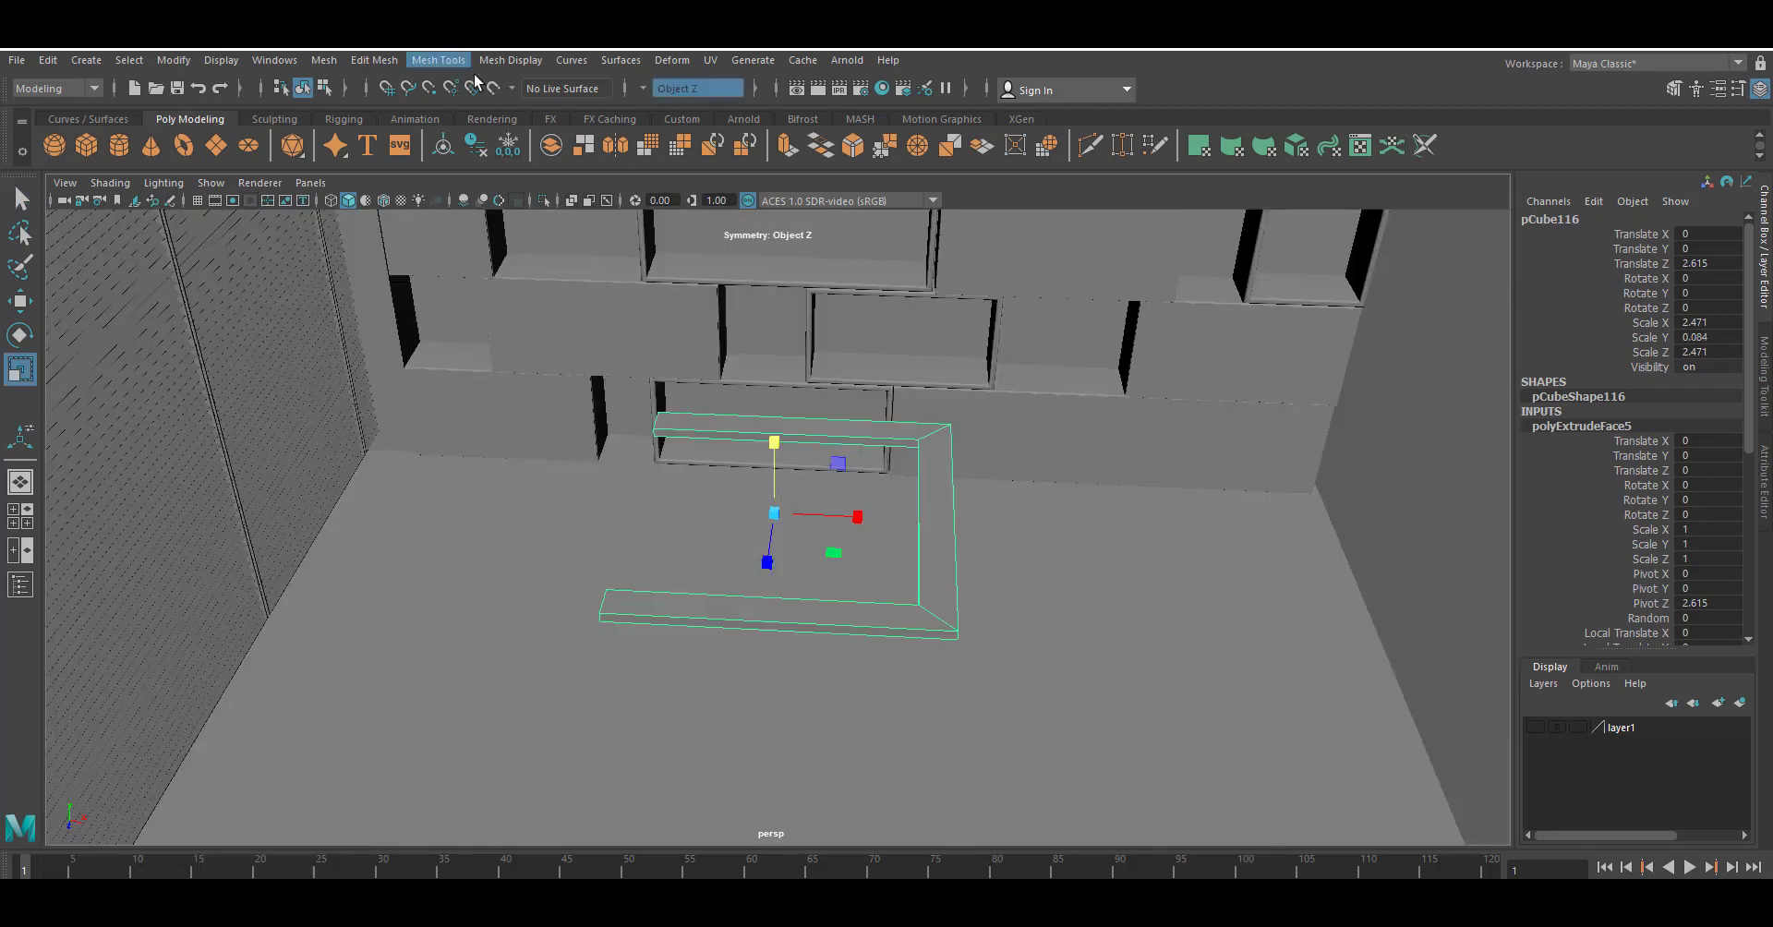
# Insert an edge loop across both arms of the U-shaped frame and shift it slightly toward the open ends.
pyautogui.click(482, 65)
pyautogui.moveTo(462, 64)
pyautogui.click(481, 201)
pyautogui.scroll(4, 699, 684)
pyautogui.keyDown('alt'); pyautogui.moveTo(699, 684); pyautogui.dragTo(739, 679, button='middle'); pyautogui.keyUp('alt')
pyautogui.moveTo(604, 648); pyautogui.dragTo(569, 657)
pyautogui.press('w')
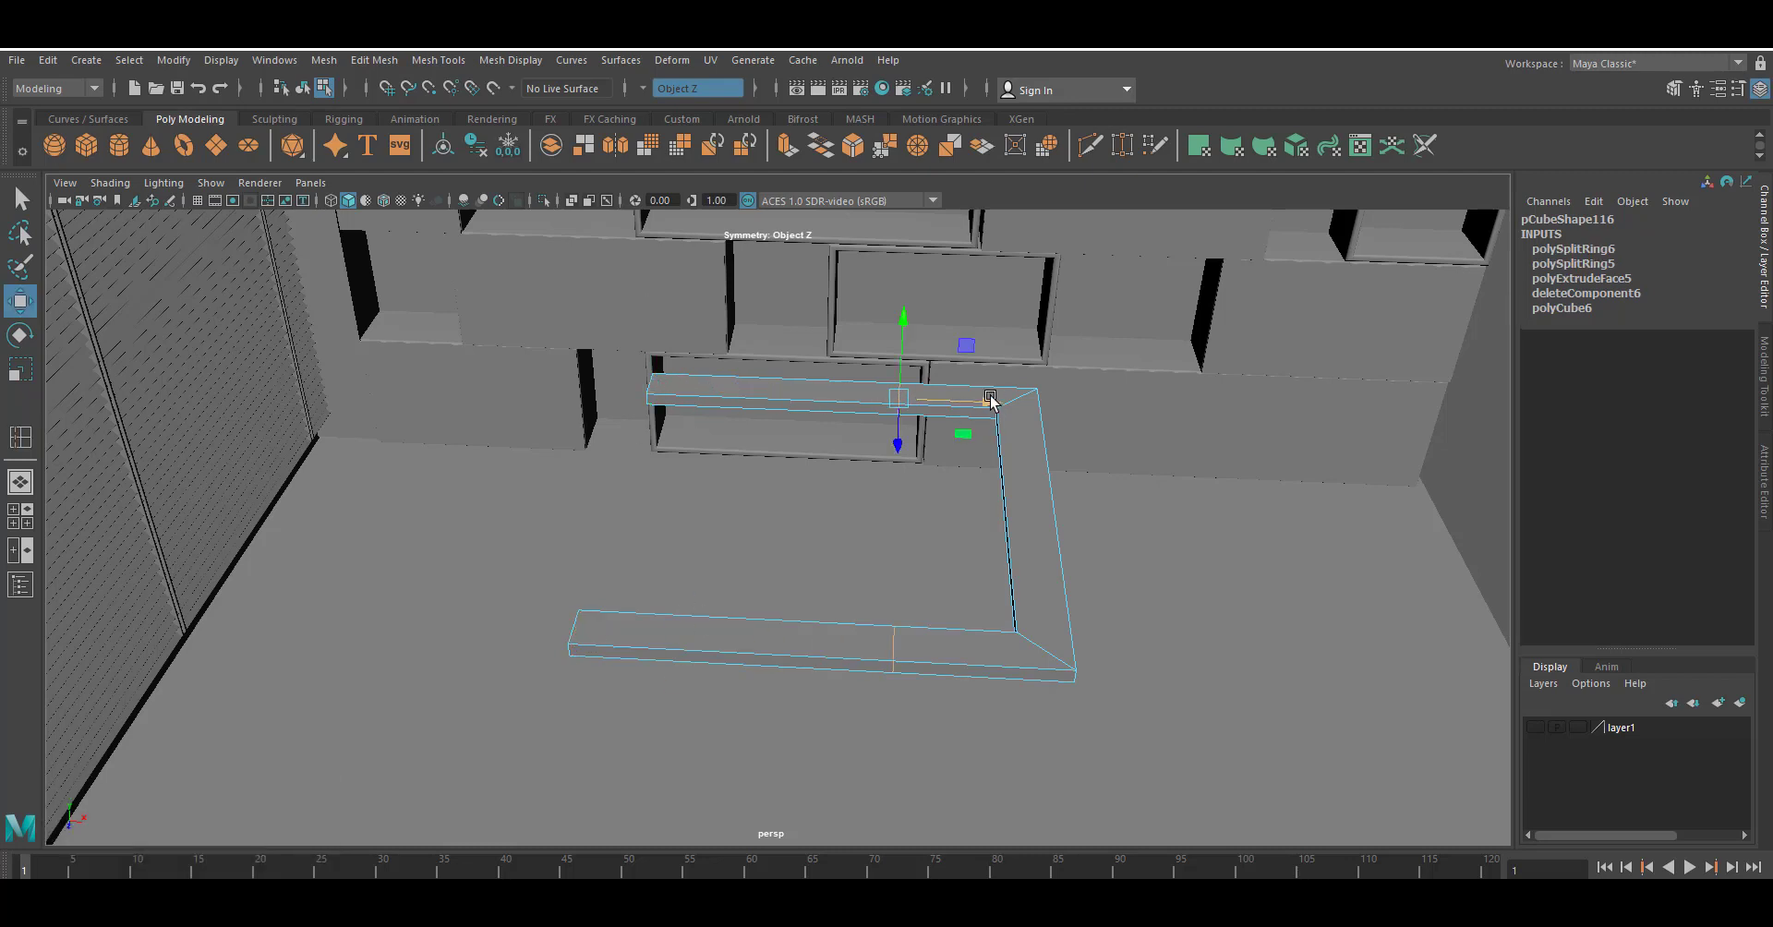
pyautogui.moveTo(988, 403); pyautogui.dragTo(1035, 406)
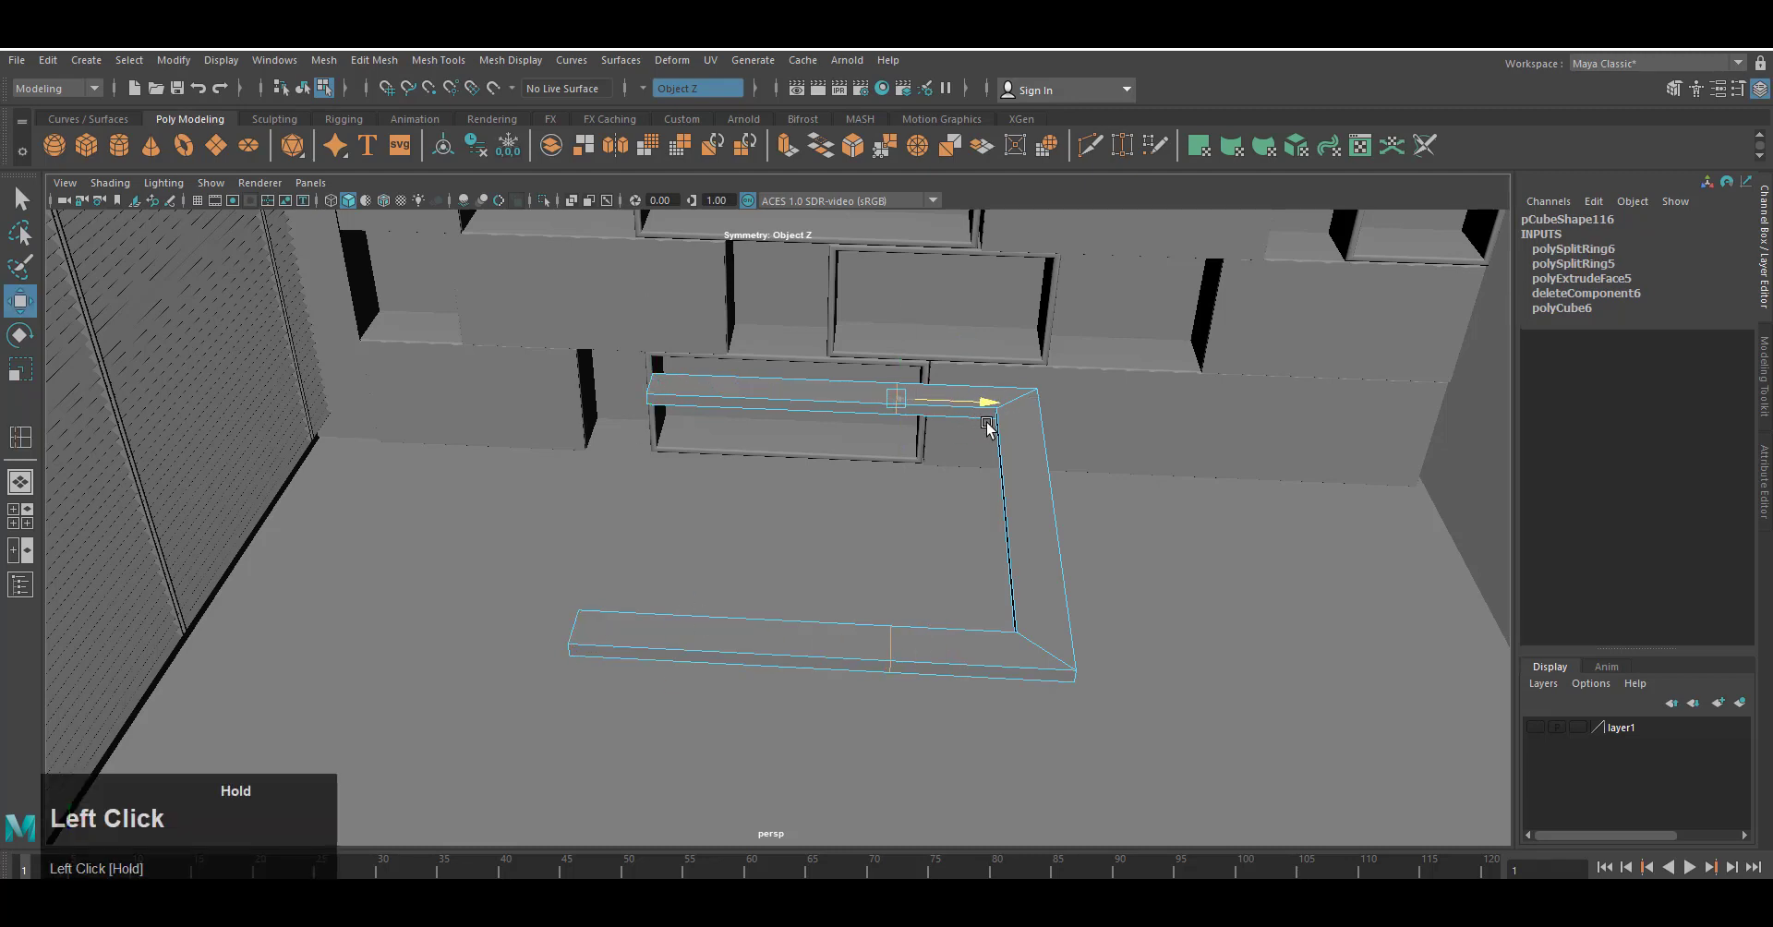
# Insert three more edge loops across the frame's arms: one beside the existing loop and two near the open ends.
pyautogui.click(439, 60)
pyautogui.click(480, 201)
pyautogui.moveTo(604, 658); pyautogui.dragTo(583, 651)
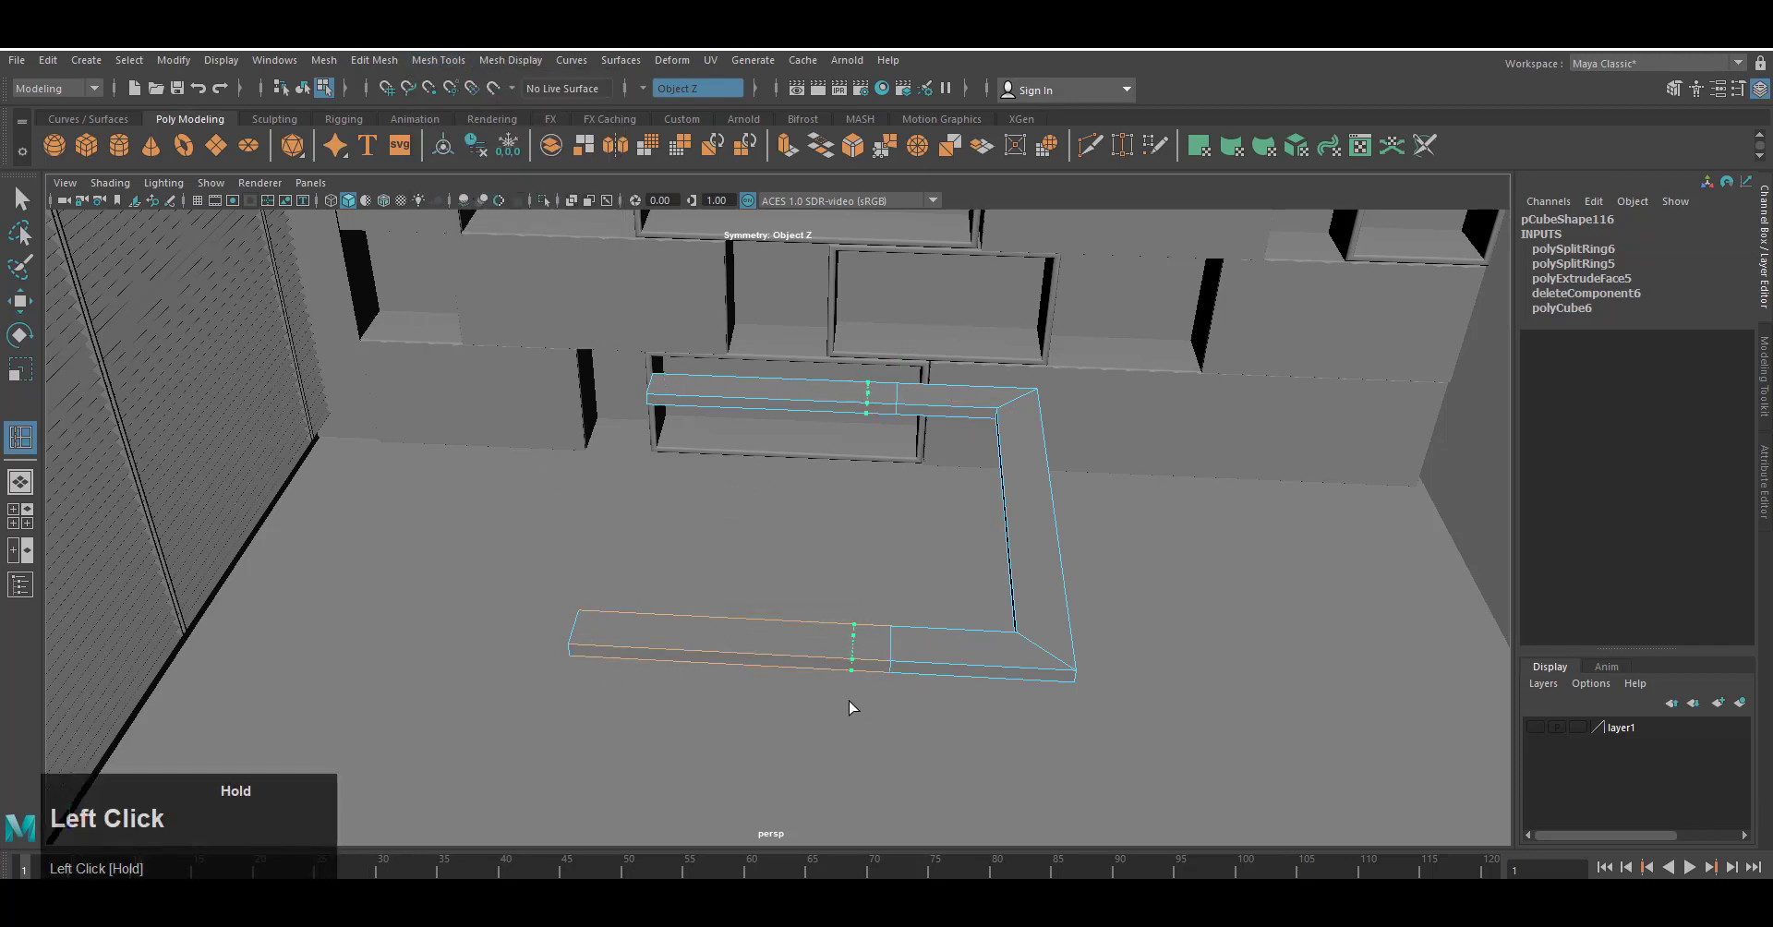
pyautogui.moveTo(851, 707); pyautogui.dragTo(851, 705)
pyautogui.moveTo(592, 656); pyautogui.dragTo(593, 654)
pyautogui.moveTo(609, 654); pyautogui.dragTo(626, 651)
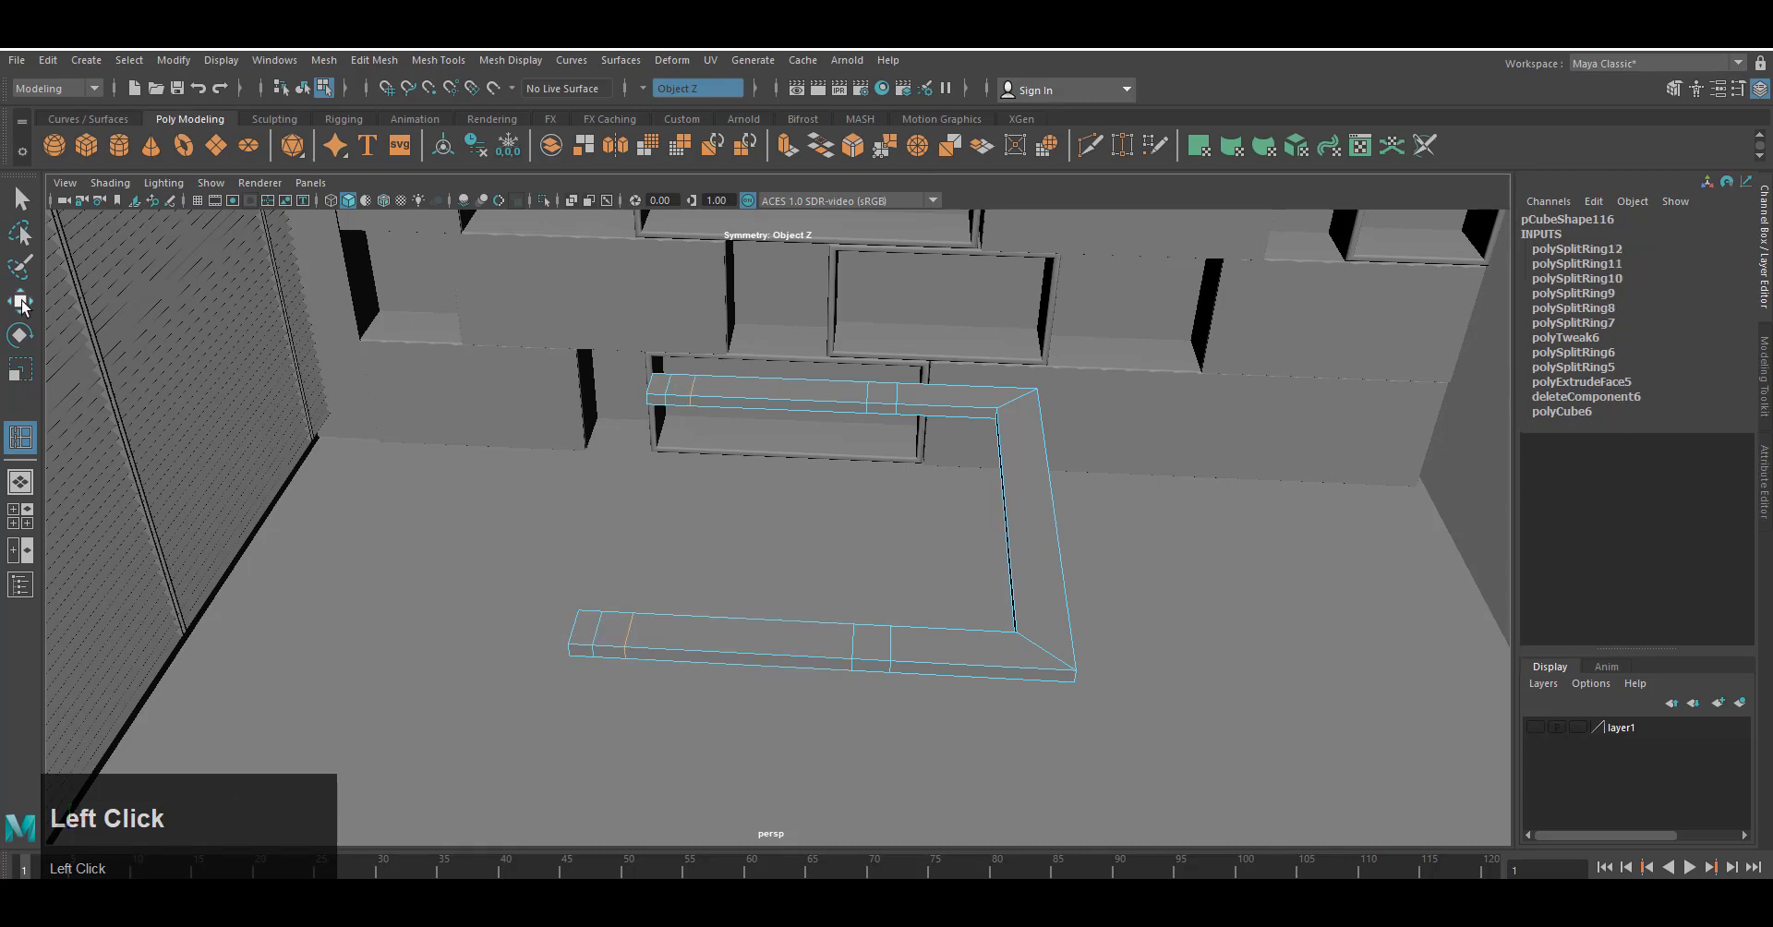
# Bevel the vertical corner edges at the arms' open ends with multiple segments to round them.
pyautogui.keyDown('alt'); pyautogui.moveTo(1053, 672); pyautogui.dragTo(1044, 605); pyautogui.keyUp('alt')
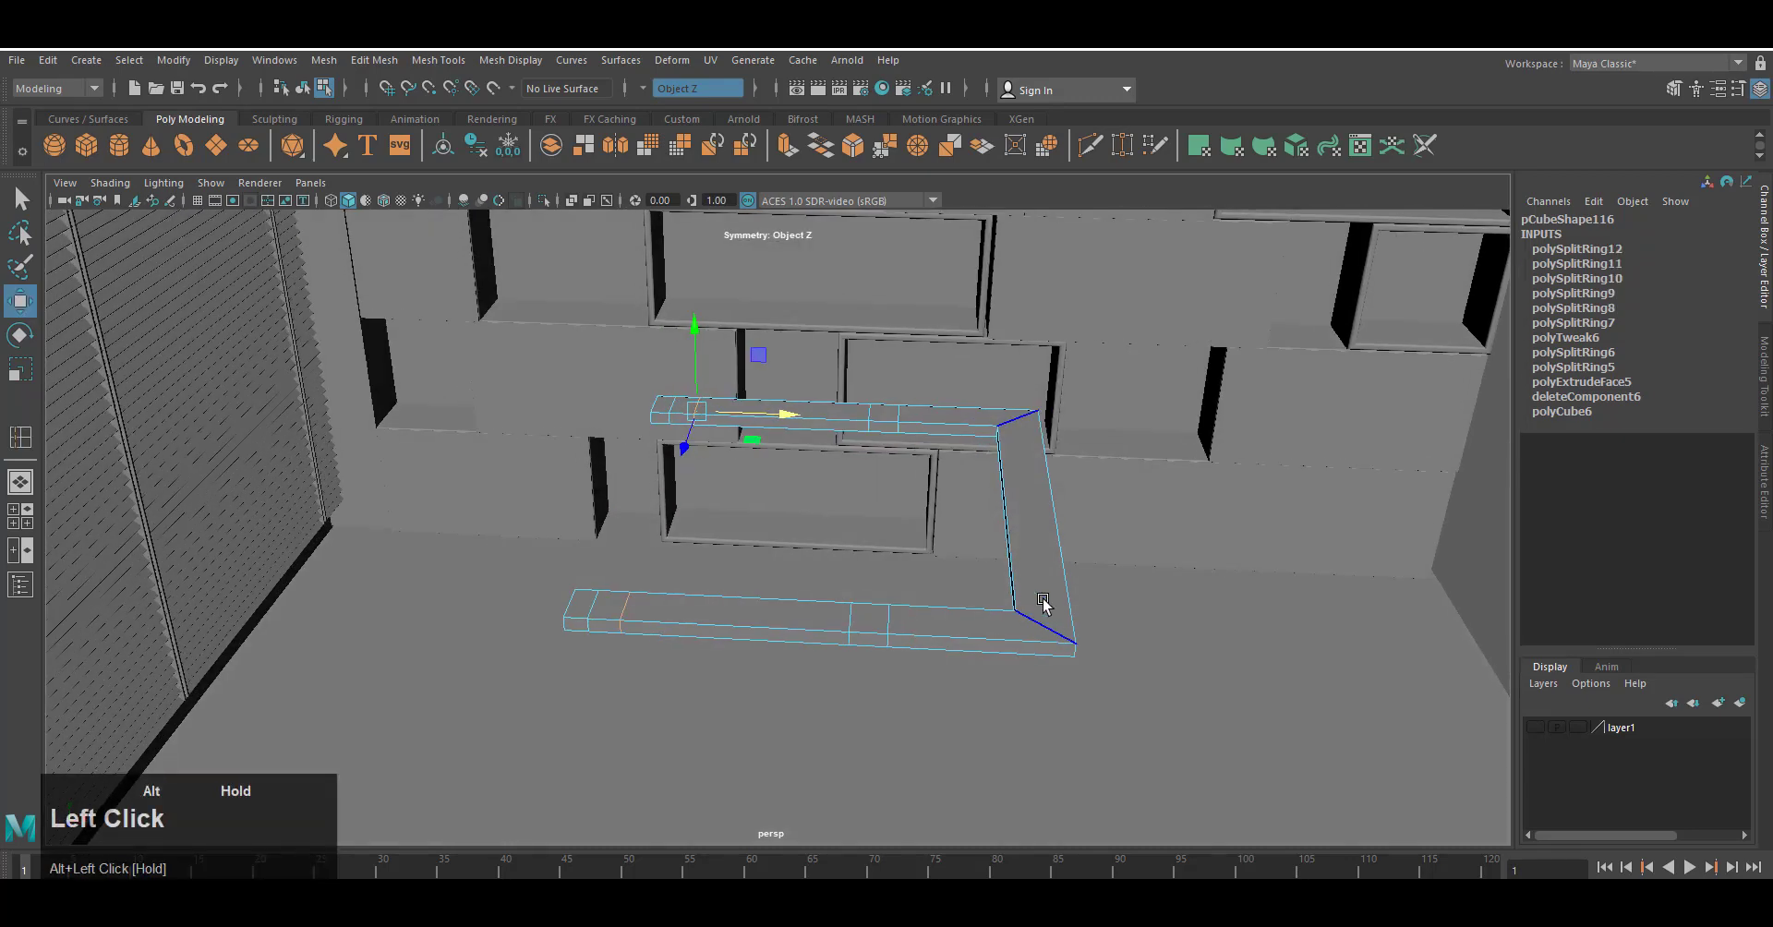
pyautogui.moveTo(1029, 524); pyautogui.dragTo(1029, 461, button='right')
pyautogui.keyDown('alt'); pyautogui.moveTo(637, 706); pyautogui.dragTo(822, 702); pyautogui.keyUp('alt')
pyautogui.click(688, 721)
pyautogui.keyDown('shift'); pyautogui.click(660, 691); pyautogui.keyUp('shift')
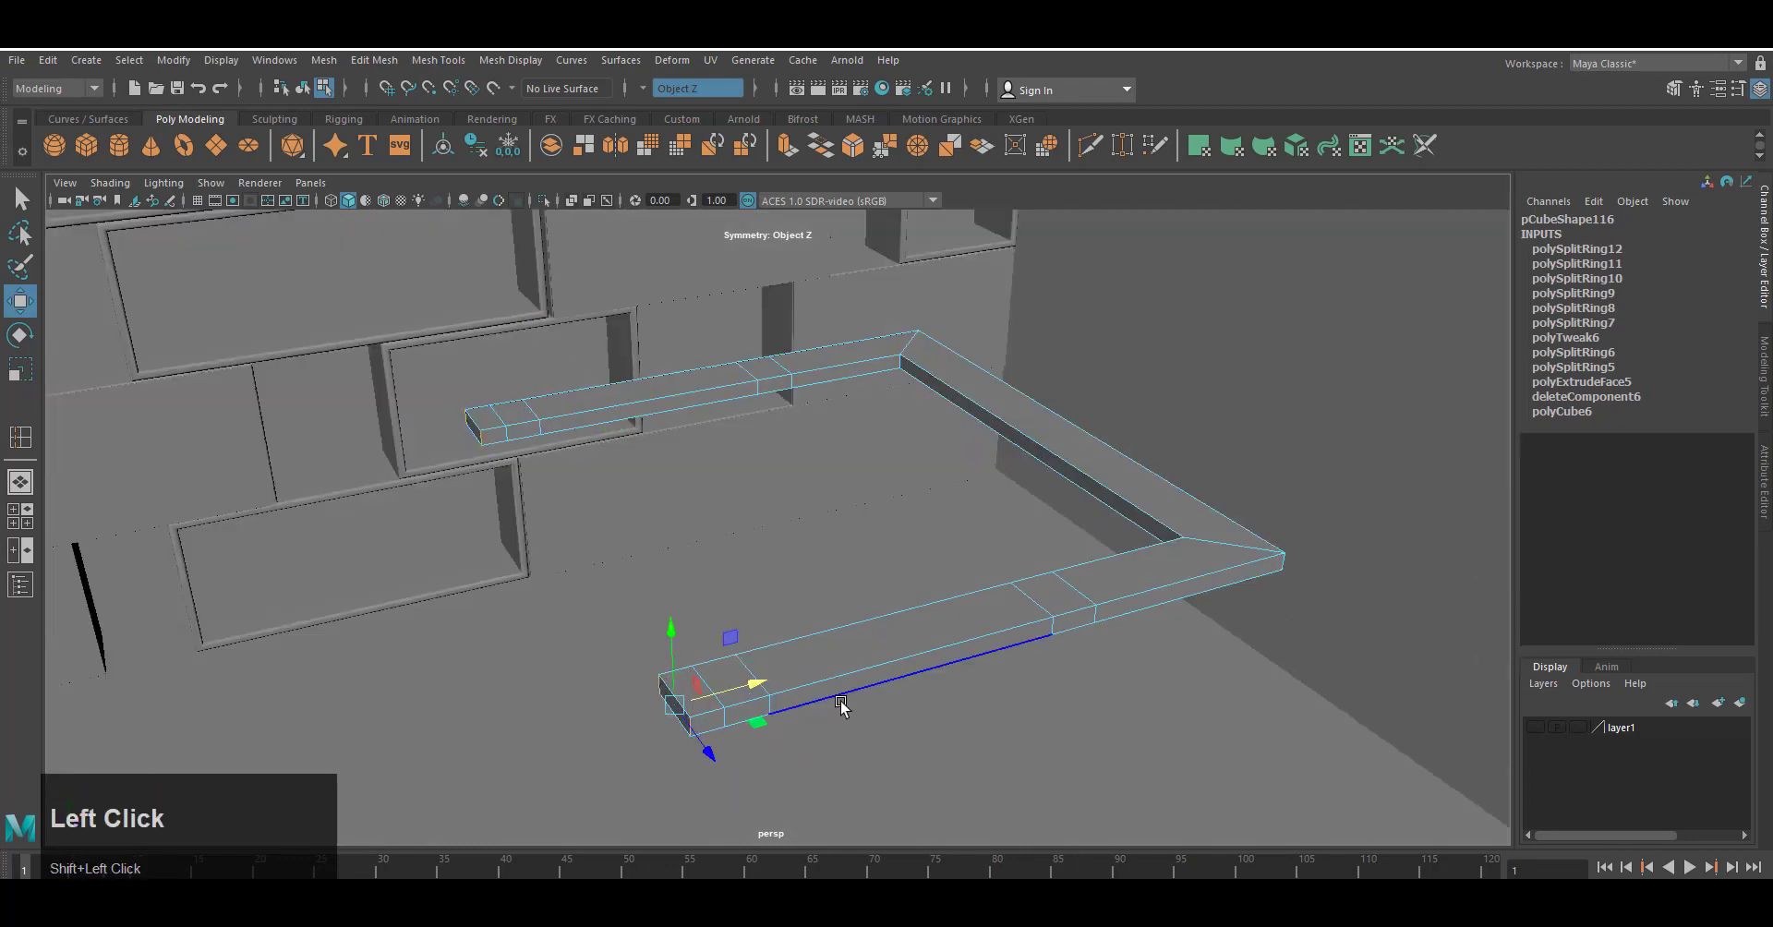
pyautogui.hotkey('ctrl', 'b')
pyautogui.click(1717, 89)
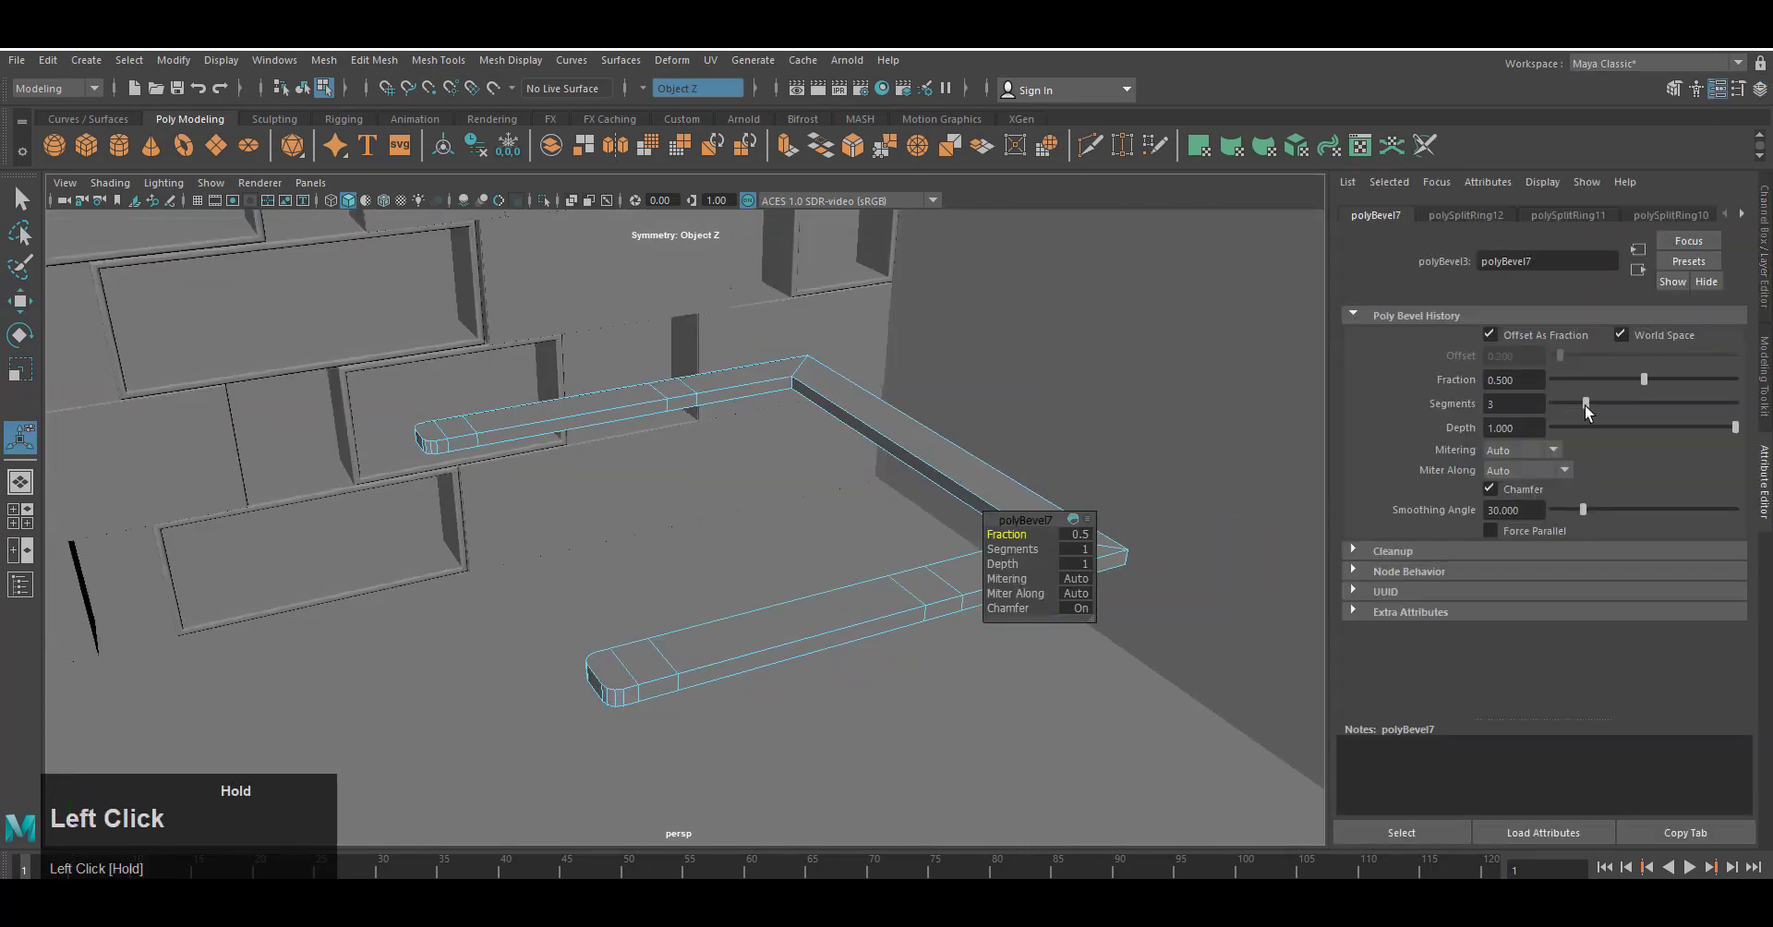
# Try bevelling the frame's long outer edge loop with a fraction of about 0.72.
pyautogui.keyDown('alt'); pyautogui.moveTo(1174, 599); pyautogui.dragTo(1145, 593); pyautogui.keyUp('alt')
pyautogui.moveTo(906, 605); pyautogui.dragTo(904, 554, button='right')
pyautogui.doubleClick(859, 624)
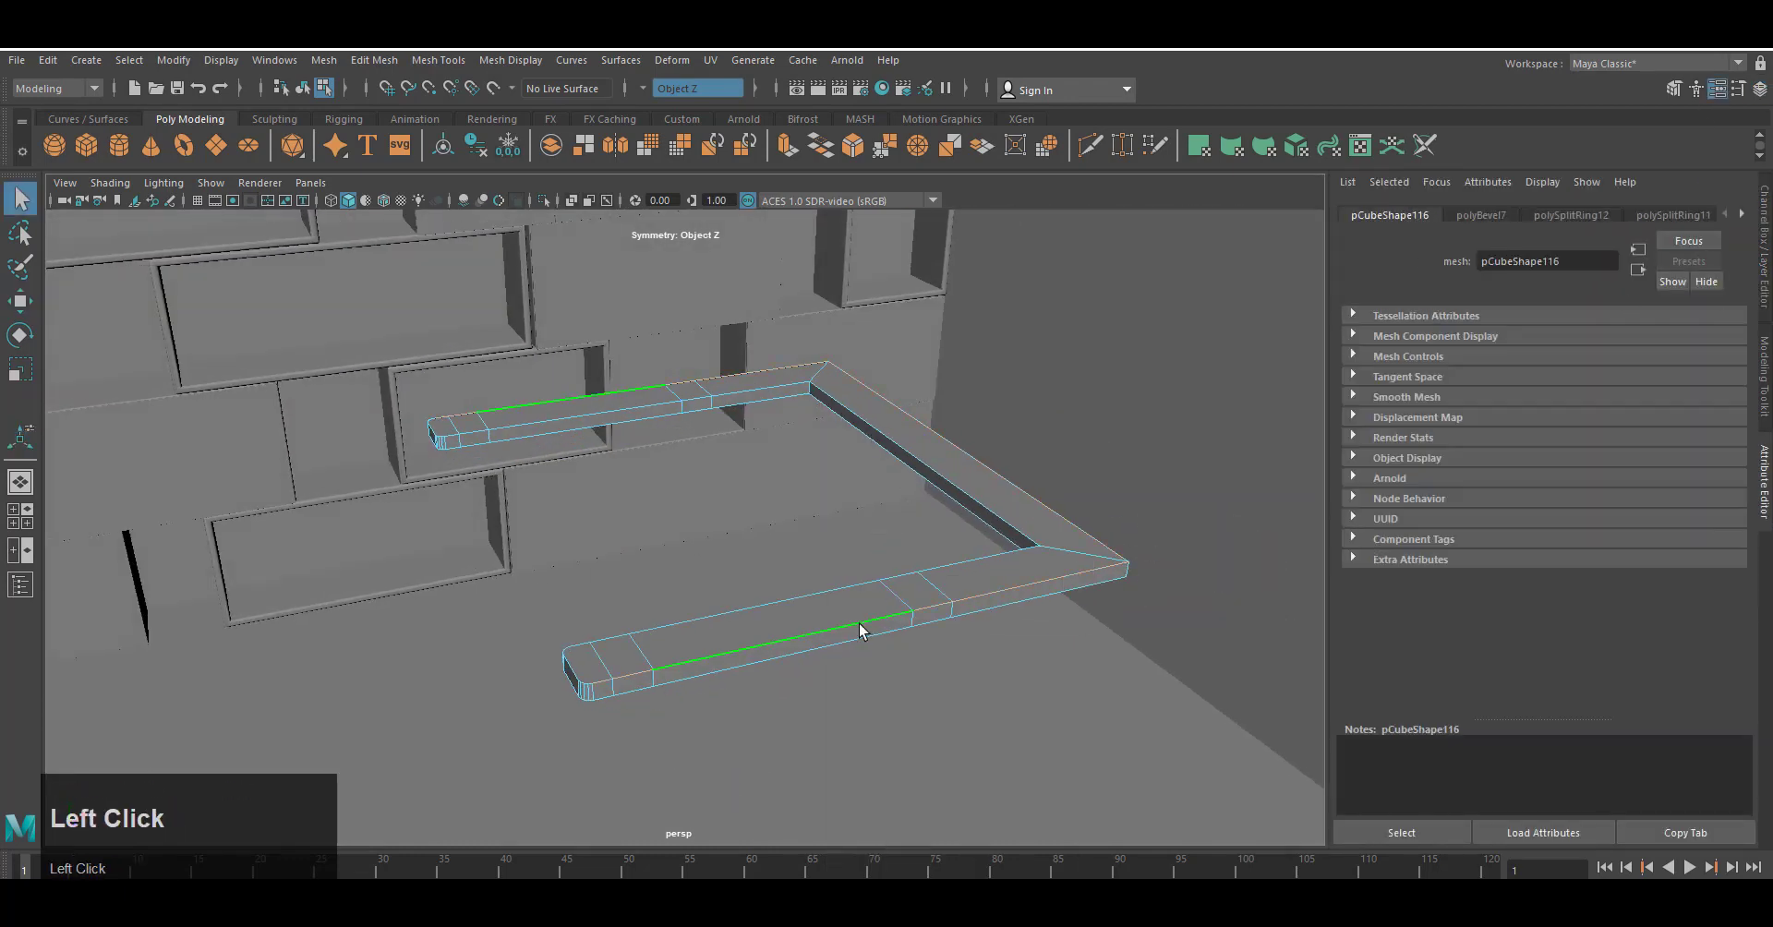
pyautogui.hotkey('ctrl', 'b')
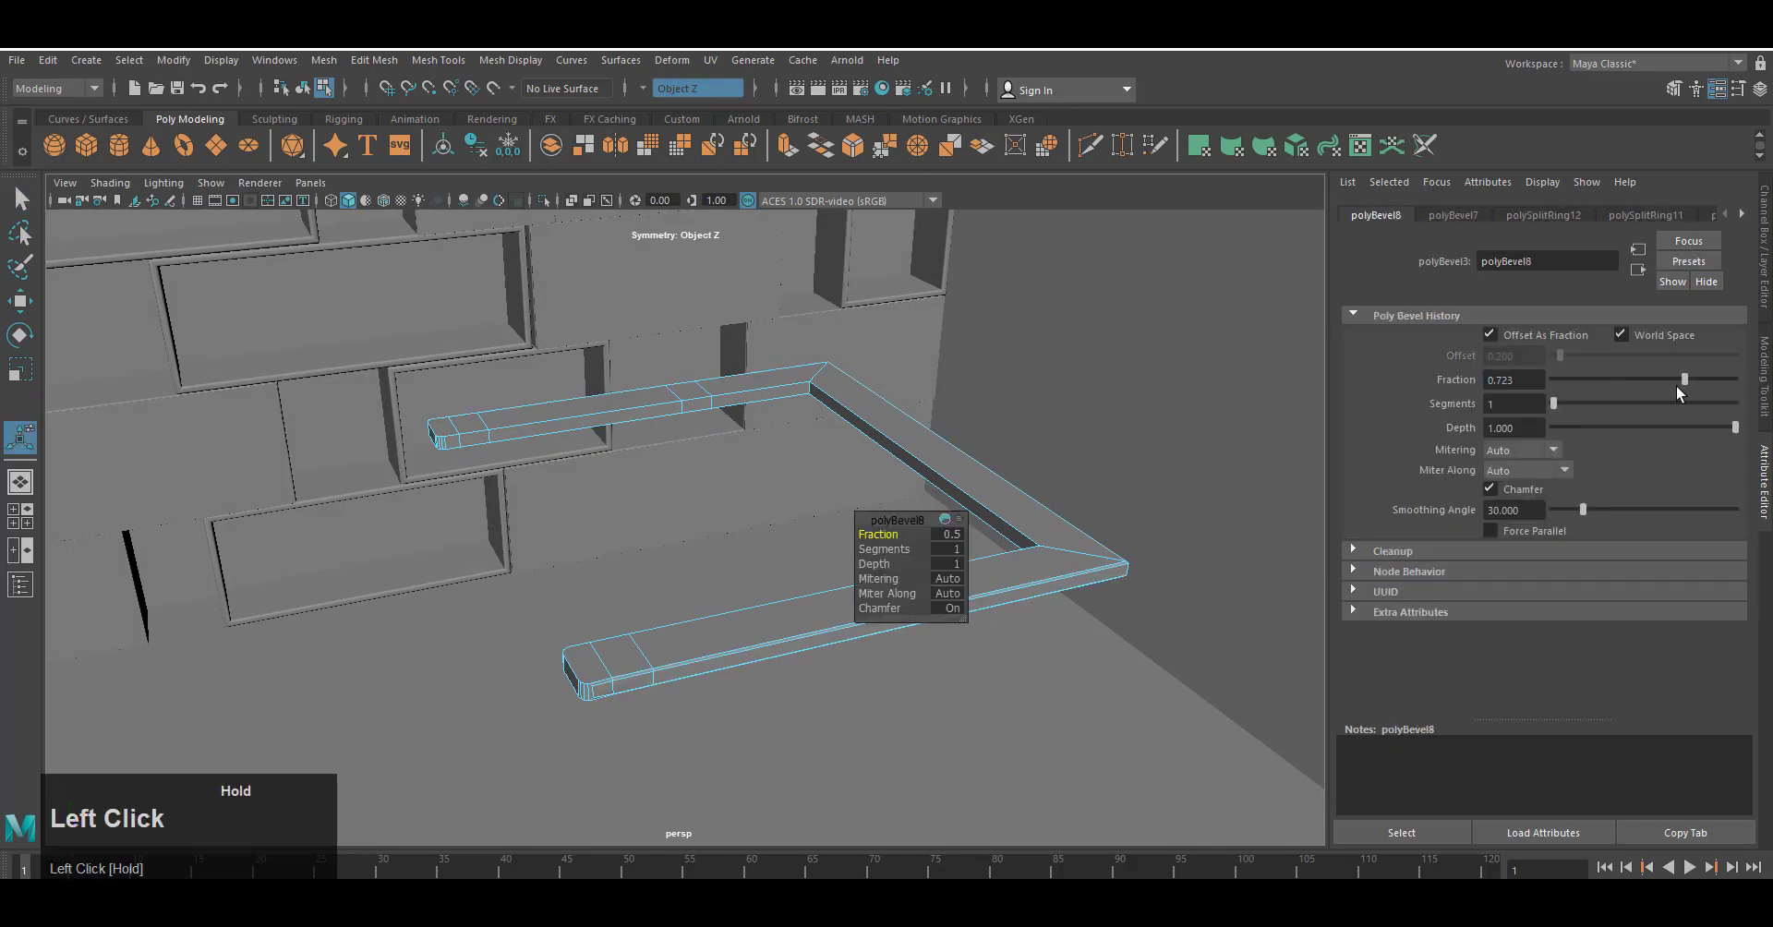
pyautogui.hotkey('ctrl', 'z')
# Extend the edge selection around the rounded ends along the top and bottom borders of the frame.
pyautogui.scroll(5, 810, 753)
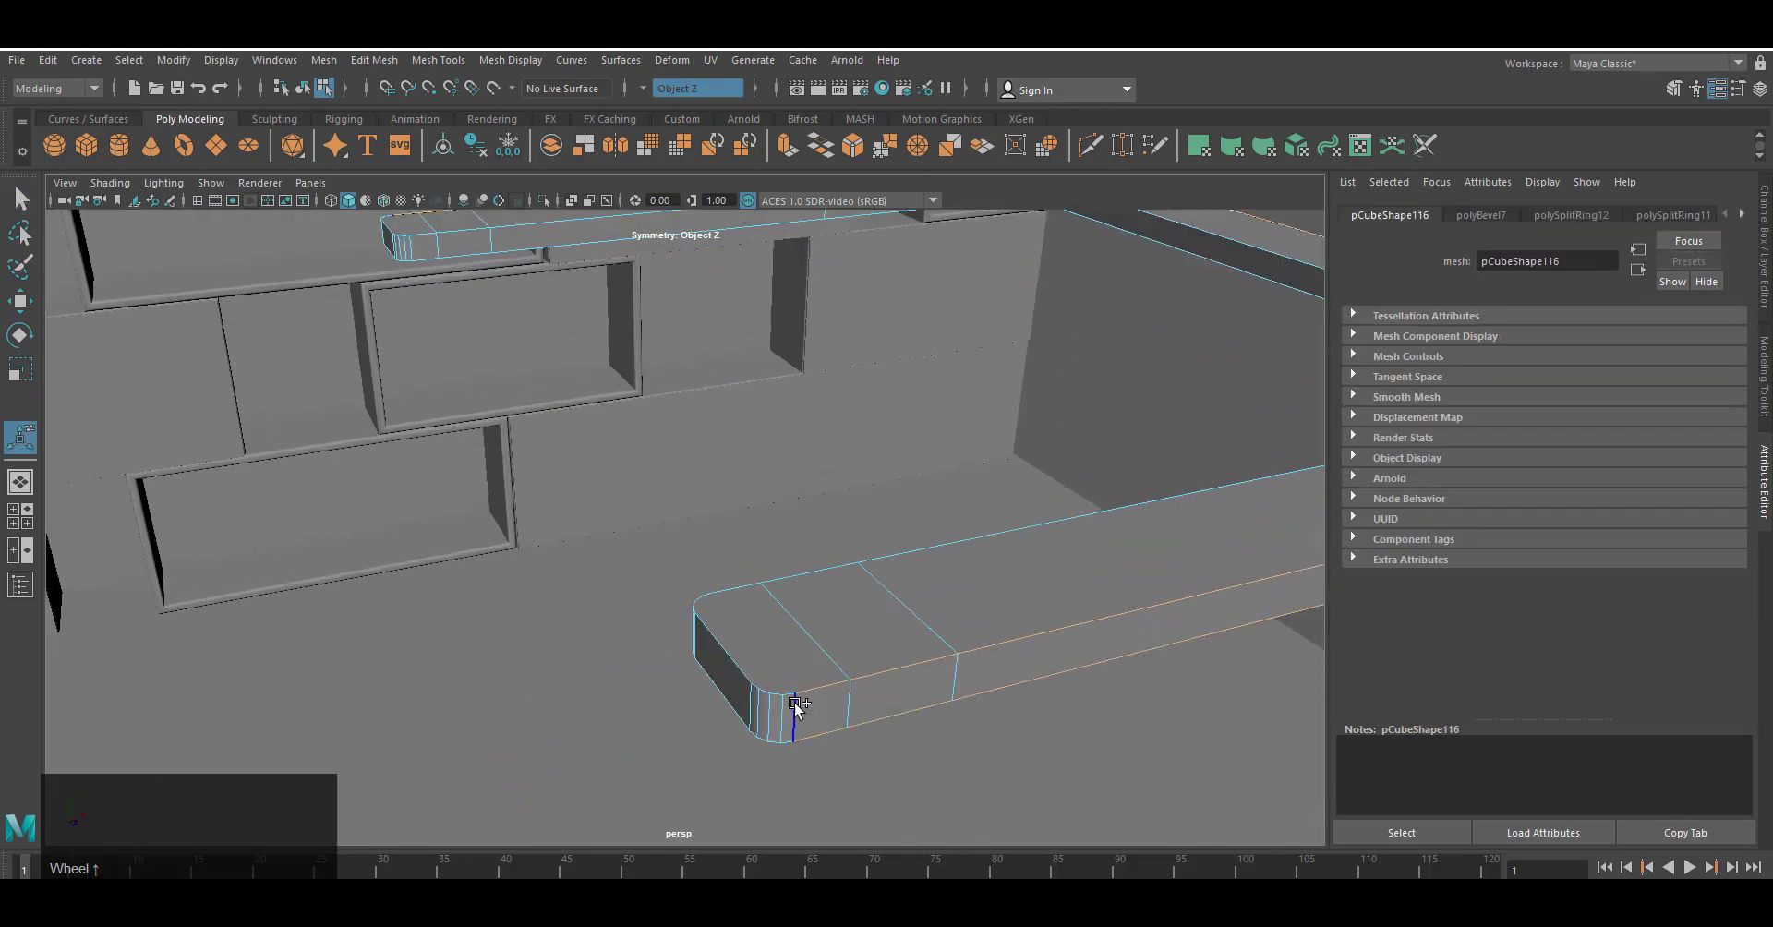
pyautogui.scroll(2, 743, 653)
pyautogui.keyDown('alt'); pyautogui.moveTo(878, 753); pyautogui.dragTo(829, 668, button='right'); pyautogui.keyUp('alt')
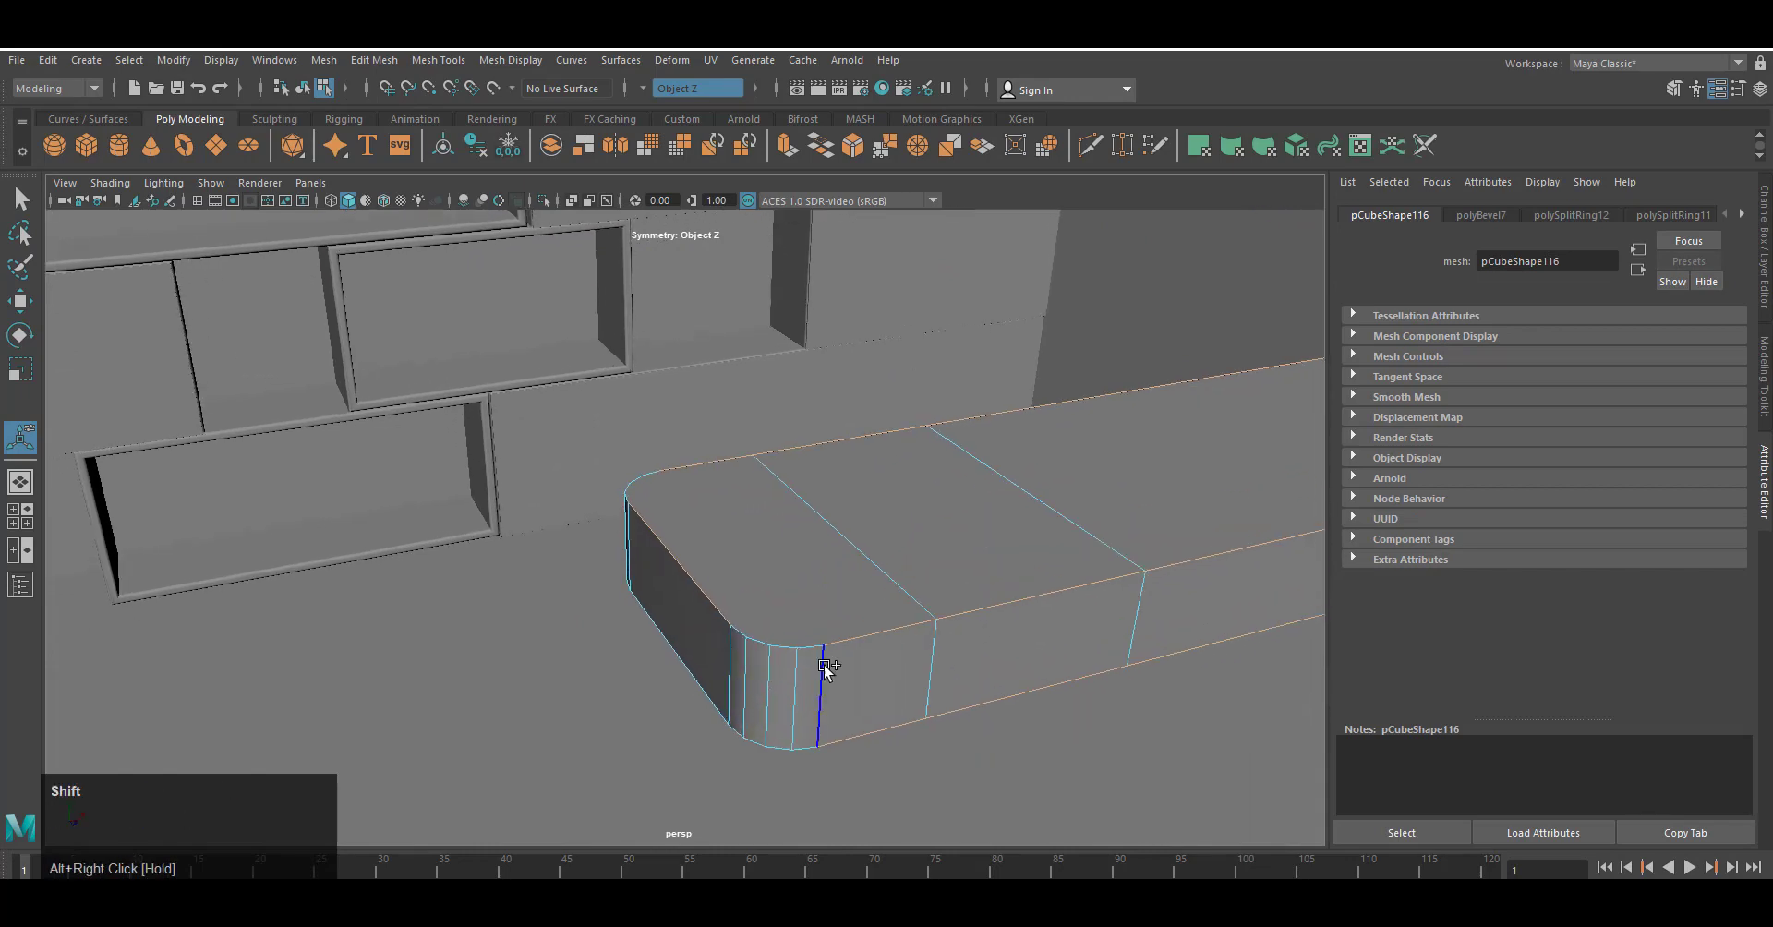
pyautogui.keyDown('alt'); pyautogui.moveTo(801, 759); pyautogui.dragTo(1025, 737); pyautogui.keyUp('alt')
pyautogui.keyDown('alt'); pyautogui.moveTo(1025, 737); pyautogui.dragTo(989, 732, button='middle'); pyautogui.keyUp('alt')
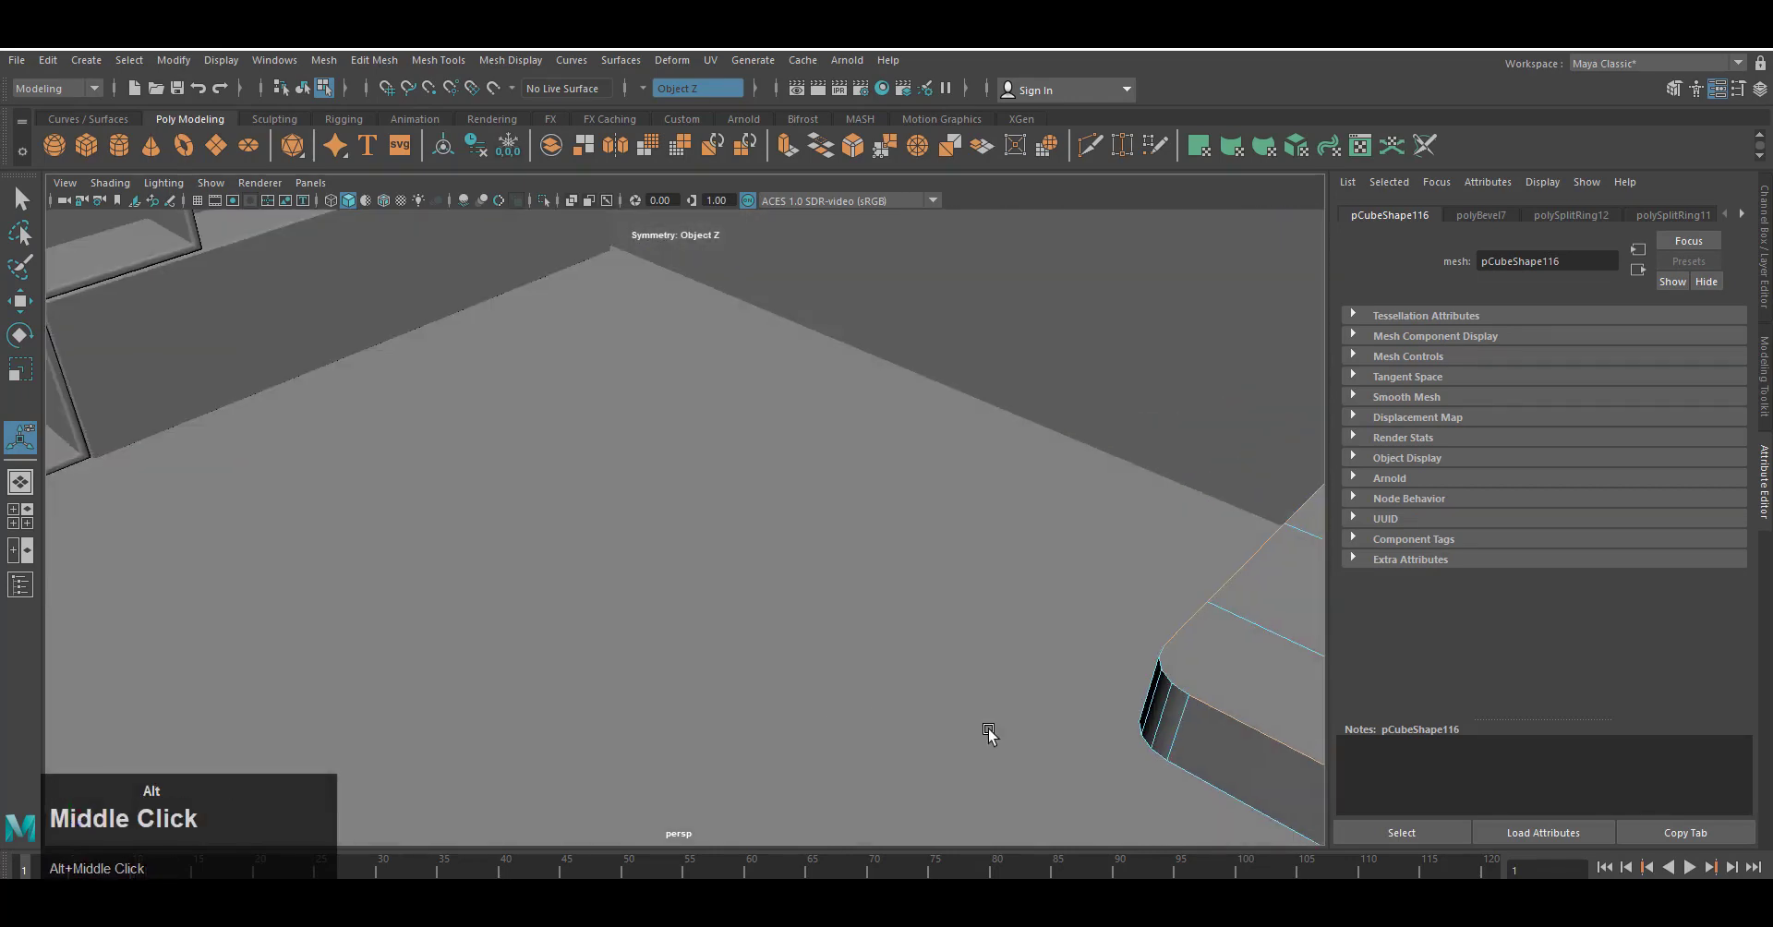
pyautogui.keyDown('alt'); pyautogui.moveTo(900, 734); pyautogui.dragTo(910, 674); pyautogui.keyUp('alt')
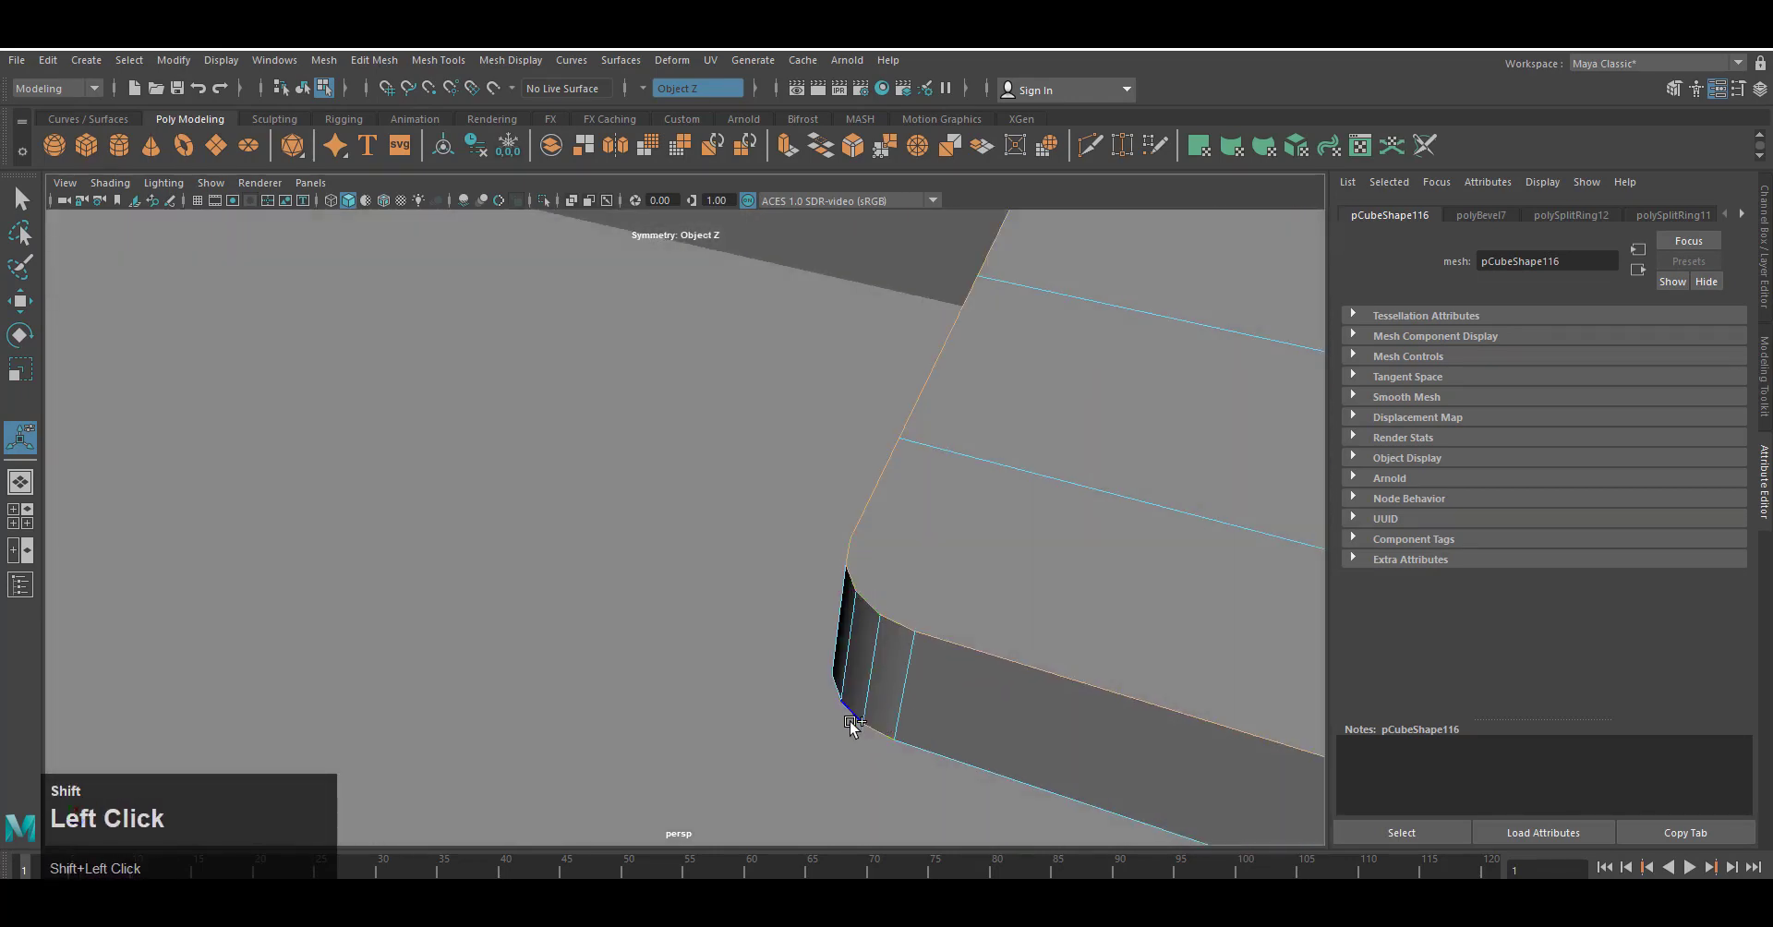
pyautogui.keyDown('alt'); pyautogui.moveTo(852, 723); pyautogui.dragTo(1103, 565); pyautogui.keyUp('alt')
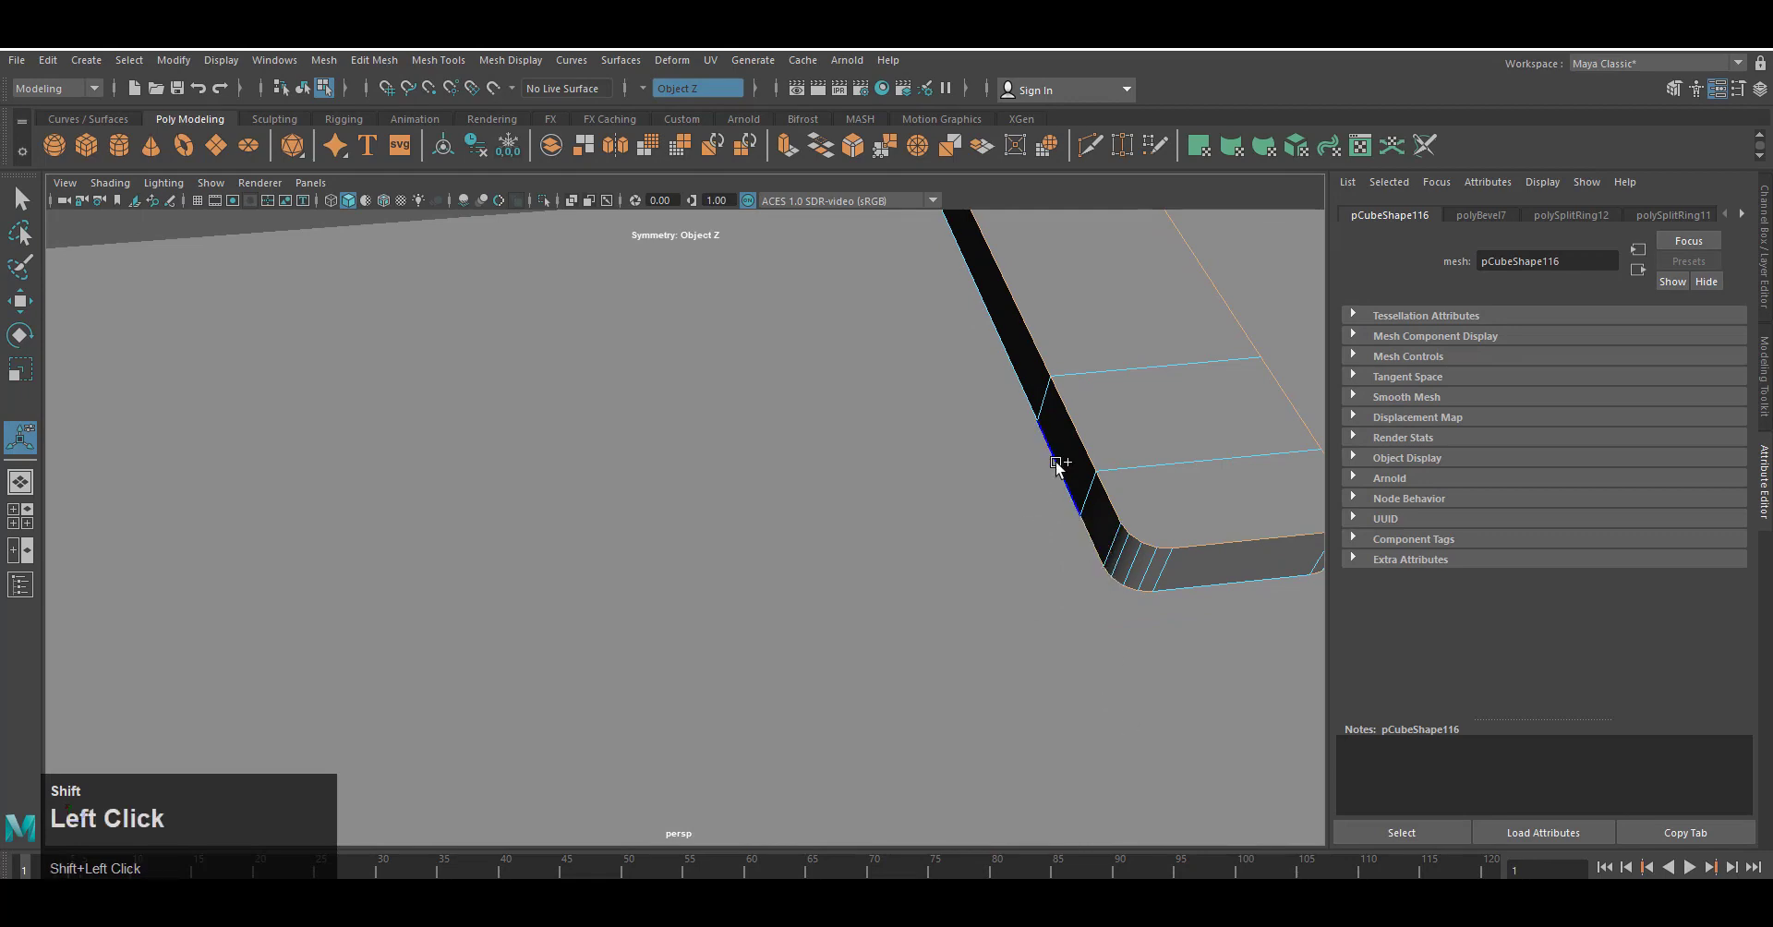
# Complete the selection of the frame's upper and lower perimeter edges, checking it from several angles and in wireframe display.
pyautogui.scroll(-5, 926, 613)
pyautogui.keyDown('alt'); pyautogui.moveTo(926, 613); pyautogui.dragTo(847, 564); pyautogui.keyUp('alt')
pyautogui.keyDown('alt'); pyautogui.moveTo(1001, 559); pyautogui.dragTo(679, 554); pyautogui.keyUp('alt')
pyautogui.keyDown('alt'); pyautogui.moveTo(679, 554); pyautogui.dragTo(742, 729, button='middle'); pyautogui.keyUp('alt')
pyautogui.click(332, 201)
pyautogui.click(349, 200)
pyautogui.scroll(-3, 823, 645)
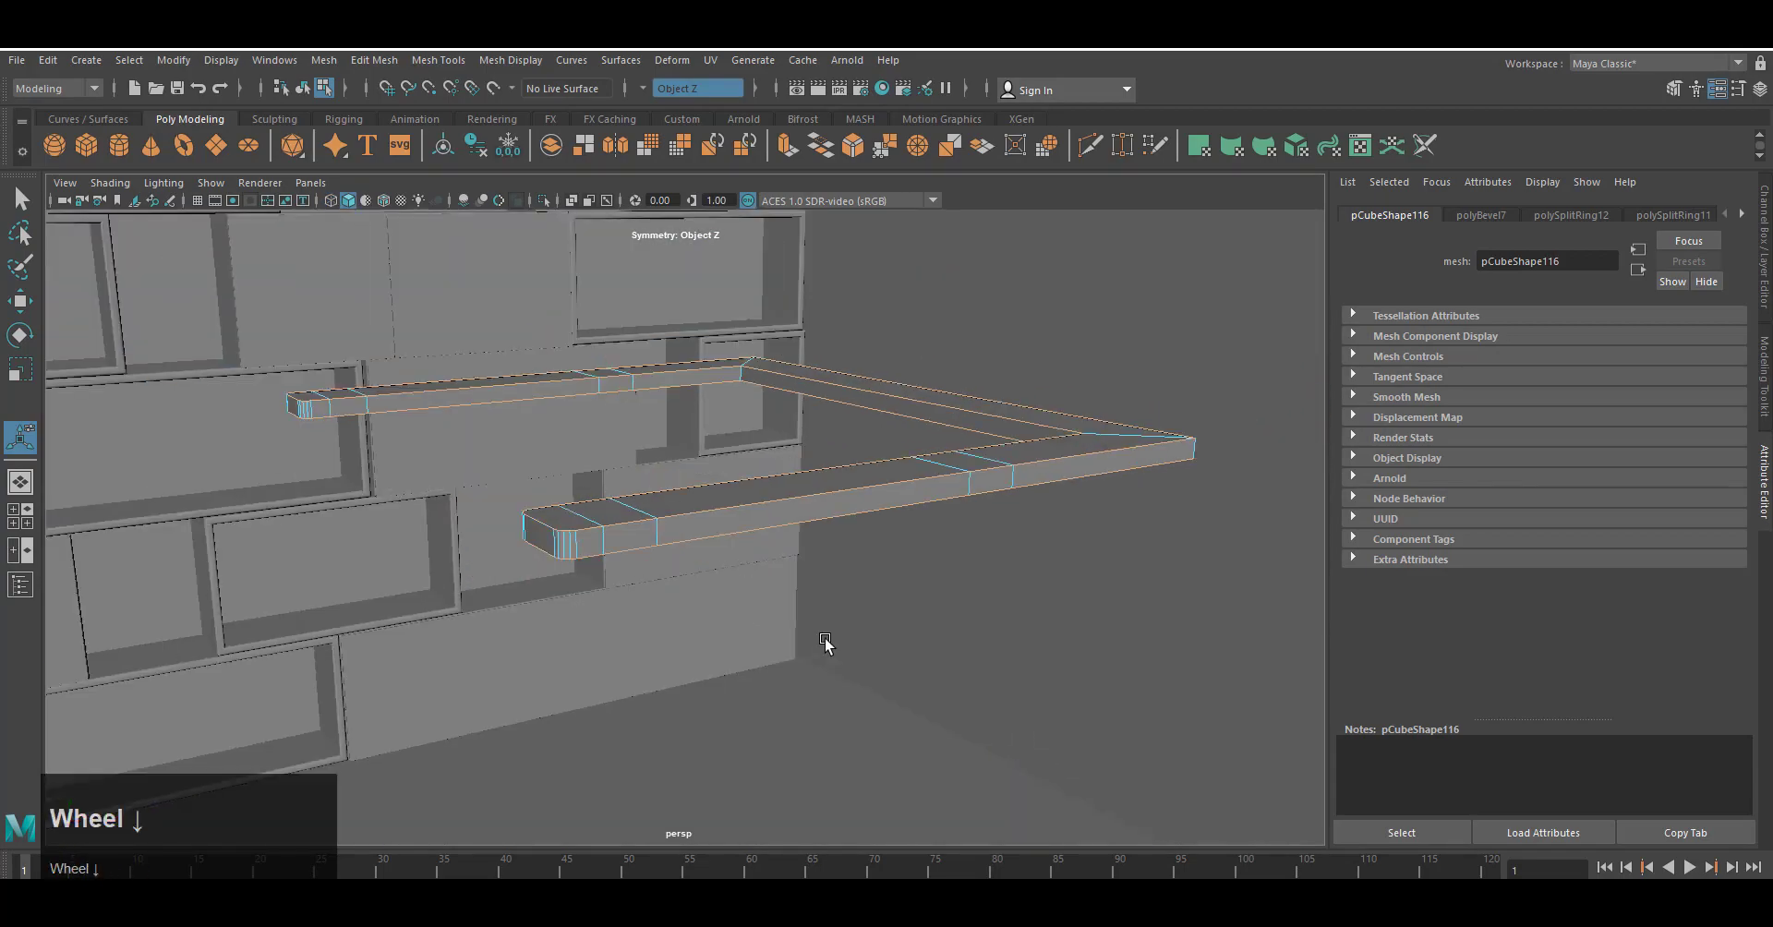
pyautogui.keyDown('alt'); pyautogui.moveTo(823, 646); pyautogui.dragTo(613, 673, button='middle'); pyautogui.keyUp('alt')
pyautogui.moveTo(613, 673)
pyautogui.keyDown('alt'); pyautogui.mouseDown()
pyautogui.moveTo(1120, 601)
pyautogui.moveTo(1119, 730)
pyautogui.mouseUp(); pyautogui.keyUp('alt')
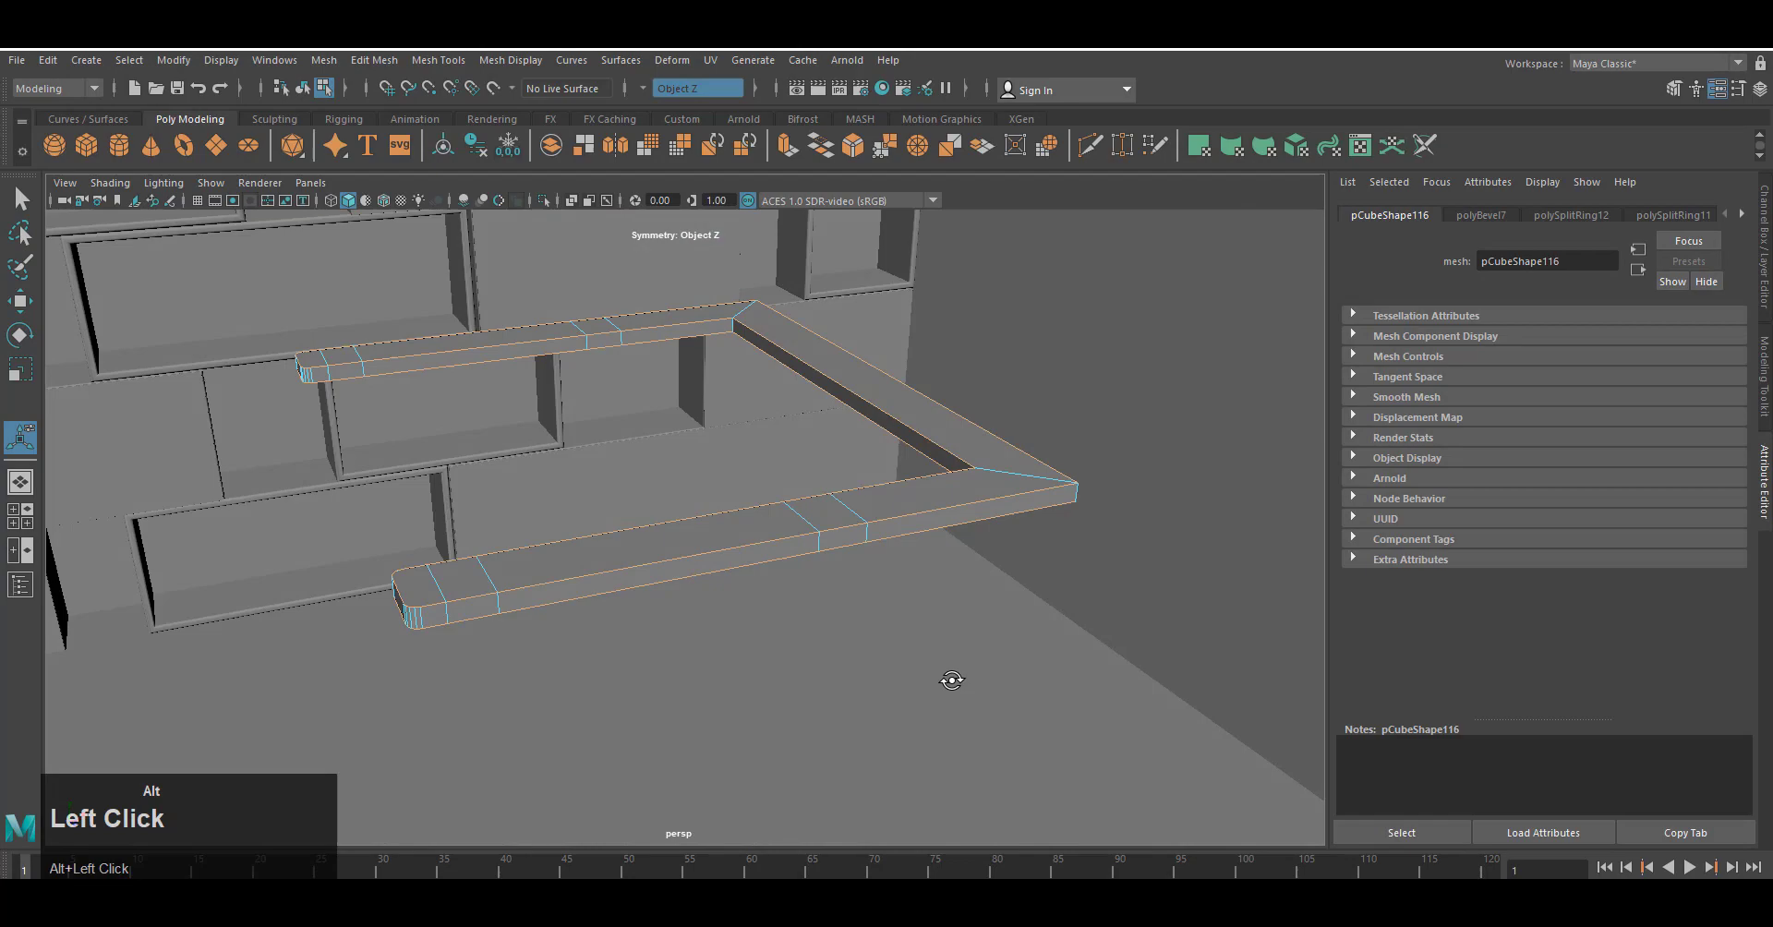
# Try bevelling the selected perimeter edges of the frame with additional segments.
pyautogui.hotkey('ctrl', 'b')
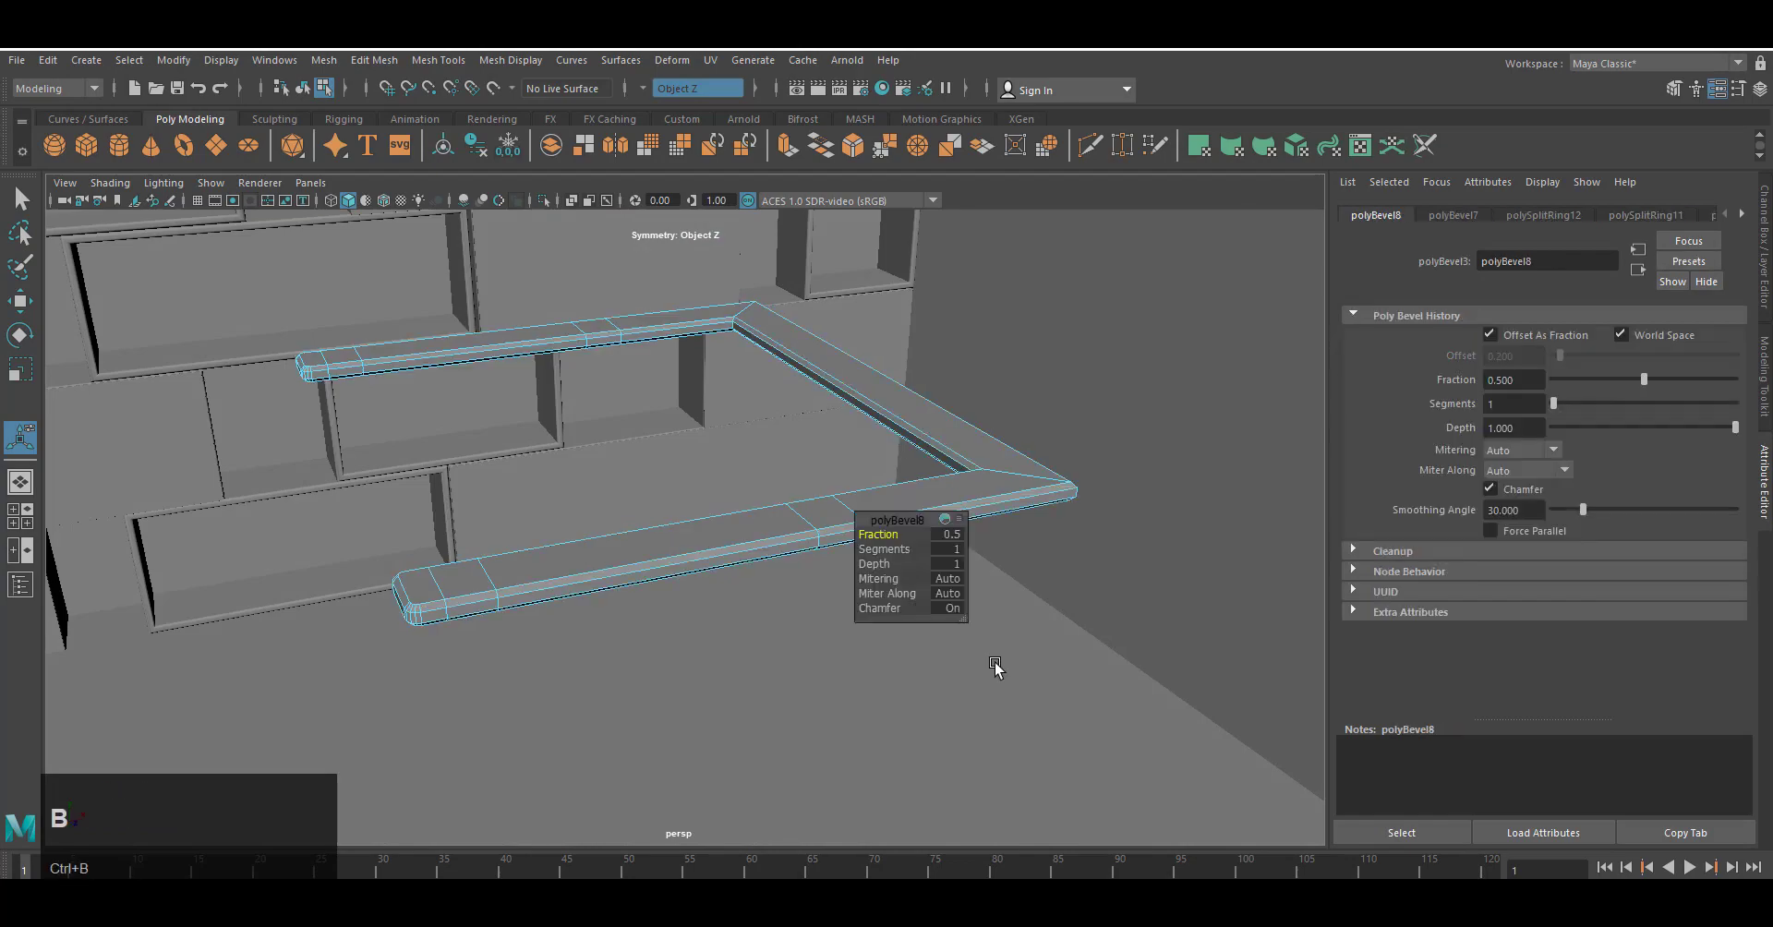
pyautogui.moveTo(1553, 404); pyautogui.dragTo(1601, 405)
pyautogui.keyDown('alt'); pyautogui.moveTo(1034, 662); pyautogui.dragTo(783, 683); pyautogui.keyUp('alt')
pyautogui.hotkey('ctrl', 'z')
pyautogui.hotkey('ctrl', 'z')
# Add a missed edge to the perimeter selection, bevel it with additional segments, and return to object mode.
pyautogui.keyDown('shift'); pyautogui.click(710, 650); pyautogui.keyUp('shift')
pyautogui.hotkey('ctrl', 'b')
pyautogui.moveTo(1555, 403); pyautogui.dragTo(1626, 382)
pyautogui.moveTo(599, 497); pyautogui.dragTo(681, 467, button='right')
pyautogui.click(942, 720)
# Select the underside faces between the paired edge loops on both arms of the frame.
pyautogui.keyDown('alt'); pyautogui.moveTo(961, 702); pyautogui.dragTo(1112, 714); pyautogui.keyUp('alt')
pyautogui.keyDown('alt'); pyautogui.moveTo(764, 805); pyautogui.dragTo(661, 771); pyautogui.keyUp('alt')
pyautogui.click(872, 514)
pyautogui.keyDown('alt'); pyautogui.moveTo(875, 554); pyautogui.dragTo(900, 443); pyautogui.keyUp('alt')
pyautogui.moveTo(912, 454); pyautogui.dragTo(912, 508, button='right')
pyautogui.keyDown('alt'); pyautogui.moveTo(849, 573); pyautogui.dragTo(873, 700); pyautogui.keyUp('alt')
# Extrude the selected underside faces downward by about 1.44 in the front view to form the four legs.
pyautogui.press('space')
pyautogui.moveTo(874, 699); pyautogui.dragTo(878, 713, button='right')
pyautogui.scroll(3, 831, 683)
pyautogui.keyDown('alt'); pyautogui.moveTo(526, 452); pyautogui.dragTo(741, 637); pyautogui.keyUp('alt')
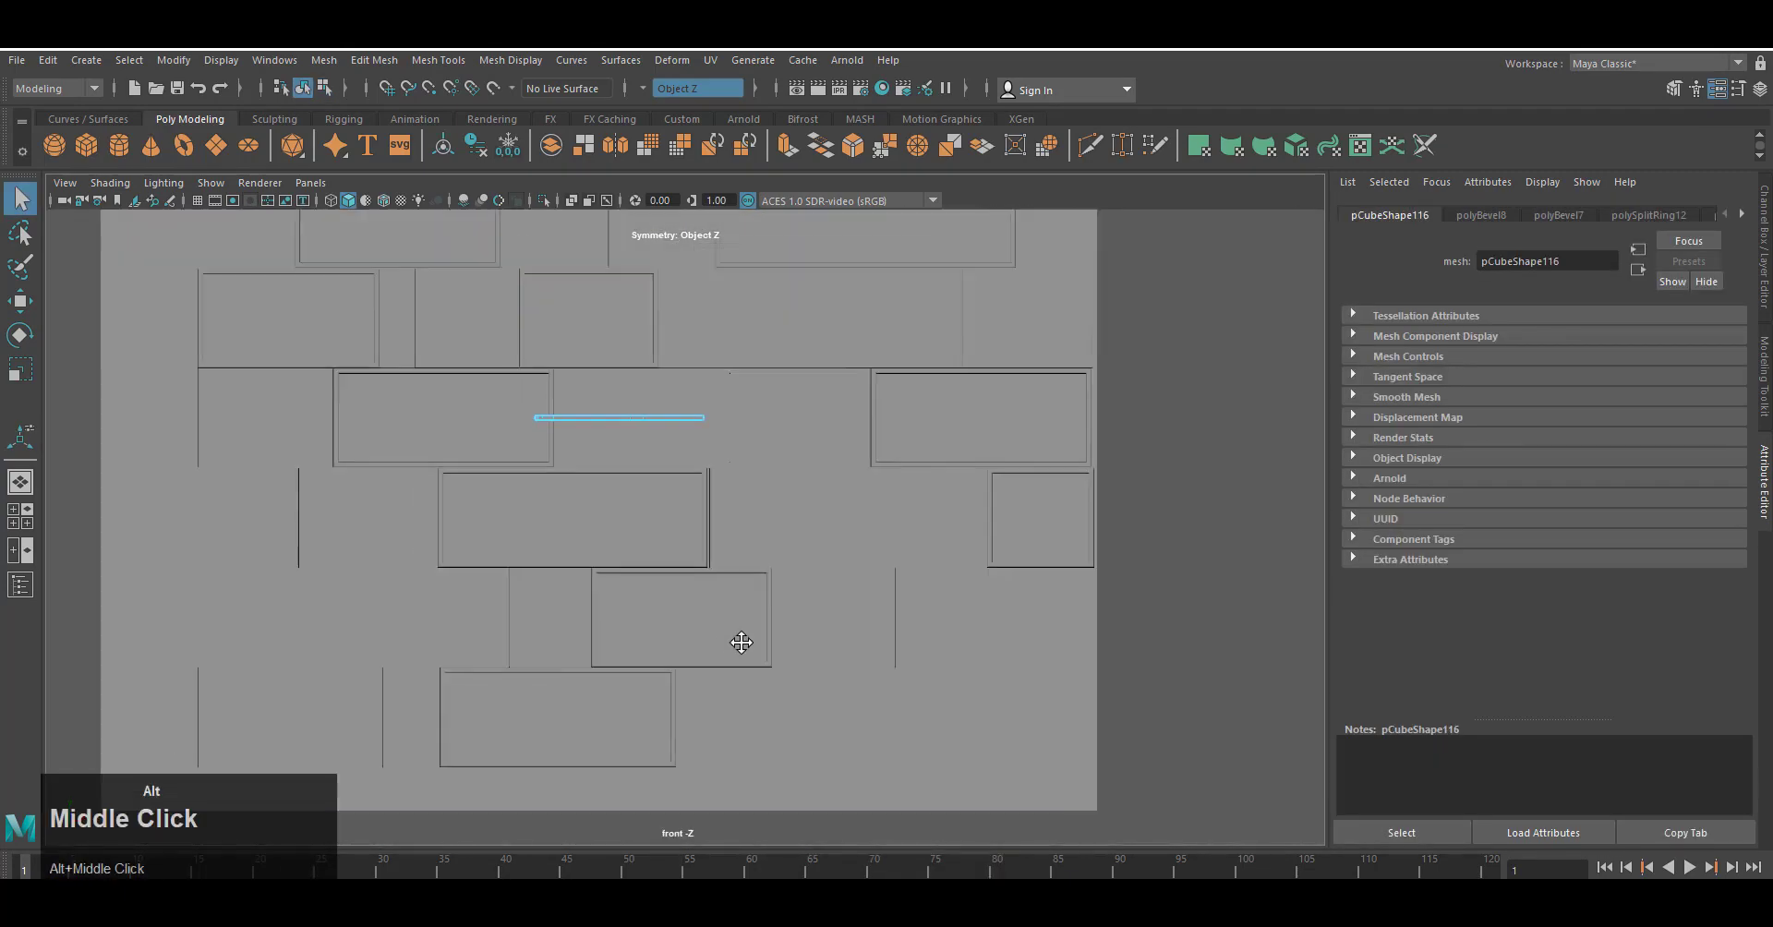
pyautogui.keyDown('alt'); pyautogui.moveTo(740, 637); pyautogui.dragTo(817, 707, button='middle'); pyautogui.keyUp('alt')
pyautogui.scroll(5, 770, 600)
pyautogui.click(787, 146)
pyautogui.moveTo(773, 513); pyautogui.dragTo(775, 538)
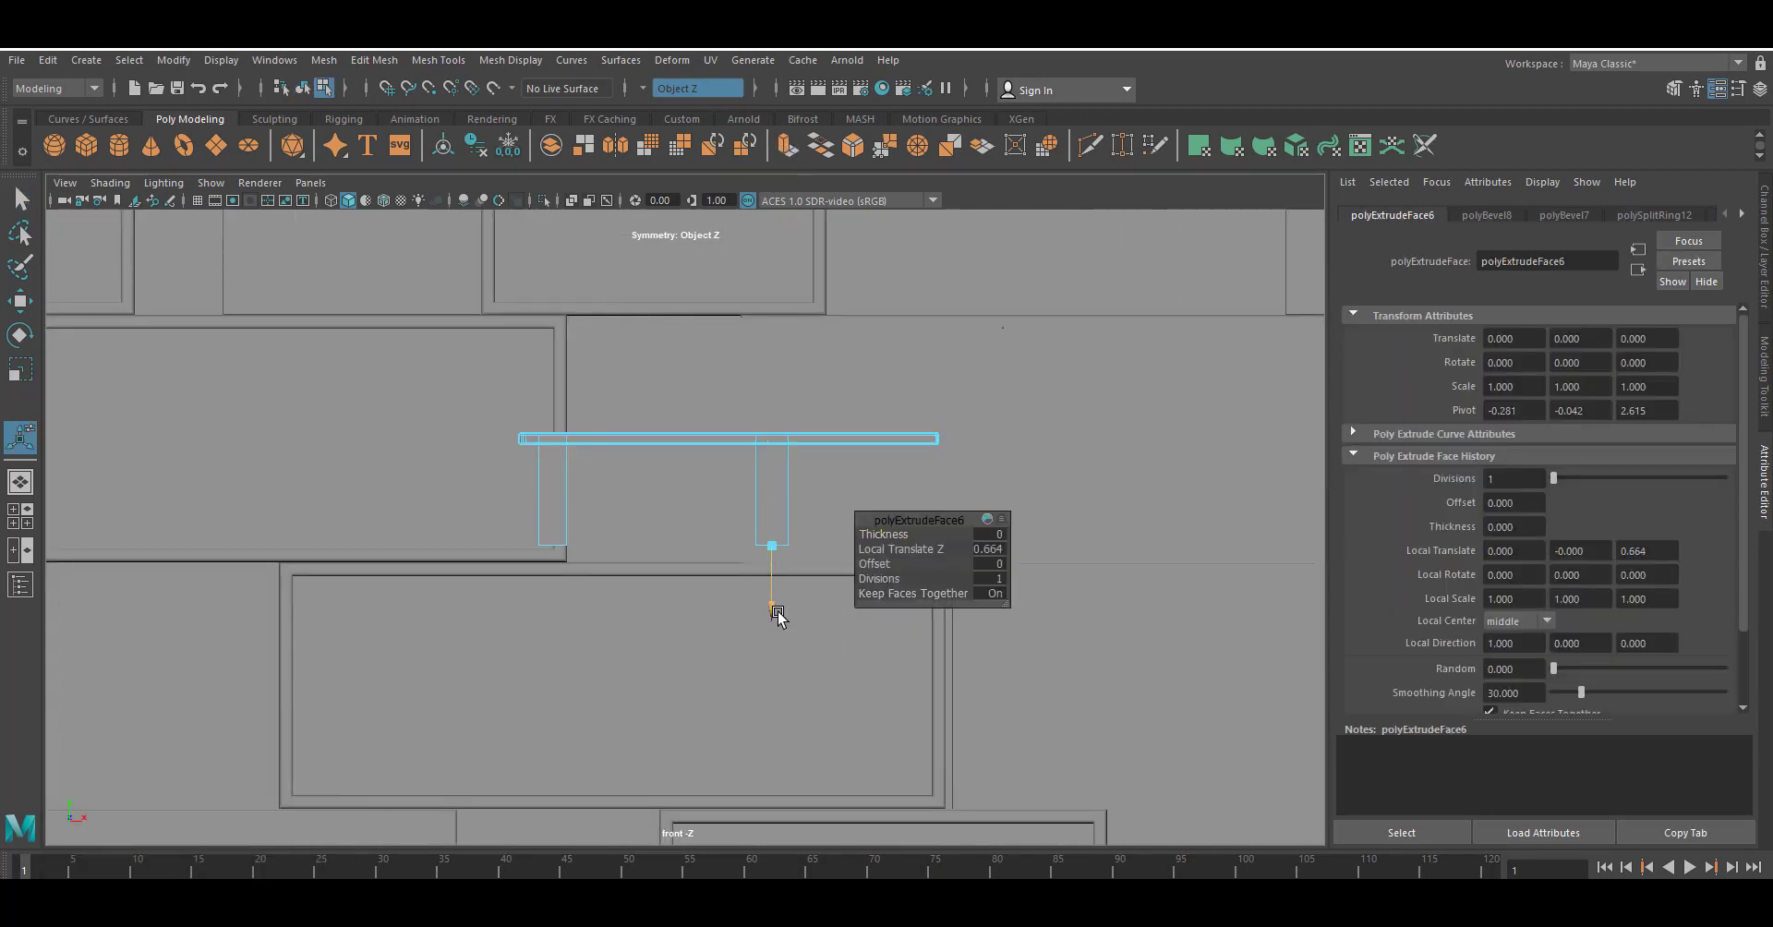
pyautogui.moveTo(771, 611); pyautogui.dragTo(778, 700)
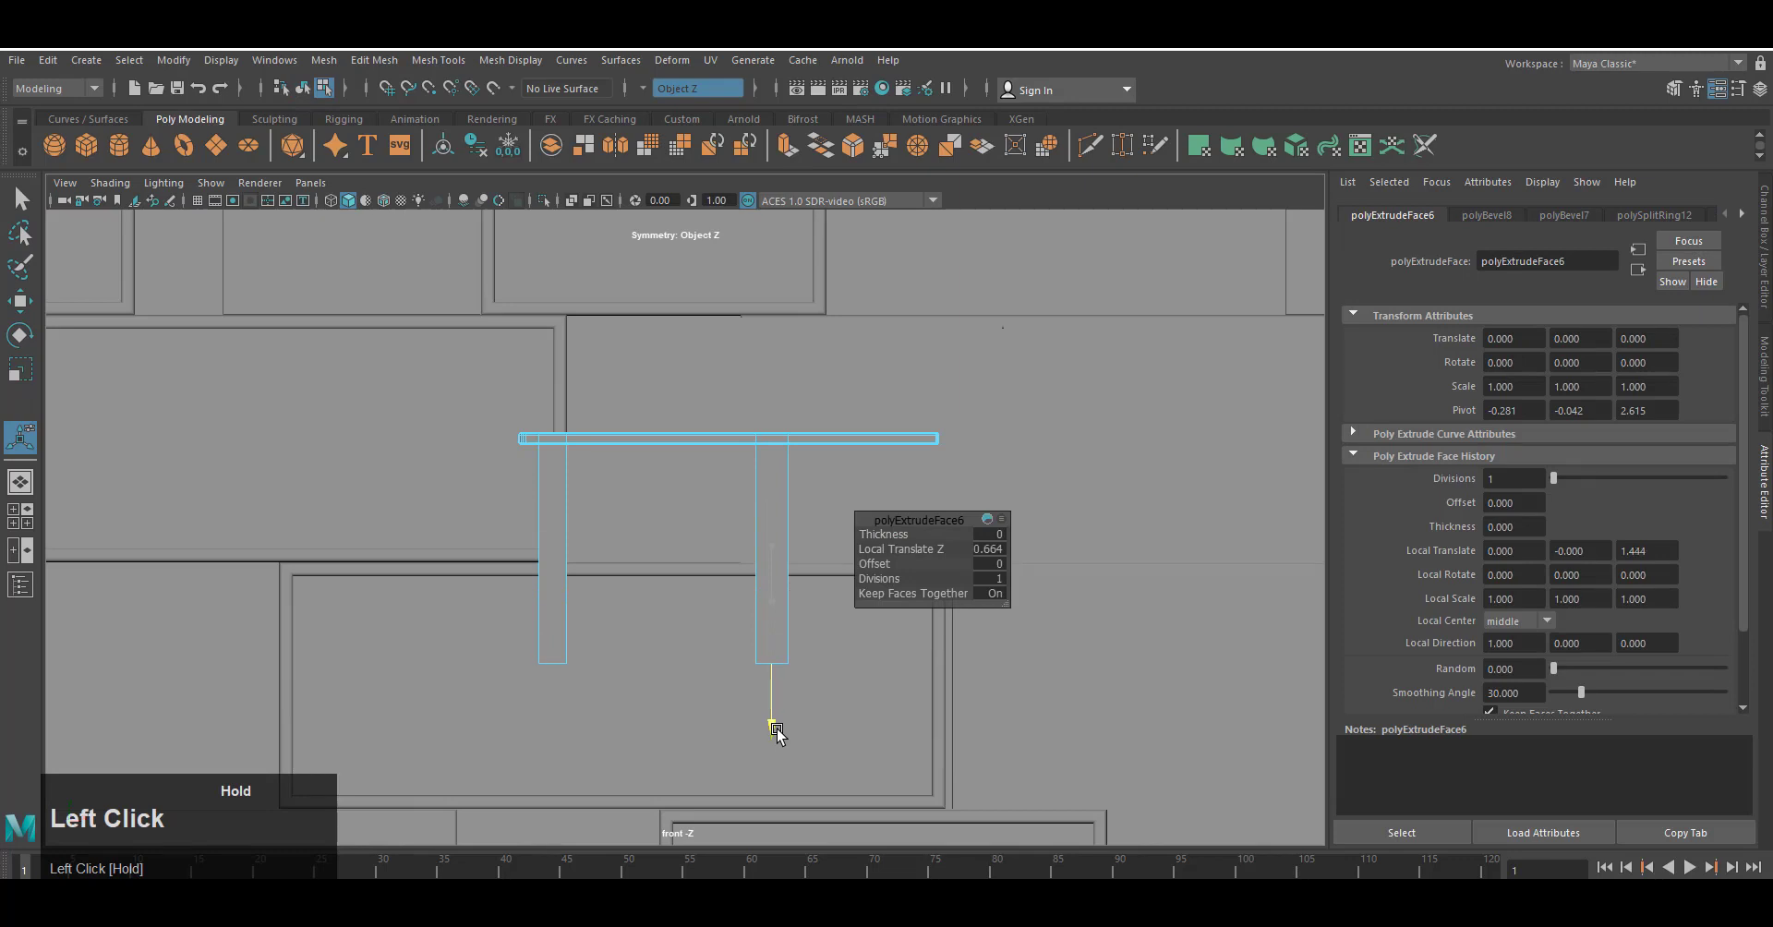
# Raise the legged frame in the front view and rotate it so the arms slope down toward their open ends.
pyautogui.moveTo(780, 462); pyautogui.dragTo(831, 421, button='right')
pyautogui.press('w')
pyautogui.moveTo(709, 376); pyautogui.dragTo(722, 275)
pyautogui.scroll(-3, 828, 510)
pyautogui.keyDown('alt'); pyautogui.moveTo(833, 514); pyautogui.dragTo(834, 570, button='middle'); pyautogui.keyUp('alt')
pyautogui.scroll(3, 845, 579)
pyautogui.press('e')
pyautogui.moveTo(805, 456); pyautogui.dragTo(728, 363)
pyautogui.press('w')
# Turn symmetry off and move the bottom vertices of the legs at the open ends outward until the legs stand nearly upright.
pyautogui.moveTo(641, 495); pyautogui.dragTo(586, 520, button='right')
pyautogui.press('space')
pyautogui.rightClick(798, 639)
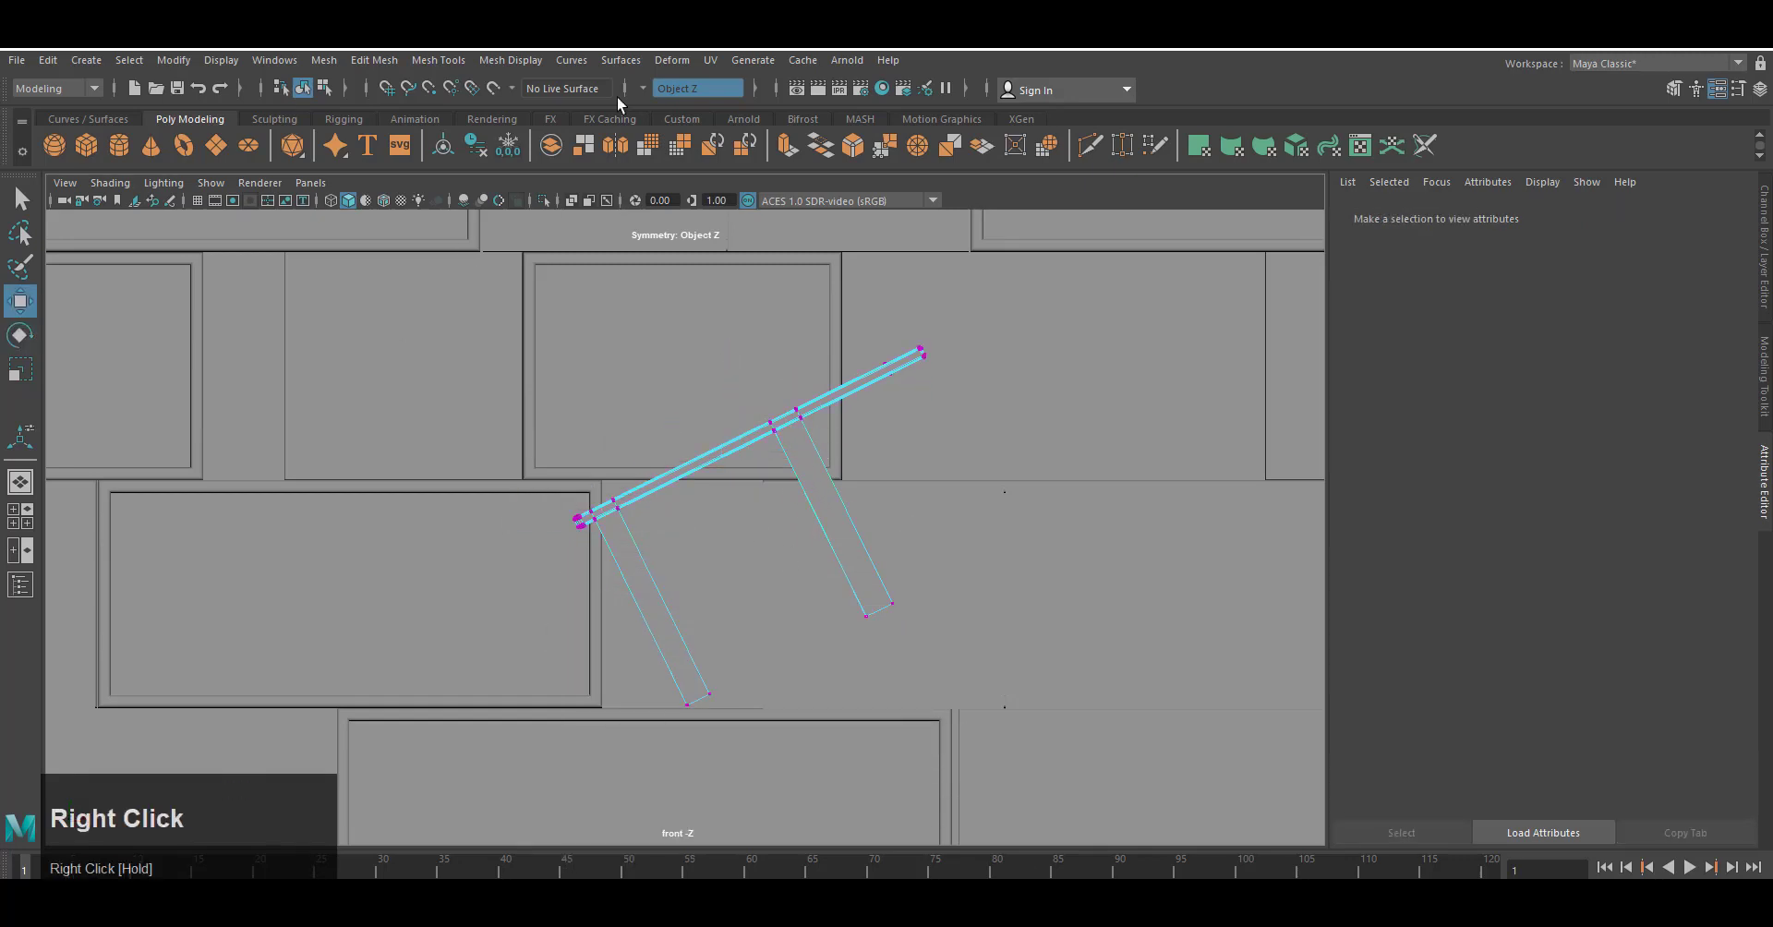
pyautogui.click(643, 89)
pyautogui.click(666, 100)
pyautogui.moveTo(644, 653); pyautogui.dragTo(683, 727)
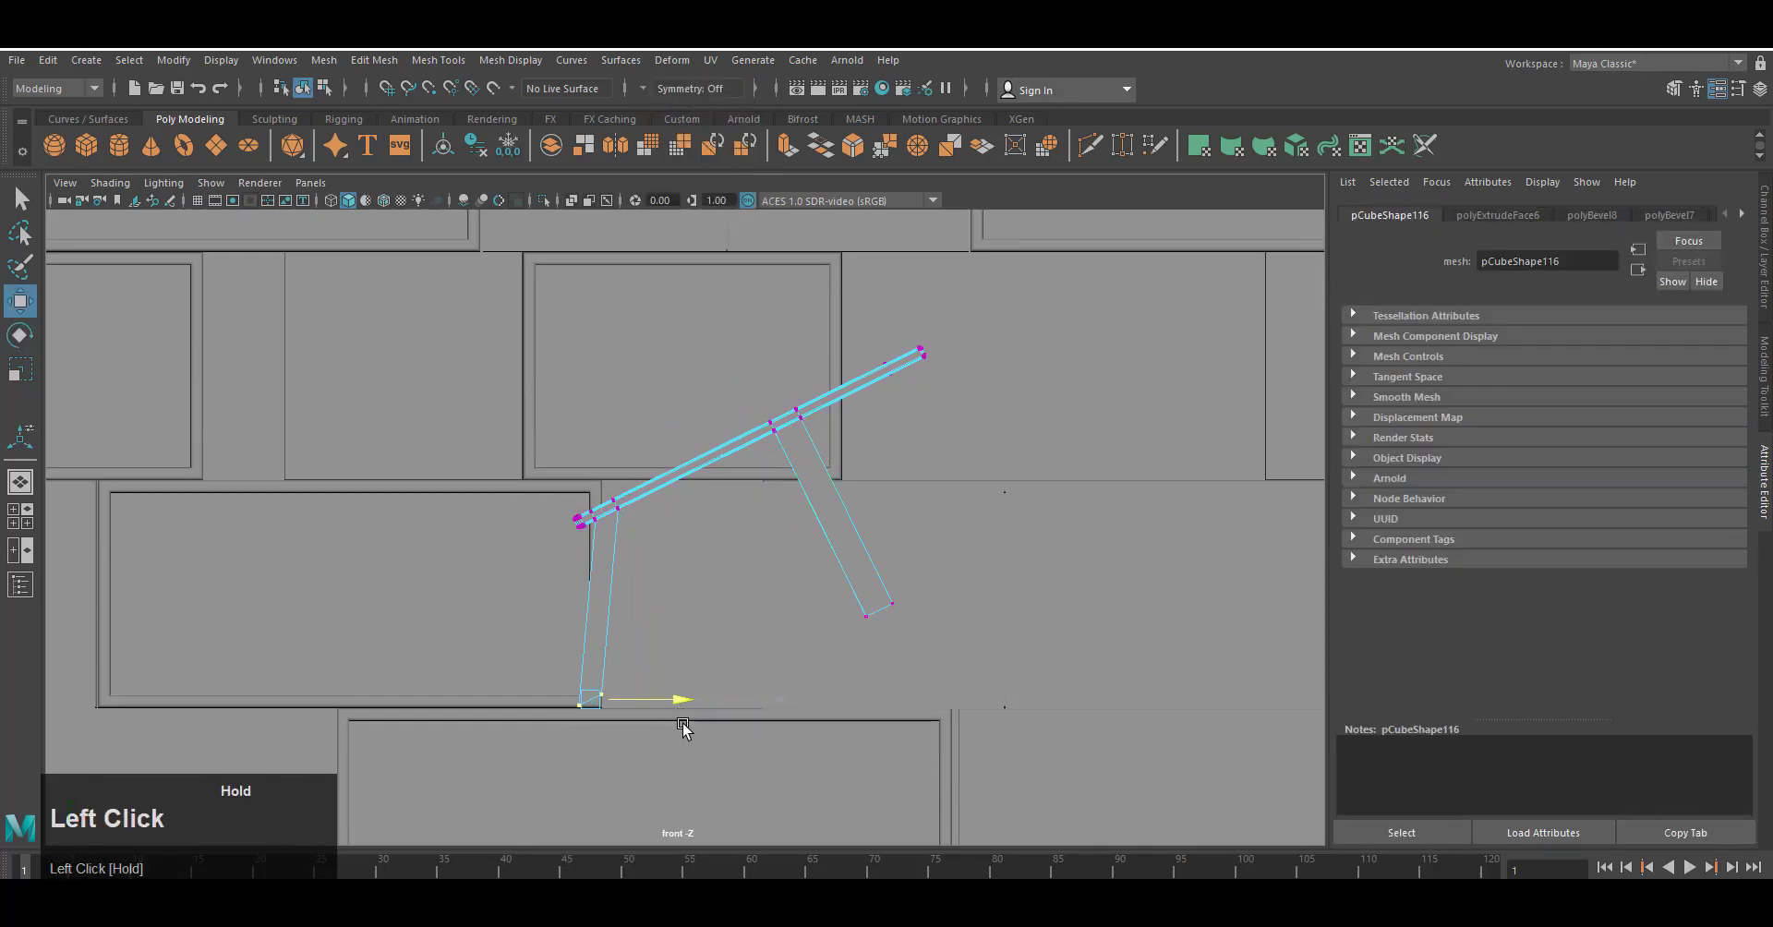
# Level the slanted bottoms of the legs at the open ends by aligning their vertices horizontally.
pyautogui.scroll(3, 671, 735)
pyautogui.keyDown('alt'); pyautogui.moveTo(672, 736); pyautogui.dragTo(867, 542, button='middle'); pyautogui.keyUp('alt')
pyautogui.scroll(8, 867, 543)
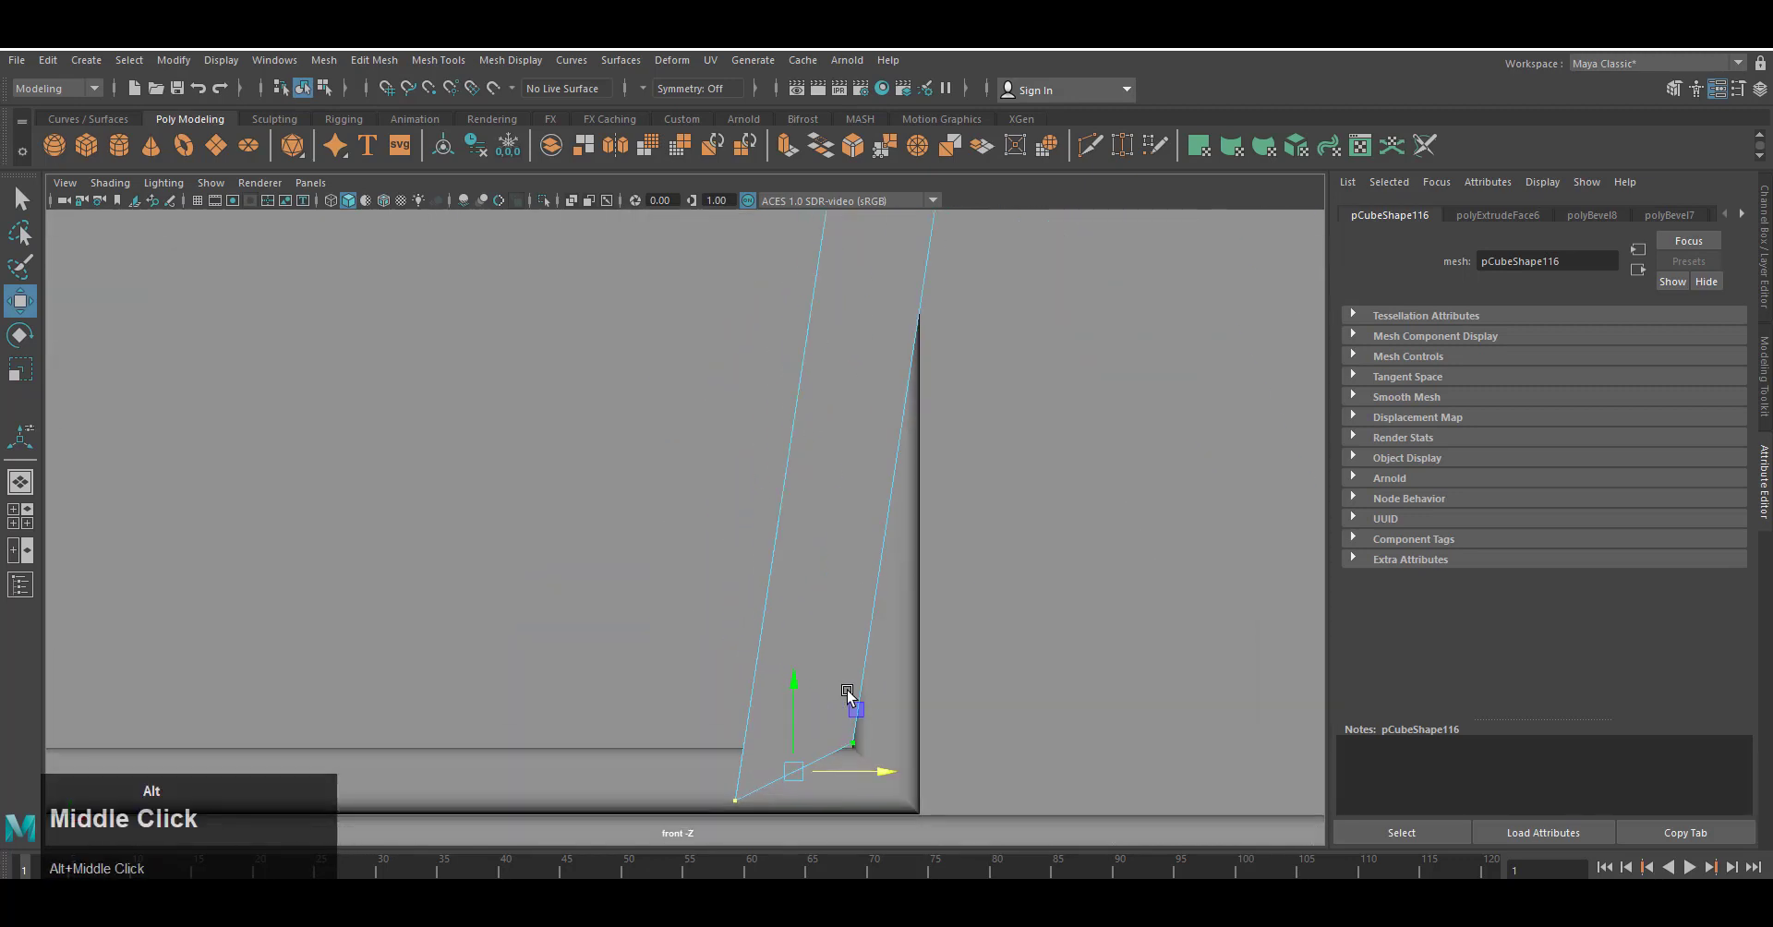
pyautogui.keyDown('alt'); pyautogui.moveTo(851, 701); pyautogui.dragTo(813, 577, button='middle'); pyautogui.keyUp('alt')
pyautogui.click(758, 651)
pyautogui.moveTo(803, 702); pyautogui.dragTo(809, 680)
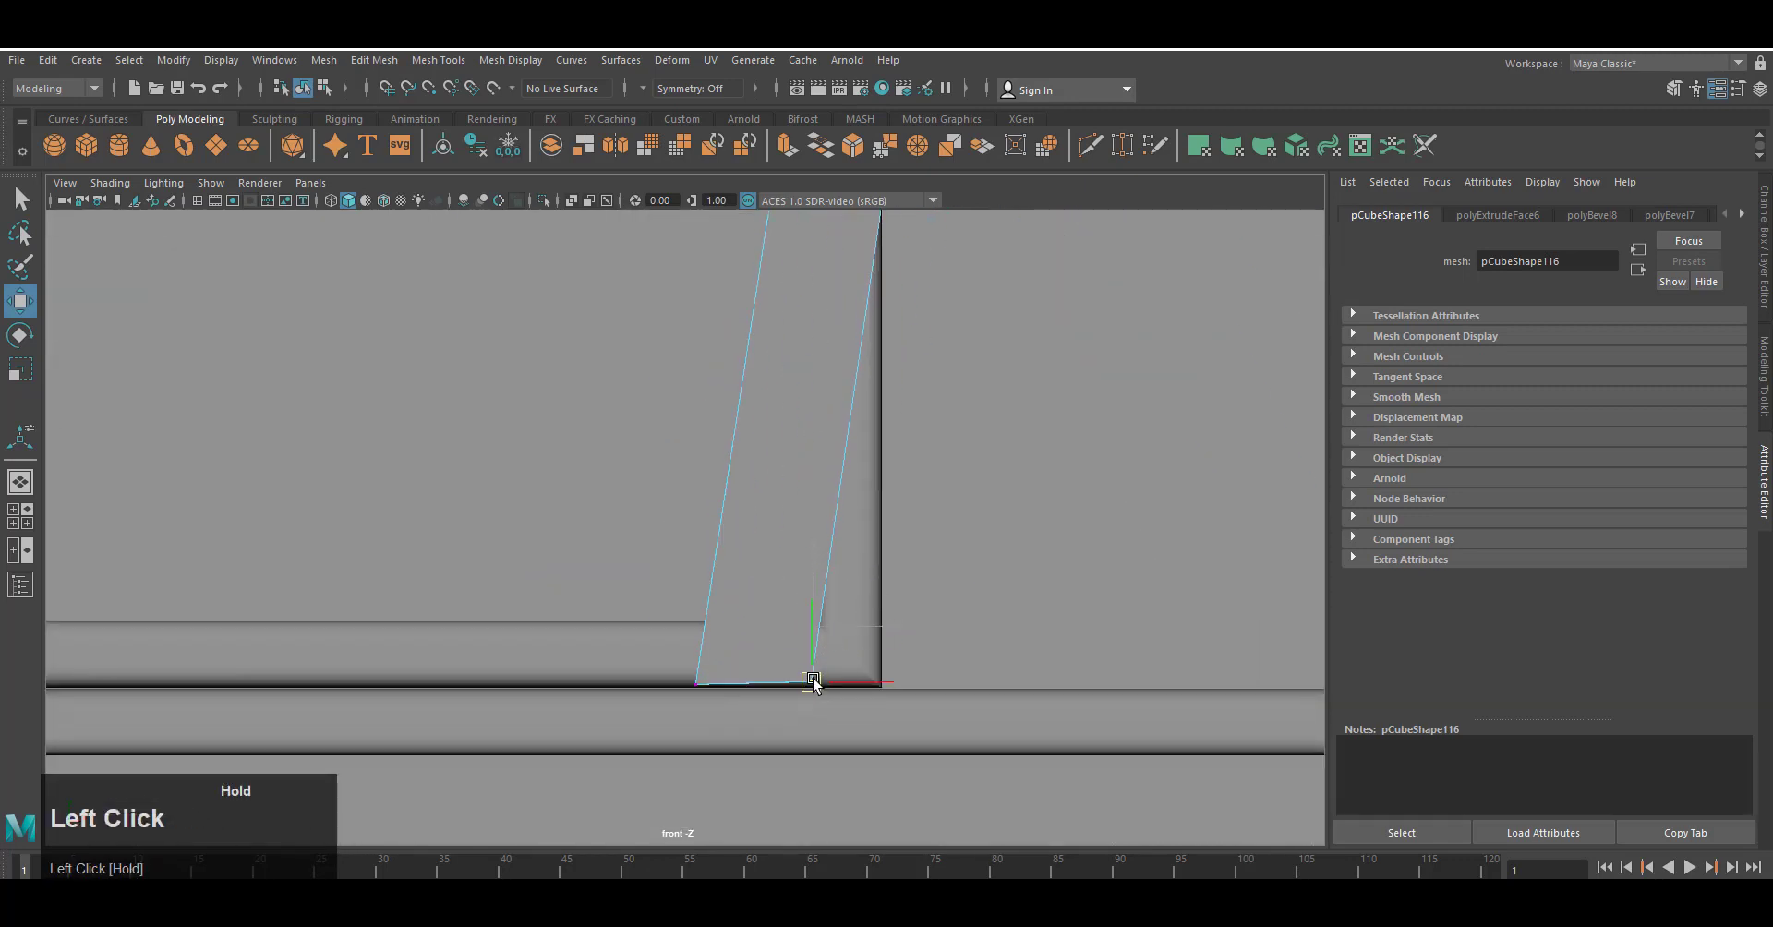
# Move the bottom vertices of the rear legs down and level them with the base of the front legs.
pyautogui.scroll(-9, 898, 681)
pyautogui.keyDown('alt'); pyautogui.moveTo(951, 567); pyautogui.dragTo(867, 642, button='middle'); pyautogui.keyUp('alt')
pyautogui.moveTo(854, 572); pyautogui.dragTo(916, 515)
pyautogui.moveTo(889, 537); pyautogui.dragTo(887, 567)
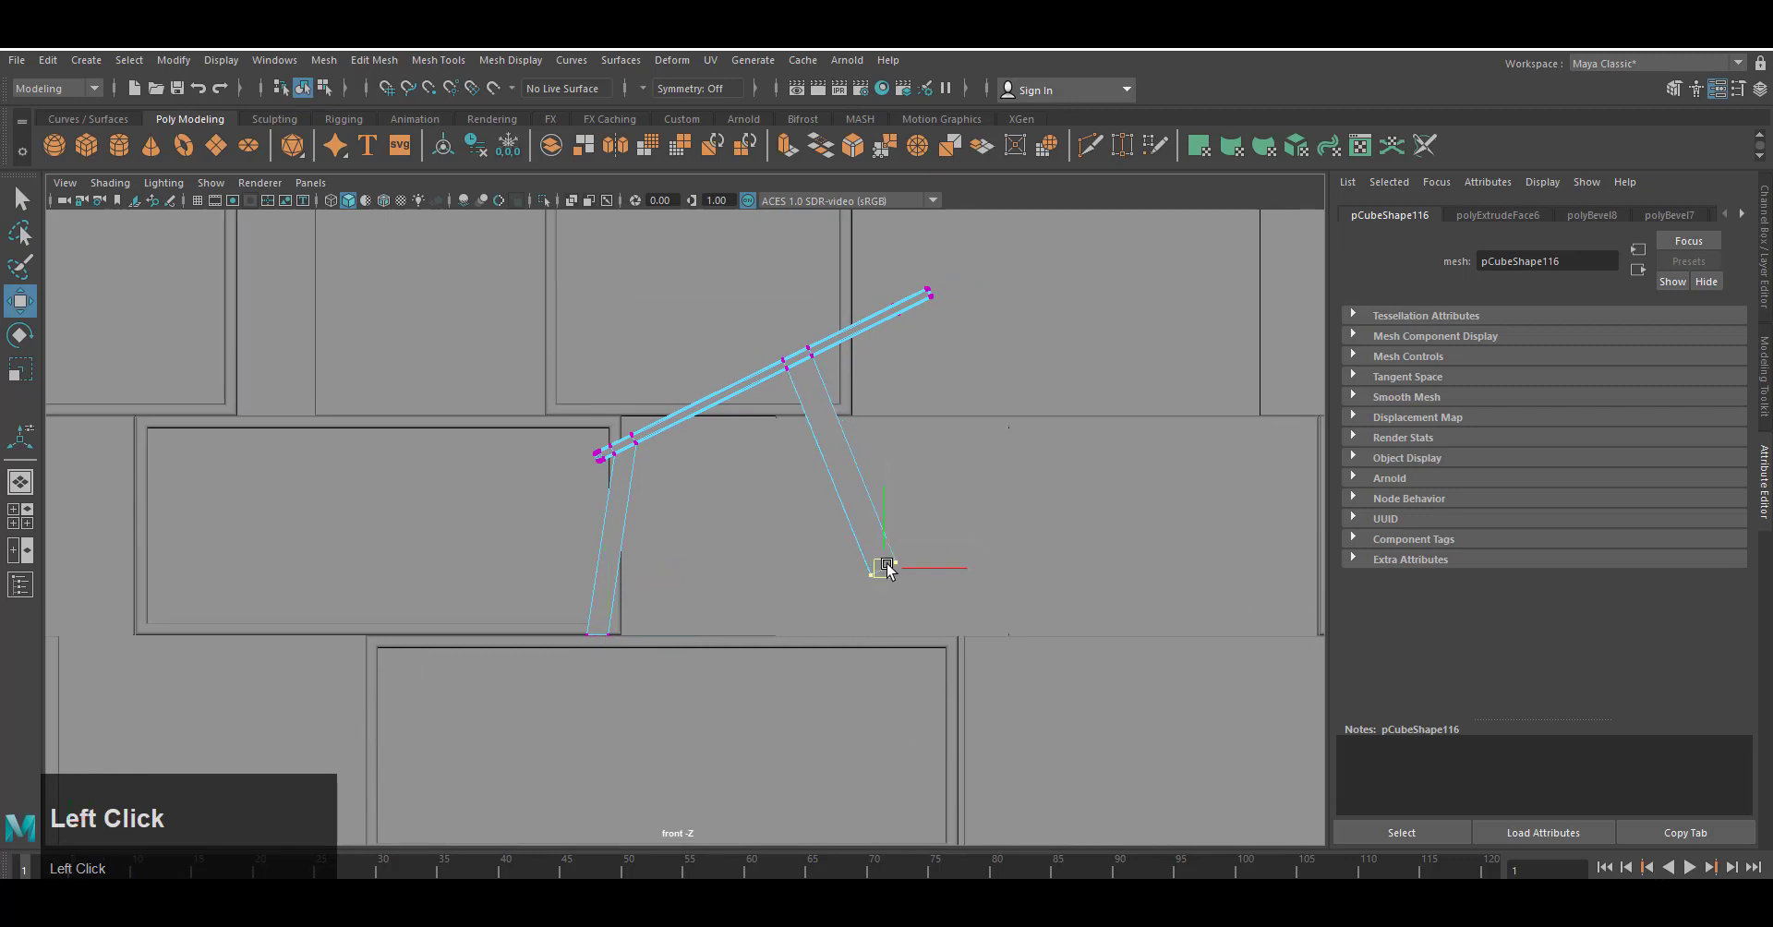
pyautogui.keyDown('alt'); pyautogui.moveTo(866, 631); pyautogui.dragTo(867, 674, button='middle'); pyautogui.keyUp('alt')
pyautogui.scroll(4, 724, 712)
pyautogui.click(717, 711)
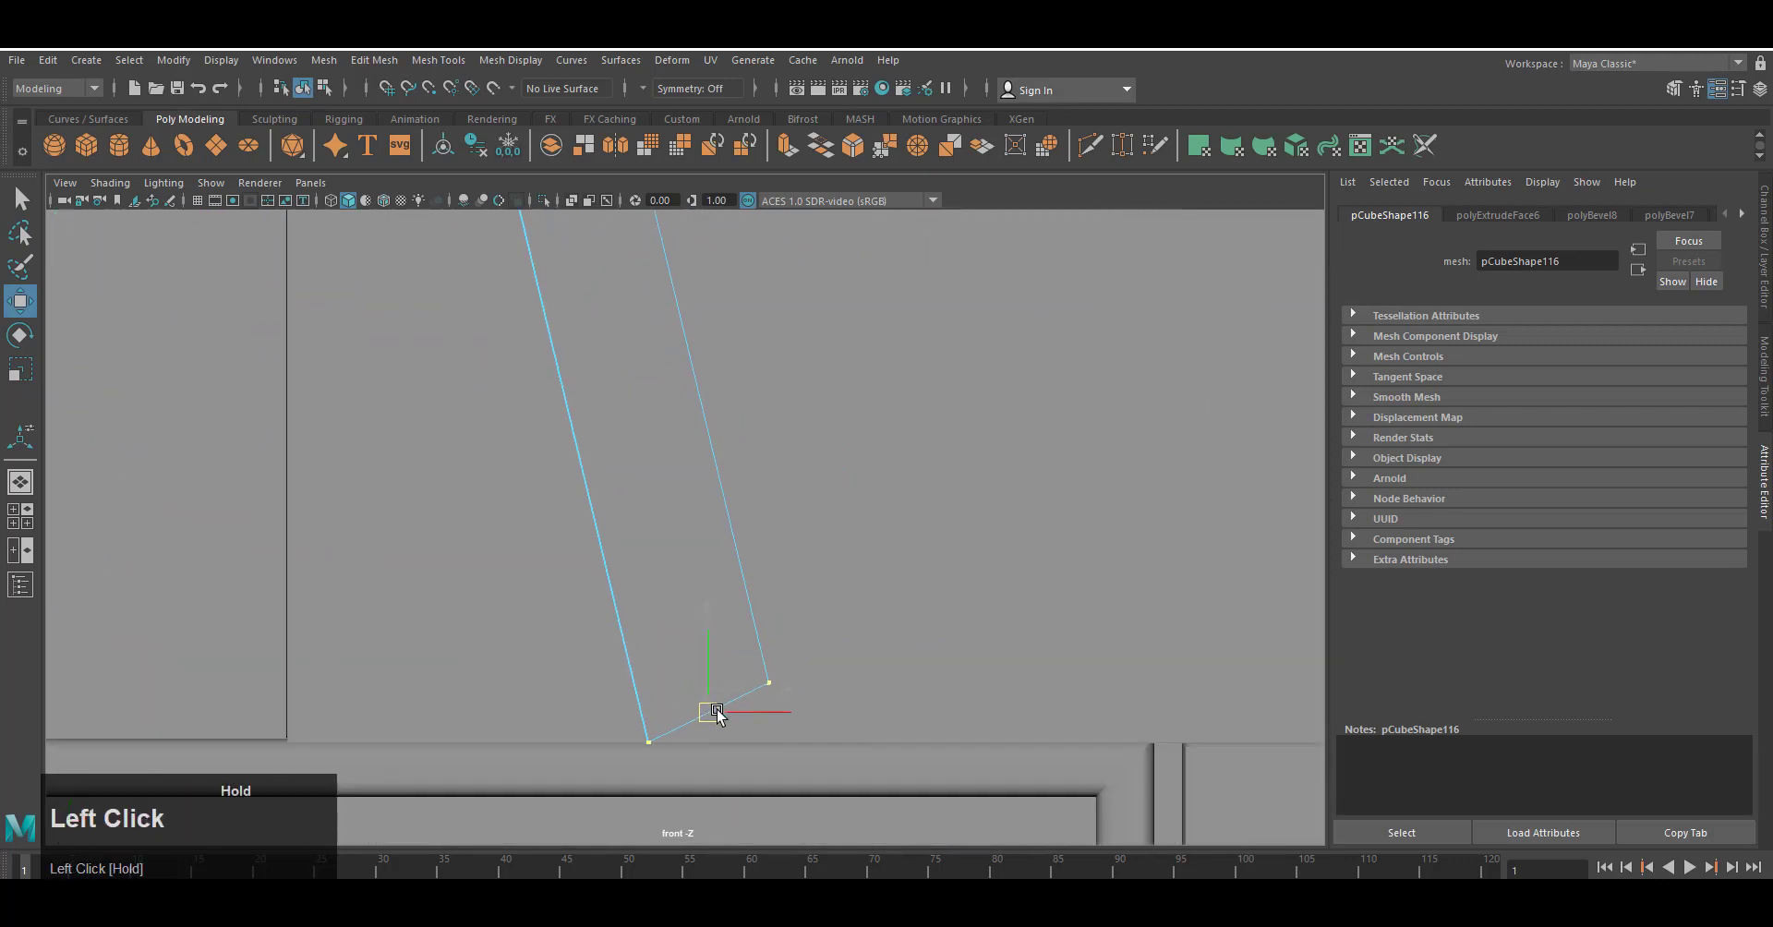
pyautogui.scroll(5, 744, 663)
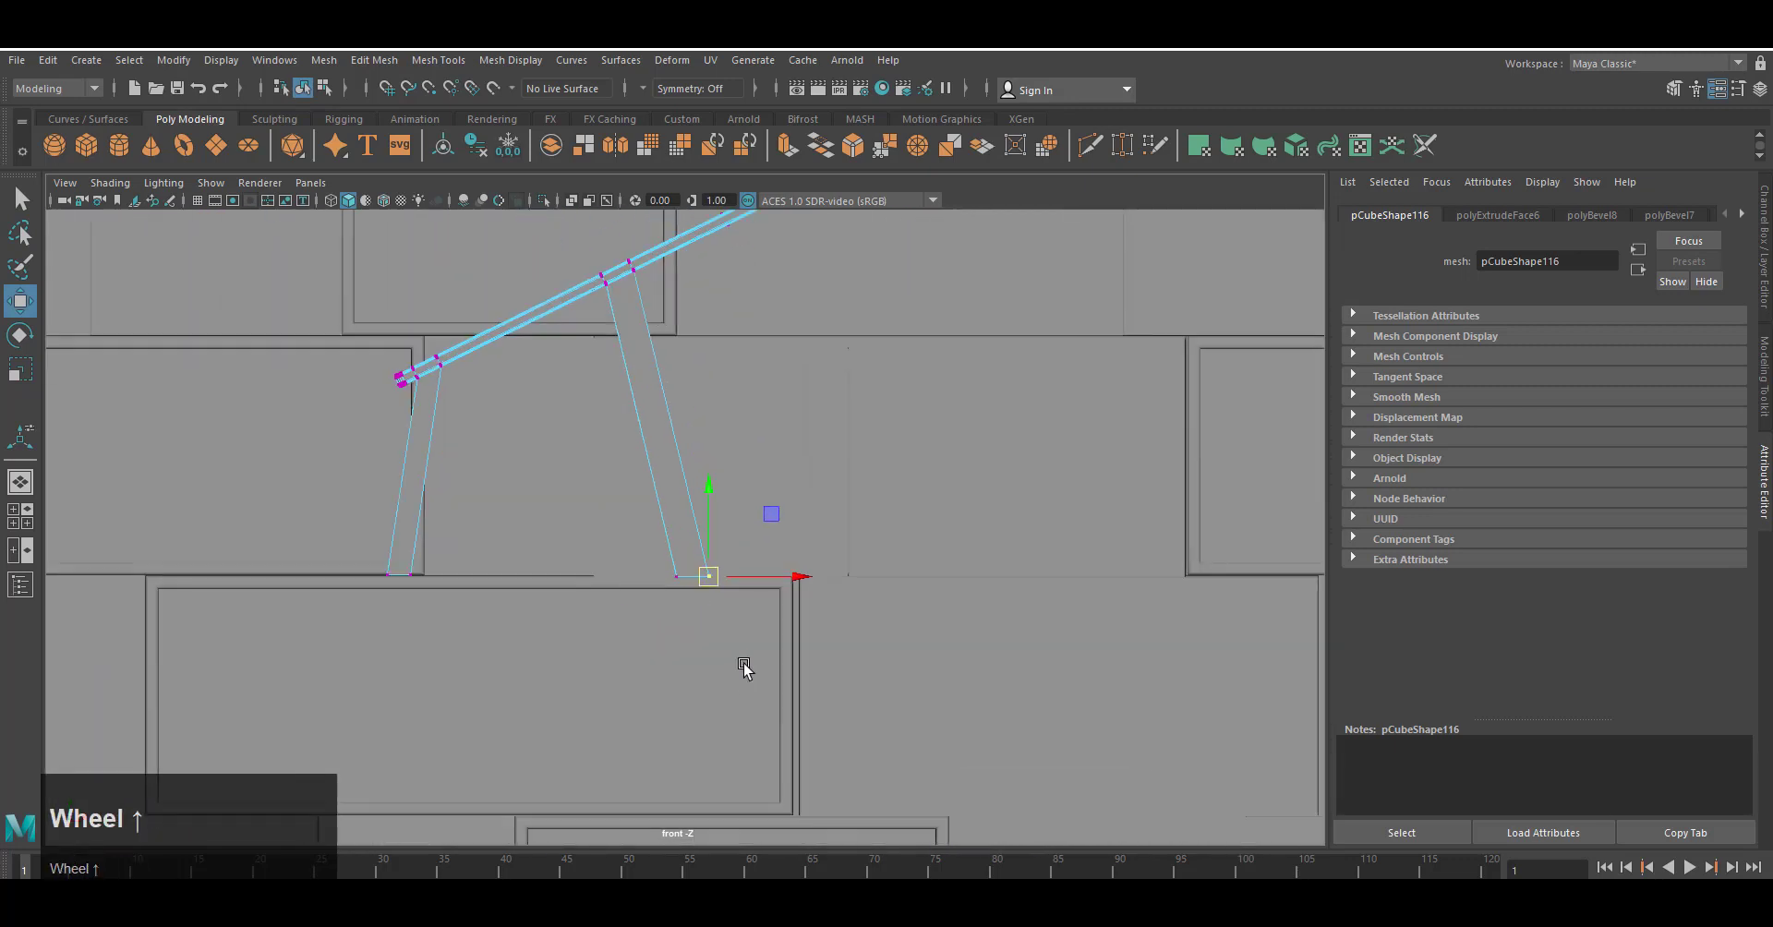
# Bevel the leg edges with a small fraction in the perspective view, then return to object mode and deselect the frame.
pyautogui.keyDown('alt'); pyautogui.moveTo(745, 663); pyautogui.dragTo(765, 477, button='middle'); pyautogui.keyUp('alt')
pyautogui.press('space')
pyautogui.keyDown('alt'); pyautogui.moveTo(809, 573); pyautogui.dragTo(909, 610); pyautogui.keyUp('alt')
pyautogui.keyDown('alt'); pyautogui.moveTo(910, 609); pyautogui.dragTo(859, 592, button='middle'); pyautogui.keyUp('alt')
pyautogui.keyDown('alt'); pyautogui.moveTo(858, 593); pyautogui.dragTo(823, 591); pyautogui.keyUp('alt')
pyautogui.click(855, 146)
pyautogui.moveTo(1643, 379); pyautogui.dragTo(1564, 384)
pyautogui.moveTo(763, 378); pyautogui.dragTo(844, 344, button='right')
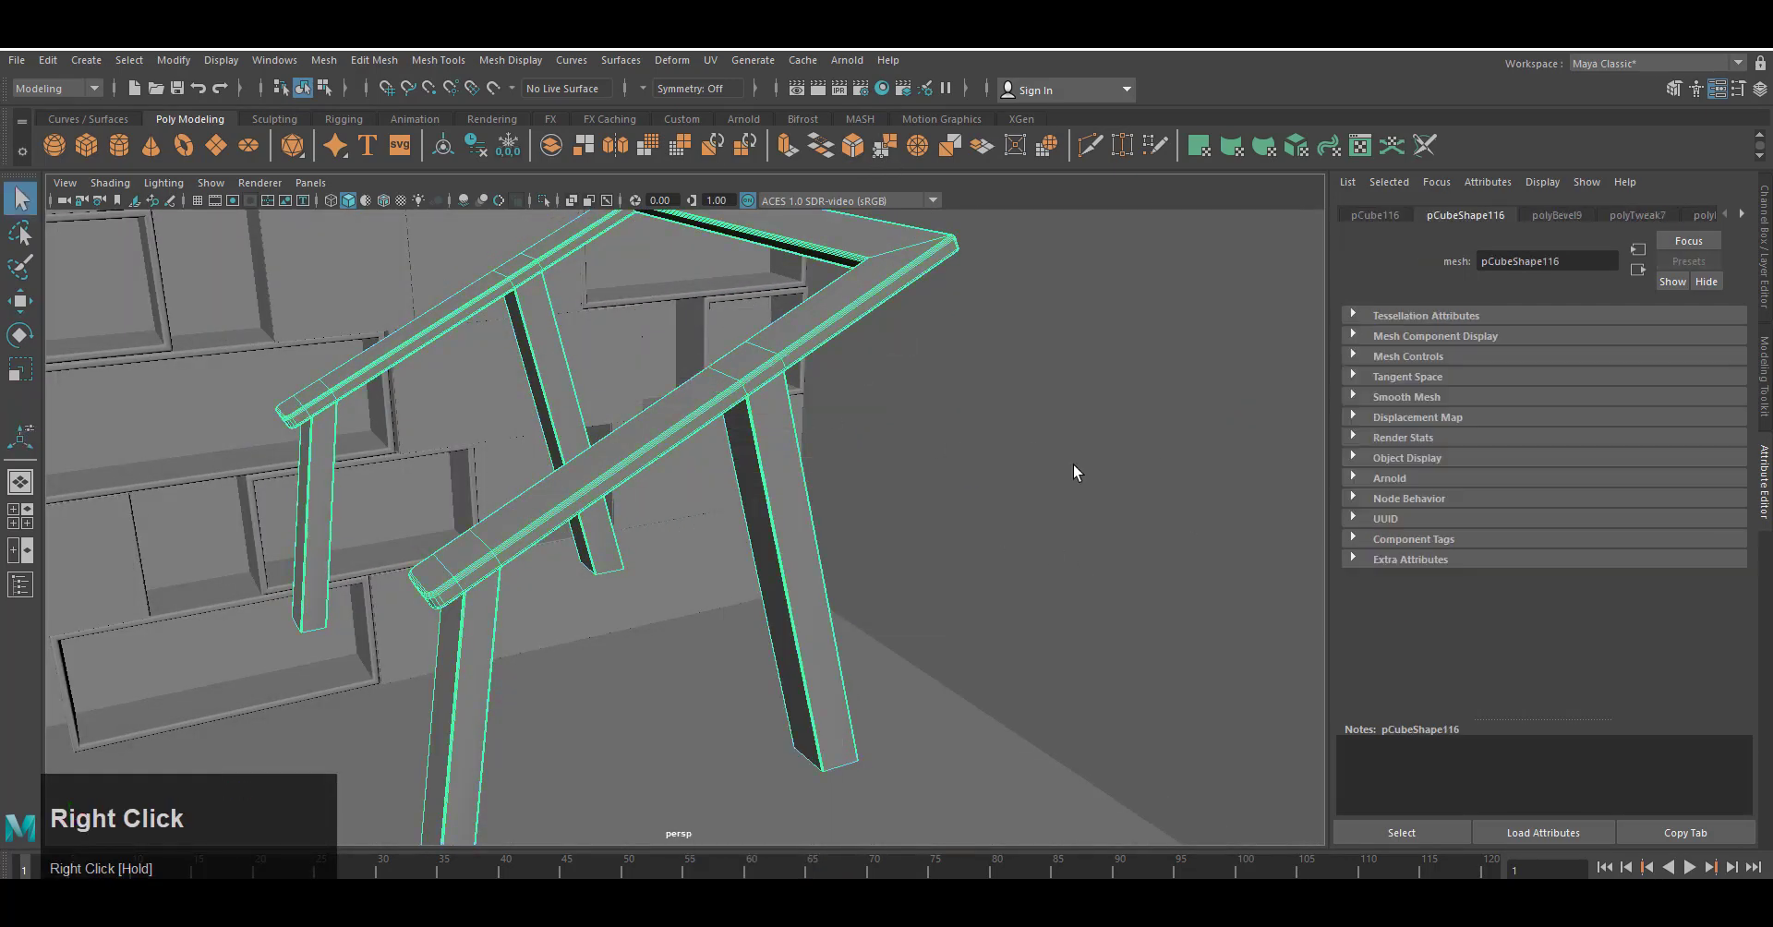
pyautogui.click(1073, 464)
pyautogui.keyDown('alt'); pyautogui.moveTo(1015, 499); pyautogui.dragTo(912, 590); pyautogui.keyUp('alt')
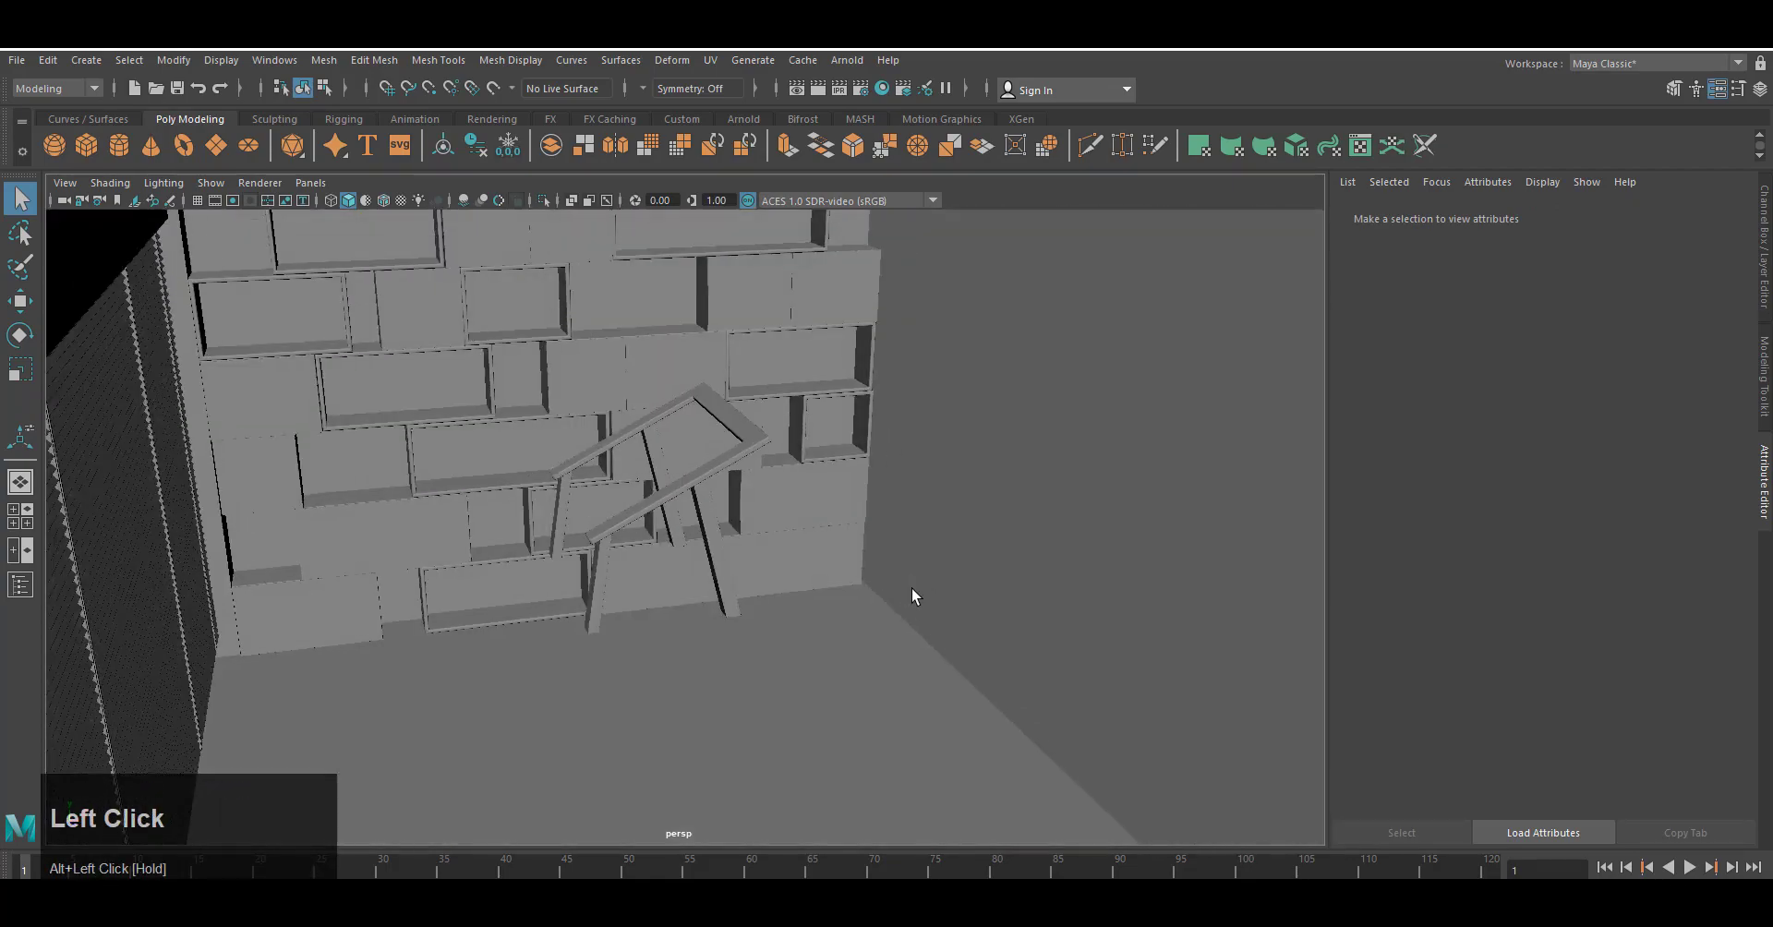
# Add a cube, scale it in the side view to fit between the legs, and raise it partly above the frame.
pyautogui.press('w')
pyautogui.press('space')
pyautogui.moveTo(837, 518); pyautogui.dragTo(706, 556, button='right')
pyautogui.press('space')
pyautogui.scroll(3, 698, 554)
pyautogui.keyDown('alt'); pyautogui.moveTo(698, 554); pyautogui.dragTo(1089, 675, button='middle'); pyautogui.keyUp('alt')
pyautogui.moveTo(941, 580); pyautogui.dragTo(790, 560)
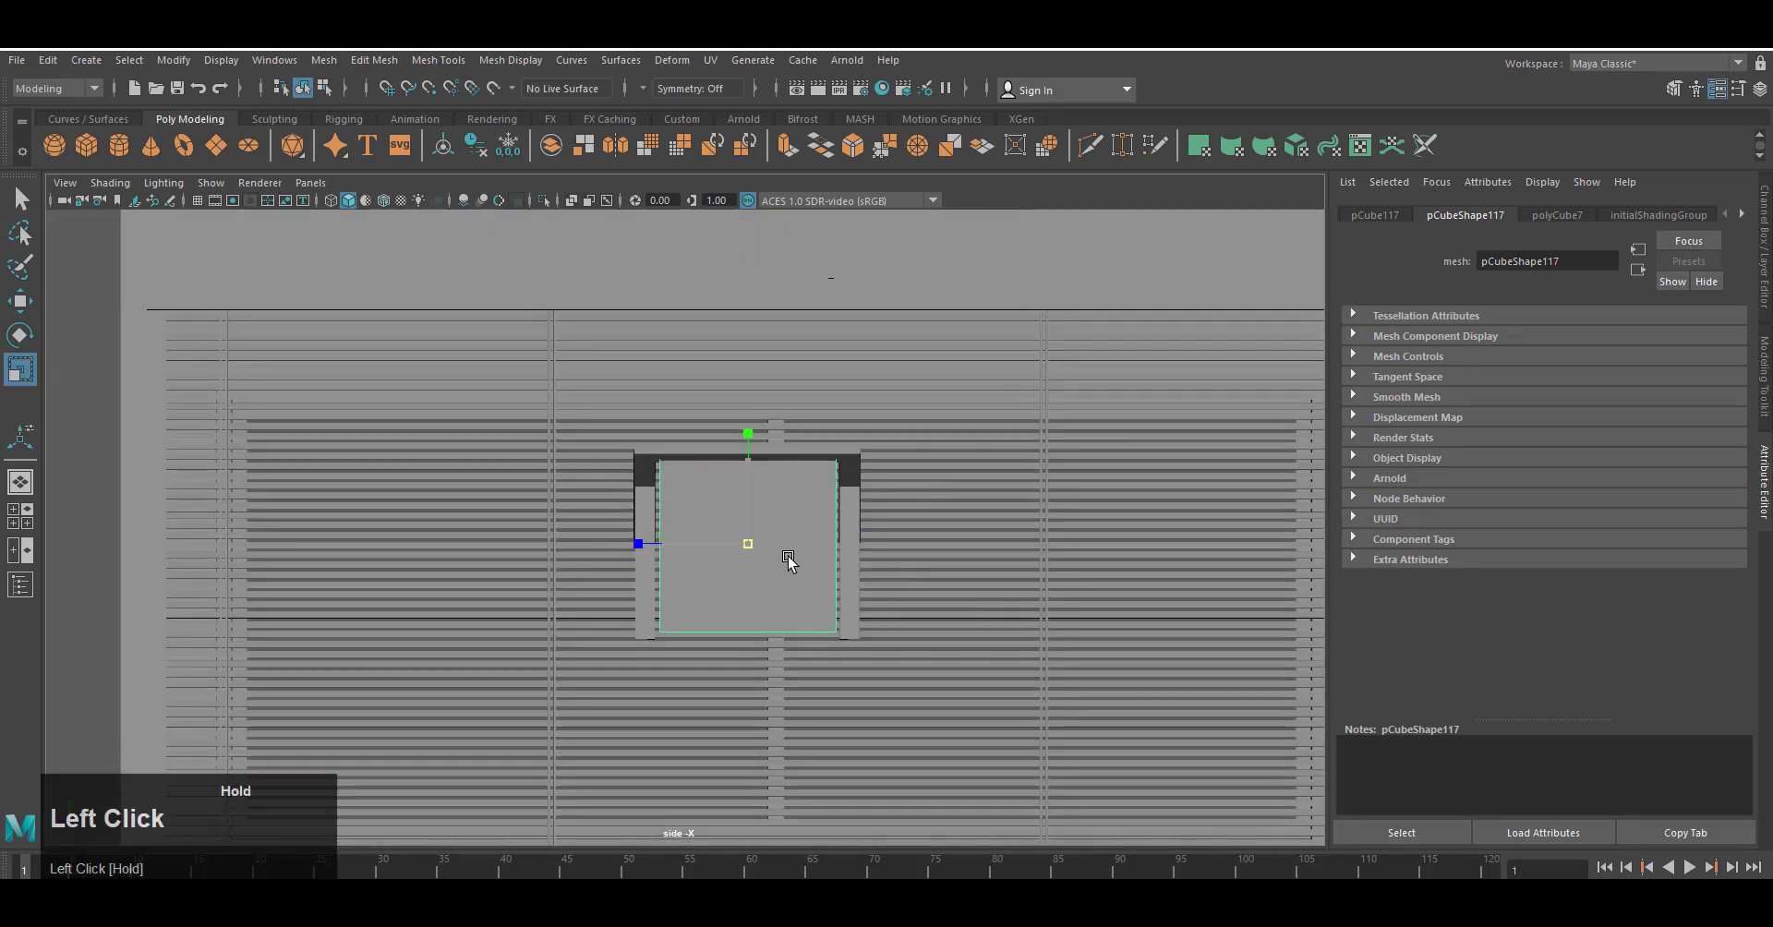
pyautogui.moveTo(750, 461); pyautogui.dragTo(773, 337)
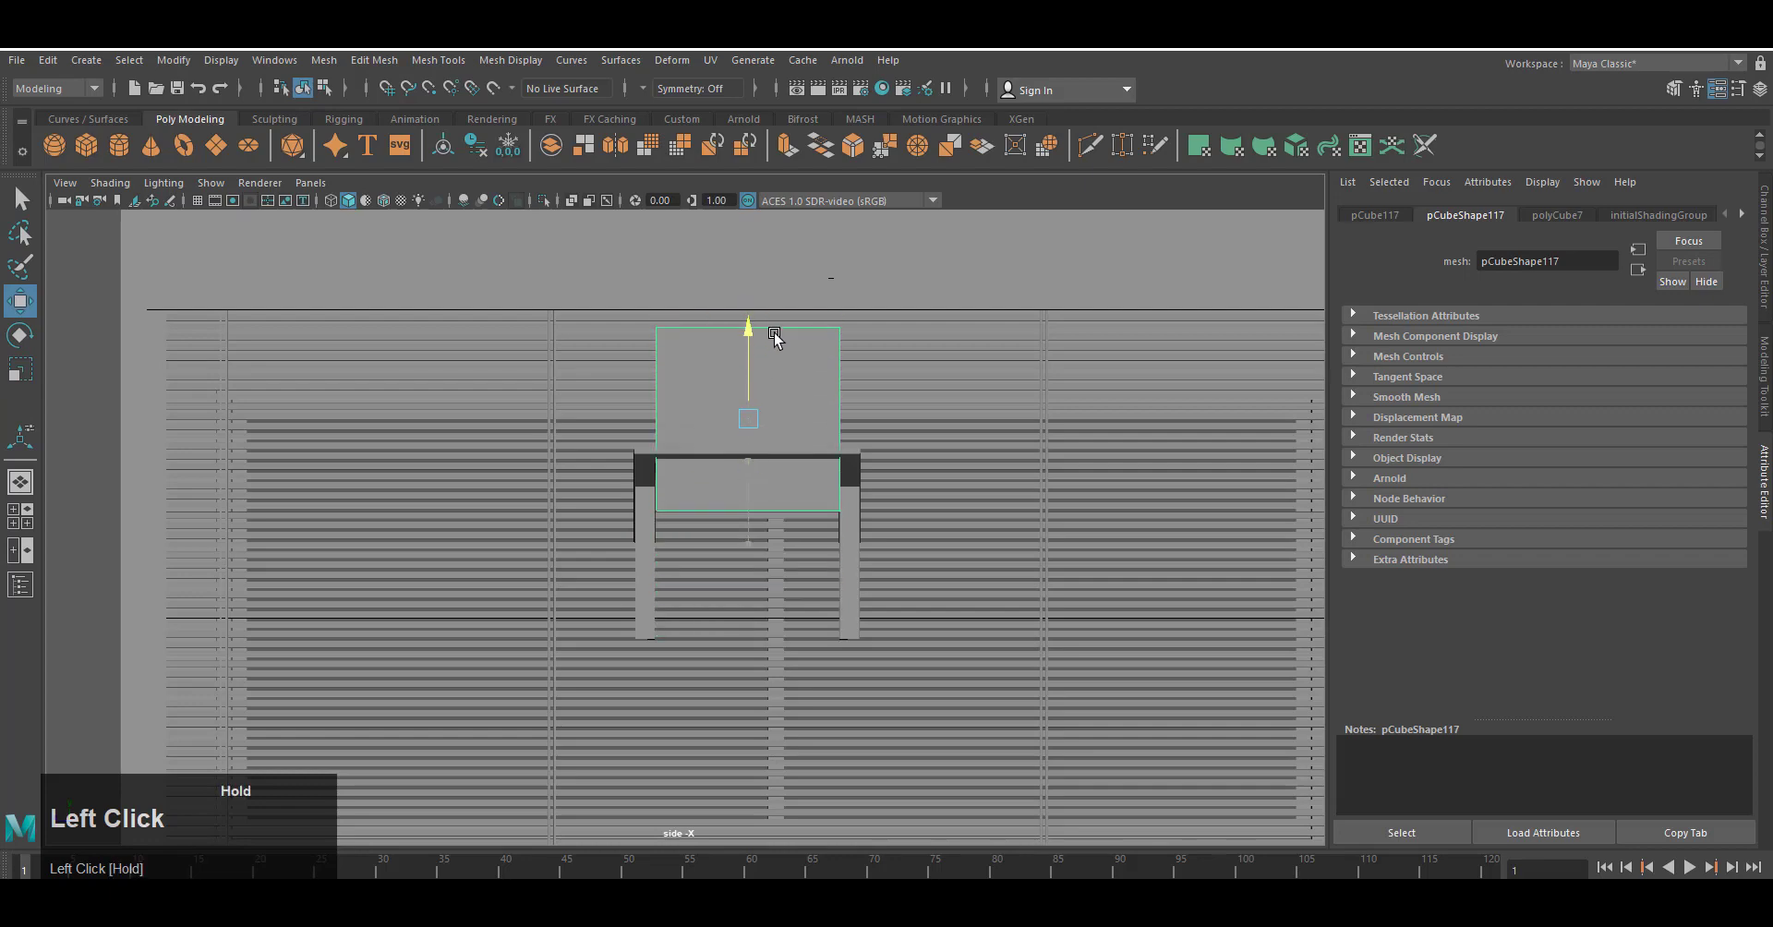
# Fine-tune the cube's vertical position on the frame in the perspective view.
pyautogui.press('space')
pyautogui.moveTo(923, 406); pyautogui.dragTo(927, 354, button='right')
pyautogui.keyDown('alt'); pyautogui.moveTo(632, 360); pyautogui.dragTo(817, 581); pyautogui.keyUp('alt')
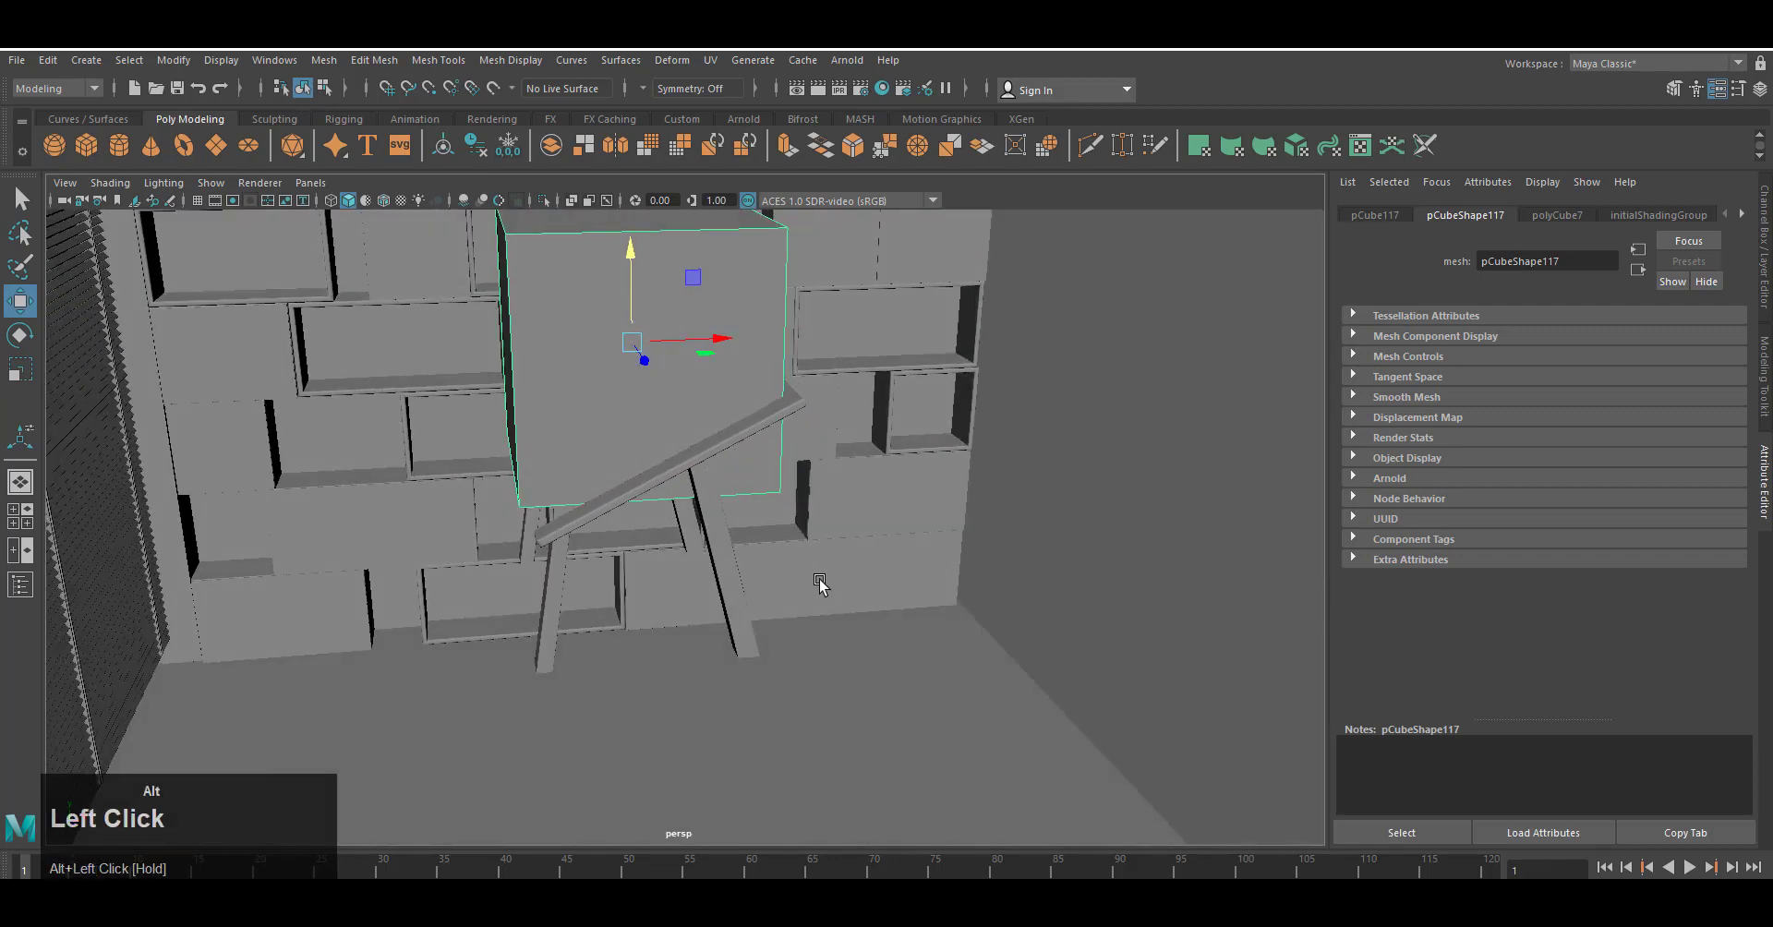
pyautogui.press('r')
pyautogui.press('w')
pyautogui.click(633, 261)
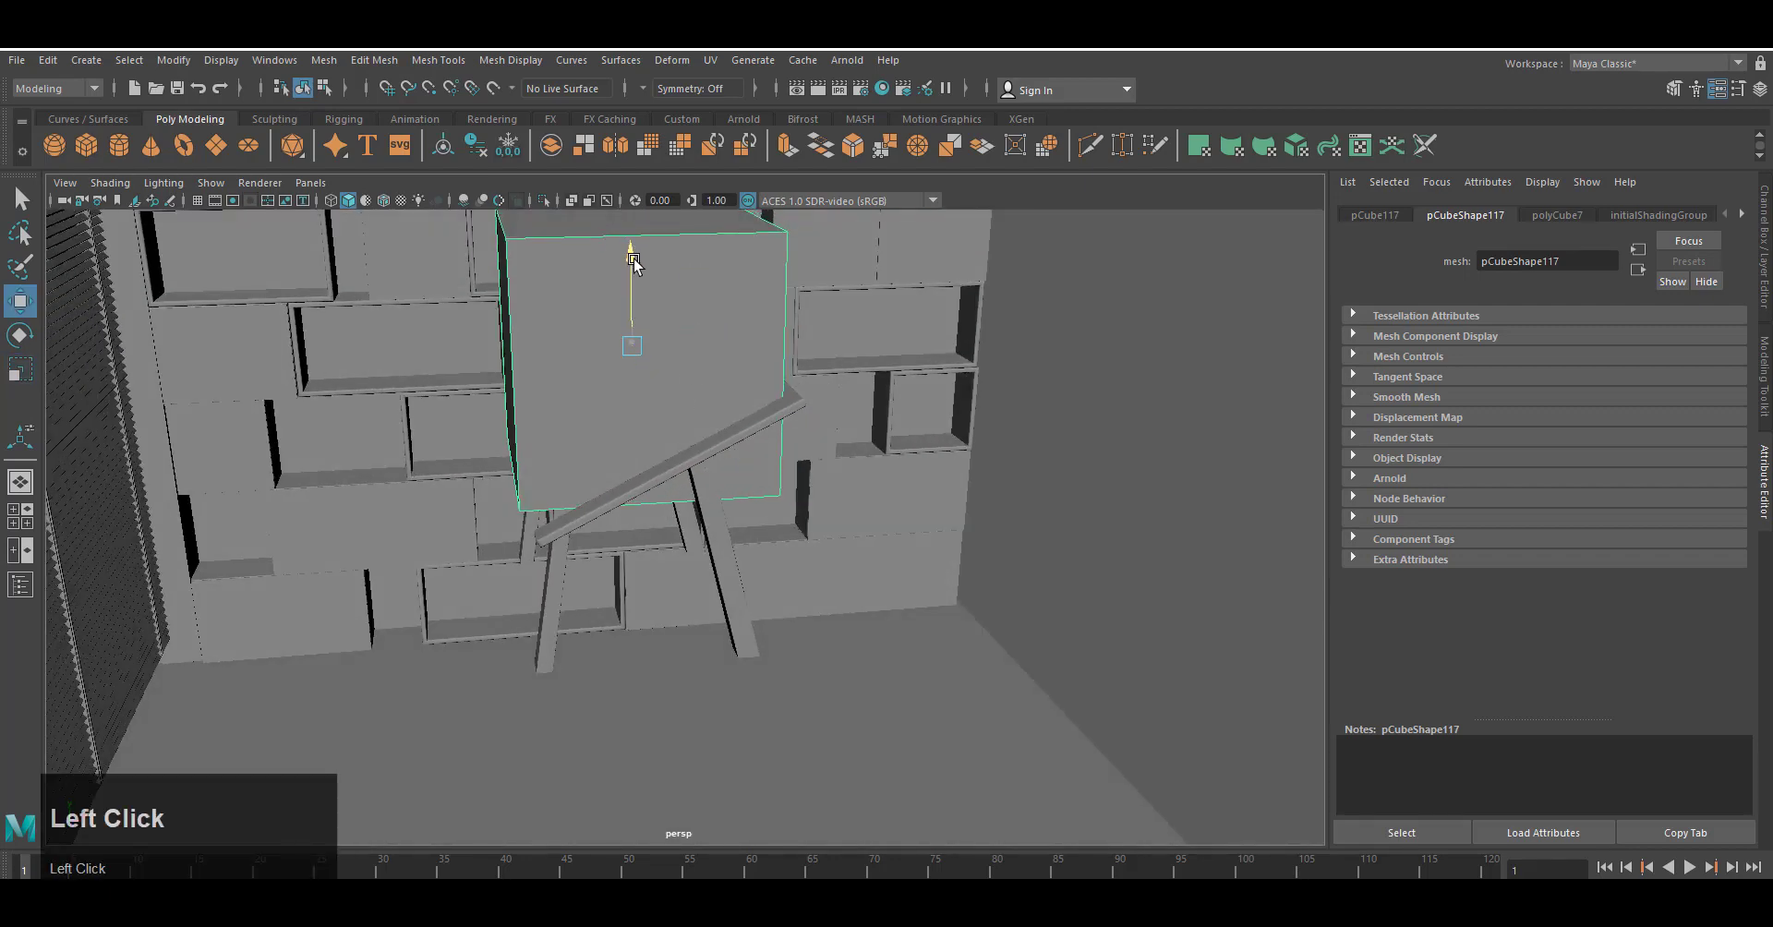
pyautogui.moveTo(633, 260); pyautogui.dragTo(631, 251)
# Delete all the cube's faces except the bottom and the rear one, leaving an L-shaped seat and back.
pyautogui.keyDown('alt'); pyautogui.moveTo(831, 434); pyautogui.dragTo(859, 406); pyautogui.keyUp('alt')
pyautogui.moveTo(720, 301); pyautogui.dragTo(724, 347, button='right')
pyautogui.keyDown('alt'); pyautogui.moveTo(724, 370); pyautogui.dragTo(646, 342); pyautogui.keyUp('alt')
pyautogui.moveTo(476, 224); pyautogui.dragTo(621, 351)
pyautogui.press('Delete')
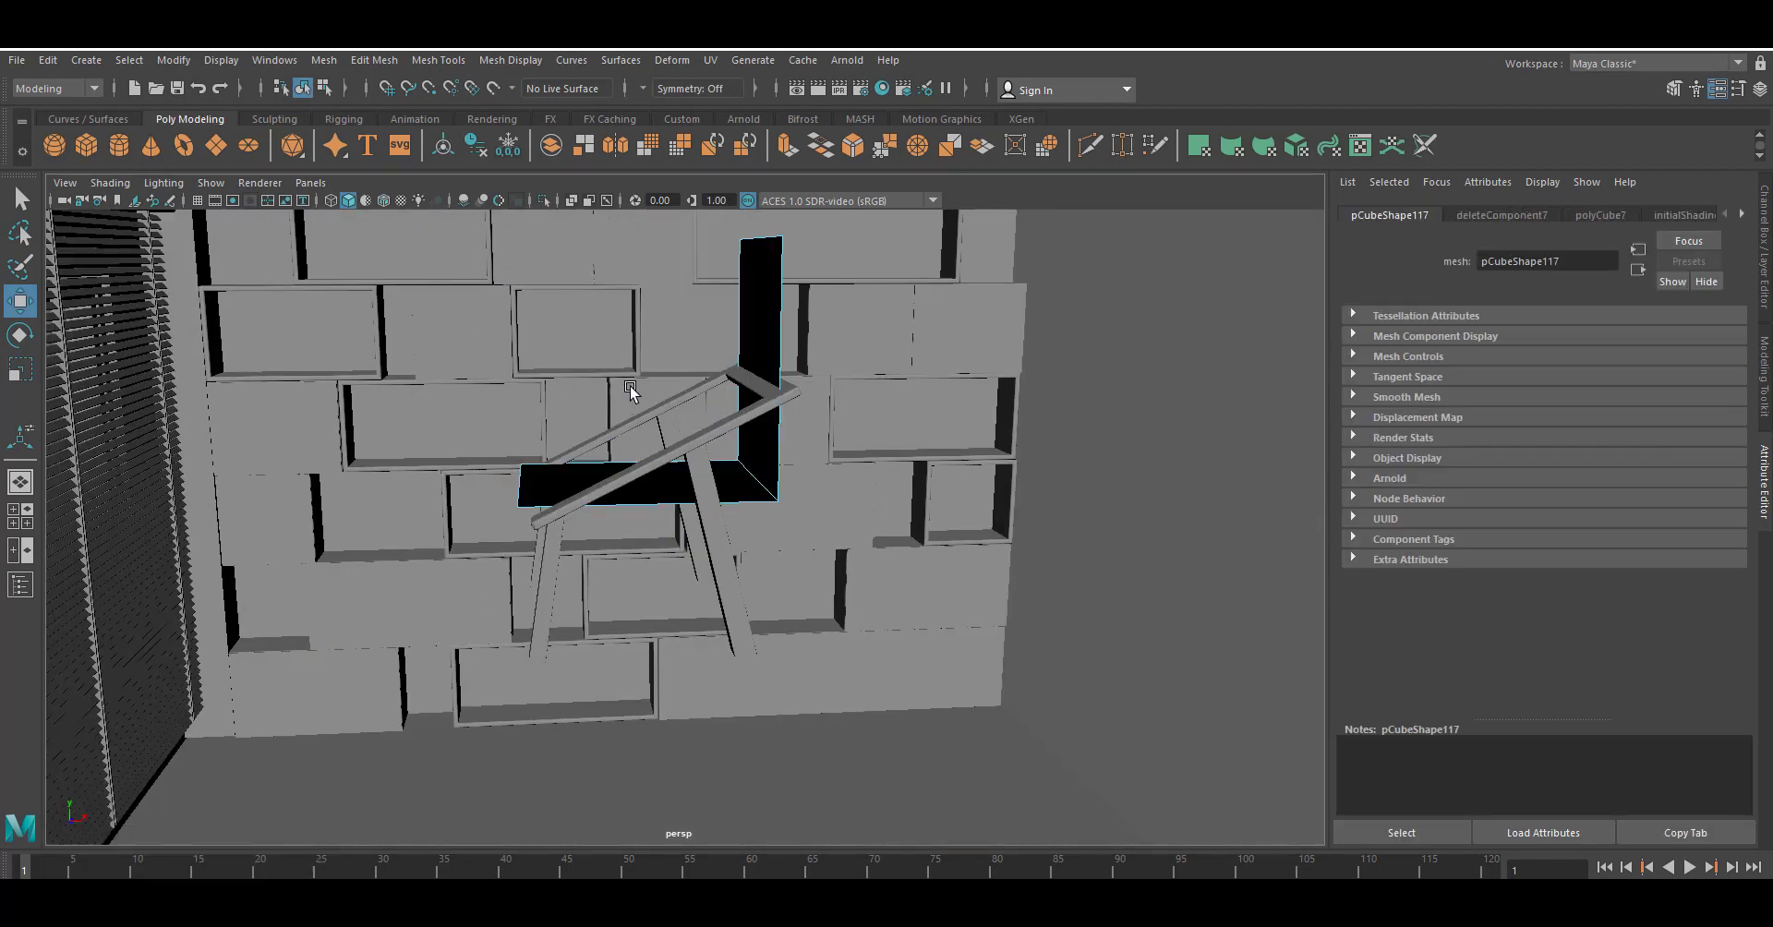
# Adjust the L-shape's vertices at the seat's front and the backrest so that the backrest leans backward.
pyautogui.scroll(2, 739, 462)
pyautogui.moveTo(780, 360); pyautogui.dragTo(709, 361, button='right')
pyautogui.moveTo(430, 503); pyautogui.dragTo(582, 645)
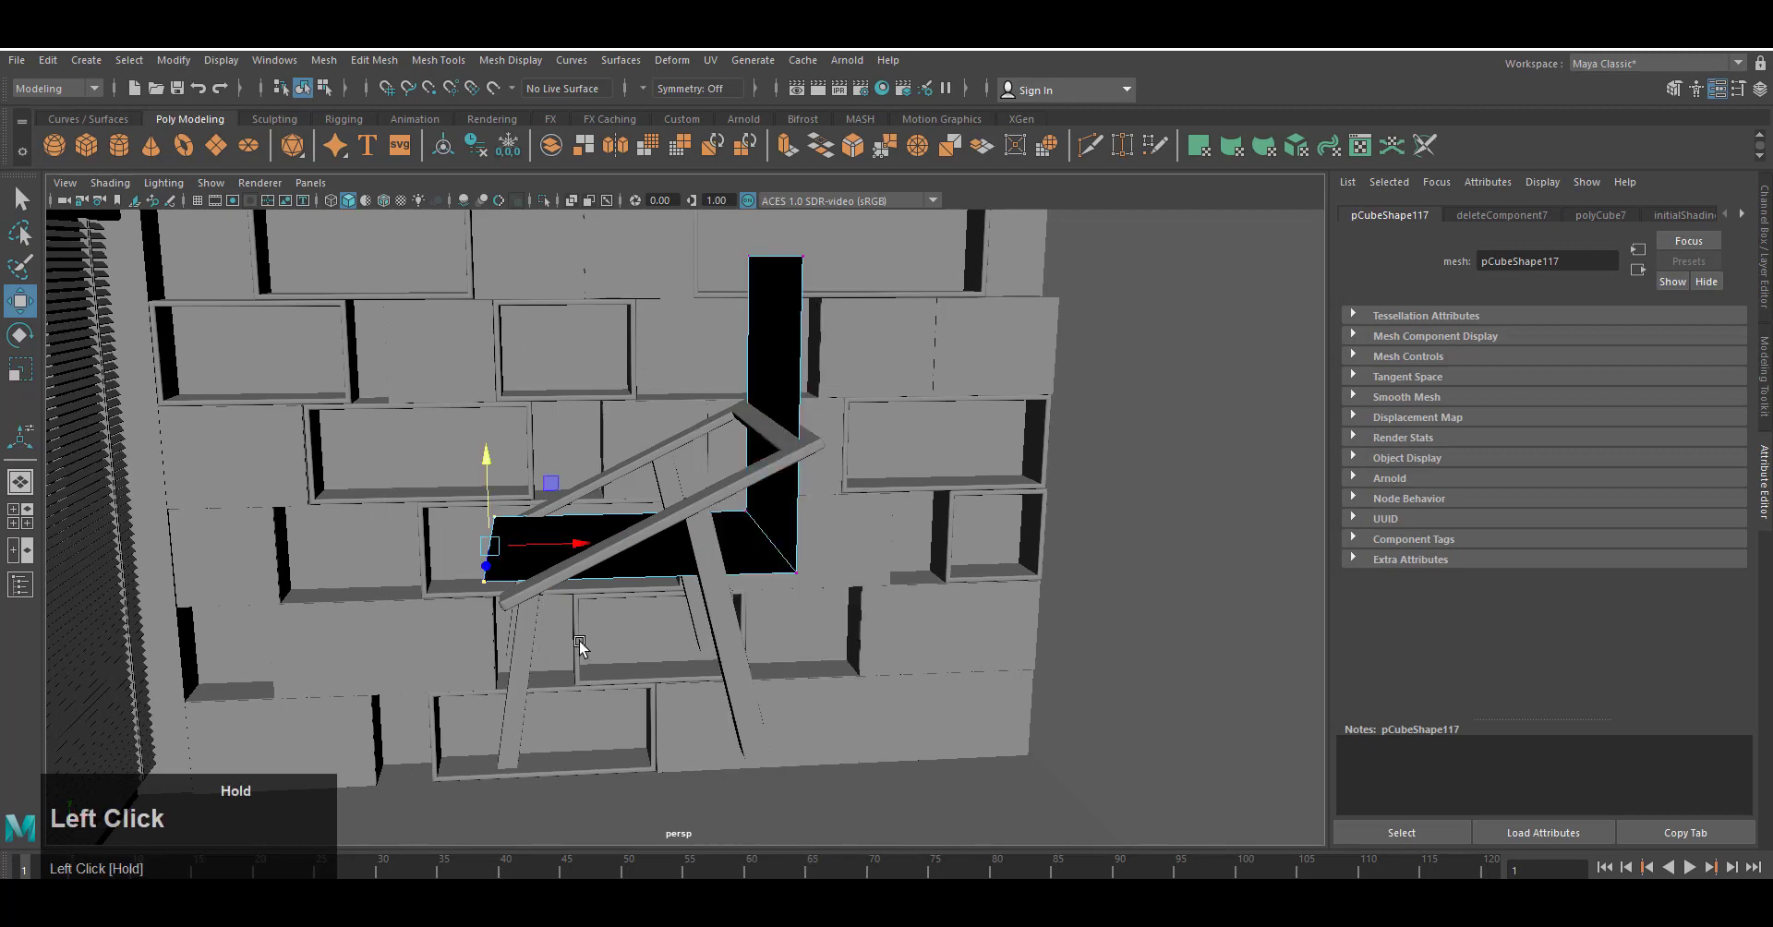
pyautogui.keyDown('alt'); pyautogui.moveTo(824, 637); pyautogui.dragTo(782, 637); pyautogui.keyUp('alt')
pyautogui.moveTo(841, 545); pyautogui.dragTo(832, 545)
pyautogui.keyDown('alt'); pyautogui.moveTo(749, 611); pyautogui.dragTo(827, 625); pyautogui.keyUp('alt')
pyautogui.keyDown('alt'); pyautogui.moveTo(720, 628); pyautogui.dragTo(746, 636, button='right'); pyautogui.keyUp('alt')
pyautogui.keyDown('alt'); pyautogui.moveTo(746, 635); pyautogui.dragTo(732, 631); pyautogui.keyUp('alt')
# Bevel the corner edge between seat and backrest with a fraction of 0.19 and several segments to round it.
pyautogui.moveTo(763, 524); pyautogui.dragTo(761, 477, button='right')
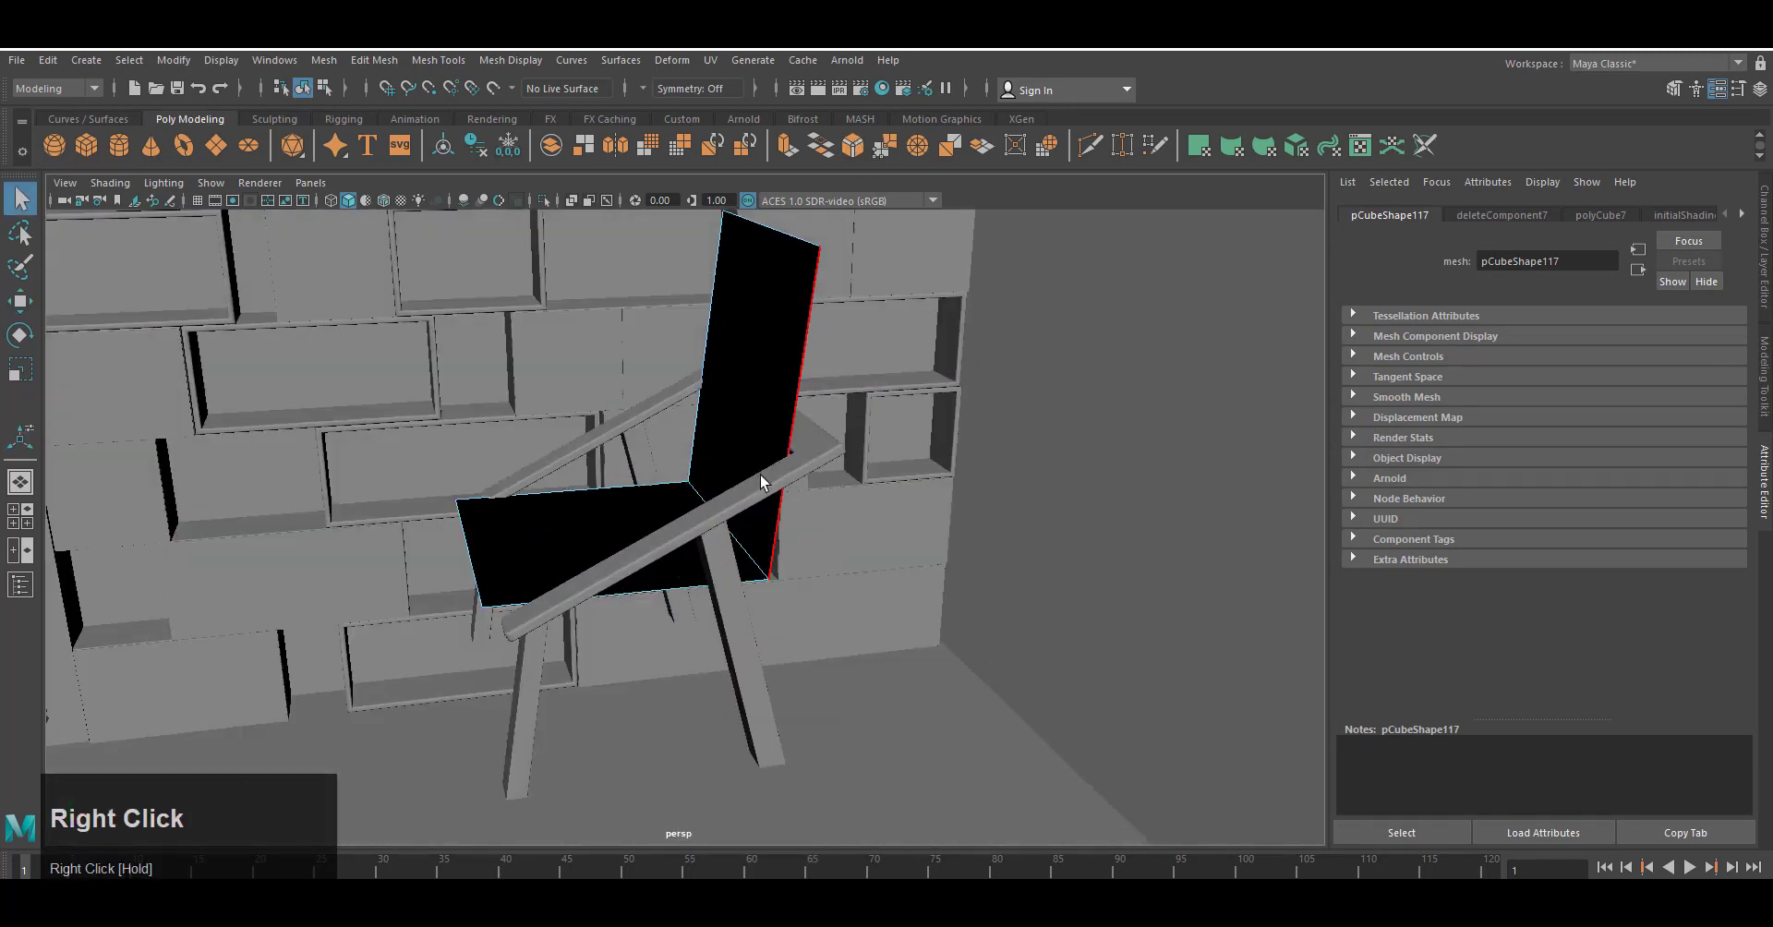
pyautogui.click(857, 146)
pyautogui.moveTo(1623, 391); pyautogui.dragTo(1581, 393)
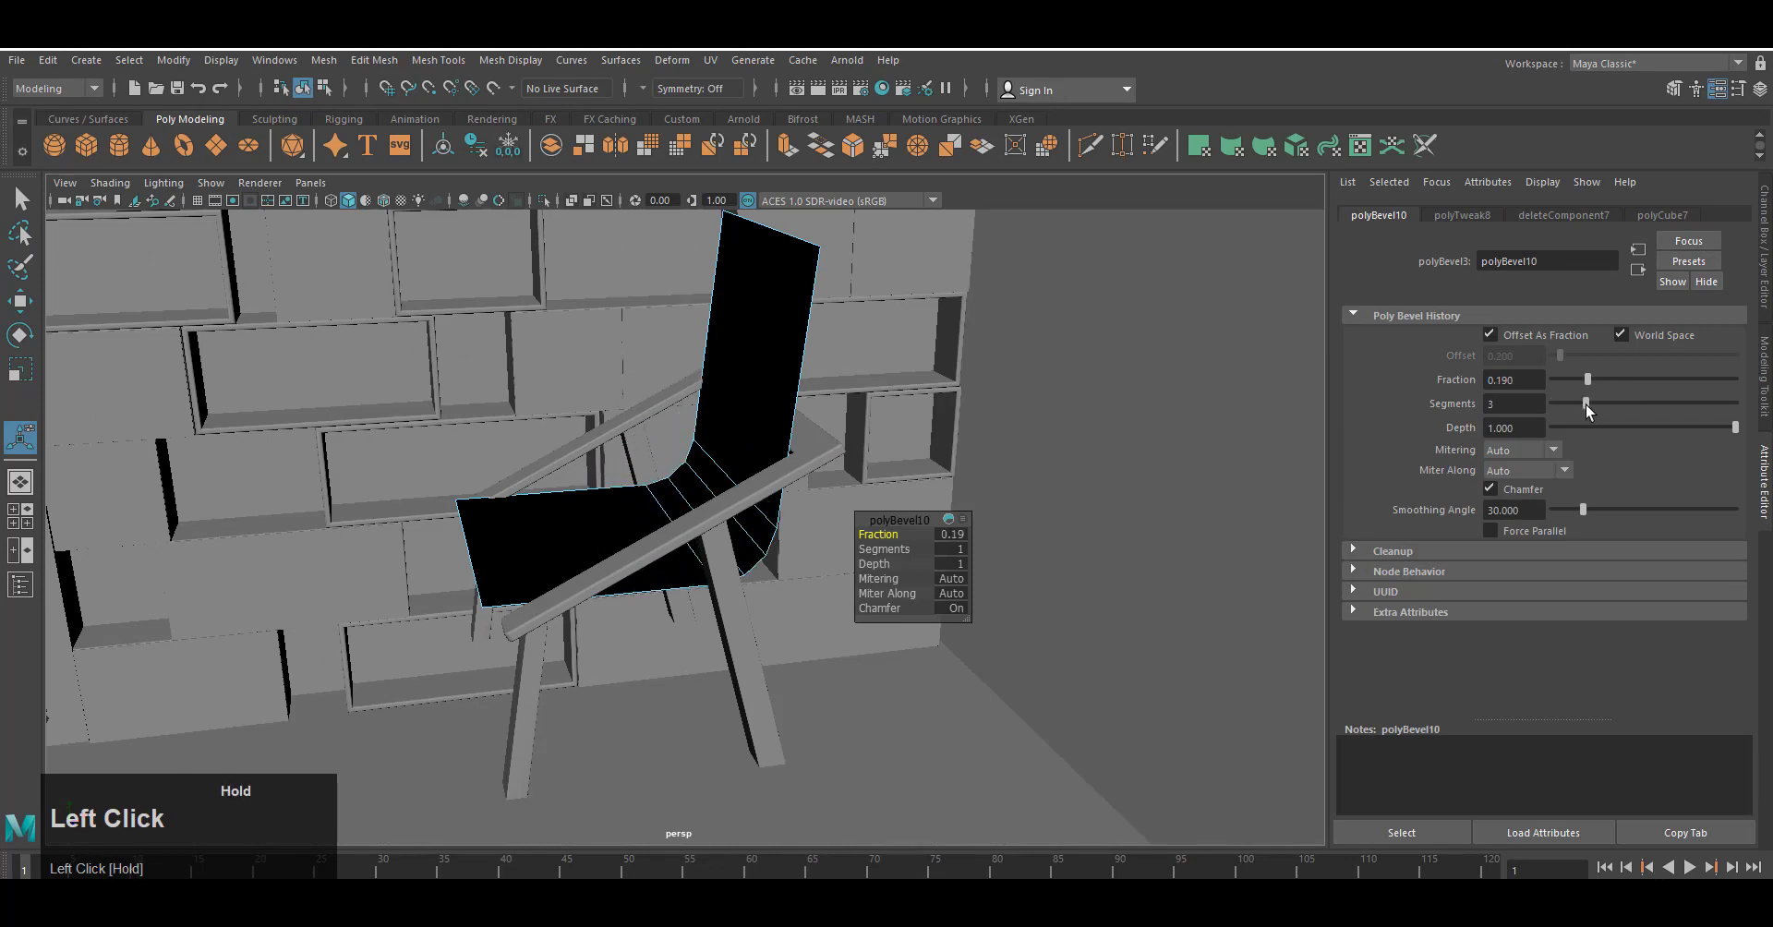
# Extrude all faces of the seat and backrest with a thickness of about -0.3.
pyautogui.moveTo(783, 317); pyautogui.dragTo(853, 284, button='right')
pyautogui.click(787, 146)
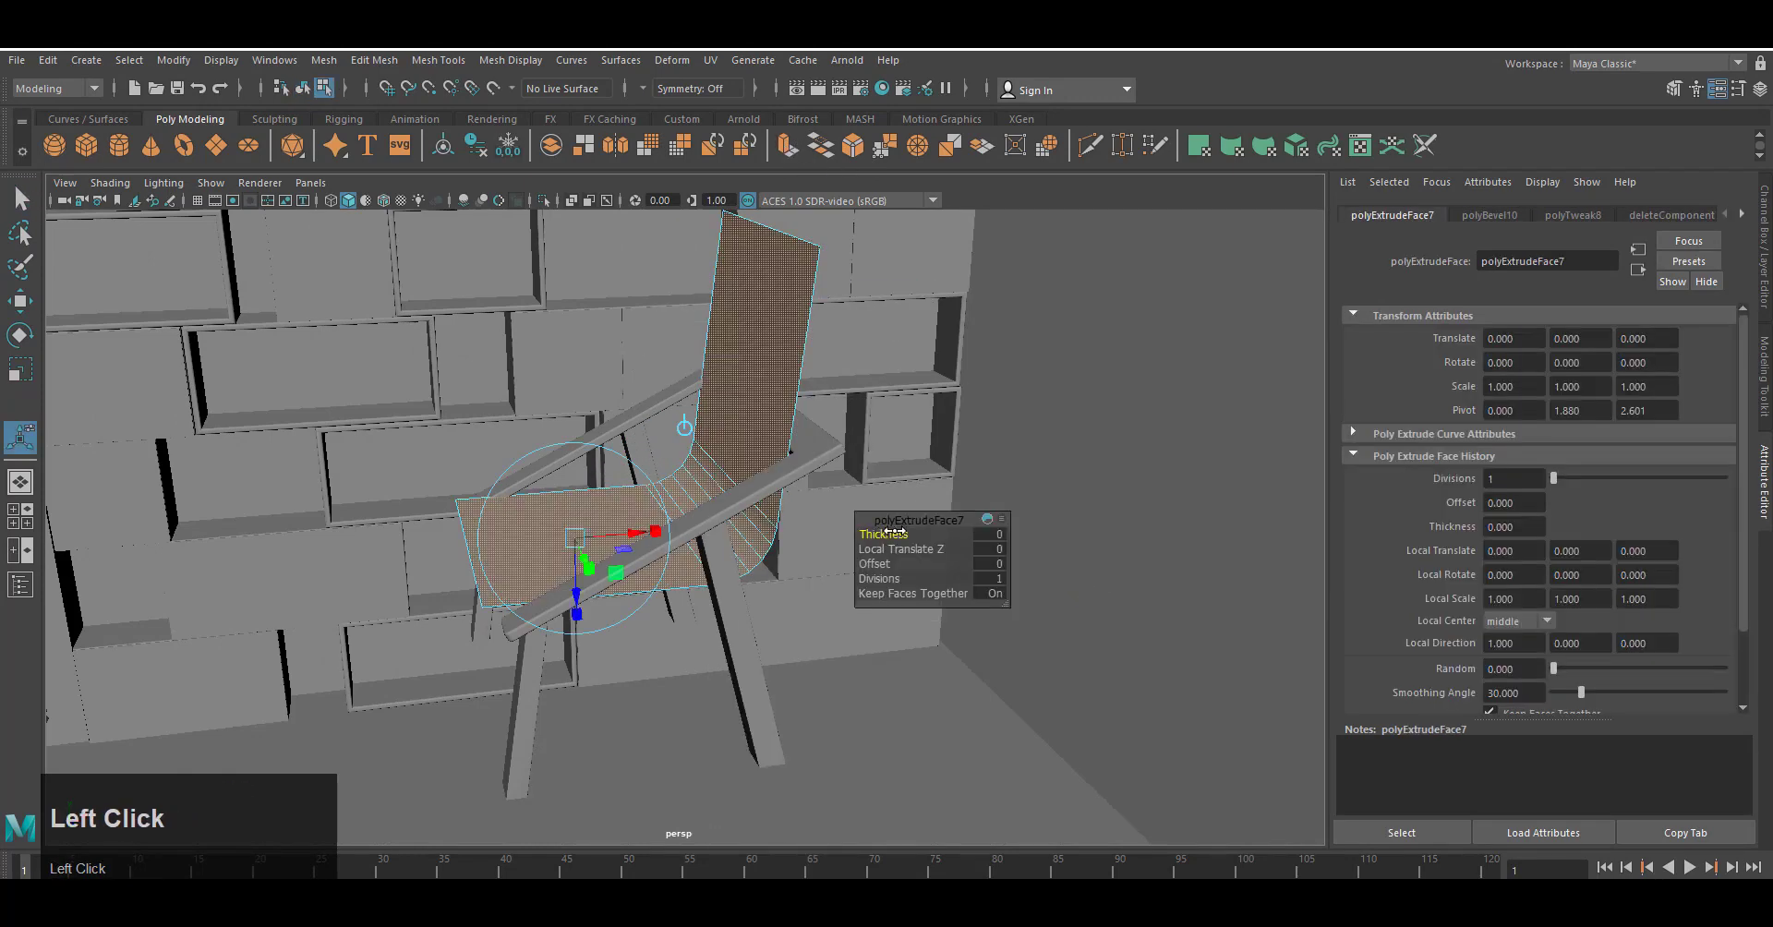
pyautogui.moveTo(892, 533); pyautogui.dragTo(888, 533)
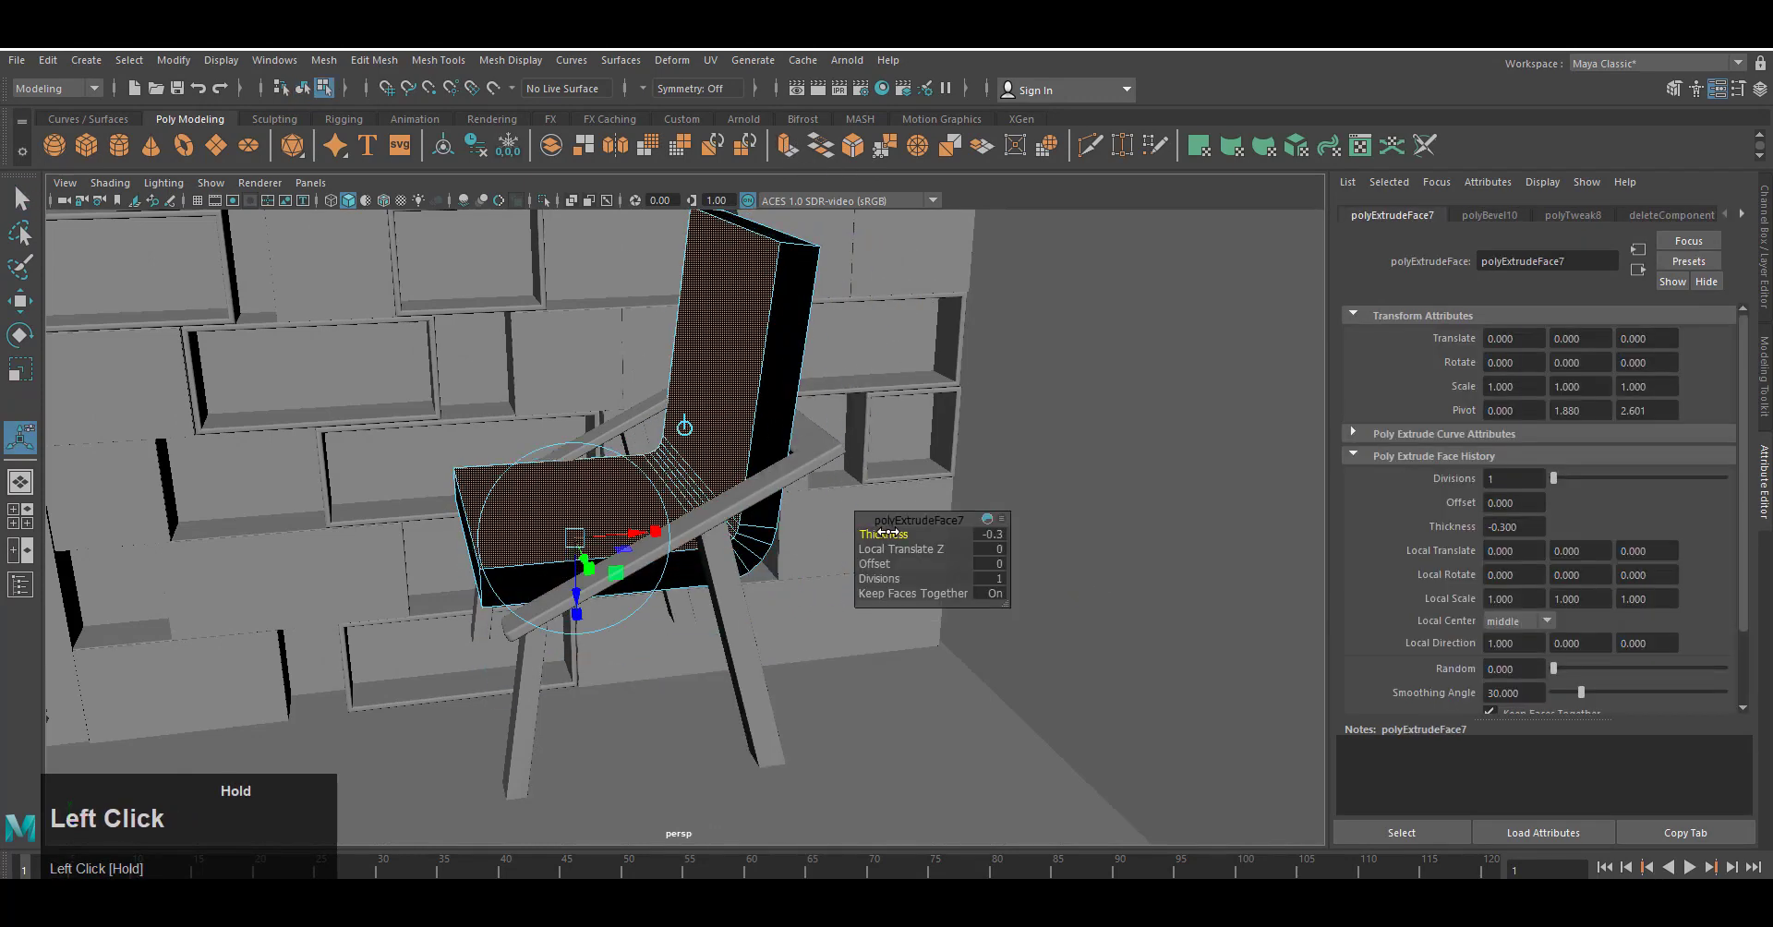
# Reverse the normals of the thickened seat and backrest, then return to object mode and deselect it.
pyautogui.keyDown('alt'); pyautogui.moveTo(909, 646); pyautogui.dragTo(878, 670); pyautogui.keyUp('alt')
pyautogui.keyDown('alt'); pyautogui.moveTo(784, 686); pyautogui.dragTo(757, 679, button='right'); pyautogui.keyUp('alt')
pyautogui.moveTo(715, 394); pyautogui.dragTo(716, 444, button='right')
pyautogui.click(676, 503)
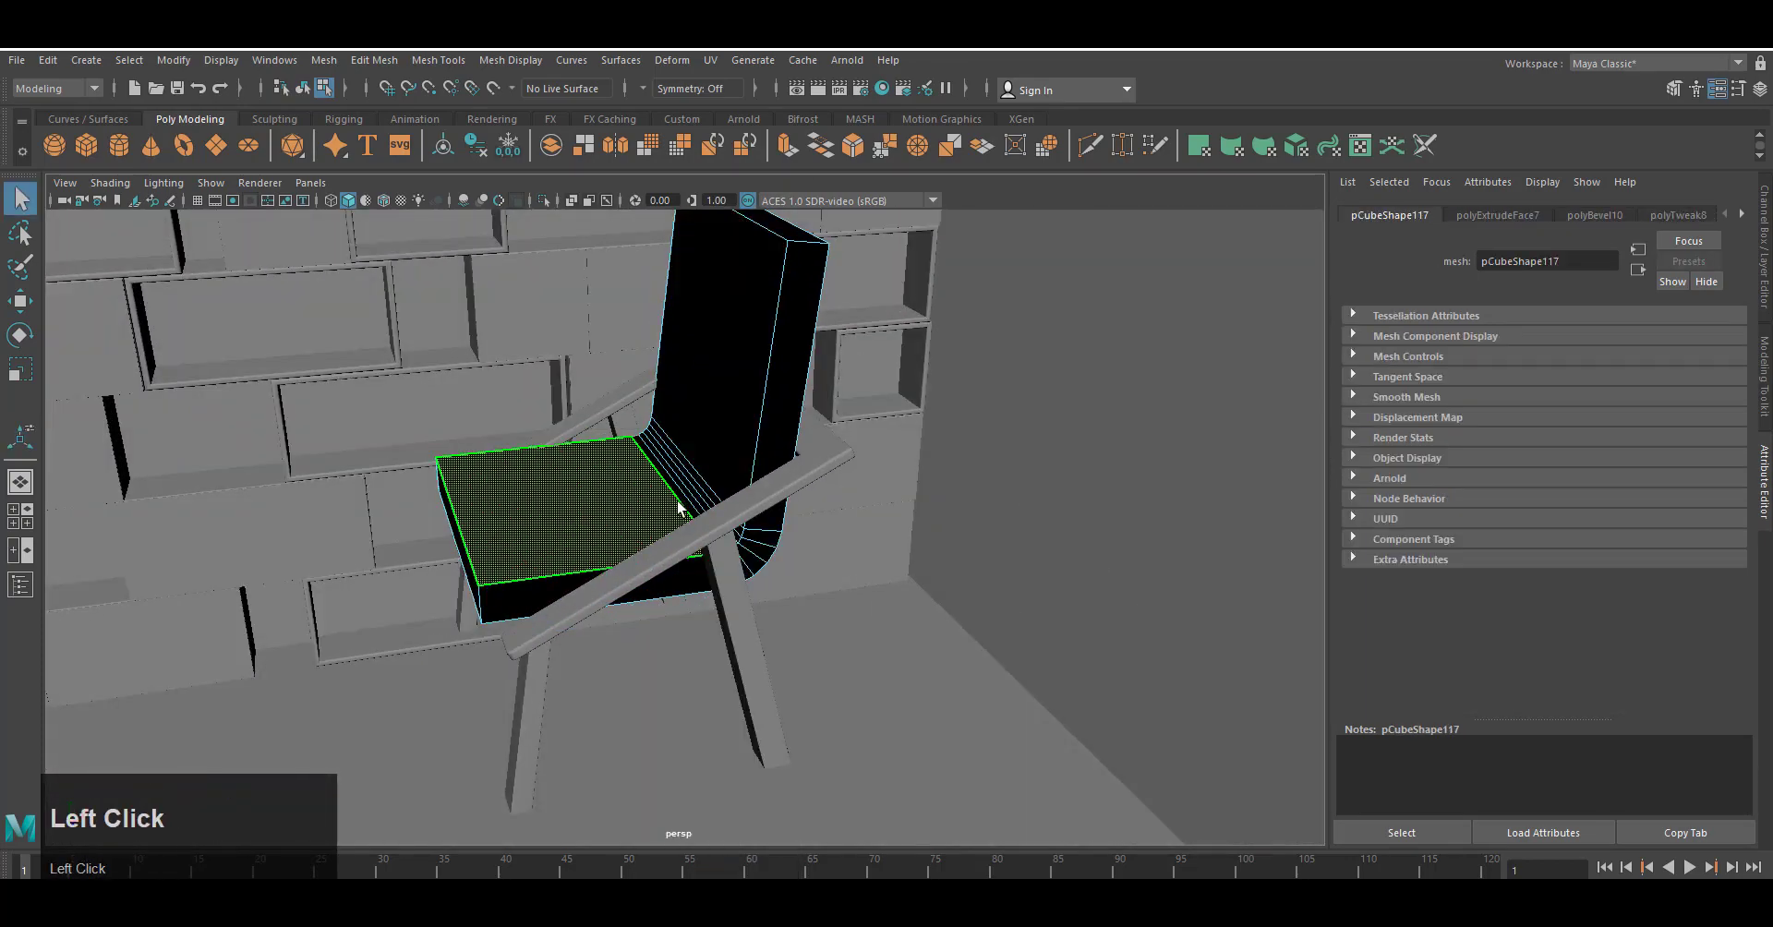
pyautogui.keyDown('shift'); pyautogui.doubleClick(716, 468); pyautogui.keyUp('shift')
pyautogui.keyDown('alt'); pyautogui.moveTo(895, 621); pyautogui.dragTo(979, 637); pyautogui.keyUp('alt')
pyautogui.moveTo(724, 372); pyautogui.dragTo(757, 340, button='right')
pyautogui.keyDown('alt'); pyautogui.moveTo(739, 517); pyautogui.dragTo(819, 533); pyautogui.keyUp('alt')
pyautogui.click(510, 62)
pyautogui.click(526, 143)
pyautogui.moveTo(763, 265); pyautogui.dragTo(796, 231, button='right')
pyautogui.click(960, 370)
# Bevel the outer rim edges of the seat and backrest with a small fraction.
pyautogui.scroll(-5, 831, 518)
pyautogui.keyDown('alt'); pyautogui.moveTo(646, 554); pyautogui.dragTo(674, 591); pyautogui.keyUp('alt')
pyautogui.keyDown('alt'); pyautogui.moveTo(720, 573); pyautogui.dragTo(755, 585, button='middle'); pyautogui.keyUp('alt')
pyautogui.click(678, 503)
pyautogui.keyDown('alt'); pyautogui.moveTo(841, 687); pyautogui.dragTo(909, 461); pyautogui.keyUp('alt')
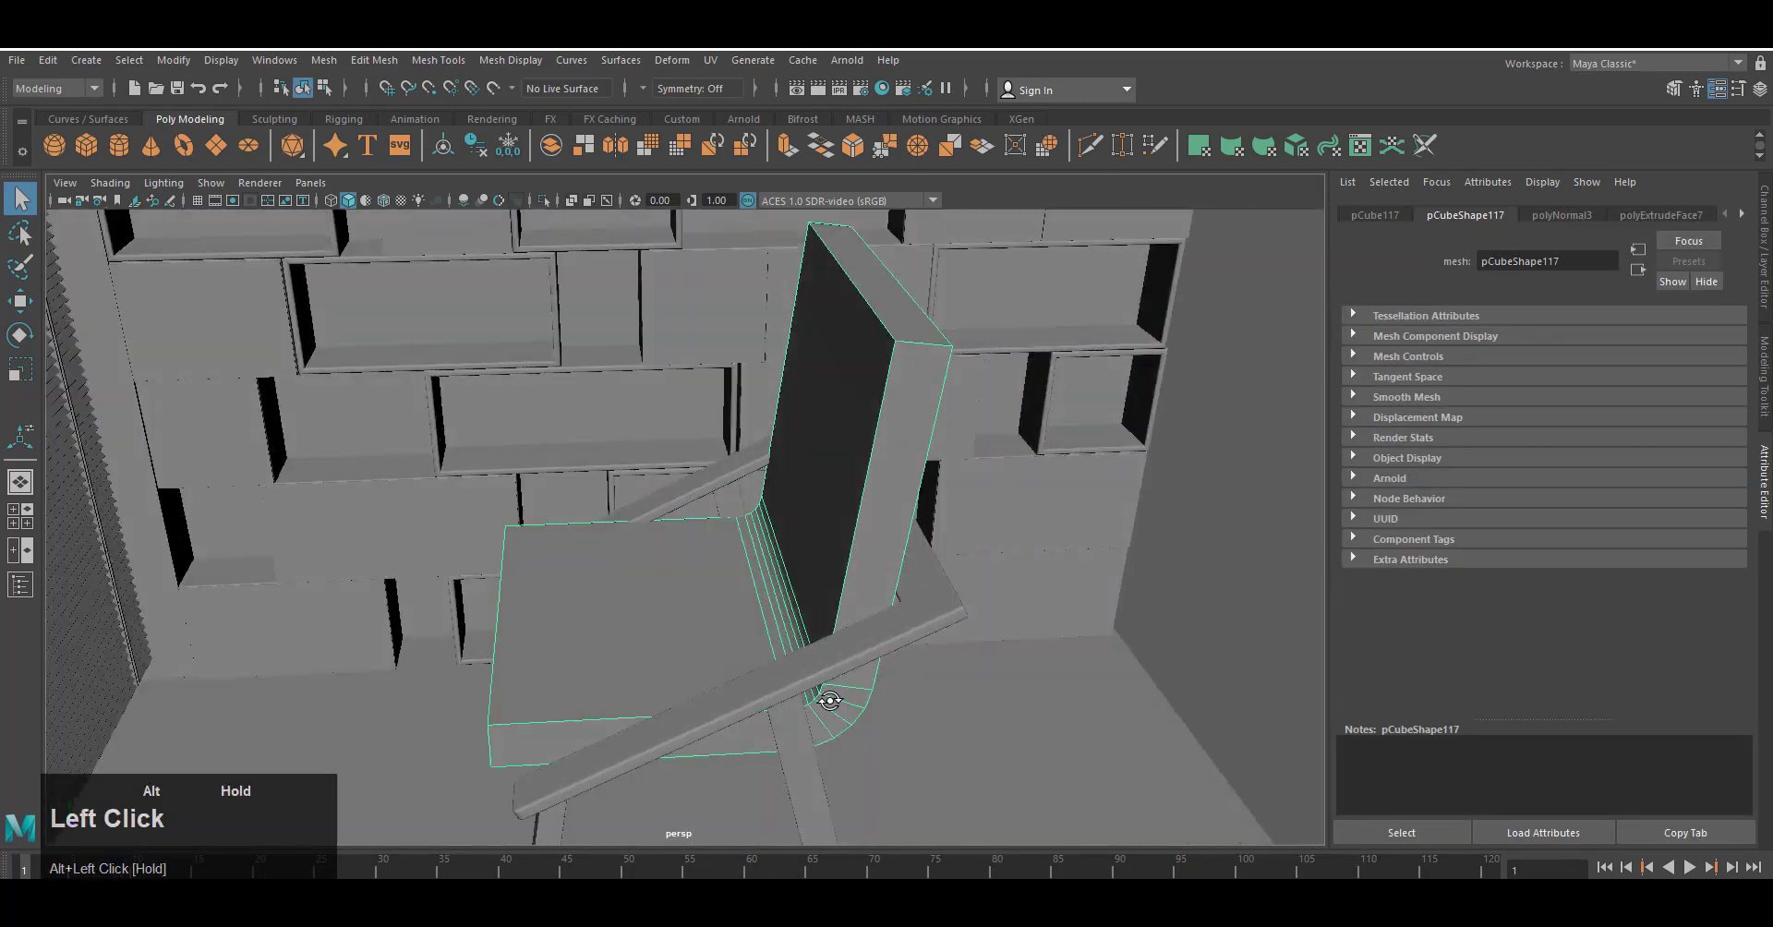
pyautogui.moveTo(914, 443); pyautogui.dragTo(919, 407, button='right')
pyautogui.click(909, 414)
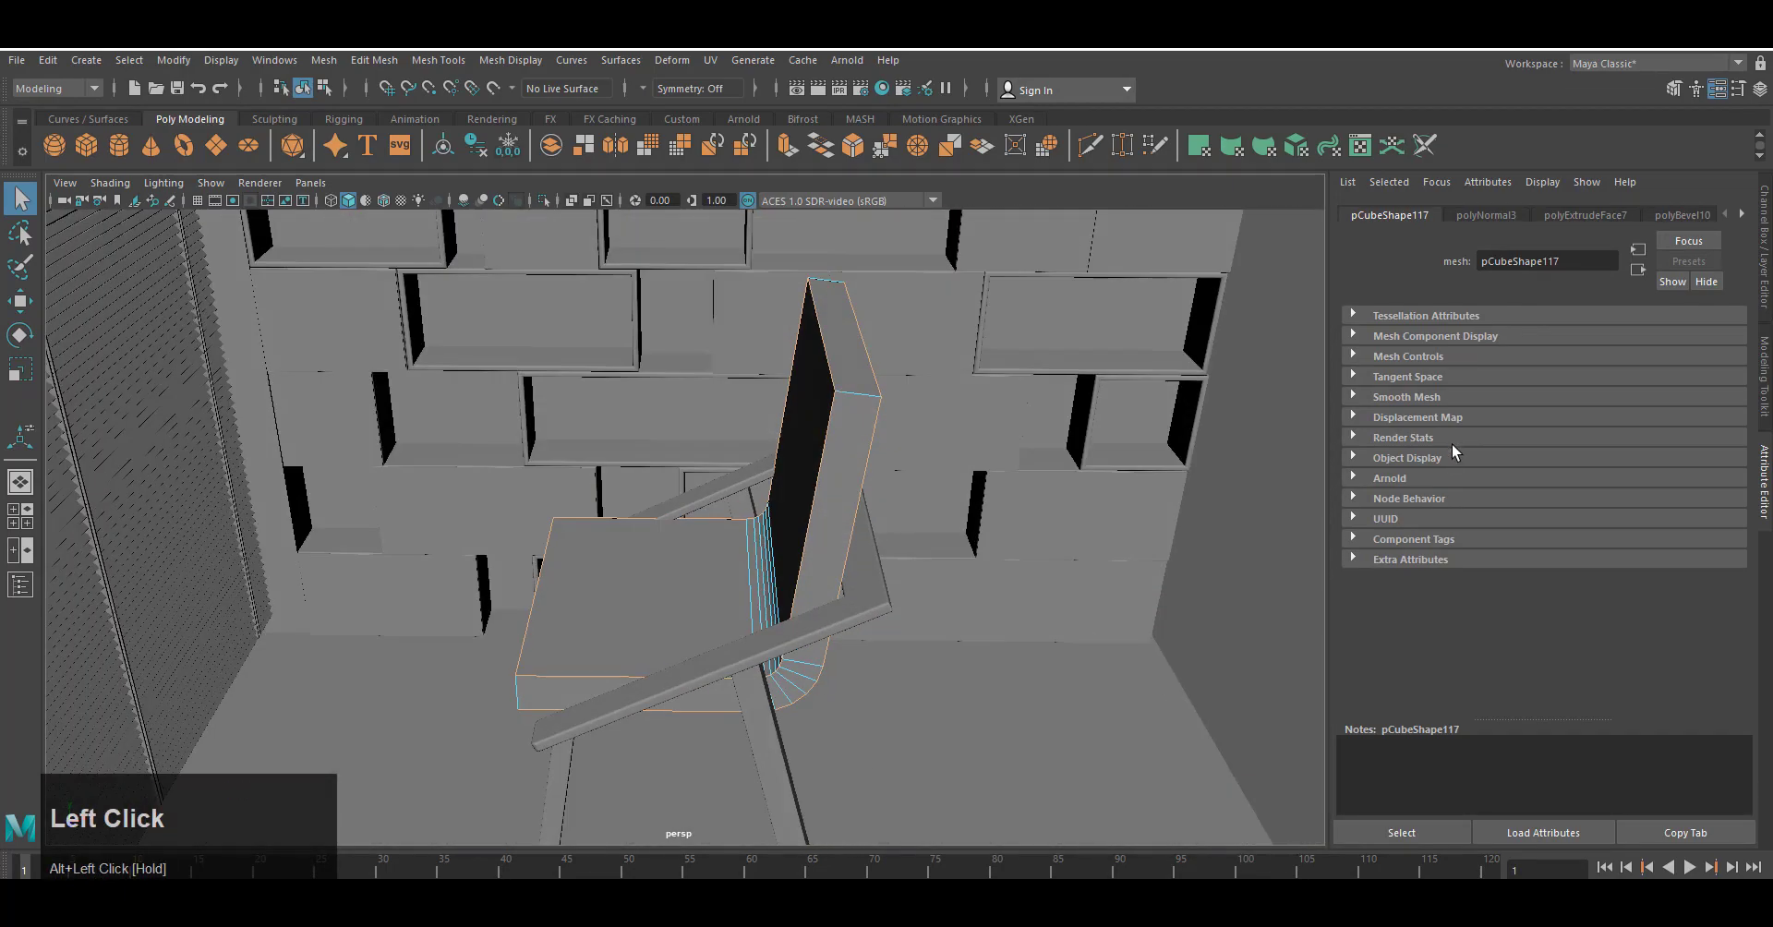
pyautogui.click(854, 146)
pyautogui.scroll(5, 867, 760)
pyautogui.scroll(-2, 867, 759)
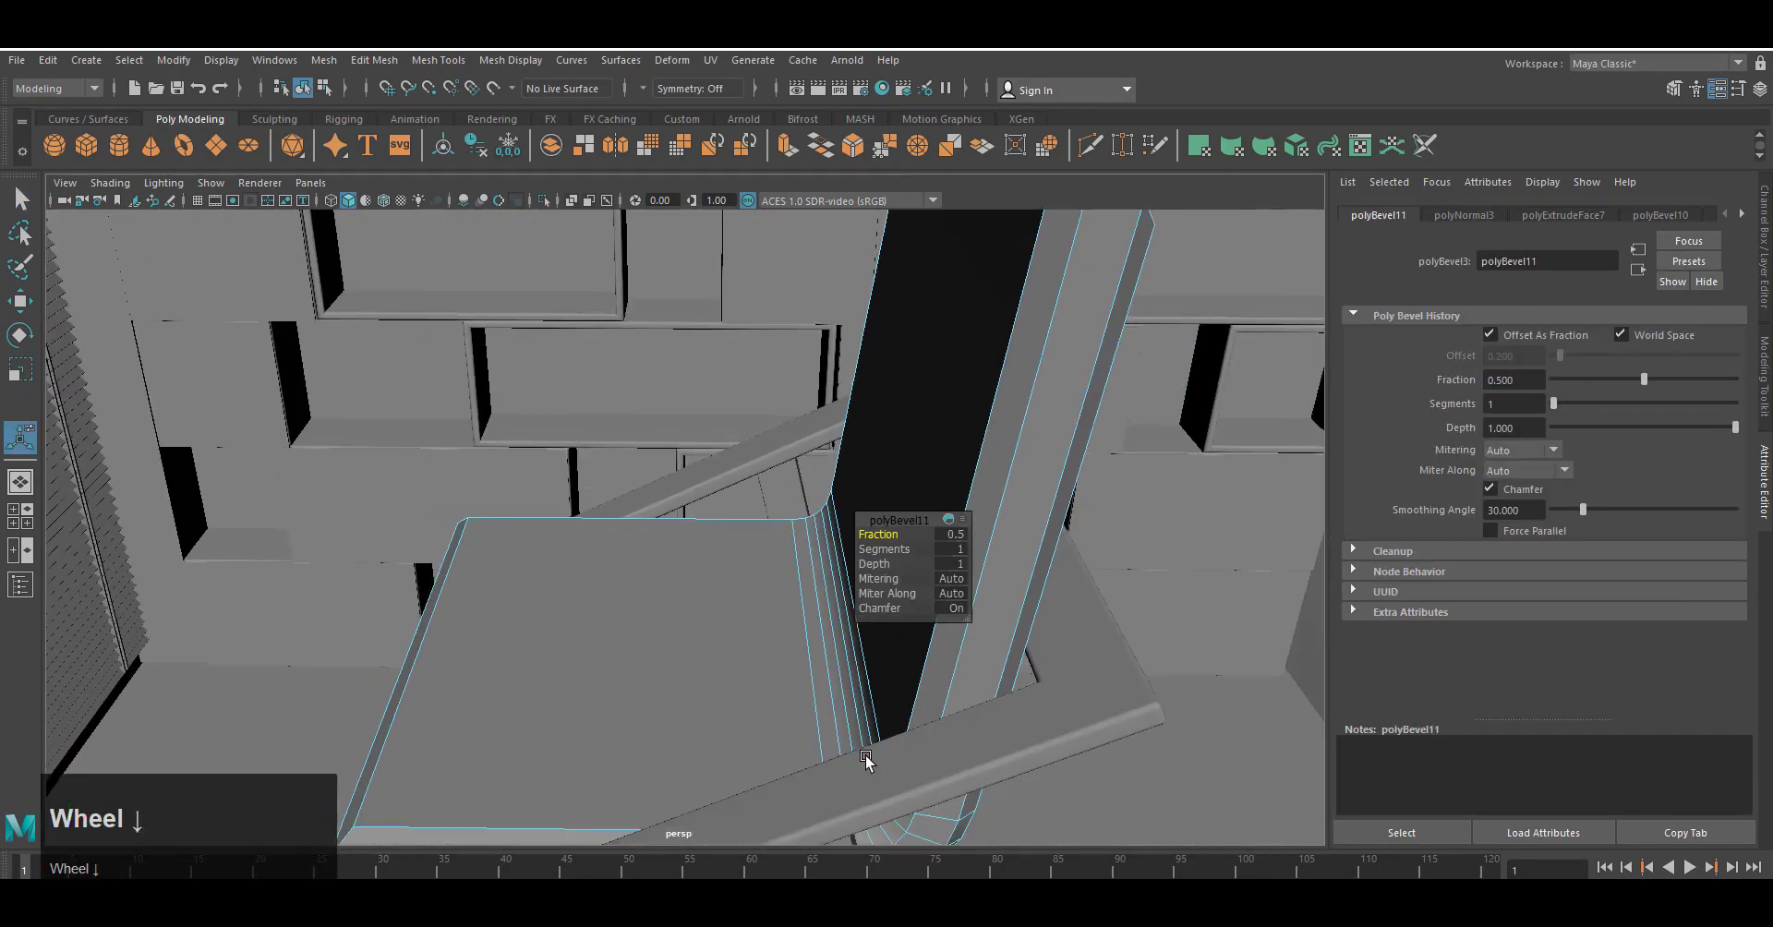
pyautogui.keyDown('alt'); pyautogui.moveTo(867, 760); pyautogui.dragTo(729, 817, button='middle'); pyautogui.keyUp('alt')
pyautogui.moveTo(1644, 381); pyautogui.dragTo(1583, 382)
pyautogui.scroll(-5, 977, 339)
pyautogui.scroll(5, 977, 340)
# Select the narrow bevel face strips along the rims of the seat and backrest and extrude them.
pyautogui.moveTo(935, 364); pyautogui.dragTo(935, 413, button='right')
pyautogui.click(875, 362)
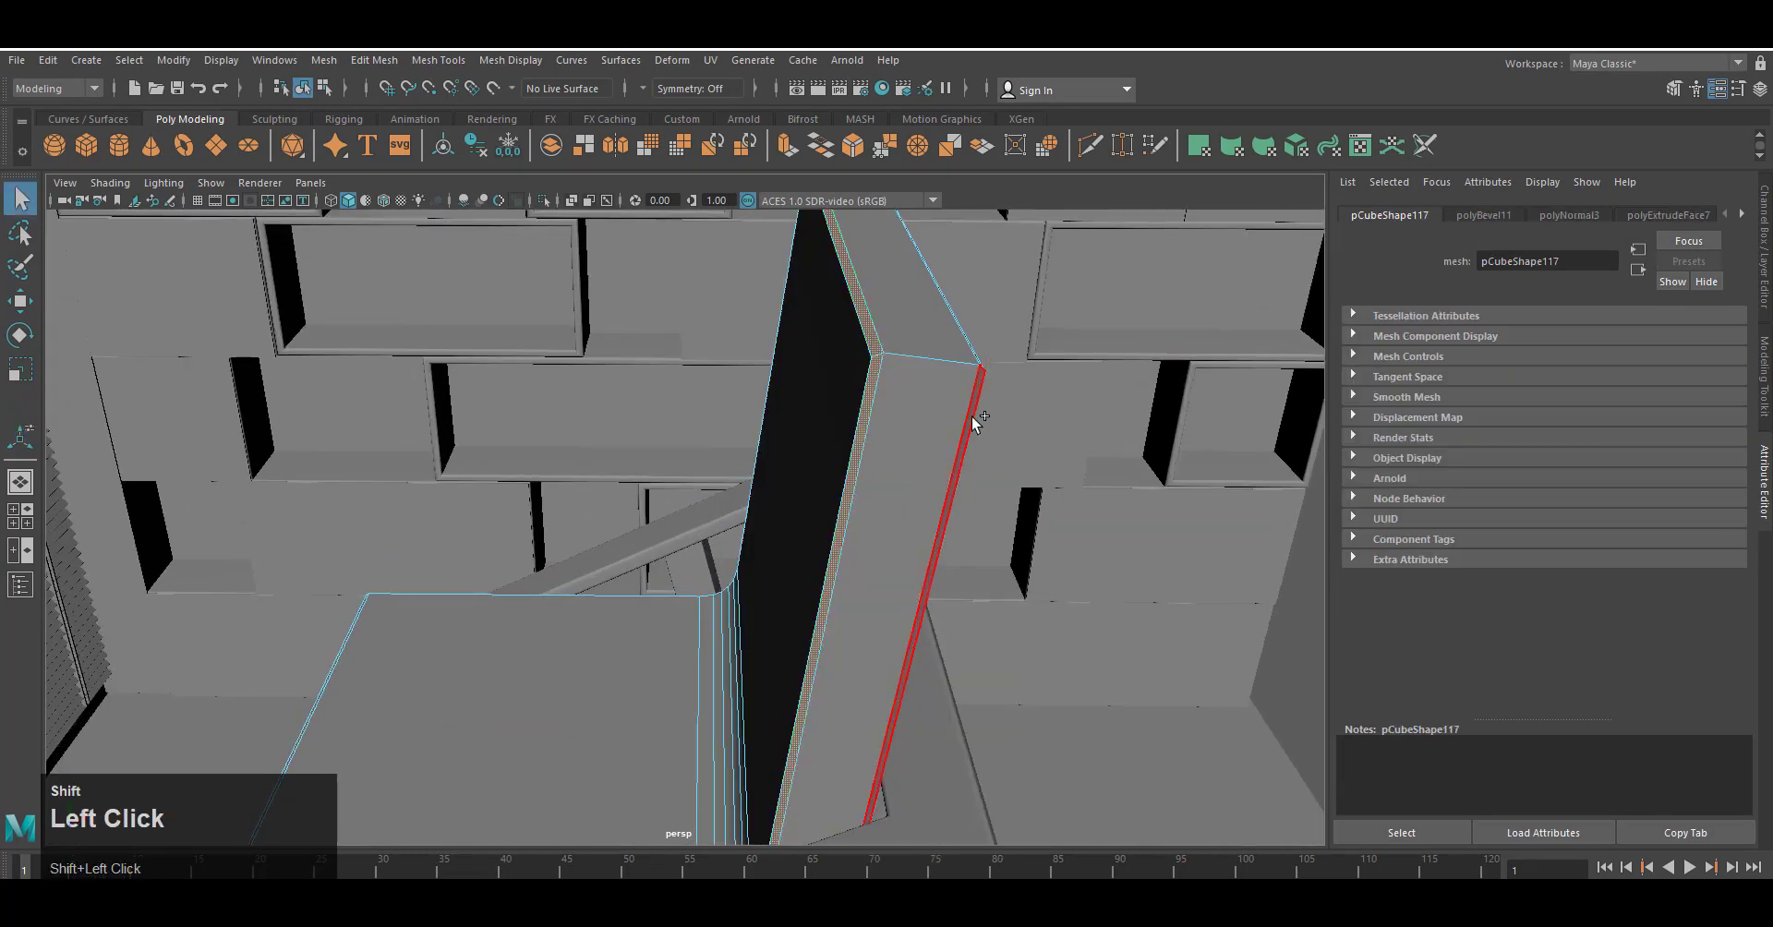
pyautogui.keyDown('alt'); pyautogui.moveTo(971, 416); pyautogui.dragTo(831, 428); pyautogui.keyUp('alt')
pyautogui.keyDown('shift'); pyautogui.click(831, 427); pyautogui.keyUp('shift')
pyautogui.keyDown('shift'); pyautogui.click(915, 268); pyautogui.keyUp('shift')
pyautogui.keyDown('alt'); pyautogui.moveTo(1043, 517); pyautogui.dragTo(981, 559, button='right'); pyautogui.keyUp('alt')
pyautogui.keyDown('alt'); pyautogui.moveTo(981, 559); pyautogui.dragTo(941, 591); pyautogui.keyUp('alt')
pyautogui.keyDown('alt'); pyautogui.moveTo(942, 591); pyautogui.dragTo(990, 587, button='right'); pyautogui.keyUp('alt')
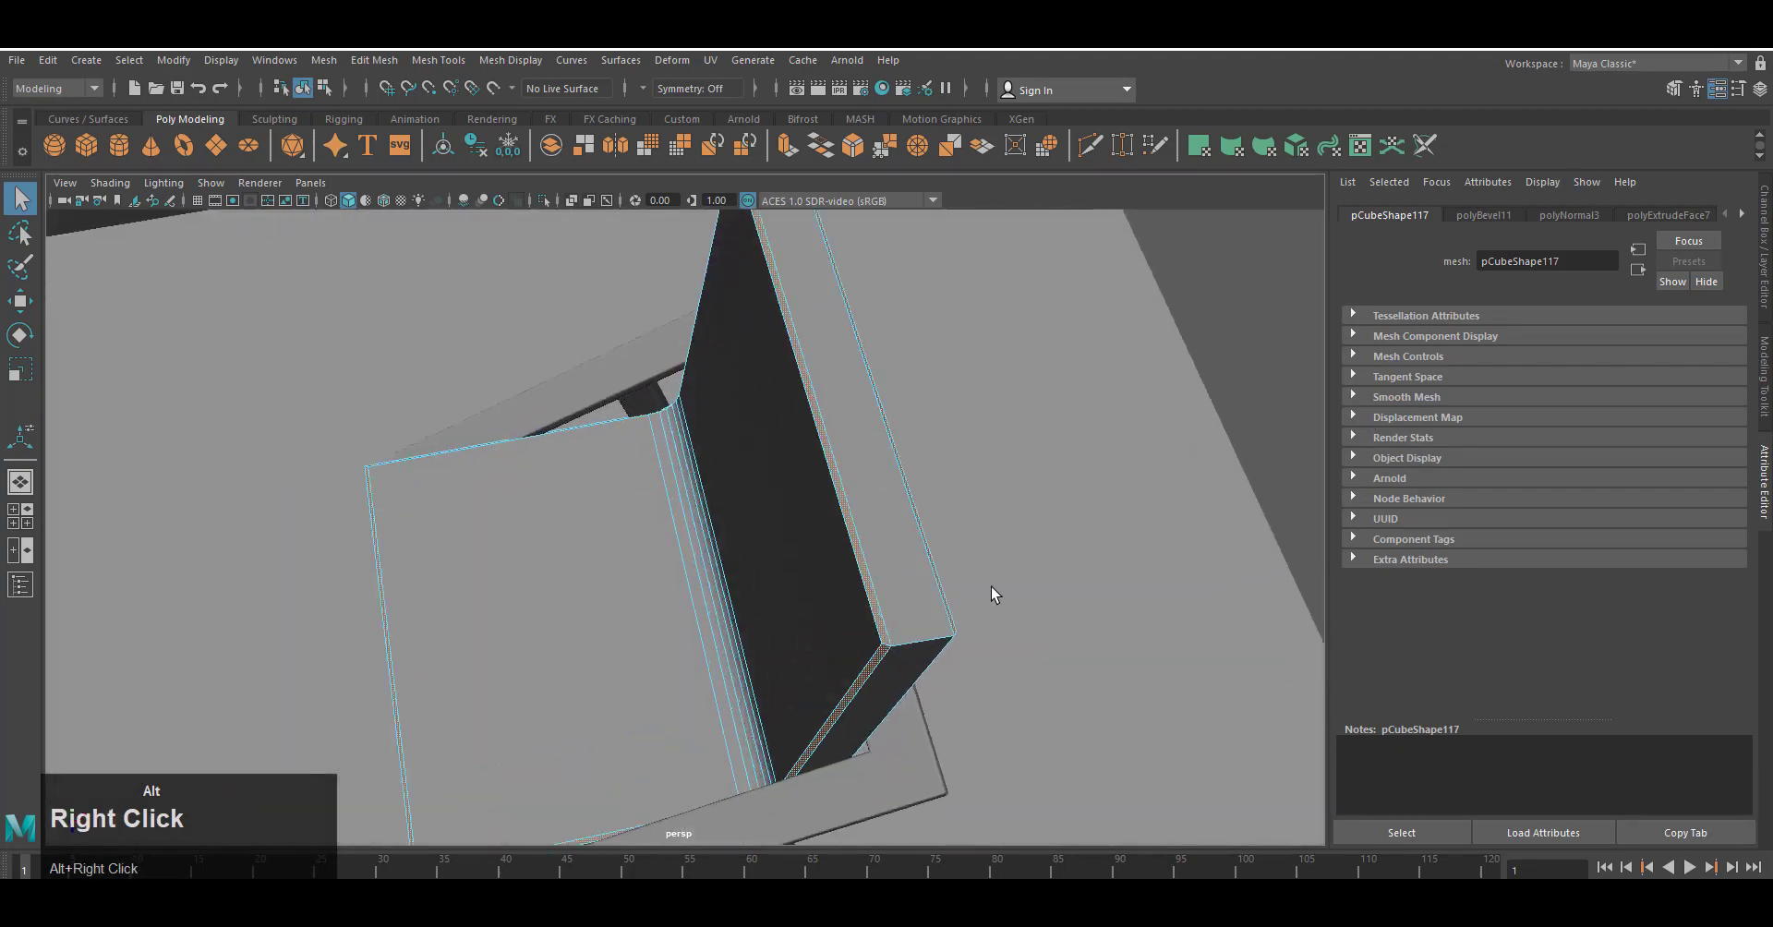
pyautogui.keyDown('alt'); pyautogui.moveTo(990, 587); pyautogui.dragTo(979, 517); pyautogui.keyUp('alt')
pyautogui.click(788, 145)
pyautogui.keyDown('alt'); pyautogui.moveTo(982, 642); pyautogui.dragTo(831, 591); pyautogui.keyUp('alt')
pyautogui.keyDown('alt'); pyautogui.moveTo(831, 591); pyautogui.dragTo(756, 424, button='middle'); pyautogui.keyUp('alt')
pyautogui.keyDown('alt'); pyautogui.moveTo(756, 424); pyautogui.dragTo(794, 443); pyautogui.keyUp('alt')
pyautogui.keyDown('alt'); pyautogui.moveTo(794, 443); pyautogui.dragTo(665, 685, button='middle'); pyautogui.keyUp('alt')
pyautogui.keyDown('alt'); pyautogui.moveTo(665, 685); pyautogui.dragTo(720, 681, button='right'); pyautogui.keyUp('alt')
pyautogui.keyDown('alt'); pyautogui.moveTo(720, 681); pyautogui.dragTo(430, 635); pyautogui.keyUp('alt')
pyautogui.scroll(-4, 774, 712)
pyautogui.keyDown('alt'); pyautogui.moveTo(924, 679); pyautogui.dragTo(784, 736); pyautogui.keyUp('alt')
# Preview the seat smoothed, extrude the rim strips slightly, then return to object mode and deselect the seat.
pyautogui.press('3')
pyautogui.scroll(4, 654, 681)
pyautogui.moveTo(653, 682)
pyautogui.keyDown('alt'); pyautogui.mouseDown()
pyautogui.moveTo(617, 685)
pyautogui.moveTo(628, 659)
pyautogui.mouseUp(); pyautogui.keyUp('alt')
pyautogui.click(788, 145)
pyautogui.moveTo(356, 572); pyautogui.dragTo(342, 588)
pyautogui.keyDown('alt'); pyautogui.moveTo(767, 591); pyautogui.dragTo(979, 647); pyautogui.keyUp('alt')
pyautogui.moveTo(791, 372); pyautogui.dragTo(842, 353, button='right')
pyautogui.press('q')
pyautogui.click(1062, 480)
# Insert edge loops lengthwise and across the seat and backrest near their outer edges, then return to object mode.
pyautogui.keyDown('alt'); pyautogui.moveTo(831, 646); pyautogui.dragTo(795, 778); pyautogui.keyUp('alt')
pyautogui.click(683, 610)
pyautogui.click(443, 61)
pyautogui.click(498, 198)
pyautogui.moveTo(389, 712); pyautogui.dragTo(922, 704)
pyautogui.keyDown('alt'); pyautogui.moveTo(923, 705); pyautogui.dragTo(906, 673, button='middle'); pyautogui.keyUp('alt')
pyautogui.keyDown('alt'); pyautogui.moveTo(906, 674); pyautogui.dragTo(879, 637); pyautogui.keyUp('alt')
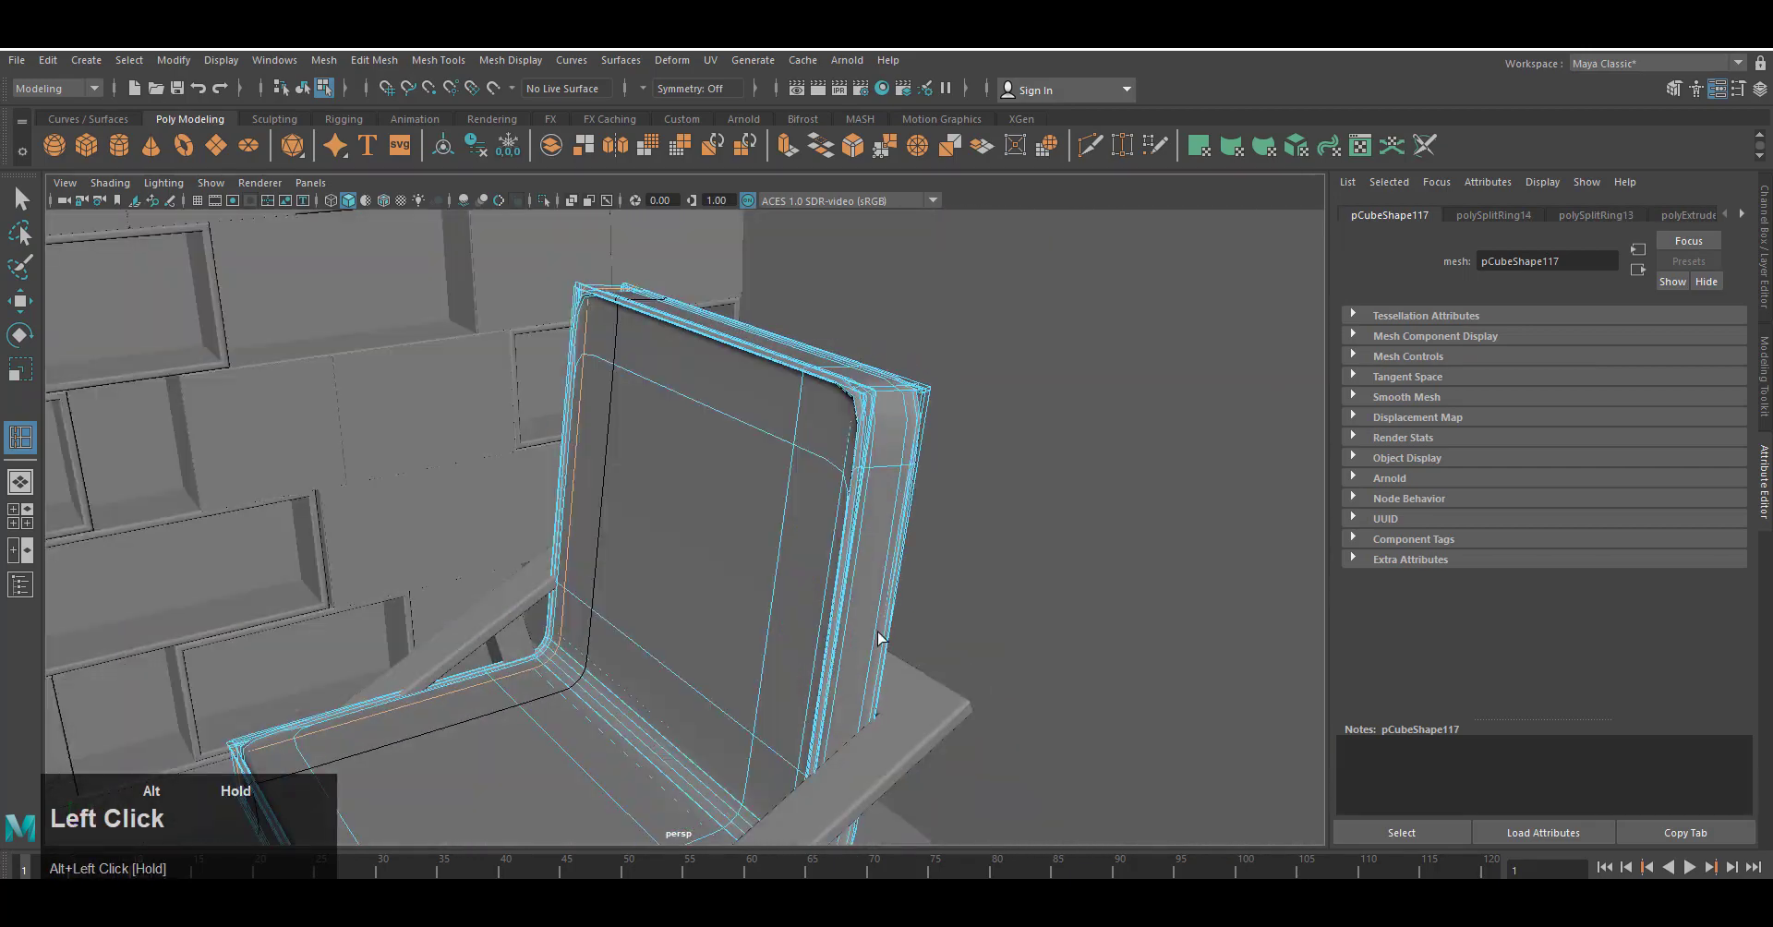
pyautogui.moveTo(894, 563)
pyautogui.mouseDown()
pyautogui.moveTo(904, 506)
pyautogui.moveTo(900, 531)
pyautogui.mouseUp()
pyautogui.keyDown('alt'); pyautogui.moveTo(867, 591); pyautogui.dragTo(702, 720, button='right'); pyautogui.keyUp('alt')
pyautogui.keyDown('alt'); pyautogui.moveTo(674, 775); pyautogui.dragTo(717, 640, button='middle'); pyautogui.keyUp('alt')
pyautogui.click(652, 681)
pyautogui.press('w')
pyautogui.moveTo(783, 358); pyautogui.dragTo(835, 341, button='right')
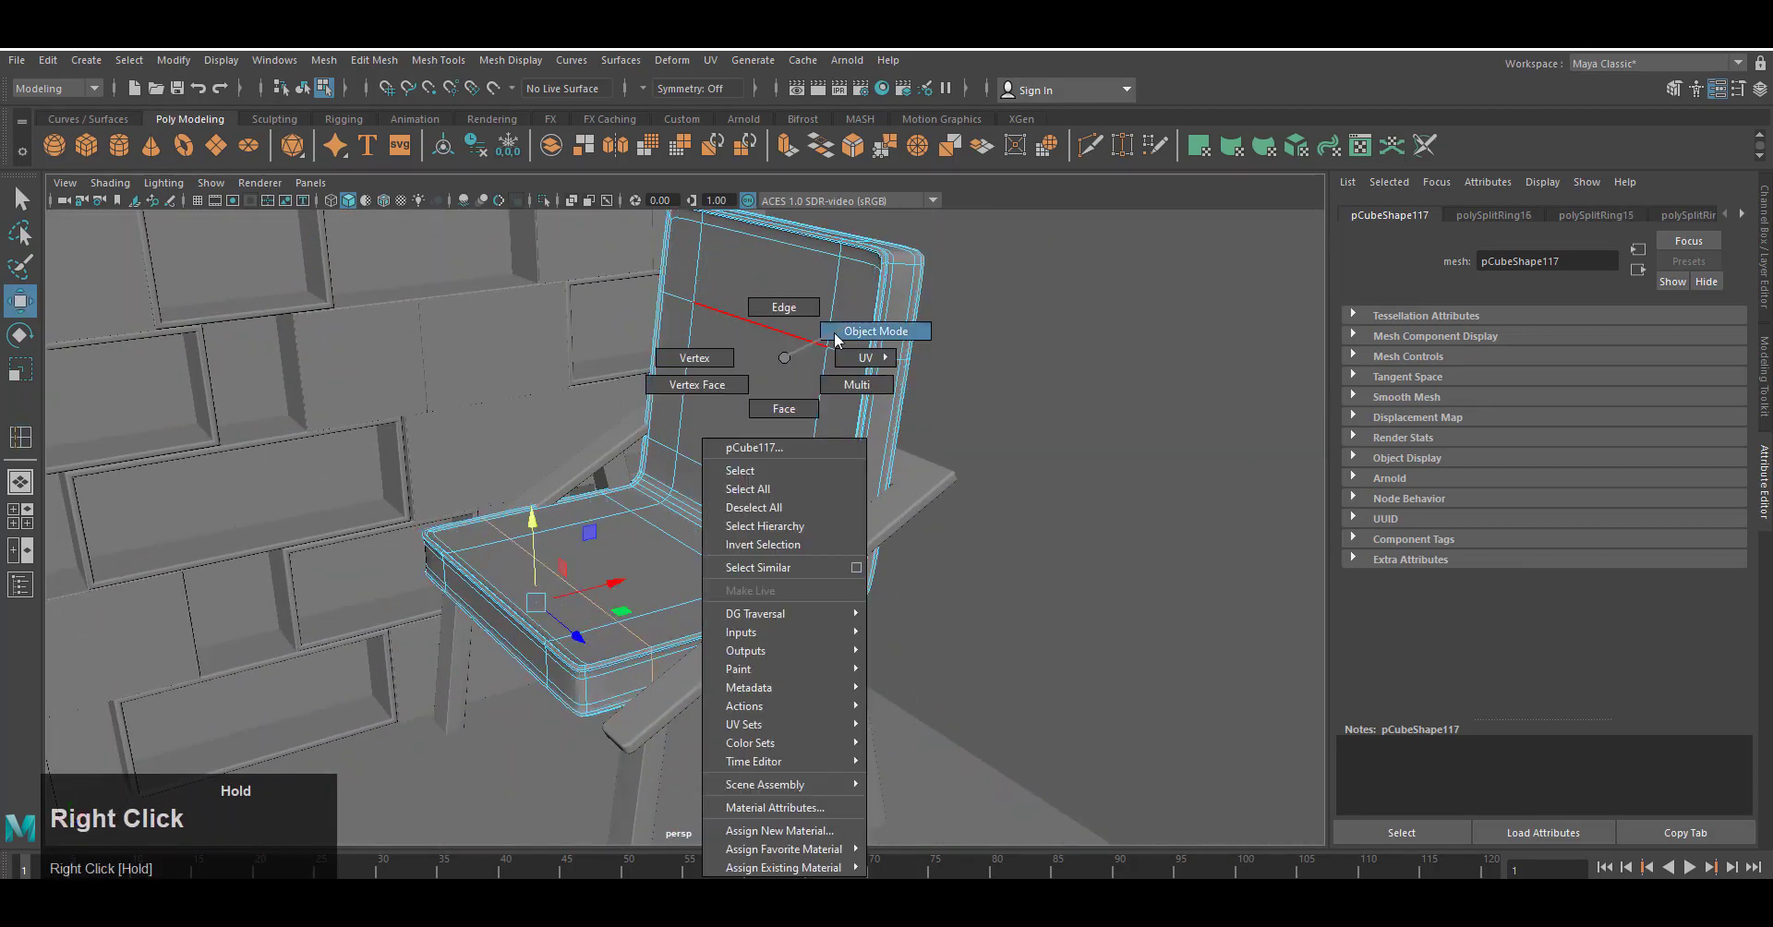
# Select the chair frame in the front view and set symmetry to Object Z.
pyautogui.keyDown('alt'); pyautogui.moveTo(835, 340); pyautogui.dragTo(697, 729); pyautogui.keyUp('alt')
pyautogui.keyDown('alt'); pyautogui.moveTo(746, 796); pyautogui.dragTo(796, 563, button='middle'); pyautogui.keyUp('alt')
pyautogui.click(681, 633)
pyautogui.scroll(4, 680, 634)
pyautogui.keyDown('alt'); pyautogui.moveTo(680, 634); pyautogui.dragTo(669, 545); pyautogui.keyUp('alt')
pyautogui.keyDown('alt'); pyautogui.moveTo(670, 545); pyautogui.dragTo(712, 495, button='middle'); pyautogui.keyUp('alt')
pyautogui.press('space')
pyautogui.moveTo(799, 490); pyautogui.dragTo(806, 536, button='right')
pyautogui.keyDown('alt'); pyautogui.moveTo(839, 619); pyautogui.dragTo(748, 591, button='middle'); pyautogui.keyUp('alt')
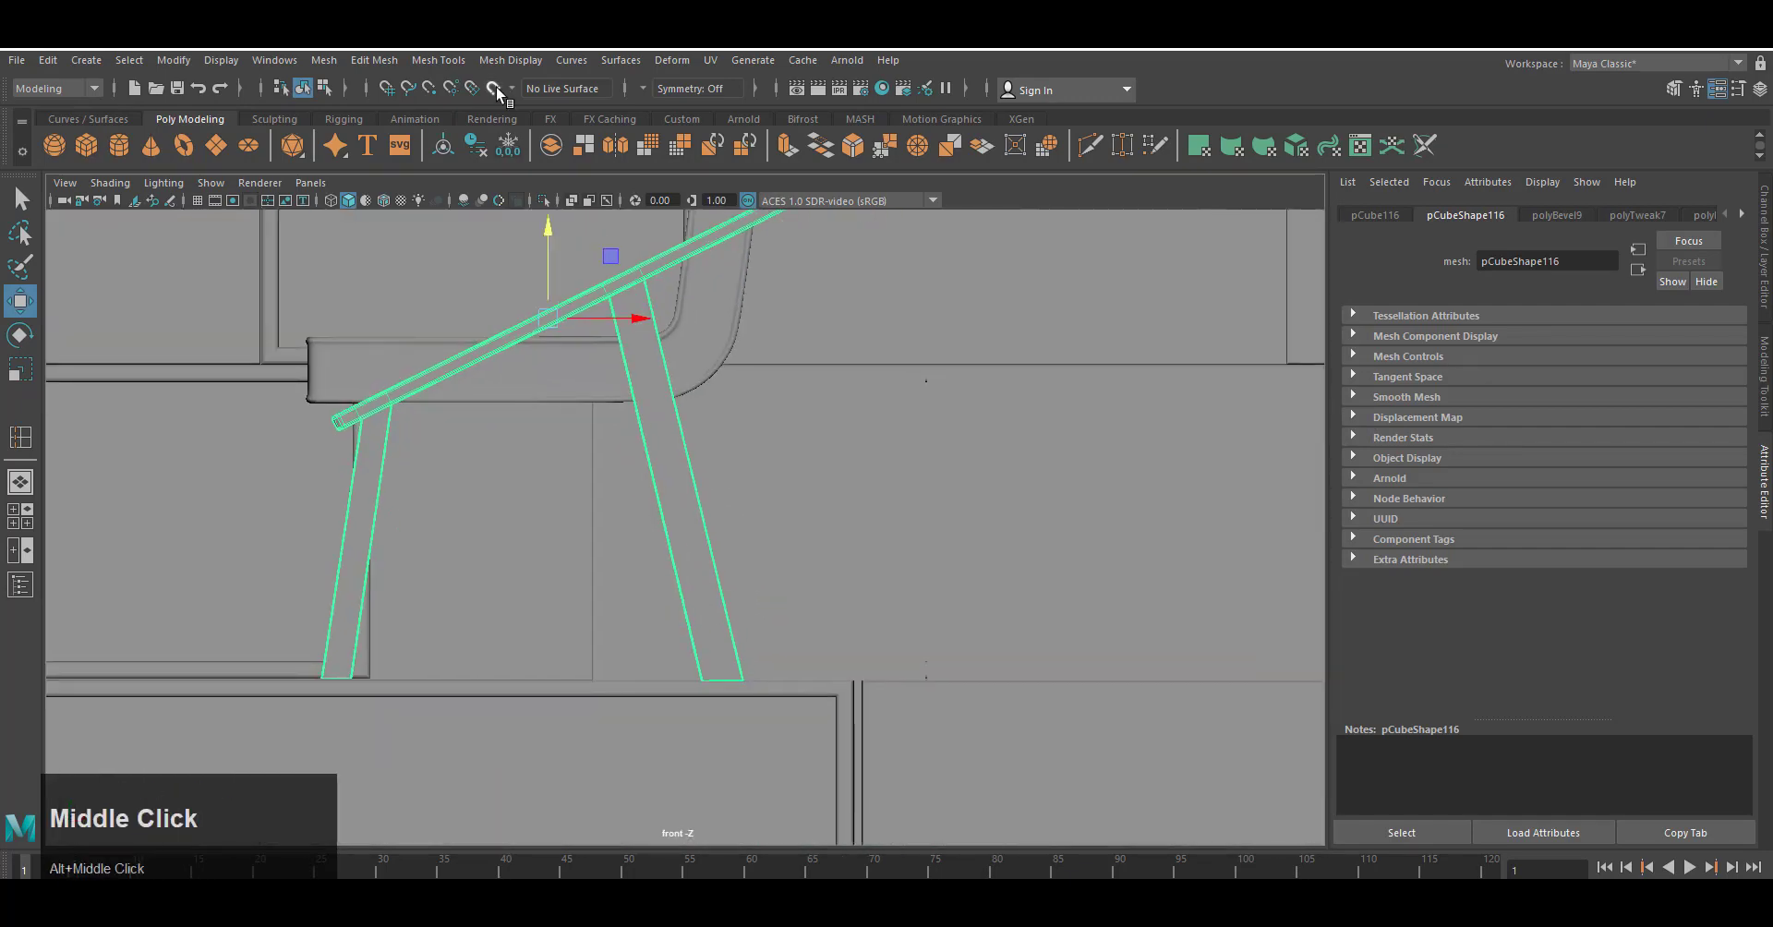
pyautogui.click(688, 88)
pyautogui.click(716, 154)
# Insert two edge loops across the rear legs just below the seat and adjust the upper loop's vertices to the seat's underside.
pyautogui.click(439, 60)
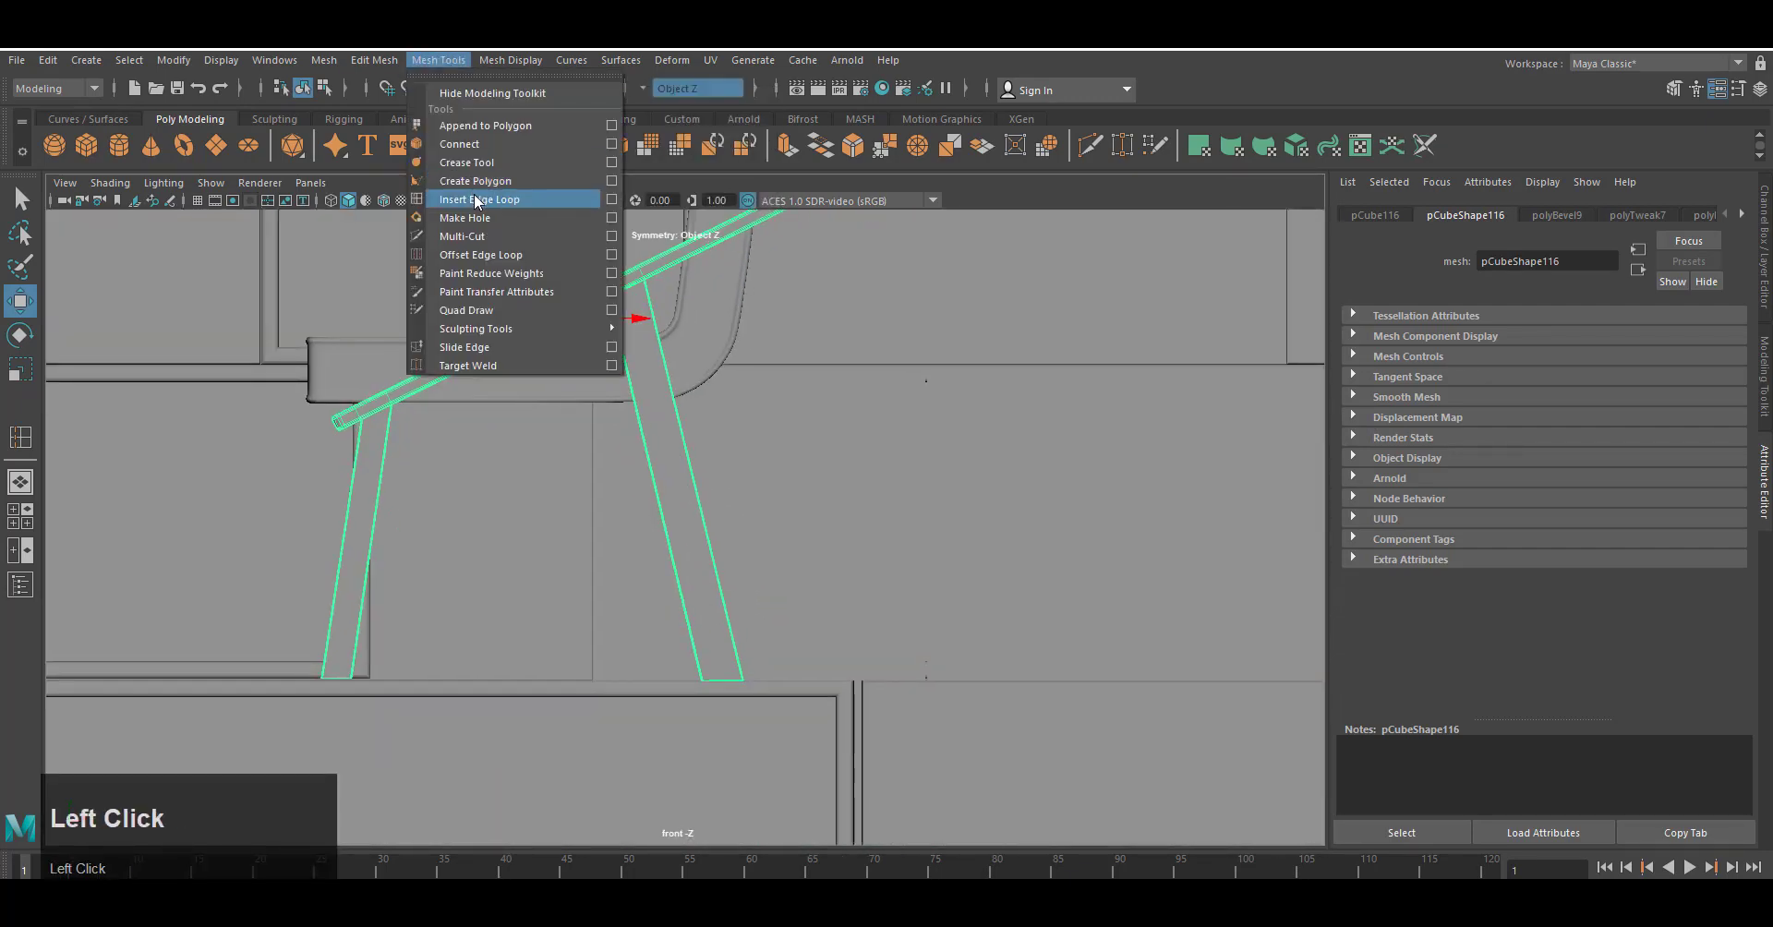
pyautogui.click(480, 194)
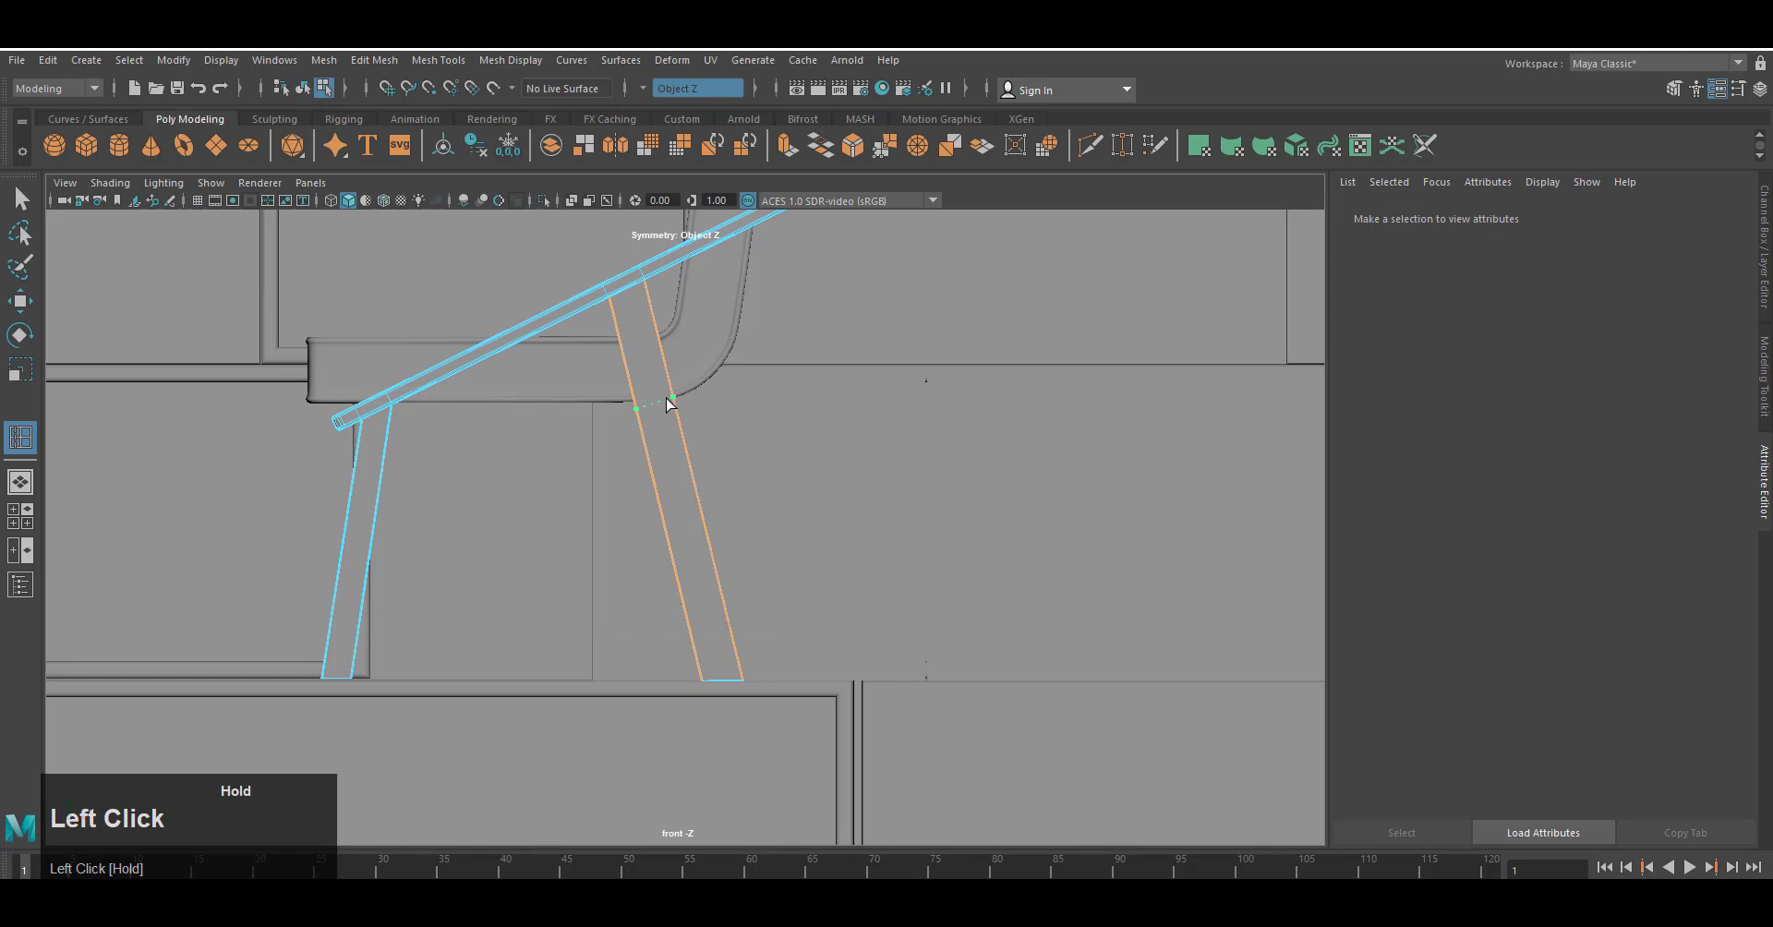
pyautogui.click(671, 403)
pyautogui.scroll(5, 580, 596)
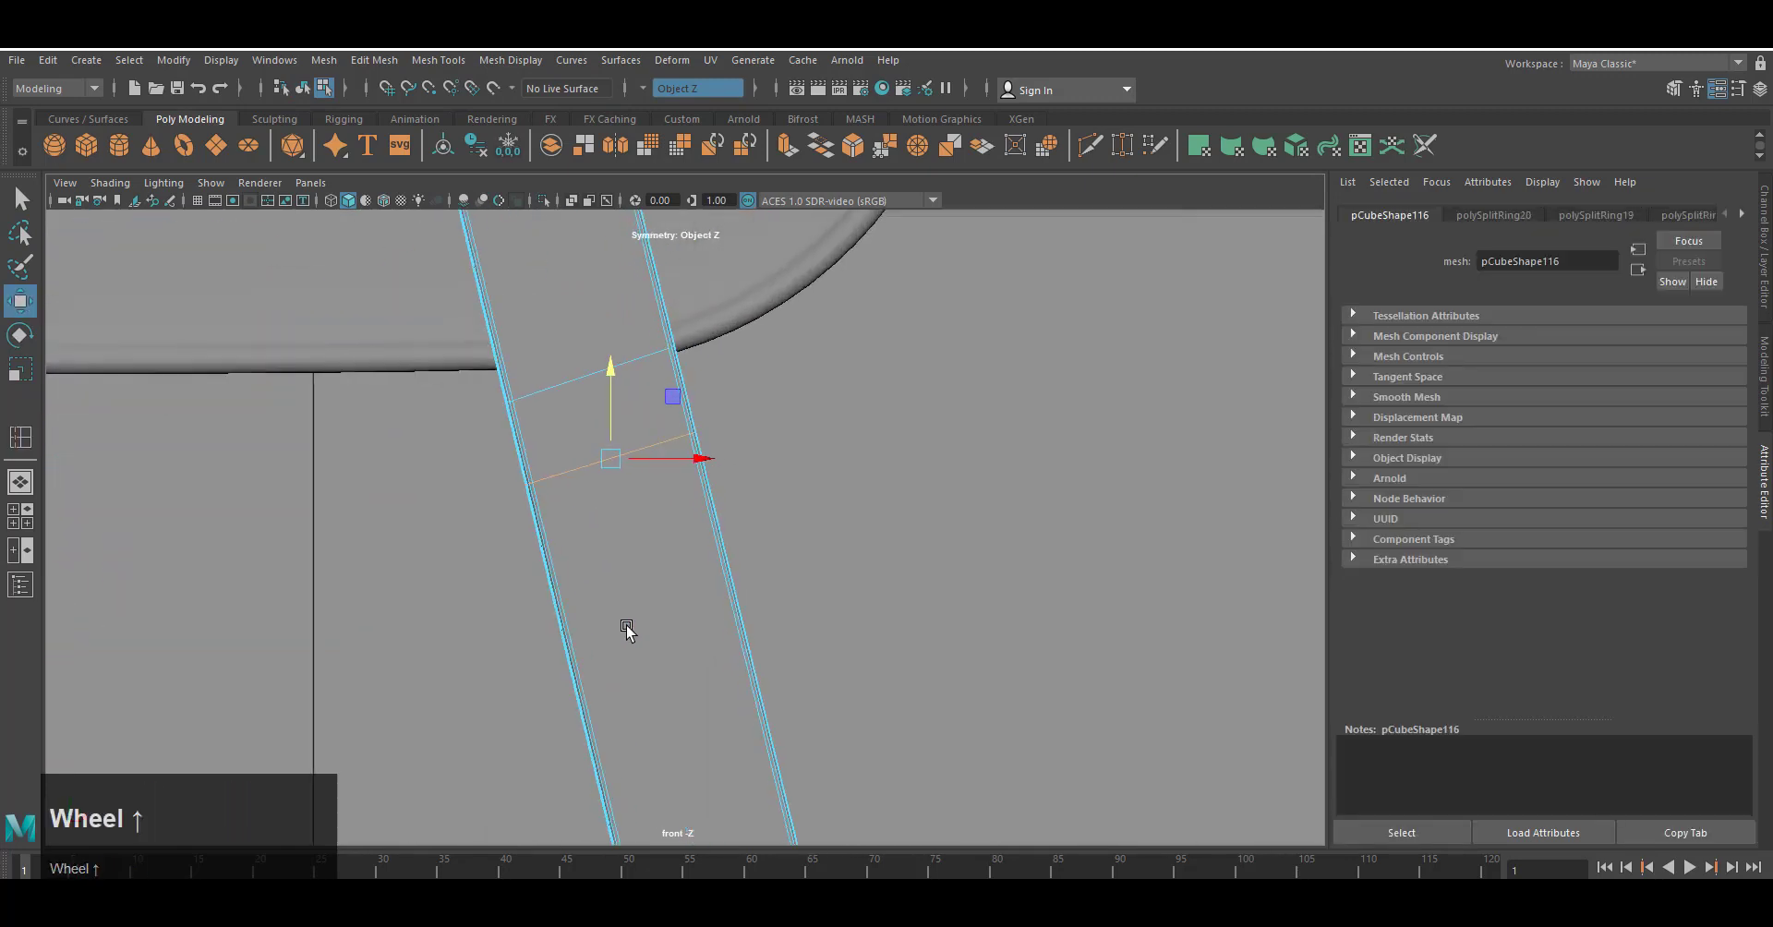
pyautogui.click(456, 459)
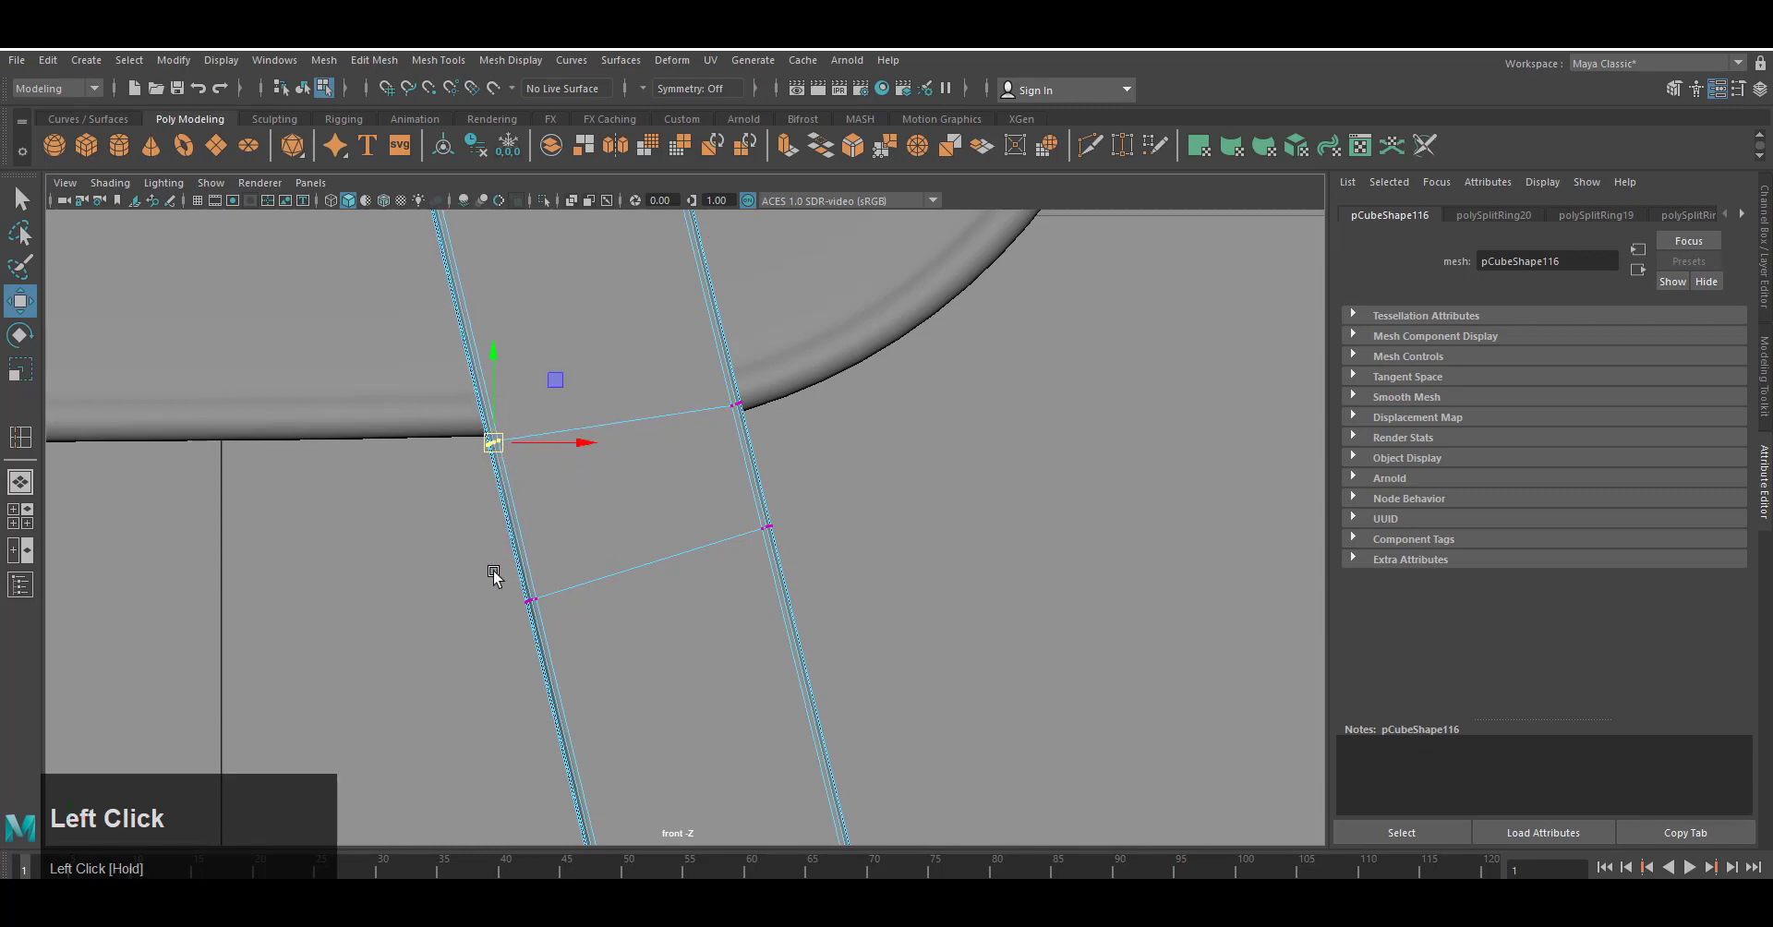
pyautogui.rightClick(683, 415)
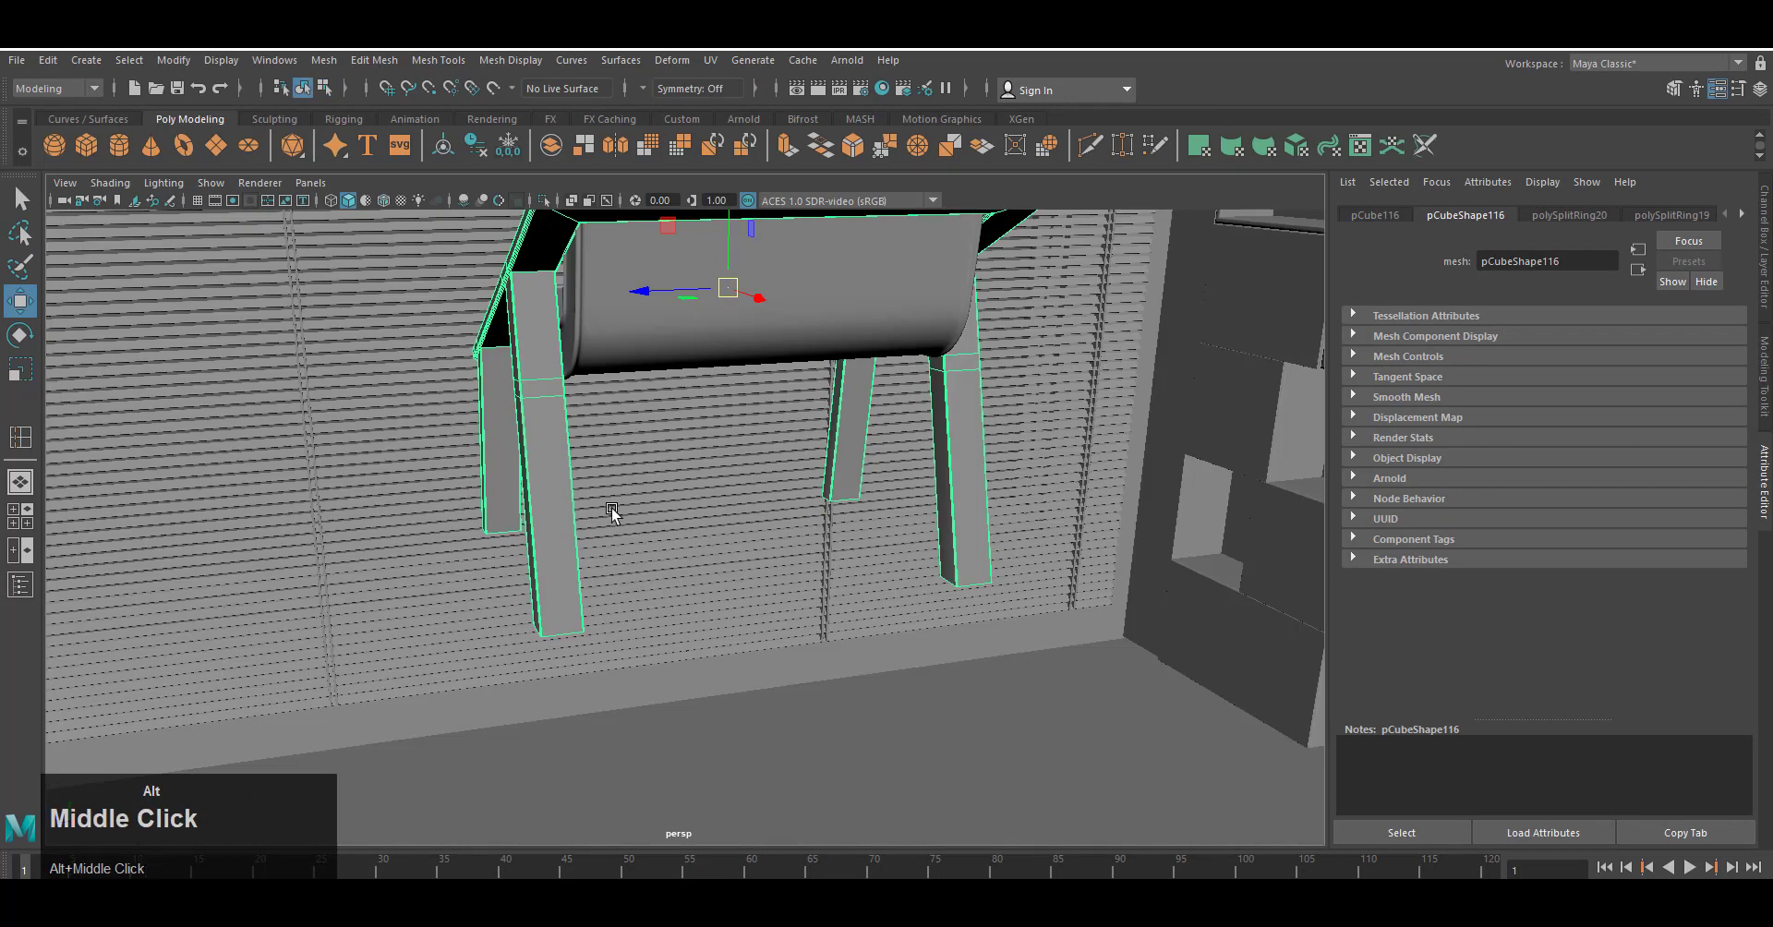
# Bridge the inner faces between the edge loops of the two rear legs to form a crossbar.
pyautogui.rightClick(283, 441)
pyautogui.moveTo(289, 467); pyautogui.dragTo(282, 491, button='right')
pyautogui.keyDown('alt'); pyautogui.moveTo(370, 462); pyautogui.dragTo(240, 443); pyautogui.keyUp('alt')
pyautogui.keyDown('shift'); pyautogui.click(233, 376); pyautogui.keyUp('shift')
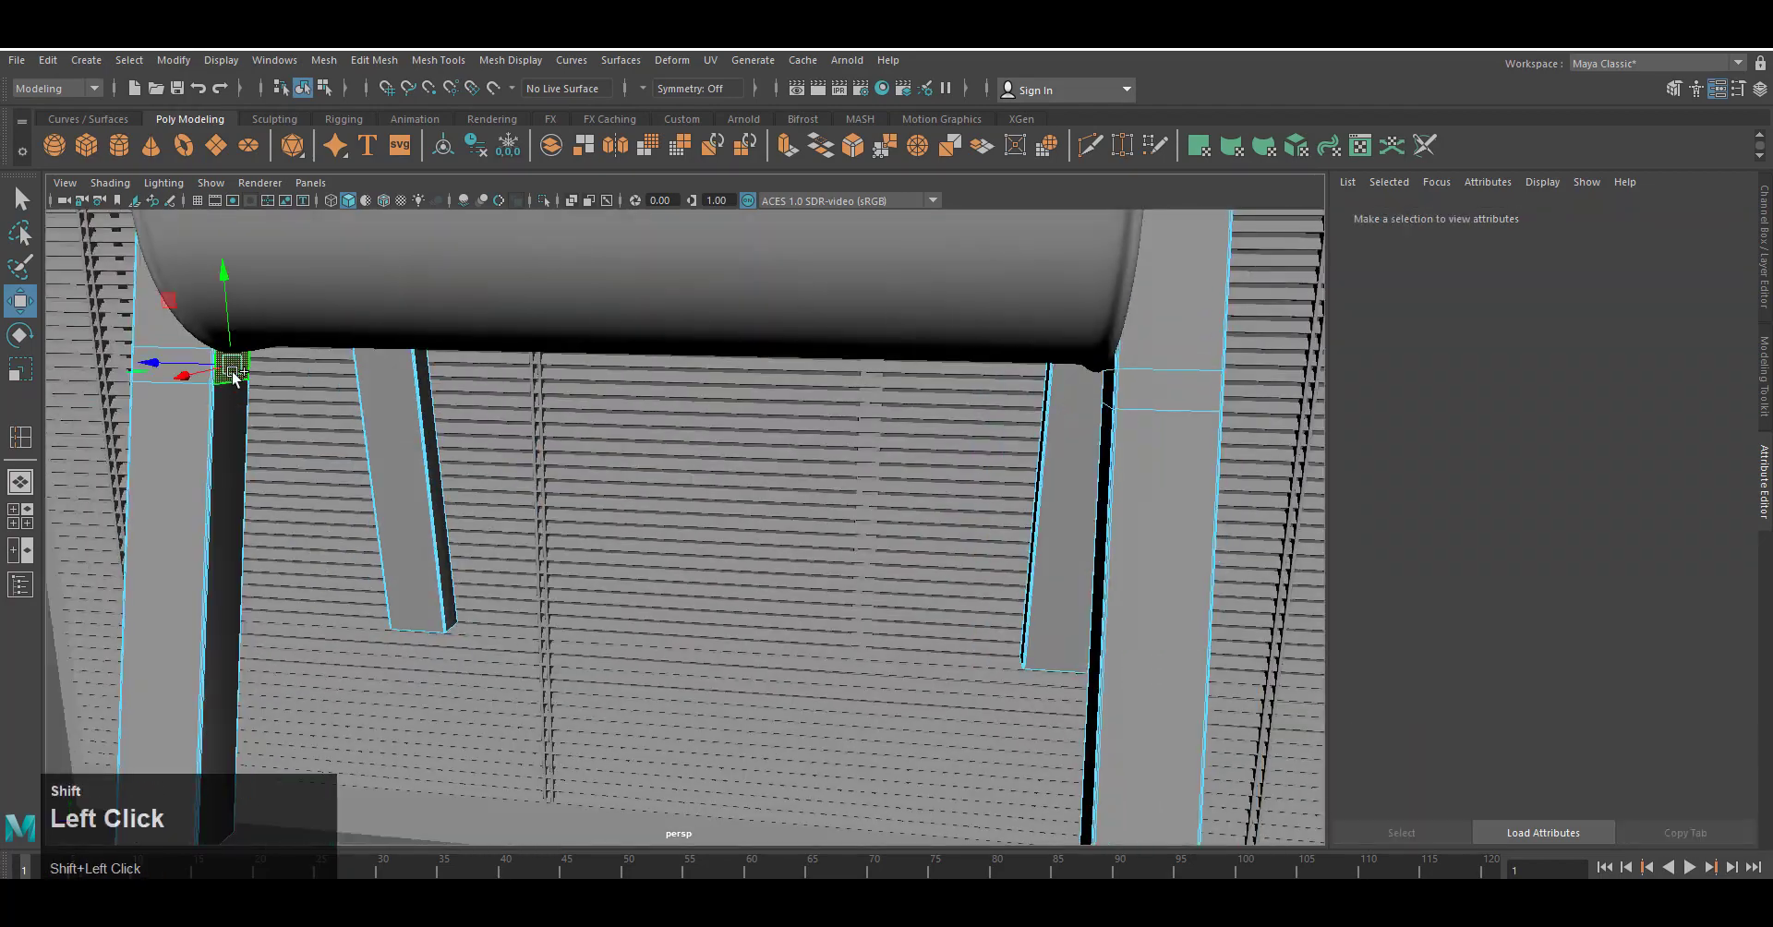
pyautogui.keyDown('alt'); pyautogui.moveTo(233, 376); pyautogui.dragTo(554, 369); pyautogui.keyUp('alt')
pyautogui.keyDown('shift'); pyautogui.click(1068, 346); pyautogui.keyUp('shift')
pyautogui.click(820, 145)
# Bevel the edges of the crossbar between the rear legs, then return to object mode and deselect the frame.
pyautogui.moveTo(809, 432); pyautogui.dragTo(806, 462, button='right')
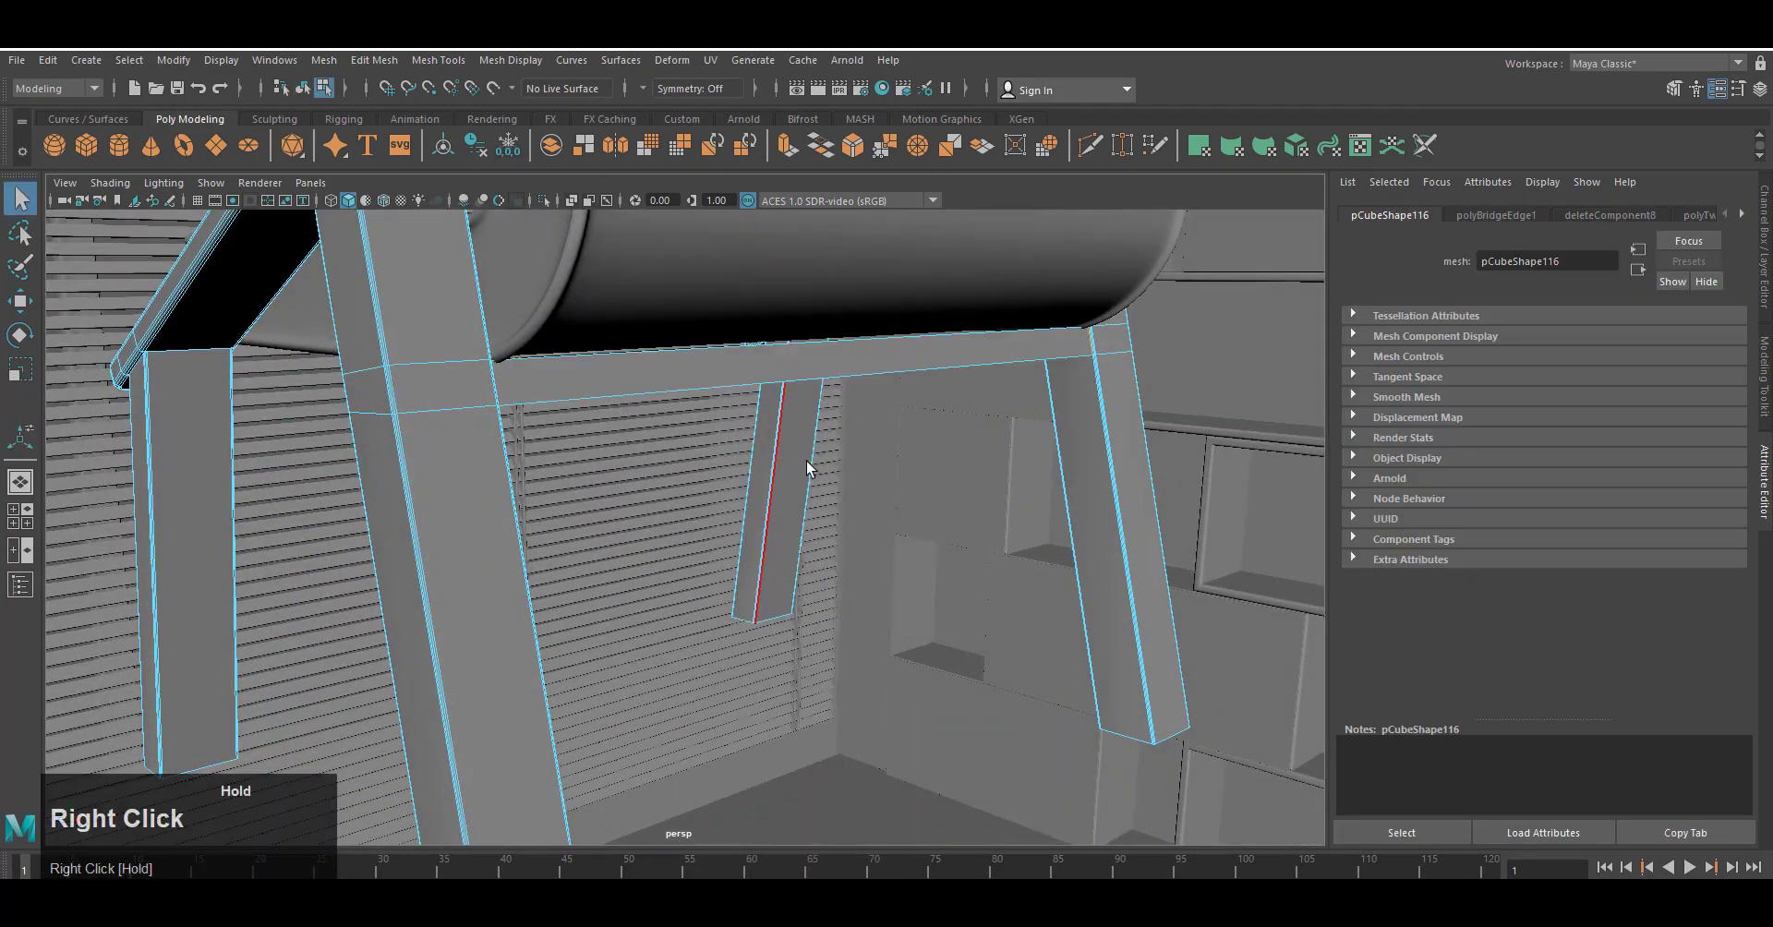
pyautogui.keyDown('alt'); pyautogui.moveTo(806, 462); pyautogui.dragTo(901, 538); pyautogui.keyUp('alt')
pyautogui.keyDown('alt'); pyautogui.scroll(2, 901, 537); pyautogui.keyUp('alt')
pyautogui.hotkey('ctrl', 'b')
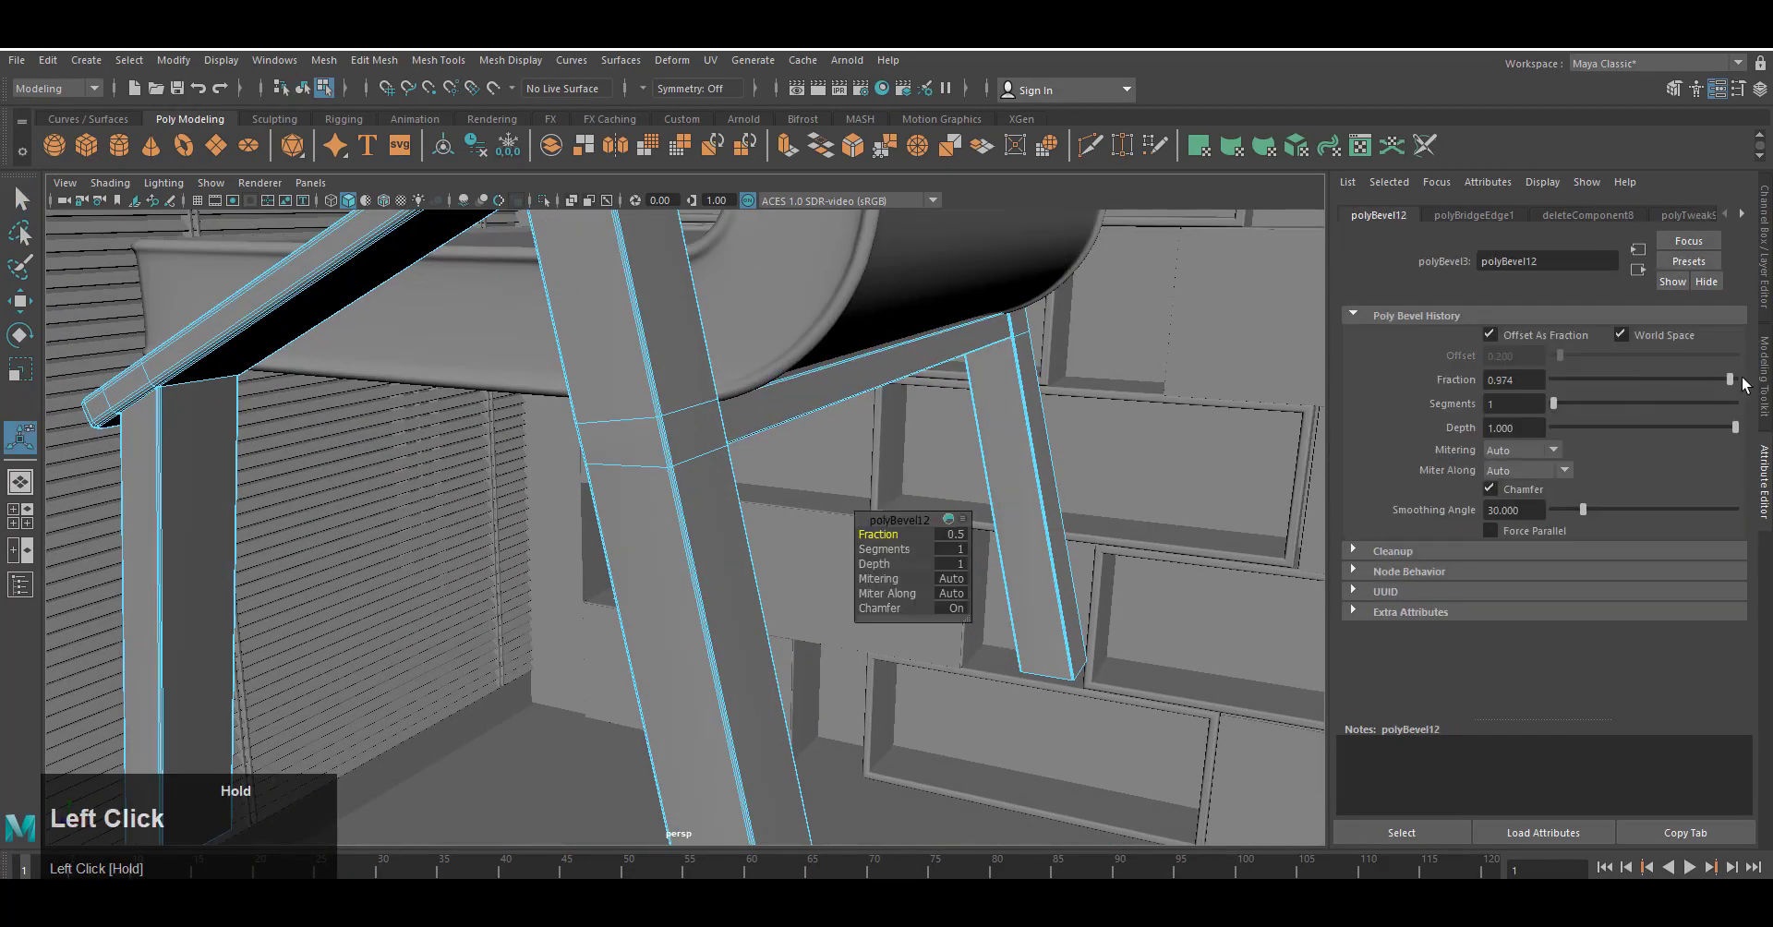
pyautogui.moveTo(994, 289); pyautogui.dragTo(1071, 263, button='right')
pyautogui.scroll(-10, 872, 612)
pyautogui.click(872, 612)
# Smooth the seat and backrest mesh with one division.
pyautogui.scroll(5, 871, 613)
pyautogui.keyDown('alt'); pyautogui.moveTo(871, 612); pyautogui.dragTo(673, 573); pyautogui.keyUp('alt')
pyautogui.scroll(8, 673, 572)
pyautogui.click(833, 547)
pyautogui.scroll(4, 833, 547)
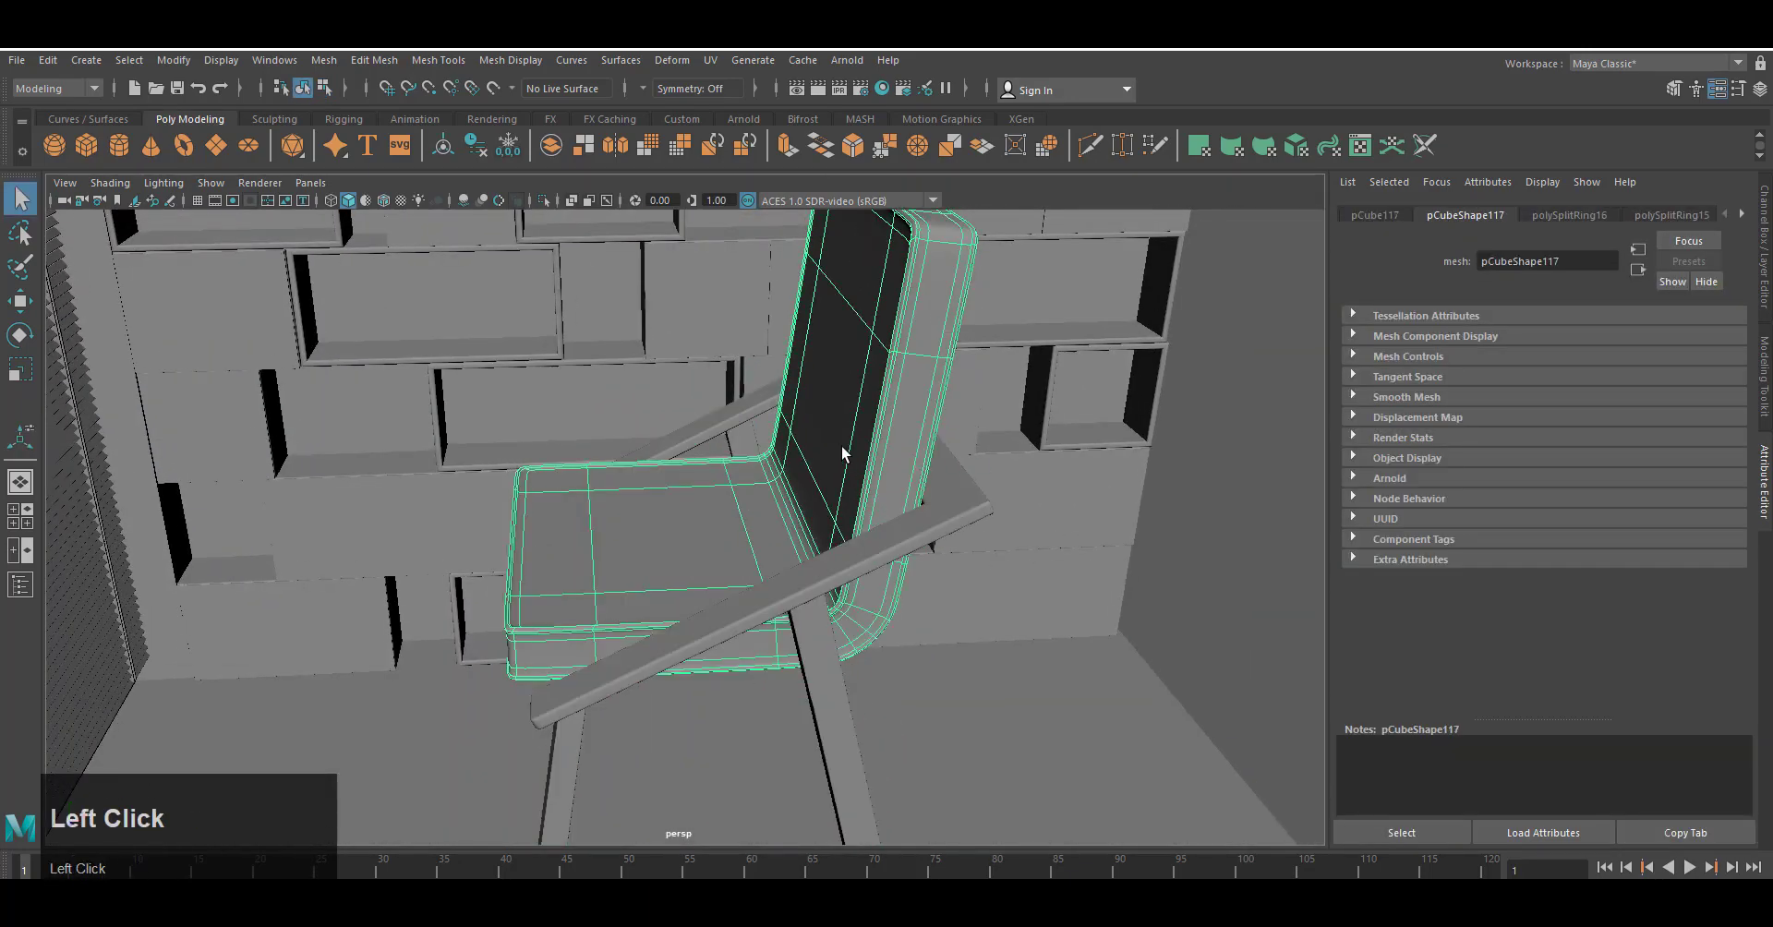
pyautogui.click(323, 60)
pyautogui.click(379, 269)
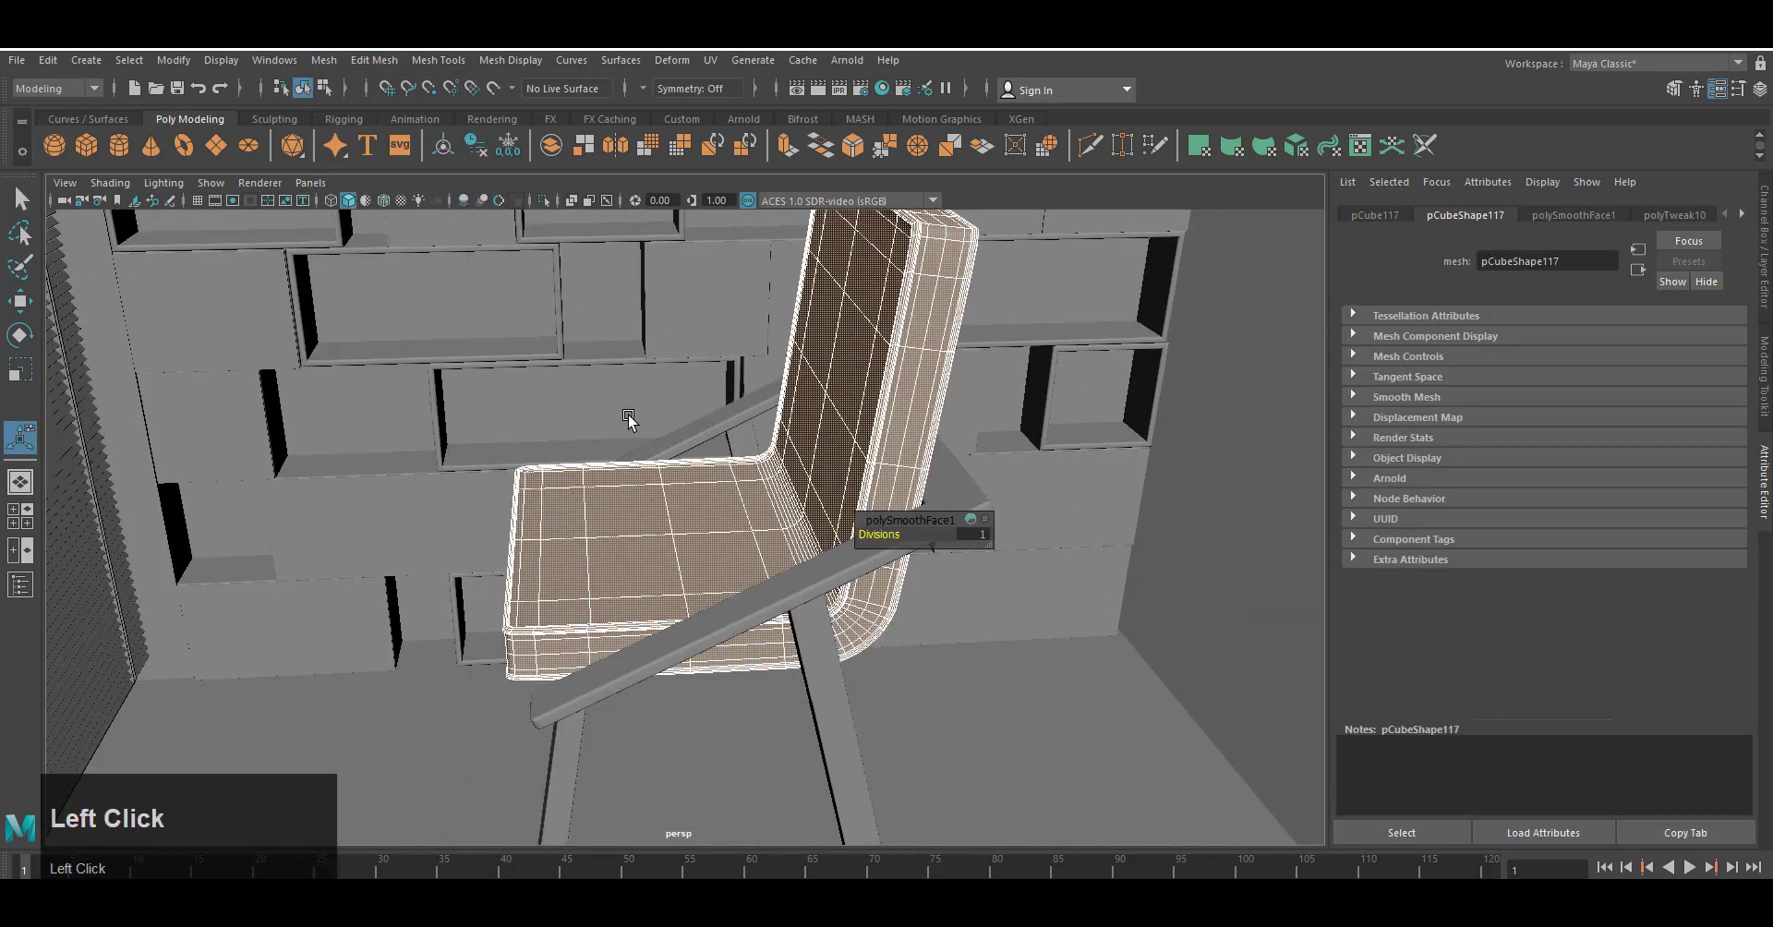
pyautogui.keyDown('alt'); pyautogui.moveTo(919, 593); pyautogui.dragTo(973, 495); pyautogui.keyUp('alt')
pyautogui.moveTo(1076, 412); pyautogui.dragTo(1155, 386, button='right')
# Combine the seat and the frame into a single chair mesh and deselect it.
pyautogui.click(896, 370)
pyautogui.keyDown('shift'); pyautogui.click(969, 513); pyautogui.keyUp('shift')
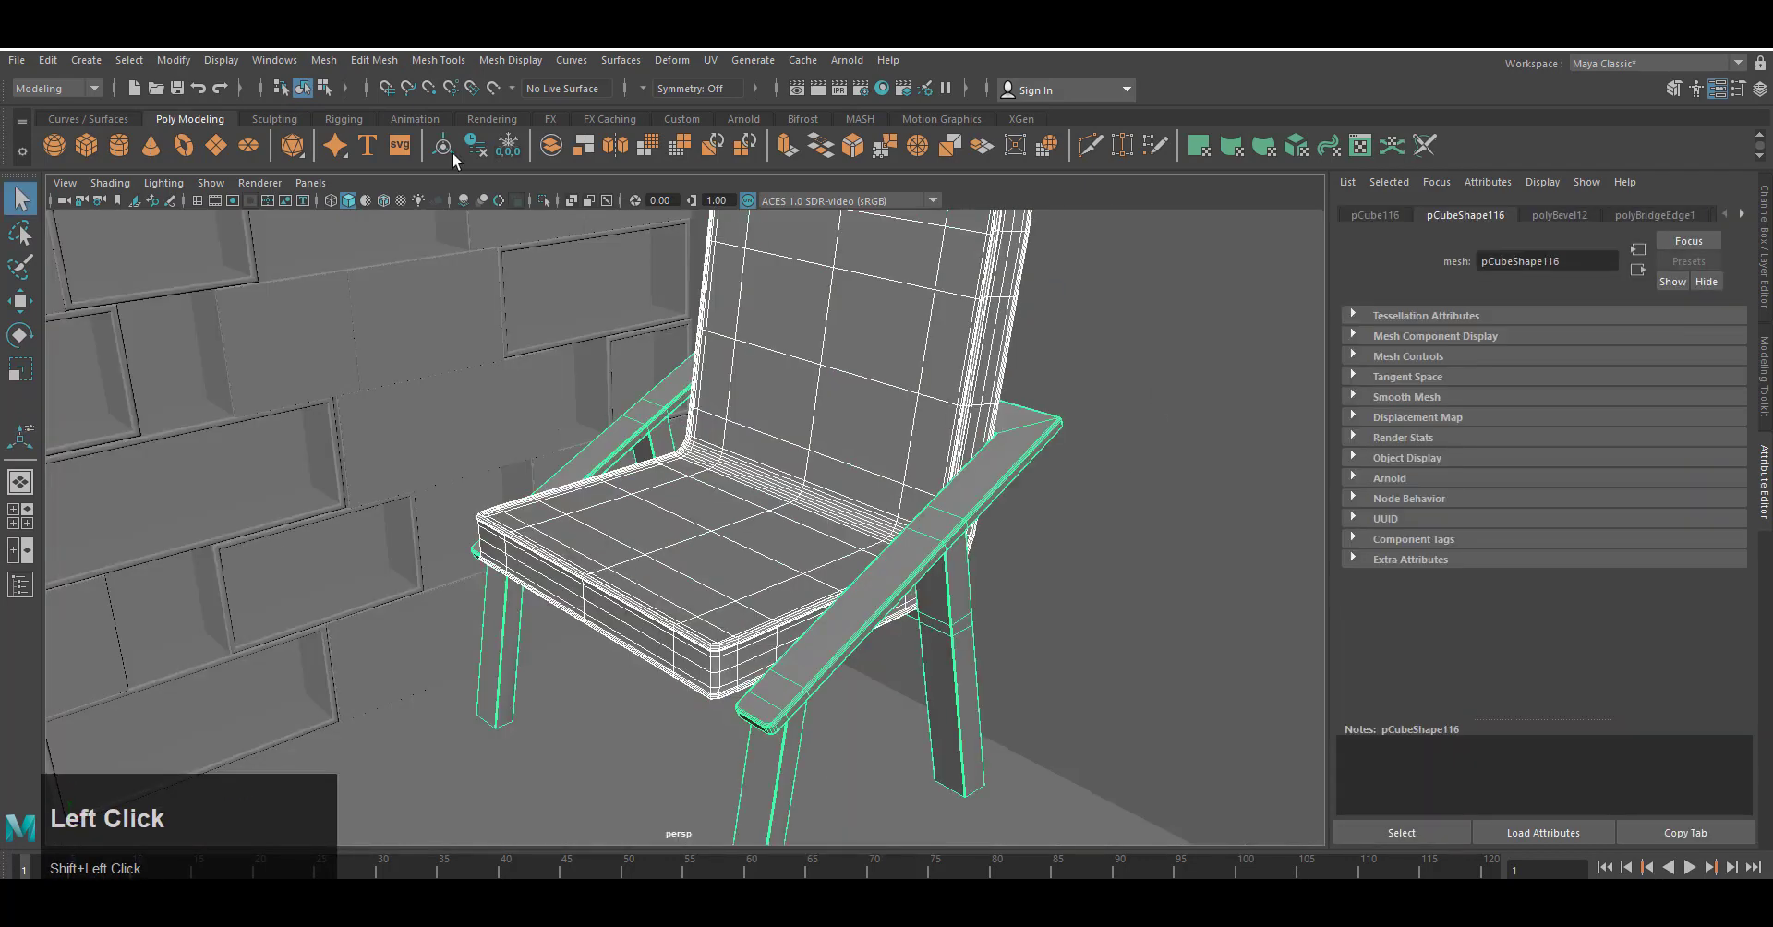
pyautogui.click(324, 60)
pyautogui.click(371, 126)
pyautogui.scroll(-8, 835, 545)
pyautogui.keyDown('alt'); pyautogui.moveTo(835, 544); pyautogui.dragTo(873, 554); pyautogui.keyUp('alt')
pyautogui.click(855, 569)
# Move the chair down onto the room floor in the front view with wireframe on shaded, to about X 1.967, Y -4.977.
pyautogui.click(689, 518)
pyautogui.press('space')
pyautogui.press('space')
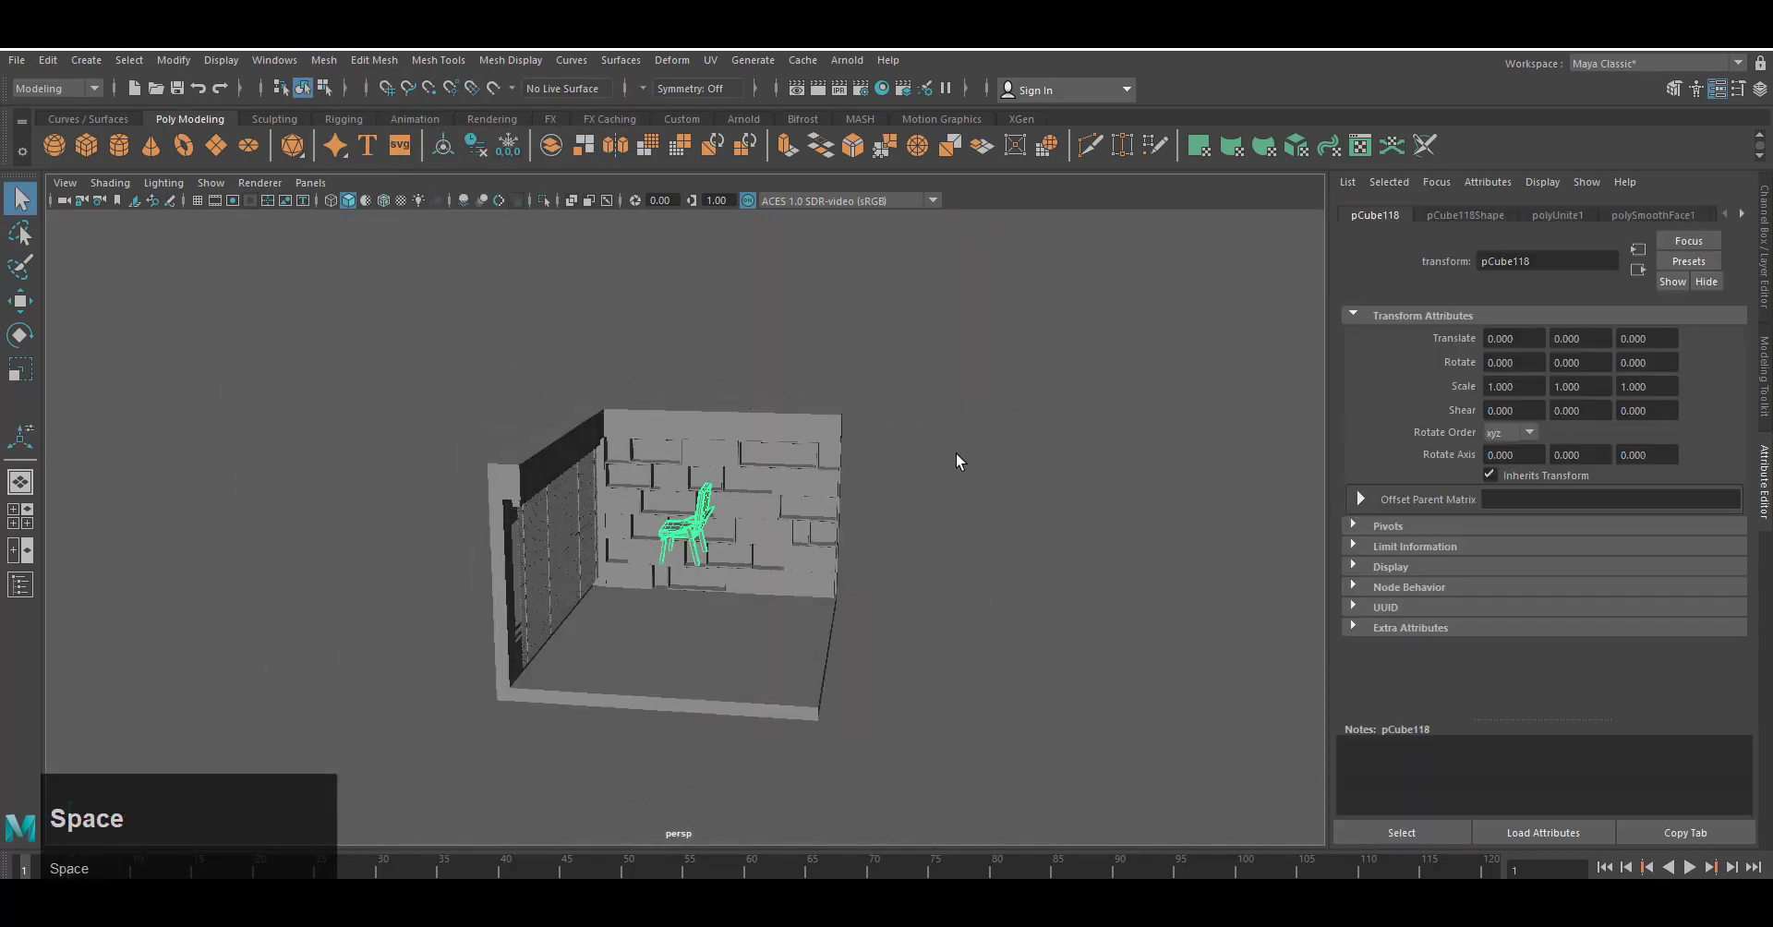
pyautogui.scroll(-5, 963, 523)
pyautogui.press('space')
pyautogui.press('space')
pyautogui.scroll(8, 900, 547)
pyautogui.keyDown('alt'); pyautogui.moveTo(899, 547); pyautogui.dragTo(384, 370, button='right'); pyautogui.keyUp('alt')
pyautogui.keyDown('alt'); pyautogui.moveTo(384, 371); pyautogui.dragTo(389, 334, button='middle'); pyautogui.keyUp('alt')
pyautogui.click(381, 200)
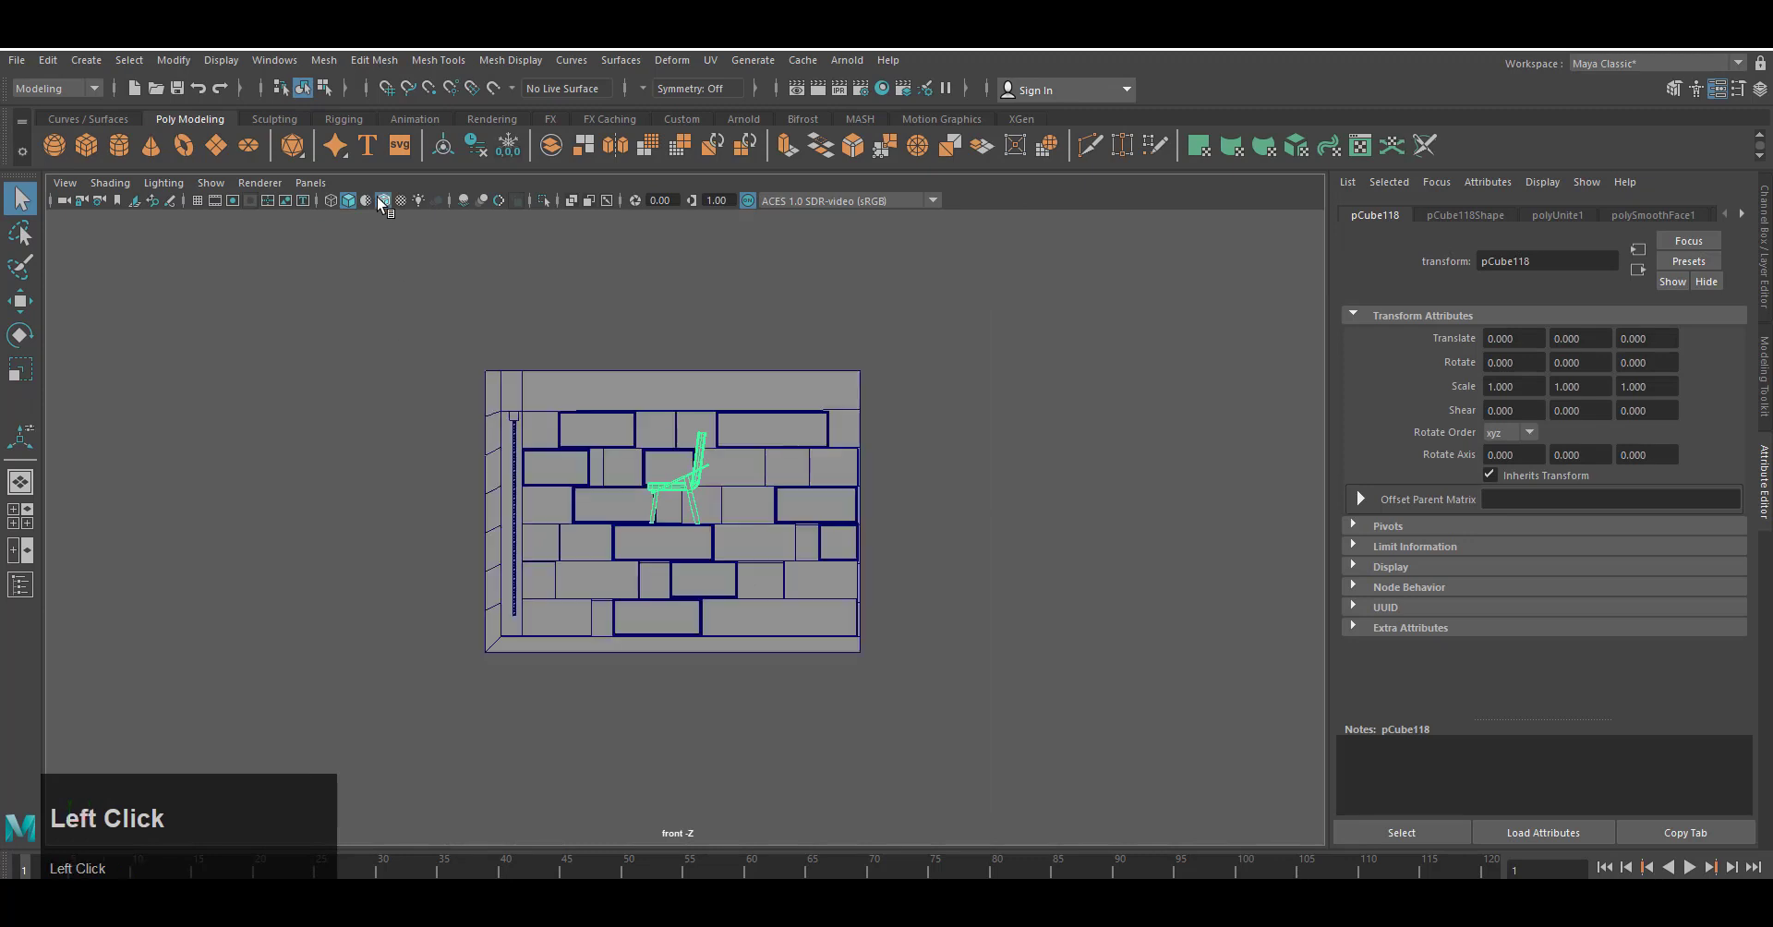
pyautogui.press('w')
pyautogui.moveTo(676, 474); pyautogui.dragTo(735, 545)
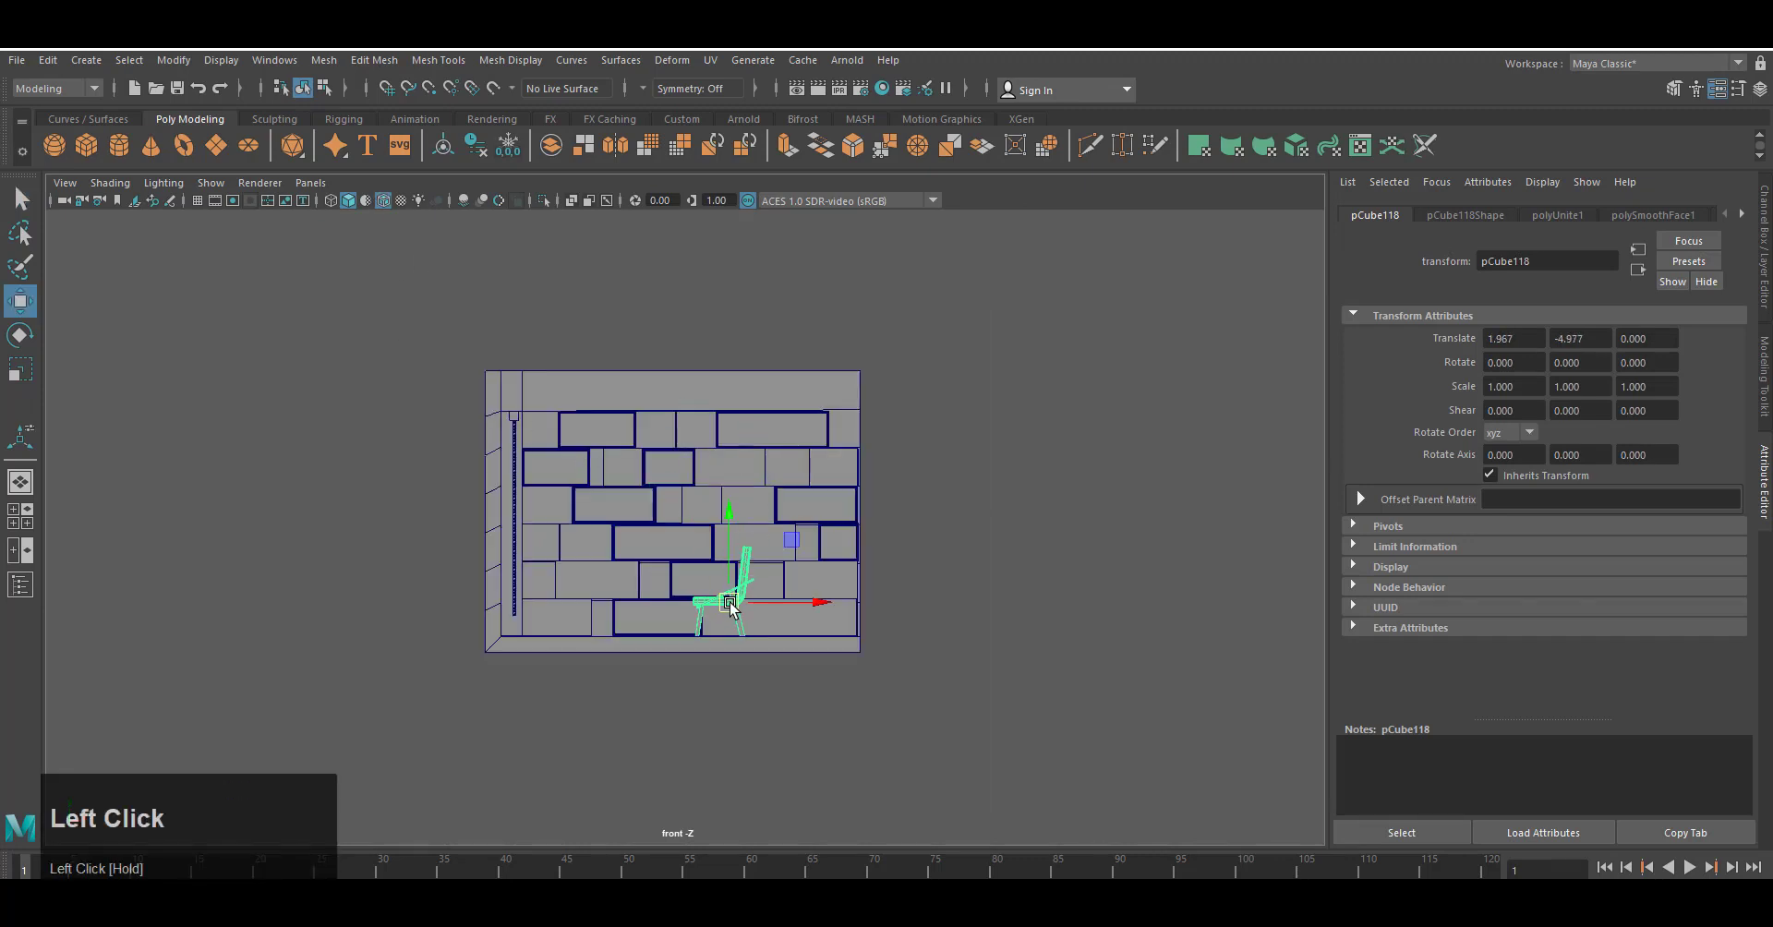
# Scale the chair uniformly to 0.955 and nudge it to X 2.155, Y -4.957 so its legs rest on the floor.
pyautogui.scroll(8, 690, 719)
pyautogui.keyDown('alt'); pyautogui.moveTo(864, 831); pyautogui.dragTo(767, 674, button='middle'); pyautogui.keyUp('alt')
pyautogui.press('r')
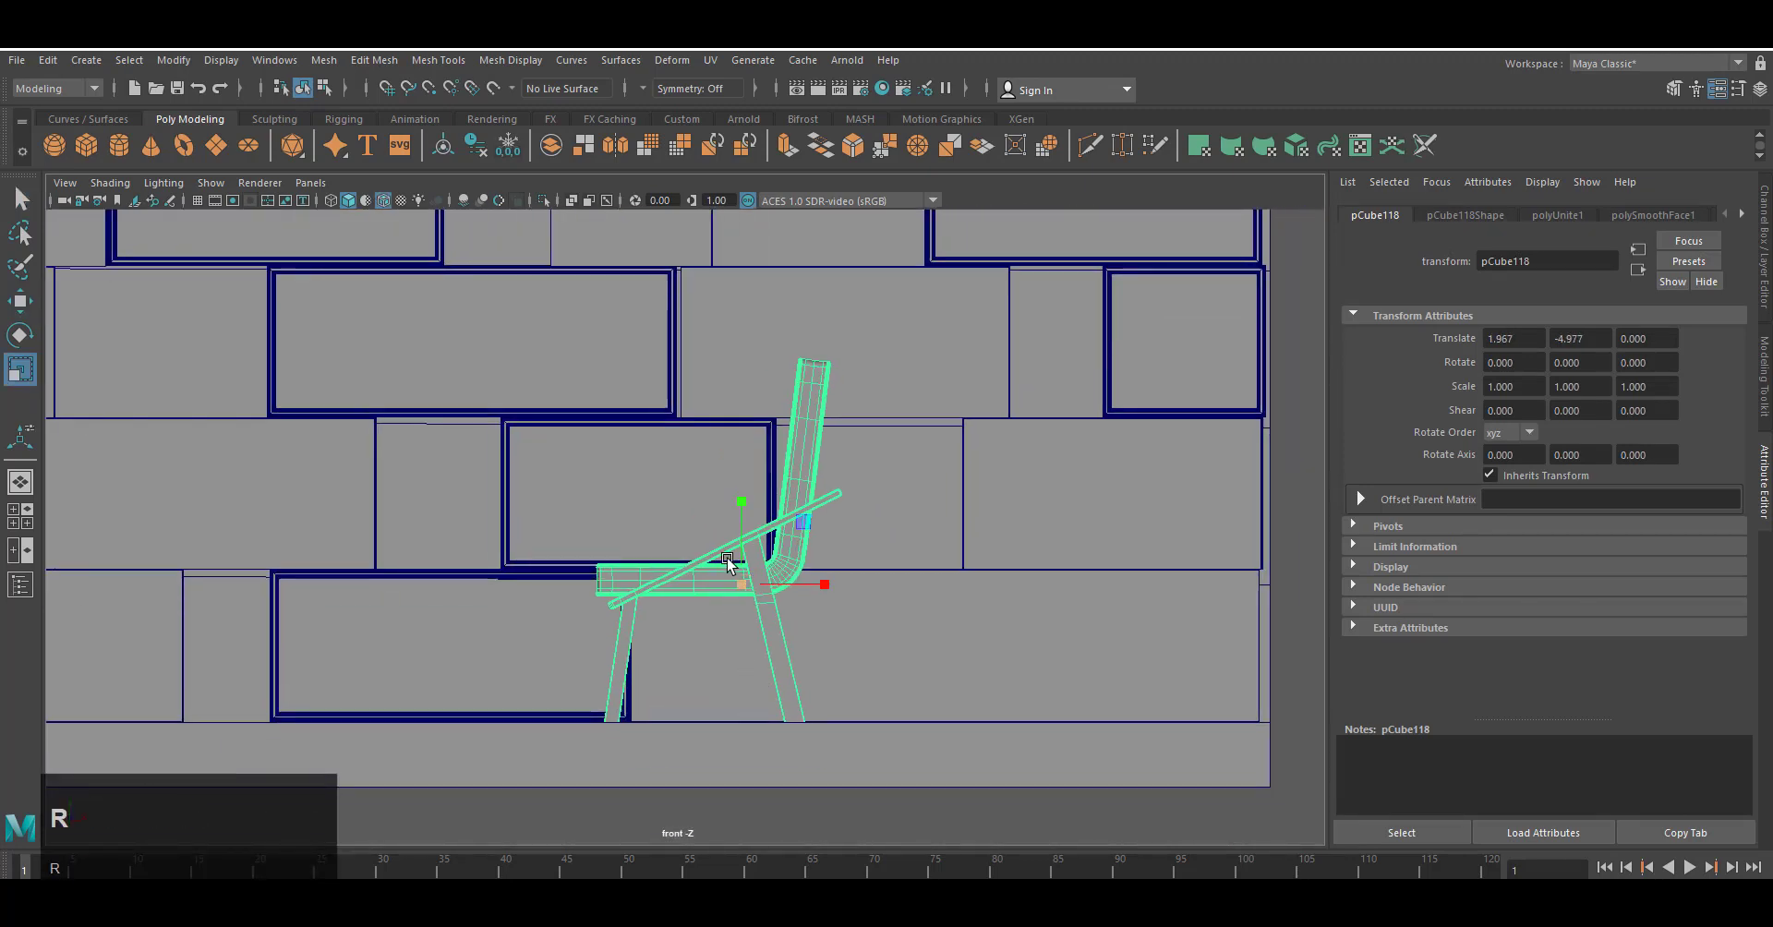
pyautogui.moveTo(741, 584)
pyautogui.mouseDown()
pyautogui.moveTo(726, 576)
pyautogui.moveTo(755, 581)
pyautogui.mouseUp()
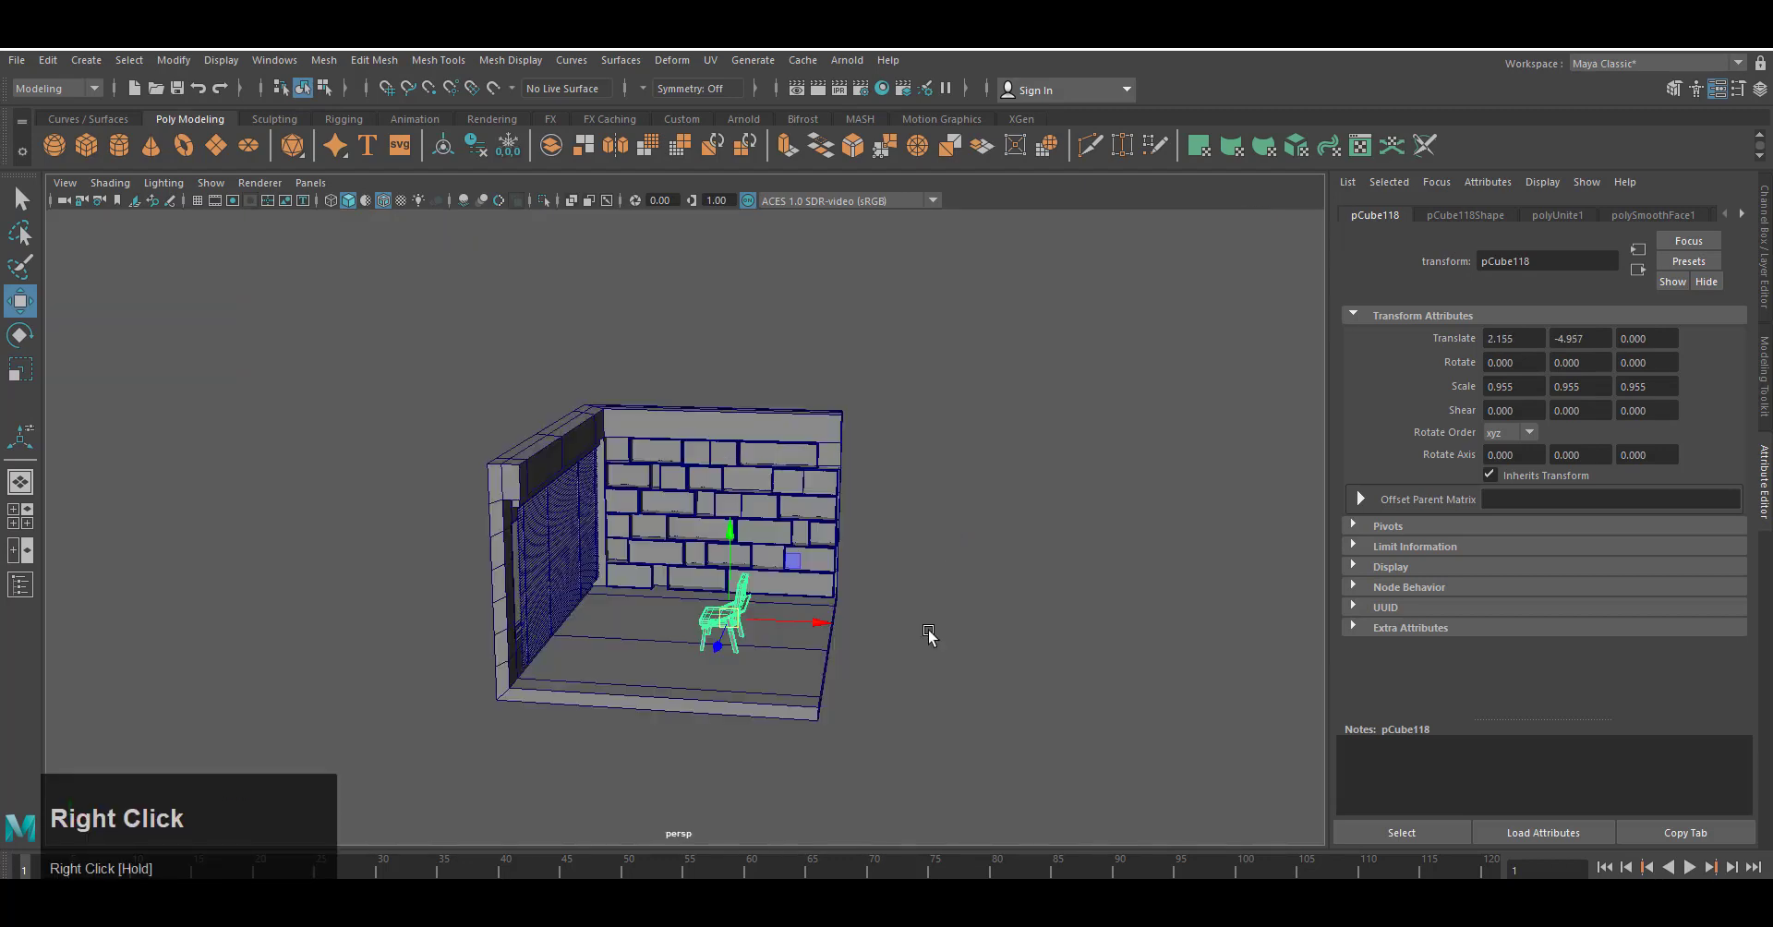
# Move the chair along the Z axis toward the shelf wall in the perspective view.
pyautogui.keyDown('alt'); pyautogui.moveTo(554, 462); pyautogui.dragTo(701, 757); pyautogui.keyUp('alt')
pyautogui.keyDown('alt'); pyautogui.moveTo(702, 757); pyautogui.dragTo(746, 790, button='right'); pyautogui.keyUp('alt')
pyautogui.keyDown('alt'); pyautogui.moveTo(746, 790); pyautogui.dragTo(691, 736, button='middle'); pyautogui.keyUp('alt')
pyautogui.moveTo(594, 682); pyautogui.dragTo(697, 675)
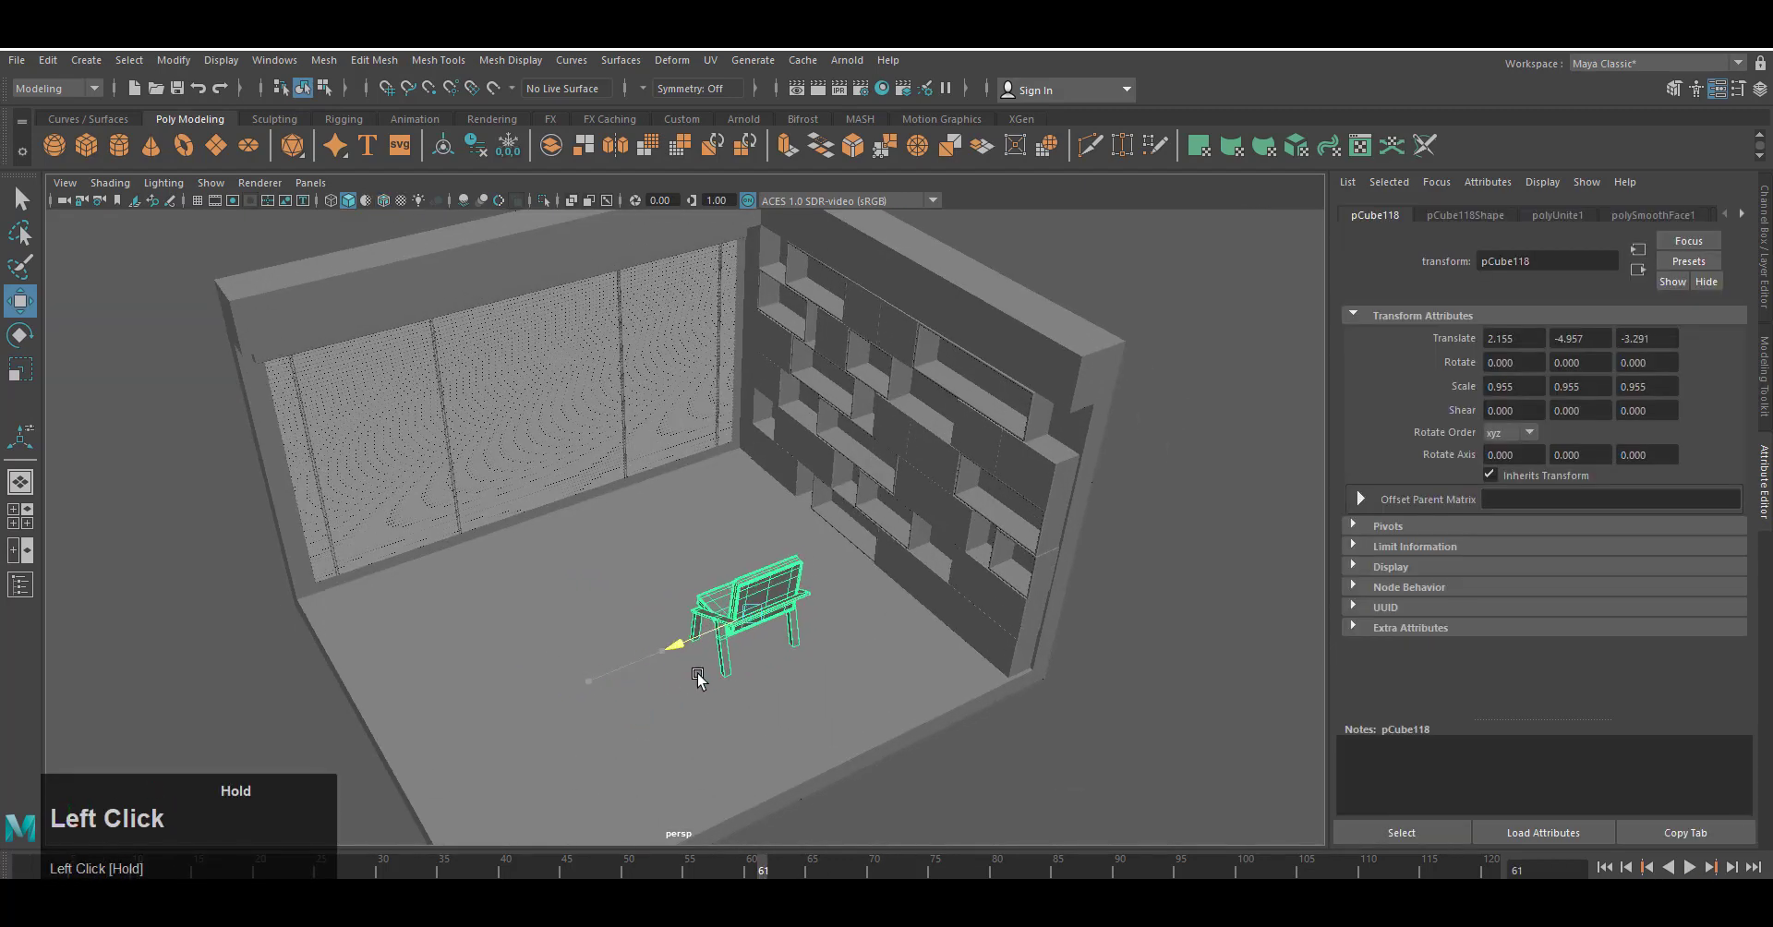
pyautogui.moveTo(814, 663); pyautogui.dragTo(819, 668)
# Add a cube, move it to Z 4.325 and scale it into a flat slab of about 4.155 × 0.201 × 10.326.
pyautogui.keyDown('alt'); pyautogui.moveTo(819, 667); pyautogui.dragTo(872, 678); pyautogui.keyUp('alt')
pyautogui.keyDown('alt'); pyautogui.moveTo(872, 679); pyautogui.dragTo(812, 647, button='right'); pyautogui.keyUp('alt')
pyautogui.click(86, 144)
pyautogui.moveTo(613, 530); pyautogui.dragTo(558, 558)
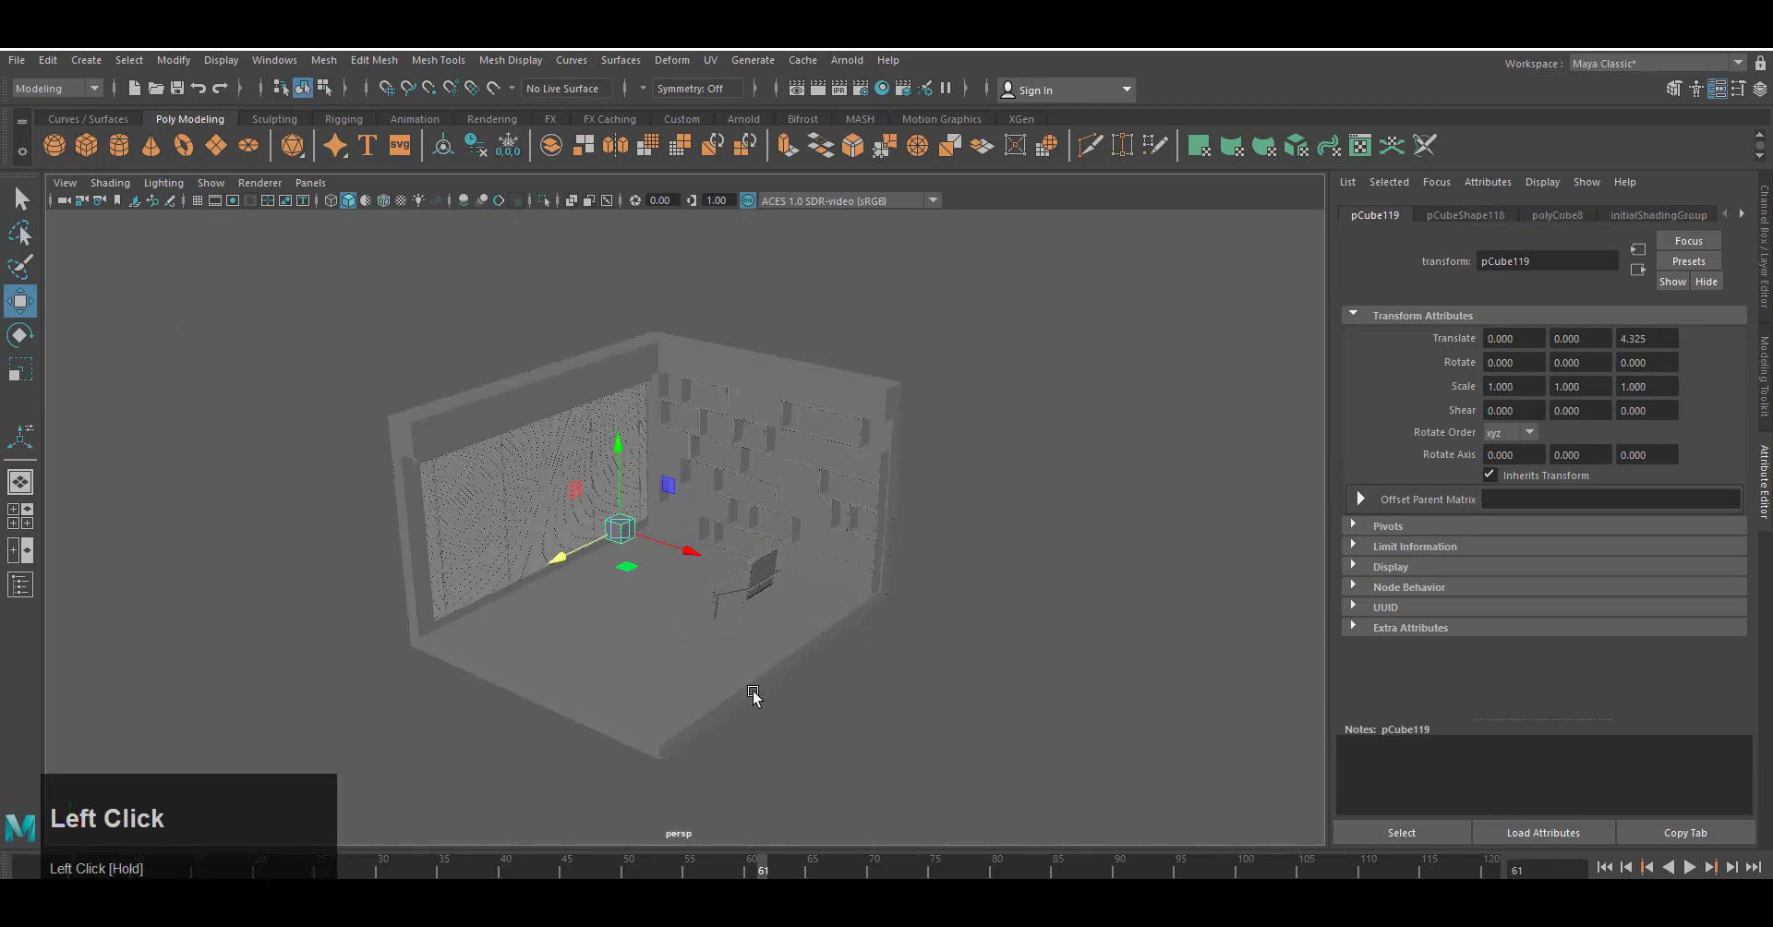
pyautogui.keyDown('alt'); pyautogui.moveTo(751, 696); pyautogui.dragTo(803, 716, button='right'); pyautogui.keyUp('alt')
pyautogui.keyDown('alt'); pyautogui.moveTo(803, 715); pyautogui.dragTo(765, 677, button='middle'); pyautogui.keyUp('alt')
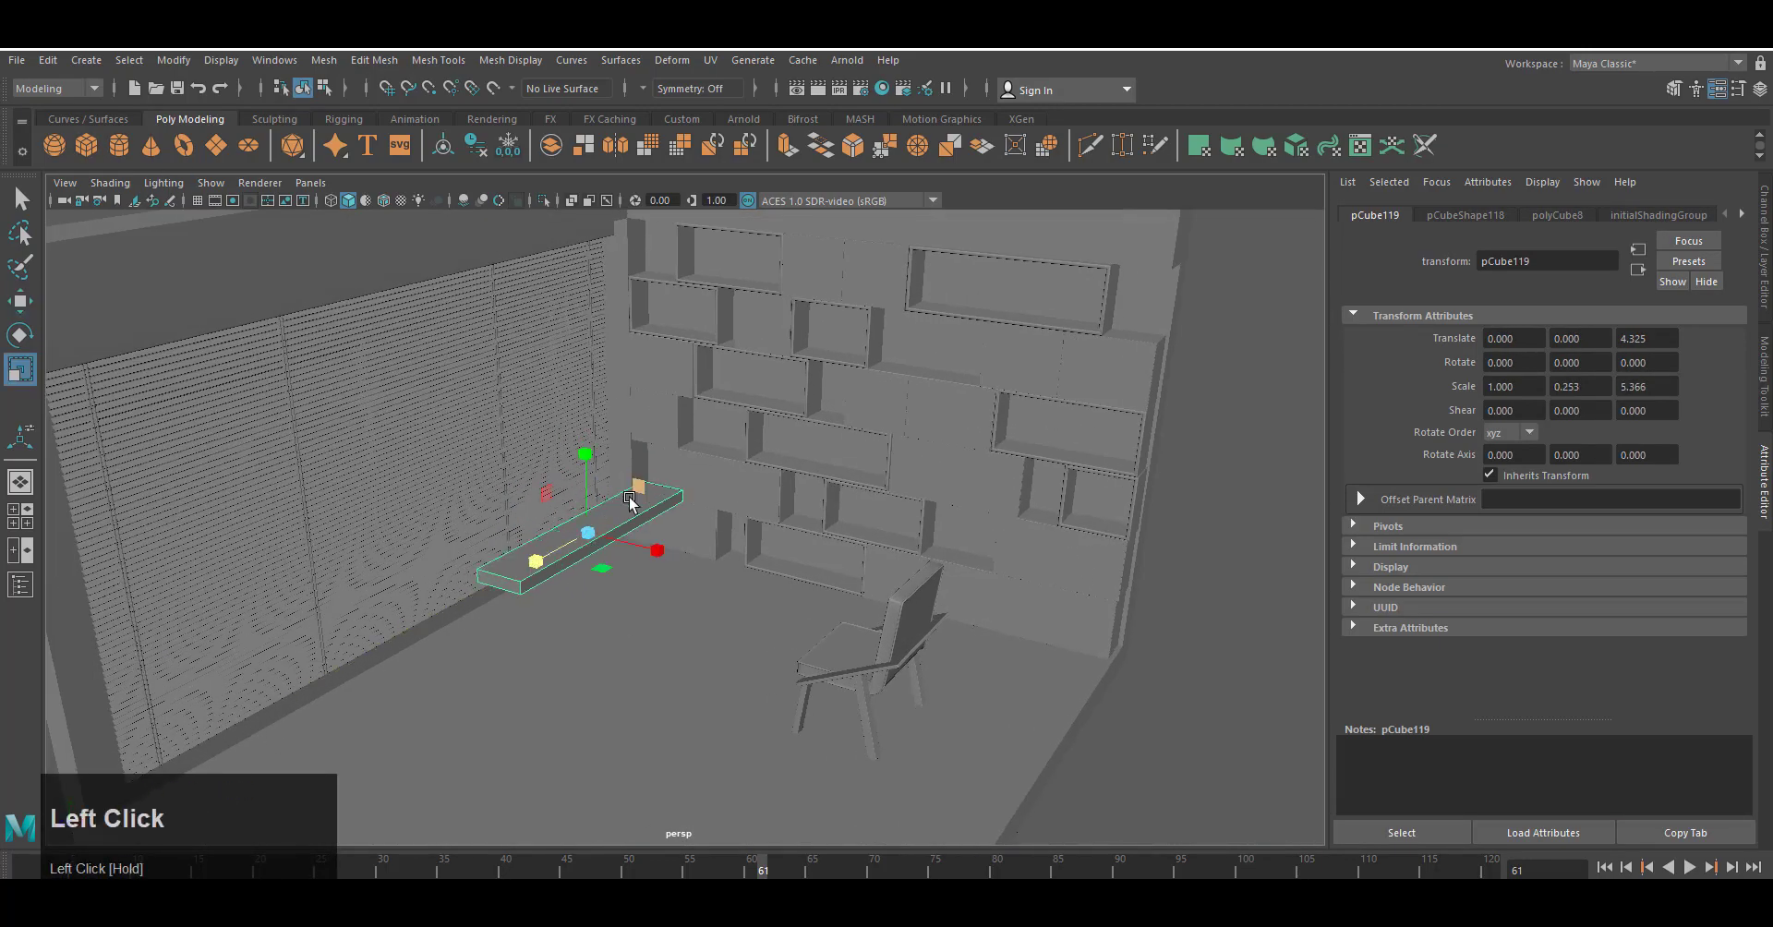
pyautogui.moveTo(495, 596); pyautogui.dragTo(467, 610)
pyautogui.moveTo(662, 552); pyautogui.dragTo(785, 600)
# In the top view with wireframe on shaded, move the slab to X 0.071, Z 2.693 and enlarge it to 4.530 × 0.201 × 12.613.
pyautogui.press('space')
pyautogui.moveTo(875, 616); pyautogui.dragTo(822, 614)
pyautogui.keyDown('alt'); pyautogui.moveTo(844, 601); pyautogui.dragTo(720, 517, button='right'); pyautogui.keyUp('alt')
pyautogui.click(385, 201)
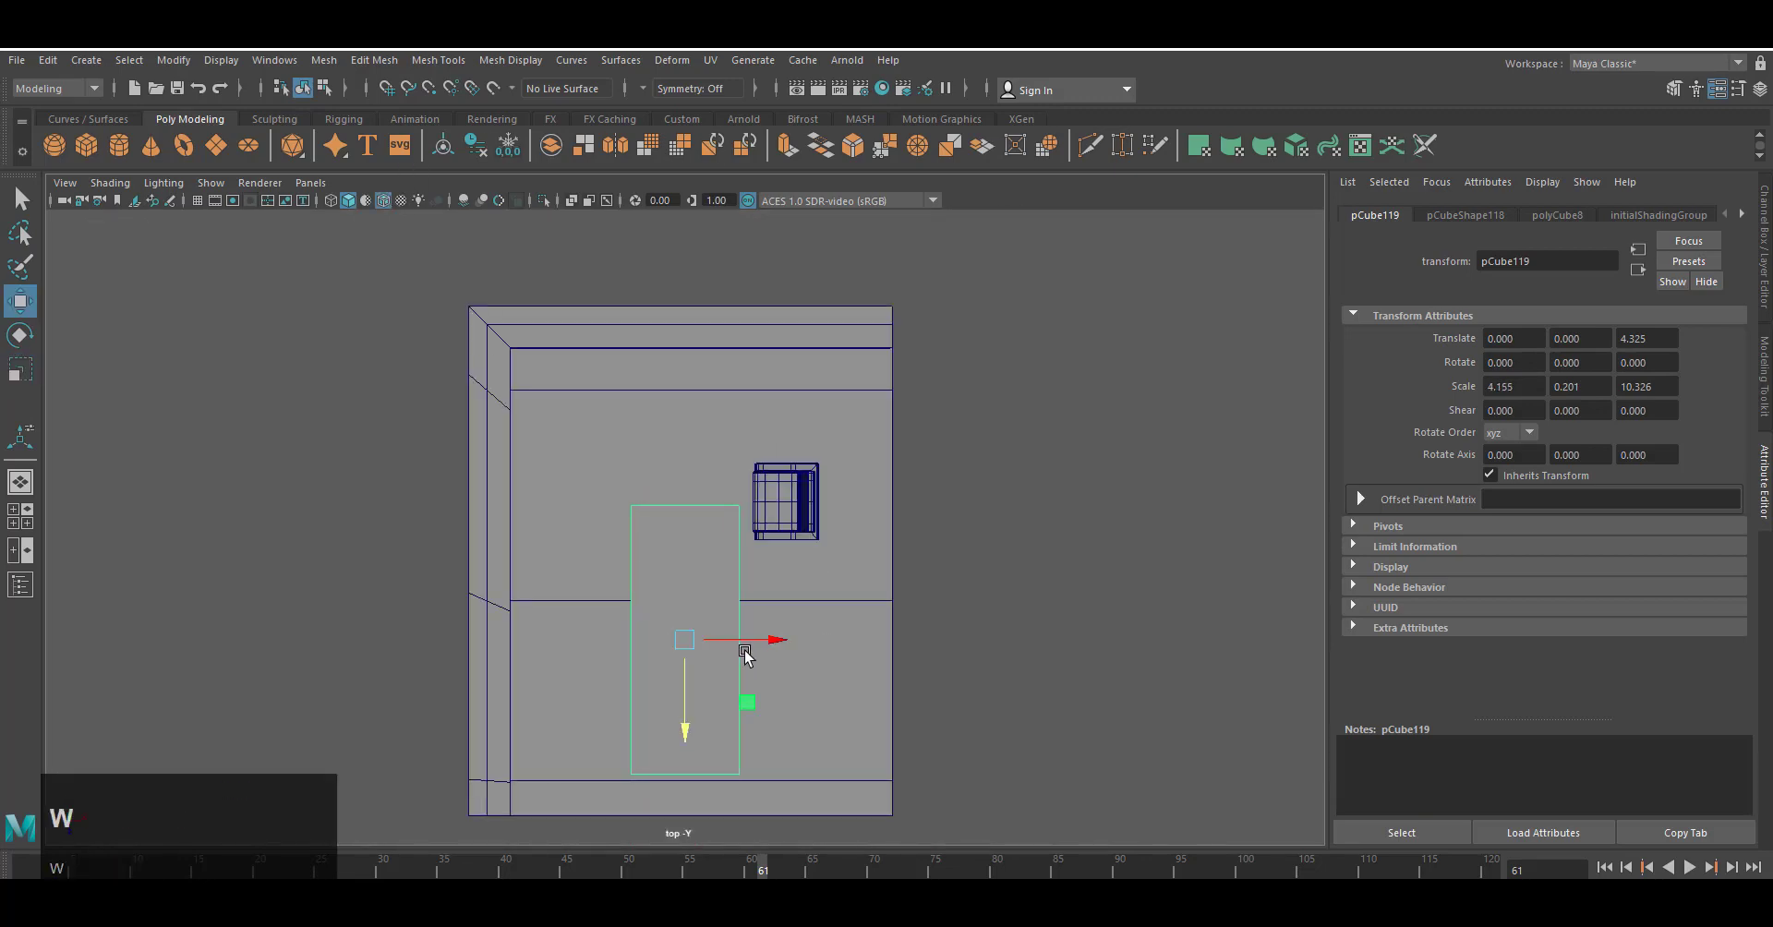
pyautogui.moveTo(677, 640); pyautogui.dragTo(679, 598)
pyautogui.keyDown('alt'); pyautogui.moveTo(807, 709); pyautogui.dragTo(802, 628, button='middle'); pyautogui.keyUp('alt')
pyautogui.moveTo(766, 518); pyautogui.dragTo(770, 519)
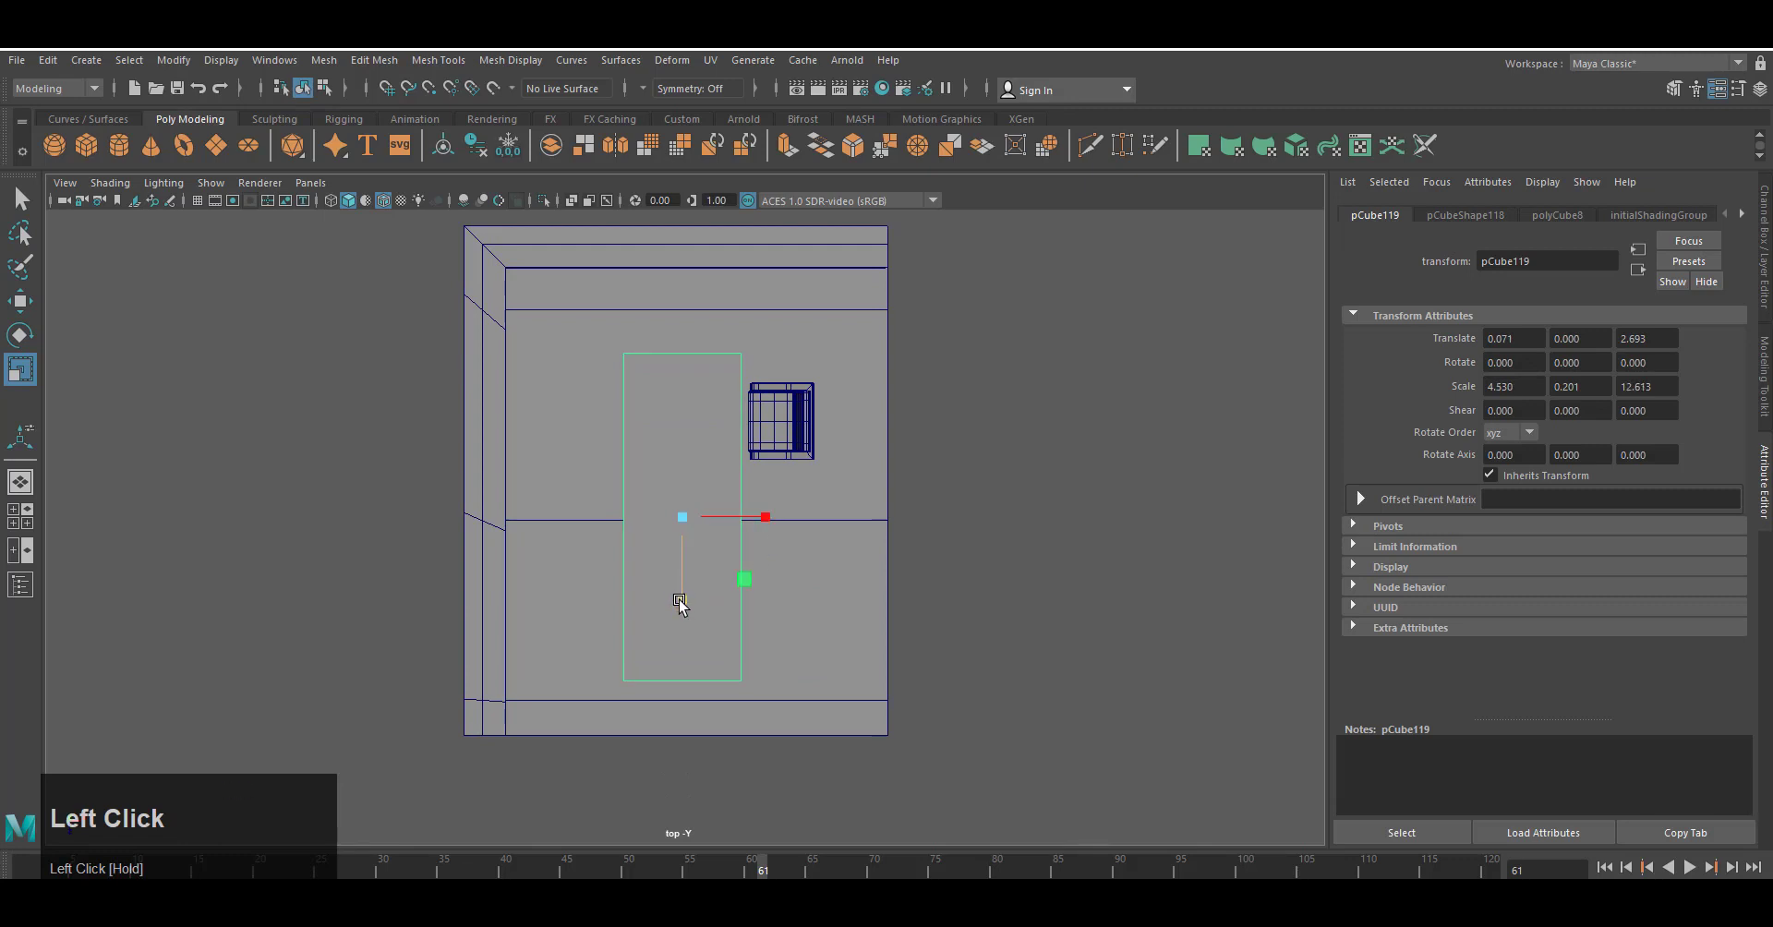
# Move the chair away from the slab to X 4.239, Z -3.282, and lower the slab in the front view to about Y -2.6.
pyautogui.click(805, 459)
pyautogui.moveTo(848, 483); pyautogui.dragTo(863, 495)
pyautogui.press('space')
pyautogui.moveTo(914, 479); pyautogui.dragTo(912, 506, button='right')
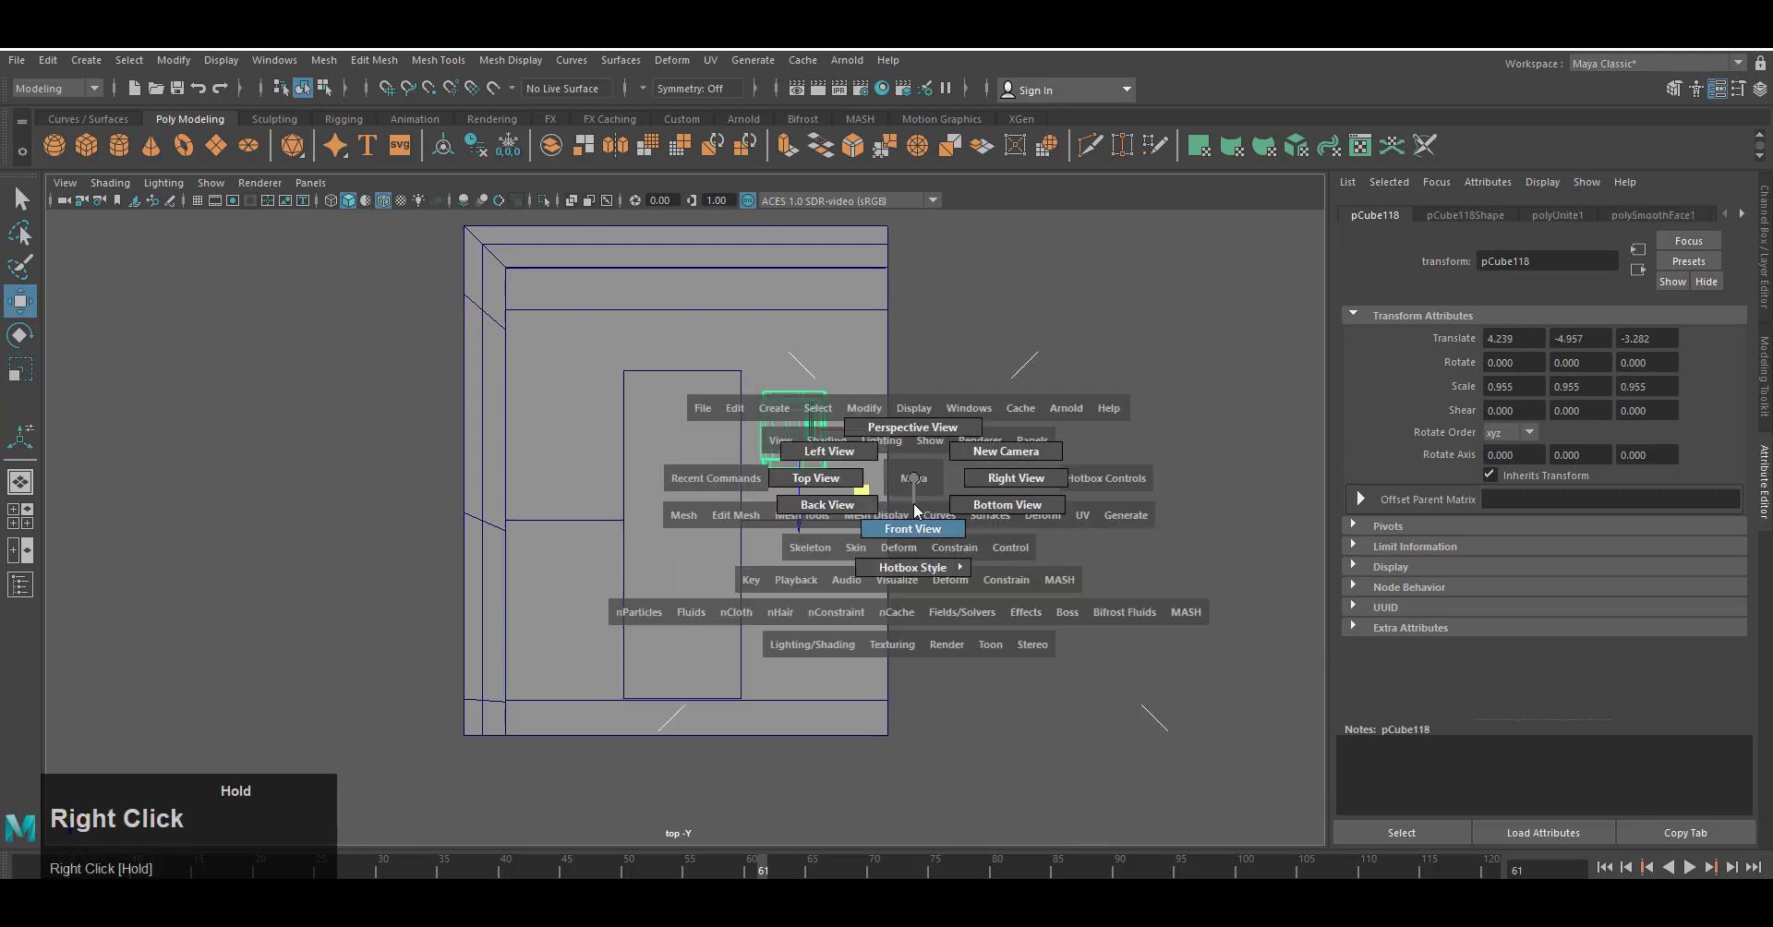
pyautogui.scroll(-3, 738, 378)
pyautogui.click(637, 377)
pyautogui.moveTo(615, 277); pyautogui.dragTo(613, 312)
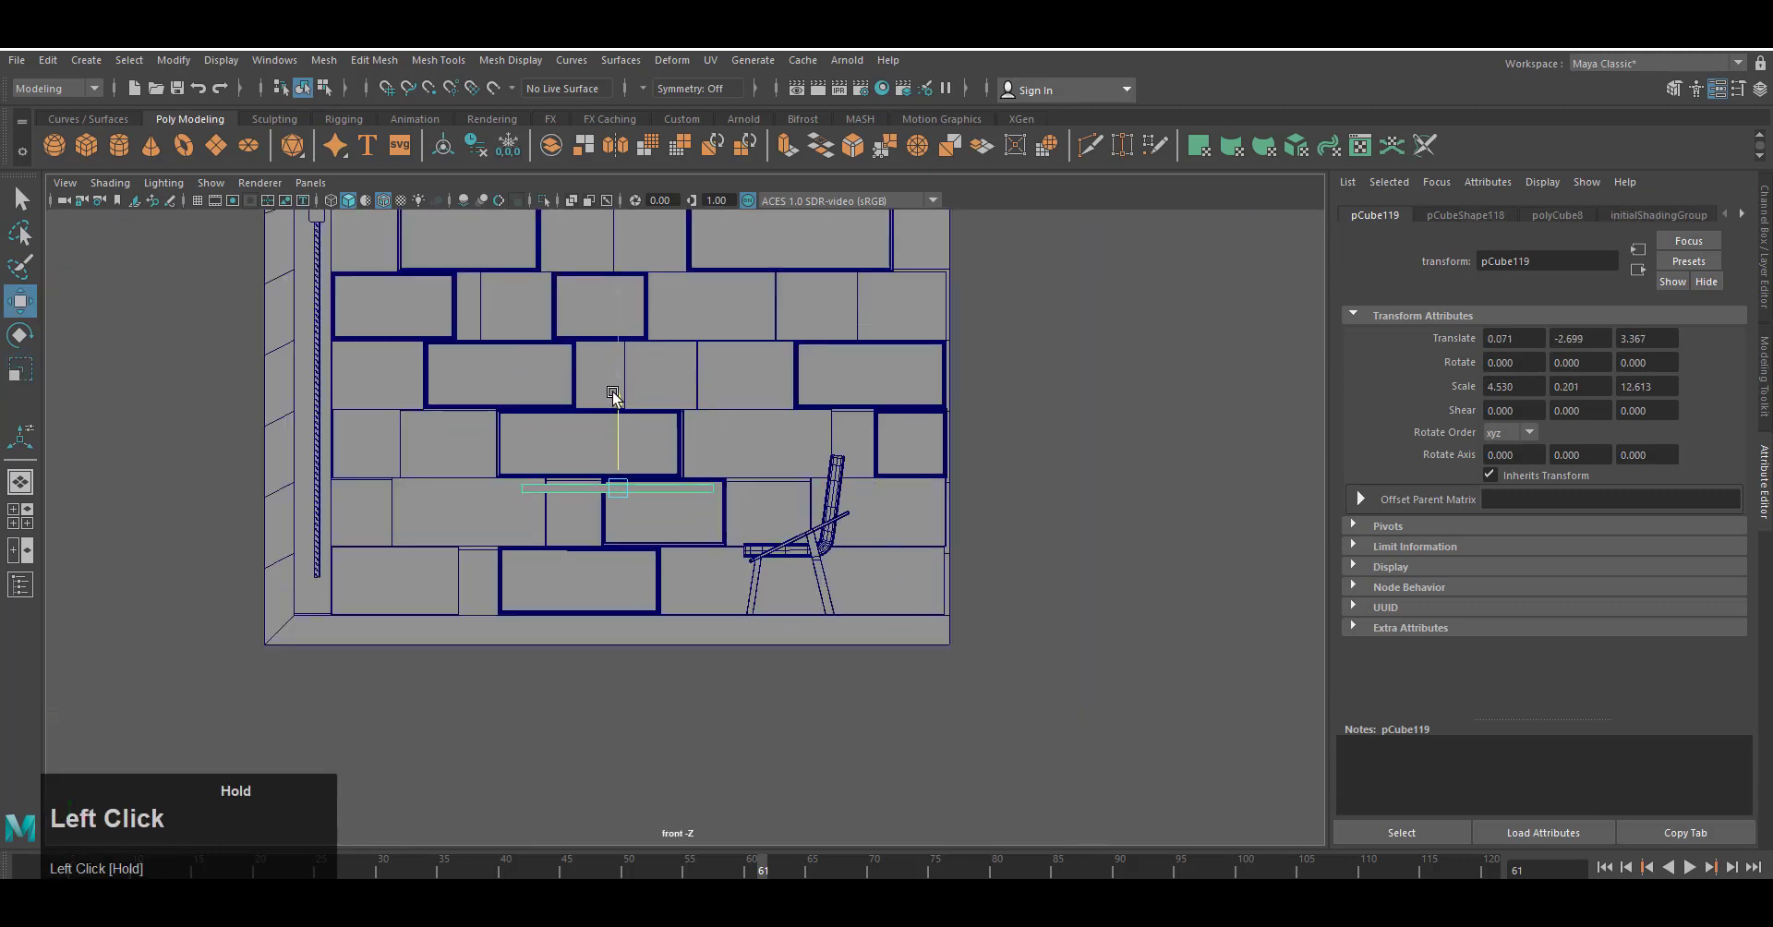
# Bevel the slab's vertical corner edges with fraction 0.5, 6 segments and a depth of about 0.733.
pyautogui.press('space')
pyautogui.moveTo(903, 423); pyautogui.dragTo(903, 395, button='right')
pyautogui.scroll(3, 817, 670)
pyautogui.keyDown('alt'); pyautogui.moveTo(739, 688); pyautogui.dragTo(885, 616, button='middle'); pyautogui.keyUp('alt')
pyautogui.scroll(1, 772, 628)
pyautogui.moveTo(752, 649); pyautogui.dragTo(751, 621, button='right')
pyautogui.click(709, 723)
pyautogui.keyDown('shift'); pyautogui.click(294, 595); pyautogui.keyUp('shift')
pyautogui.scroll(-3, 969, 679)
pyautogui.keyDown('alt'); pyautogui.moveTo(997, 681); pyautogui.dragTo(1046, 682); pyautogui.keyUp('alt')
pyautogui.scroll(3, 1056, 819)
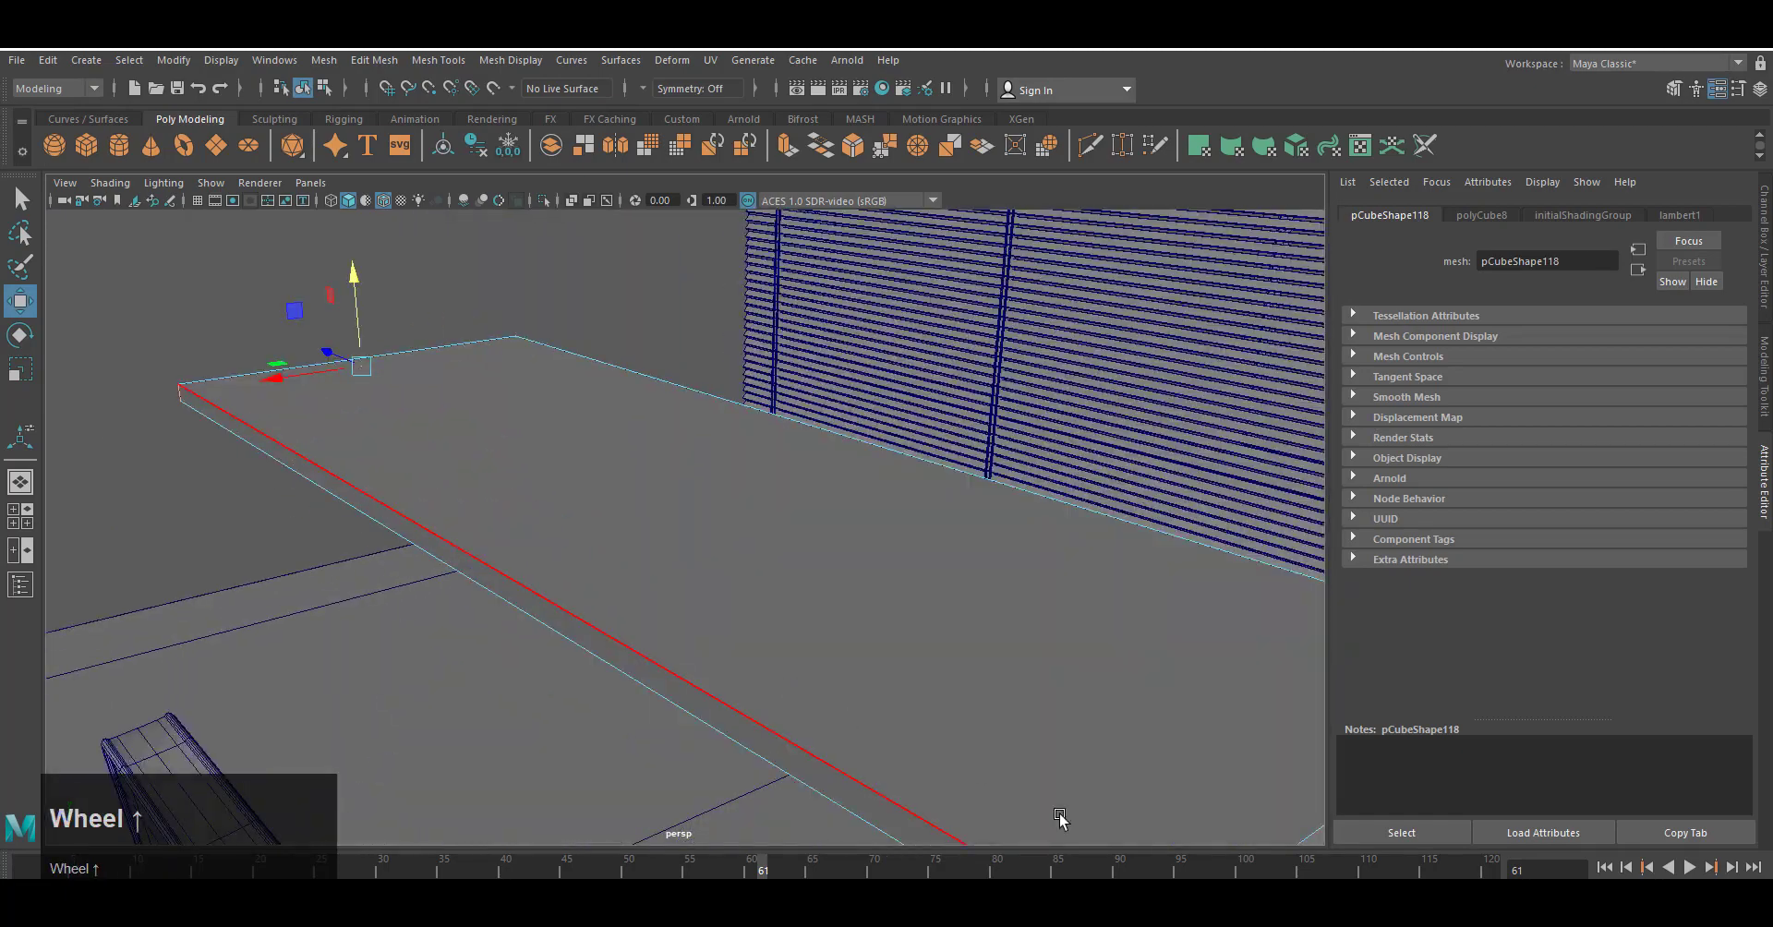
pyautogui.keyDown('alt'); pyautogui.moveTo(1056, 819); pyautogui.dragTo(1025, 631); pyautogui.keyUp('alt')
pyautogui.click(817, 150)
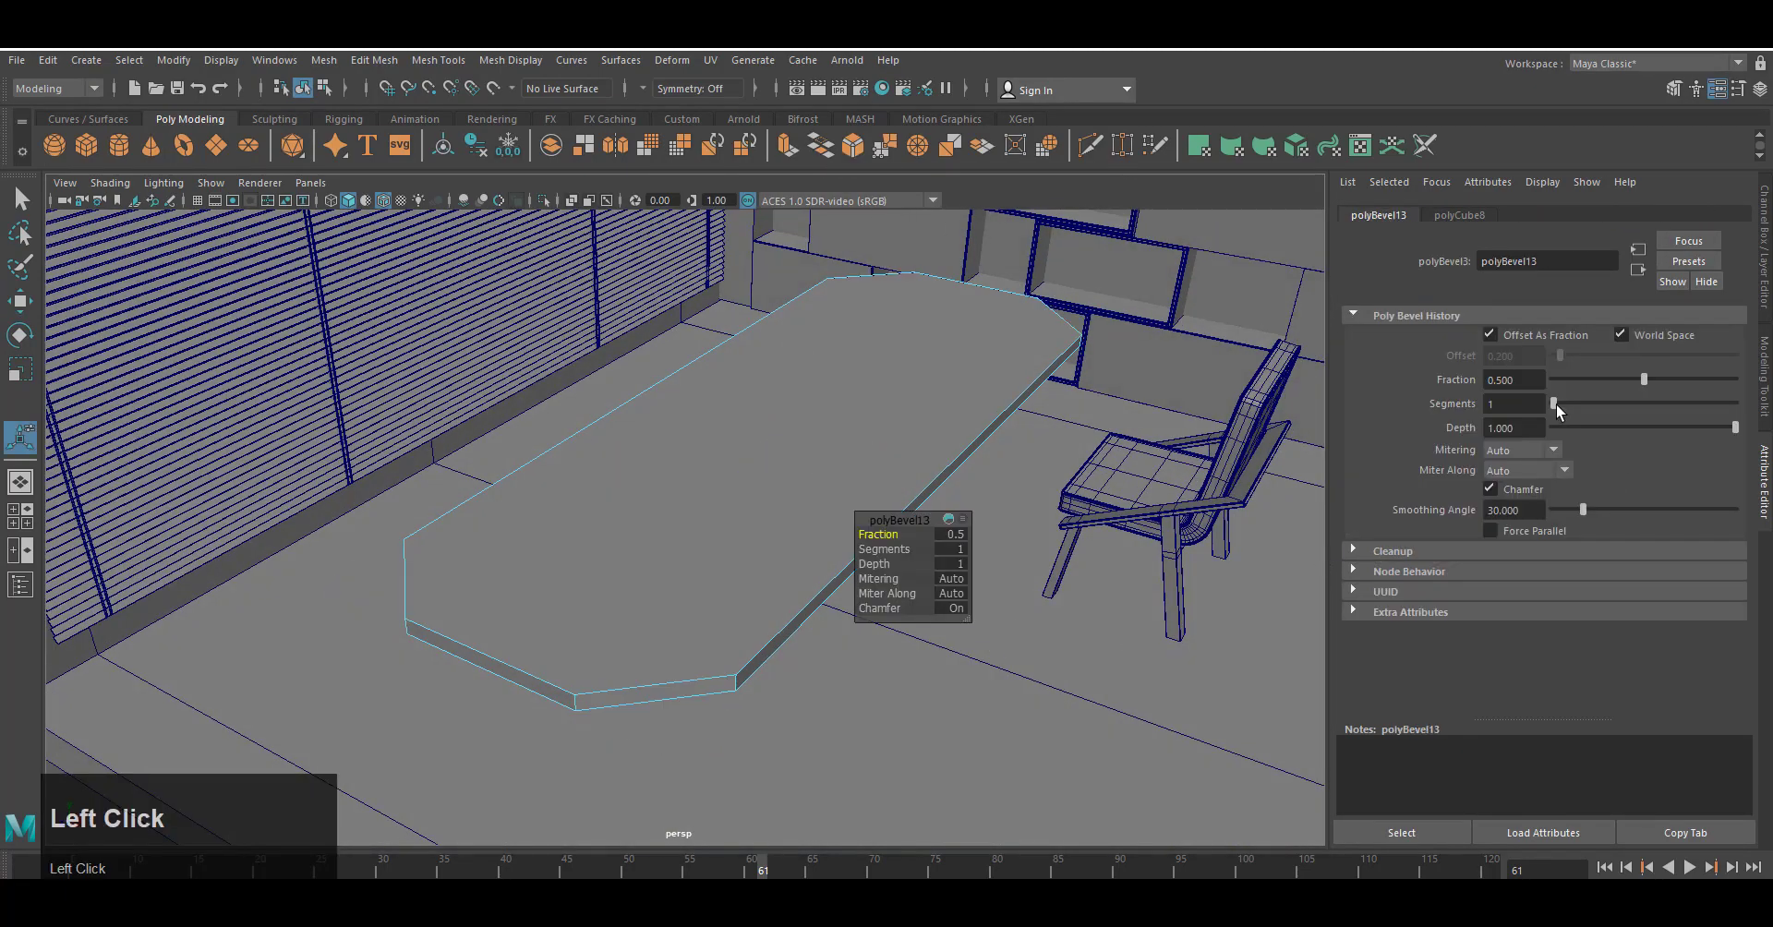
pyautogui.moveTo(1588, 403); pyautogui.dragTo(1697, 468)
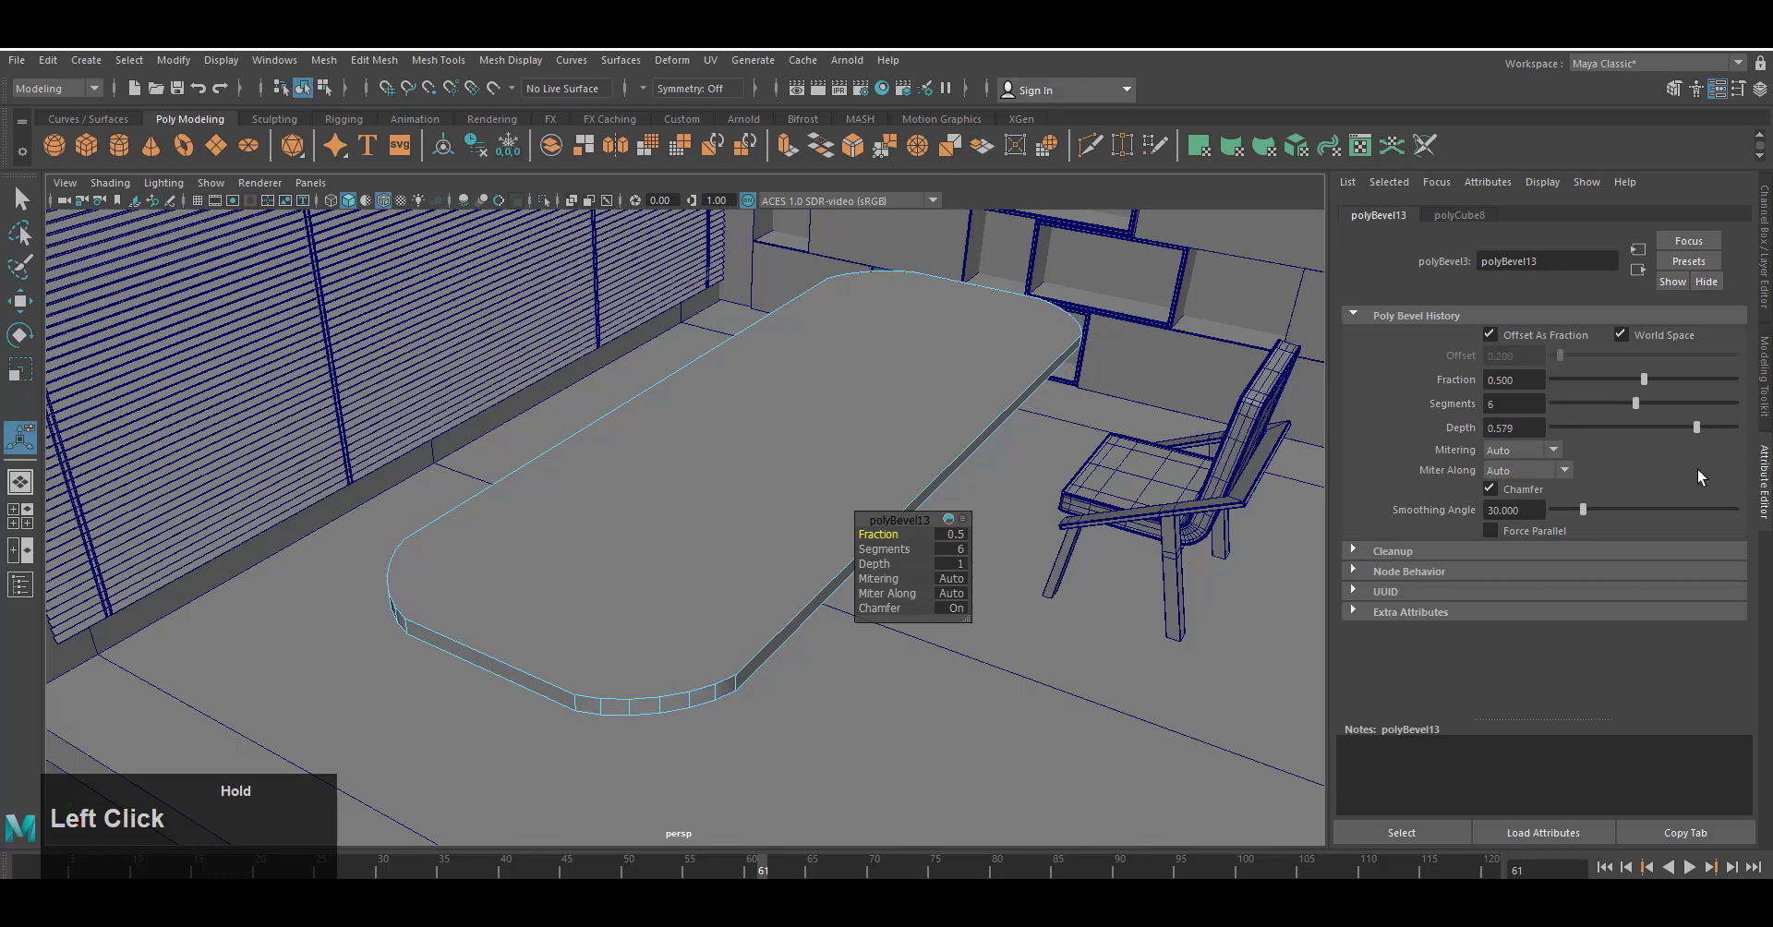
# In the top view, select the vertices of the slab's flat end away from the chair and adjust them slightly along Z.
pyautogui.moveTo(800, 456); pyautogui.dragTo(762, 456, button='right')
pyautogui.press('space')
pyautogui.moveTo(943, 547); pyautogui.dragTo(842, 551, button='right')
pyautogui.scroll(2, 738, 517)
pyautogui.keyDown('alt'); pyautogui.moveTo(769, 549); pyautogui.dragTo(787, 472, button='middle'); pyautogui.keyUp('alt')
pyautogui.scroll(3, 753, 650)
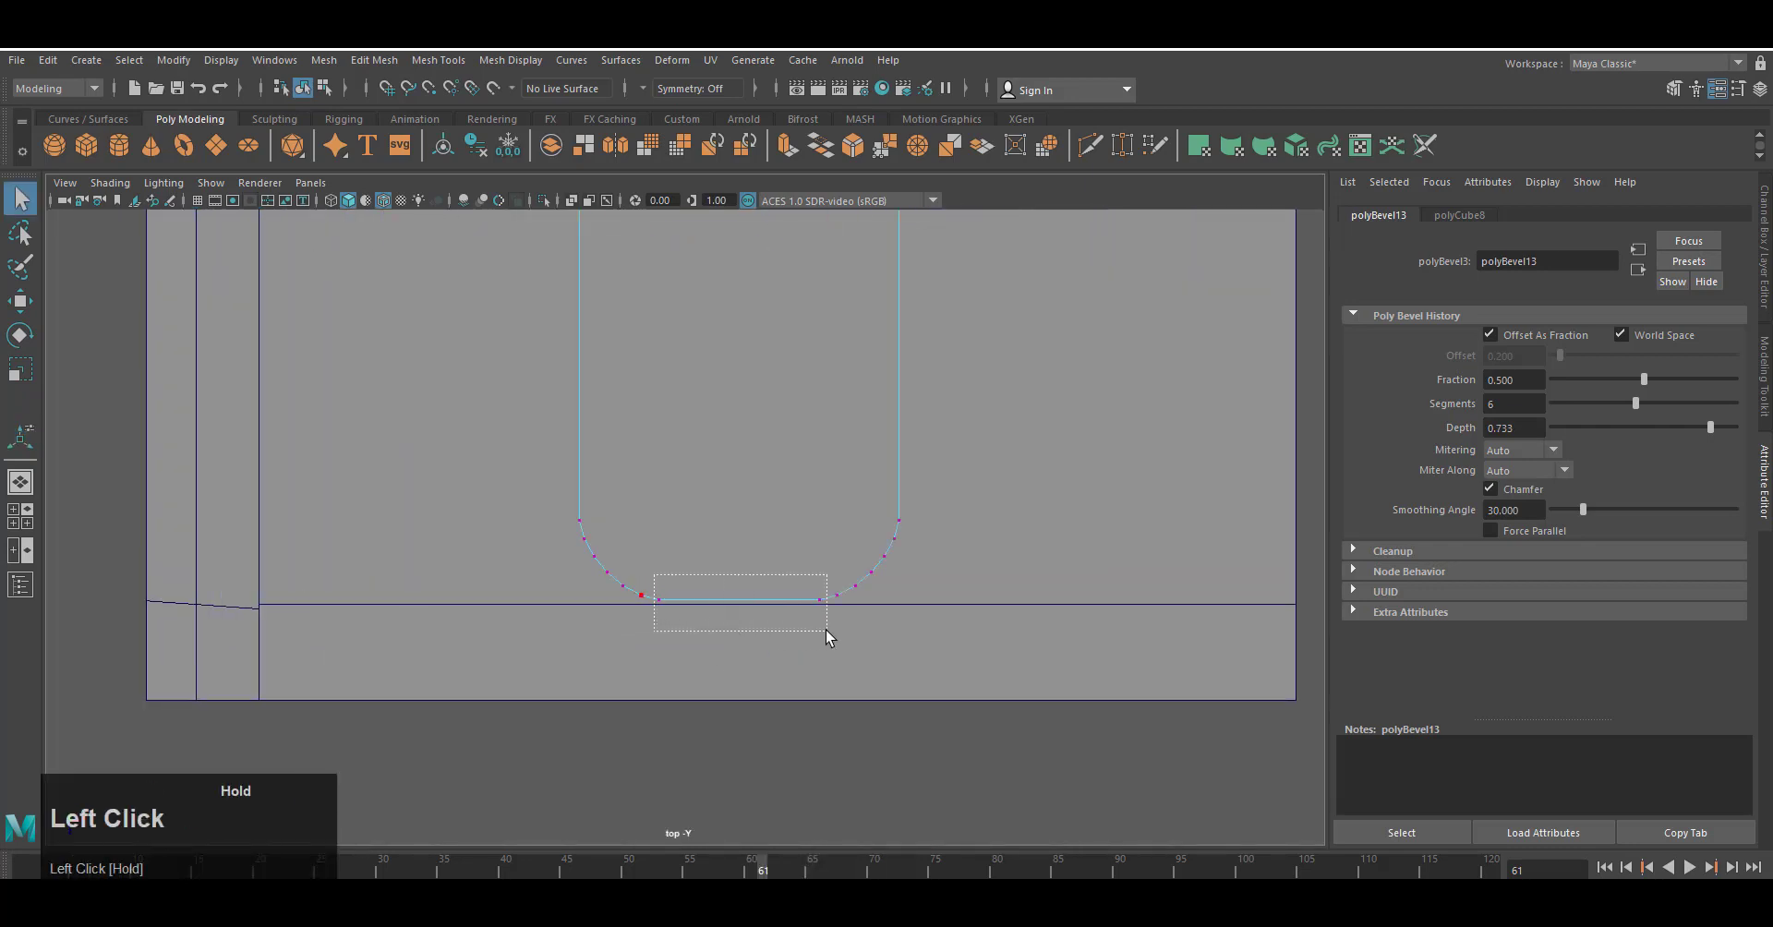
pyautogui.moveTo(826, 629); pyautogui.dragTo(826, 632)
pyautogui.scroll(3, 826, 646)
pyautogui.press('w')
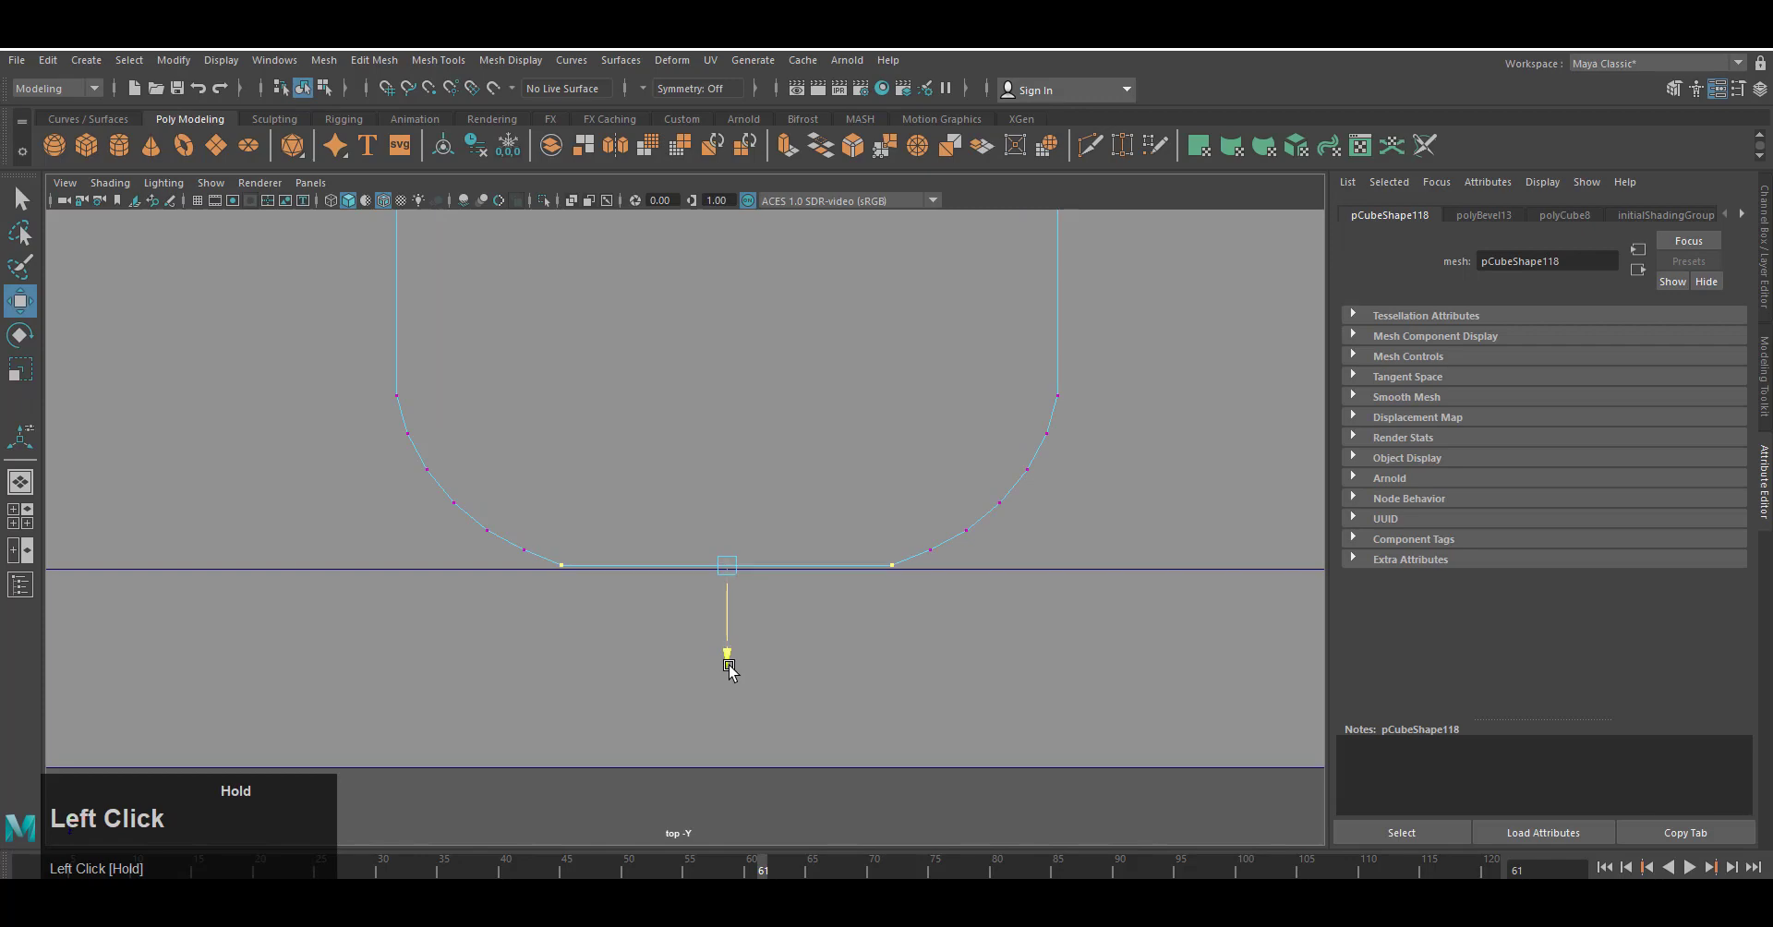
pyautogui.moveTo(728, 666); pyautogui.dragTo(728, 670)
# Adjust the flat-end vertices at the slab's opposite end, near the chair, slightly along Z.
pyautogui.scroll(-4, 831, 372)
pyautogui.keyDown('alt'); pyautogui.moveTo(693, 350); pyautogui.dragTo(683, 637, button='middle'); pyautogui.keyUp('alt')
pyautogui.scroll(2, 680, 638)
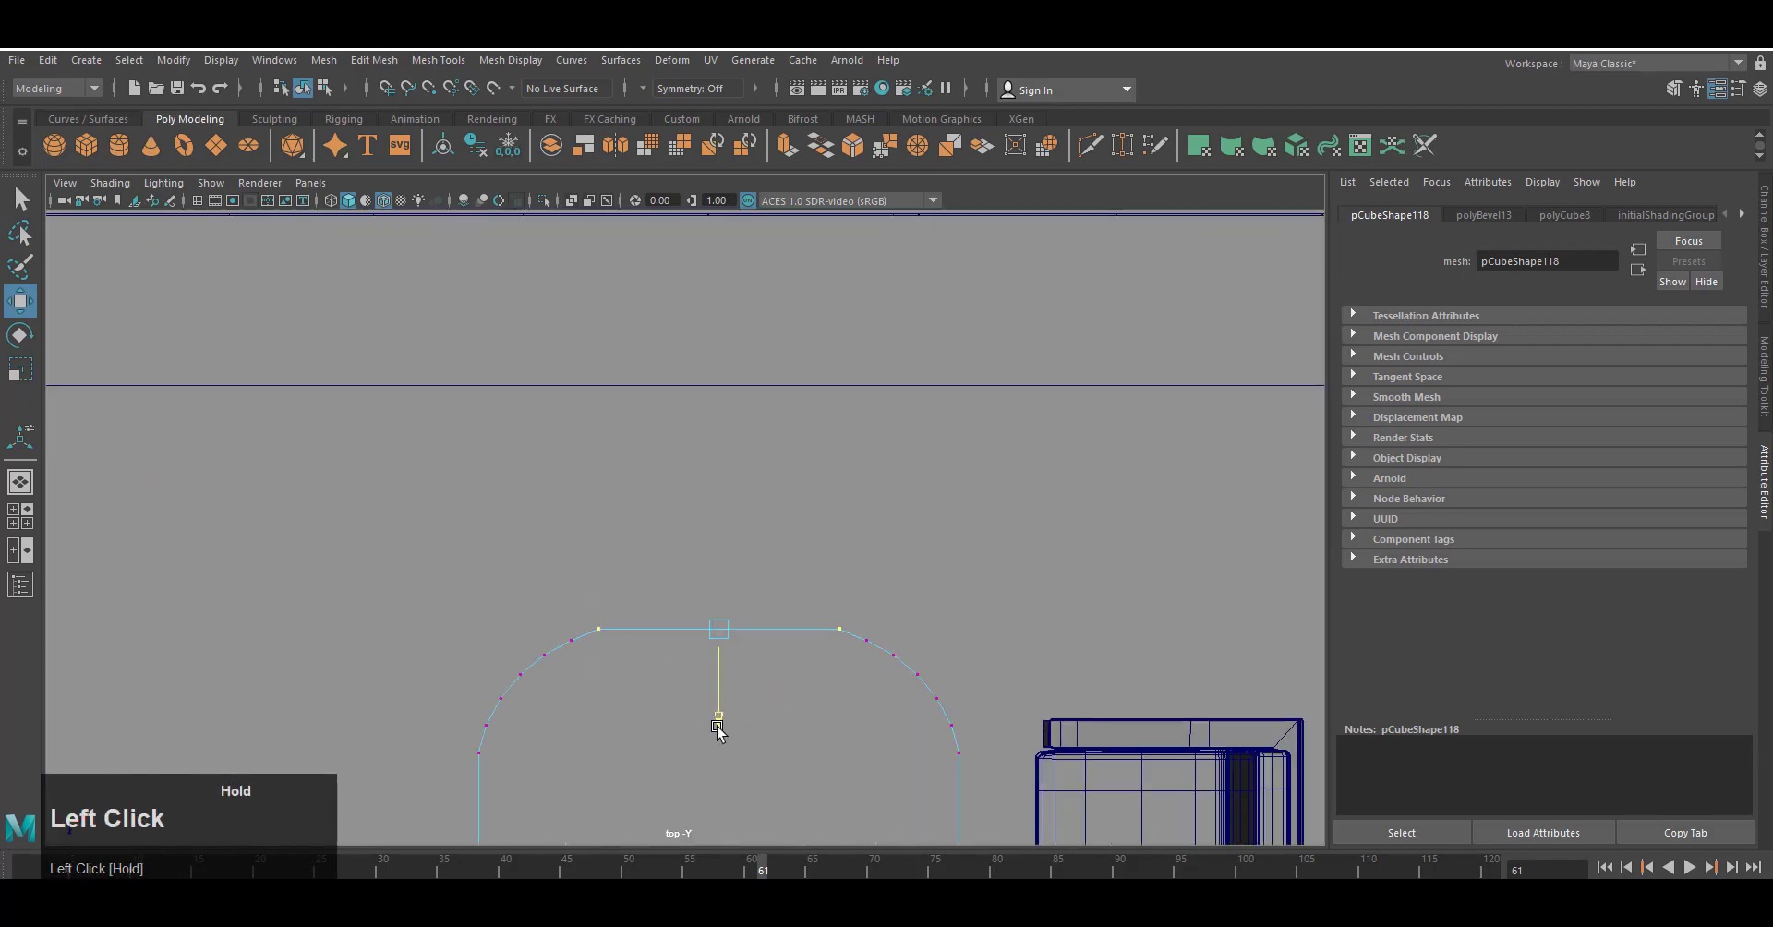
pyautogui.moveTo(718, 727); pyautogui.dragTo(719, 723)
# Select the slab's top face in the perspective view, raise it slightly and scale it outward so the sides flare.
pyautogui.moveTo(844, 505); pyautogui.dragTo(960, 469, button='right')
pyautogui.press('space')
pyautogui.keyDown('alt'); pyautogui.moveTo(924, 646); pyautogui.dragTo(667, 727); pyautogui.keyUp('alt')
pyautogui.moveTo(727, 464); pyautogui.dragTo(727, 406, button='right')
pyautogui.click(754, 667)
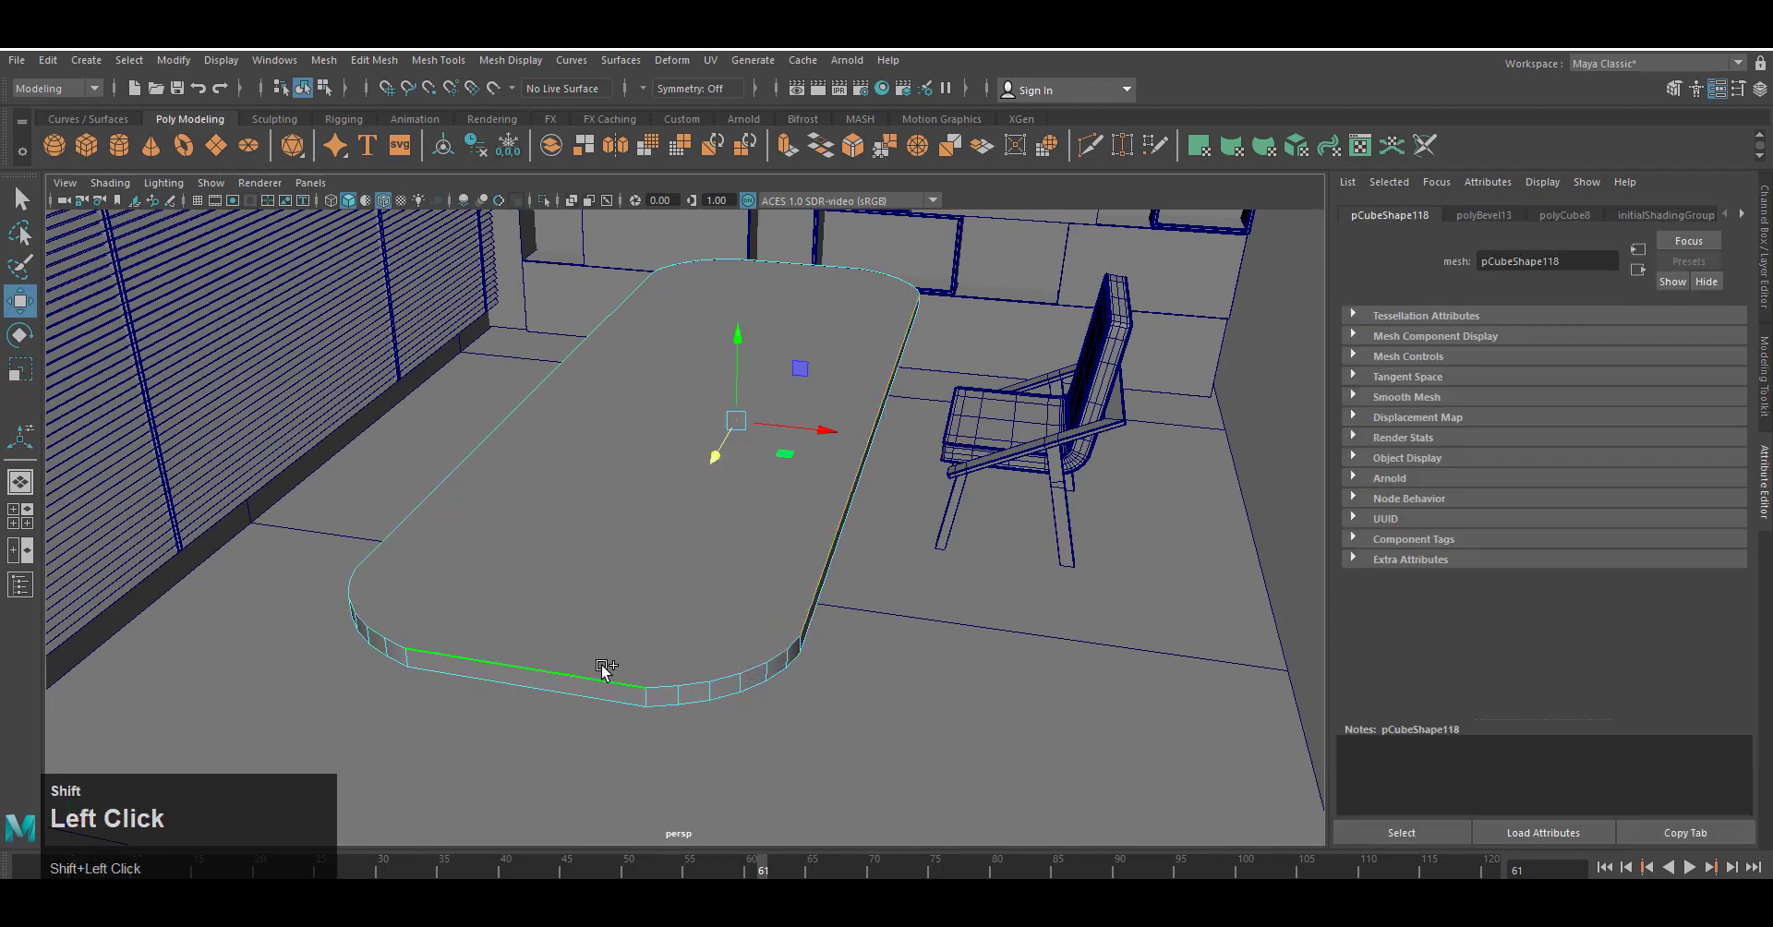
pyautogui.click(695, 569)
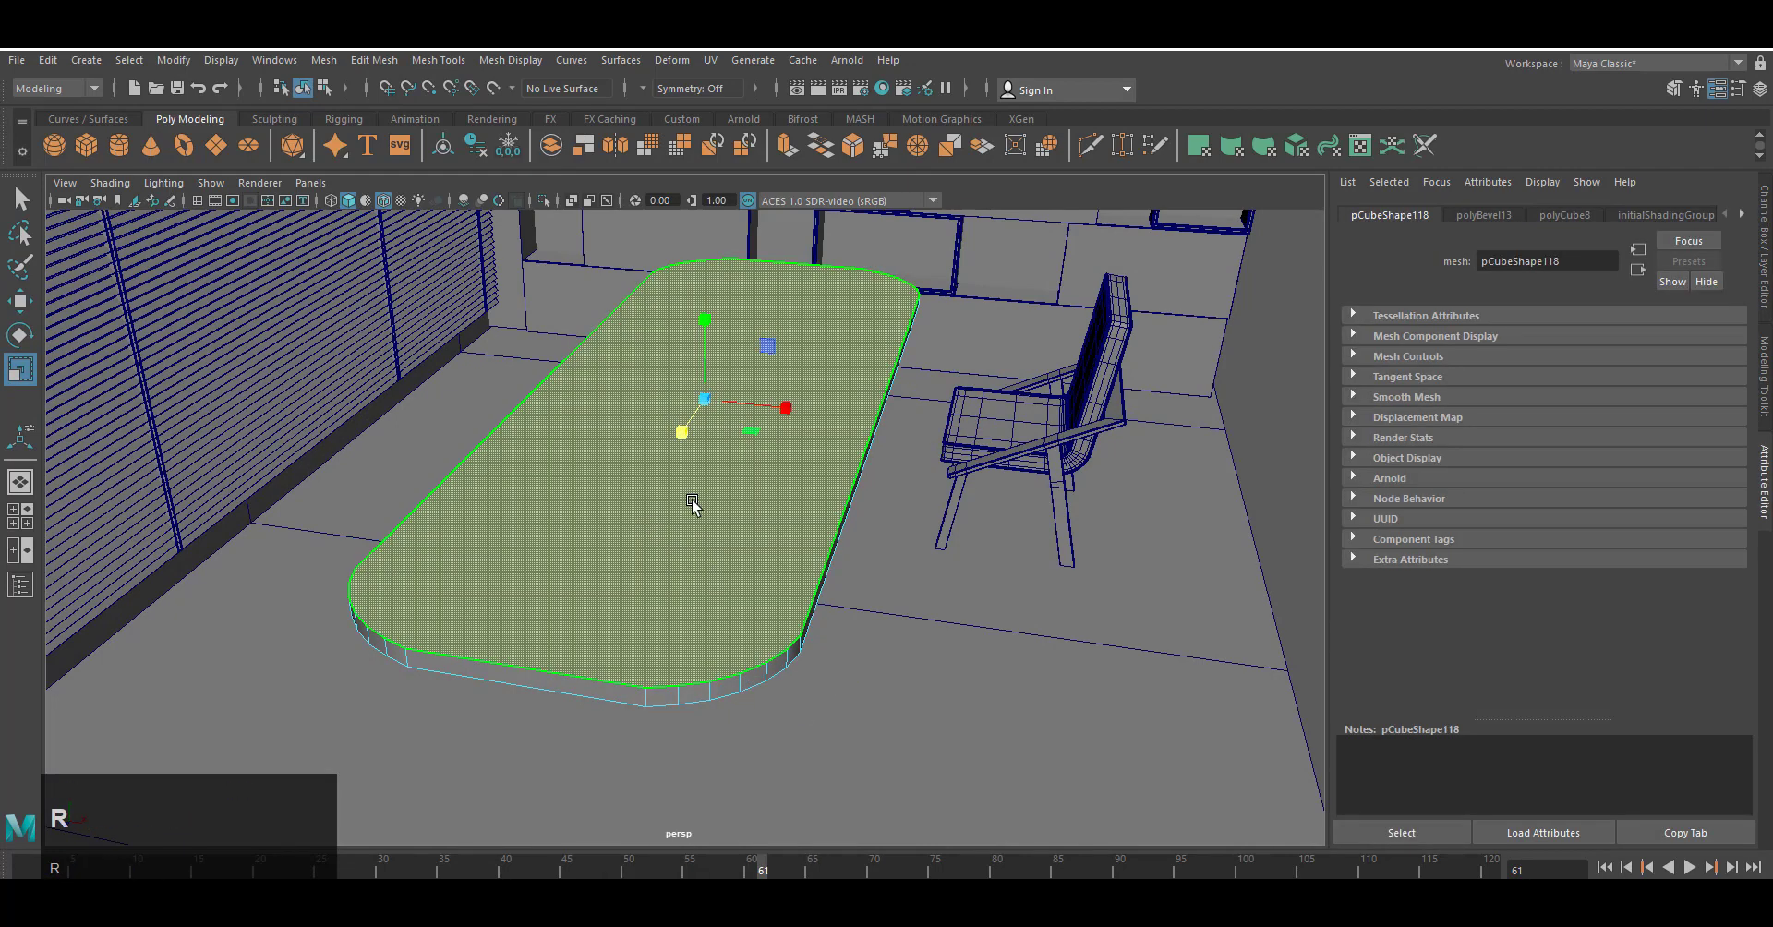
pyautogui.moveTo(705, 400); pyautogui.dragTo(717, 406)
pyautogui.moveTo(705, 342); pyautogui.dragTo(706, 336)
pyautogui.keyDown('alt'); pyautogui.moveTo(784, 572); pyautogui.dragTo(768, 505); pyautogui.keyUp('alt')
pyautogui.press('r')
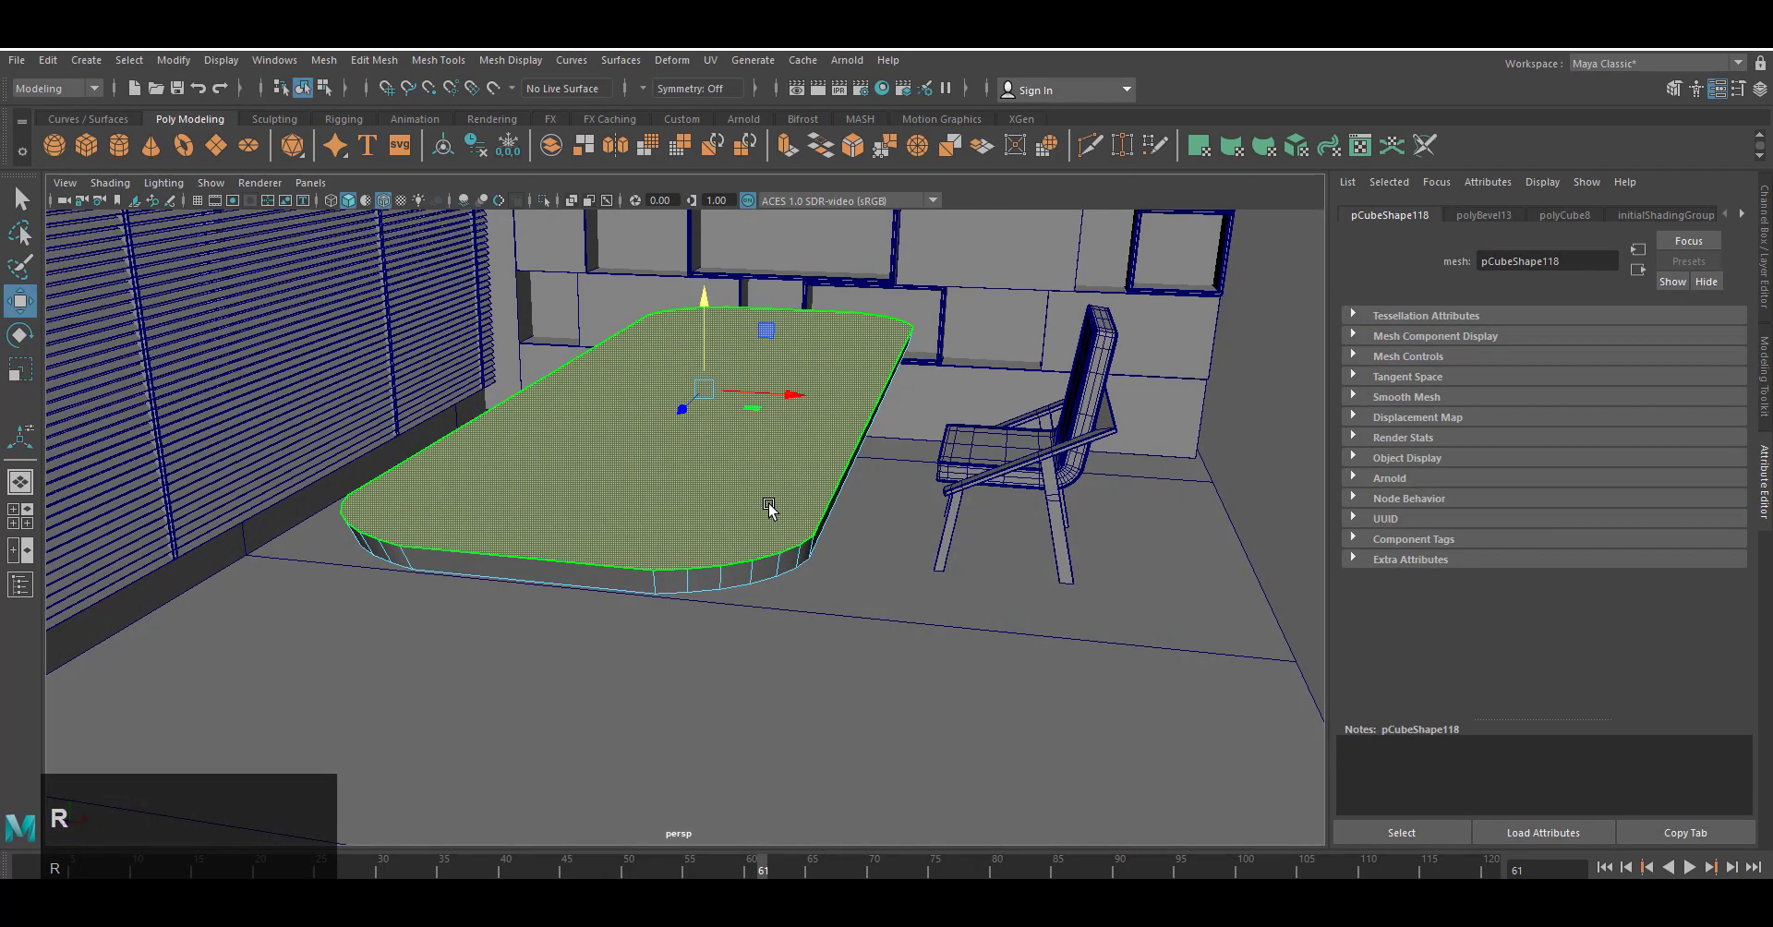
pyautogui.moveTo(705, 389); pyautogui.dragTo(720, 391)
# Extrude the flared top face upward by about 0.109, bevel its border with fraction 0.5 and return to object mode.
pyautogui.hotkey('ctrl', 'e')
pyautogui.moveTo(705, 310); pyautogui.dragTo(707, 314)
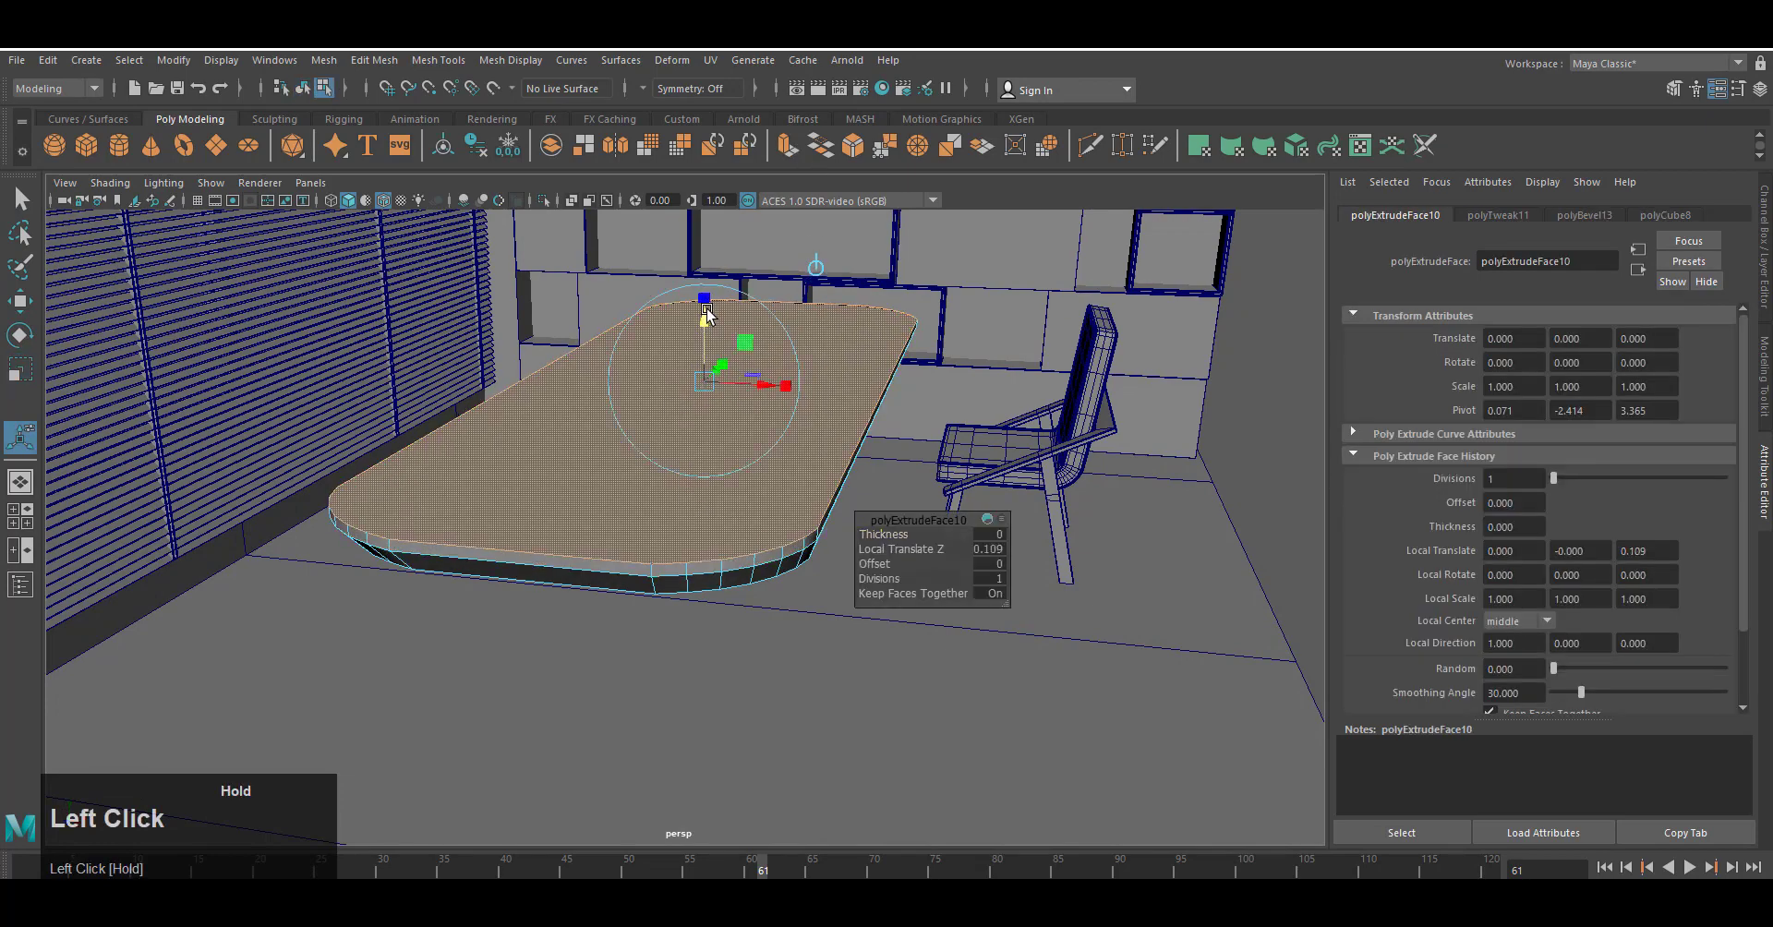
pyautogui.keyDown('alt'); pyautogui.moveTo(706, 314); pyautogui.dragTo(617, 612, button='right'); pyautogui.keyUp('alt')
pyautogui.keyDown('alt'); pyautogui.moveTo(616, 612); pyautogui.dragTo(667, 646); pyautogui.keyUp('alt')
pyautogui.hotkey('ctrl', 'b')
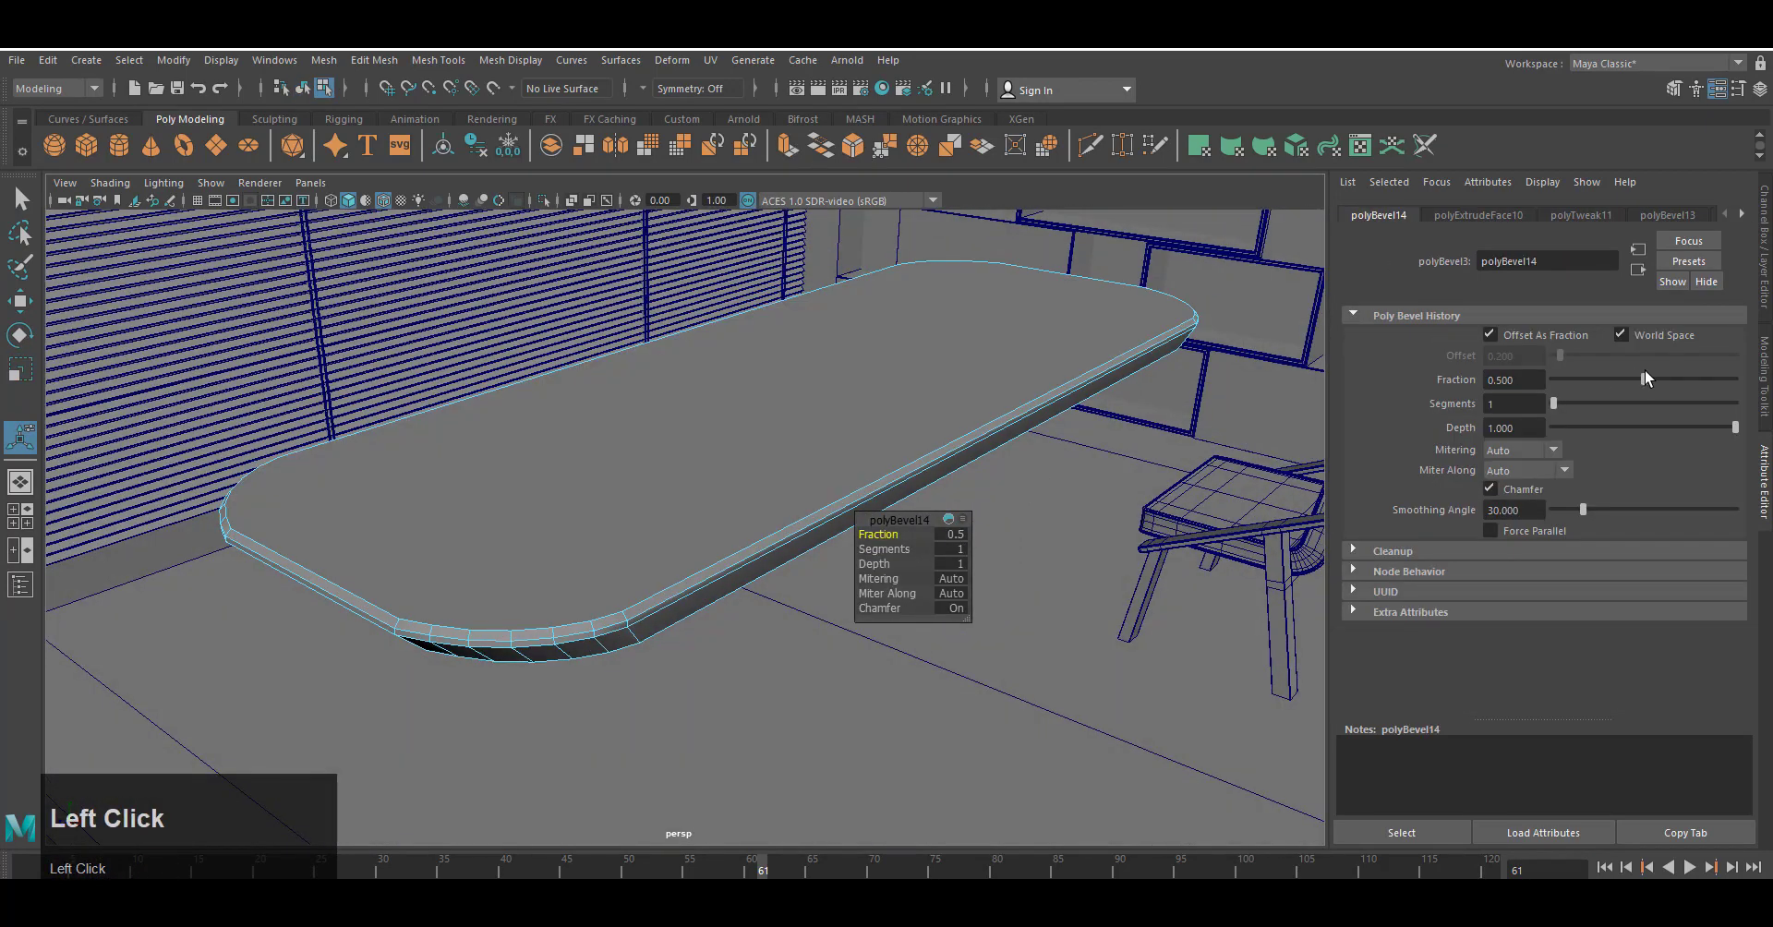
pyautogui.moveTo(1552, 404); pyautogui.dragTo(1551, 409)
pyautogui.moveTo(879, 364); pyautogui.dragTo(923, 338, button='right')
pyautogui.scroll(-5, 960, 518)
pyautogui.click(1007, 741)
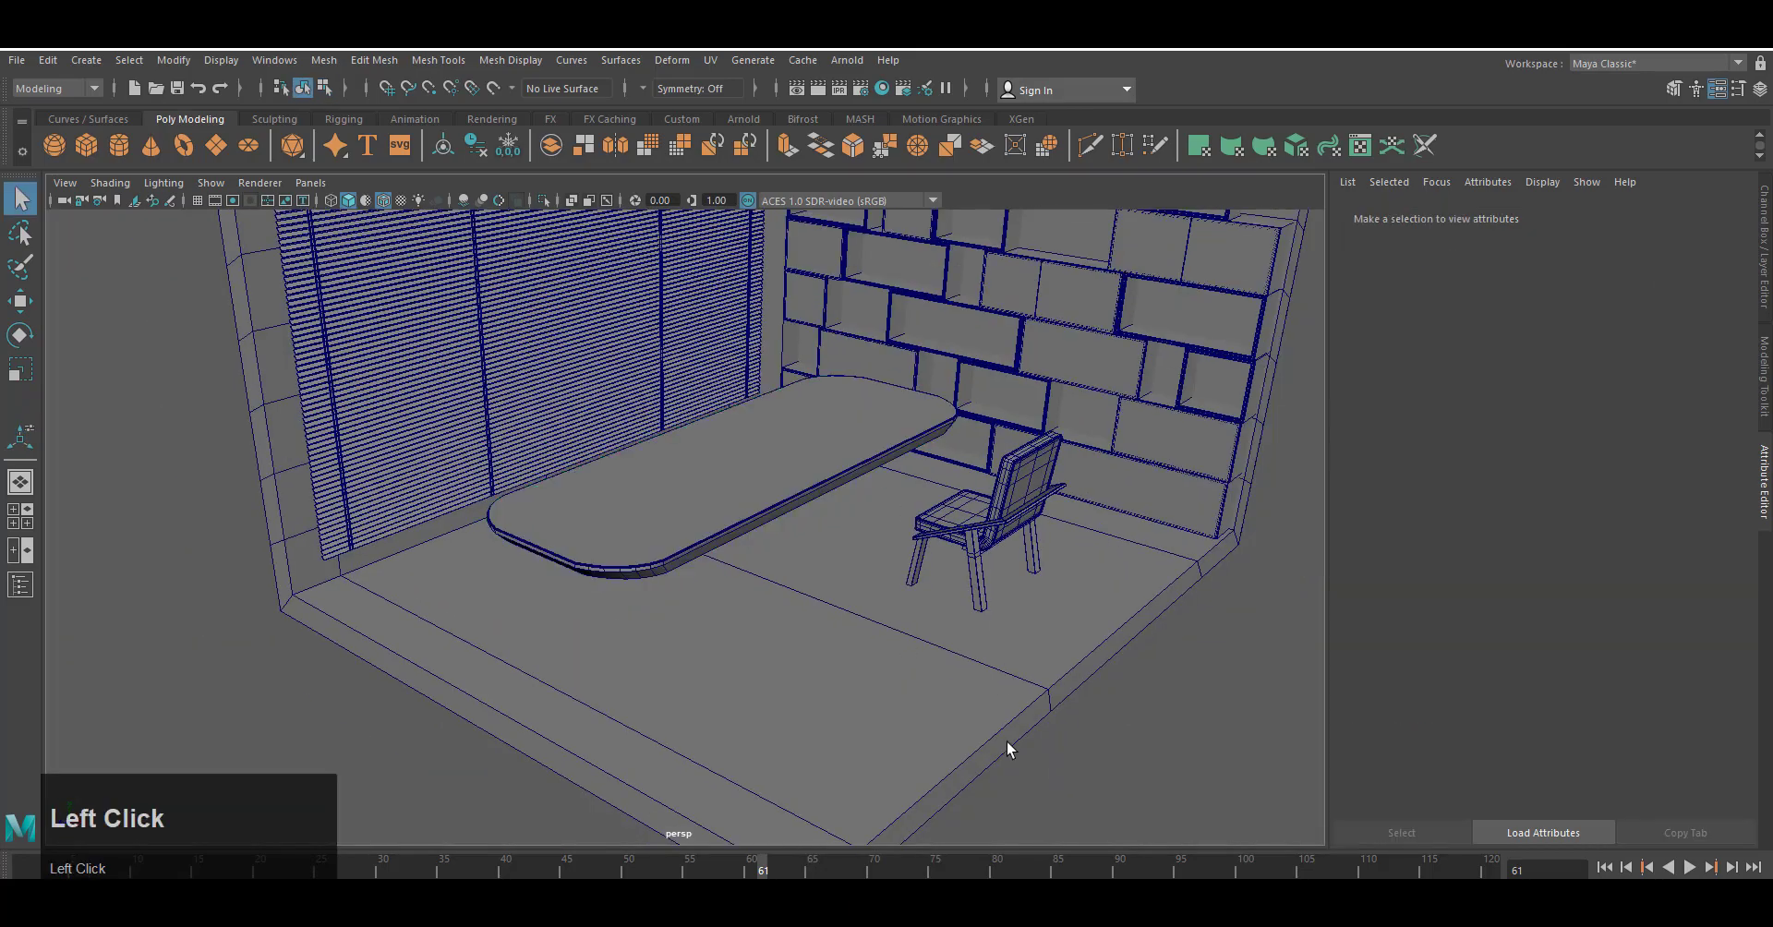
# Hide the wireframe overlay, select the slab's top face with the bevelled face loop along its rim, and scale the selection.
pyautogui.keyDown('alt'); pyautogui.moveTo(1007, 741); pyautogui.dragTo(817, 679); pyautogui.keyUp('alt')
pyautogui.click(383, 200)
pyautogui.keyDown('alt'); pyautogui.moveTo(544, 498); pyautogui.dragTo(628, 581); pyautogui.keyUp('alt')
pyautogui.keyDown('alt'); pyautogui.moveTo(628, 582); pyautogui.dragTo(557, 586, button='right'); pyautogui.keyUp('alt')
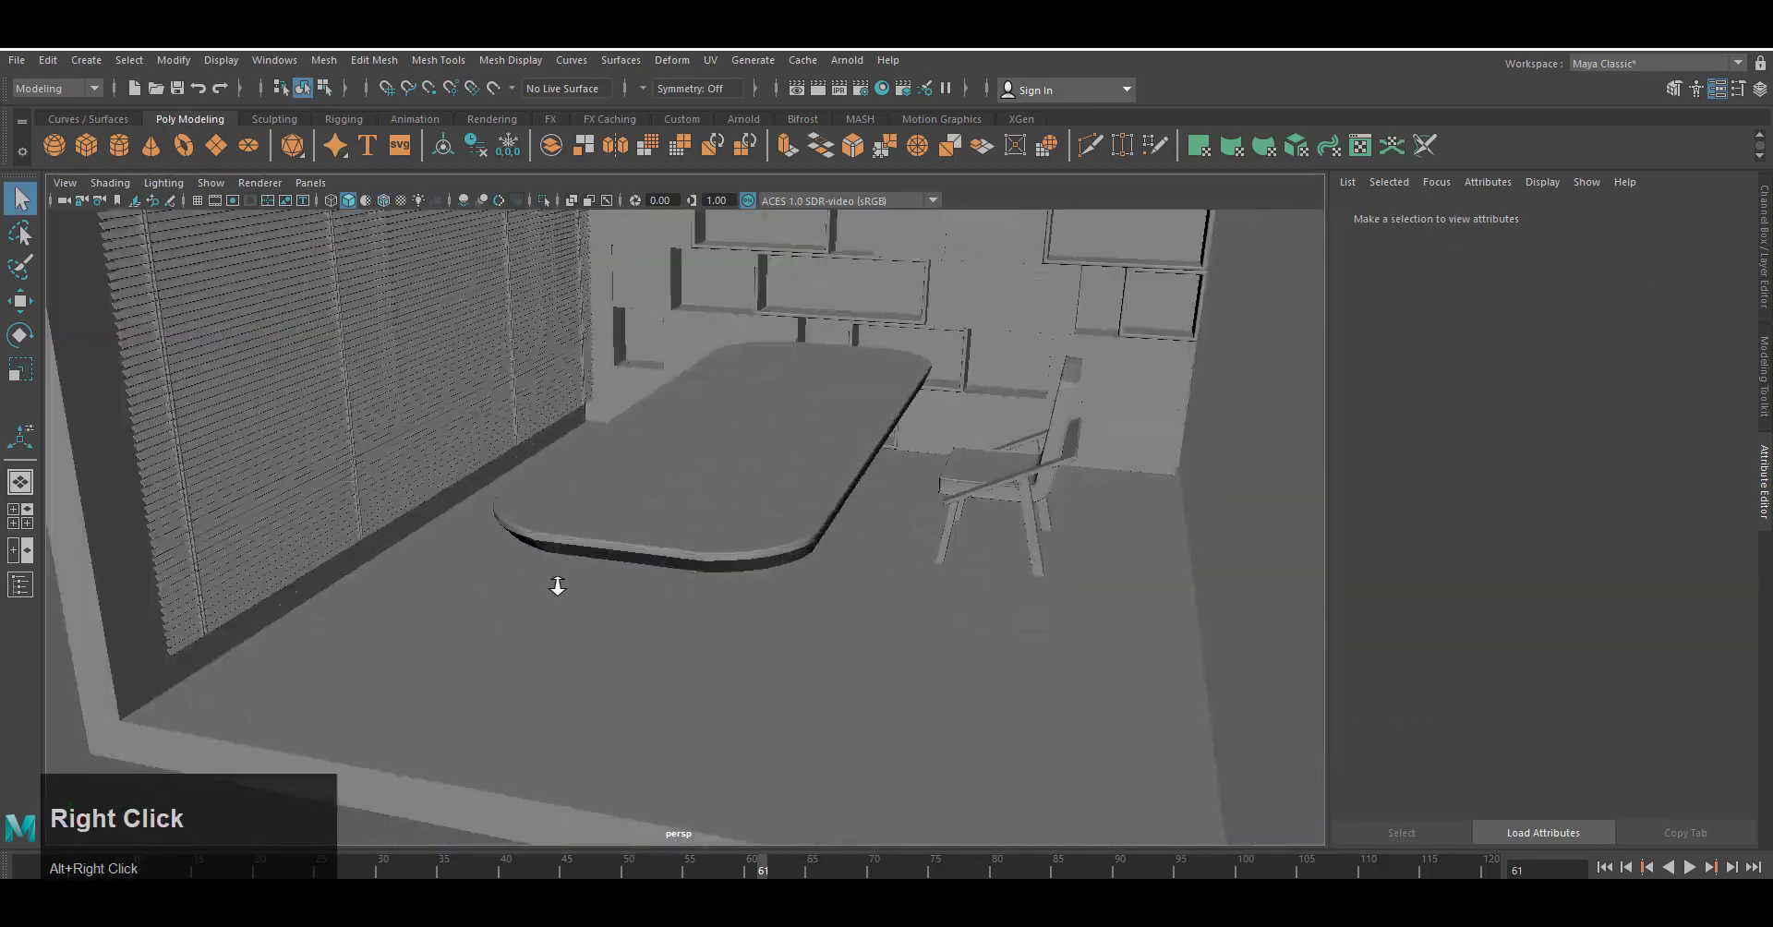
pyautogui.moveTo(858, 591)
pyautogui.keyDown('alt'); pyautogui.mouseDown()
pyautogui.moveTo(620, 605)
pyautogui.moveTo(700, 576)
pyautogui.moveTo(895, 562)
pyautogui.moveTo(831, 598)
pyautogui.moveTo(692, 591)
pyautogui.moveTo(744, 517)
pyautogui.moveTo(851, 558)
pyautogui.mouseUp(); pyautogui.keyUp('alt')
pyautogui.click(739, 459)
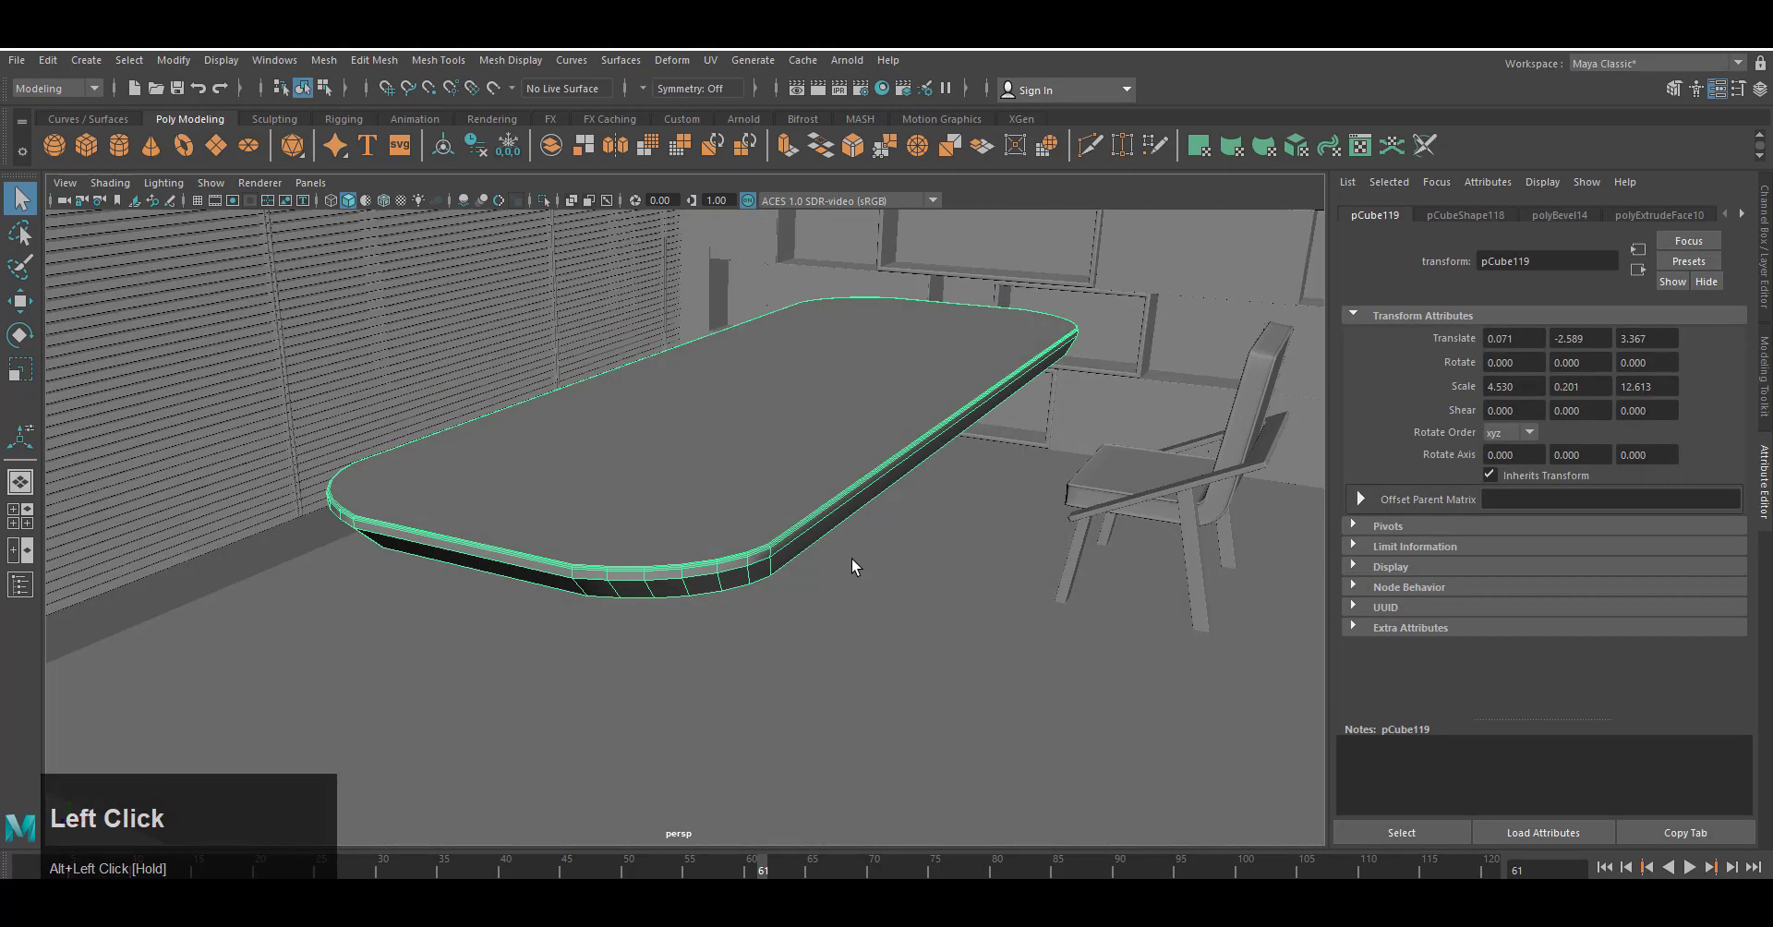
pyautogui.moveTo(807, 437); pyautogui.dragTo(809, 462, button='right')
pyautogui.keyDown('alt'); pyautogui.moveTo(706, 591); pyautogui.dragTo(768, 677, button='right'); pyautogui.keyUp('alt')
pyautogui.click(768, 677)
pyautogui.keyDown('shift'); pyautogui.click(990, 671); pyautogui.keyUp('shift')
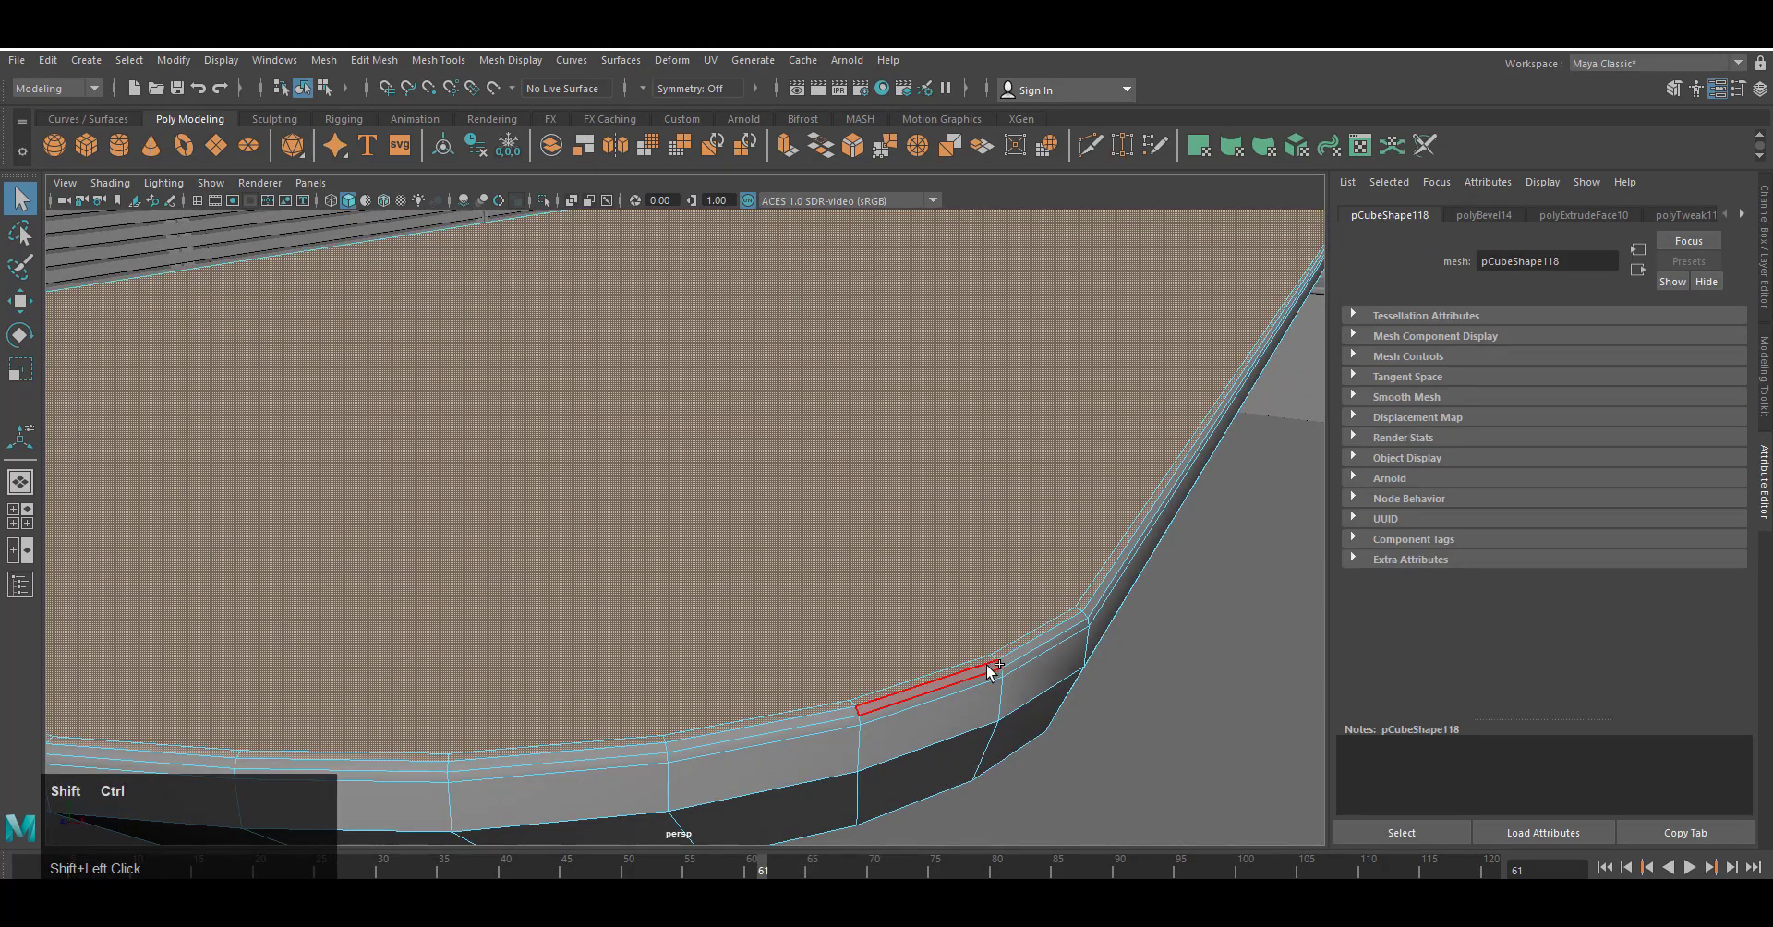
pyautogui.keyDown('alt'); pyautogui.moveTo(1003, 668); pyautogui.dragTo(747, 591, button='right'); pyautogui.keyUp('alt')
pyautogui.press('r')
pyautogui.keyDown('shift'); pyautogui.doubleClick(747, 589); pyautogui.keyUp('shift')
pyautogui.moveTo(928, 337); pyautogui.dragTo(998, 329)
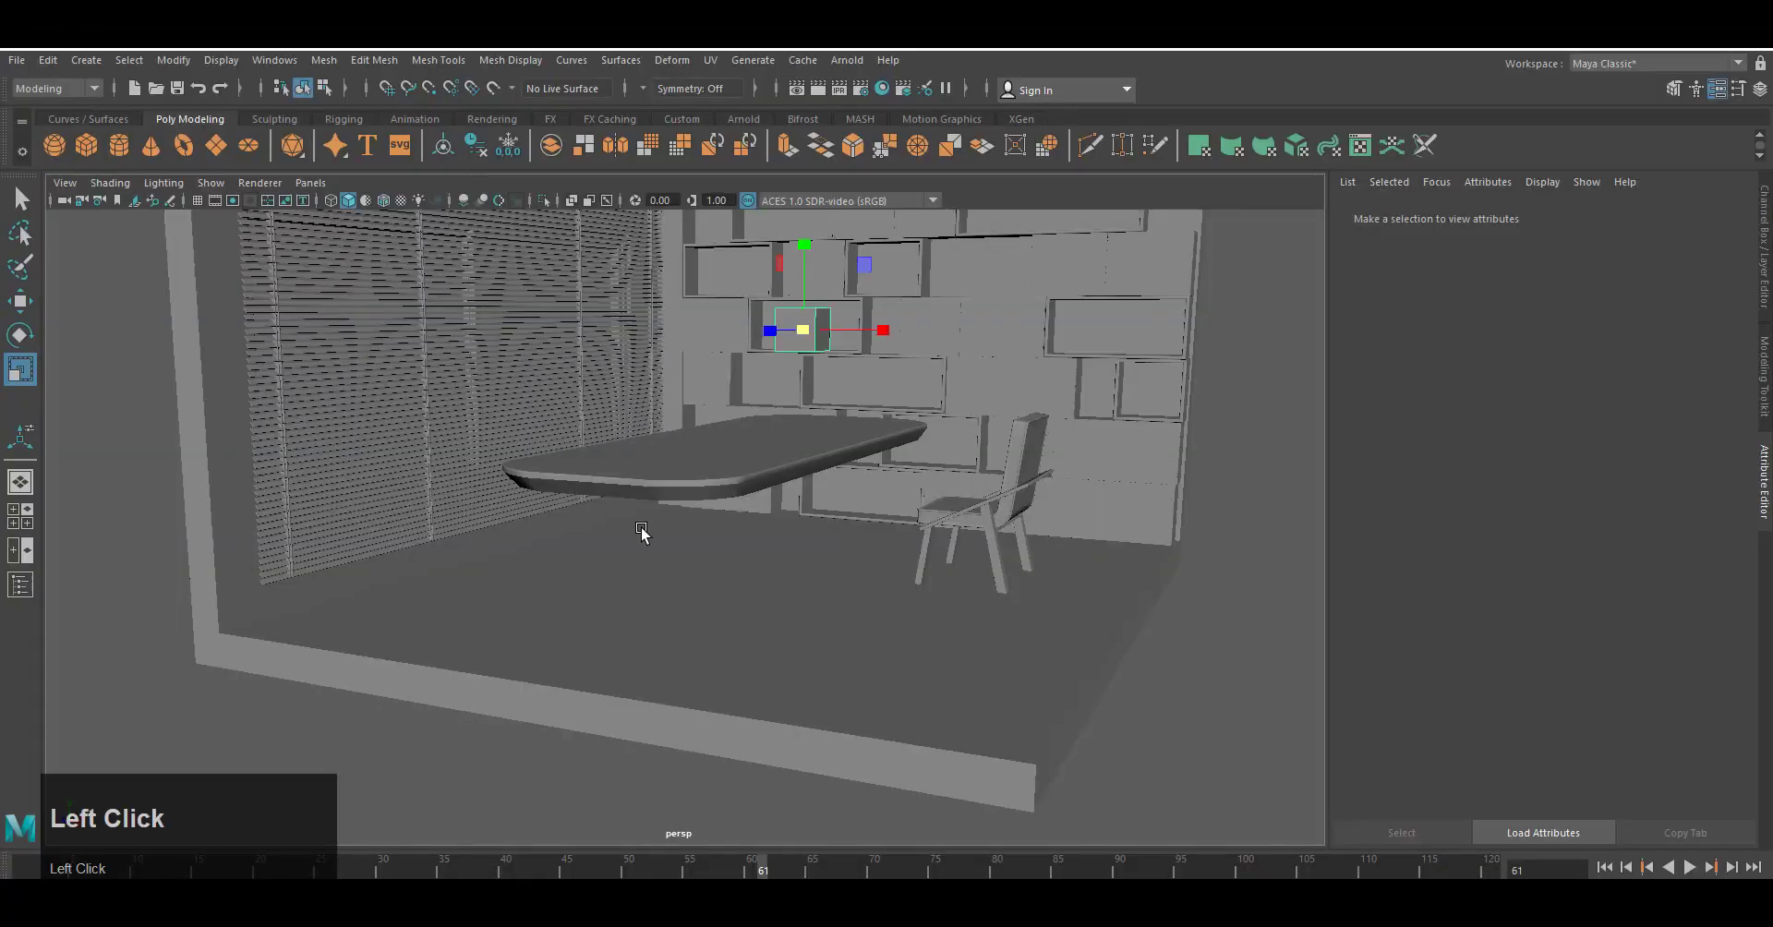
# Add a cube and lower it to Y -4.691 beneath the tabletop slab, checking its placement in the side view.
pyautogui.press('w')
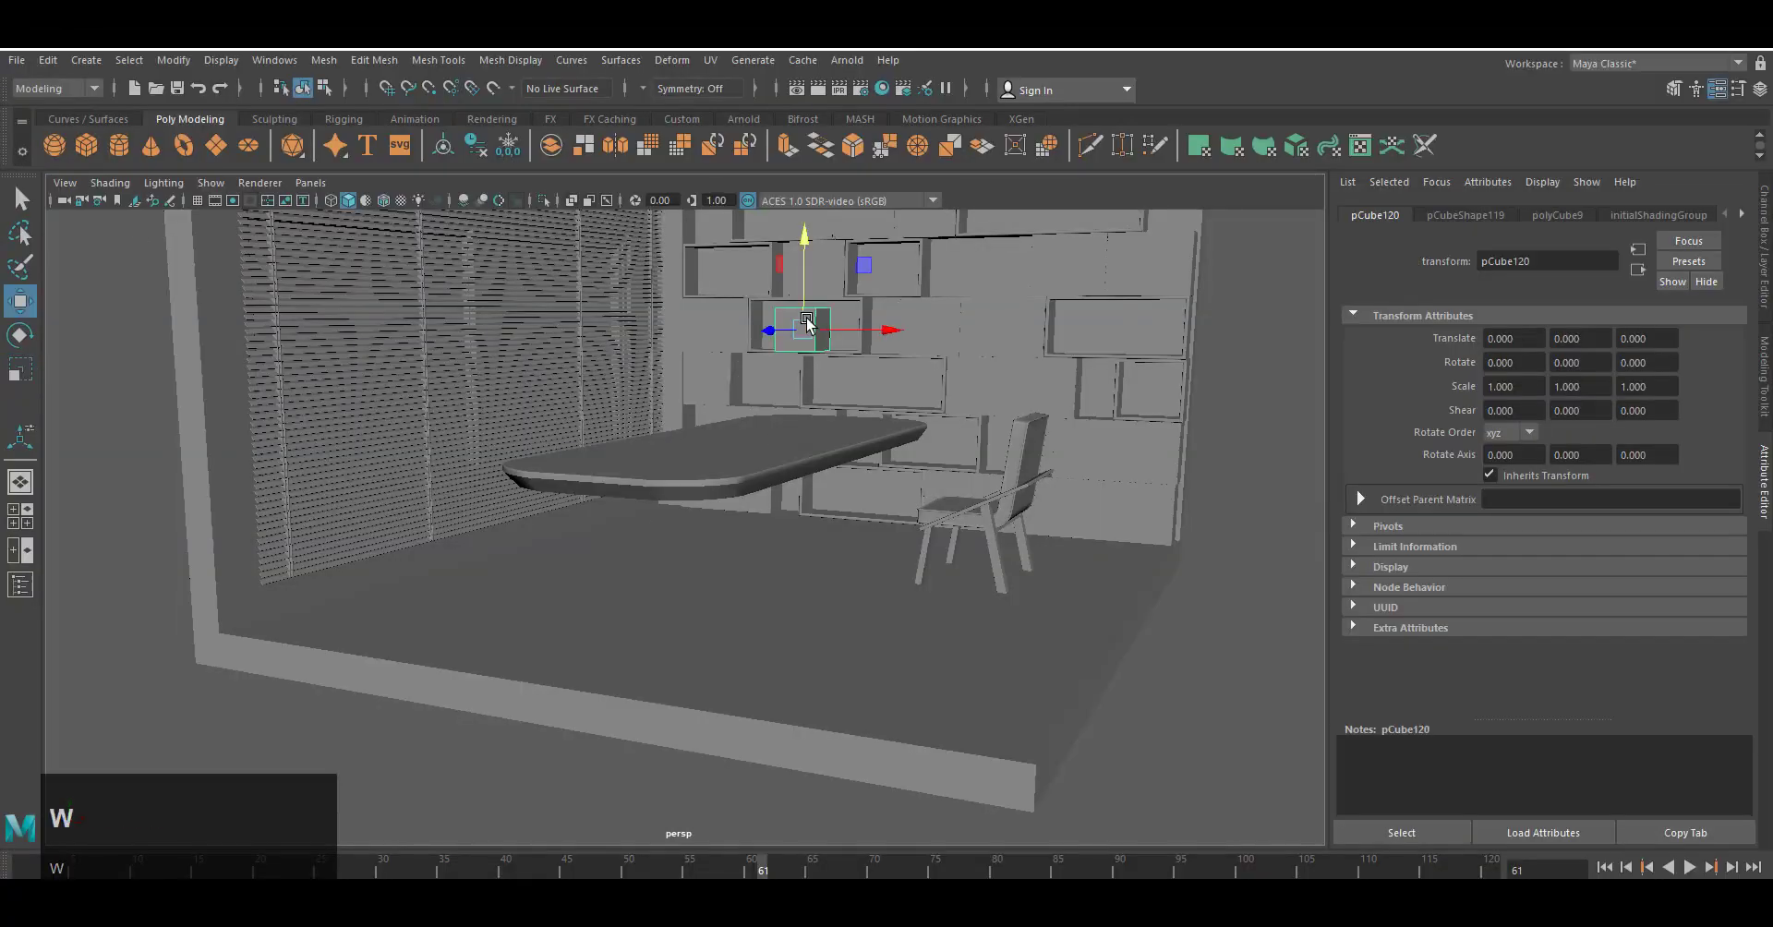
pyautogui.moveTo(803, 249); pyautogui.dragTo(807, 445)
pyautogui.press('space')
pyautogui.moveTo(837, 461); pyautogui.dragTo(908, 466, button='right')
pyautogui.scroll(3, 880, 683)
pyautogui.keyDown('alt'); pyautogui.moveTo(880, 684); pyautogui.dragTo(796, 472, button='middle'); pyautogui.keyUp('alt')
# In the front view with wireframe on shaded, scale the cube uniformly to 3.910 and centre it under the tabletop at X 0.061, Y -4.646.
pyautogui.press('space')
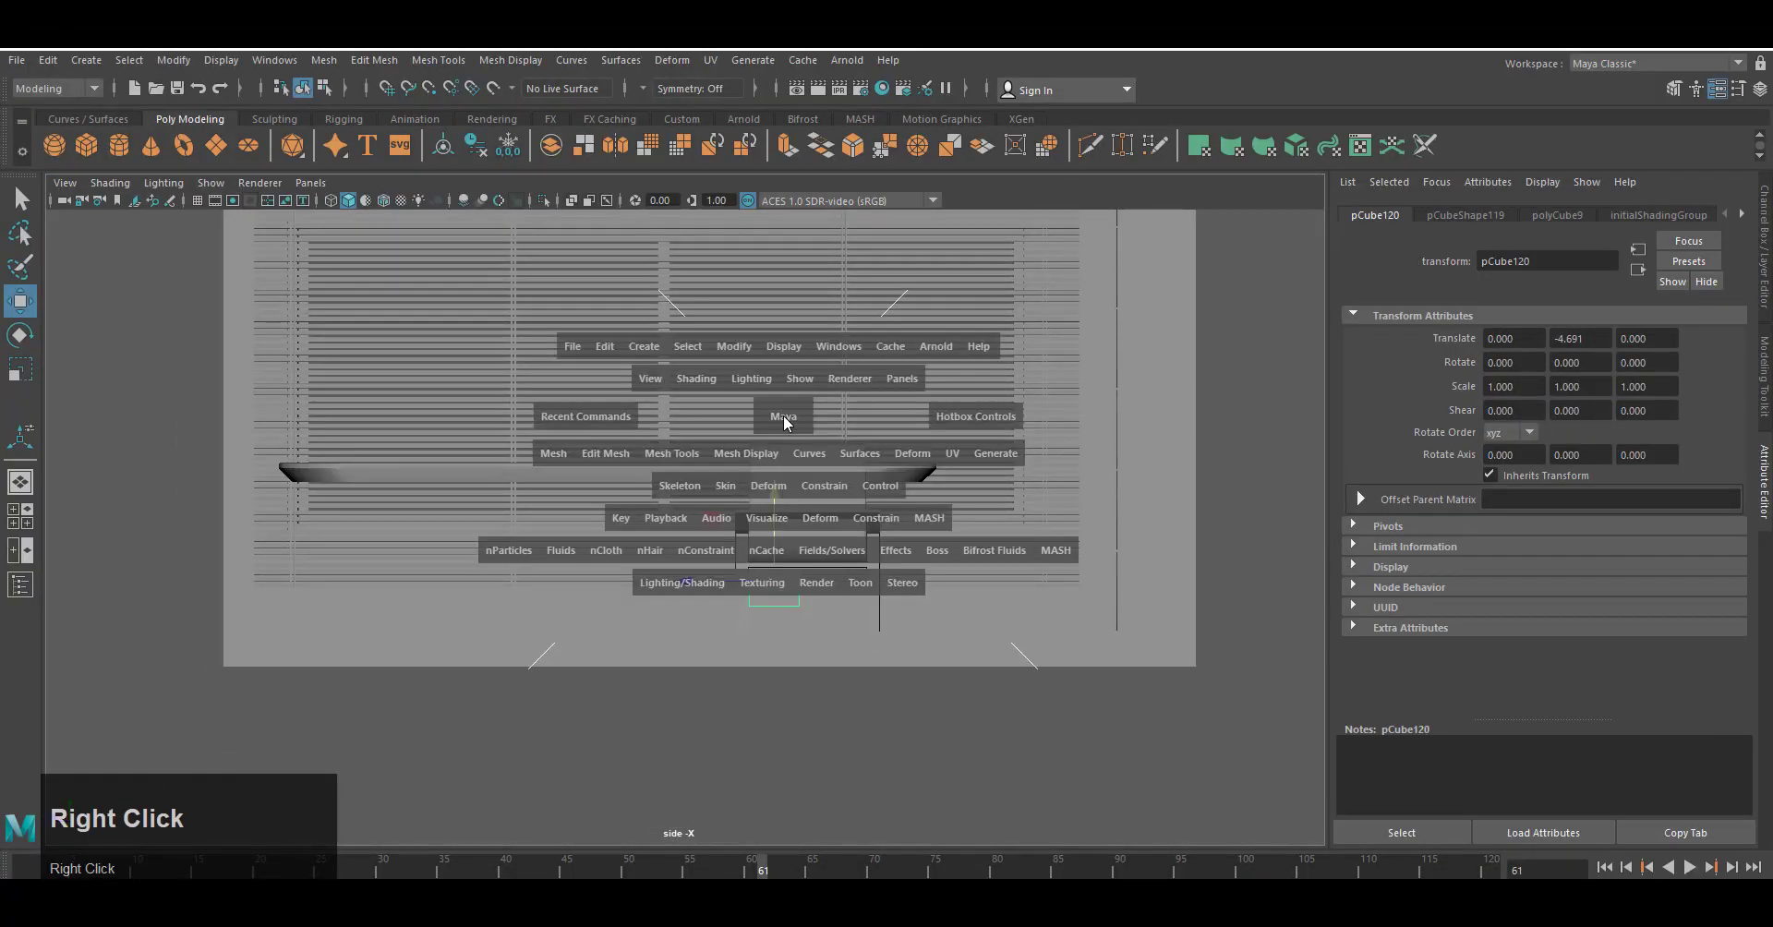
pyautogui.moveTo(784, 419); pyautogui.dragTo(786, 480, button='right')
pyautogui.moveTo(789, 494)
pyautogui.keyDown('alt'); pyautogui.mouseDown(button='middle')
pyautogui.moveTo(803, 582)
pyautogui.moveTo(936, 507)
pyautogui.mouseUp(button='middle'); pyautogui.keyUp('alt')
pyautogui.click(383, 200)
pyautogui.scroll(2, 690, 543)
pyautogui.keyDown('alt'); pyautogui.moveTo(689, 543); pyautogui.dragTo(662, 596, button='middle'); pyautogui.keyUp('alt')
pyautogui.moveTo(690, 544); pyautogui.dragTo(941, 466)
pyautogui.press('r')
pyautogui.press('w')
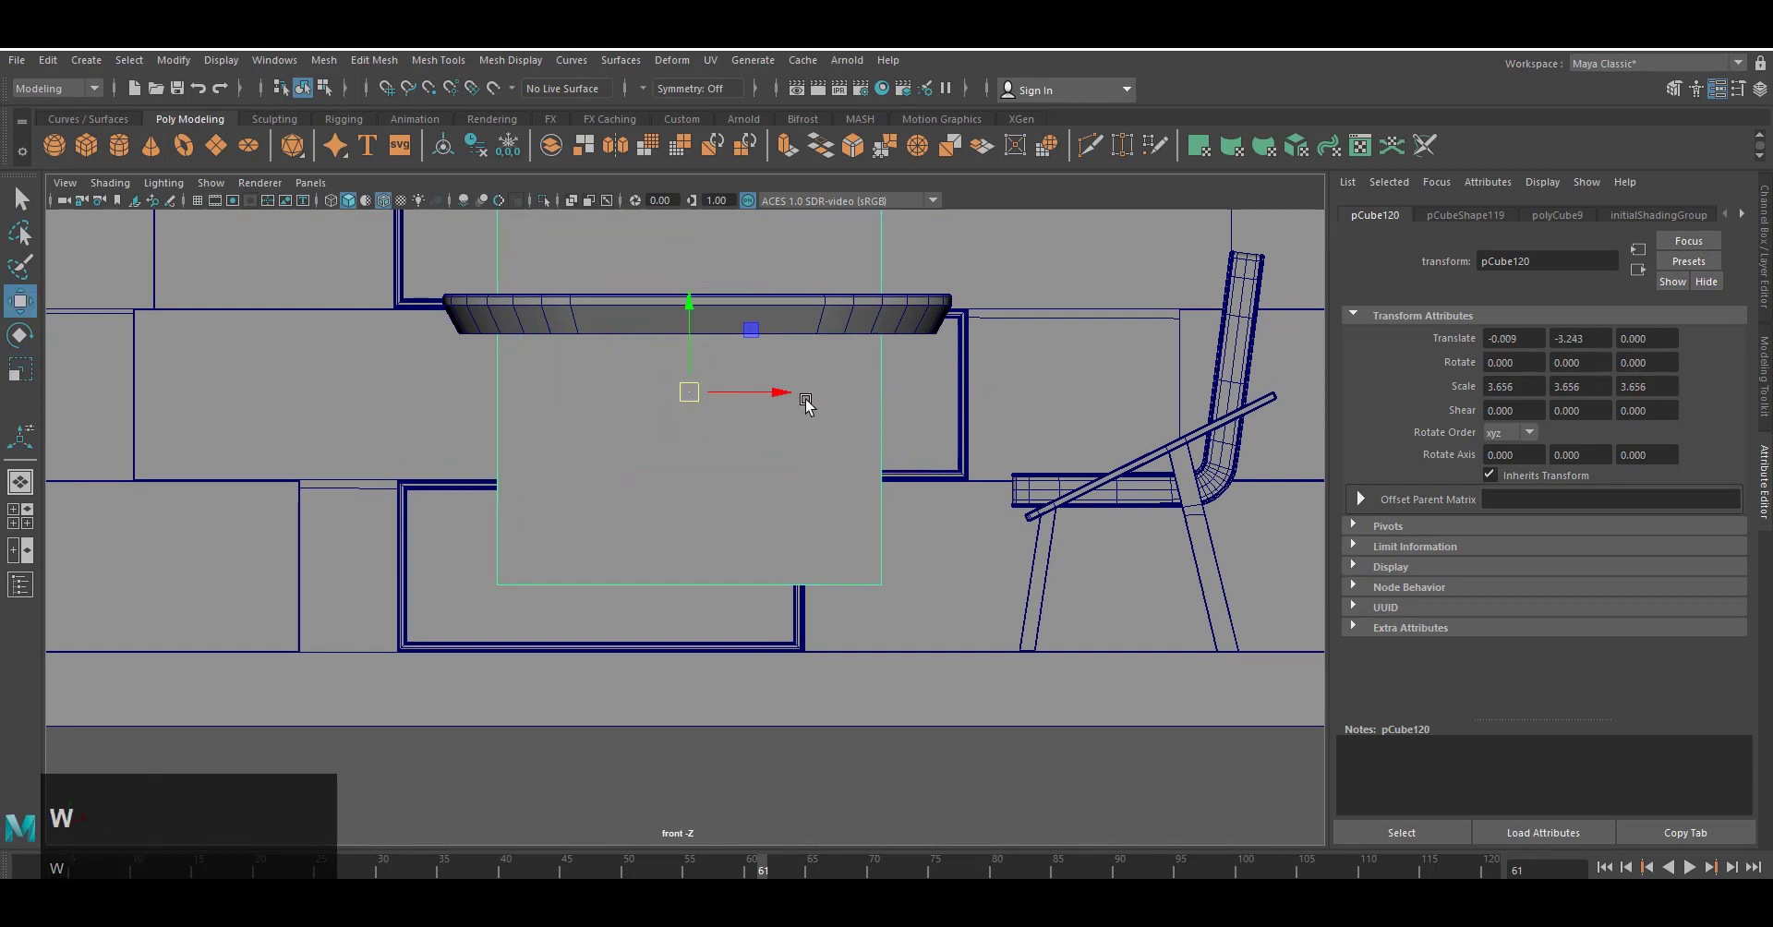
pyautogui.moveTo(777, 395); pyautogui.dragTo(722, 450)
pyautogui.press('r')
pyautogui.press('w')
# Select the cube's bottom vertices and move them vertically to line up with the room floor.
pyautogui.scroll(-2, 722, 399)
pyautogui.moveTo(483, 593); pyautogui.dragTo(871, 716)
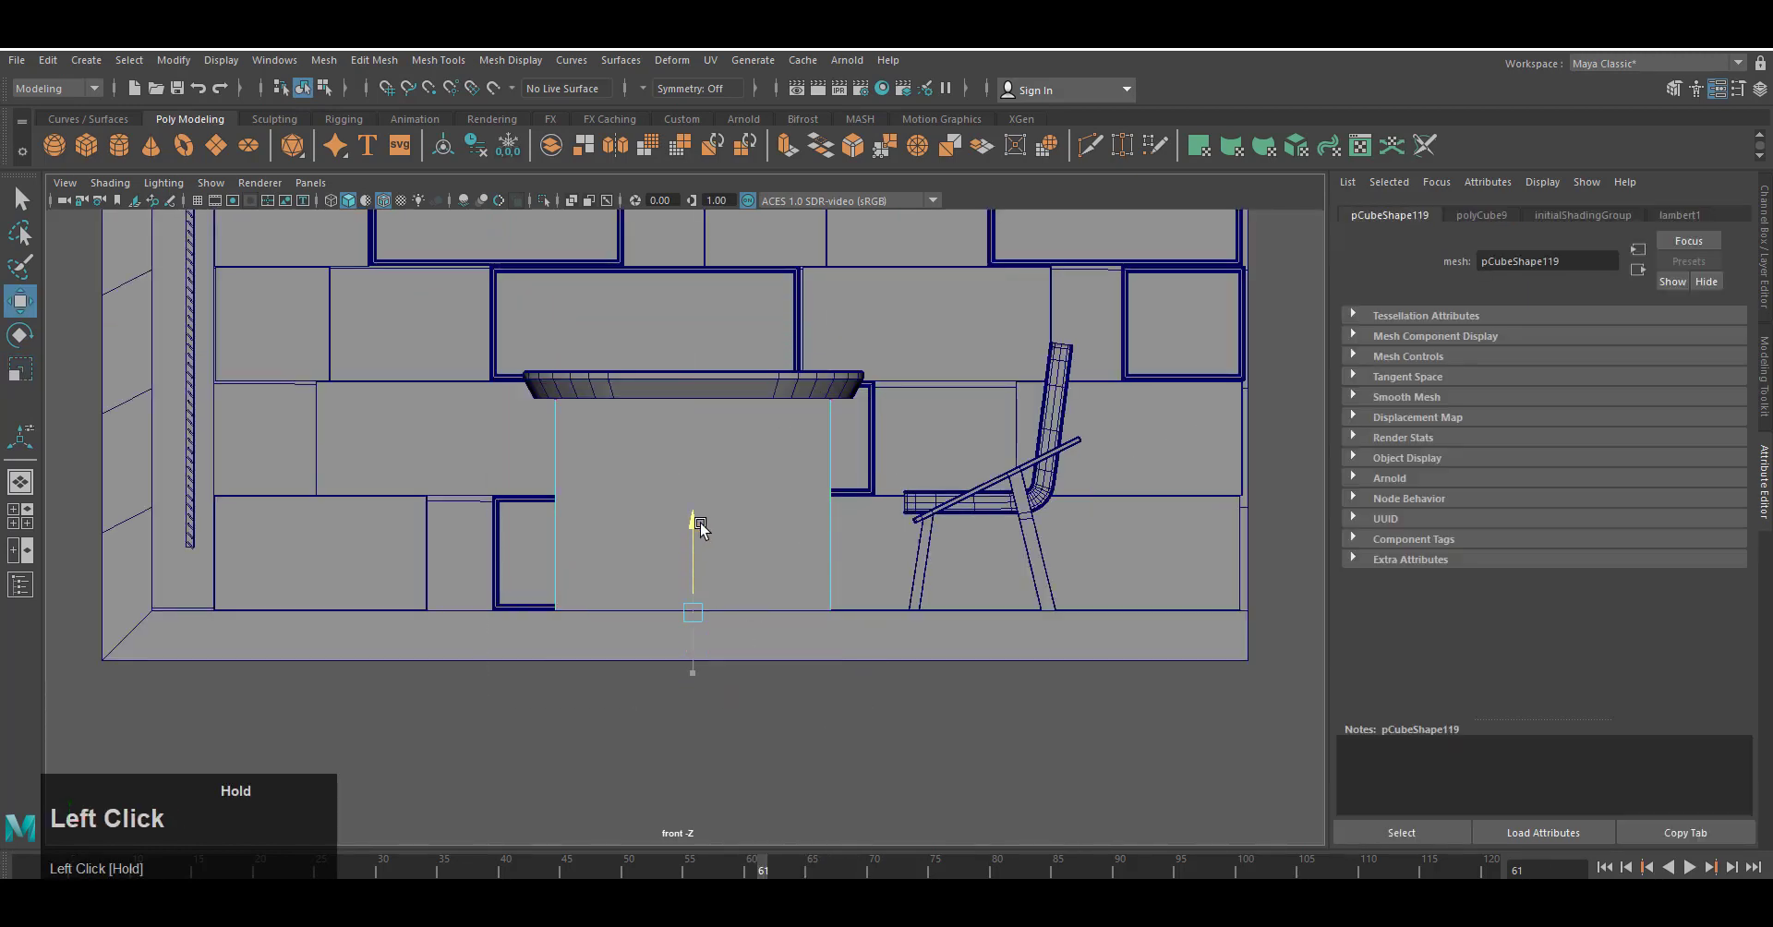
pyautogui.scroll(3, 819, 716)
pyautogui.scroll(1, 802, 703)
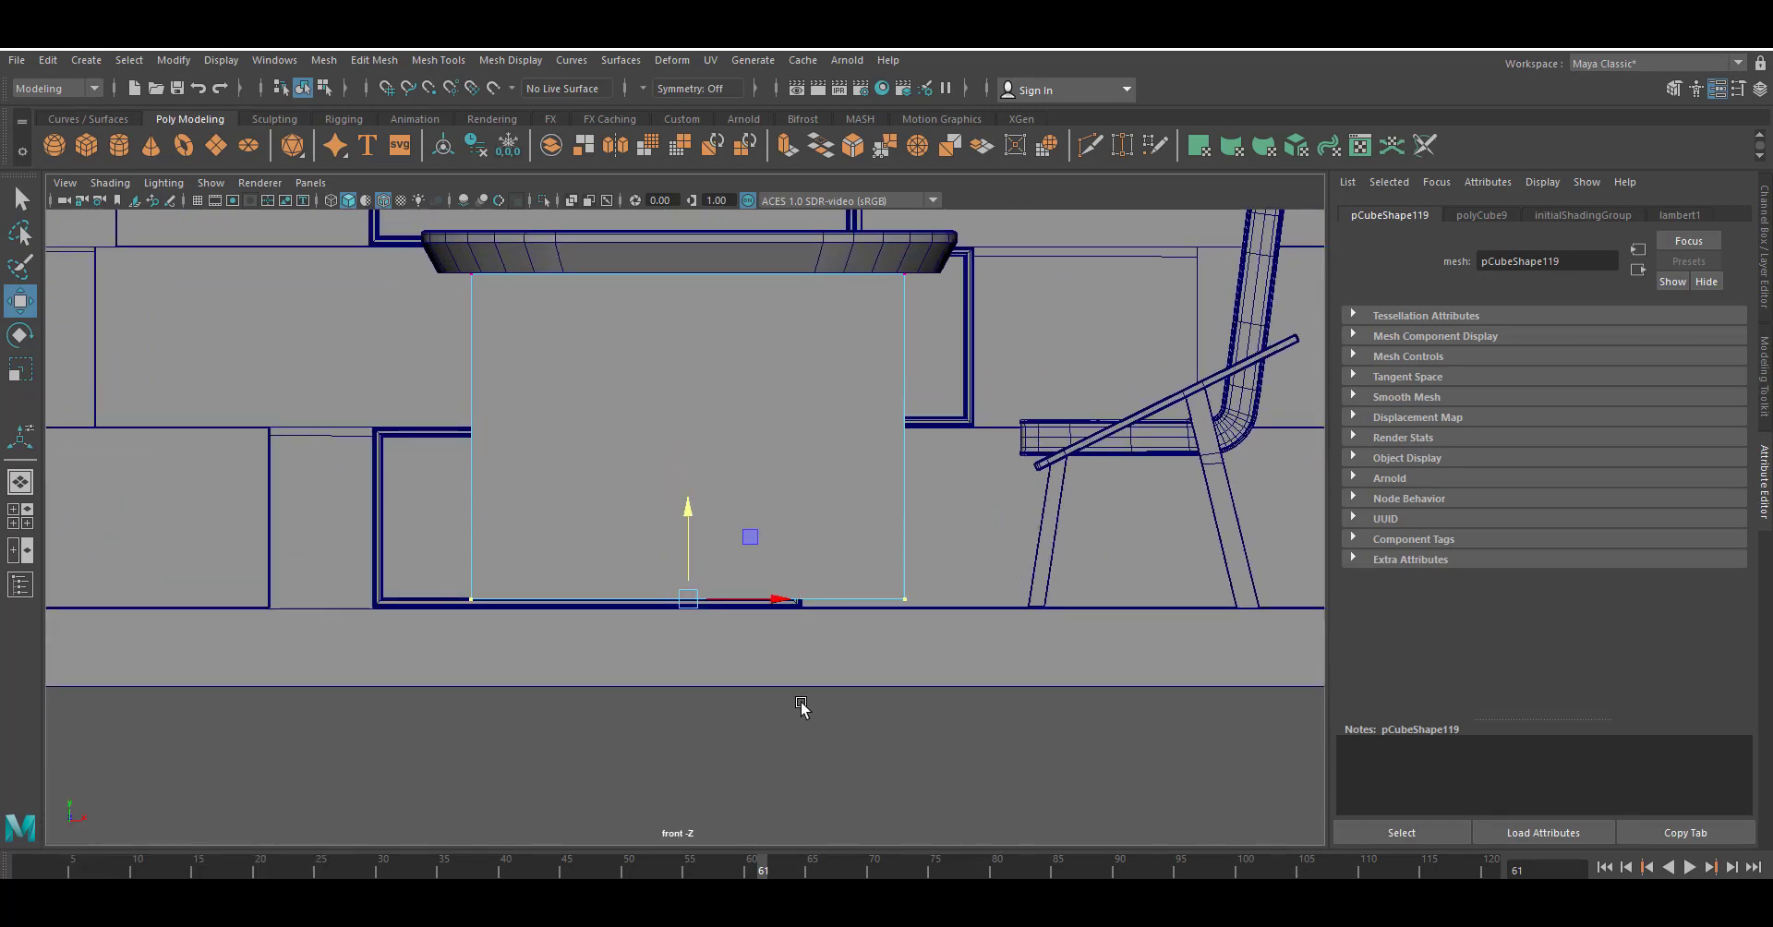
pyautogui.scroll(3, 800, 704)
pyautogui.keyDown('alt'); pyautogui.moveTo(769, 671); pyautogui.dragTo(763, 573, button='middle'); pyautogui.keyUp('alt')
pyautogui.scroll(4, 763, 573)
pyautogui.moveTo(684, 426); pyautogui.dragTo(679, 445)
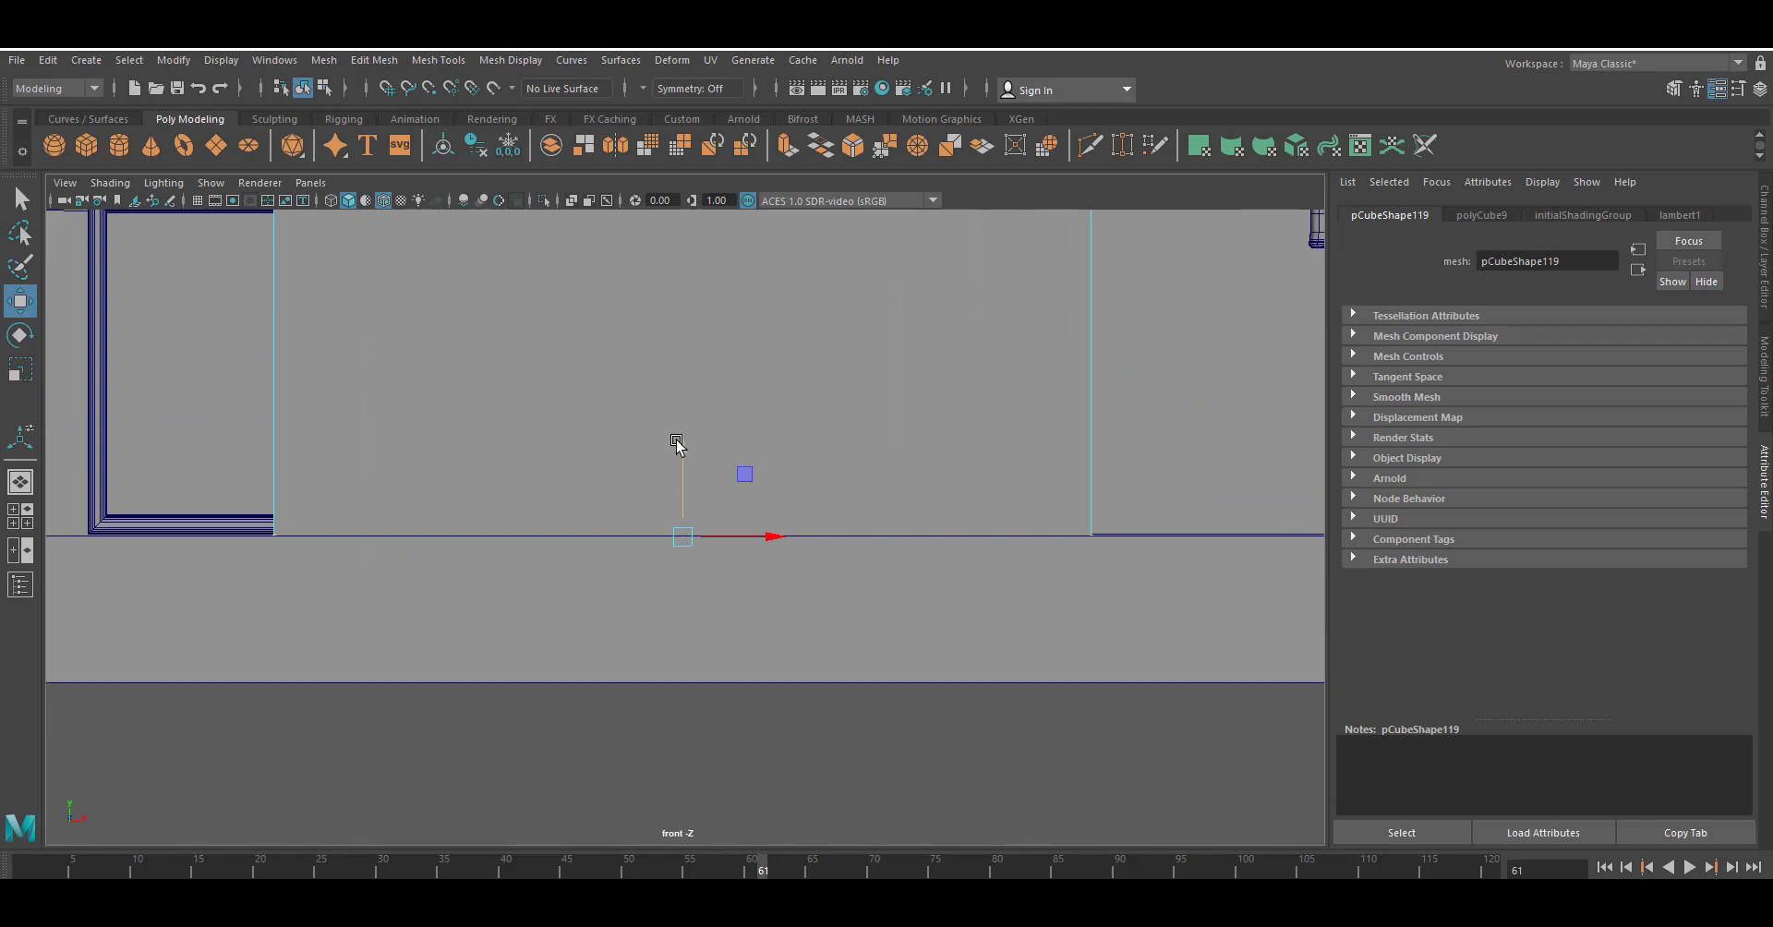
# Delete the cube's front, back and bottom faces and return to object mode.
pyautogui.scroll(-3, 669, 443)
pyautogui.rightClick(751, 423)
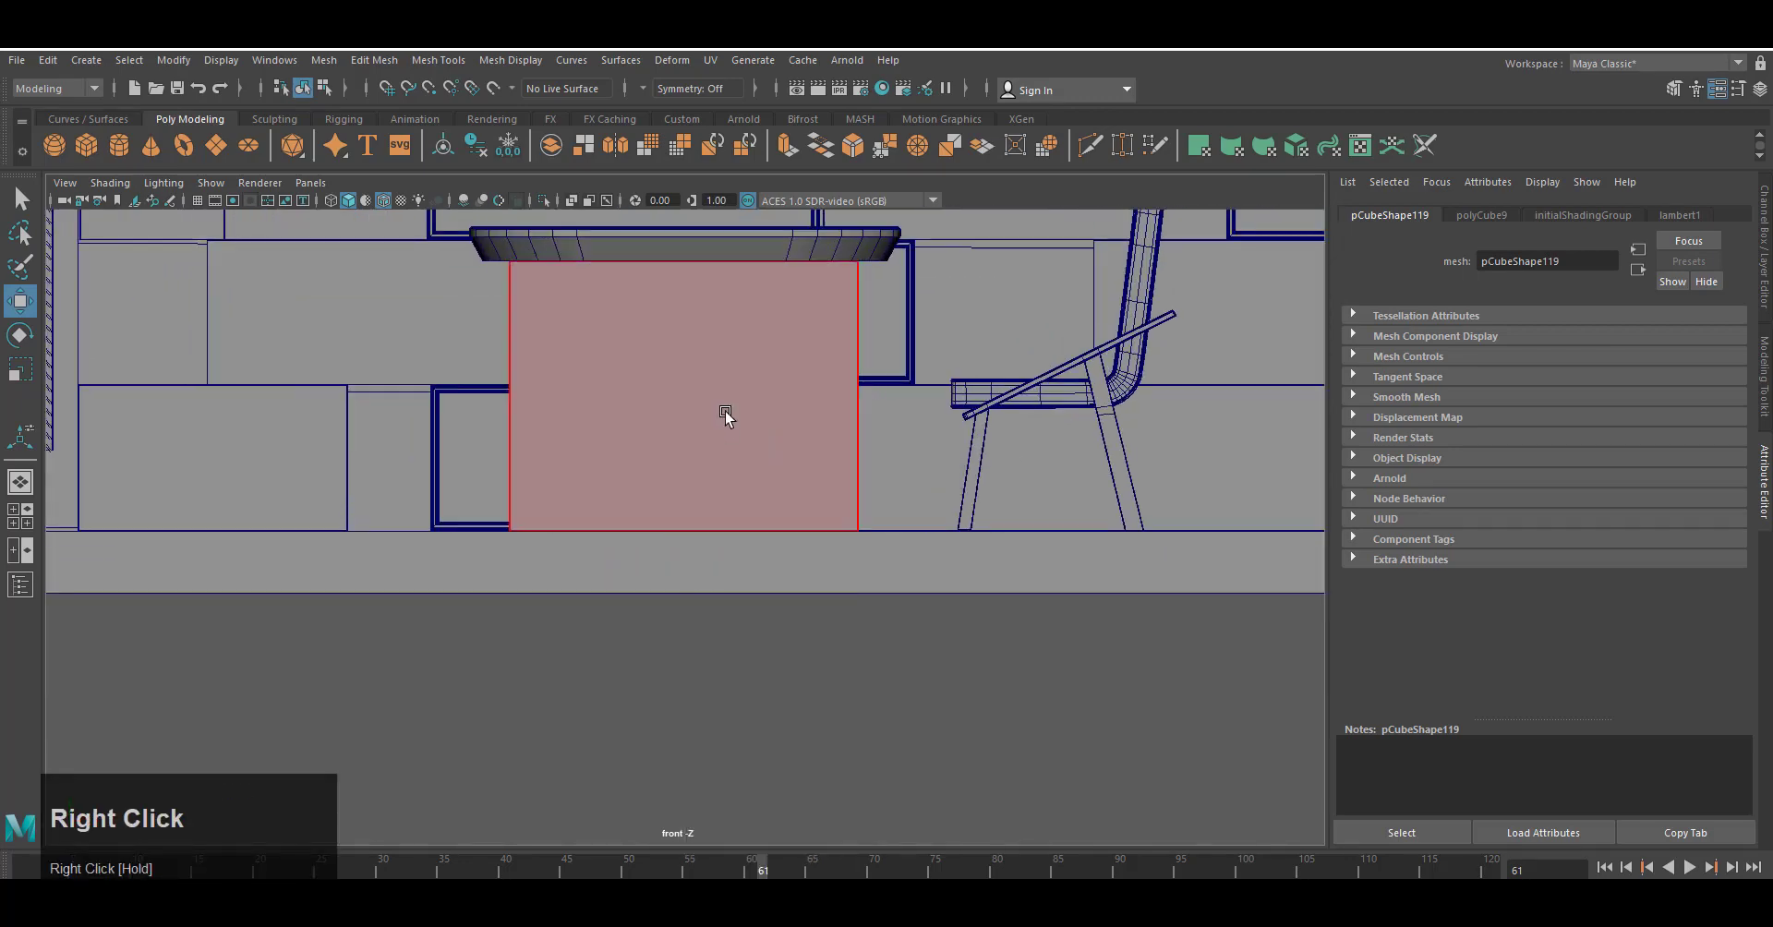
pyautogui.moveTo(724, 417); pyautogui.dragTo(697, 558, button='right')
pyautogui.click(808, 435)
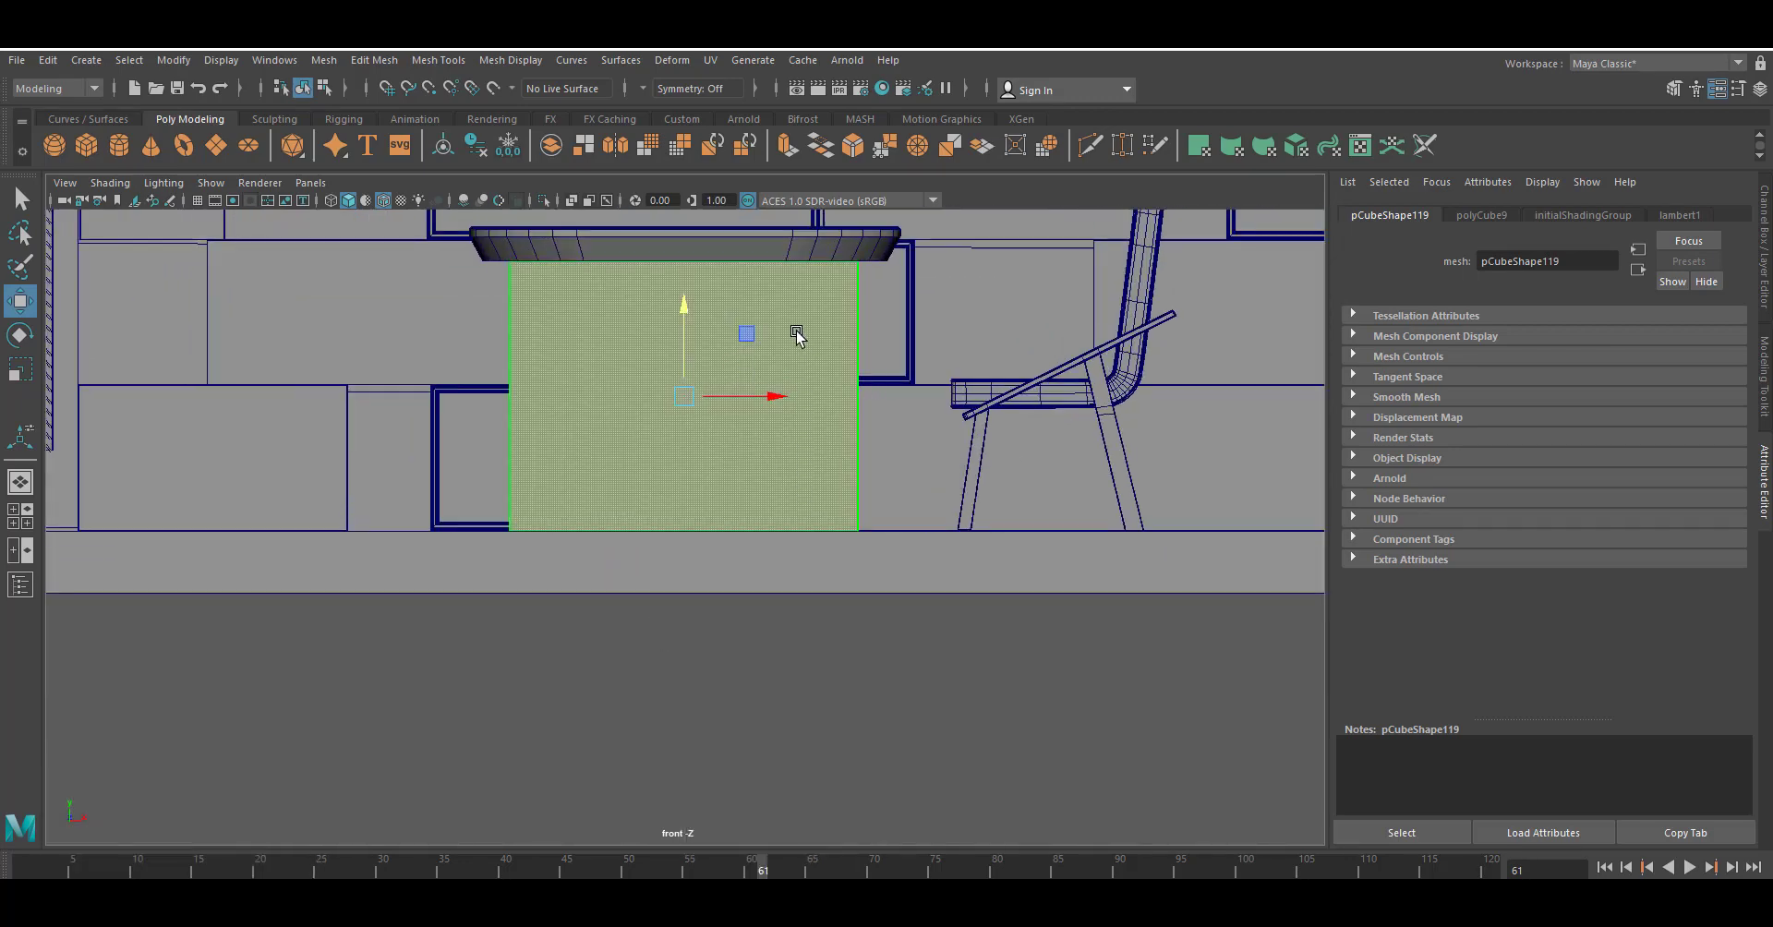
pyautogui.keyDown('shift'); pyautogui.moveTo(798, 338); pyautogui.dragTo(949, 285, button='right'); pyautogui.keyUp('shift')
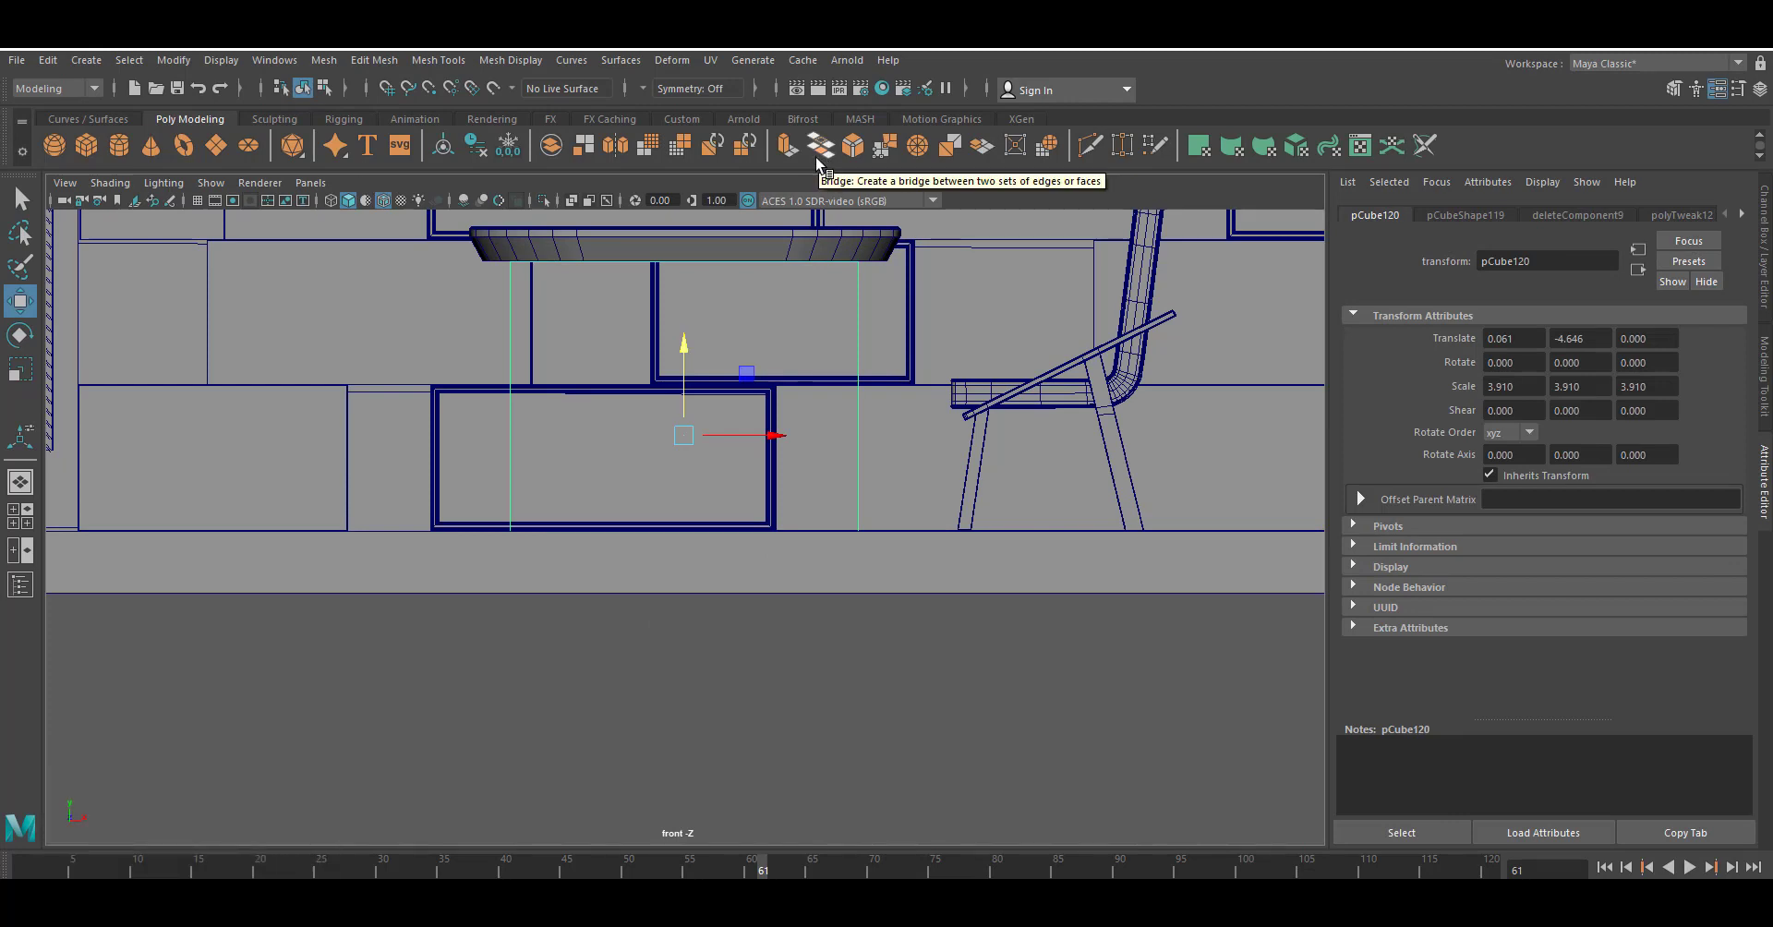
# Extrude the remaining top and side faces inward with a thickness of -0.2 to form a leg frame.
pyautogui.click(788, 145)
pyautogui.moveTo(680, 251); pyautogui.dragTo(681, 244)
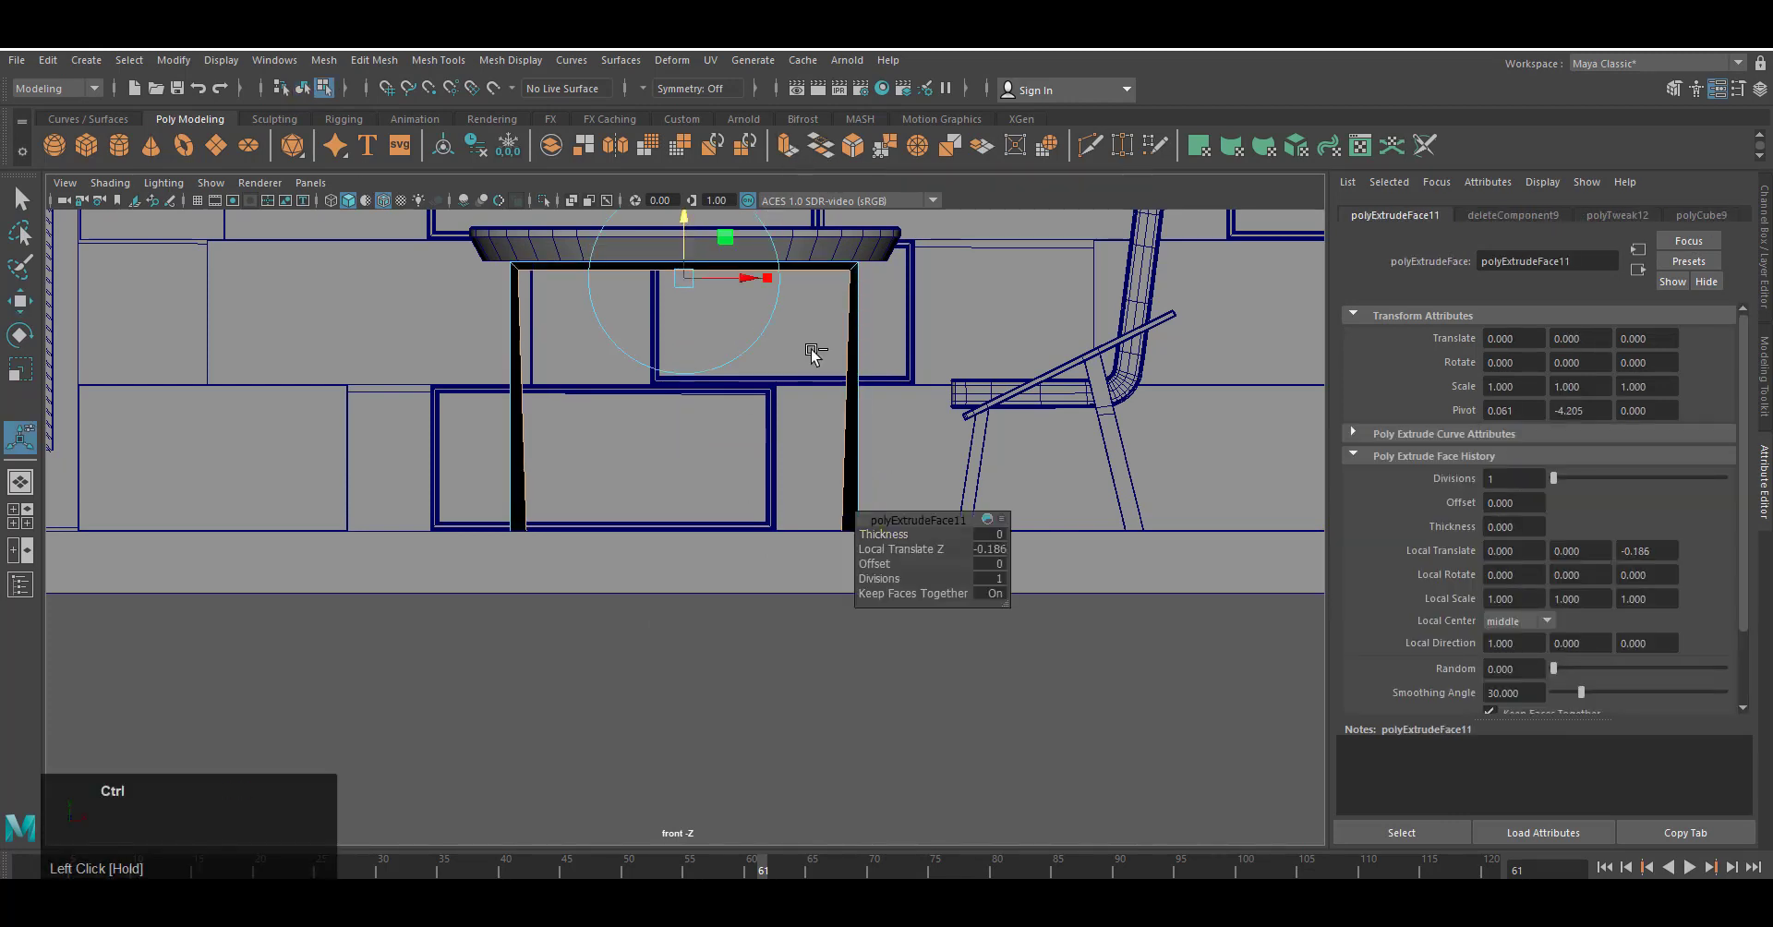
pyautogui.hotkey('ctrl', 'z')
pyautogui.moveTo(903, 533); pyautogui.dragTo(889, 529)
pyautogui.moveTo(837, 279); pyautogui.dragTo(892, 231, button='right')
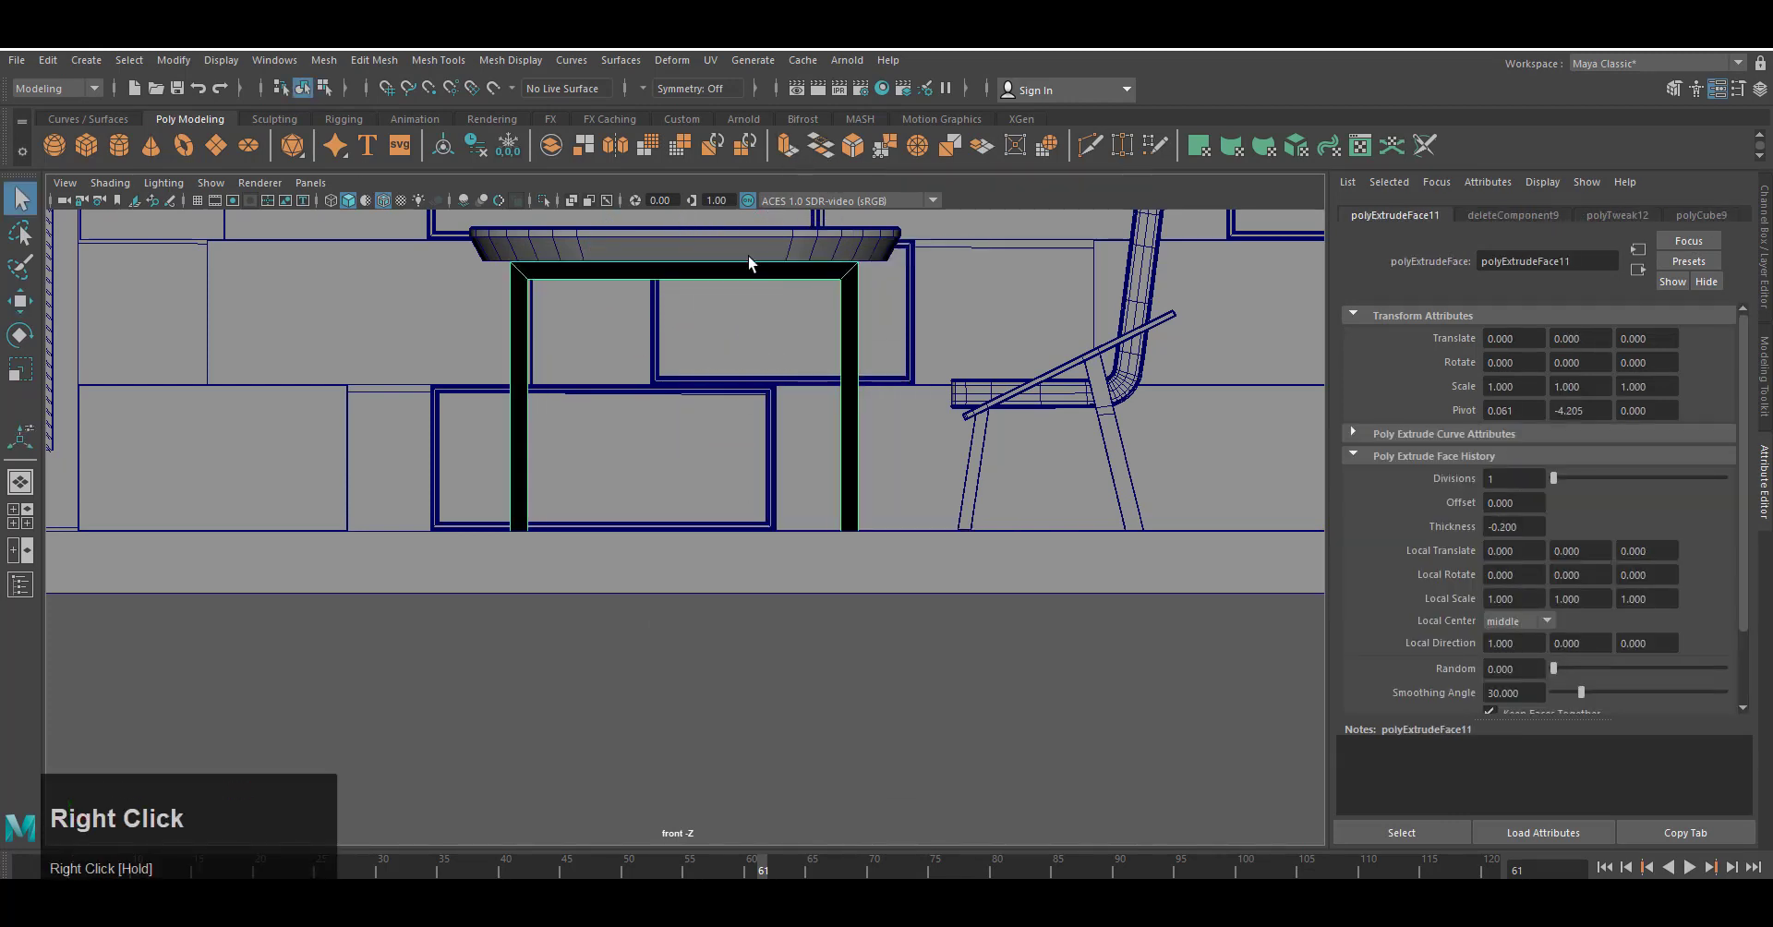
# Raise the leg frame to Y -4.605 against the tabletop and adjust its bottom vertices to meet the floor.
pyautogui.press('w')
pyautogui.moveTo(848, 329); pyautogui.dragTo(797, 330, button='right')
pyautogui.moveTo(446, 467); pyautogui.dragTo(909, 581)
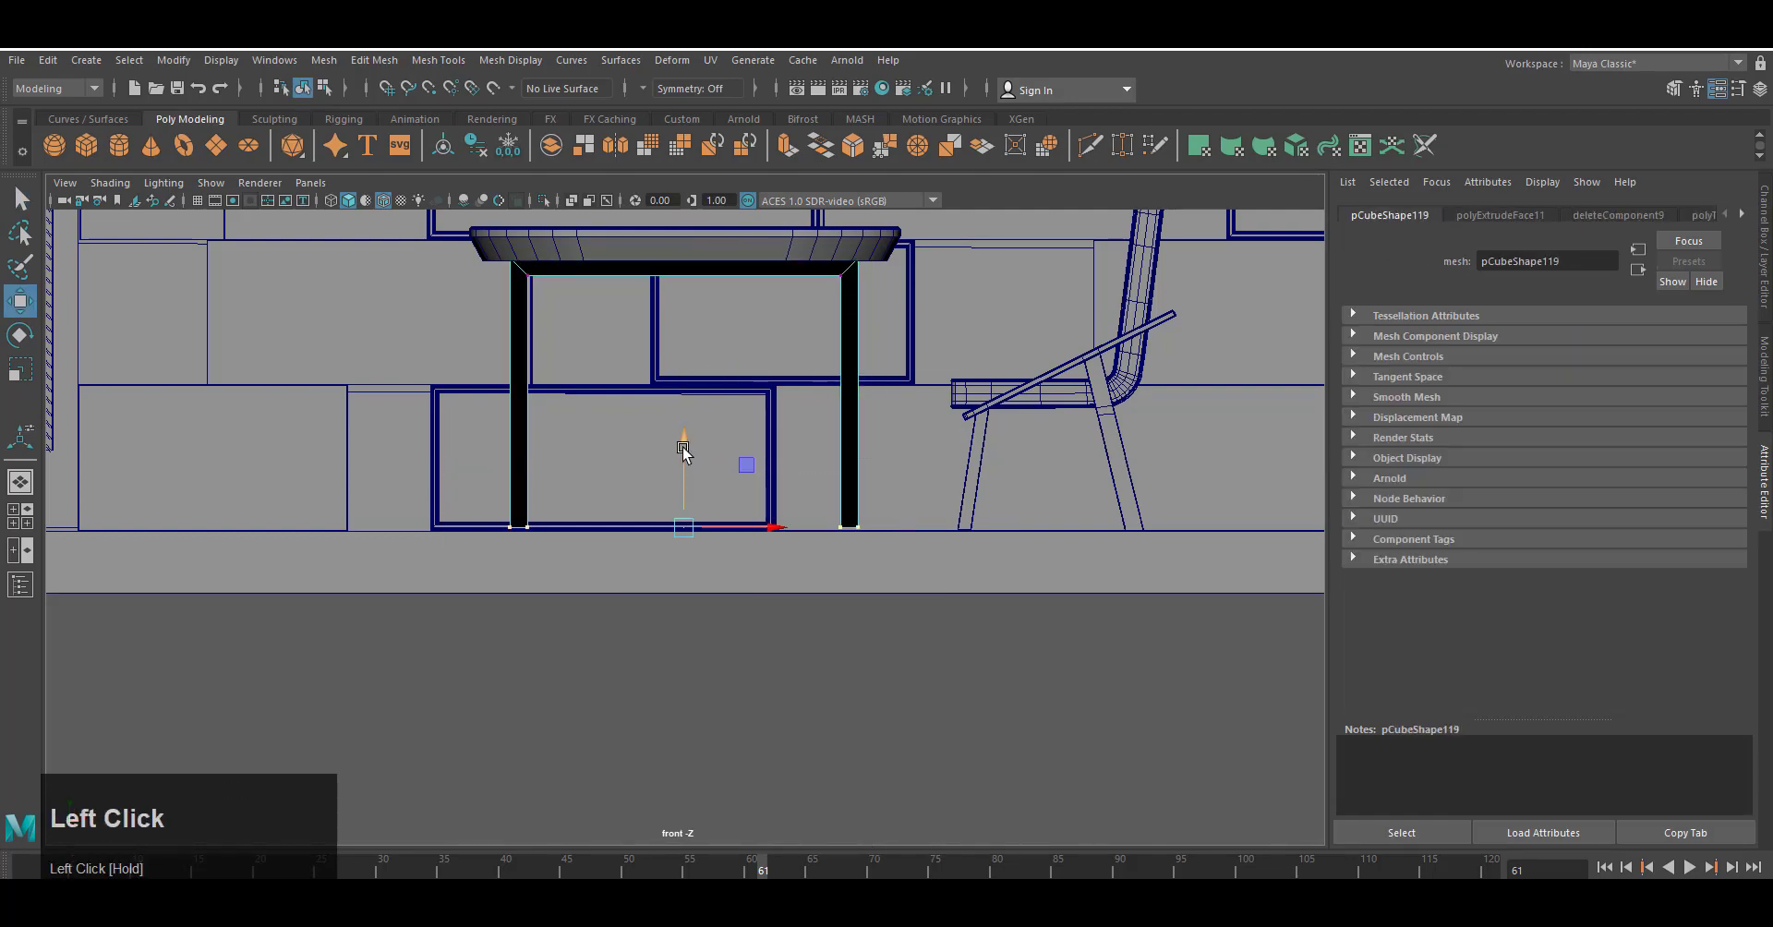
pyautogui.moveTo(850, 327); pyautogui.dragTo(898, 282, button='right')
# Reverse the leg frame's face normals in the perspective view and return to object mode.
pyautogui.press('space')
pyautogui.moveTo(922, 430); pyautogui.dragTo(921, 376, button='right')
pyautogui.scroll(-3, 914, 651)
pyautogui.keyDown('alt'); pyautogui.moveTo(914, 653); pyautogui.dragTo(563, 637); pyautogui.keyUp('alt')
pyautogui.scroll(5, 563, 637)
pyautogui.keyDown('alt'); pyautogui.moveTo(563, 637); pyautogui.dragTo(539, 596, button='middle'); pyautogui.keyUp('alt')
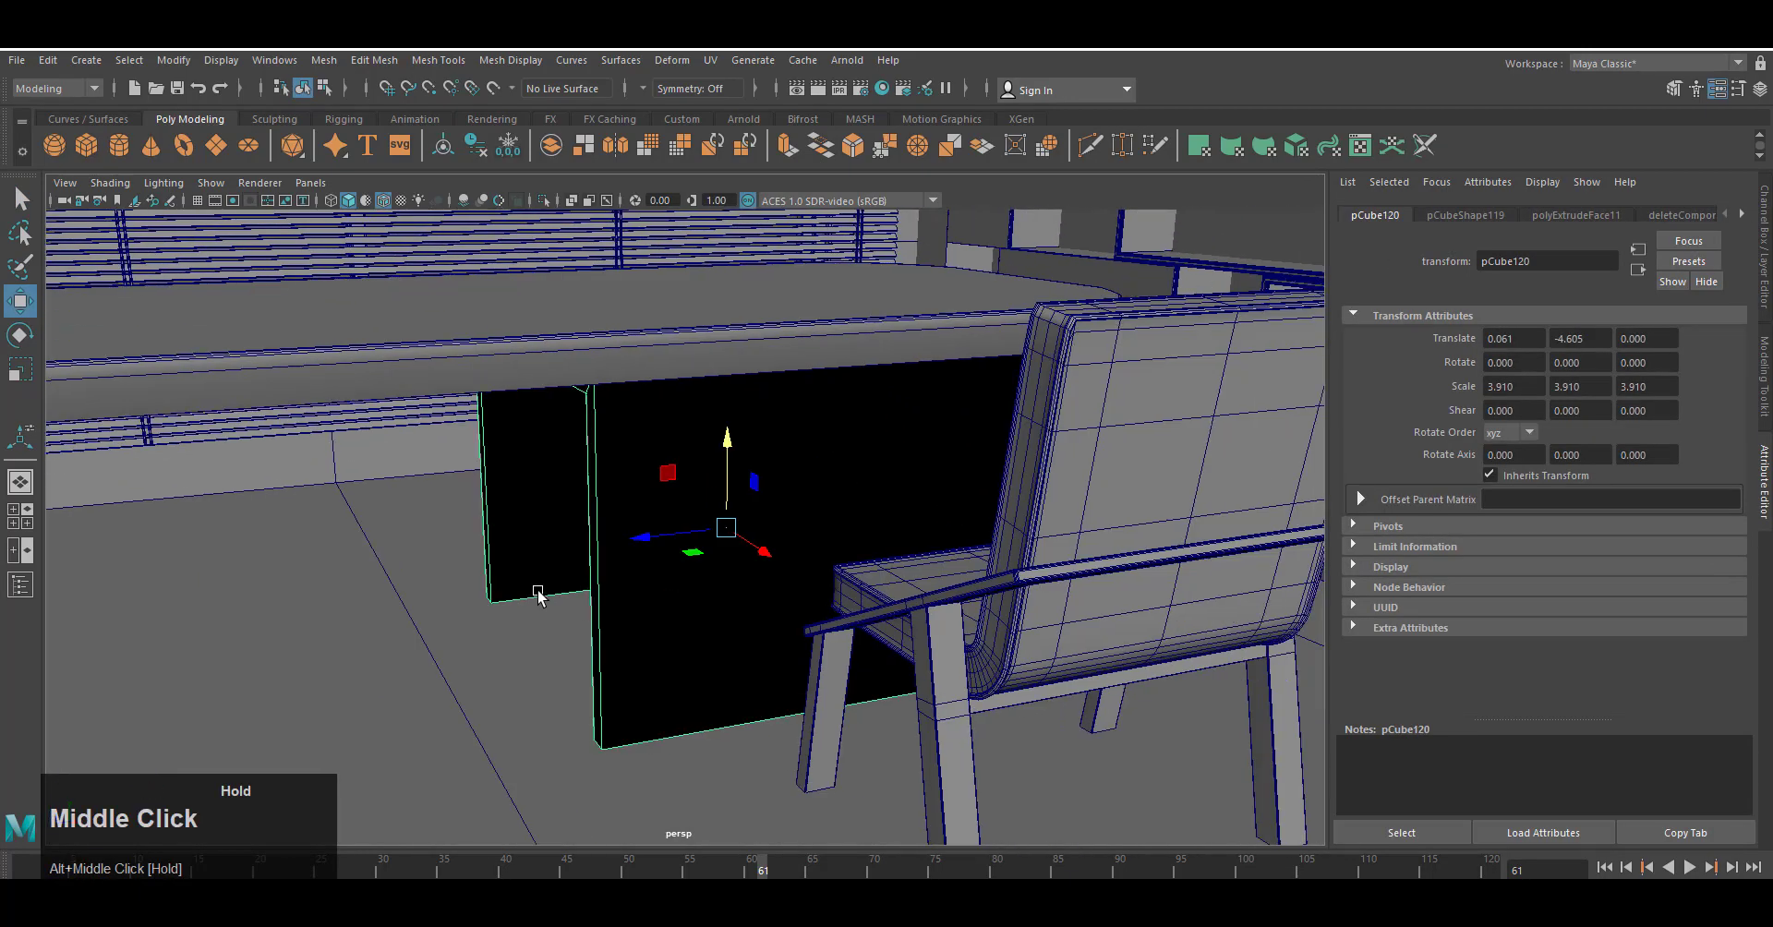
pyautogui.click(524, 66)
pyautogui.click(530, 141)
pyautogui.moveTo(811, 515); pyautogui.dragTo(860, 469, button='right')
# Scale the leg frame along Z to about 0.203 to make its legs narrow.
pyautogui.press('r')
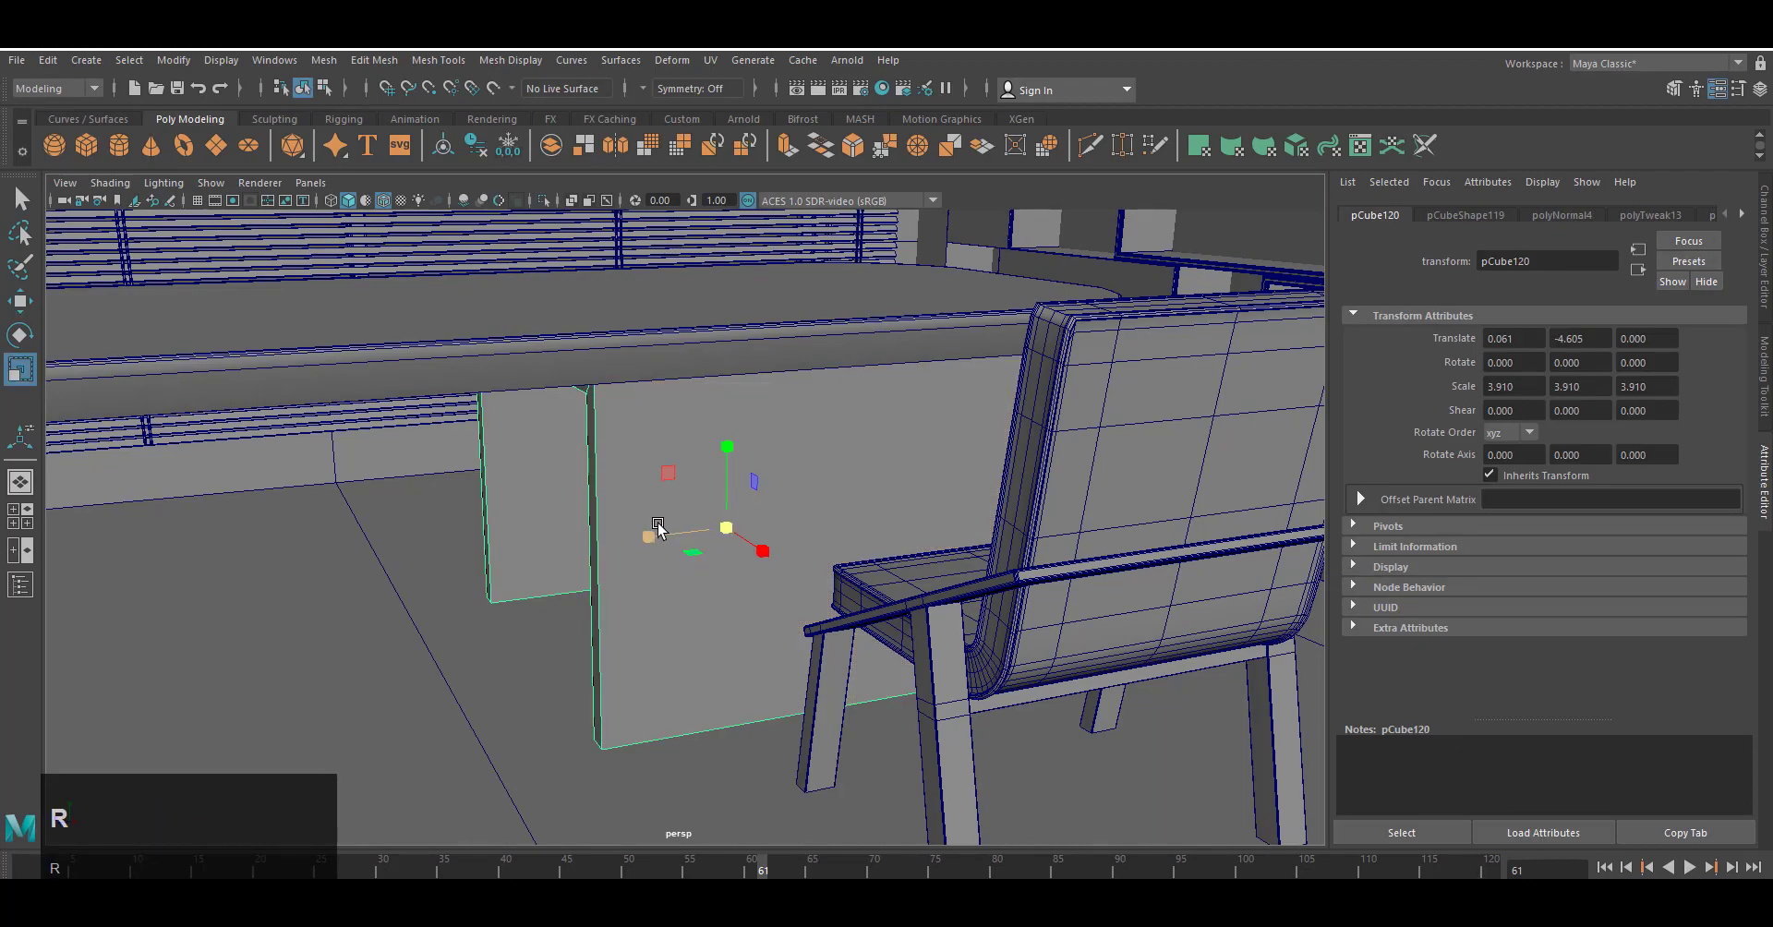
pyautogui.moveTo(649, 534); pyautogui.dragTo(720, 530)
pyautogui.scroll(2, 807, 613)
pyautogui.keyDown('alt'); pyautogui.moveTo(807, 613); pyautogui.dragTo(621, 653); pyautogui.keyUp('alt')
pyautogui.scroll(2, 622, 653)
pyautogui.moveTo(602, 584); pyautogui.dragTo(576, 581)
pyautogui.scroll(-3, 800, 621)
pyautogui.keyDown('alt'); pyautogui.moveTo(799, 621); pyautogui.dragTo(624, 605); pyautogui.keyUp('alt')
pyautogui.scroll(2, 632, 590)
pyautogui.moveTo(663, 541); pyautogui.dragTo(652, 542)
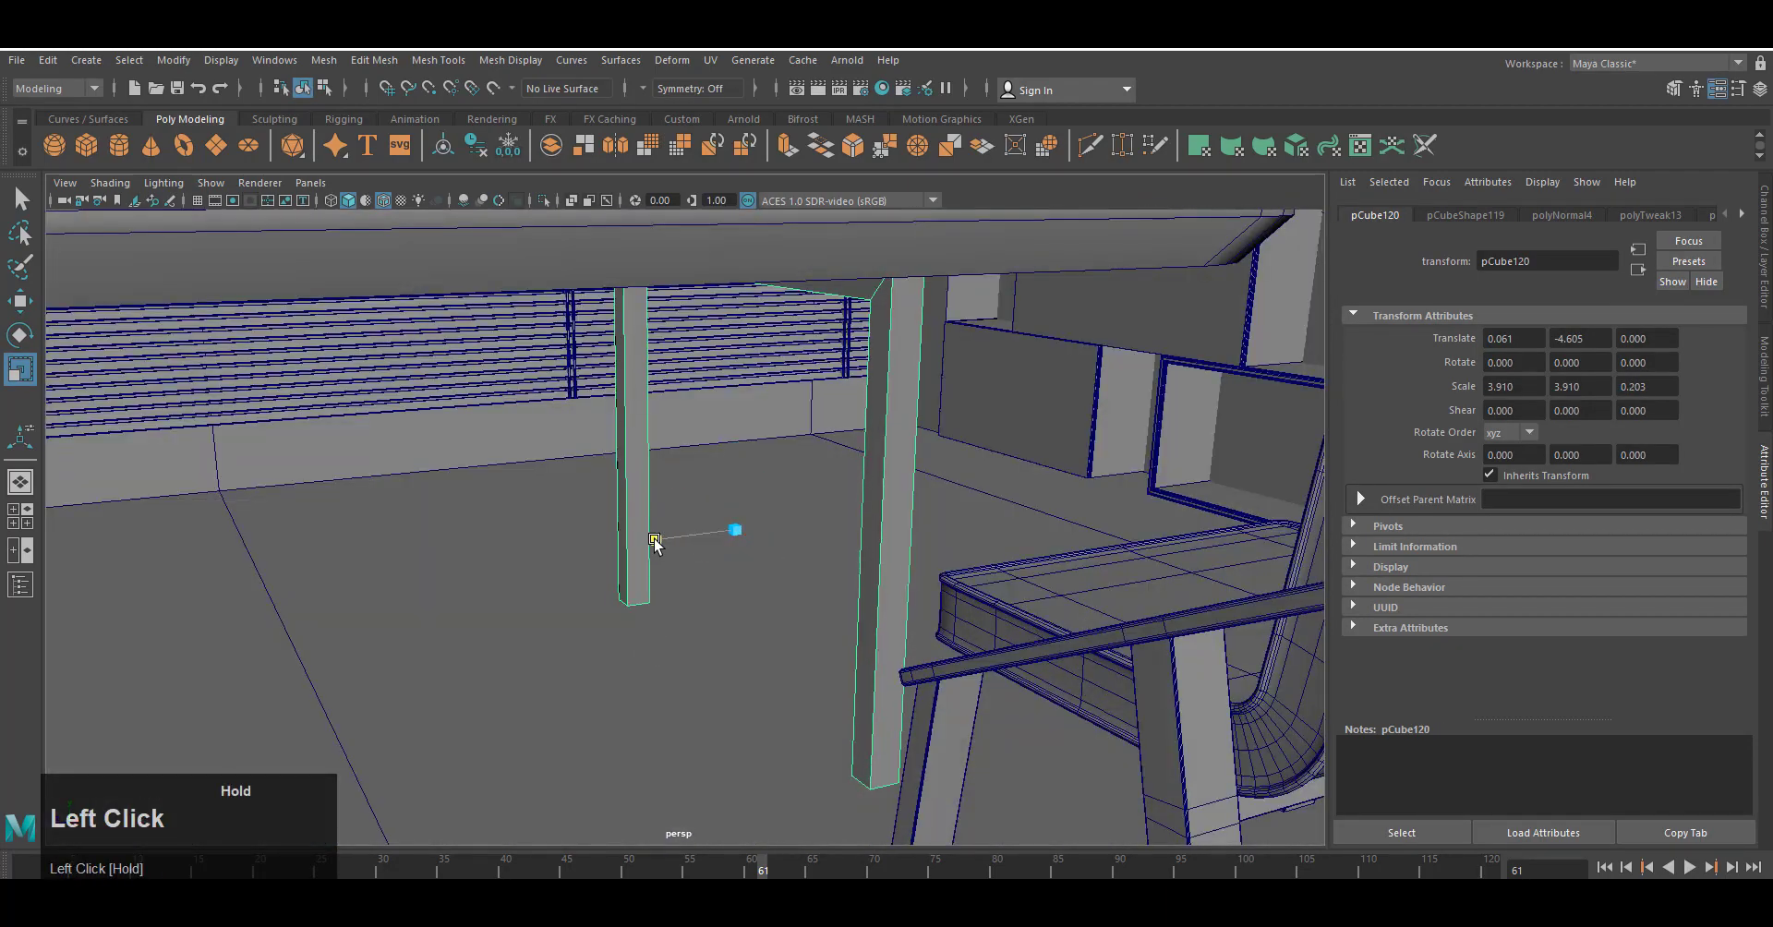
# Move the leg frame along Z to about -1.469, beneath one end of the tabletop.
pyautogui.scroll(-2, 729, 617)
pyautogui.keyDown('alt'); pyautogui.moveTo(738, 619); pyautogui.dragTo(716, 617); pyautogui.keyUp('alt')
pyautogui.press('w')
pyautogui.moveTo(634, 545); pyautogui.dragTo(746, 541)
pyautogui.scroll(-3, 738, 572)
pyautogui.keyDown('alt'); pyautogui.moveTo(674, 577); pyautogui.dragTo(637, 617); pyautogui.keyUp('alt')
pyautogui.scroll(3, 637, 617)
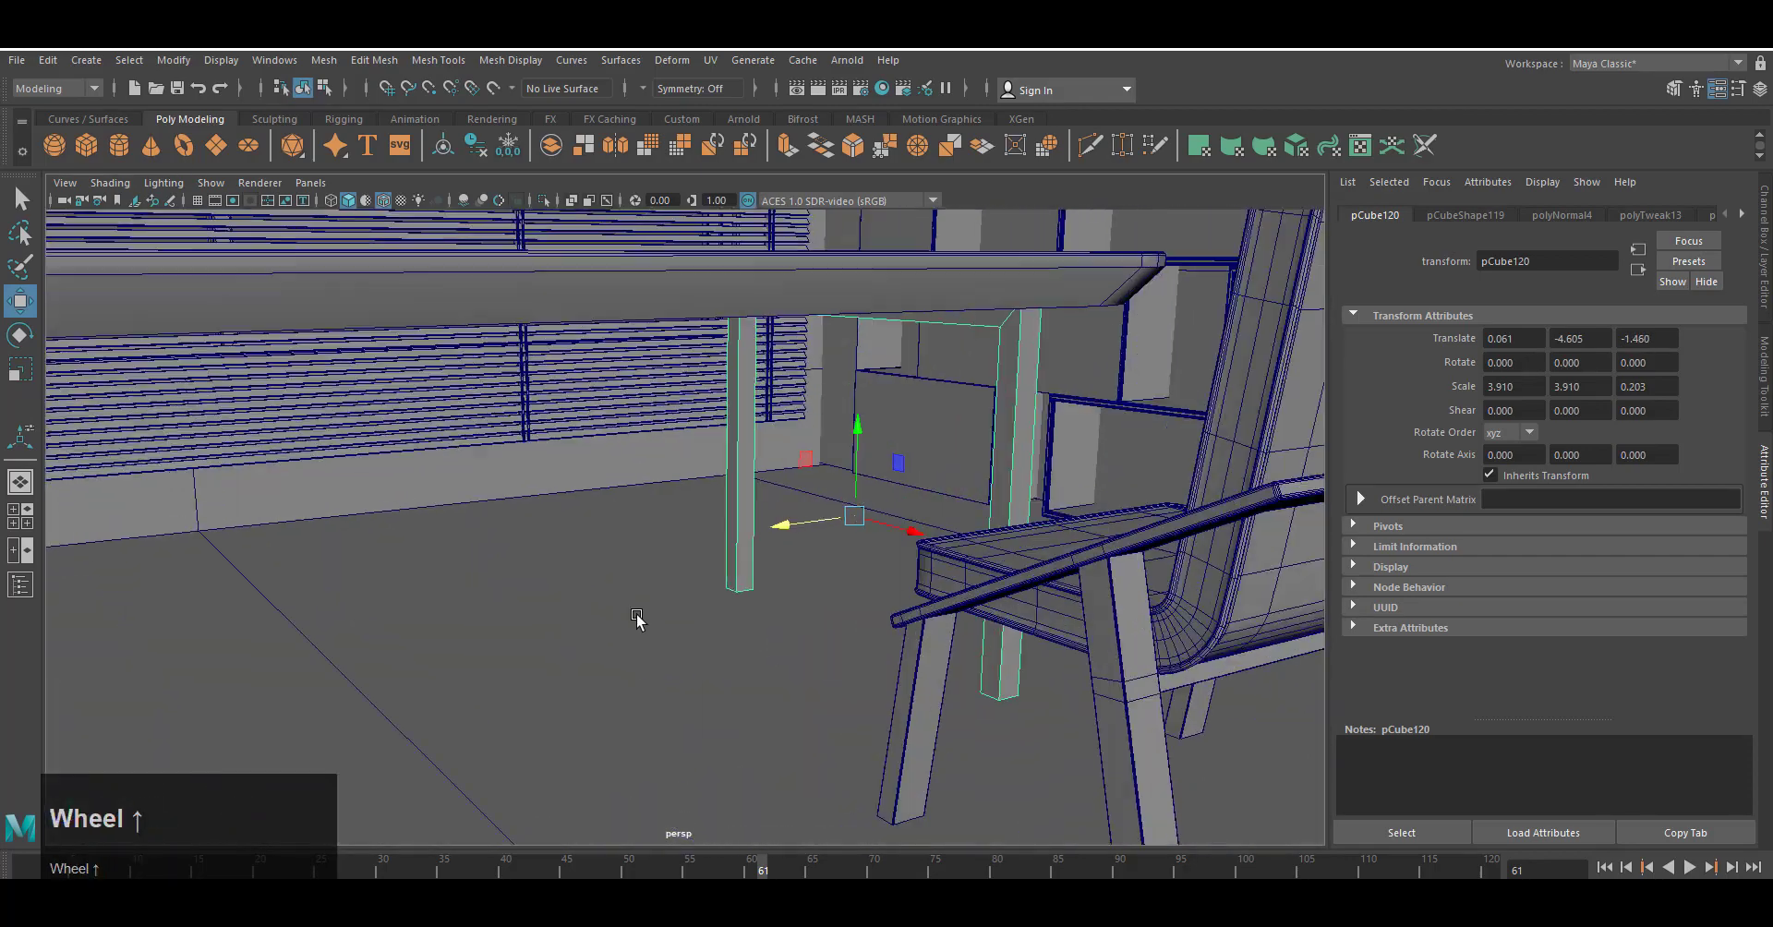
pyautogui.moveTo(782, 526); pyautogui.dragTo(773, 529)
# Enable Object X symmetry and insert an edge loop across both legs near the floor in the front view.
pyautogui.scroll(-3, 720, 591)
pyautogui.keyDown('alt'); pyautogui.moveTo(688, 610); pyautogui.dragTo(783, 615); pyautogui.keyUp('alt')
pyautogui.press('space')
pyautogui.moveTo(783, 613); pyautogui.dragTo(783, 665, button='right')
pyautogui.keyDown('alt'); pyautogui.moveTo(805, 545); pyautogui.dragTo(840, 637, button='middle'); pyautogui.keyUp('alt')
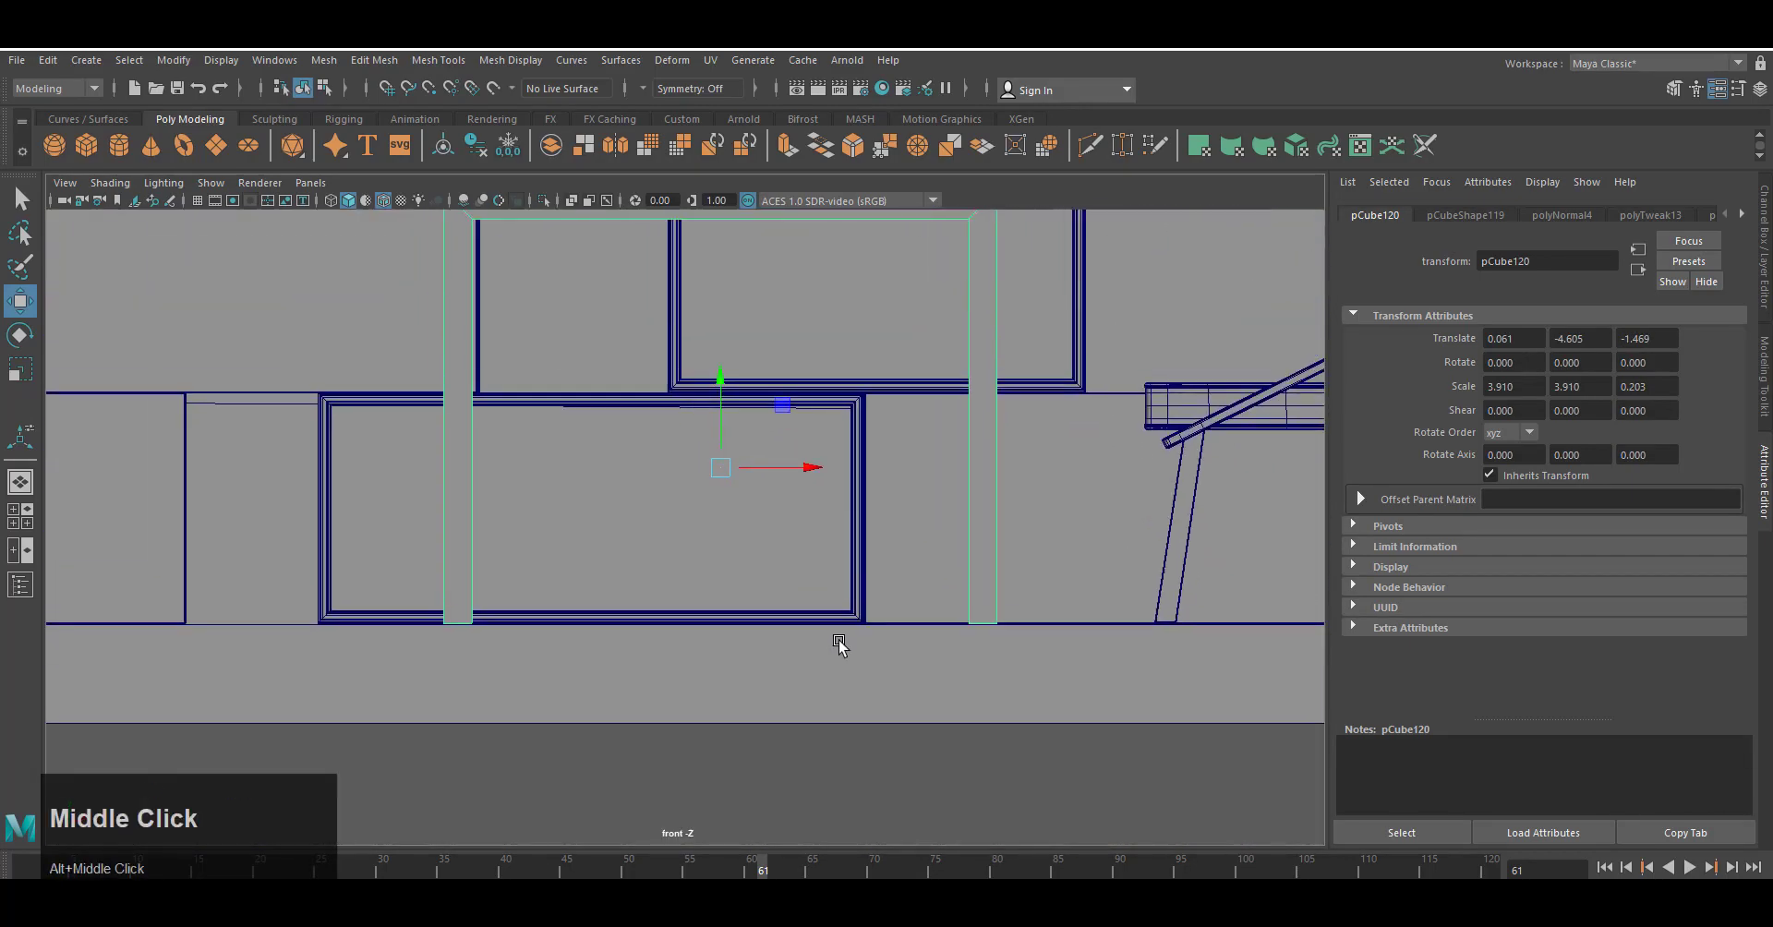
pyautogui.click(650, 85)
pyautogui.click(713, 124)
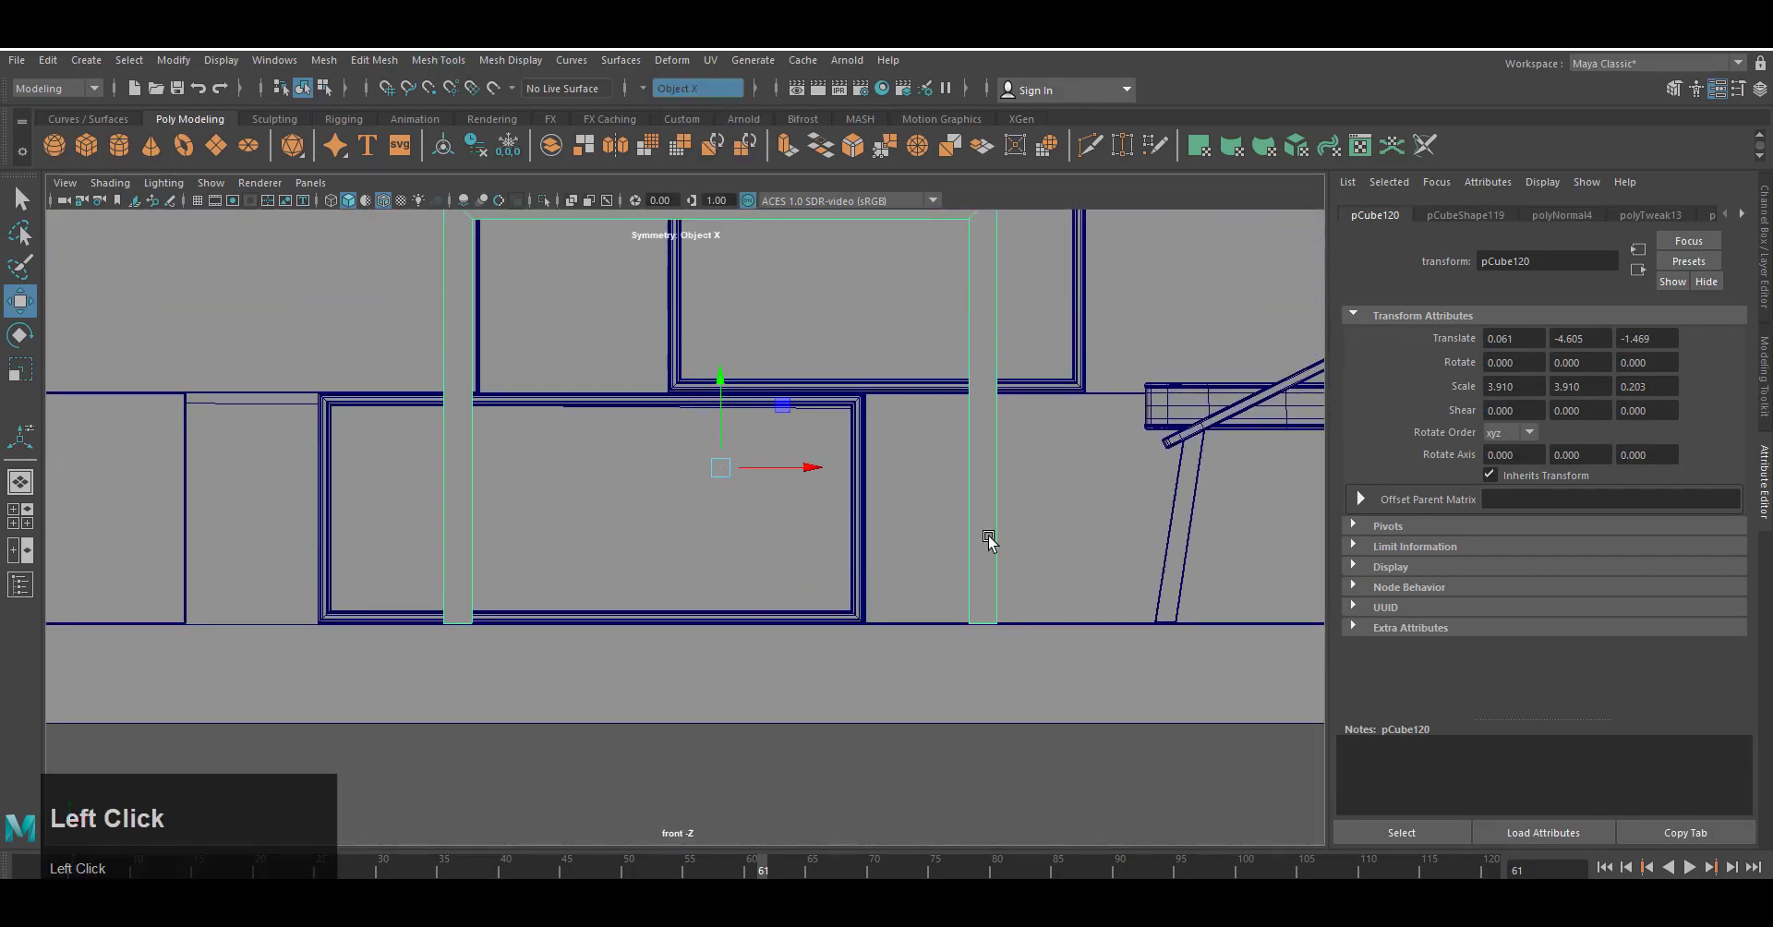
pyautogui.click(510, 60)
pyautogui.click(462, 179)
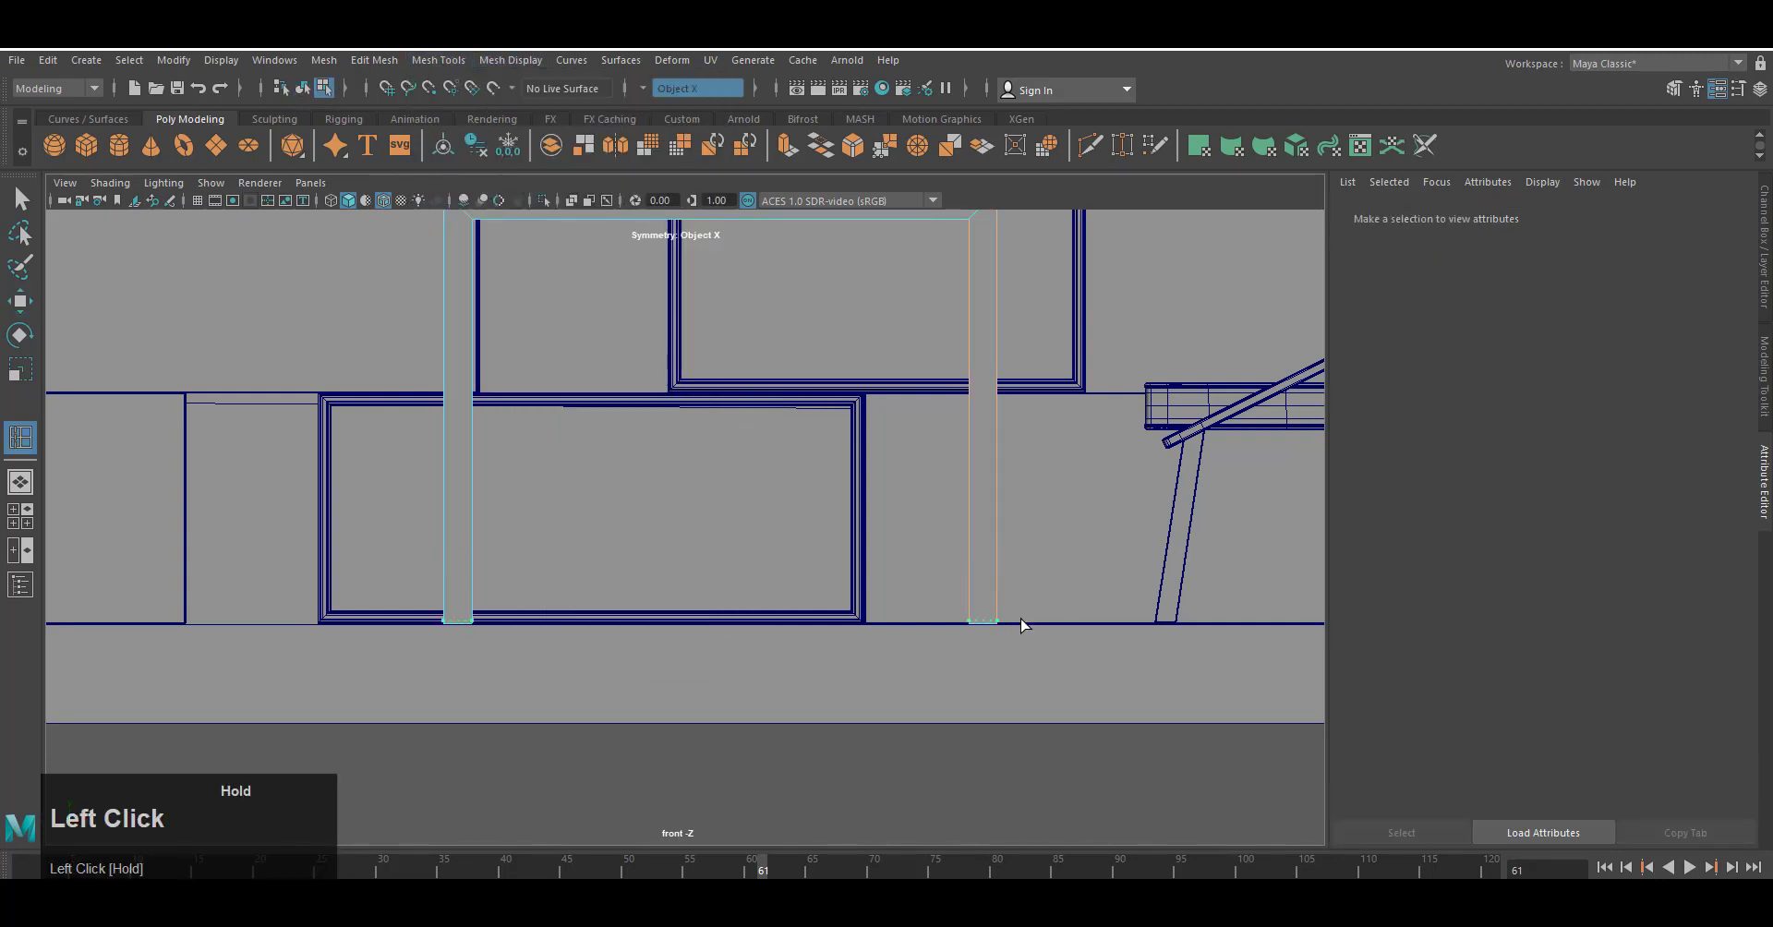
pyautogui.moveTo(1021, 625); pyautogui.dragTo(1021, 625)
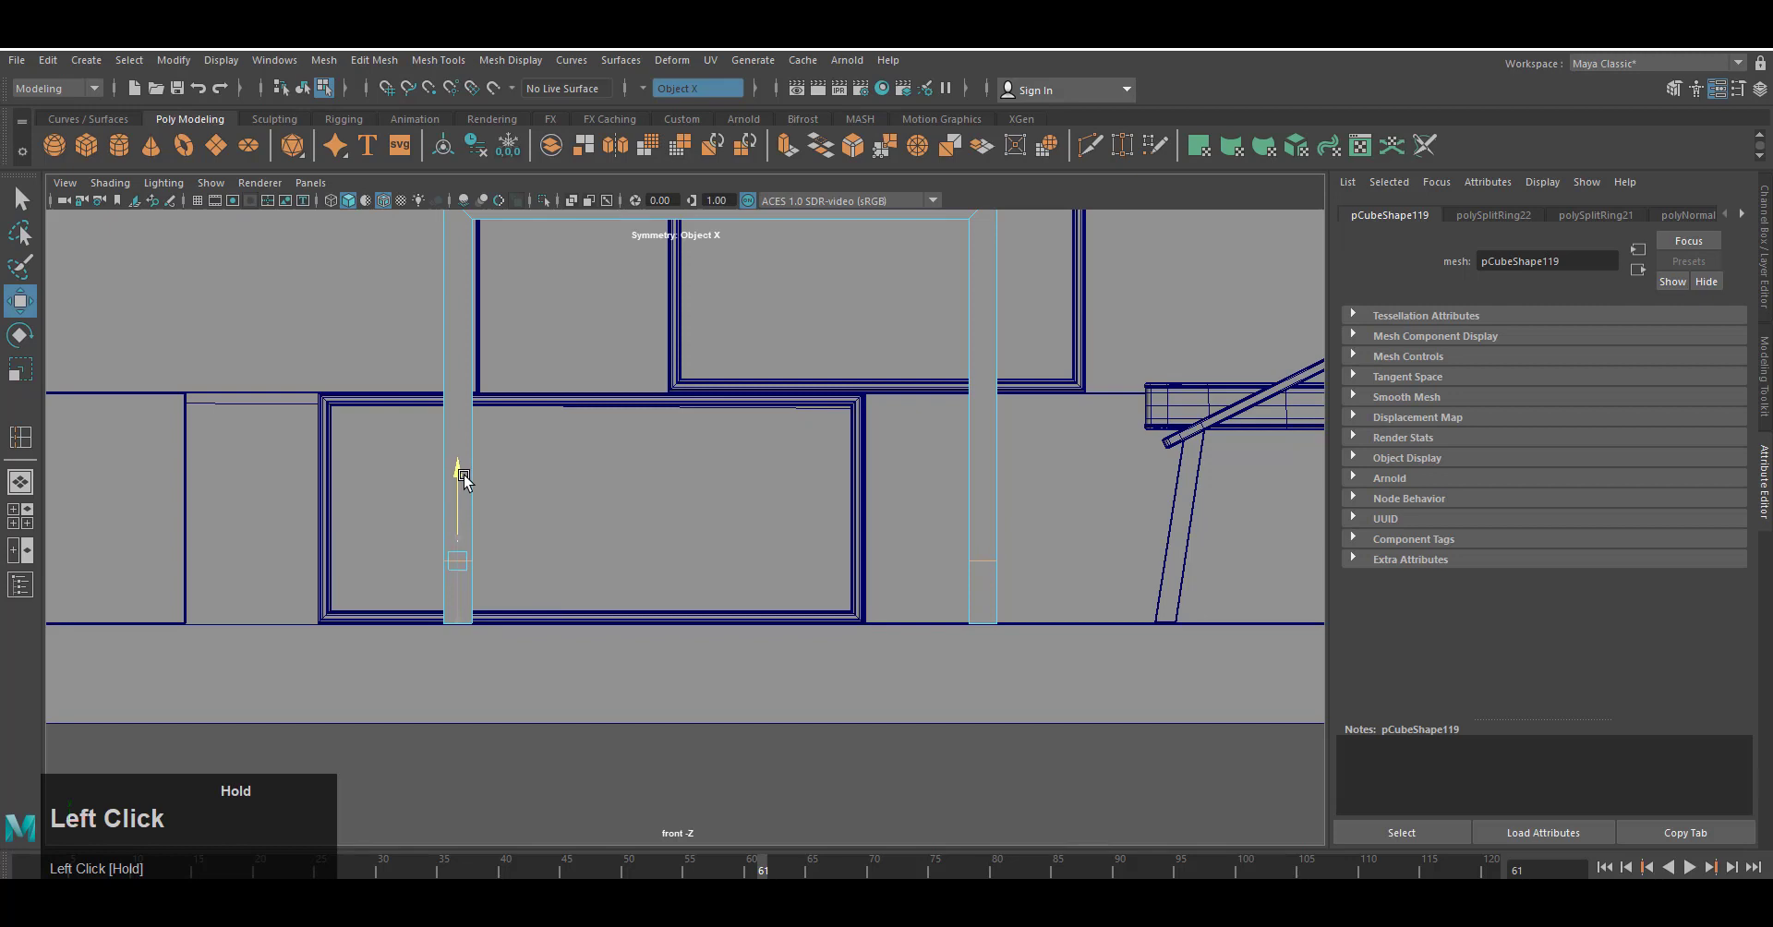
# Bevel the new edge loop with a fraction of 0.292 to define a crossbar section on each leg.
pyautogui.click(853, 146)
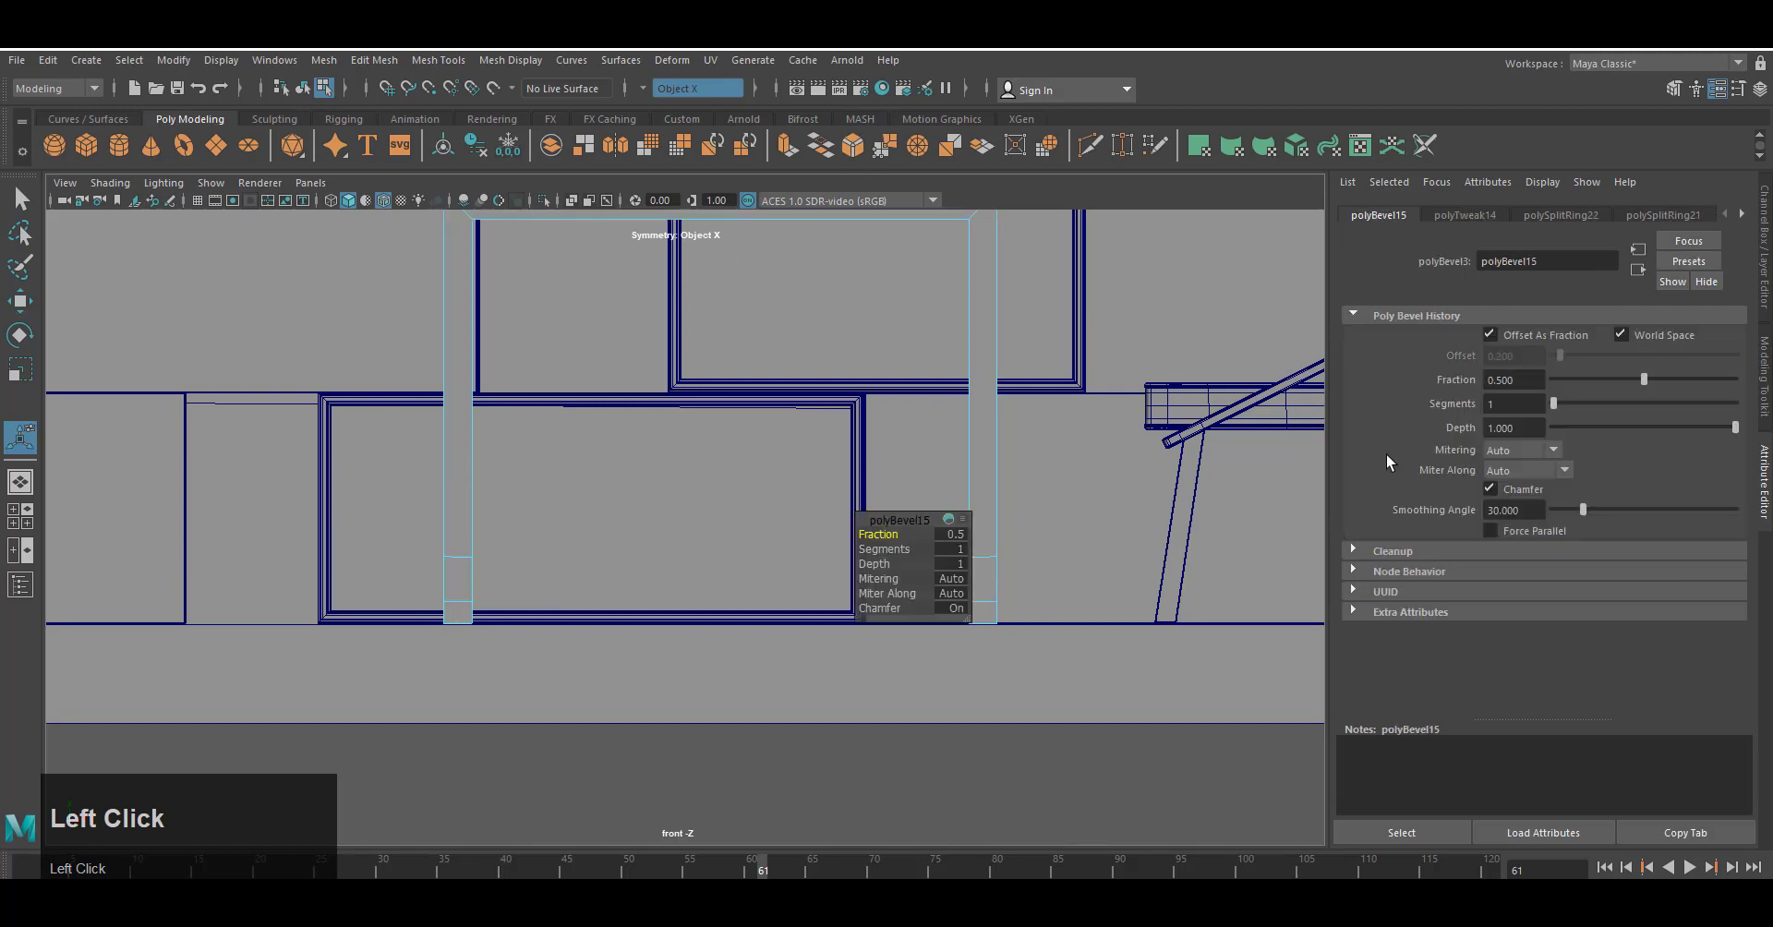
pyautogui.moveTo(1642, 379); pyautogui.dragTo(1625, 380)
pyautogui.press('w')
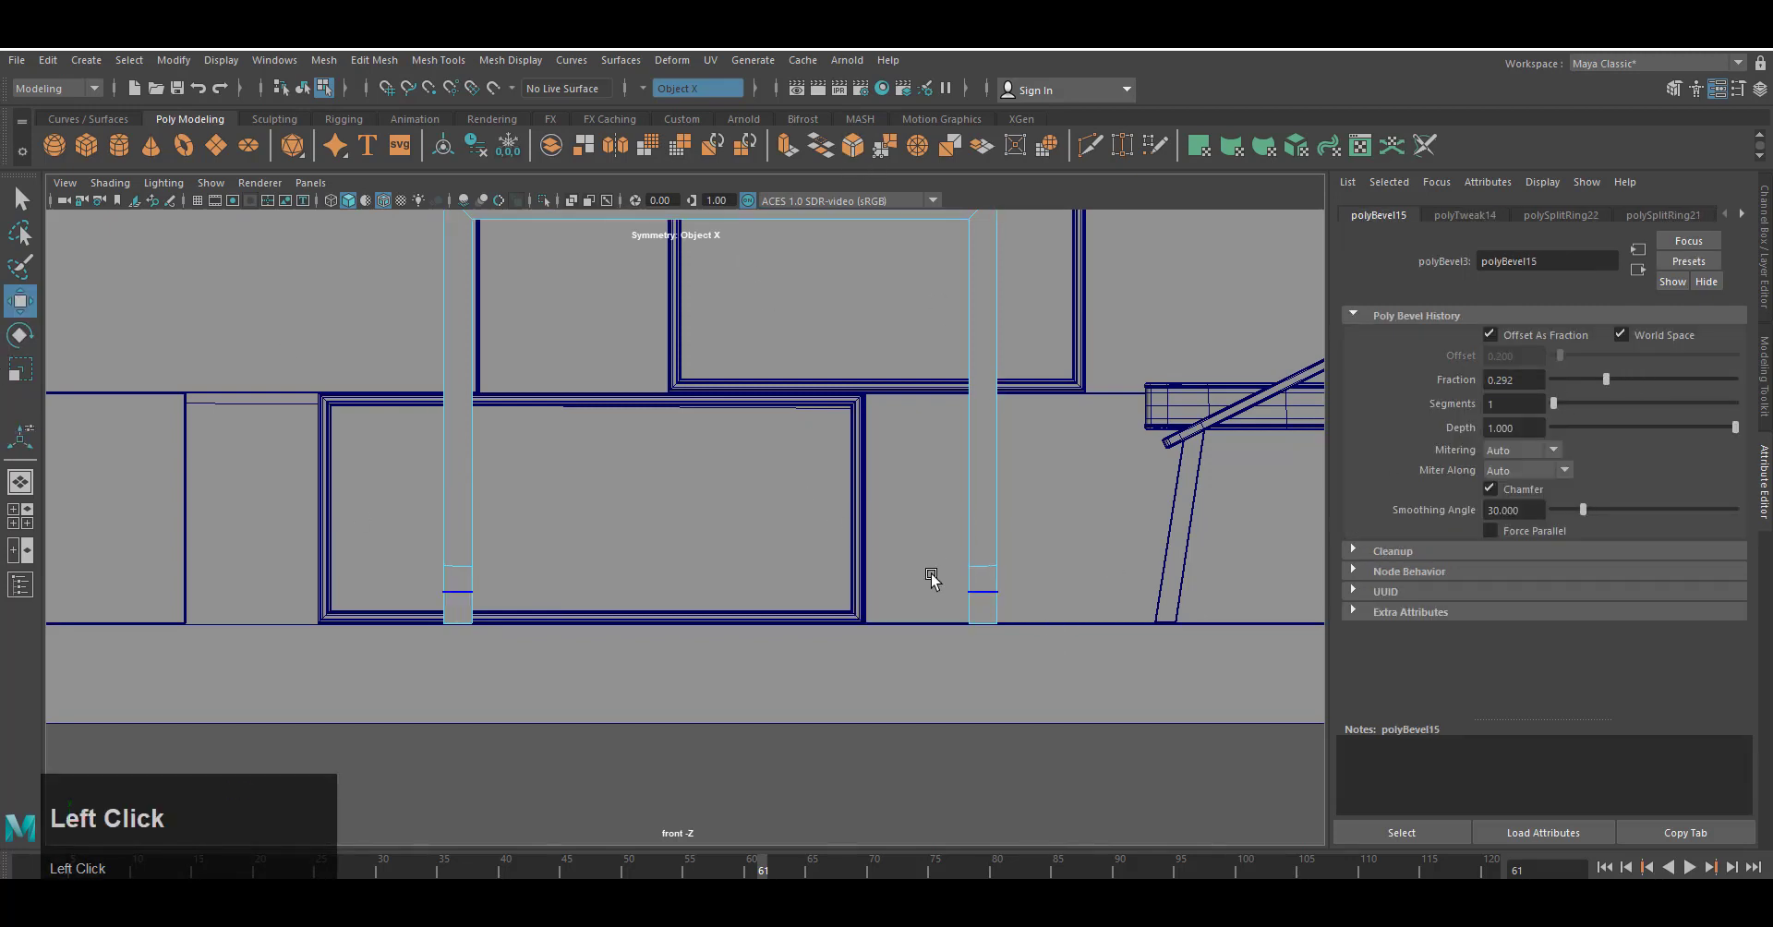
pyautogui.click(984, 621)
pyautogui.press('z')
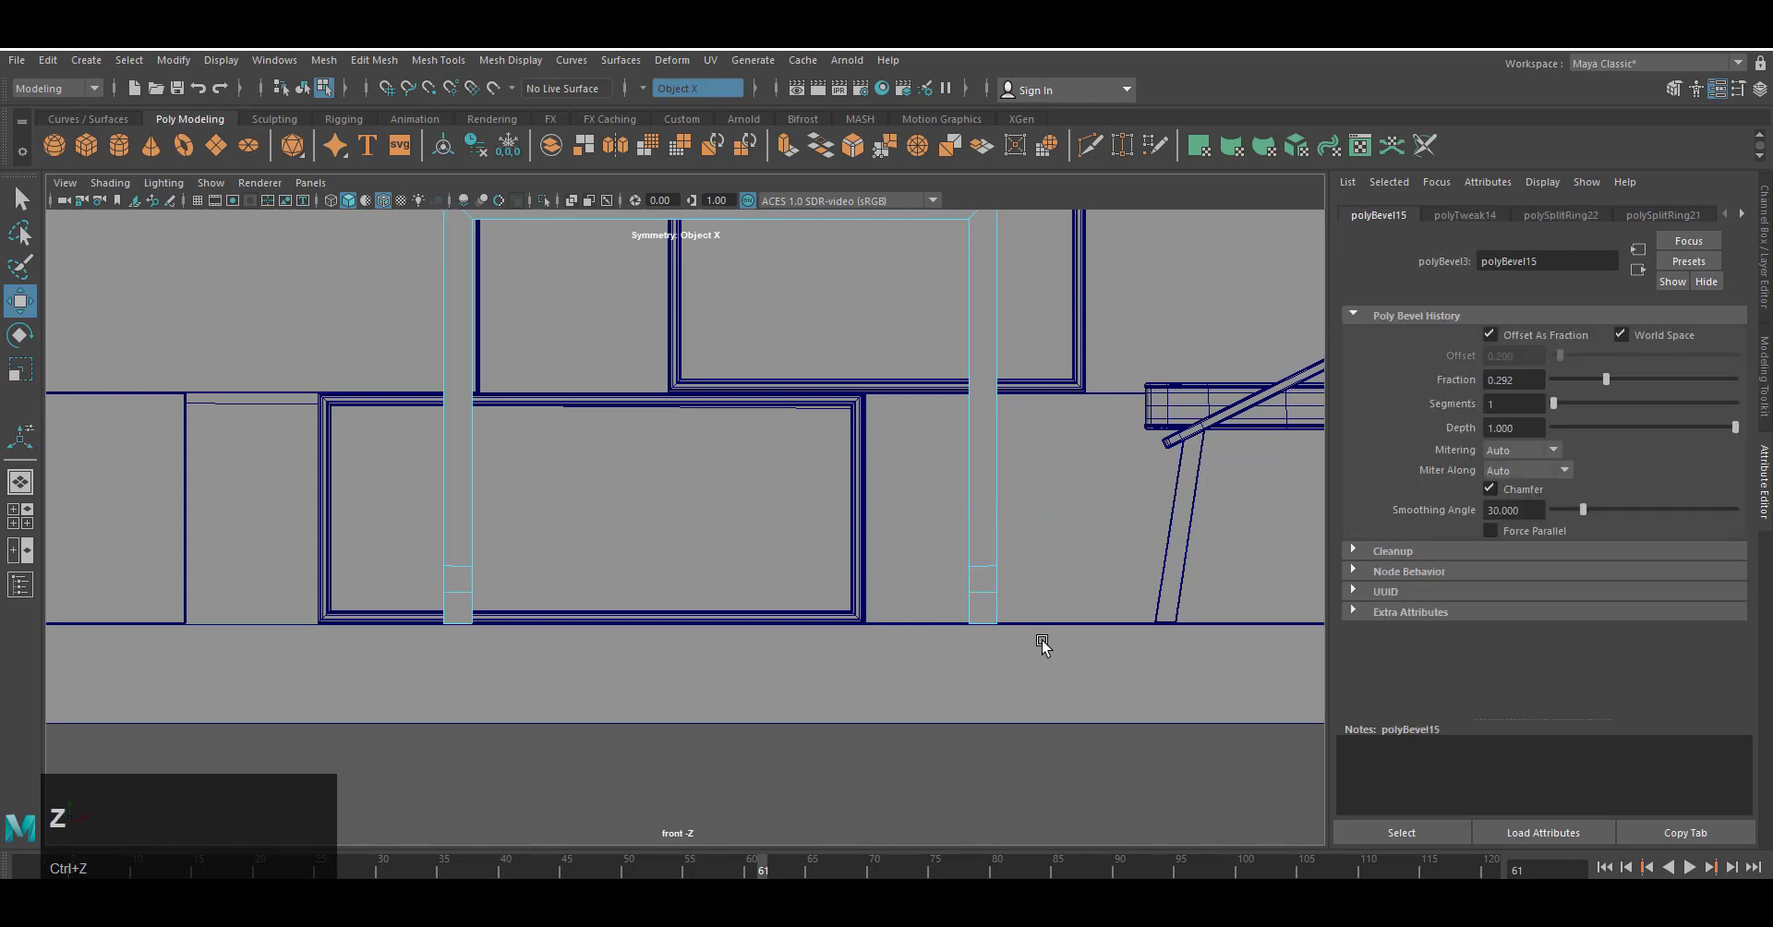
pyautogui.keyDown('shift'); pyautogui.click(982, 592); pyautogui.keyUp('shift')
# Return the leg frame to object mode in the perspective view and turn symmetry off.
pyautogui.press('space')
pyautogui.moveTo(981, 504); pyautogui.dragTo(981, 453, button='right')
pyautogui.scroll(5, 858, 647)
pyautogui.keyDown('alt'); pyautogui.moveTo(831, 674); pyautogui.dragTo(923, 683); pyautogui.keyUp('alt')
pyautogui.moveTo(858, 384); pyautogui.dragTo(951, 361, button='right')
pyautogui.click(699, 90)
pyautogui.click(699, 108)
# Bridge the facing inner faces near the bottom of both legs to form a crossbar.
pyautogui.moveTo(871, 434); pyautogui.dragTo(868, 503, button='right')
pyautogui.click(848, 568)
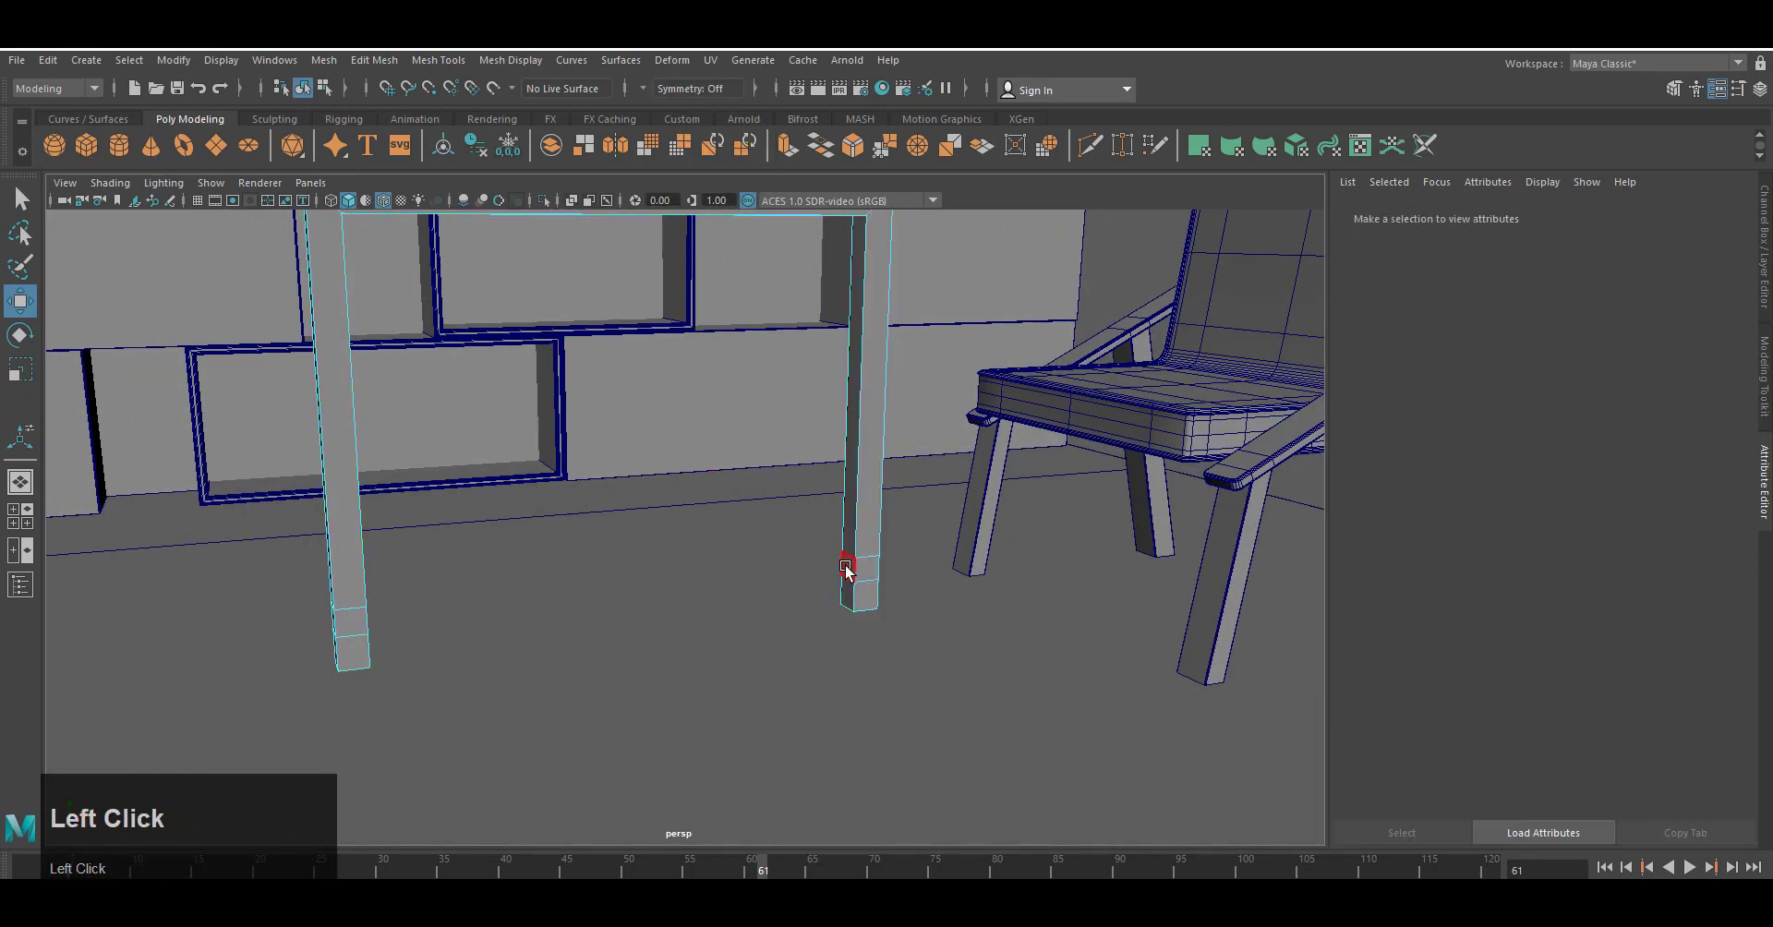
pyautogui.keyDown('alt'); pyautogui.moveTo(848, 568); pyautogui.dragTo(801, 591); pyautogui.keyUp('alt')
pyautogui.keyDown('shift'); pyautogui.click(678, 584); pyautogui.keyUp('shift')
pyautogui.keyDown('alt'); pyautogui.moveTo(801, 591); pyautogui.dragTo(821, 548, button='middle'); pyautogui.keyUp('alt')
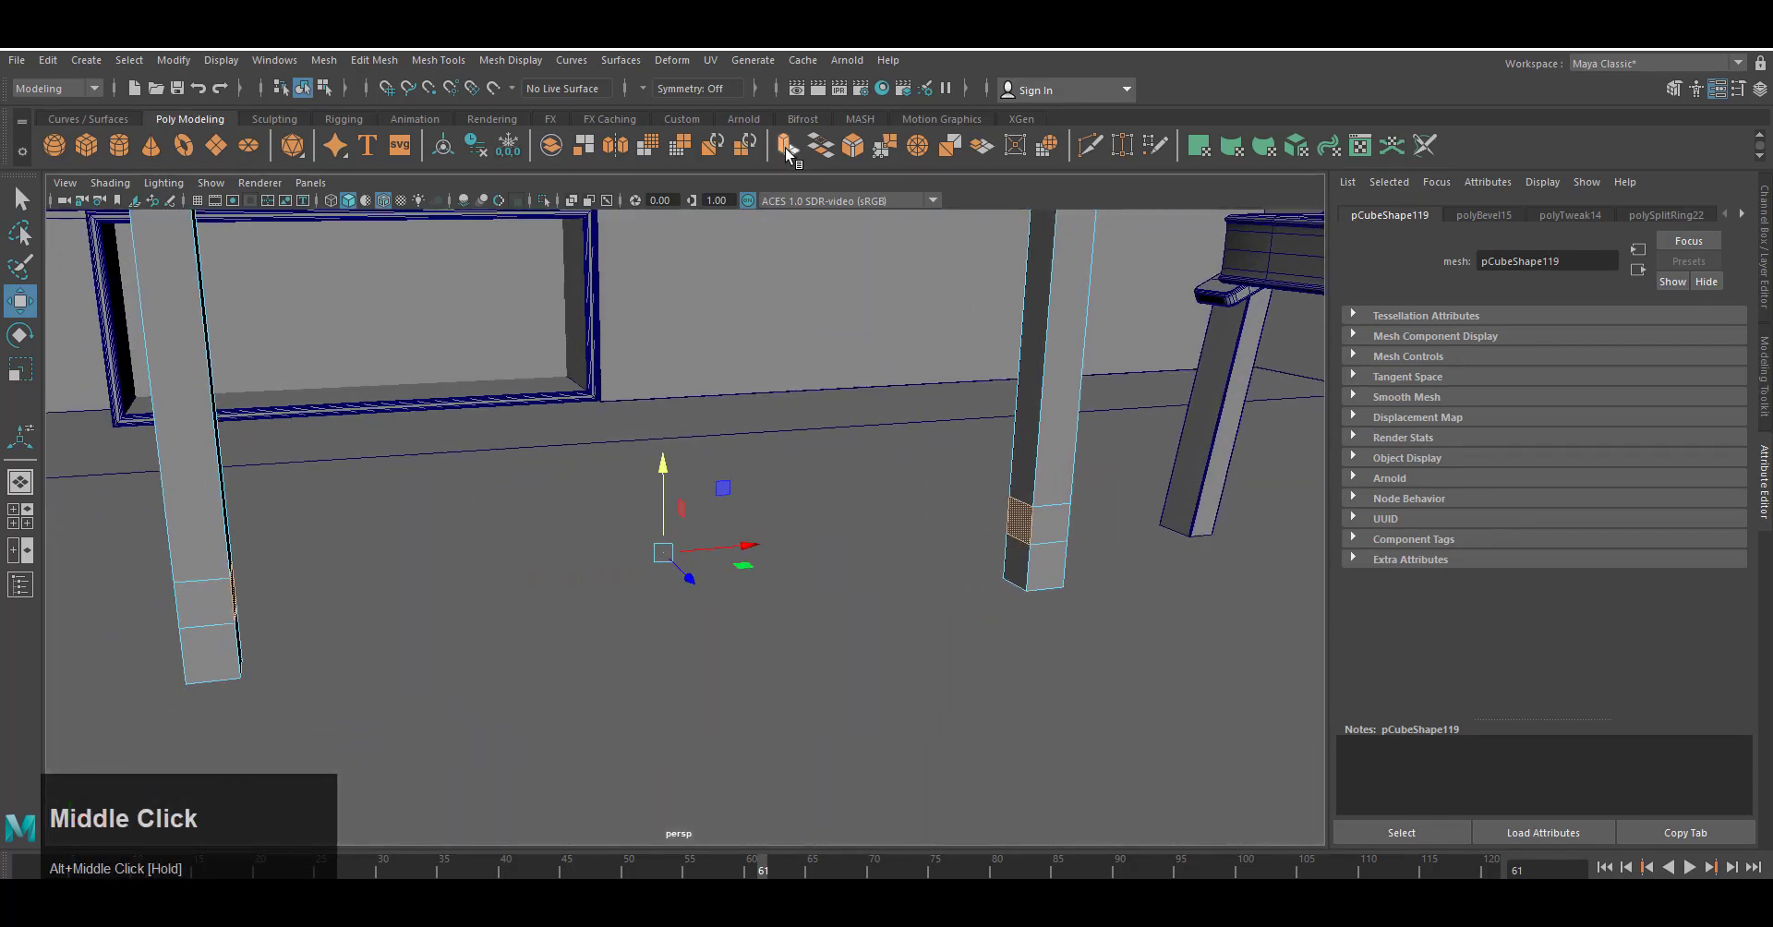
pyautogui.click(823, 149)
pyautogui.press('q')
pyautogui.moveTo(1060, 399); pyautogui.dragTo(1103, 370, button='right')
# Insert an edge loop at the middle of the crossbar in the front view, using the grid as a centre guide.
pyautogui.press('space')
pyautogui.moveTo(984, 451); pyautogui.dragTo(984, 500, button='right')
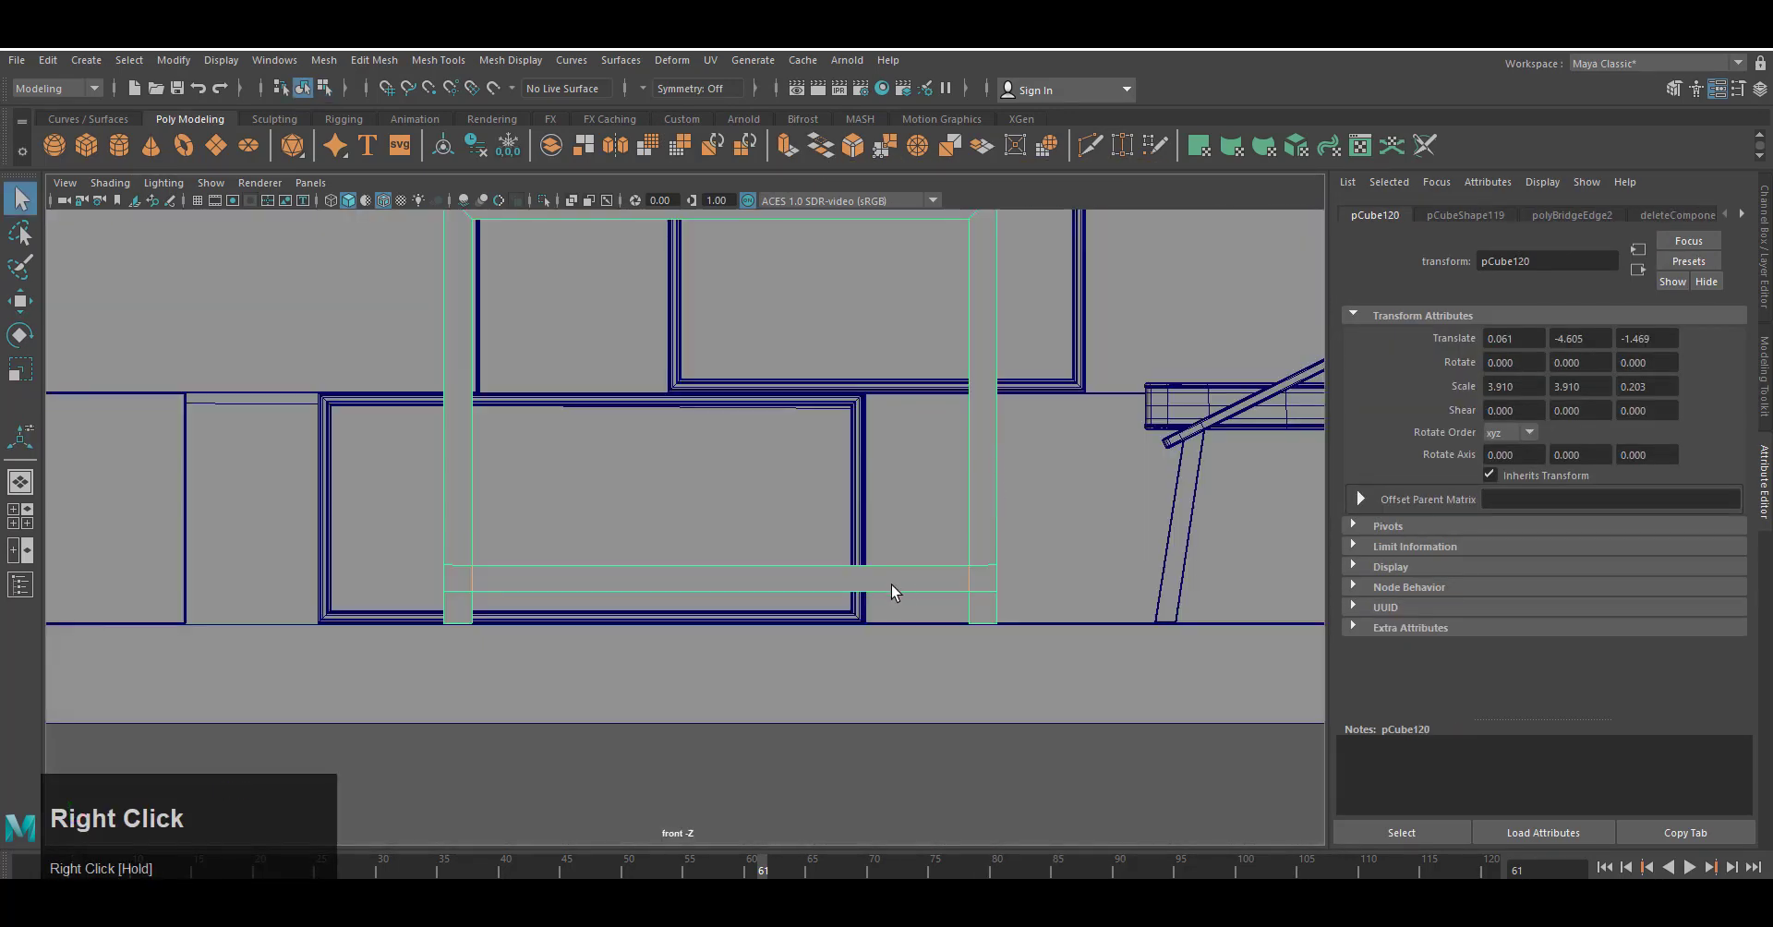
pyautogui.keyDown('alt'); pyautogui.moveTo(890, 600); pyautogui.dragTo(884, 552, button='middle'); pyautogui.keyUp('alt')
pyautogui.scroll(4, 883, 552)
pyautogui.click(197, 201)
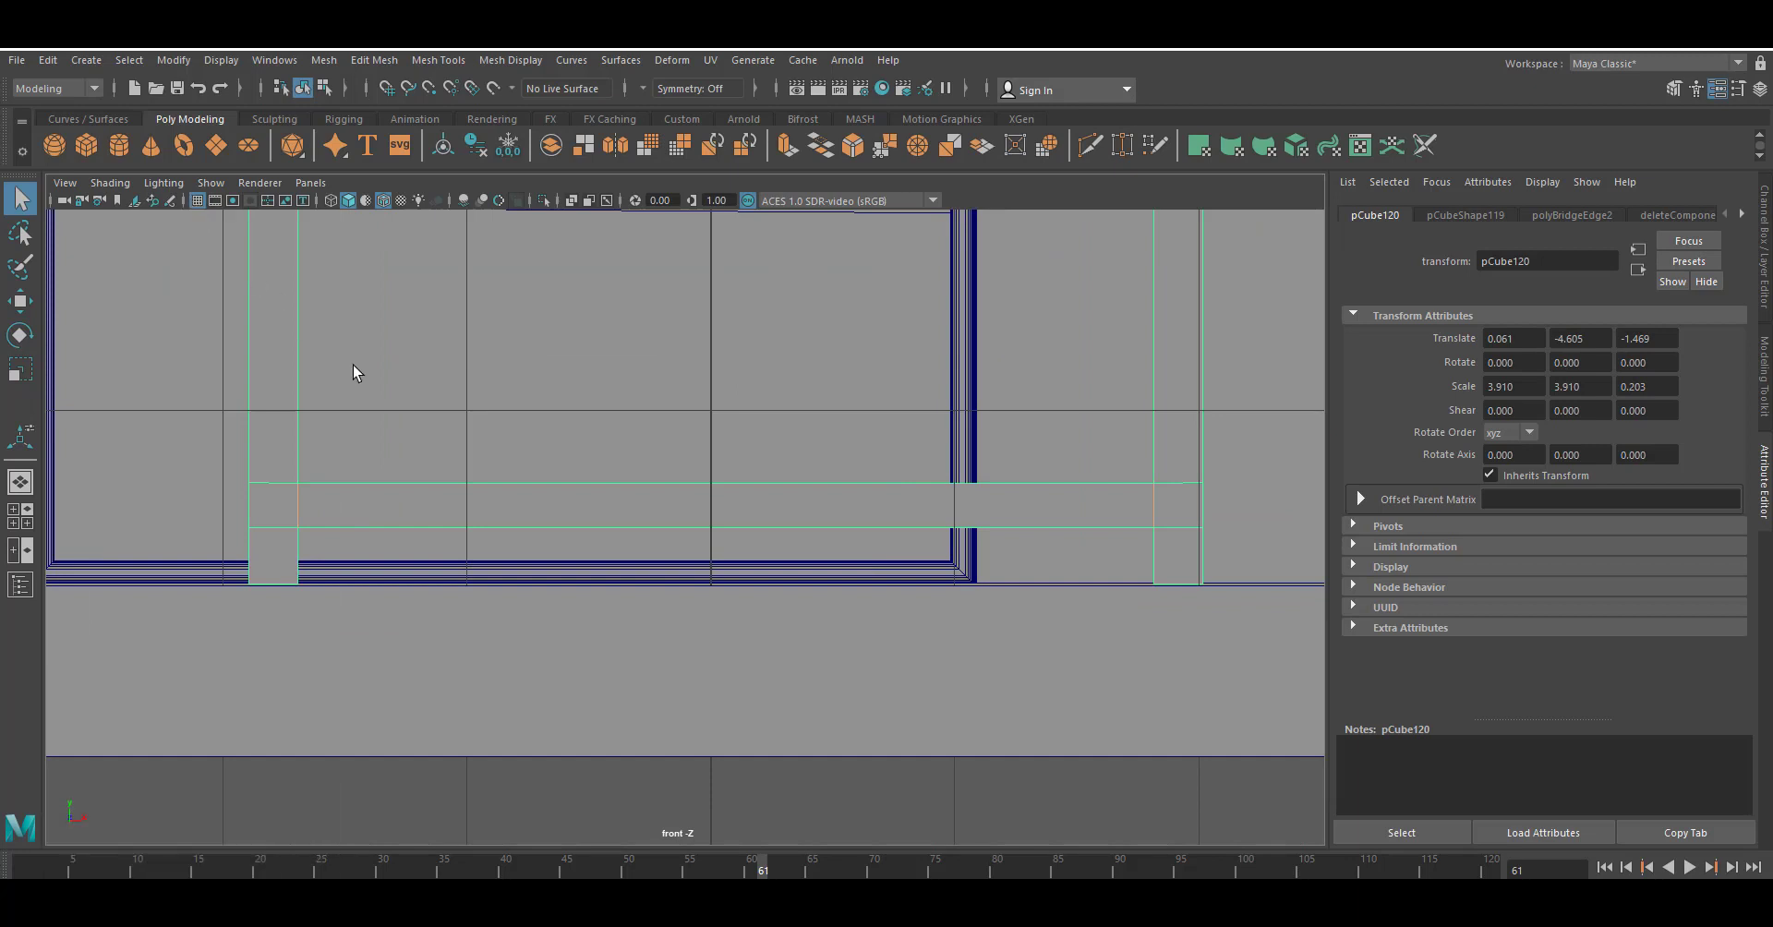
pyautogui.click(438, 60)
pyautogui.click(466, 182)
pyautogui.click(20, 301)
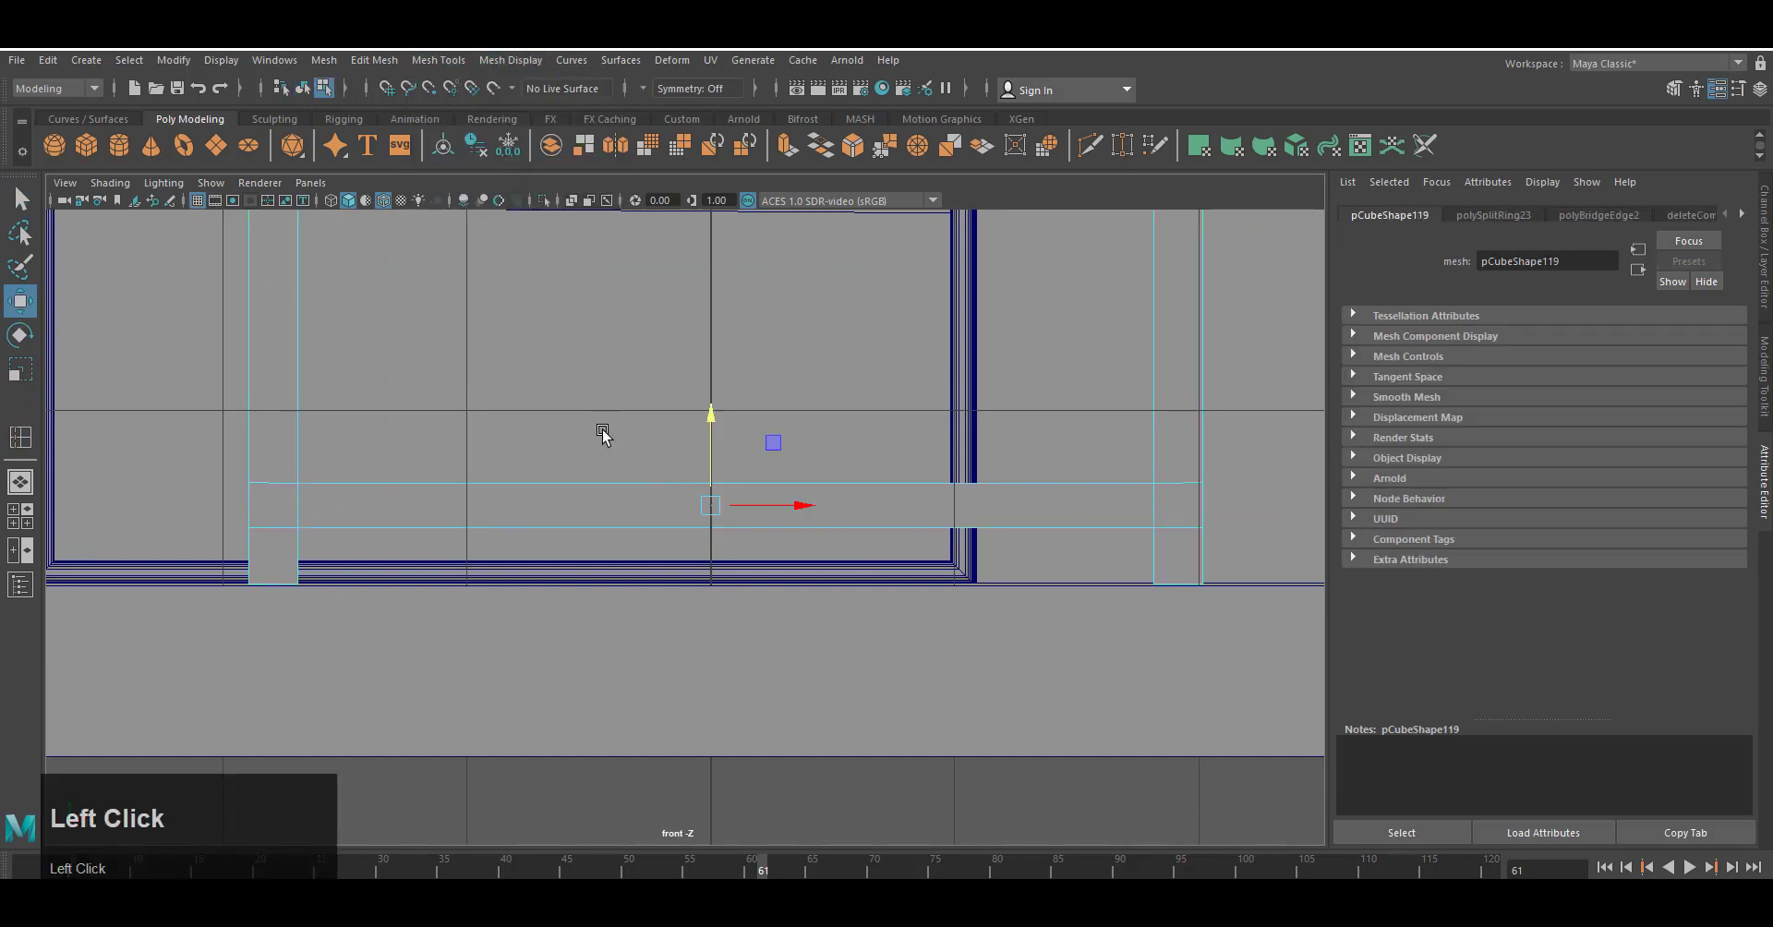
pyautogui.click(198, 201)
# Bevel the crossbar's centre loop with a fraction of about 0.062 and return to object mode.
pyautogui.click(854, 148)
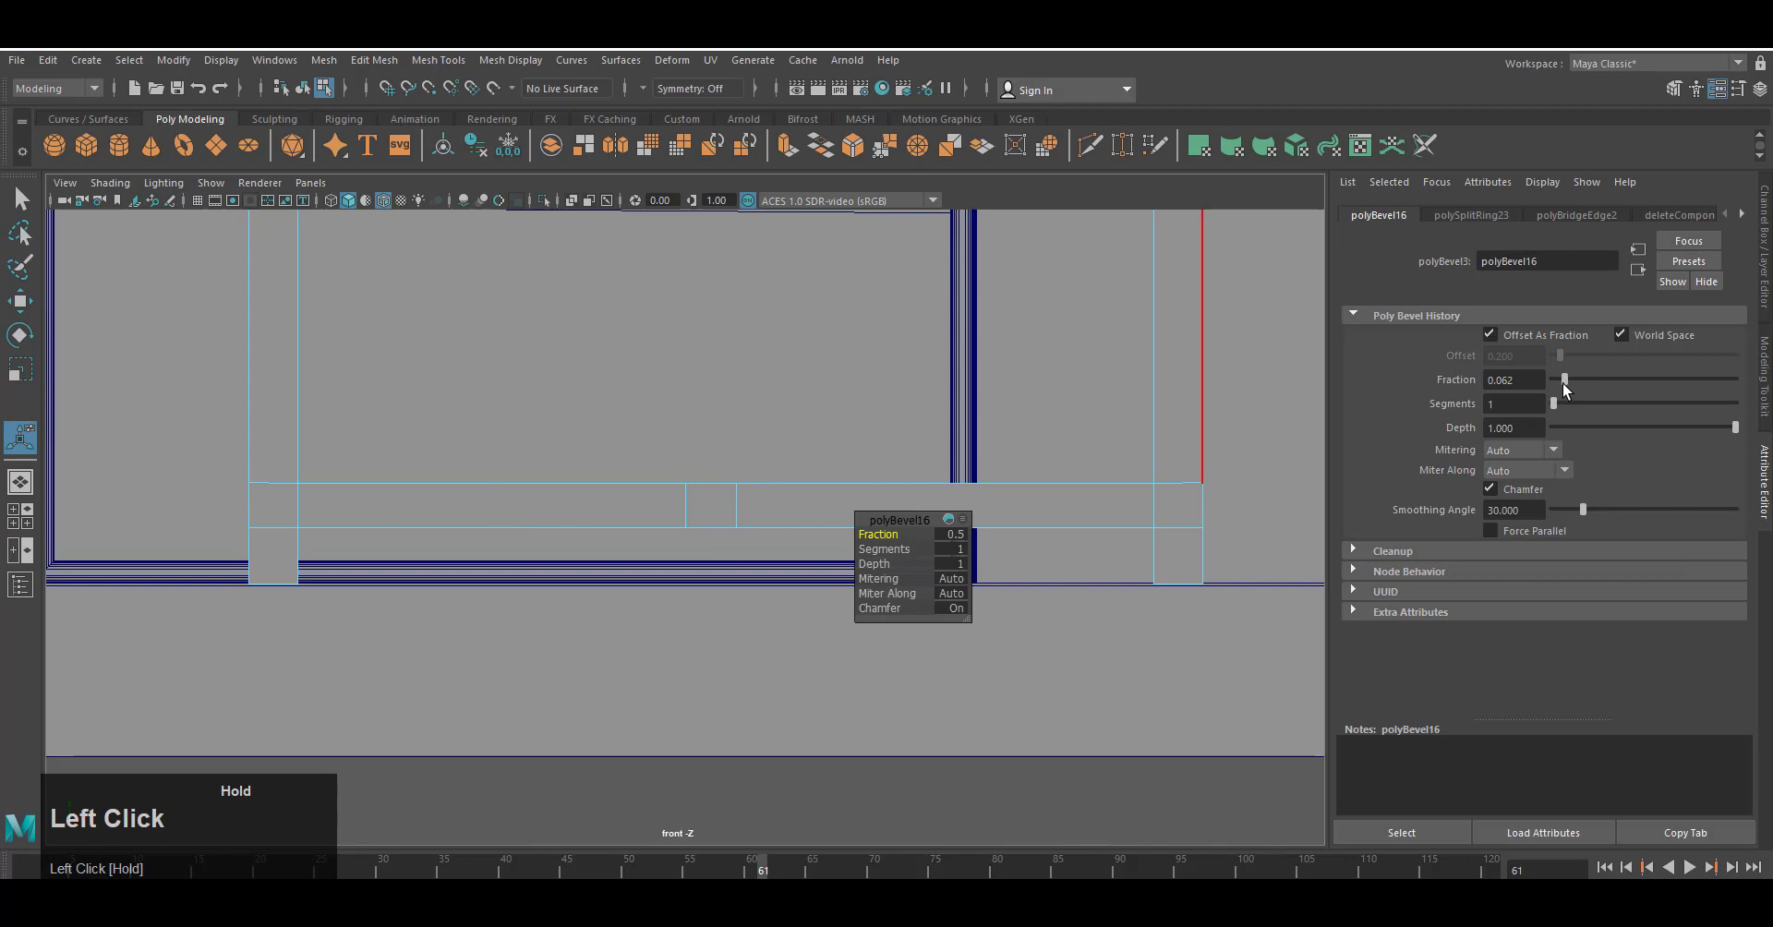
pyautogui.moveTo(1562, 382); pyautogui.dragTo(1564, 382)
pyautogui.moveTo(1173, 372); pyautogui.dragTo(1219, 351, button='right')
pyautogui.press('q')
# Select the long outer edges along the front of the leg frame's legs and crossbar.
pyautogui.press('space')
pyautogui.moveTo(1135, 491); pyautogui.dragTo(1134, 457, button='right')
pyautogui.scroll(-3, 906, 685)
pyautogui.keyDown('alt'); pyautogui.moveTo(907, 687); pyautogui.dragTo(870, 696); pyautogui.keyUp('alt')
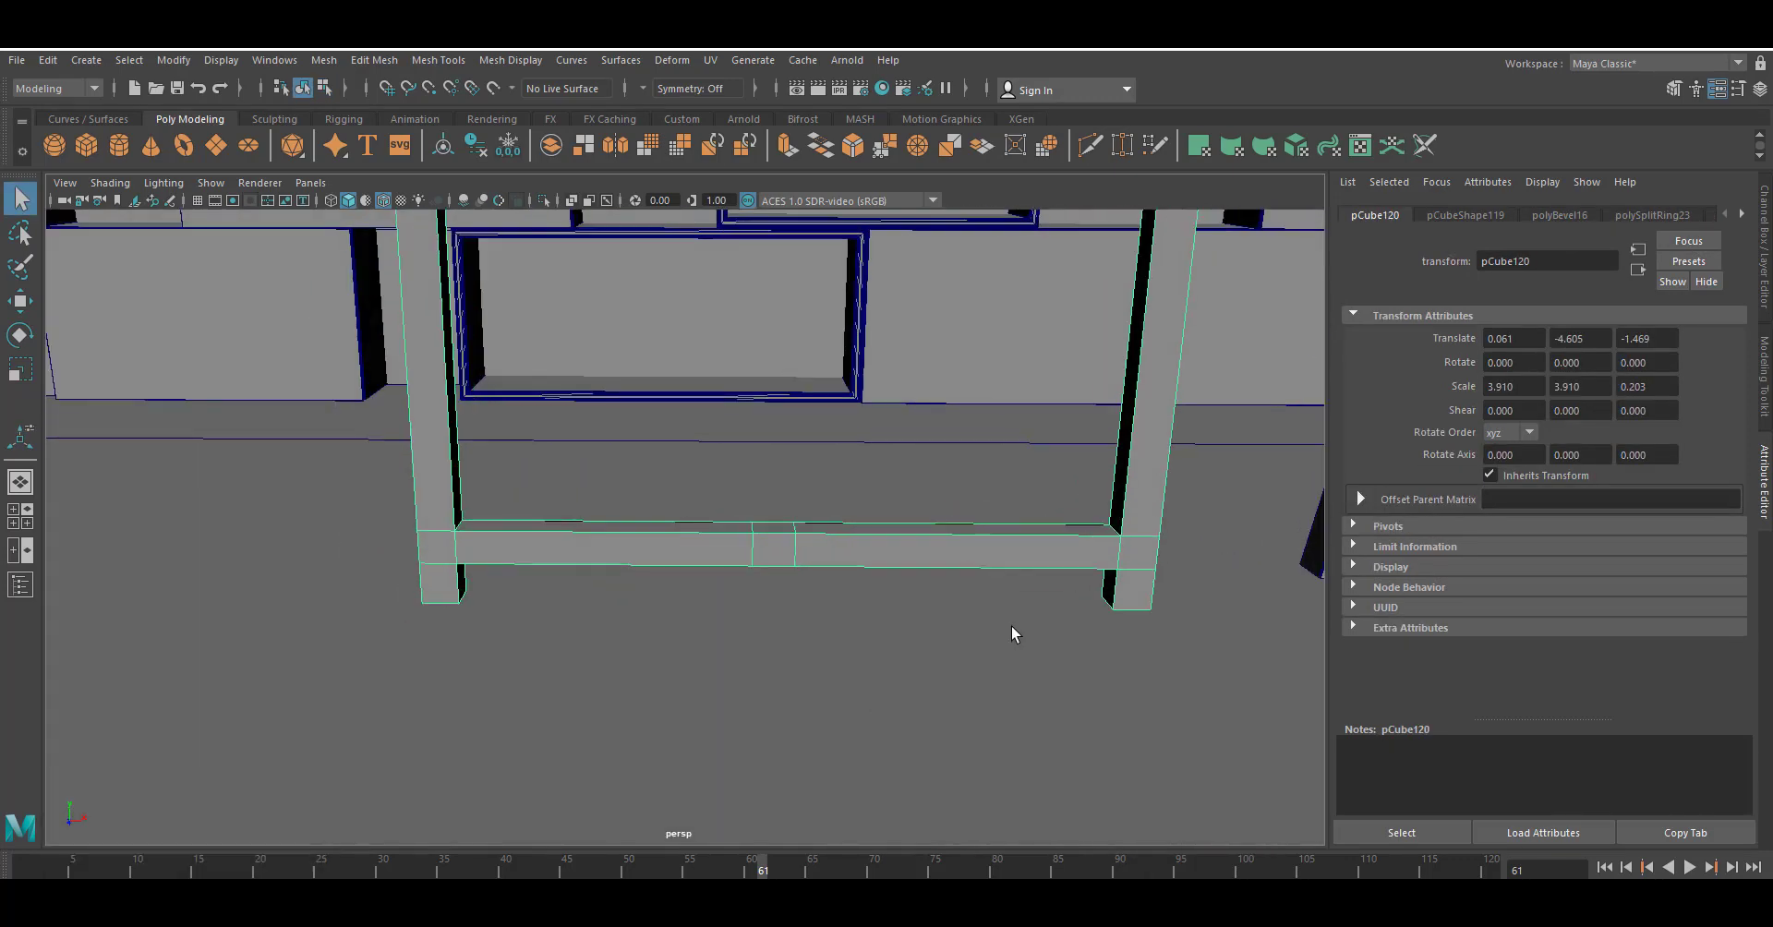
pyautogui.click(1127, 427)
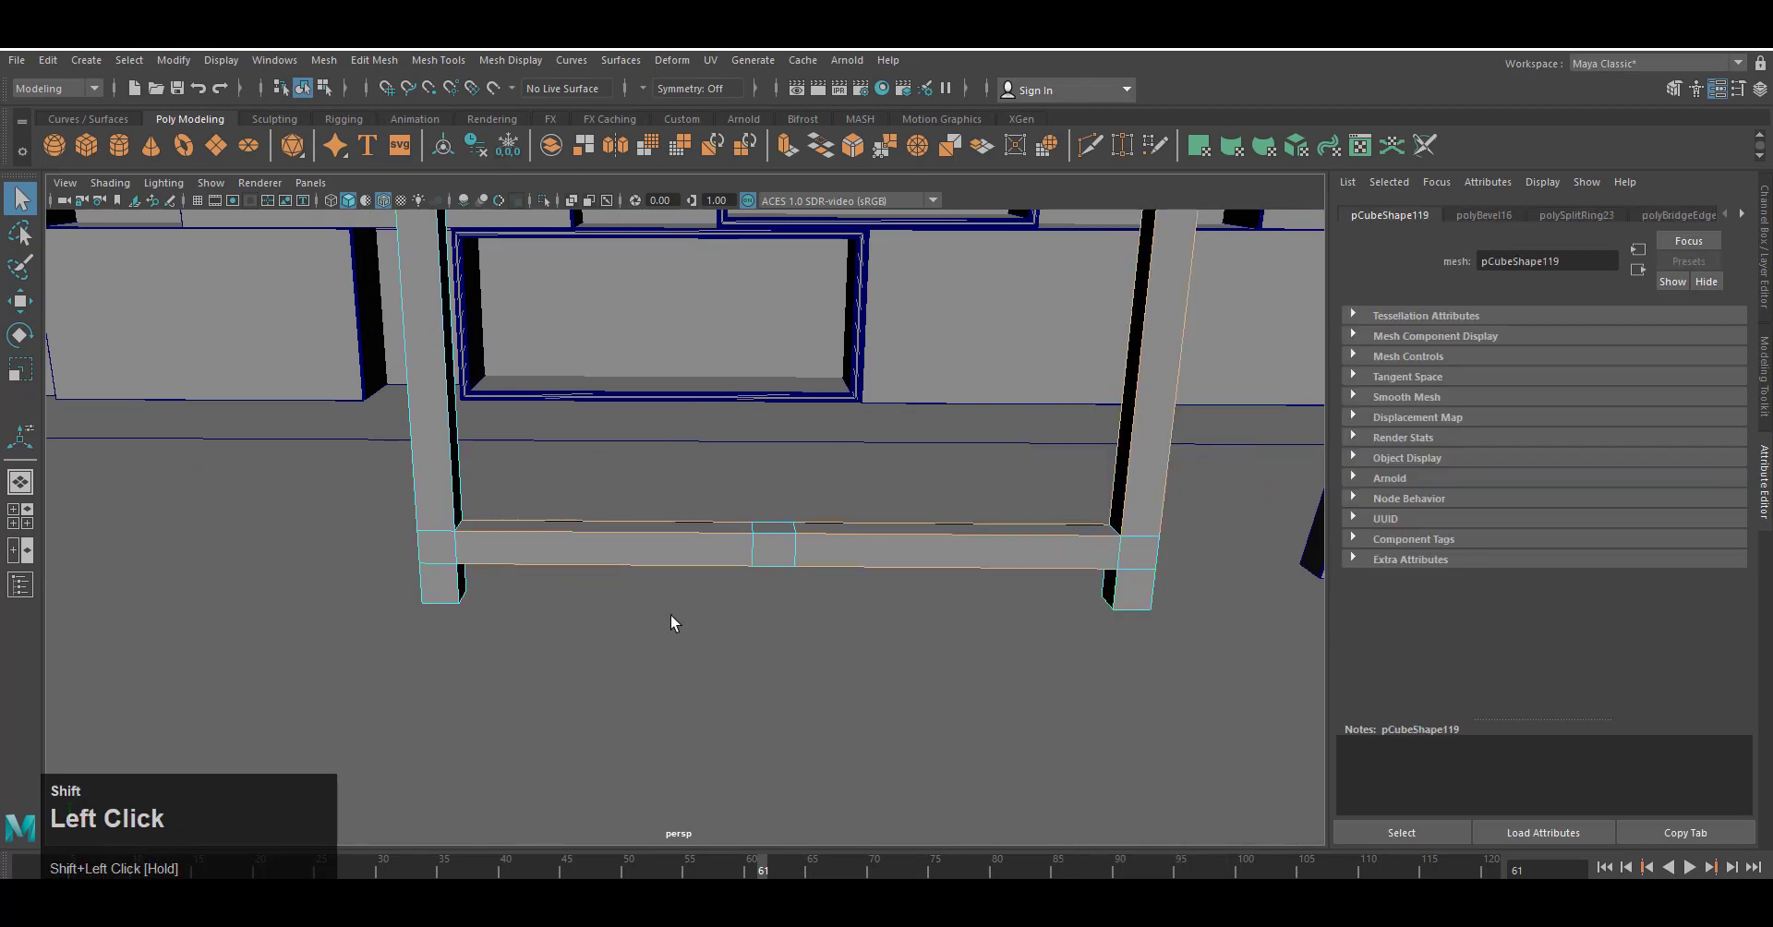
pyautogui.keyDown('alt'); pyautogui.moveTo(999, 699); pyautogui.dragTo(989, 656); pyautogui.keyUp('alt')
pyautogui.keyDown('alt'); pyautogui.moveTo(989, 657); pyautogui.dragTo(1086, 566, button='middle'); pyautogui.keyUp('alt')
pyautogui.keyDown('shift'); pyautogui.moveTo(455, 573); pyautogui.dragTo(550, 595); pyautogui.keyUp('shift')
pyautogui.keyDown('alt'); pyautogui.moveTo(563, 608); pyautogui.dragTo(127, 632, button='middle'); pyautogui.keyUp('alt')
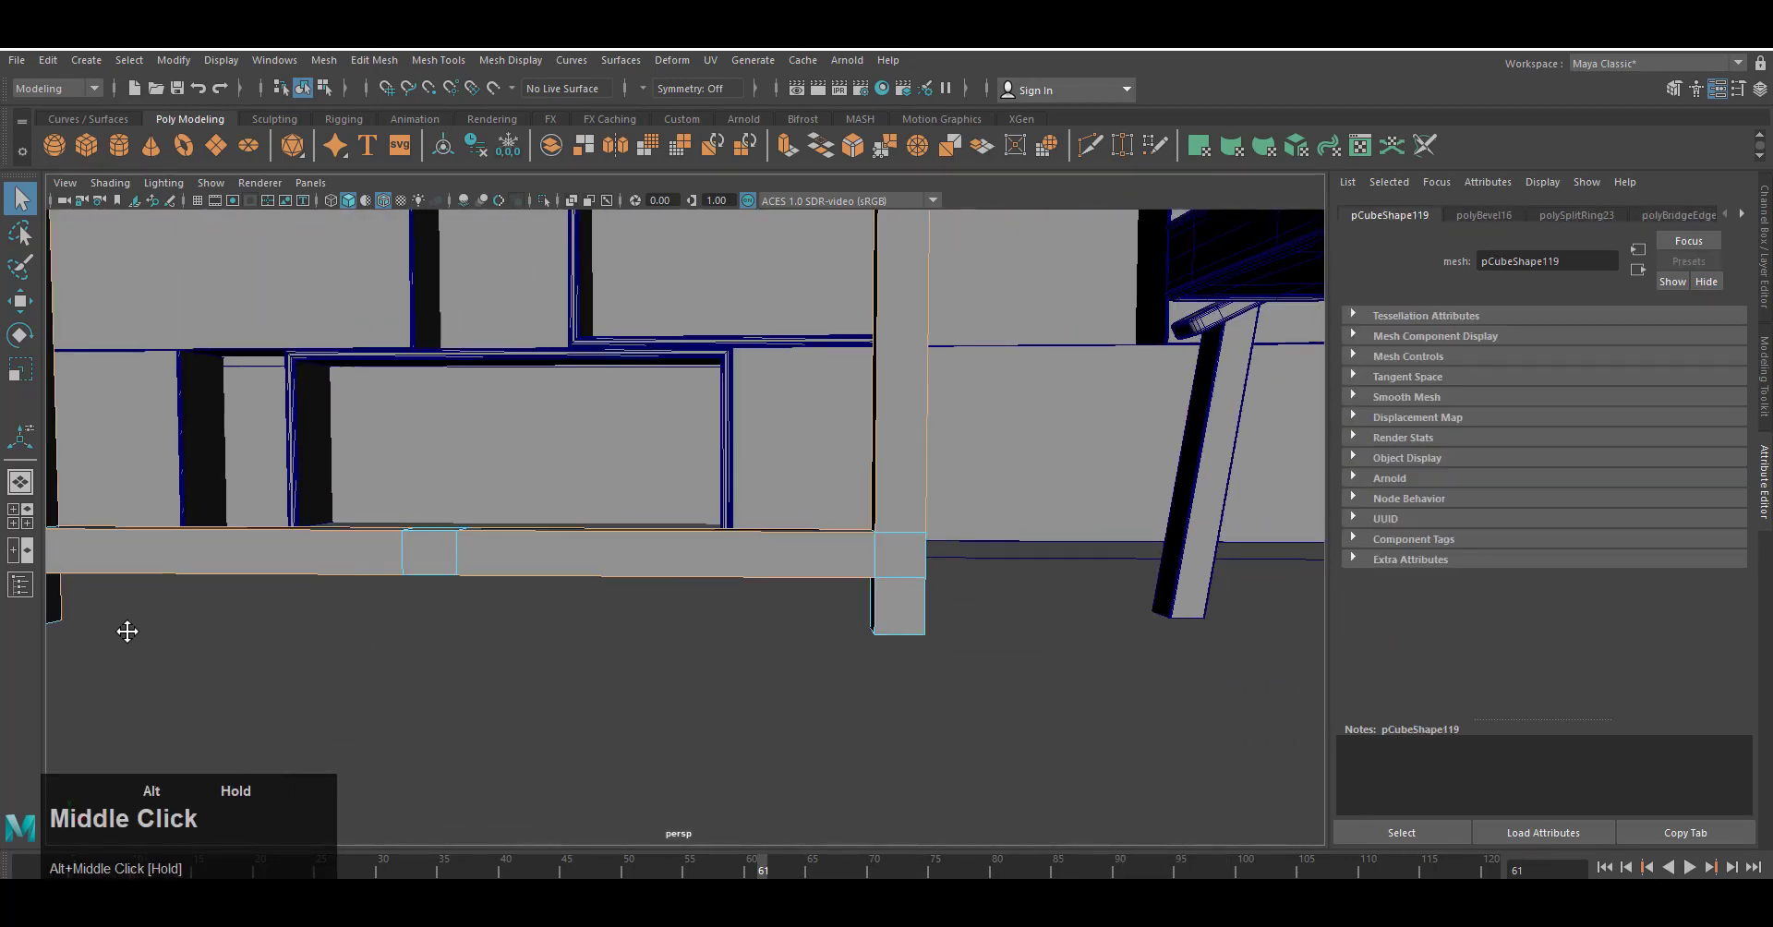
# Add the remaining long corner edges around the leg frame's legs and crossbar to the selection.
pyautogui.keyDown('alt'); pyautogui.moveTo(956, 600); pyautogui.dragTo(628, 651); pyautogui.keyUp('alt')
pyautogui.keyDown('alt'); pyautogui.moveTo(628, 651); pyautogui.dragTo(423, 704, button='middle'); pyautogui.keyUp('alt')
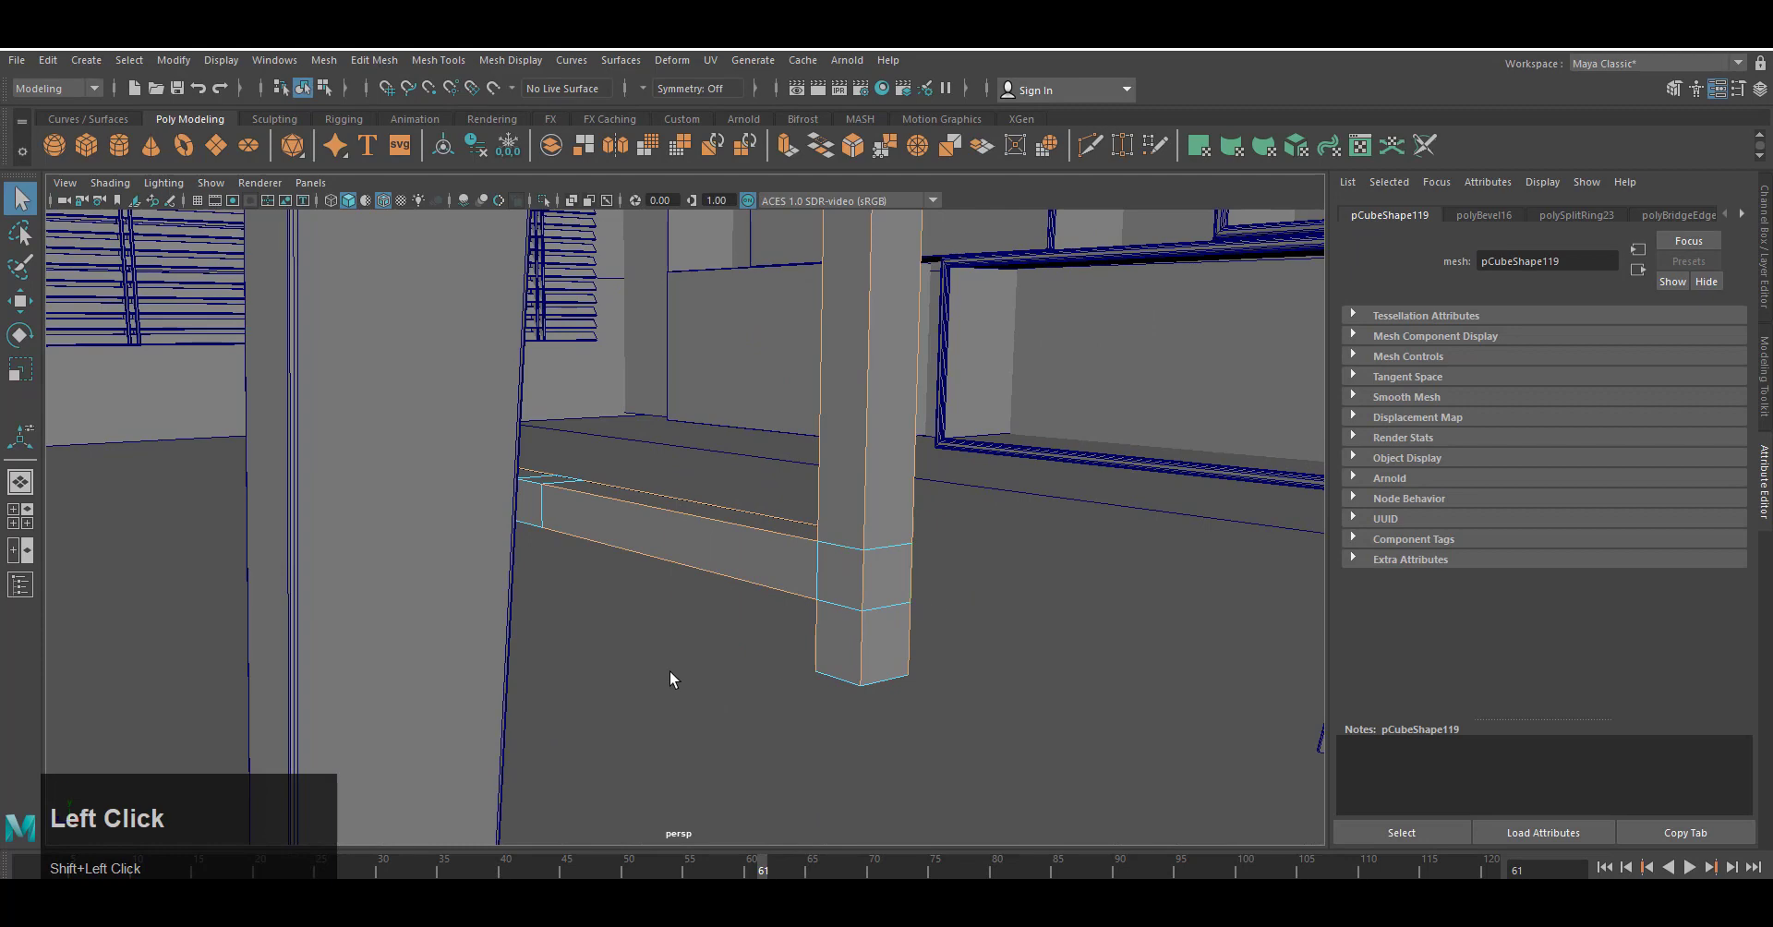
pyautogui.keyDown('alt'); pyautogui.moveTo(671, 680); pyautogui.dragTo(769, 663); pyautogui.keyUp('alt')
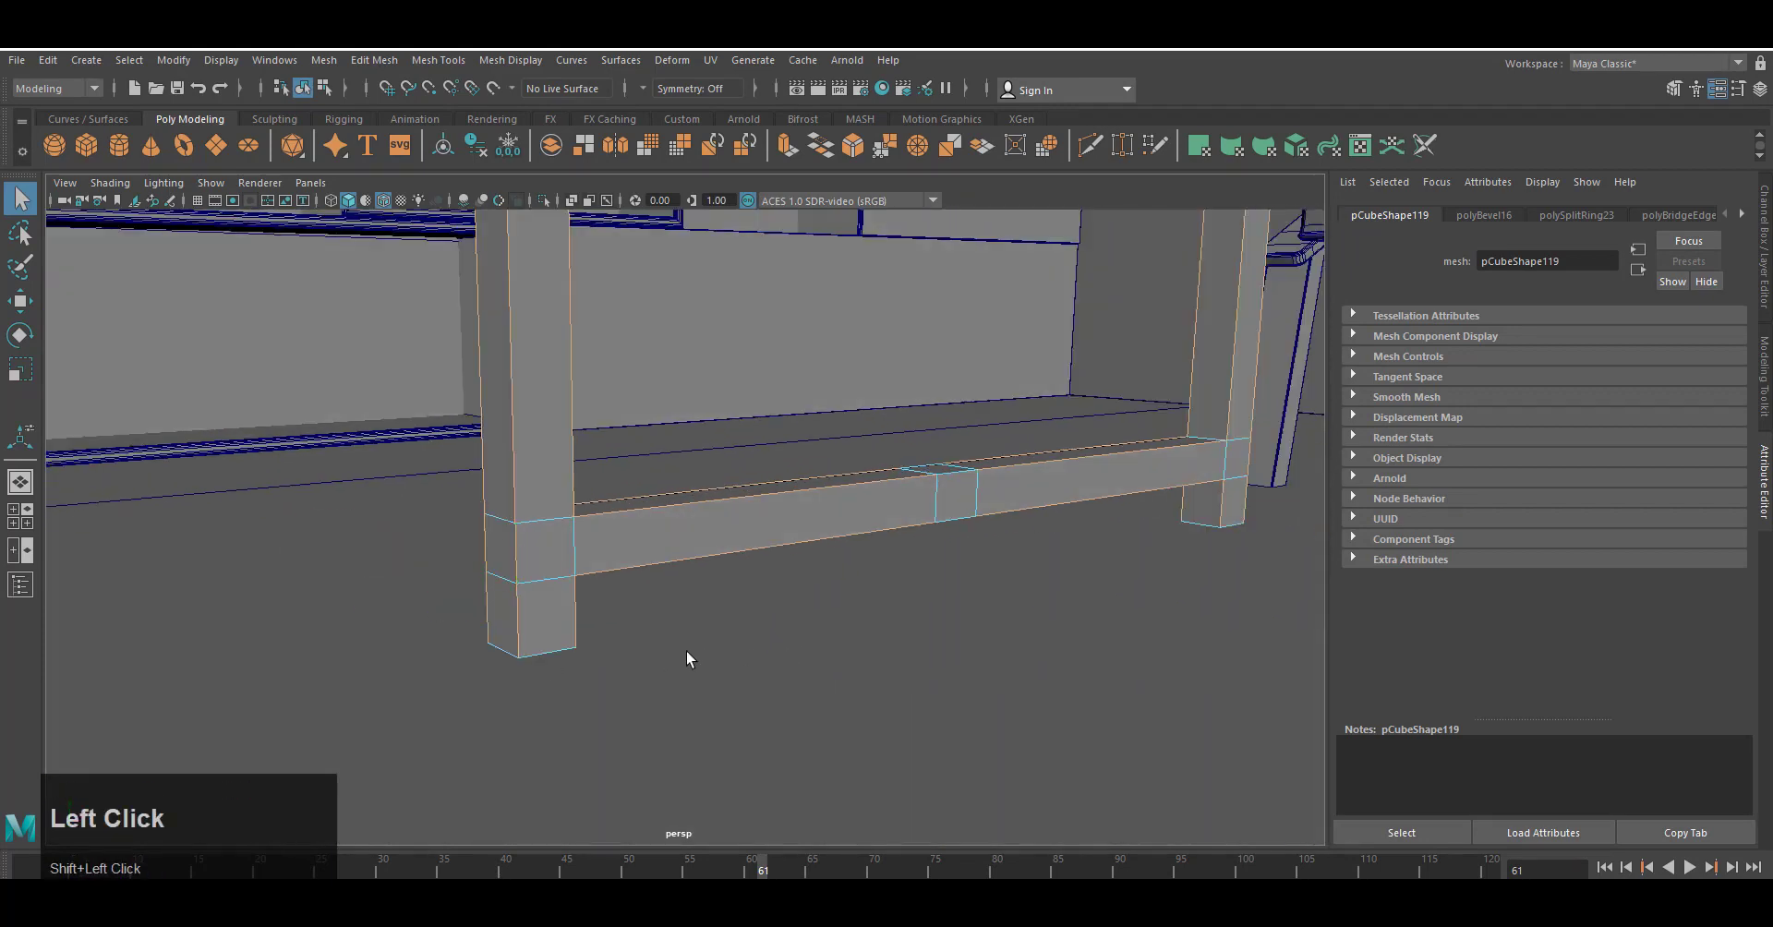
pyautogui.keyDown('alt'); pyautogui.moveTo(685, 650); pyautogui.dragTo(712, 614, button='middle'); pyautogui.keyUp('alt')
pyautogui.keyDown('alt'); pyautogui.moveTo(712, 613); pyautogui.dragTo(332, 625); pyautogui.keyUp('alt')
pyautogui.keyDown('alt'); pyautogui.moveTo(332, 625); pyautogui.dragTo(850, 615, button='middle'); pyautogui.keyUp('alt')
pyautogui.keyDown('alt'); pyautogui.moveTo(850, 615); pyautogui.dragTo(656, 608); pyautogui.keyUp('alt')
pyautogui.keyDown('shift'); pyautogui.click(588, 556); pyautogui.keyUp('shift')
pyautogui.keyDown('alt'); pyautogui.moveTo(589, 556); pyautogui.dragTo(342, 554); pyautogui.keyUp('alt')
pyautogui.keyDown('alt'); pyautogui.moveTo(596, 529); pyautogui.dragTo(585, 514, button='middle'); pyautogui.keyUp('alt')
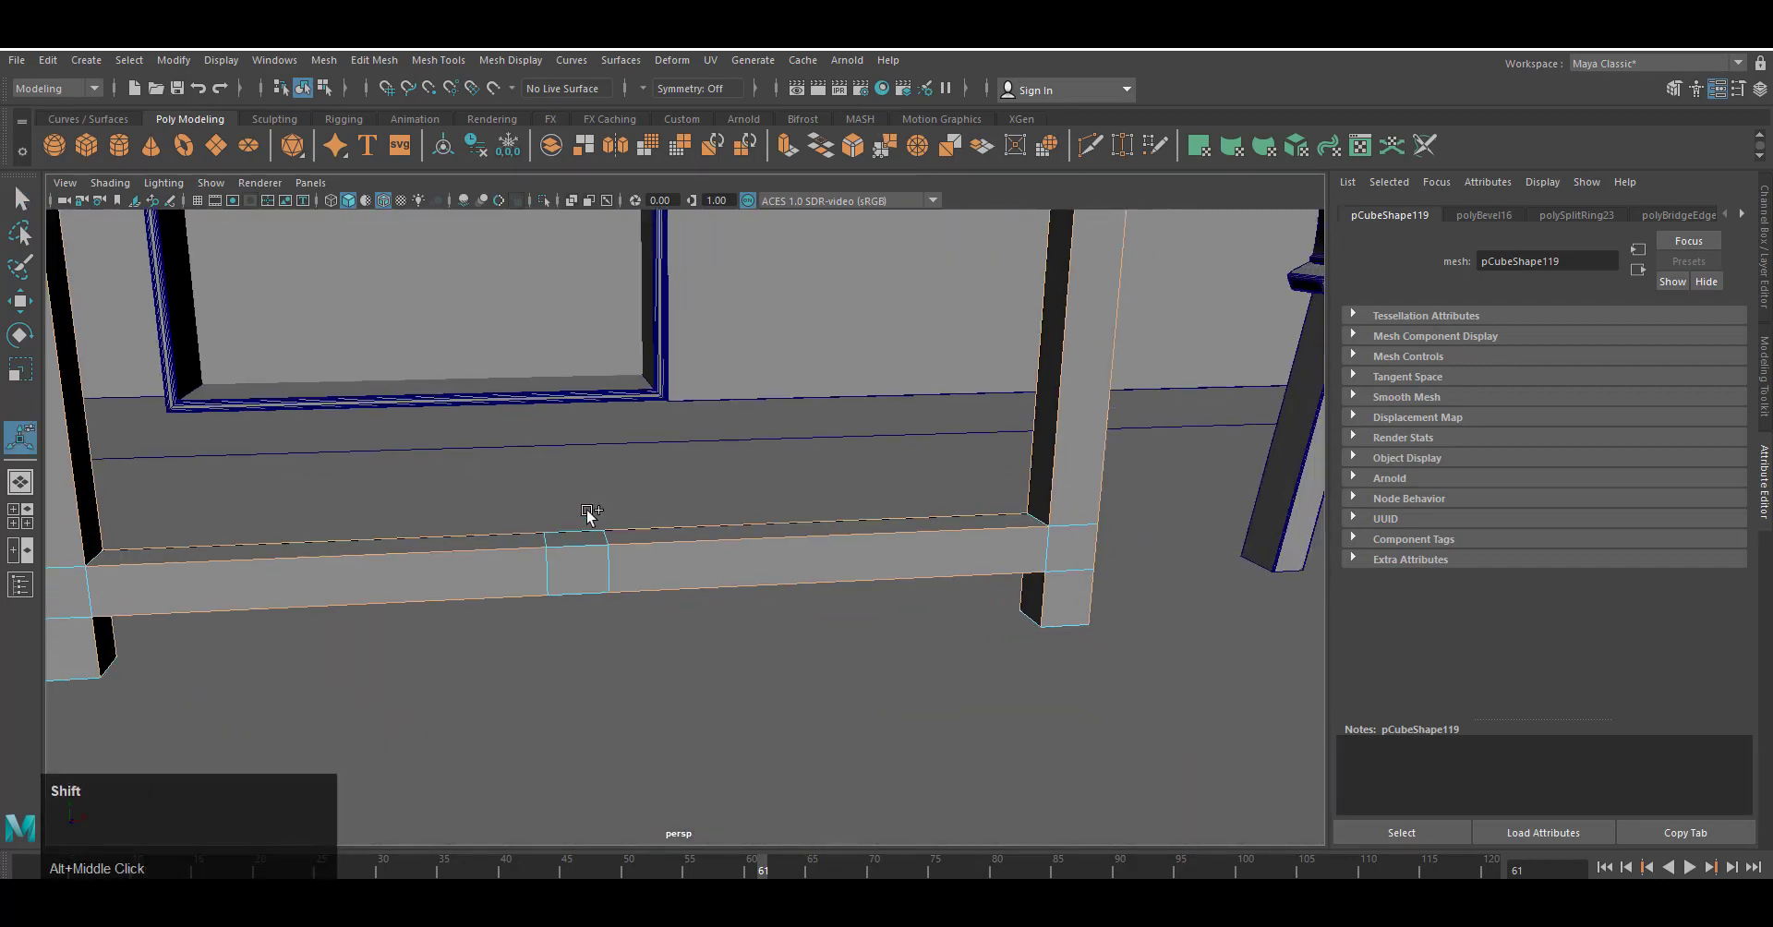
# Bevel the selected leg frame edges with a fraction of 0.149 and 3 segments, return to object mode and save the scene.
pyautogui.keyDown('alt'); pyautogui.moveTo(594, 641); pyautogui.dragTo(855, 693); pyautogui.keyUp('alt')
pyautogui.hotkey('ctrl', 'b')
pyautogui.moveTo(1644, 379); pyautogui.dragTo(1589, 404)
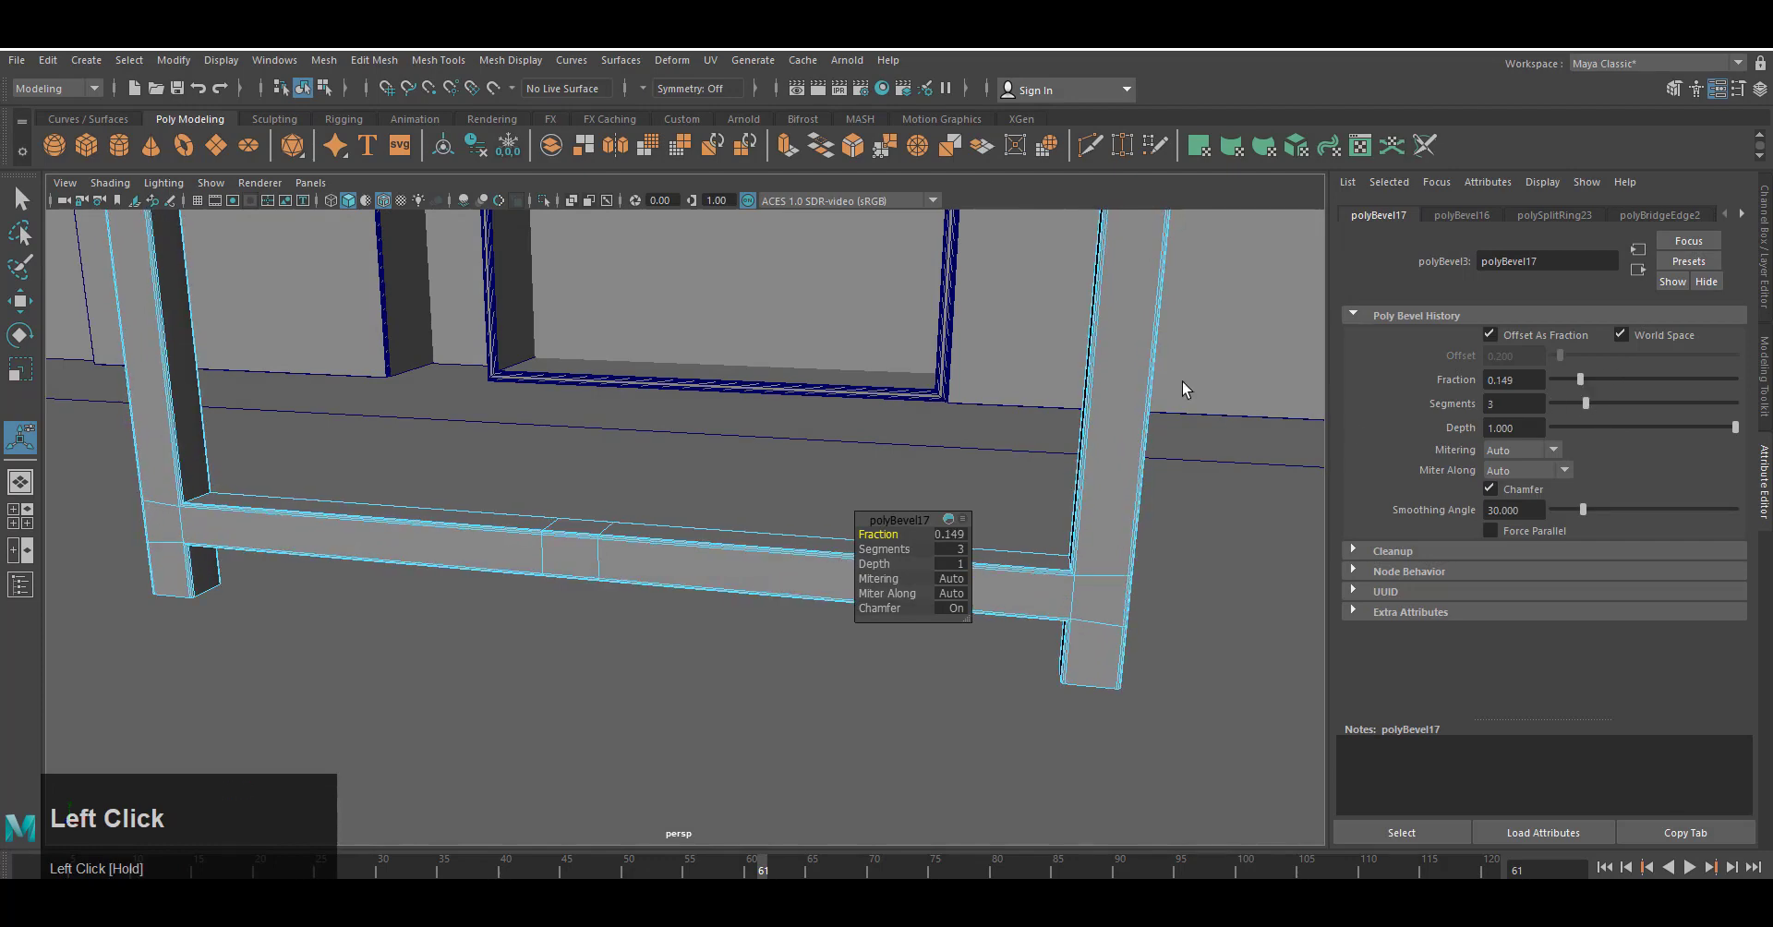
pyautogui.moveTo(1126, 325); pyautogui.dragTo(1221, 291, button='right')
pyautogui.click(1253, 501)
pyautogui.scroll(-5, 1254, 501)
pyautogui.keyDown('alt'); pyautogui.moveTo(1045, 662); pyautogui.dragTo(986, 650); pyautogui.keyUp('alt')
pyautogui.hotkey('ctrl', 's')
# Duplicate the leg frame in the side view and move the copy to Z 8.172 under the tabletop's opposite end.
pyautogui.press('space')
pyautogui.moveTo(986, 650); pyautogui.dragTo(984, 697, button='right')
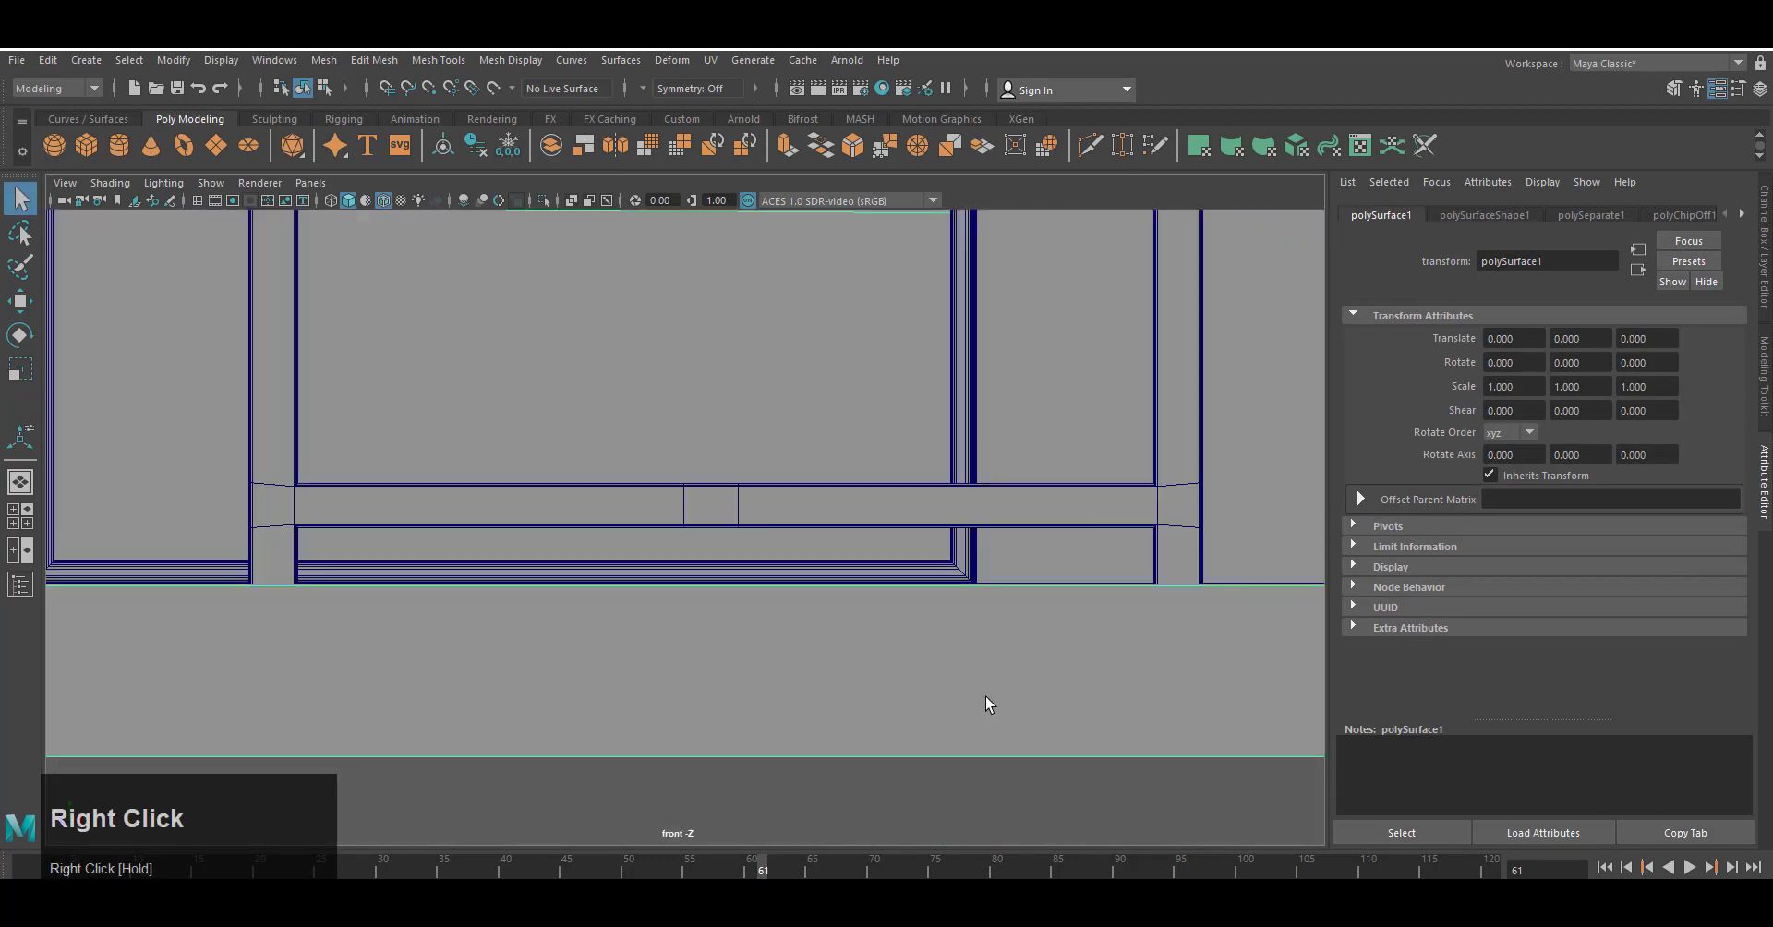
pyautogui.scroll(-10, 984, 697)
pyautogui.press('space')
pyautogui.moveTo(879, 551); pyautogui.dragTo(895, 554, button='right')
pyautogui.scroll(-3, 896, 597)
pyautogui.scroll(3, 896, 596)
pyautogui.click(852, 604)
pyautogui.scroll(4, 894, 634)
pyautogui.keyDown('alt'); pyautogui.moveTo(587, 433); pyautogui.dragTo(634, 408, button='middle'); pyautogui.keyUp('alt')
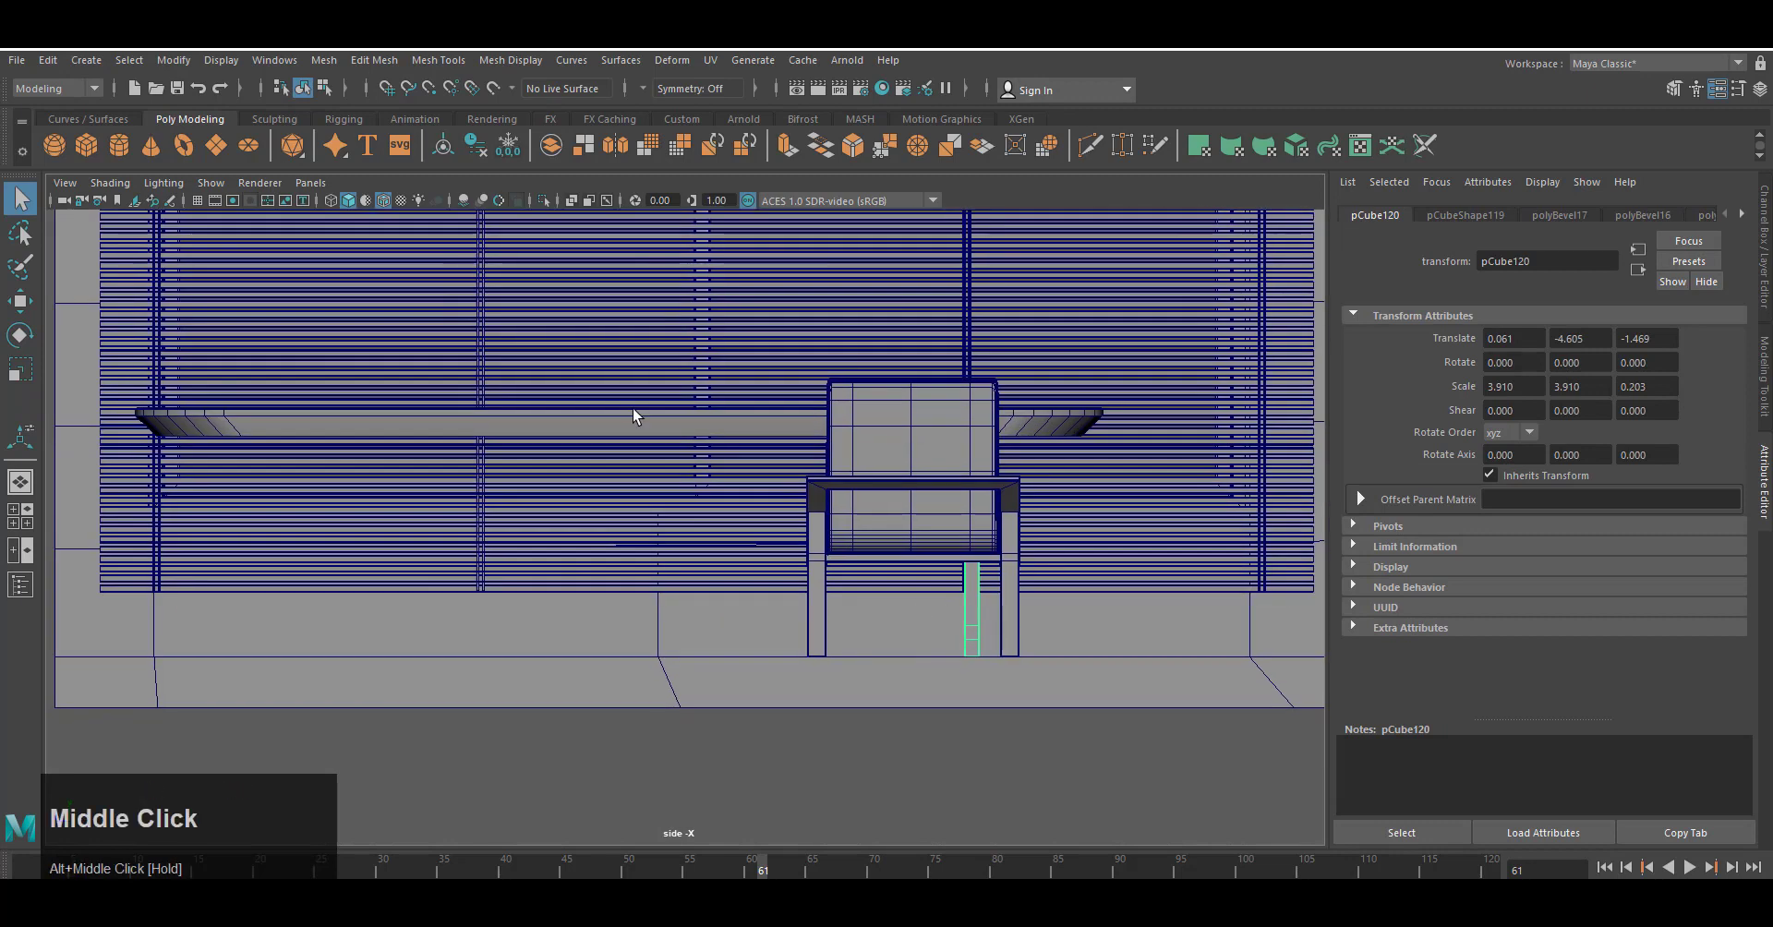
pyautogui.click(332, 200)
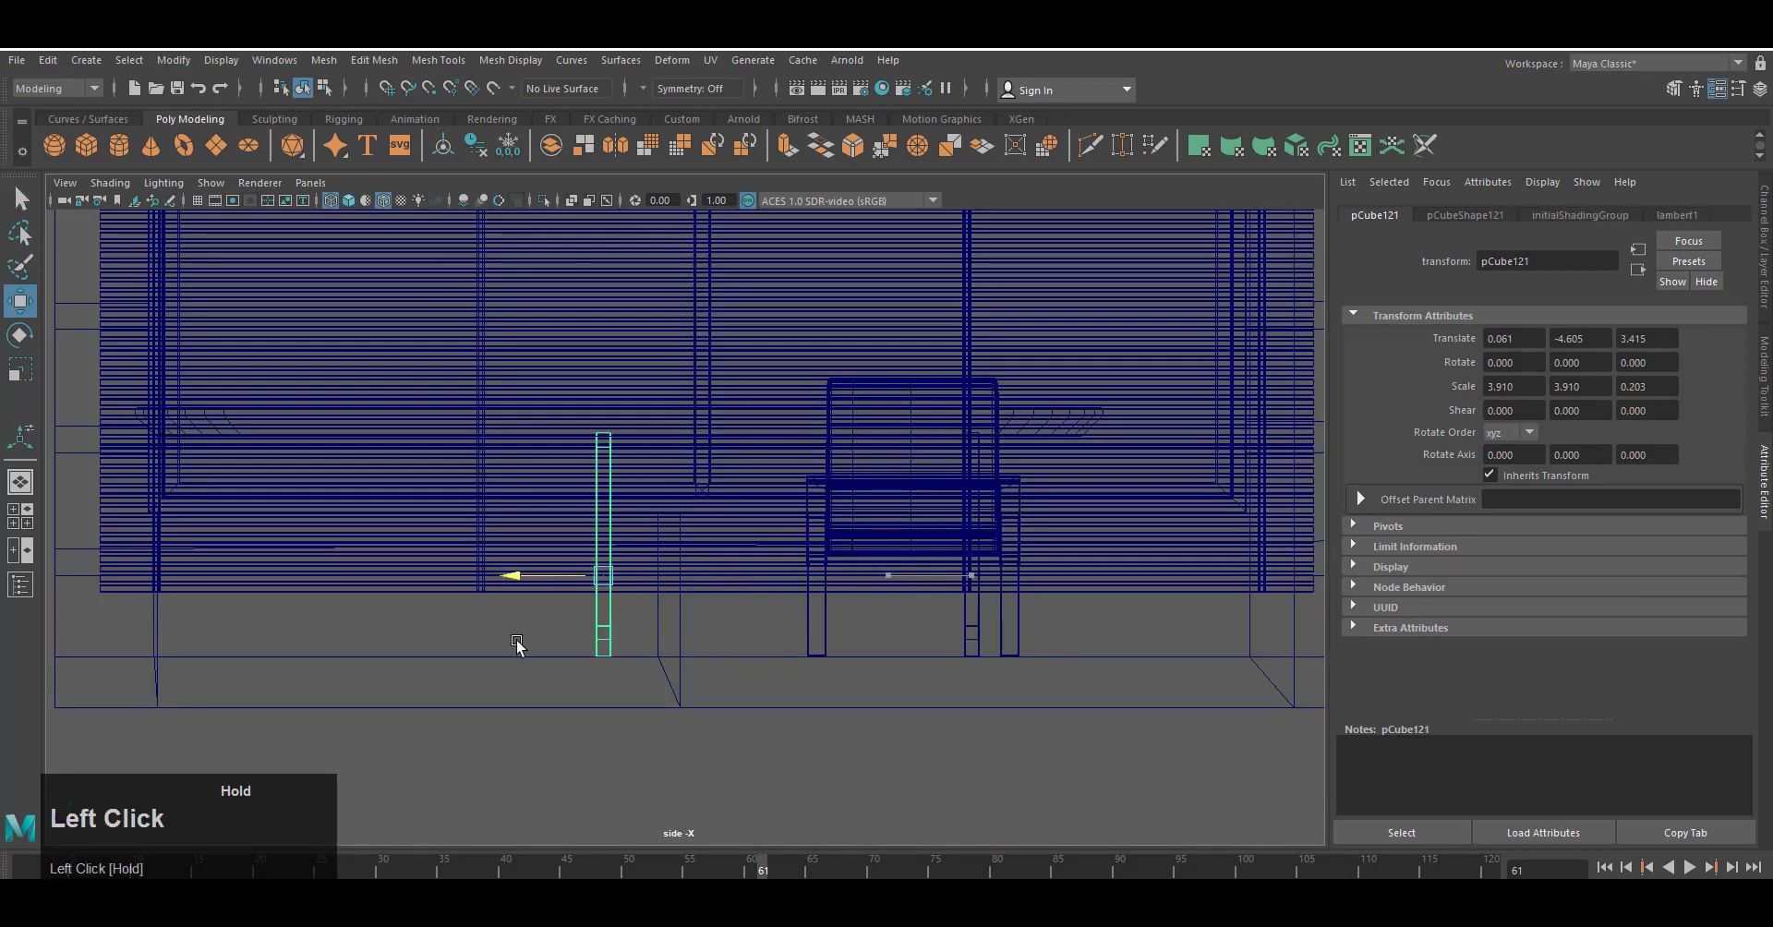
pyautogui.click(348, 200)
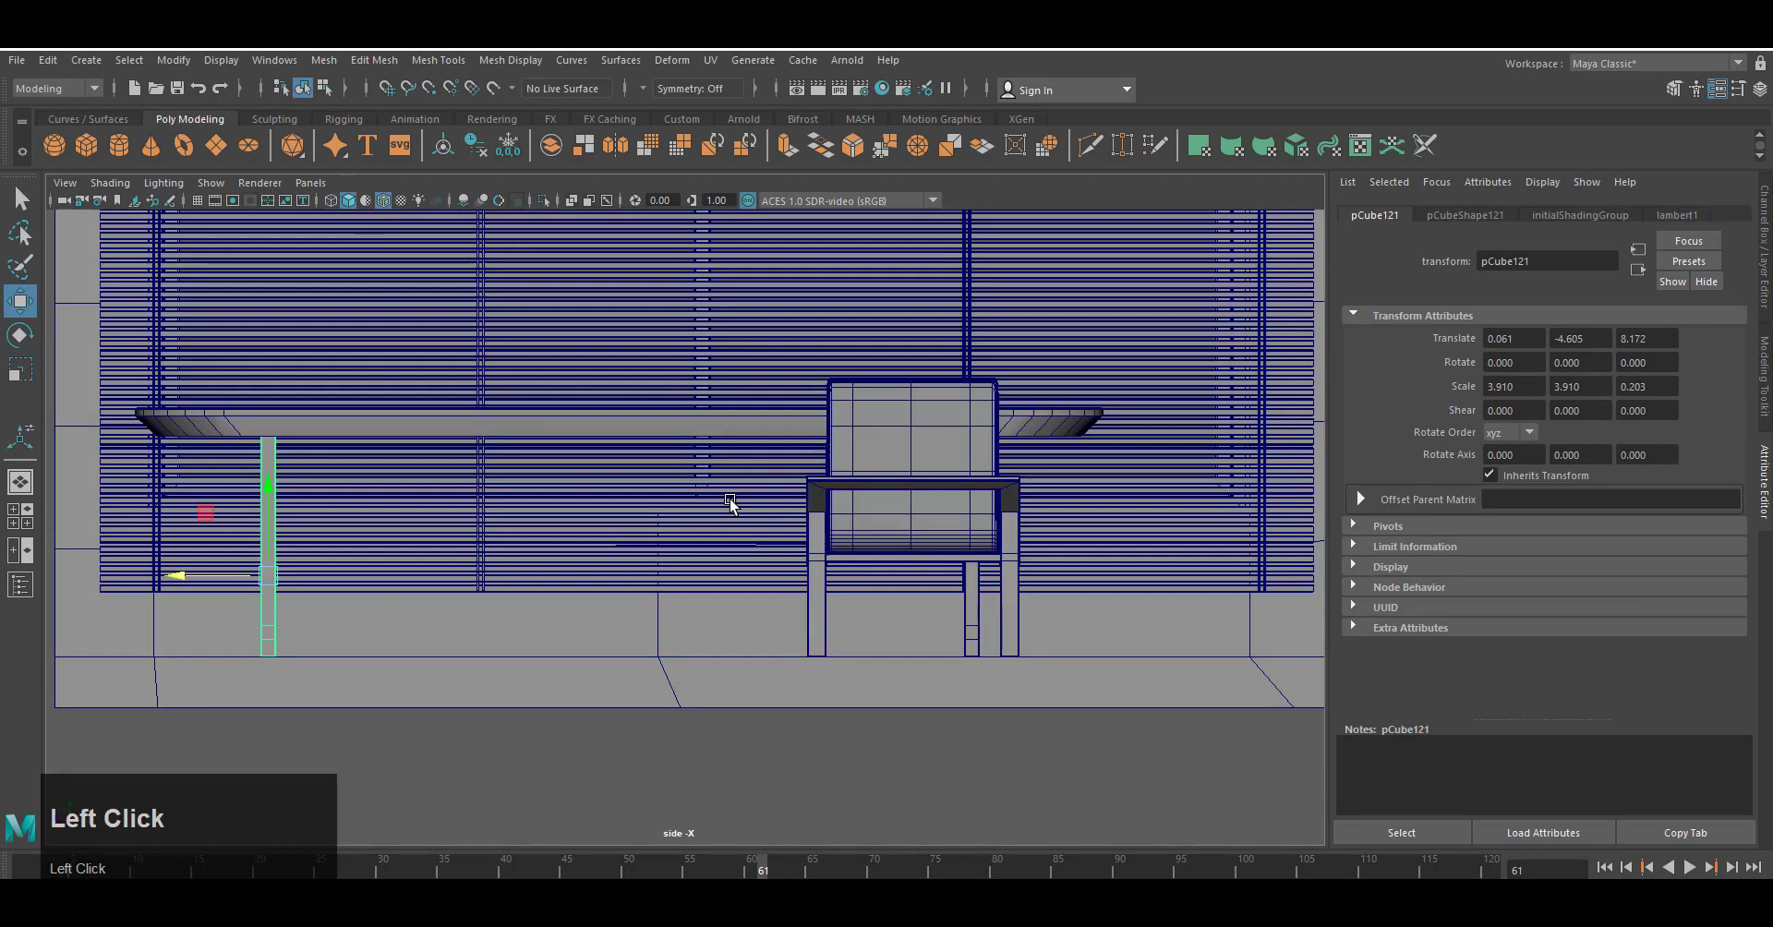
# Combine both leg frames and the tabletop into a single table mesh.
pyautogui.press('space')
pyautogui.moveTo(844, 690); pyautogui.dragTo(756, 709, button='right')
pyautogui.click(794, 555)
pyautogui.scroll(-5, 693, 709)
pyautogui.keyDown('alt'); pyautogui.moveTo(693, 709); pyautogui.dragTo(637, 707); pyautogui.keyUp('alt')
pyautogui.keyDown('shift'); pyautogui.click(376, 554); pyautogui.keyUp('shift')
pyautogui.keyDown('shift'); pyautogui.click(481, 448); pyautogui.keyUp('shift')
pyautogui.click(324, 60)
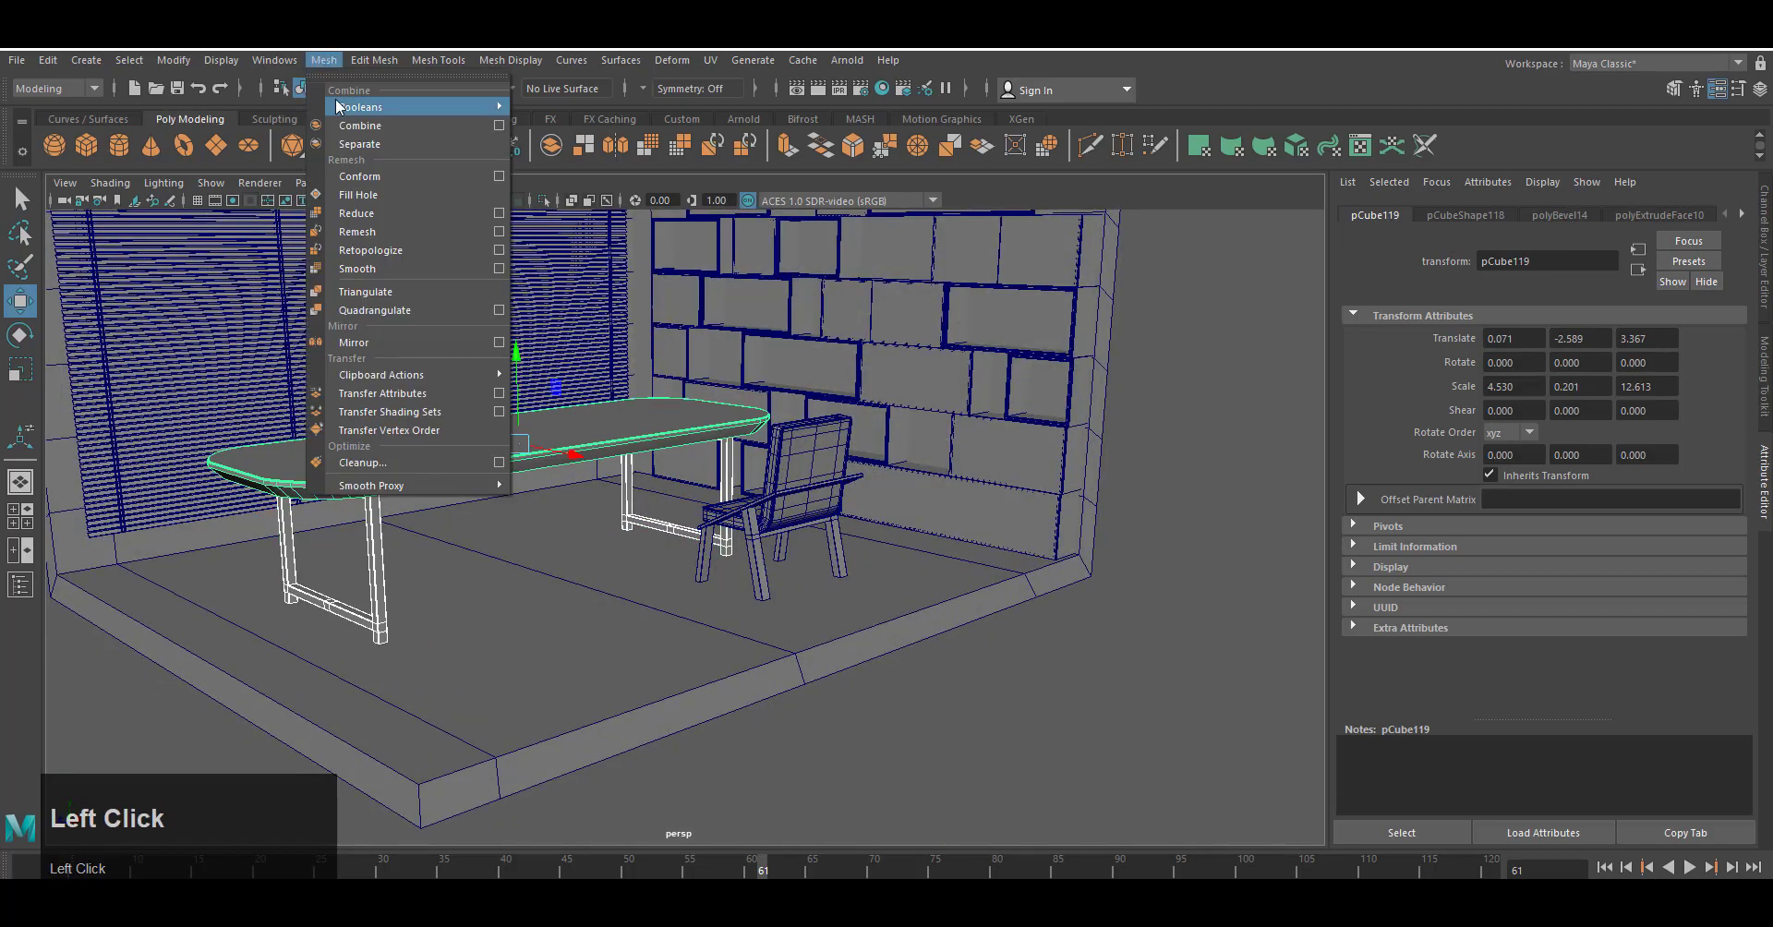
pyautogui.click(362, 126)
# Bridge the facing centre faces of the two crossbars to form a long stretcher under the table.
pyautogui.scroll(6, 668, 619)
pyautogui.keyDown('alt'); pyautogui.moveTo(669, 628); pyautogui.dragTo(840, 602, button='middle'); pyautogui.keyUp('alt')
pyautogui.moveTo(875, 490); pyautogui.dragTo(873, 554, button='right')
pyautogui.click(827, 500)
pyautogui.keyDown('alt'); pyautogui.moveTo(822, 591); pyautogui.dragTo(278, 362); pyautogui.keyUp('alt')
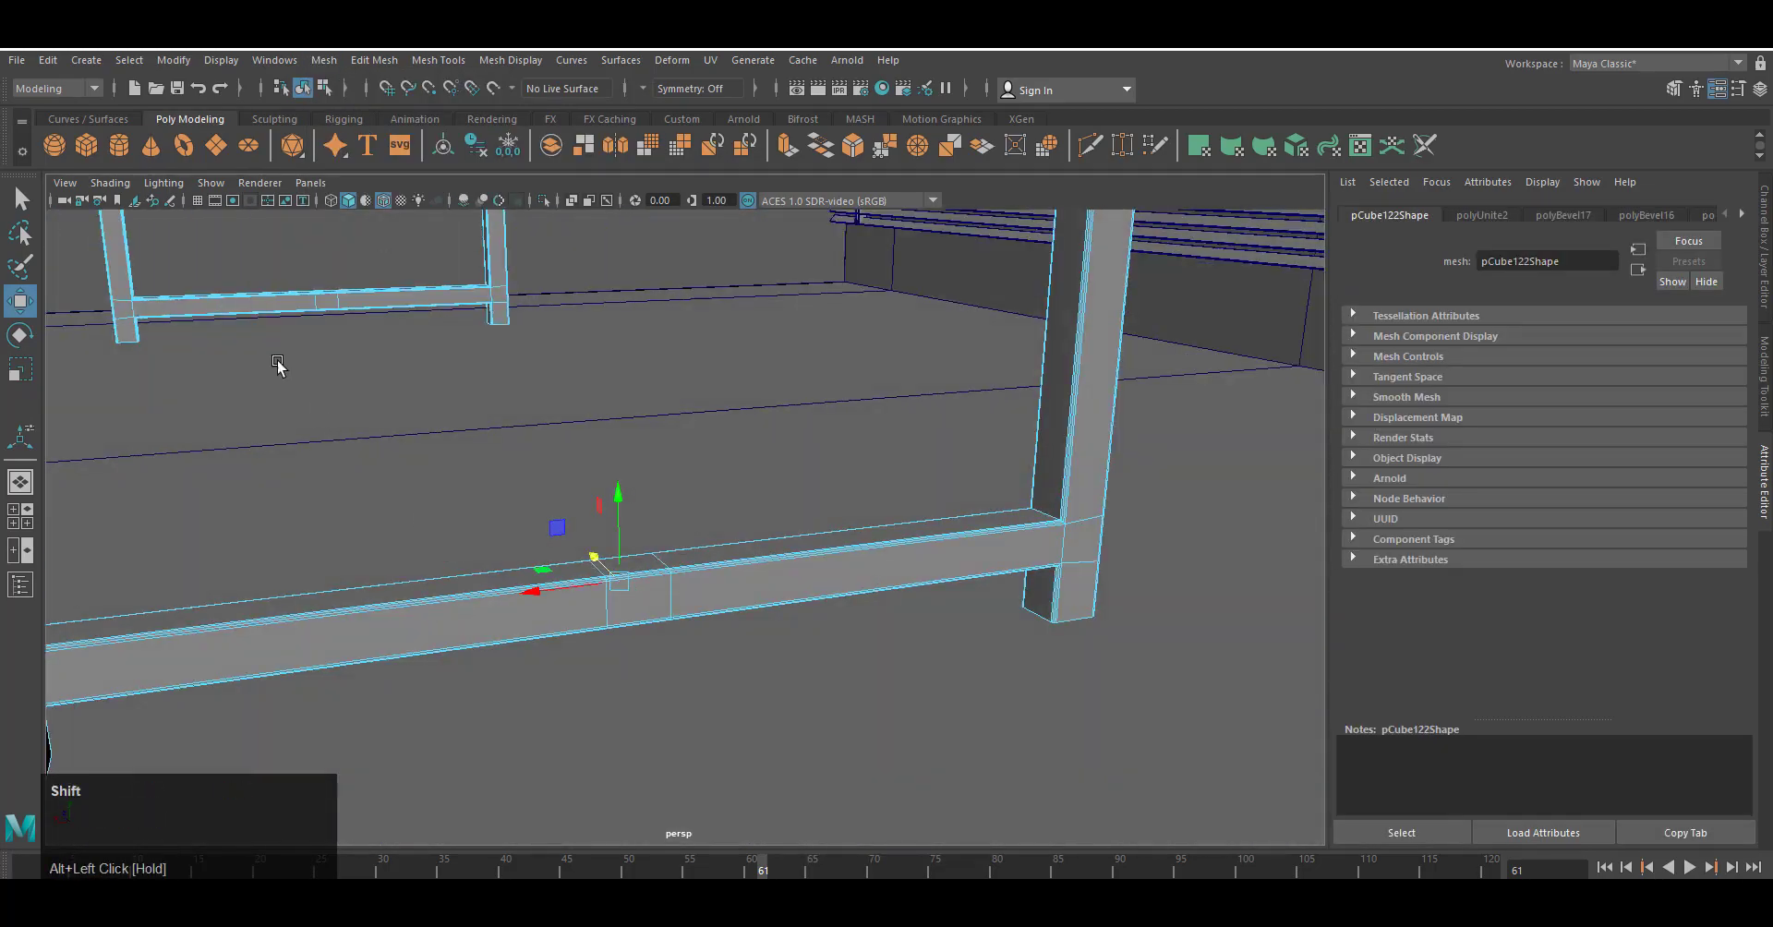
pyautogui.click(819, 145)
# Bevel the long edges of the stretcher between the leg frames and return to object mode.
pyautogui.scroll(-5, 665, 646)
pyautogui.keyDown('alt'); pyautogui.moveTo(680, 573); pyautogui.dragTo(807, 554); pyautogui.keyUp('alt')
pyautogui.moveTo(807, 456); pyautogui.dragTo(807, 411, button='right')
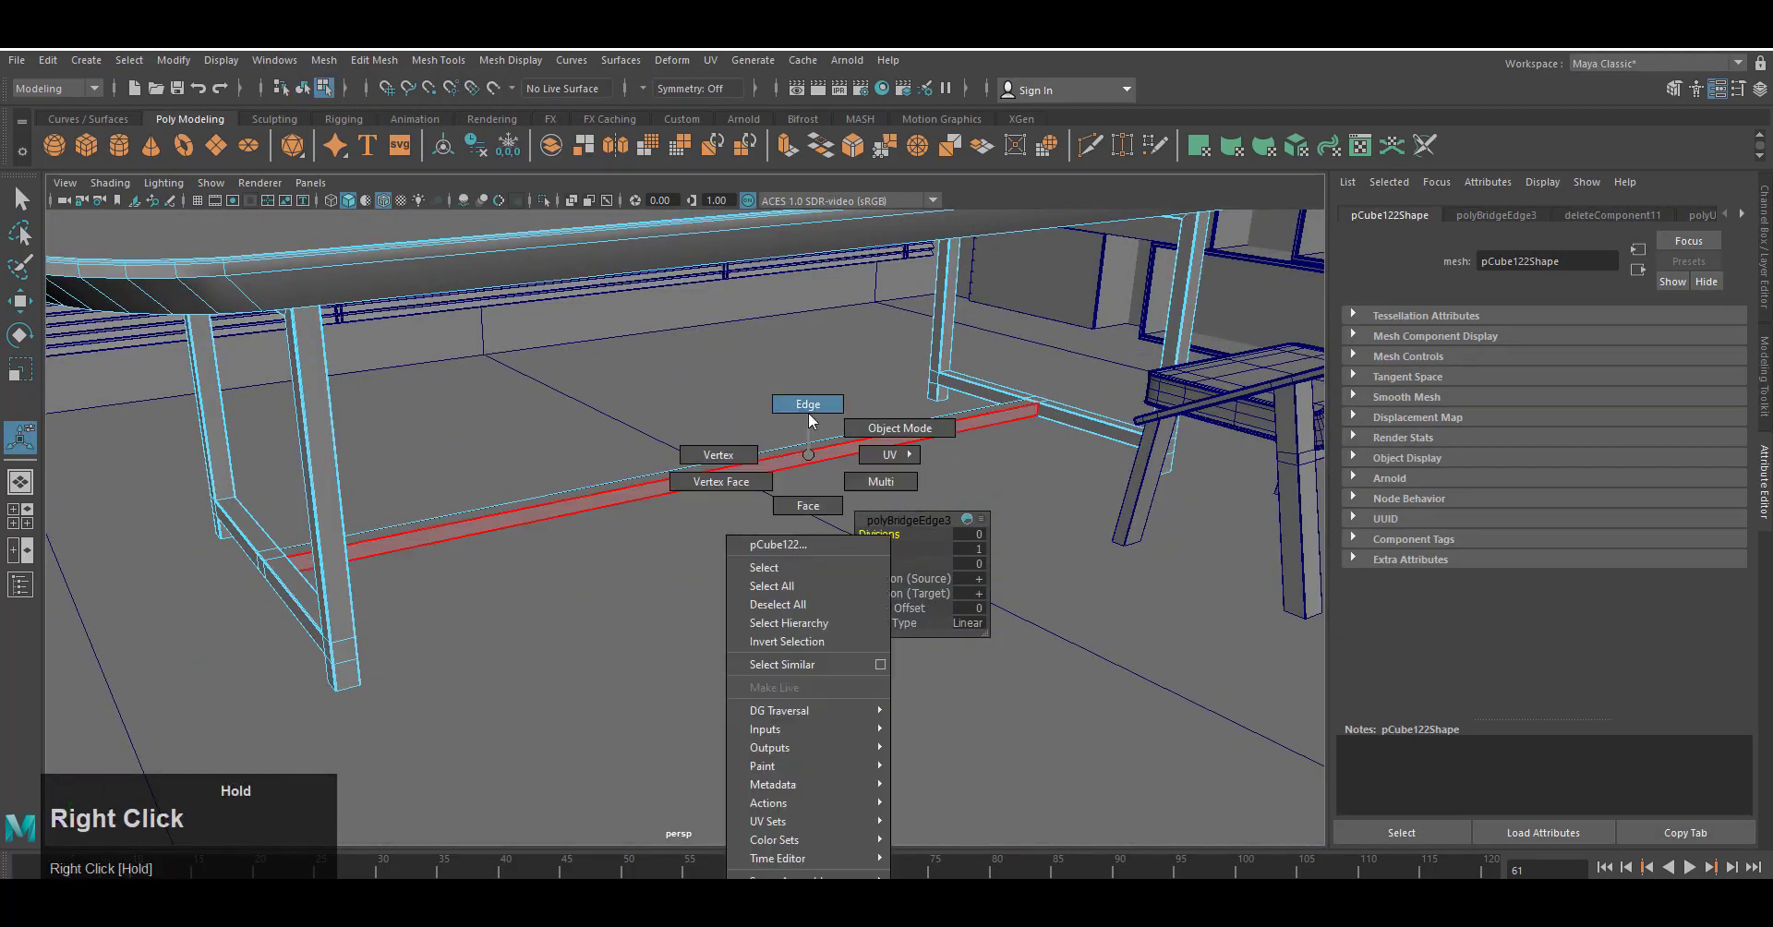
pyautogui.scroll(6, 792, 526)
pyautogui.hotkey('ctrl', 'b')
pyautogui.moveTo(902, 550); pyautogui.dragTo(1240, 513)
pyautogui.scroll(-6, 1045, 447)
pyautogui.moveTo(1043, 445); pyautogui.dragTo(1141, 414, button='right')
pyautogui.scroll(-6, 1082, 679)
pyautogui.click(1082, 682)
pyautogui.keyDown('alt'); pyautogui.moveTo(1082, 681); pyautogui.dragTo(933, 692); pyautogui.keyUp('alt')
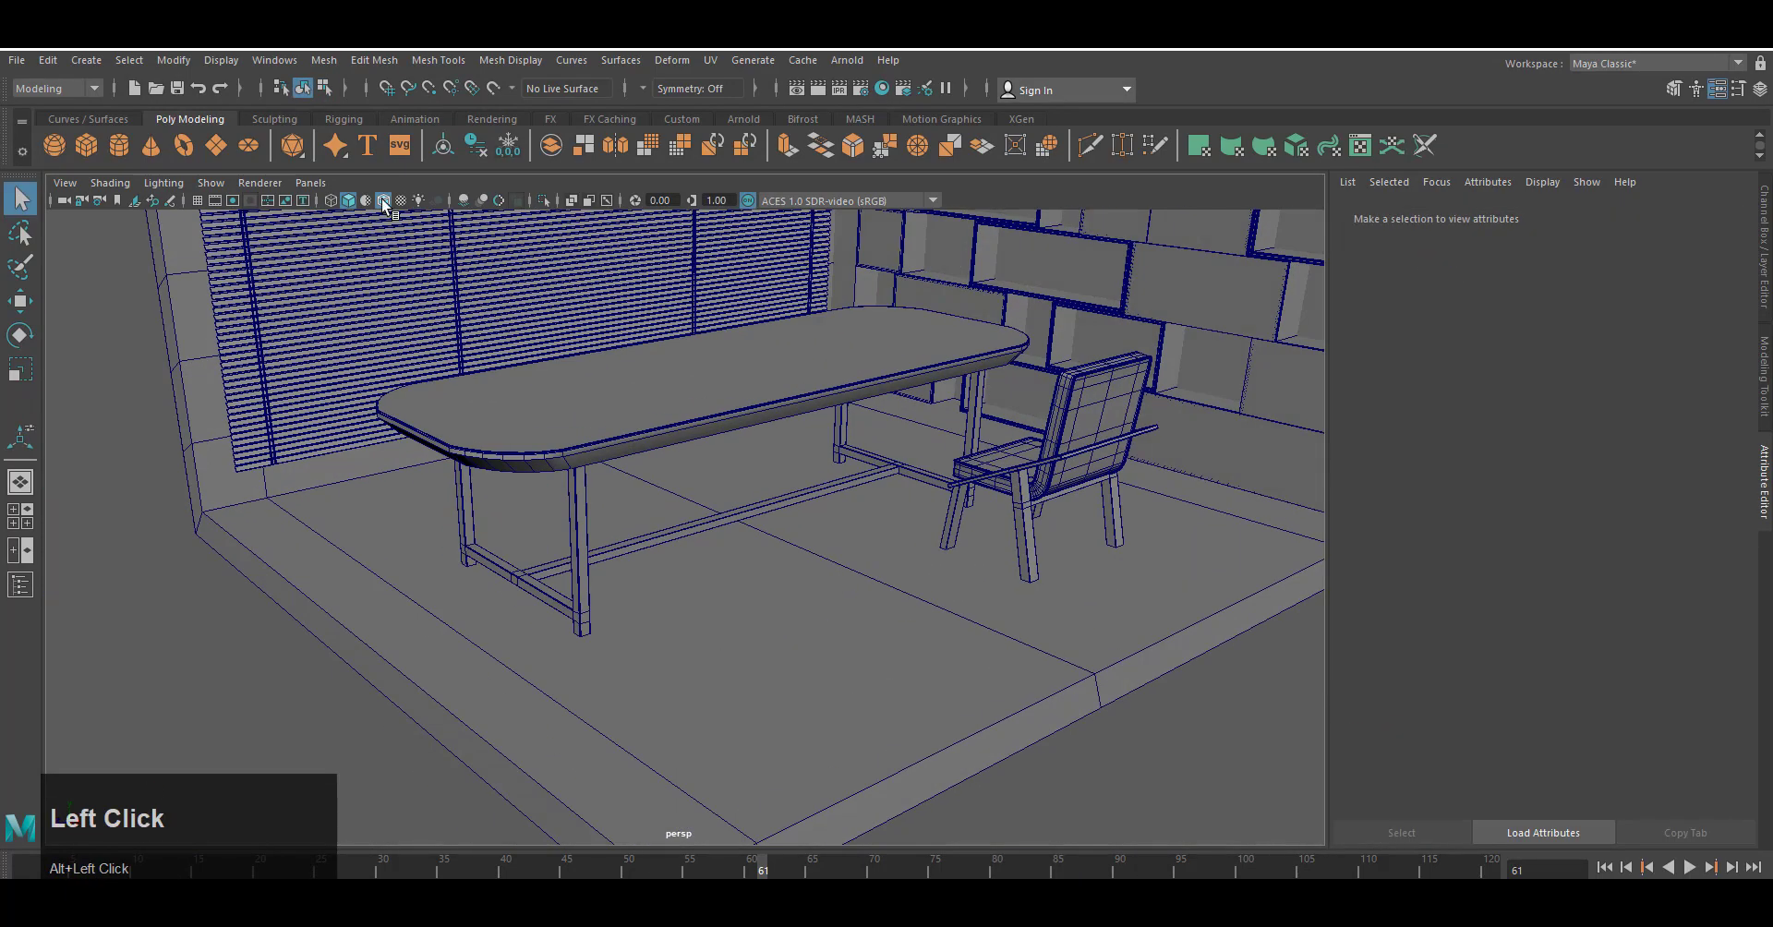
# Duplicate the chair twice in the top view, lining the copies up along the same long side of the table.
pyautogui.click(383, 201)
pyautogui.scroll(-4, 958, 651)
pyautogui.click(912, 460)
pyautogui.press('space')
pyautogui.moveTo(1059, 587); pyautogui.dragTo(960, 585, button='right')
pyautogui.scroll(-6, 944, 612)
pyautogui.click(383, 200)
pyautogui.keyDown('alt'); pyautogui.moveTo(749, 628); pyautogui.dragTo(723, 417, button='middle'); pyautogui.keyUp('alt')
pyautogui.scroll(2, 739, 425)
pyautogui.hotkey('ctrl', 'd')
pyautogui.moveTo(810, 478); pyautogui.dragTo(813, 627)
pyautogui.hotkey('ctrl', 'd')
pyautogui.moveTo(812, 627); pyautogui.dragTo(814, 762)
# Even out the chair spacing by moving the first chair to about Z -2.944.
pyautogui.click(814, 574)
pyautogui.click(820, 420)
pyautogui.moveTo(809, 468); pyautogui.dragTo(808, 479)
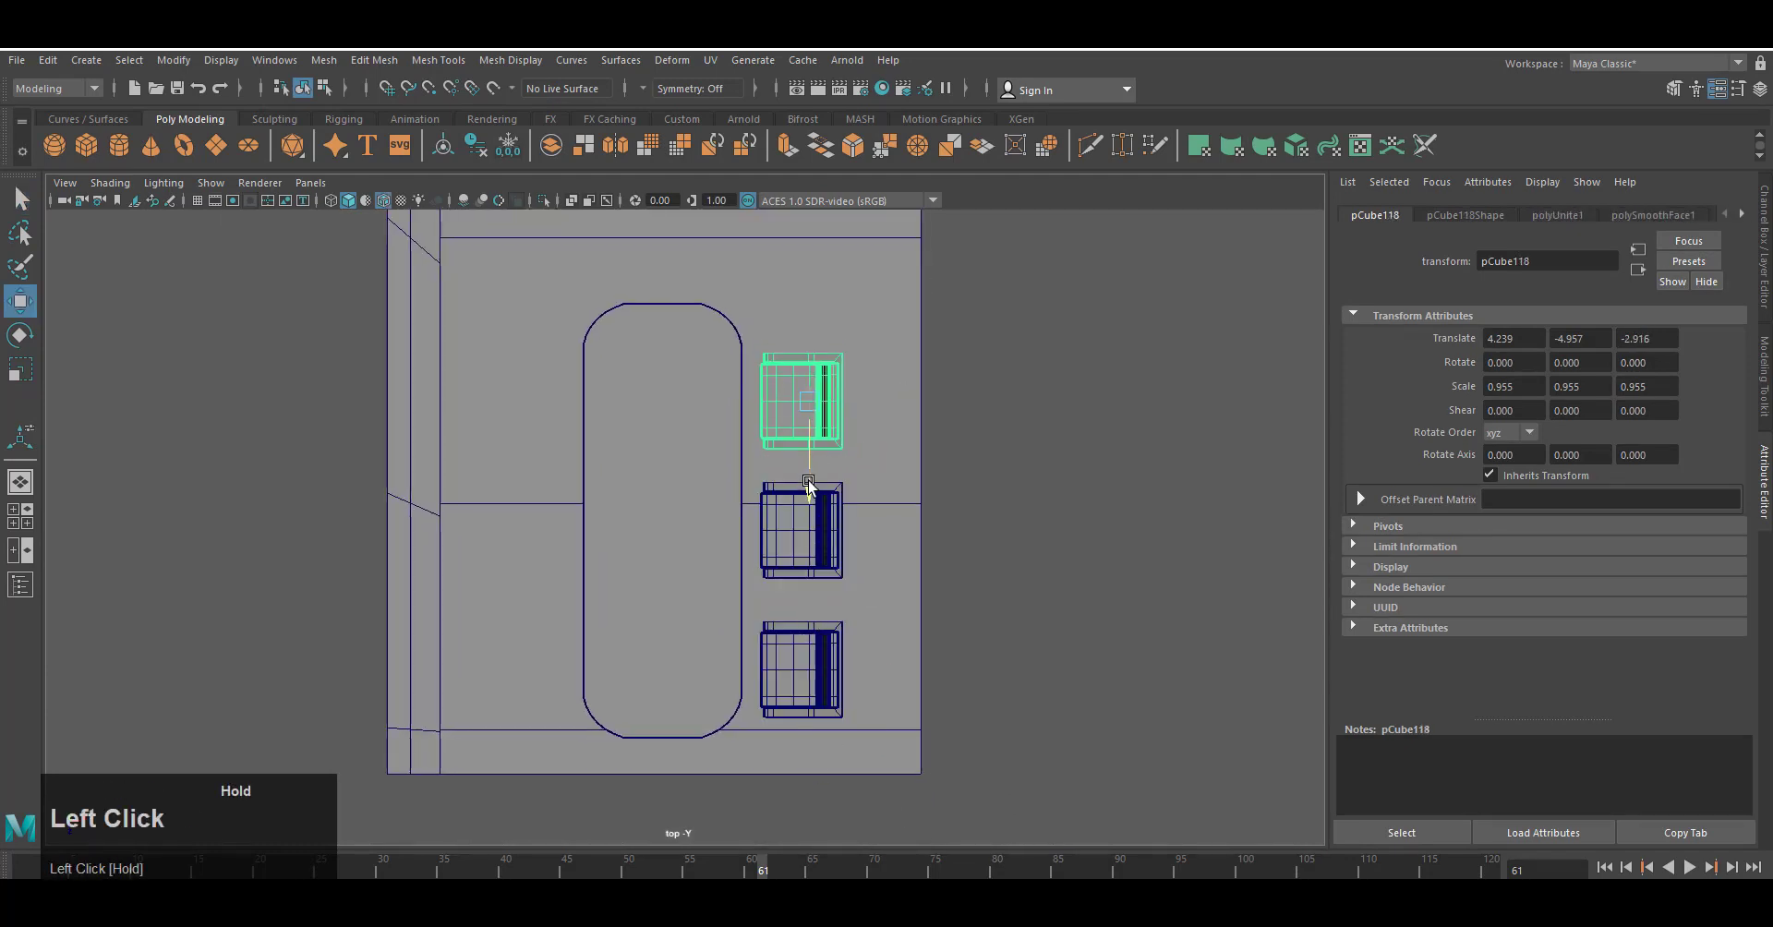
# Duplicate the three chairs across the table to about X -4.669 and rotate the copies about 179.5 degrees to face it.
pyautogui.keyDown('shift'); pyautogui.click(819, 547); pyautogui.keyUp('shift')
pyautogui.keyDown('shift'); pyautogui.click(828, 685); pyautogui.keyUp('shift')
pyautogui.hotkey('ctrl', 'd')
pyautogui.moveTo(901, 670); pyautogui.dragTo(611, 670)
pyautogui.press('e')
pyautogui.moveTo(595, 577); pyautogui.dragTo(458, 712)
# Turn the duplicated chairs by slightly different angles and shift the first one a little along the table.
pyautogui.click(517, 397)
pyautogui.moveTo(554, 314); pyautogui.dragTo(600, 370)
pyautogui.press('w')
pyautogui.moveTo(517, 473); pyautogui.dragTo(517, 476)
pyautogui.click(531, 554)
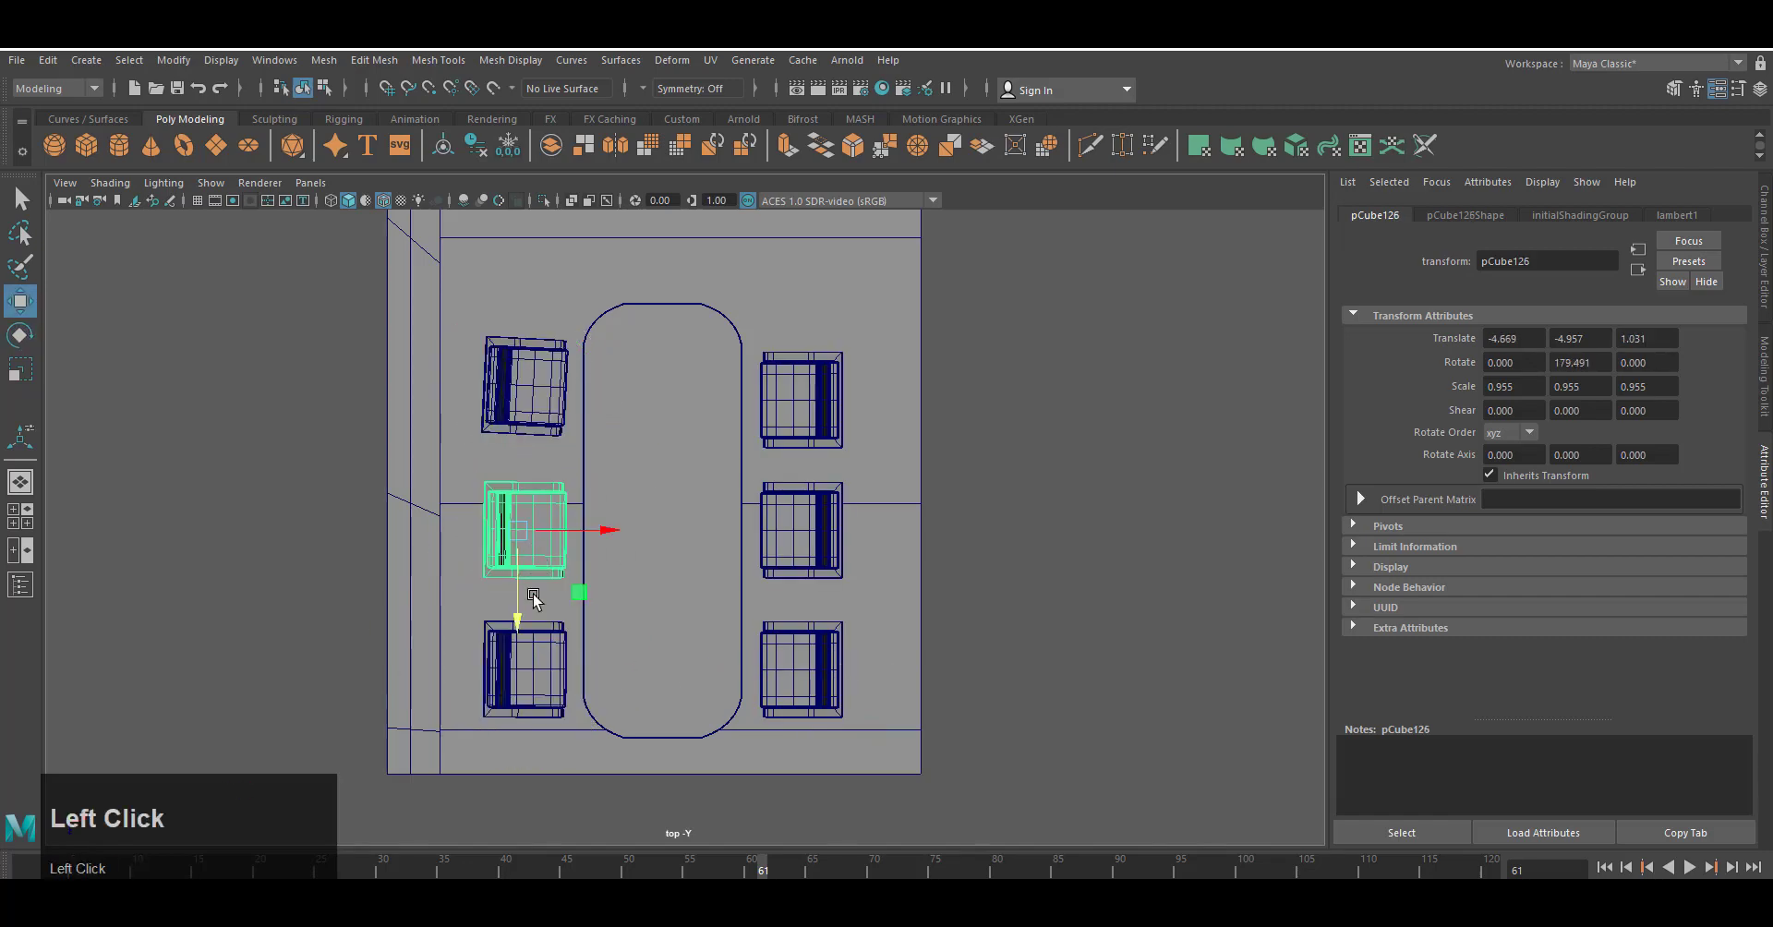
pyautogui.press('e')
pyautogui.click(531, 669)
# Turn the first original-side chair slightly about Y and rotate the last chair on that side to Y -3.850.
pyautogui.click(813, 407)
pyautogui.moveTo(880, 418); pyautogui.dragTo(887, 416)
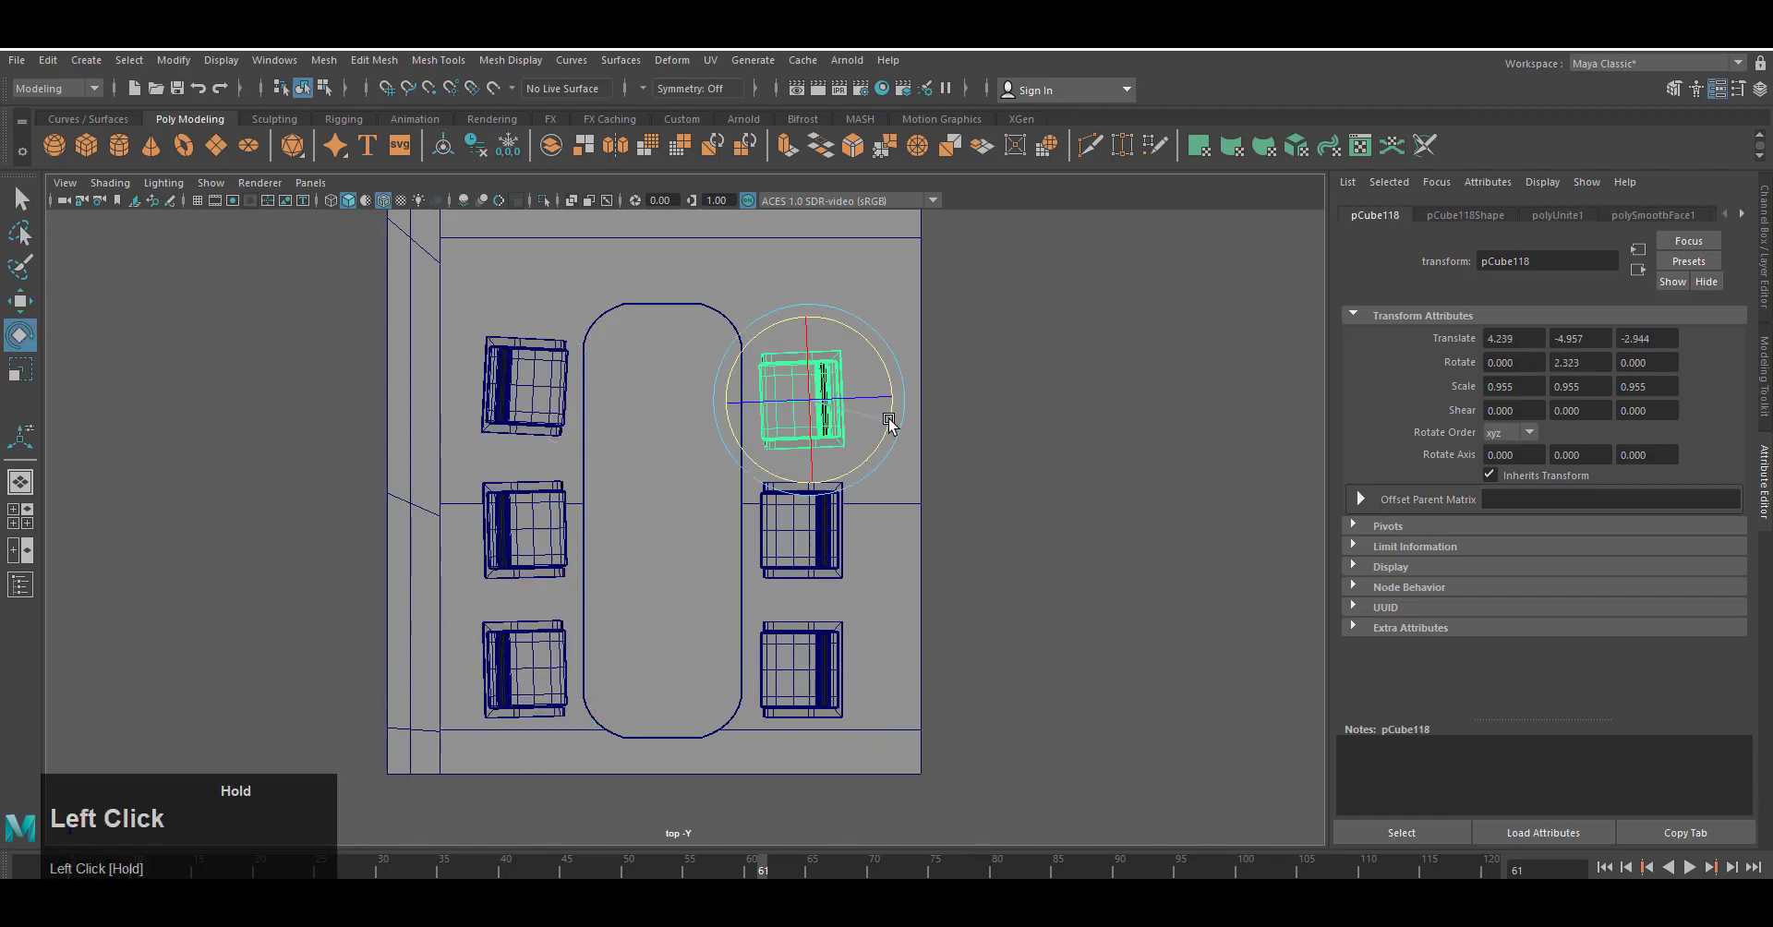
pyautogui.press('w')
pyautogui.hotkey('ctrl', 'd')
pyautogui.moveTo(809, 476); pyautogui.dragTo(811, 748)
pyautogui.press('e')
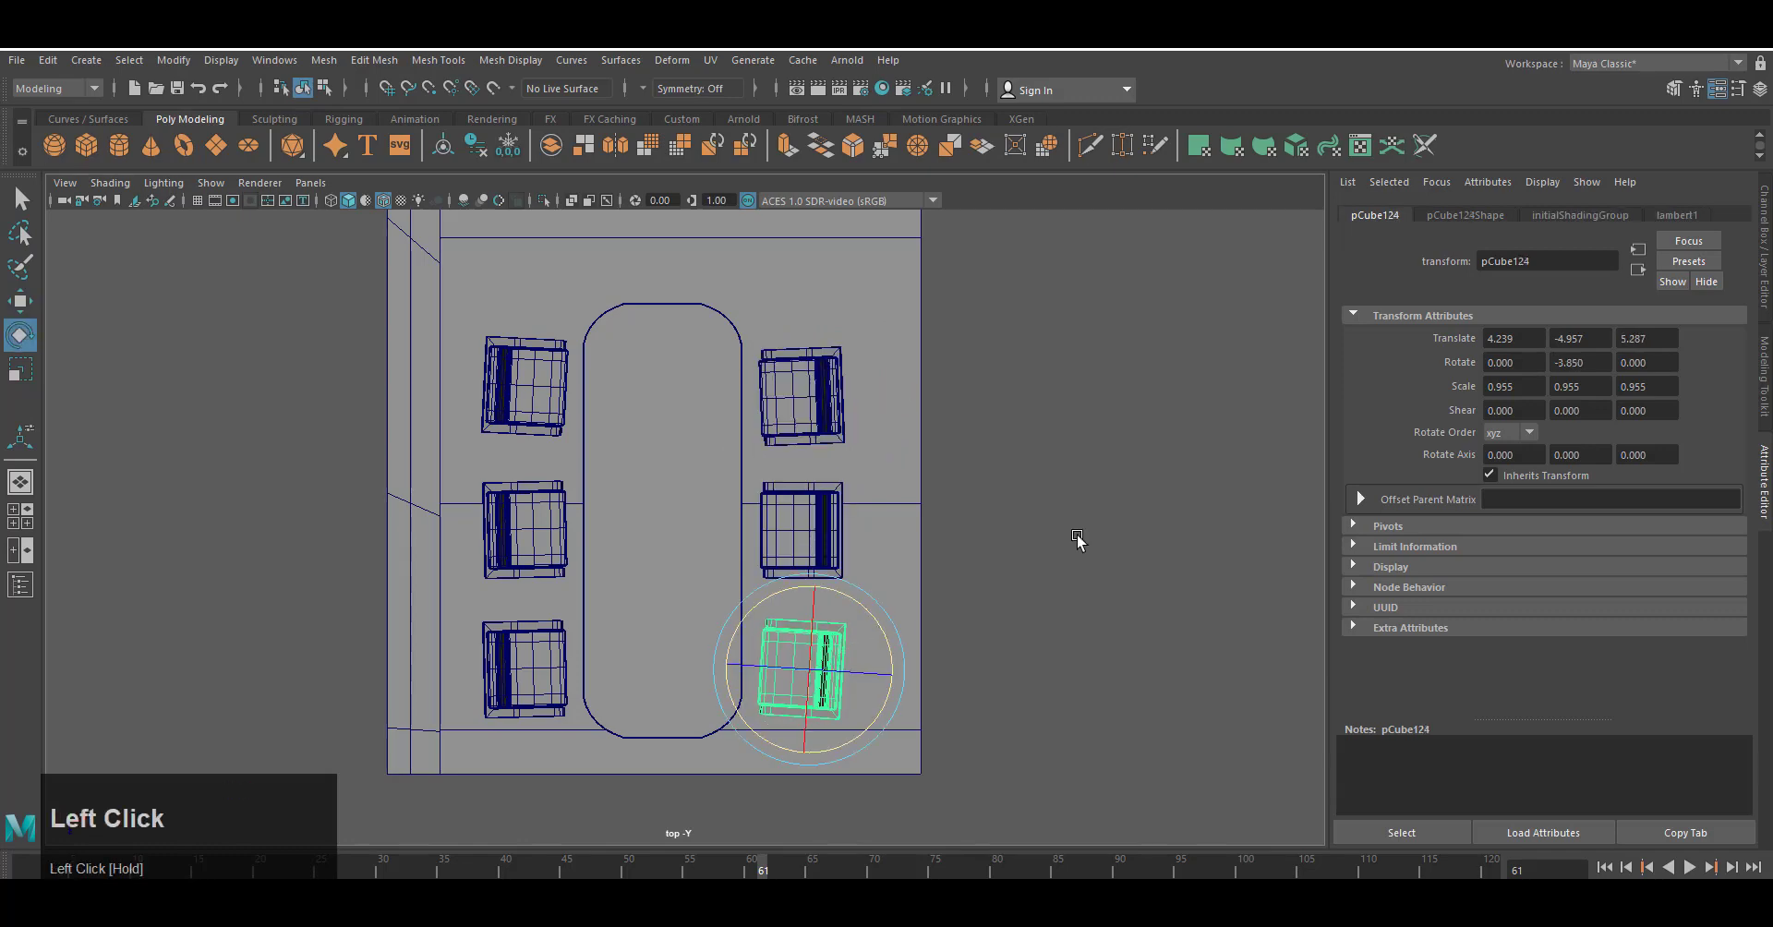
# Hide the wireframe overlay, turn on ambient occlusion shading and frame the whole room in the perspective view.
pyautogui.moveTo(1077, 540); pyautogui.dragTo(1010, 683, button='right')
pyautogui.click(381, 202)
pyautogui.click(462, 201)
pyautogui.click(938, 717)
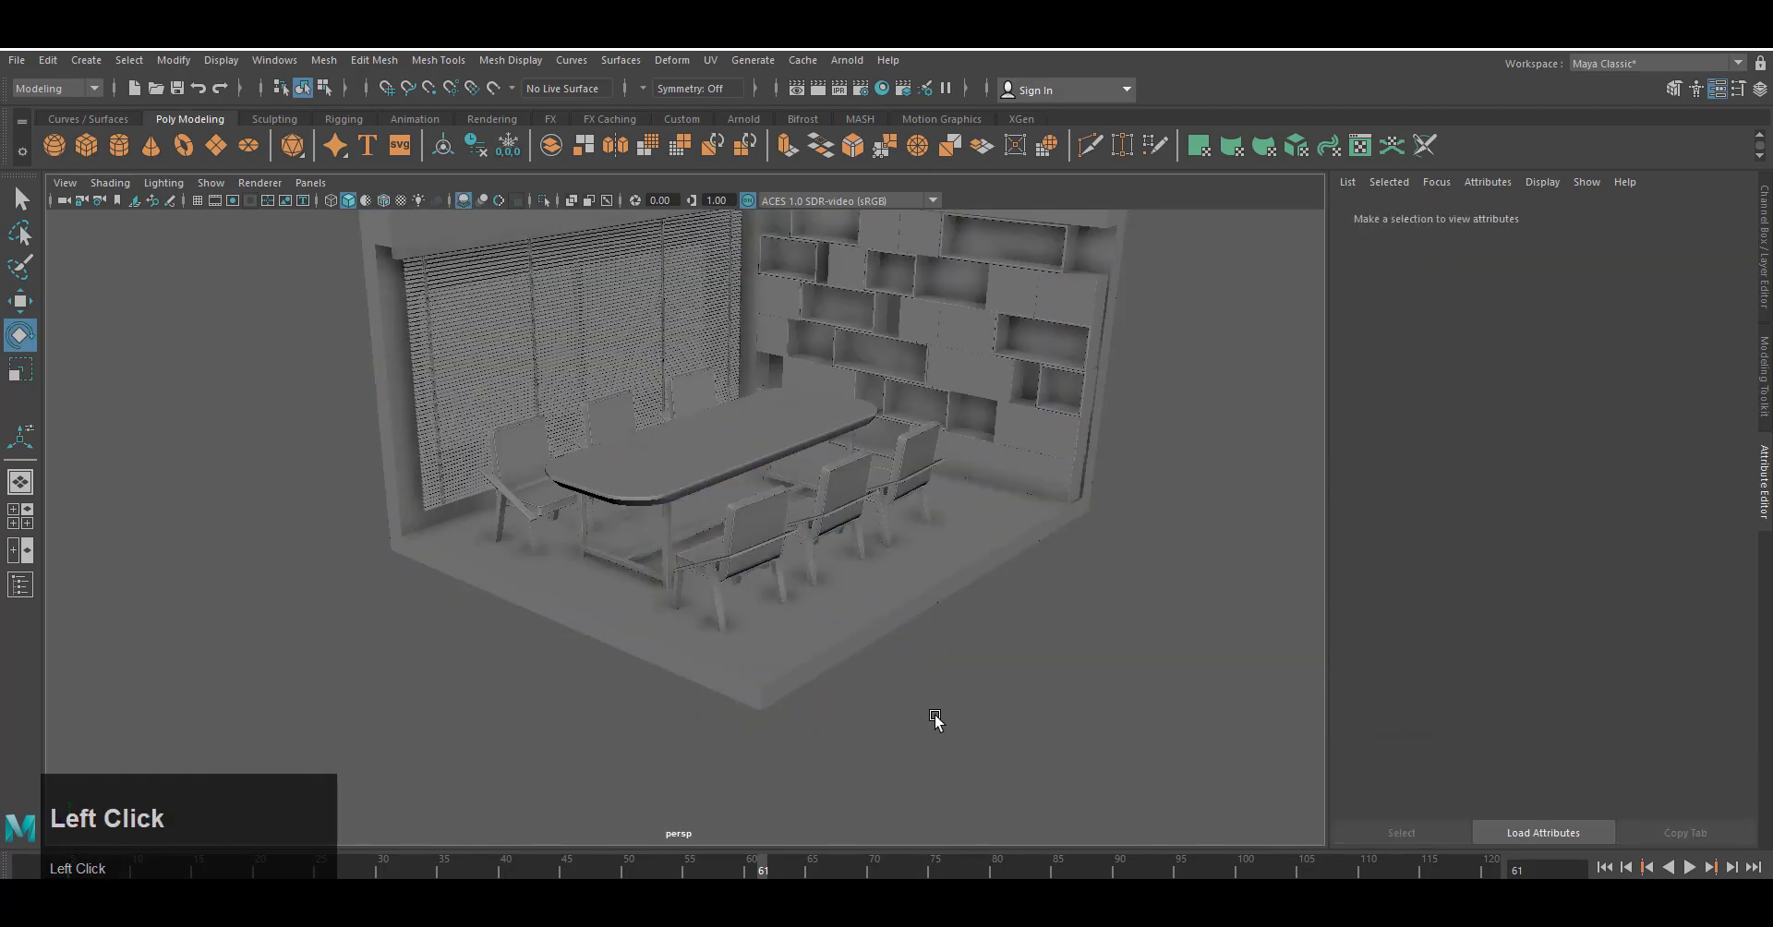
pyautogui.keyDown('alt'); pyautogui.moveTo(938, 716); pyautogui.dragTo(867, 711); pyautogui.keyUp('alt')
pyautogui.keyDown('alt'); pyautogui.moveTo(867, 712); pyautogui.dragTo(819, 688, button='right'); pyautogui.keyUp('alt')
pyautogui.keyDown('alt'); pyautogui.moveTo(901, 713); pyautogui.dragTo(942, 720); pyautogui.keyUp('alt')
pyautogui.keyDown('alt'); pyautogui.moveTo(942, 720); pyautogui.dragTo(921, 725, button='middle'); pyautogui.keyUp('alt')
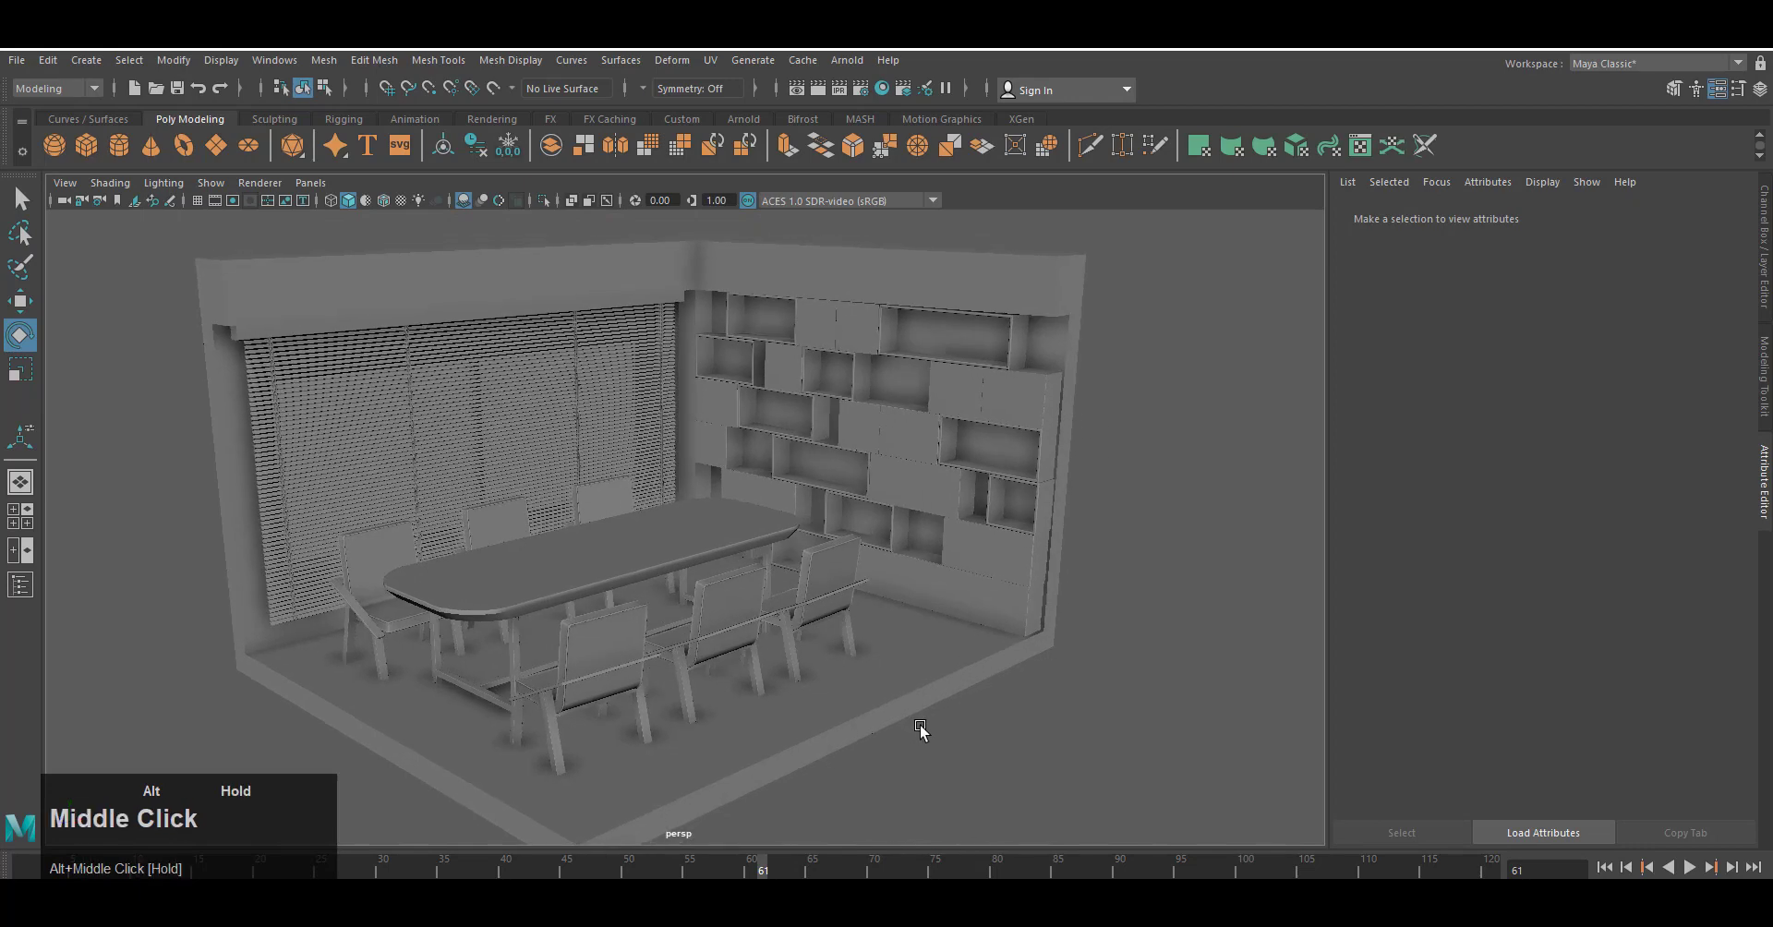
# Frame the furnished room in the perspective view and render it with Arnold.
pyautogui.keyDown('alt'); pyautogui.moveTo(920, 726); pyautogui.dragTo(912, 735); pyautogui.keyUp('alt')
pyautogui.click(1759, 89)
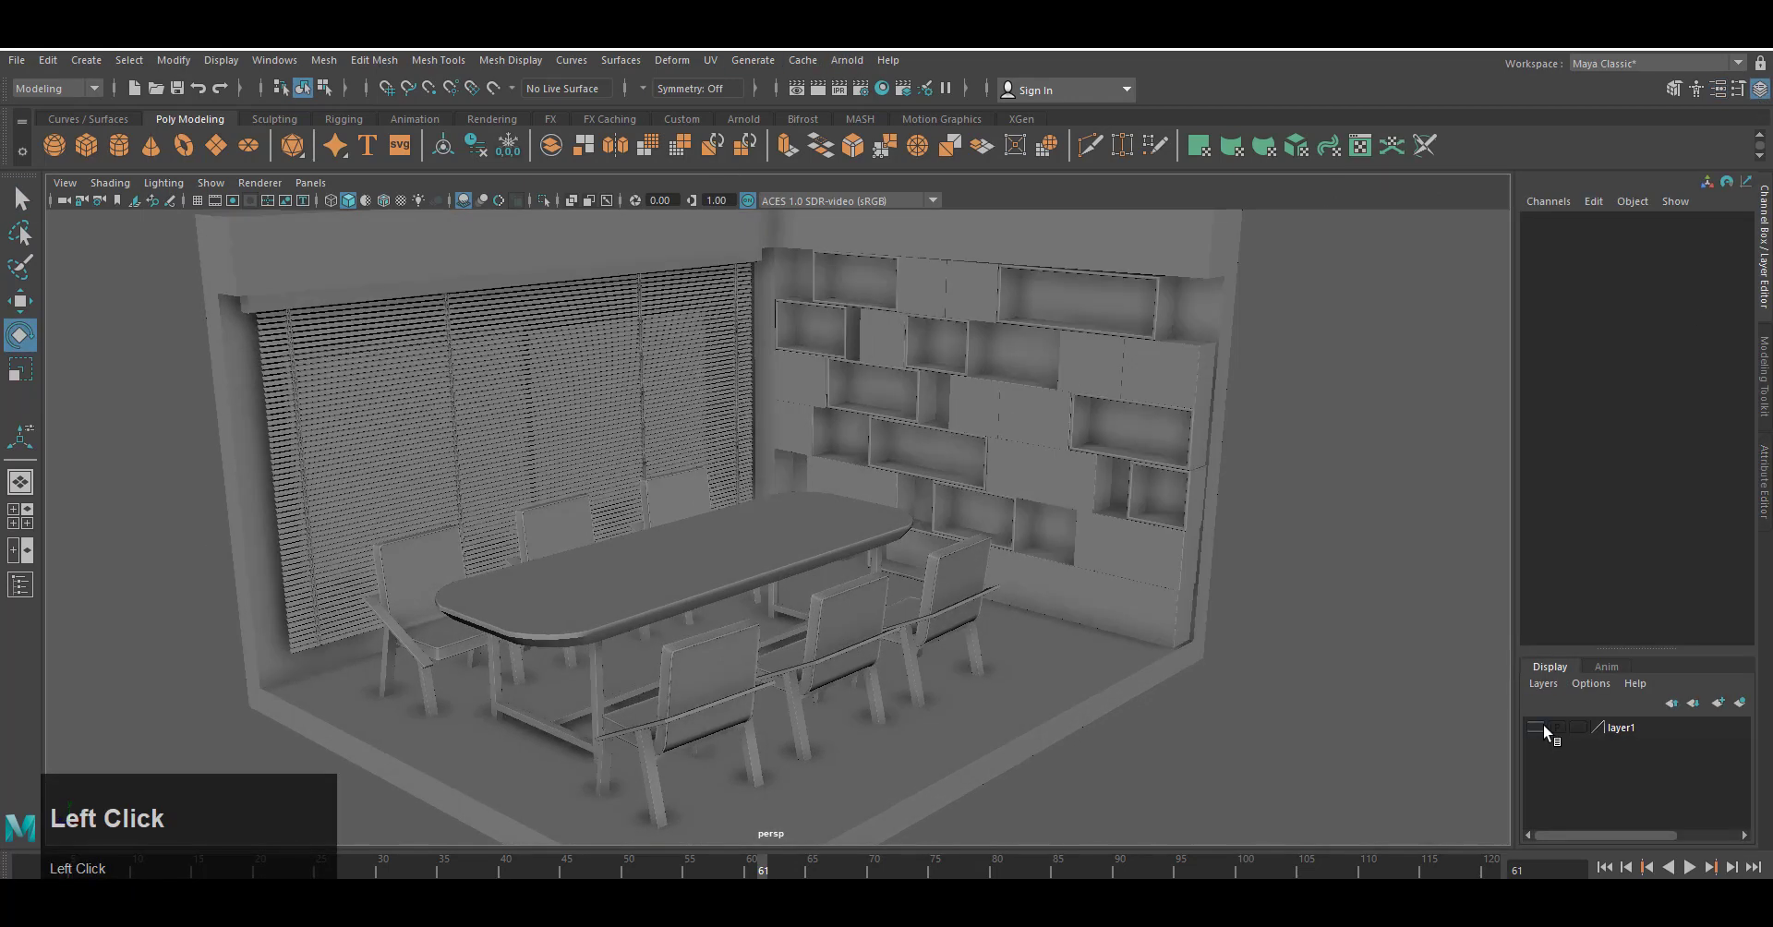
pyautogui.click(846, 60)
pyautogui.click(873, 83)
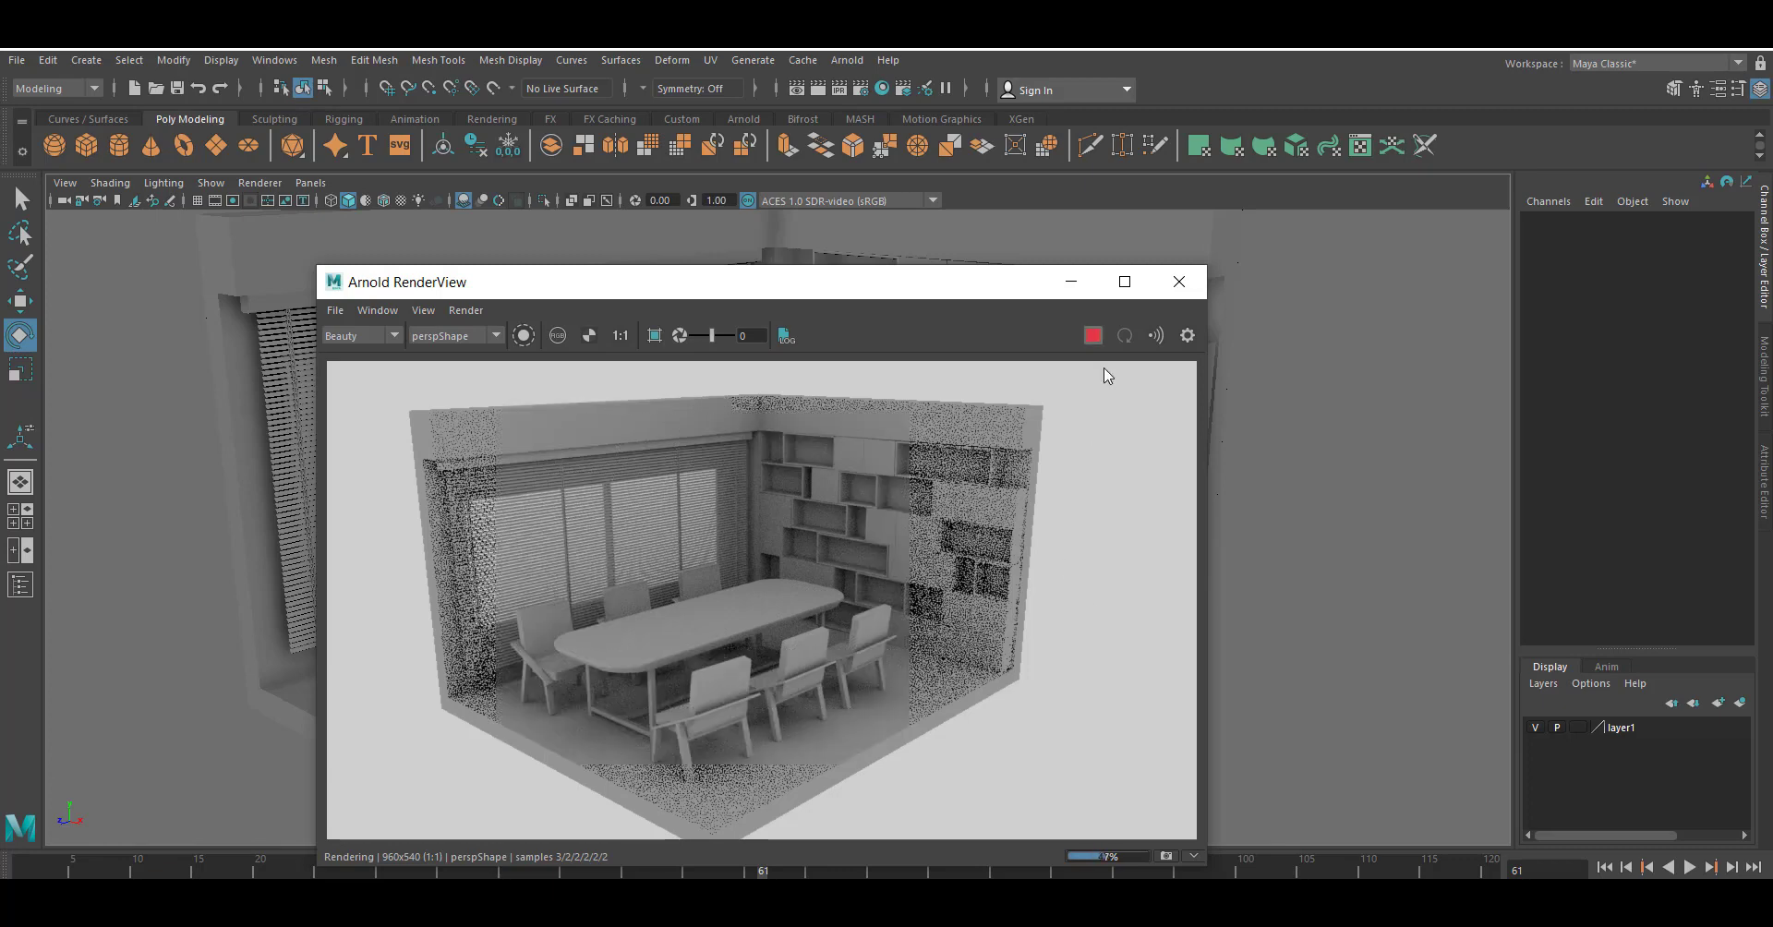
# Select the table and all six chairs and combine them into one mesh.
pyautogui.keyDown('alt'); pyautogui.moveTo(736, 748); pyautogui.dragTo(772, 609); pyautogui.keyUp('alt')
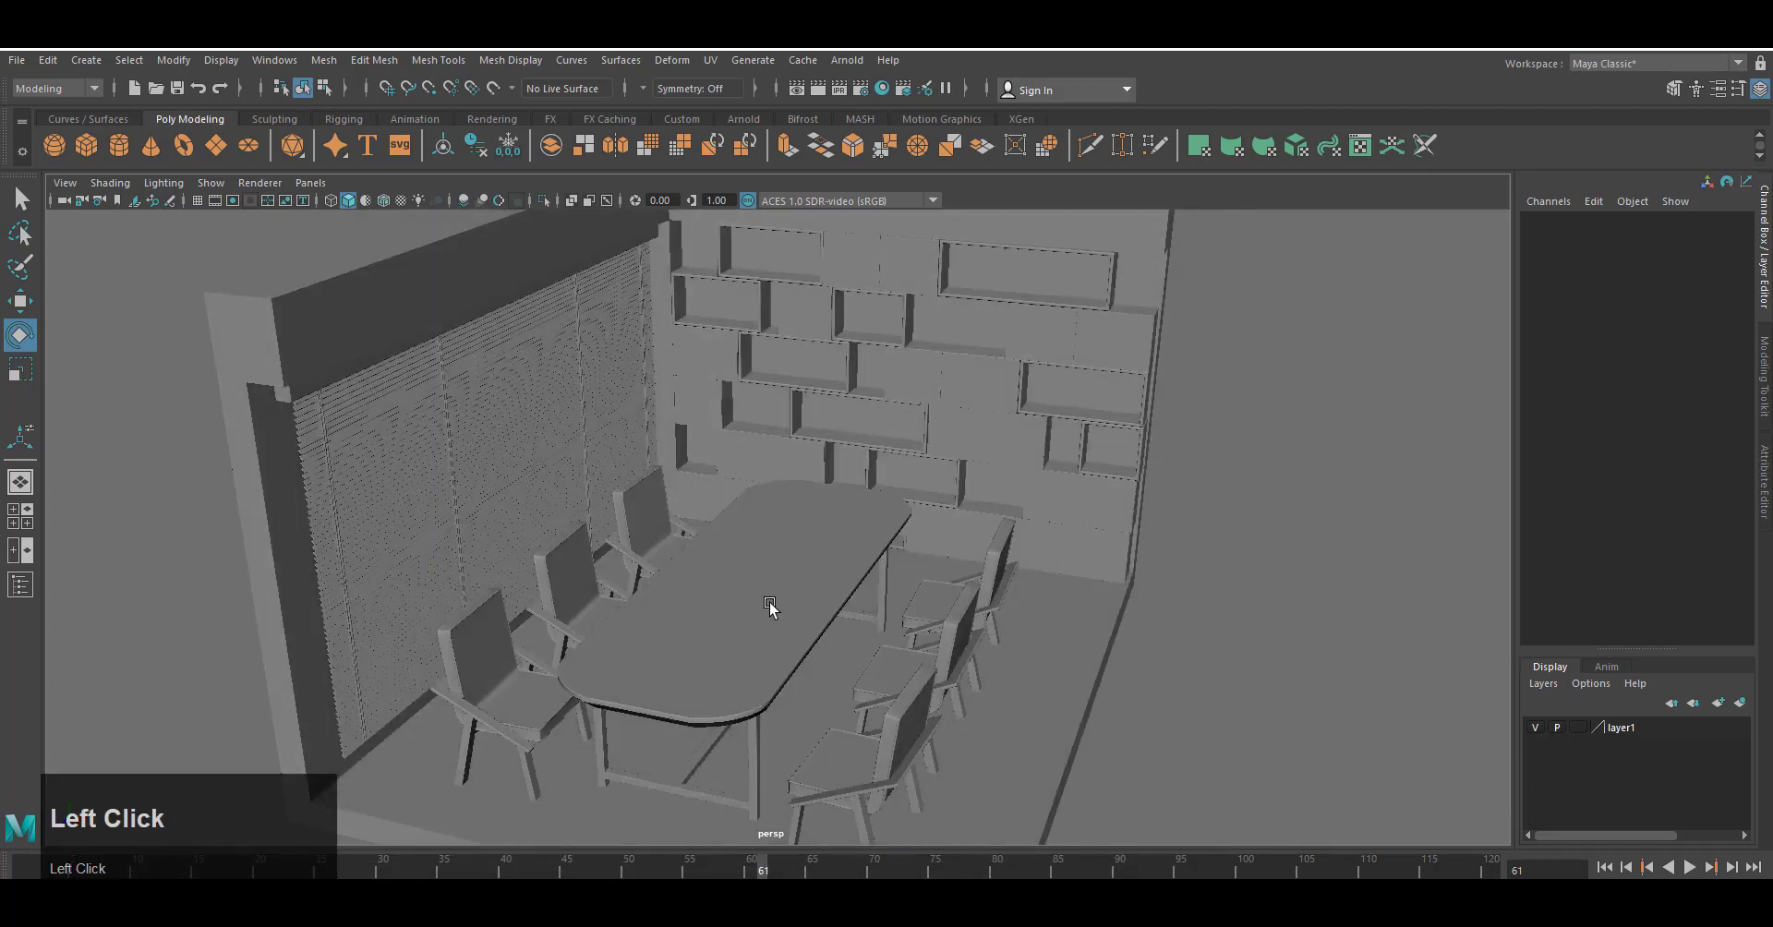
pyautogui.click(772, 609)
pyautogui.keyDown('shift'); pyautogui.click(542, 656); pyautogui.keyUp('shift')
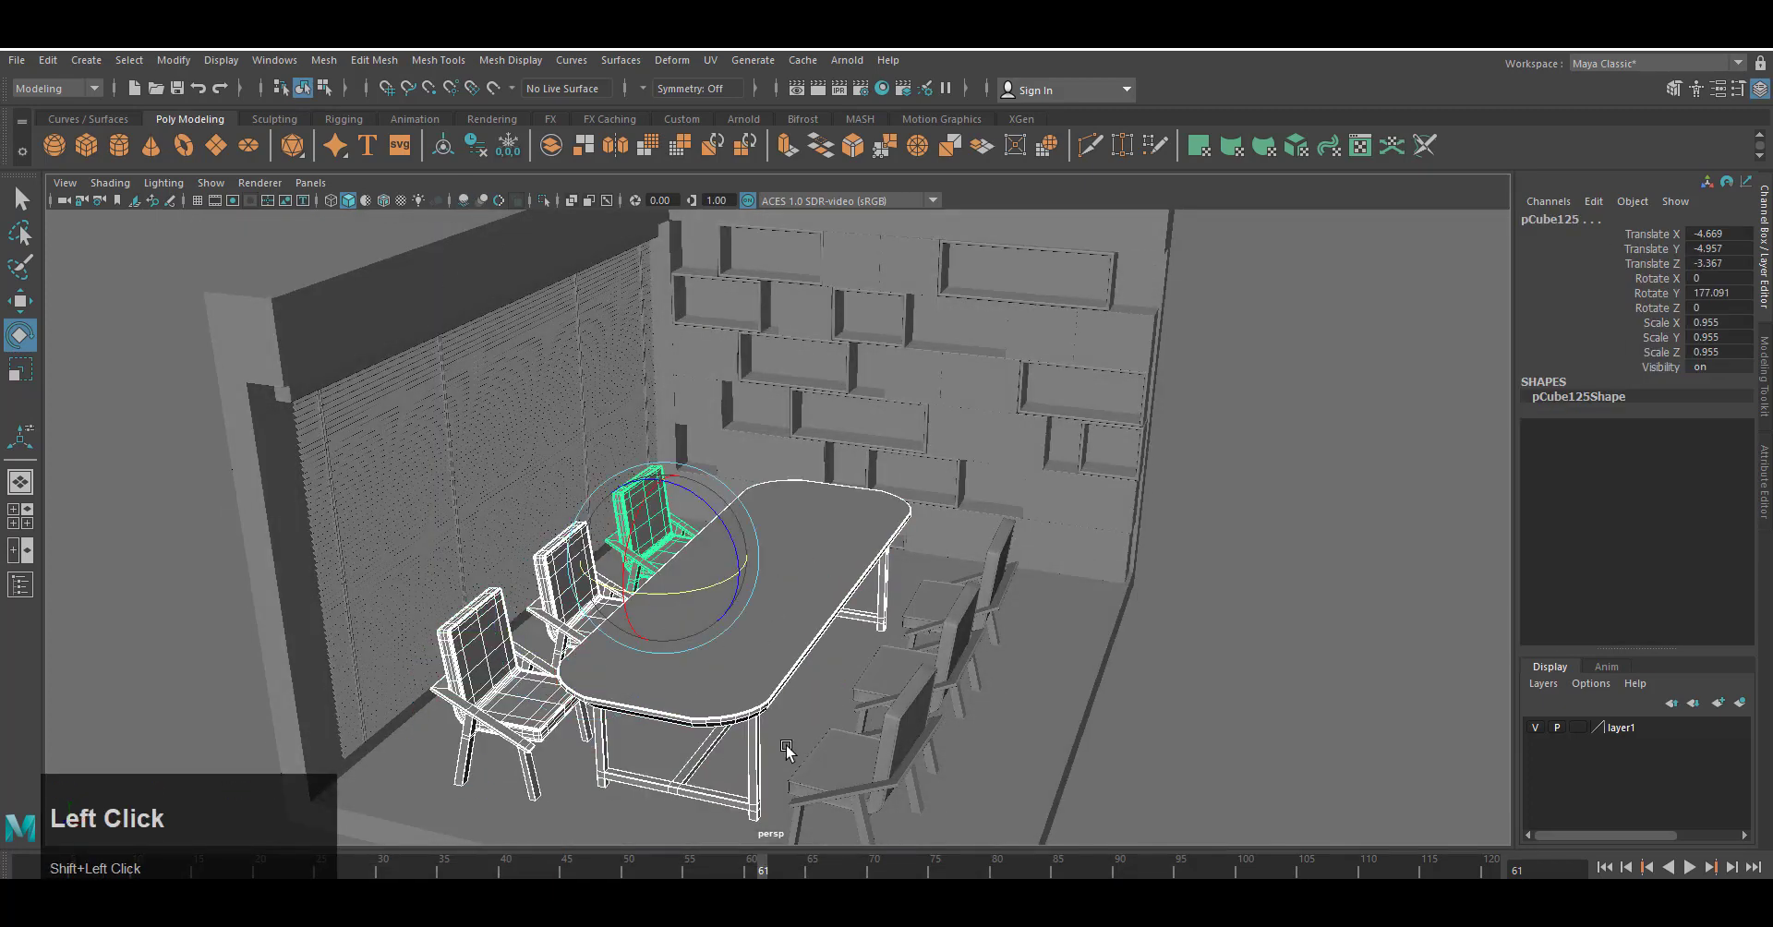
pyautogui.keyDown('shift'); pyautogui.click(958, 607); pyautogui.keyUp('shift')
pyautogui.keyDown('shift'); pyautogui.click(1003, 556); pyautogui.keyUp('shift')
pyautogui.keyDown('alt'); pyautogui.moveTo(1006, 683); pyautogui.dragTo(1024, 637); pyautogui.keyUp('alt')
pyautogui.keyDown('alt'); pyautogui.moveTo(1025, 738); pyautogui.dragTo(910, 728, button='right'); pyautogui.keyUp('alt')
pyautogui.click(324, 60)
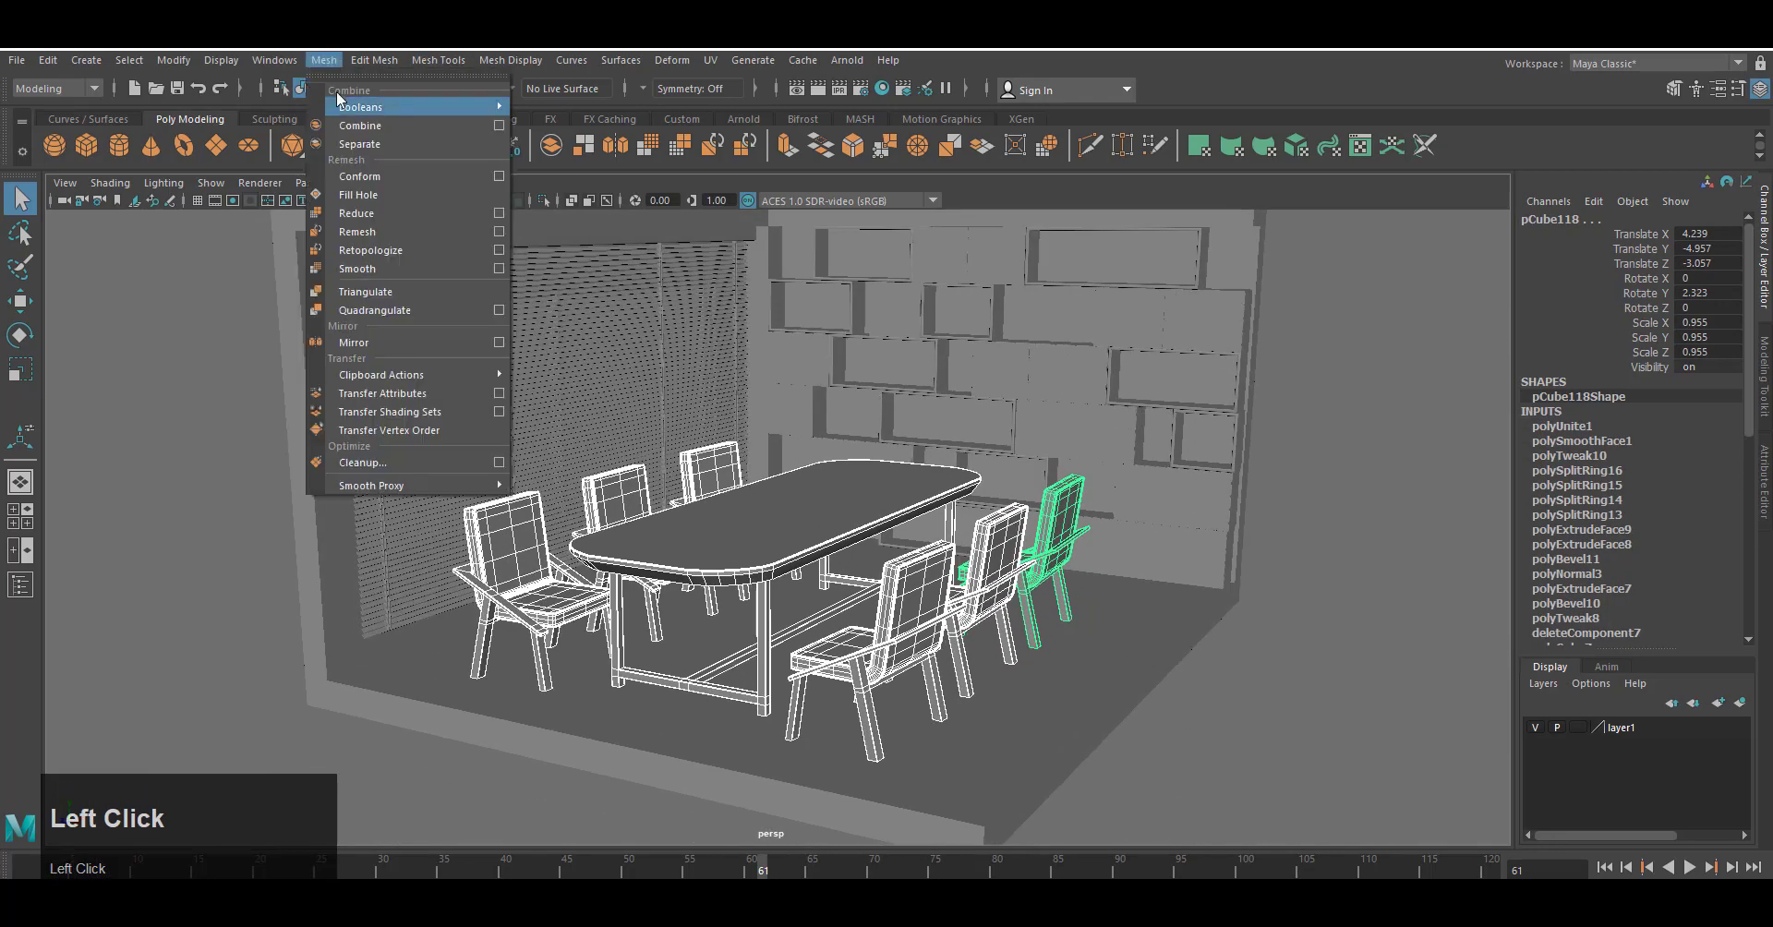
pyautogui.click(358, 125)
# Scale the combined table and chairs to about 0.792 and lower them to the room floor at about Y -0.39.
pyautogui.keyDown('alt'); pyautogui.moveTo(932, 660); pyautogui.dragTo(916, 653); pyautogui.keyUp('alt')
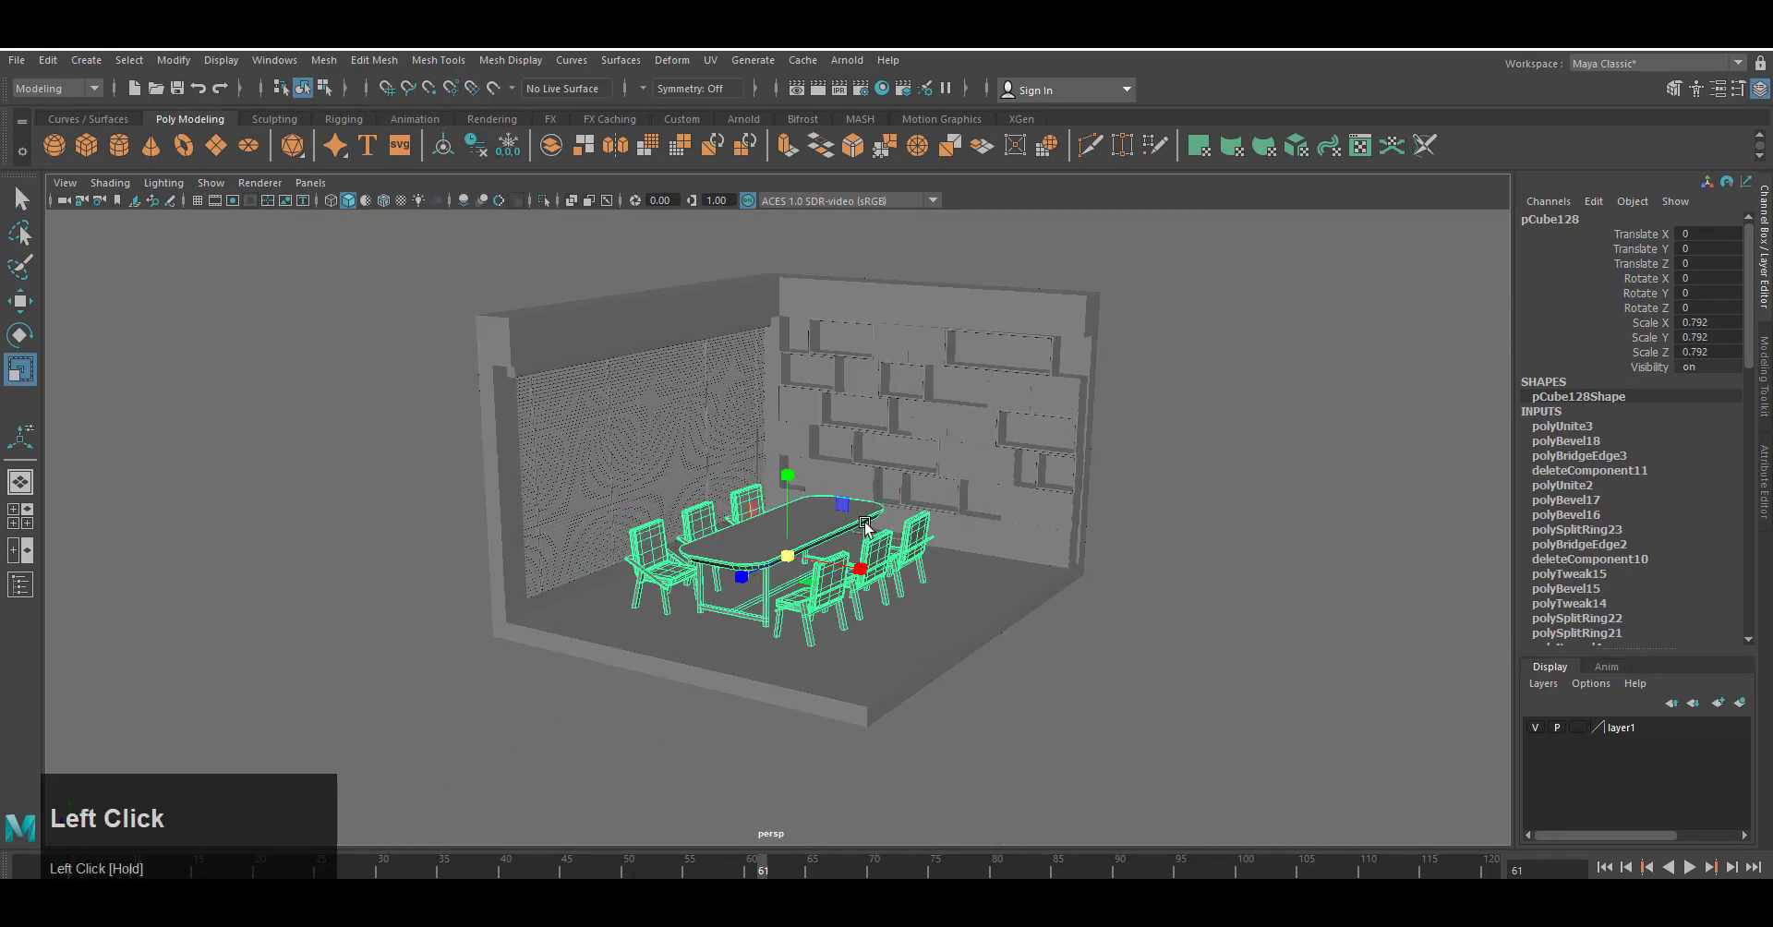
pyautogui.press('space')
pyautogui.moveTo(946, 469); pyautogui.dragTo(942, 514, button='right')
pyautogui.click(348, 200)
pyautogui.scroll(3, 957, 665)
pyautogui.press('w')
pyautogui.moveTo(791, 344); pyautogui.dragTo(794, 365)
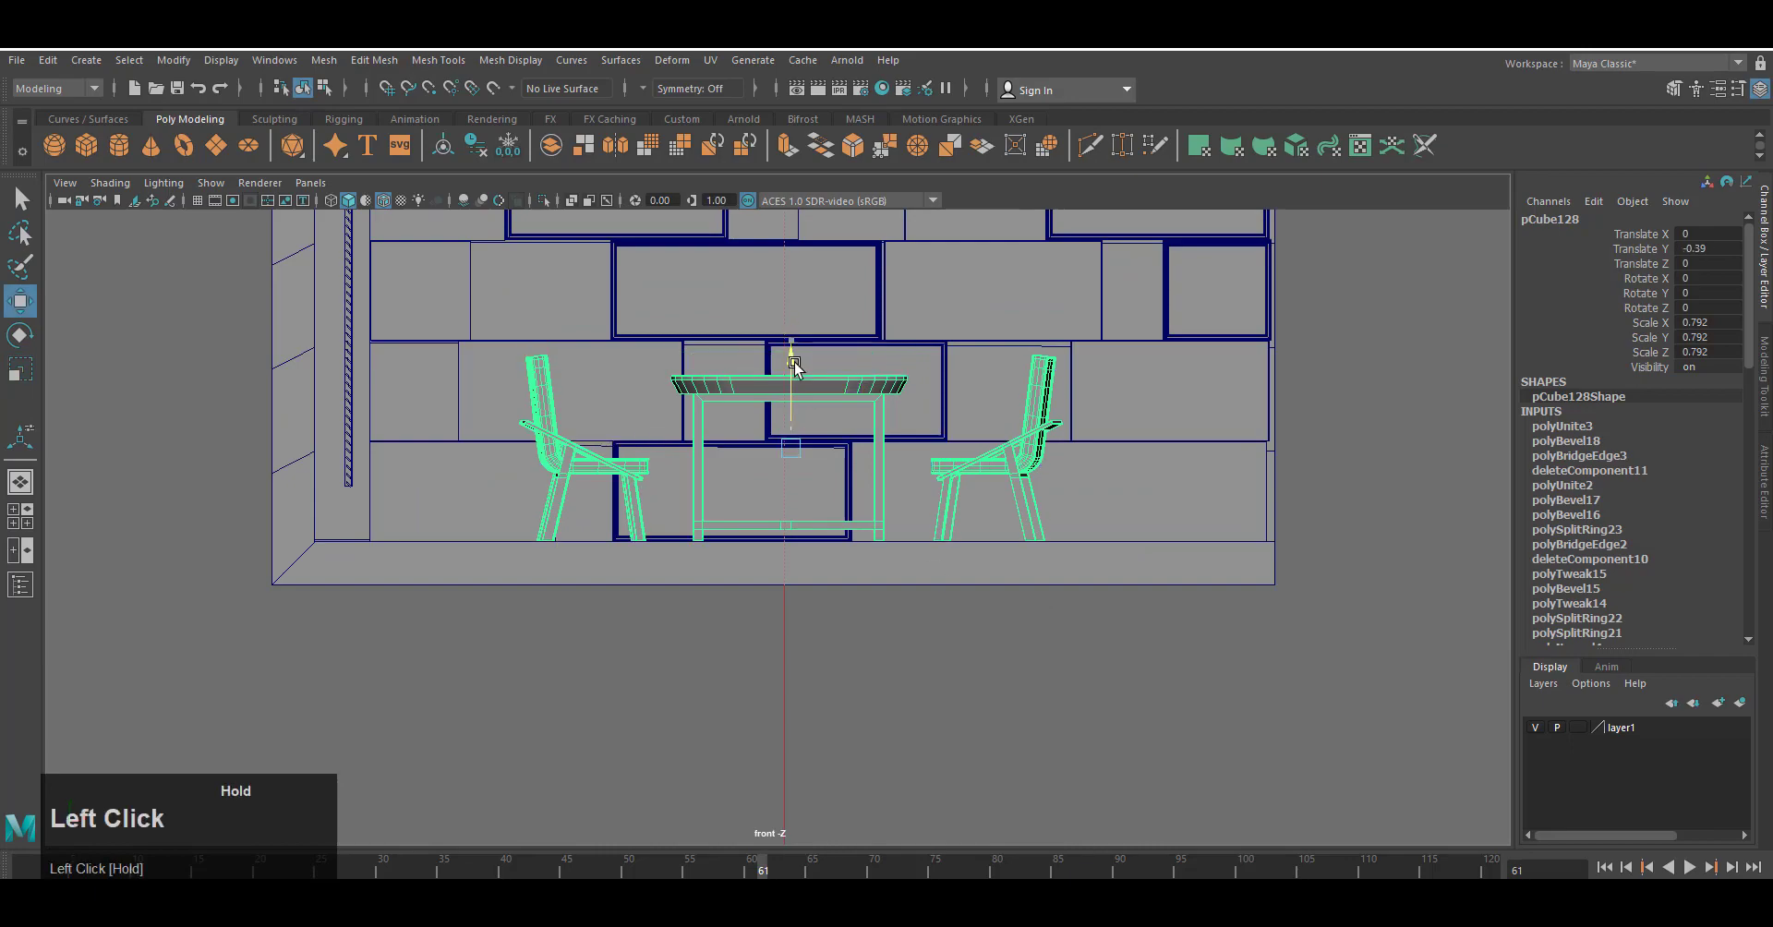
# Check the furniture's contact with the floor in the front view and shift the set slightly across the room in perspective.
pyautogui.scroll(3, 1043, 628)
pyautogui.keyDown('alt'); pyautogui.moveTo(1047, 626); pyautogui.dragTo(981, 681, button='middle'); pyautogui.keyUp('alt')
pyautogui.press('space')
pyautogui.moveTo(1057, 617); pyautogui.dragTo(1061, 585, button='right')
pyautogui.moveTo(861, 578); pyautogui.dragTo(901, 596)
pyautogui.click(1034, 660)
pyautogui.keyDown('alt'); pyautogui.moveTo(1025, 651); pyautogui.dragTo(887, 691, button='middle'); pyautogui.keyUp('alt')
# Hide the wireframe overlay, turn on ambient occlusion shading and run an Arnold test render of the reframed room.
pyautogui.click(383, 201)
pyautogui.click(464, 200)
pyautogui.keyDown('alt'); pyautogui.moveTo(577, 630); pyautogui.dragTo(518, 641); pyautogui.keyUp('alt')
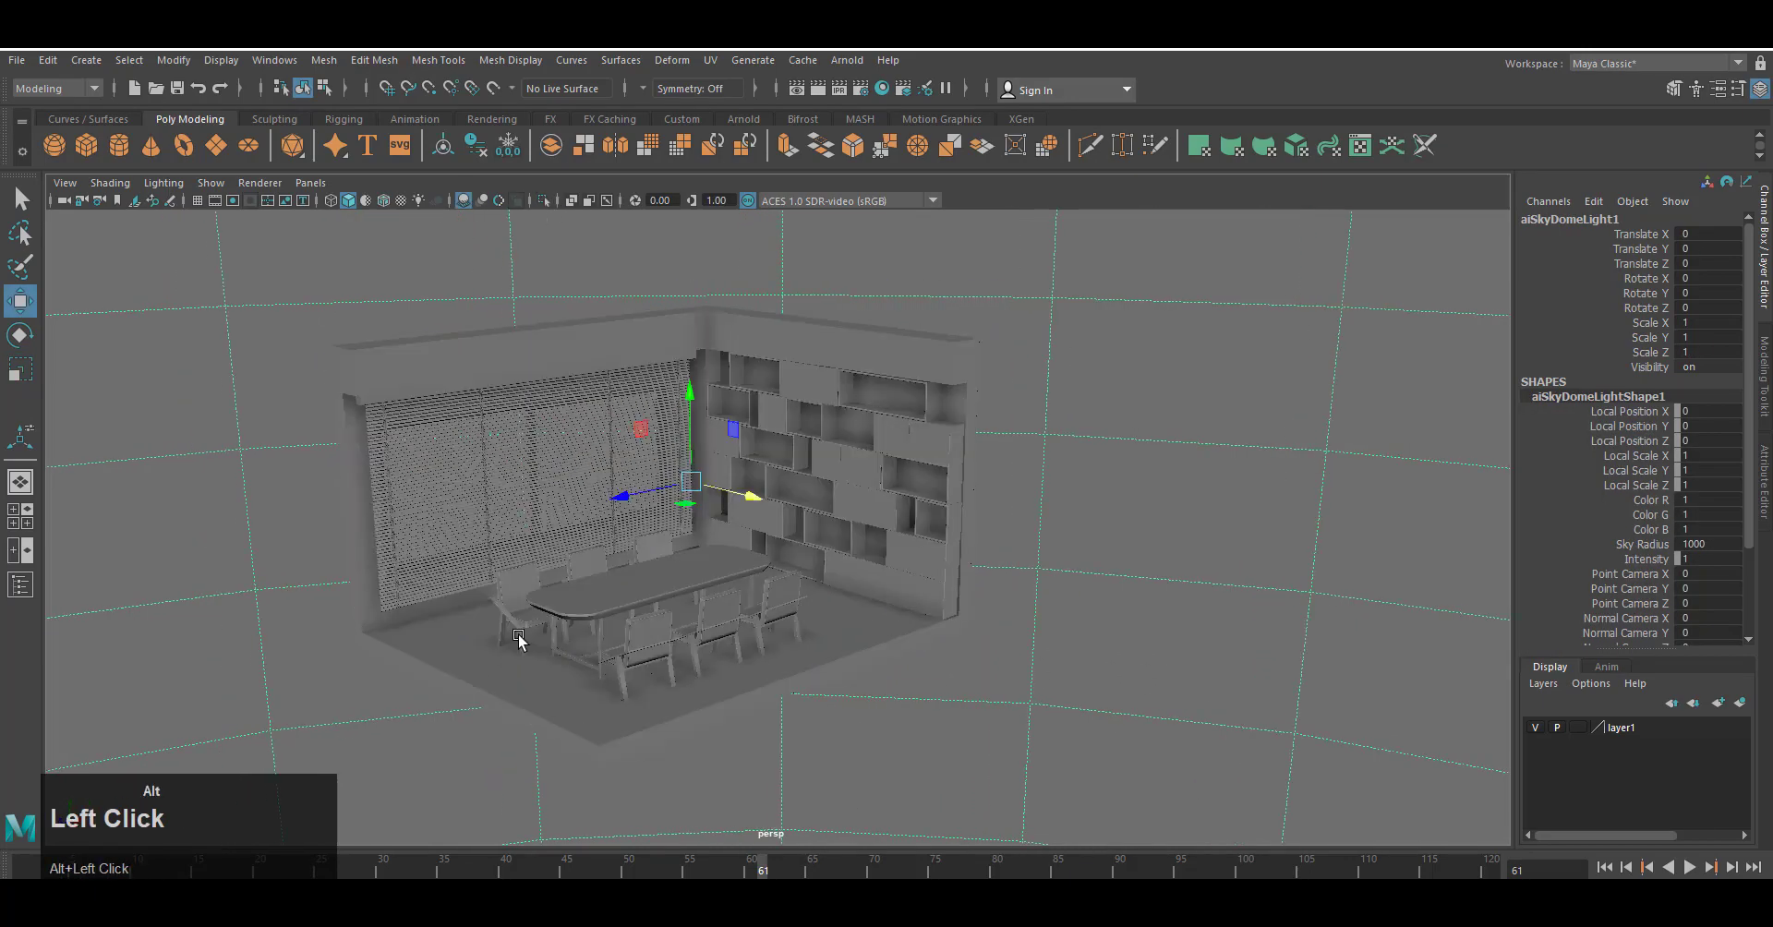
pyautogui.scroll(4, 854, 665)
pyautogui.keyDown('alt'); pyautogui.moveTo(854, 666); pyautogui.dragTo(979, 642, button='middle'); pyautogui.keyUp('alt')
pyautogui.scroll(-2, 928, 660)
pyautogui.moveTo(914, 669)
pyautogui.keyDown('alt'); pyautogui.mouseDown()
pyautogui.moveTo(898, 684)
pyautogui.moveTo(909, 674)
pyautogui.mouseUp(); pyautogui.keyUp('alt')
pyautogui.click(849, 61)
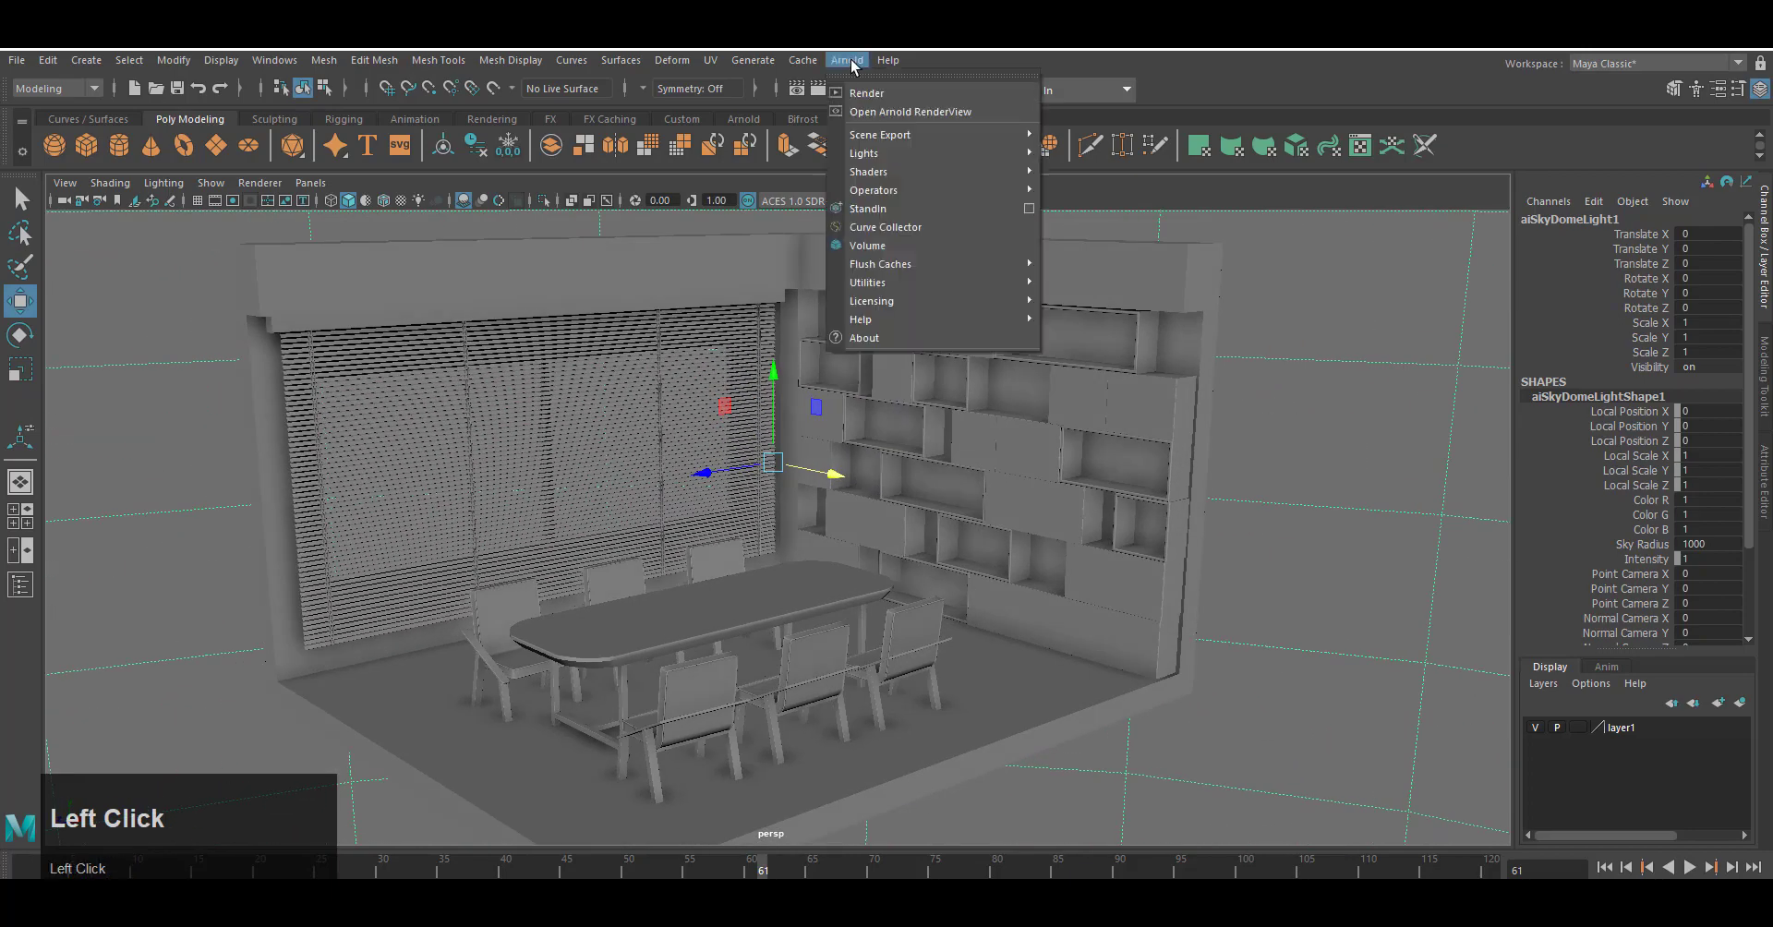
pyautogui.click(869, 94)
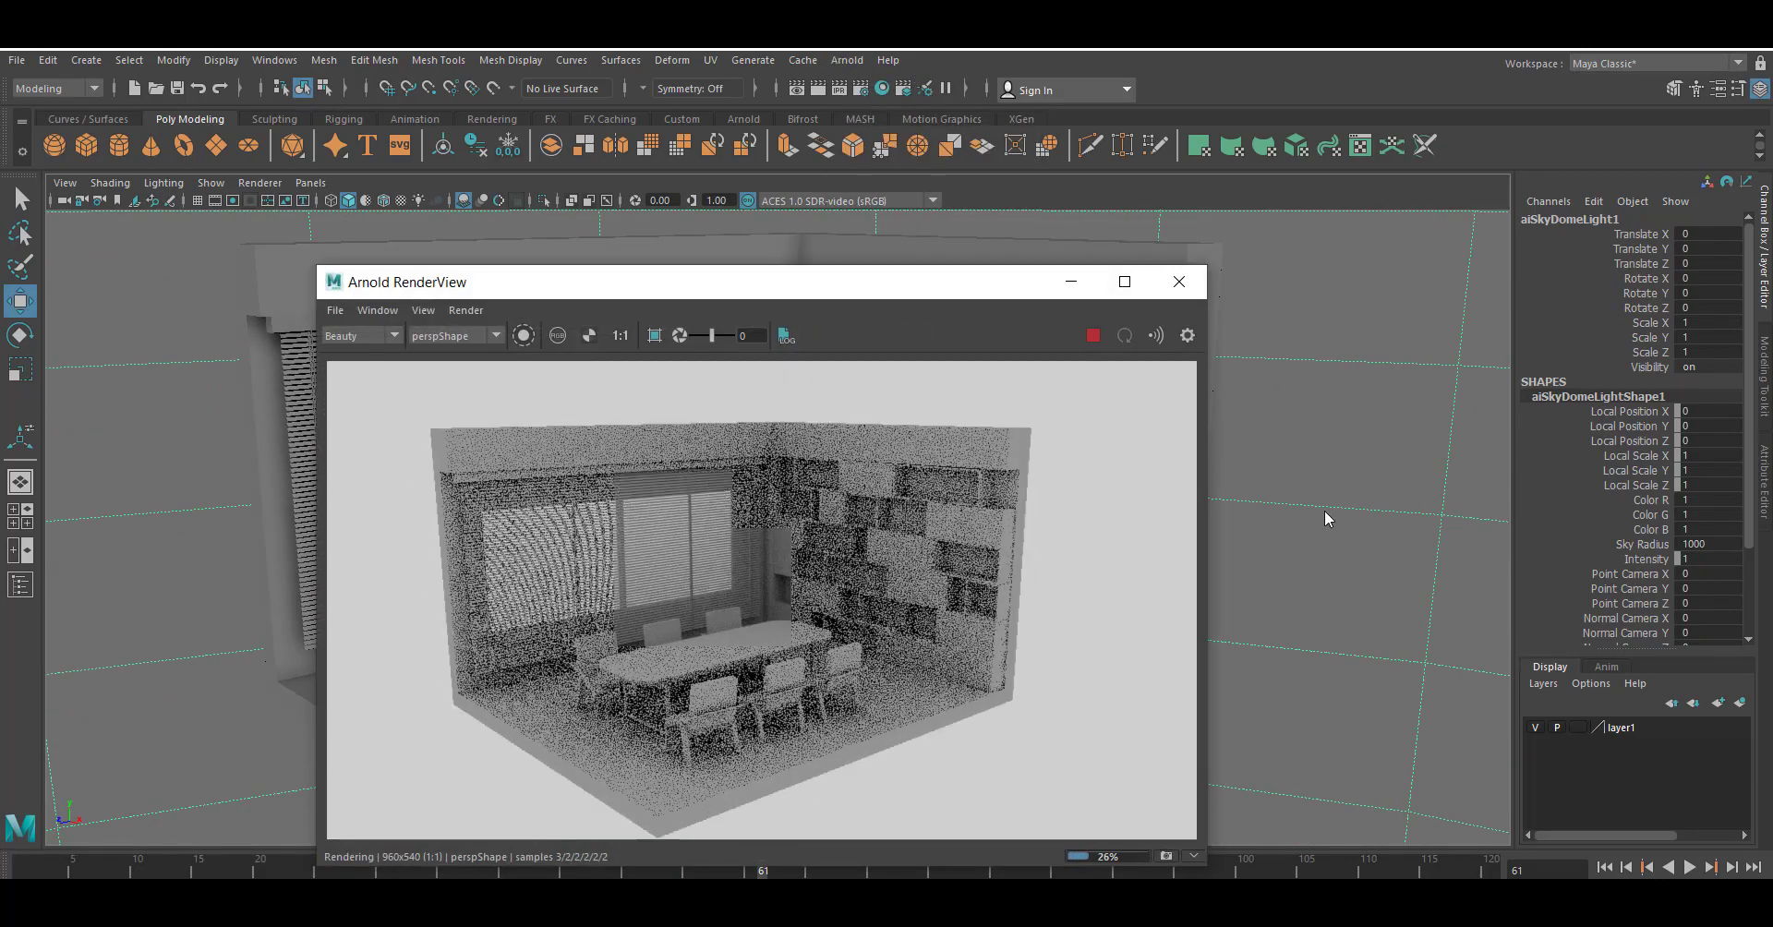
pyautogui.click(1179, 281)
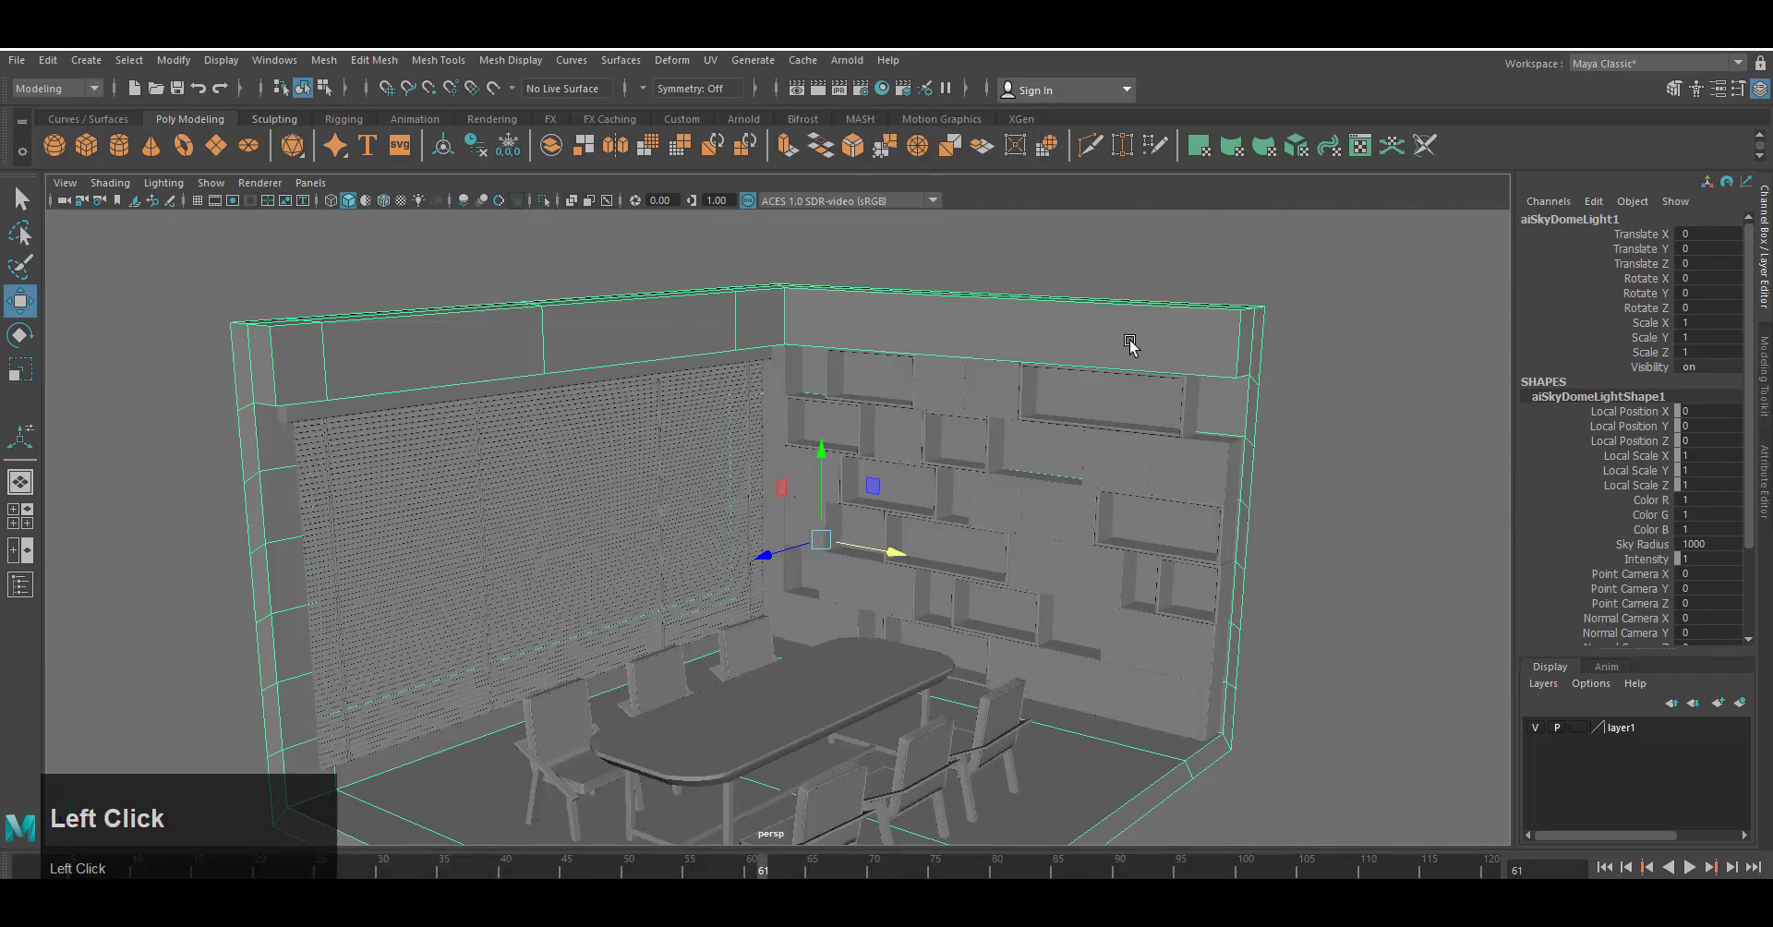
# Select the faces of the raised band running along the top of both room walls.
pyautogui.rightClick(1125, 399)
pyautogui.click(264, 365)
pyautogui.keyDown('shift'); pyautogui.doubleClick(312, 346); pyautogui.keyUp('shift')
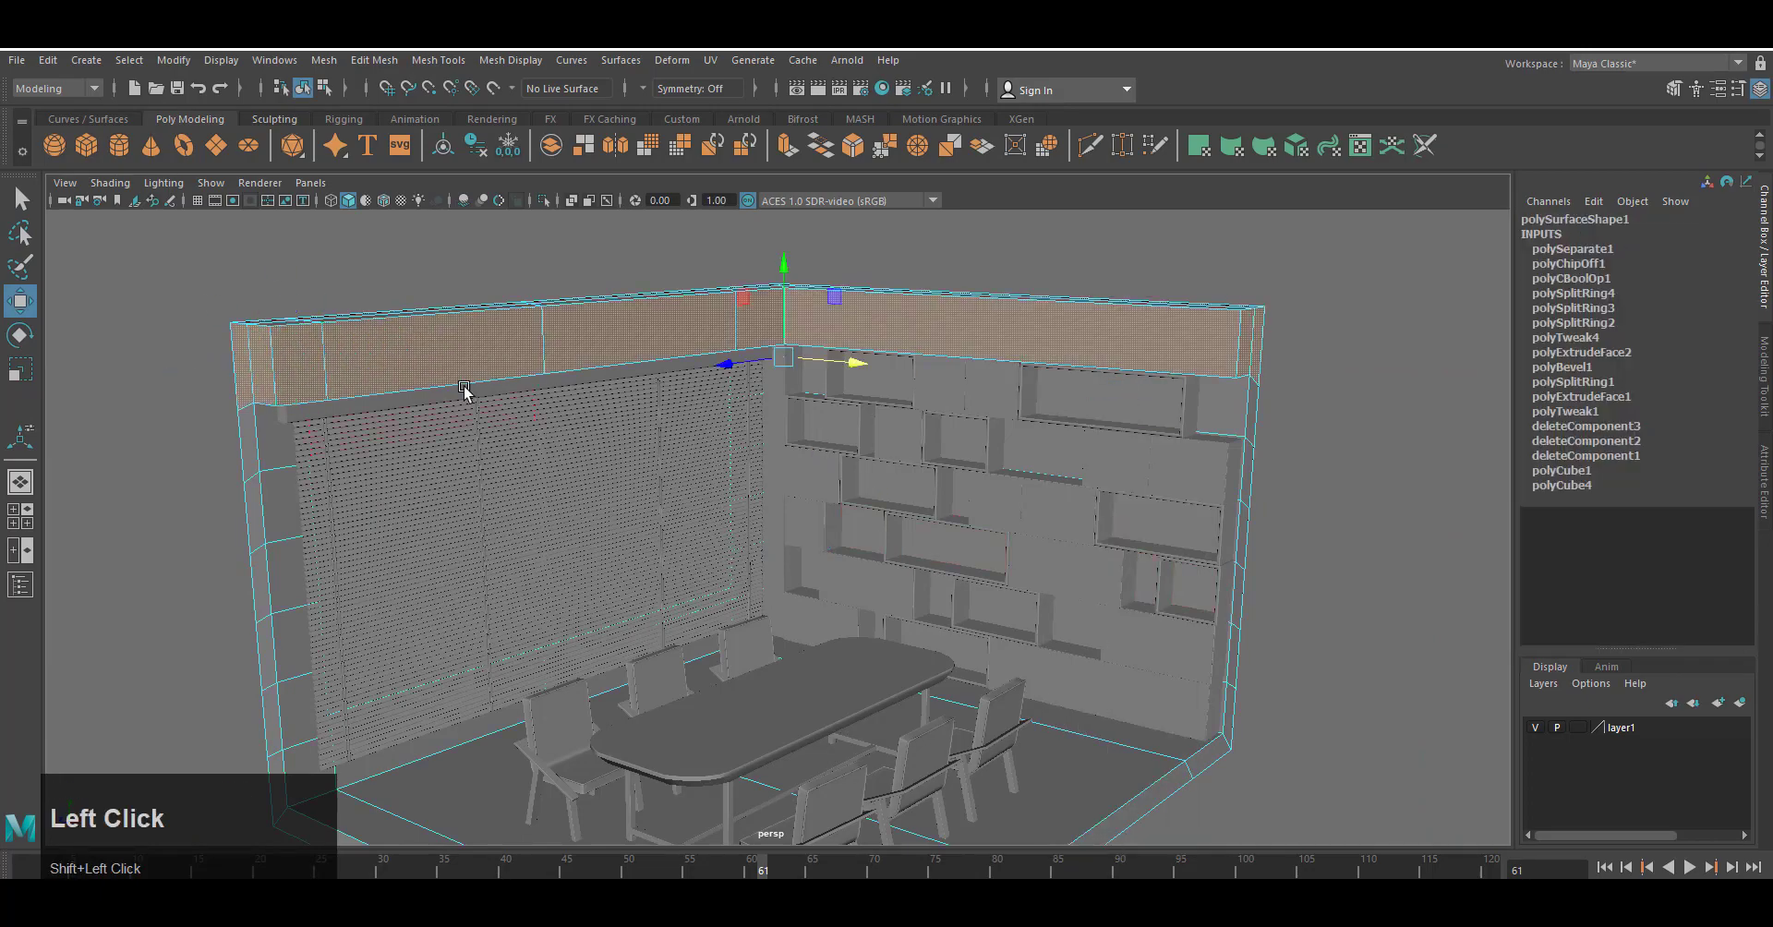
pyautogui.click(278, 367)
pyautogui.keyDown('ctrl'); pyautogui.keyDown('shift'); pyautogui.click(762, 319); pyautogui.keyUp('shift'); pyautogui.keyUp('ctrl')
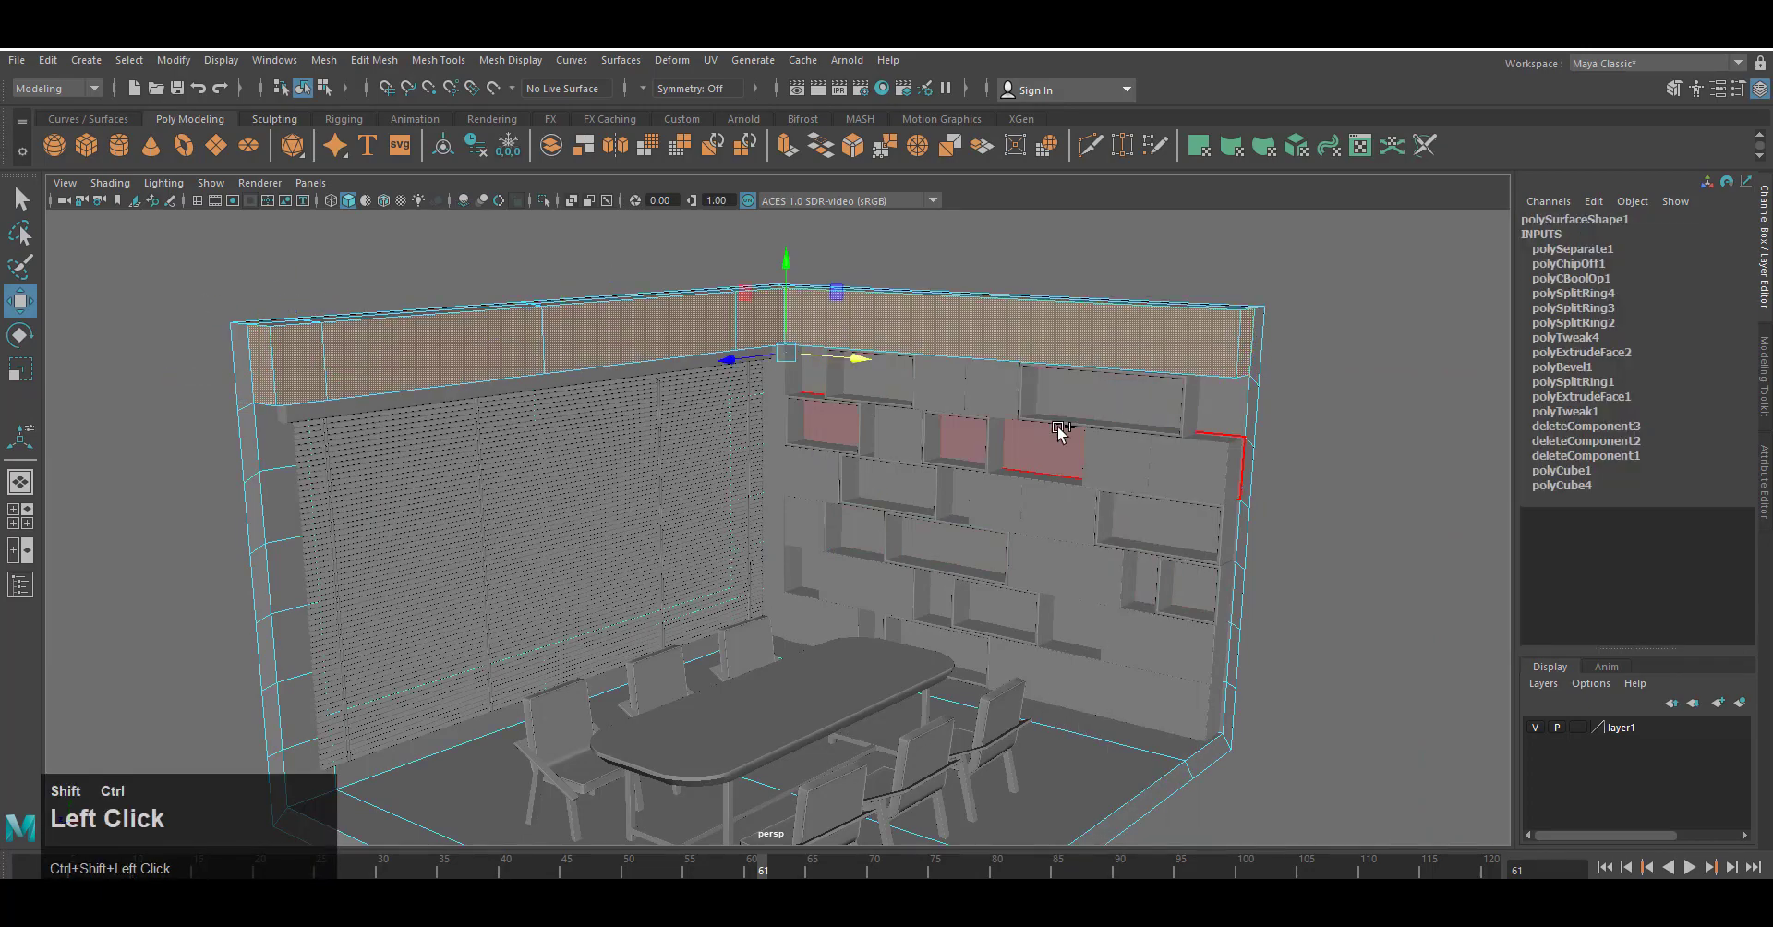
# Add the wall faces visible behind the open shelf compartments to the face selection.
pyautogui.keyDown('alt'); pyautogui.moveTo(1060, 430); pyautogui.dragTo(231, 259); pyautogui.keyUp('alt')
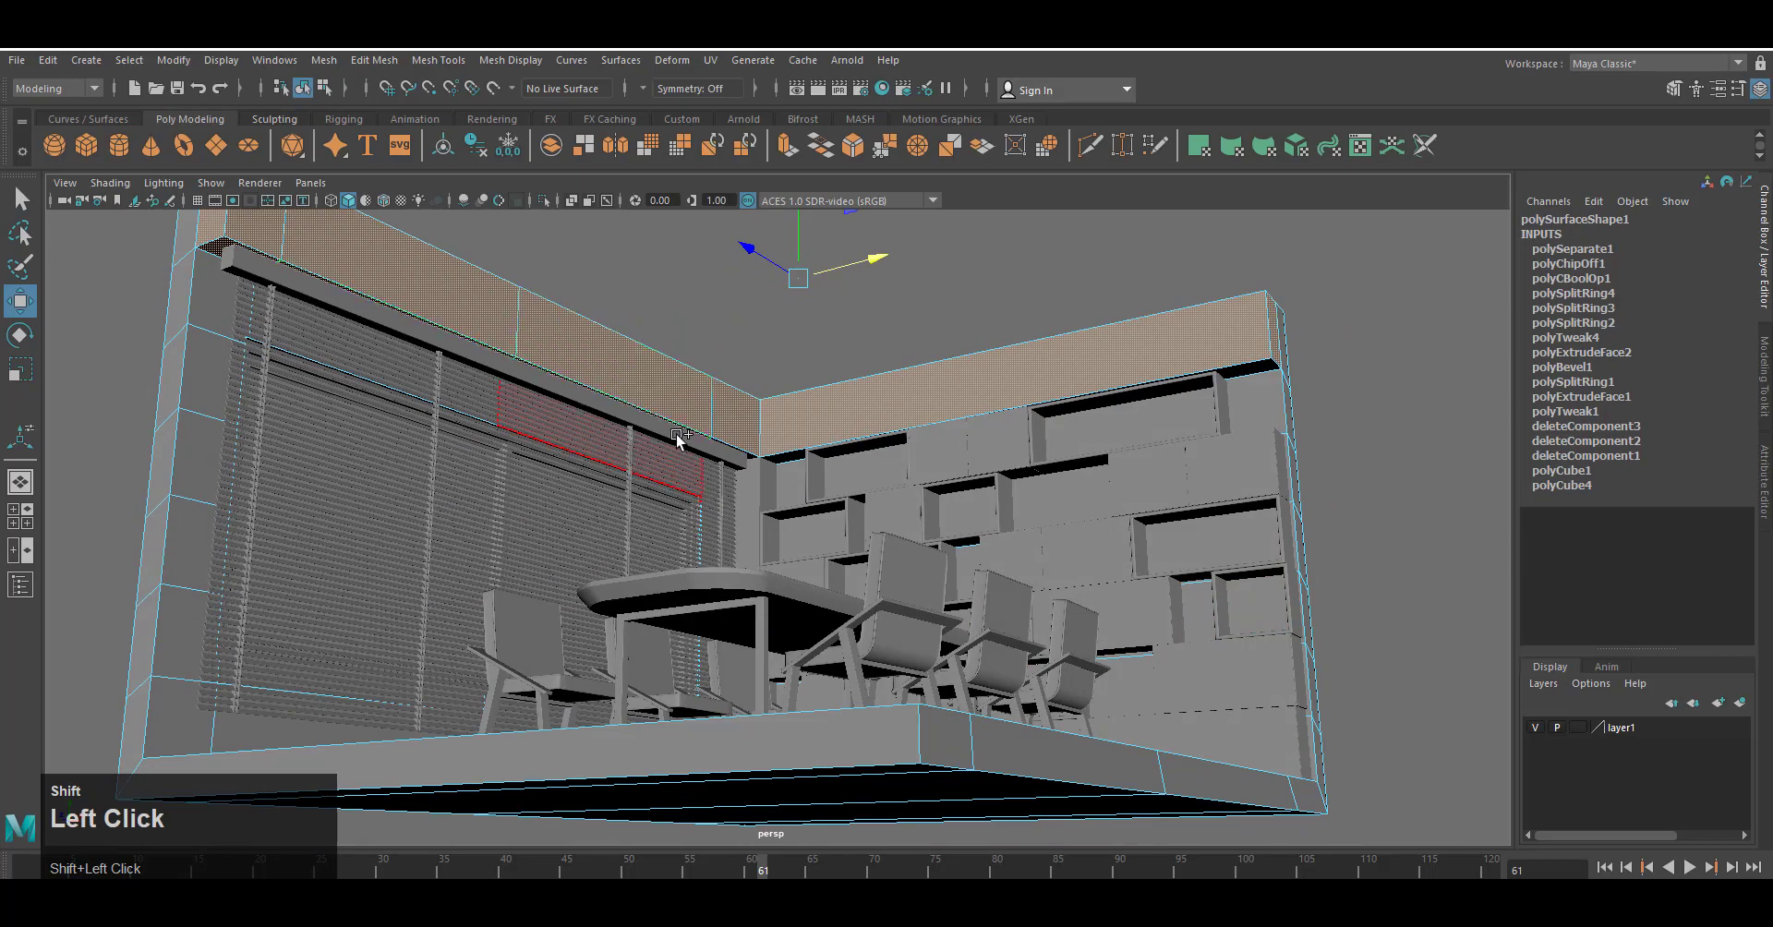
pyautogui.scroll(4, 786, 466)
pyautogui.keyDown('alt'); pyautogui.moveTo(787, 466); pyautogui.dragTo(792, 499); pyautogui.keyUp('alt')
pyautogui.keyDown('alt'); pyautogui.moveTo(1167, 581); pyautogui.dragTo(1116, 705); pyautogui.keyUp('alt')
pyautogui.keyDown('alt'); pyautogui.moveTo(1116, 705); pyautogui.dragTo(1182, 613, button='middle'); pyautogui.keyUp('alt')
pyautogui.keyDown('shift'); pyautogui.click(1127, 448); pyautogui.keyUp('shift')
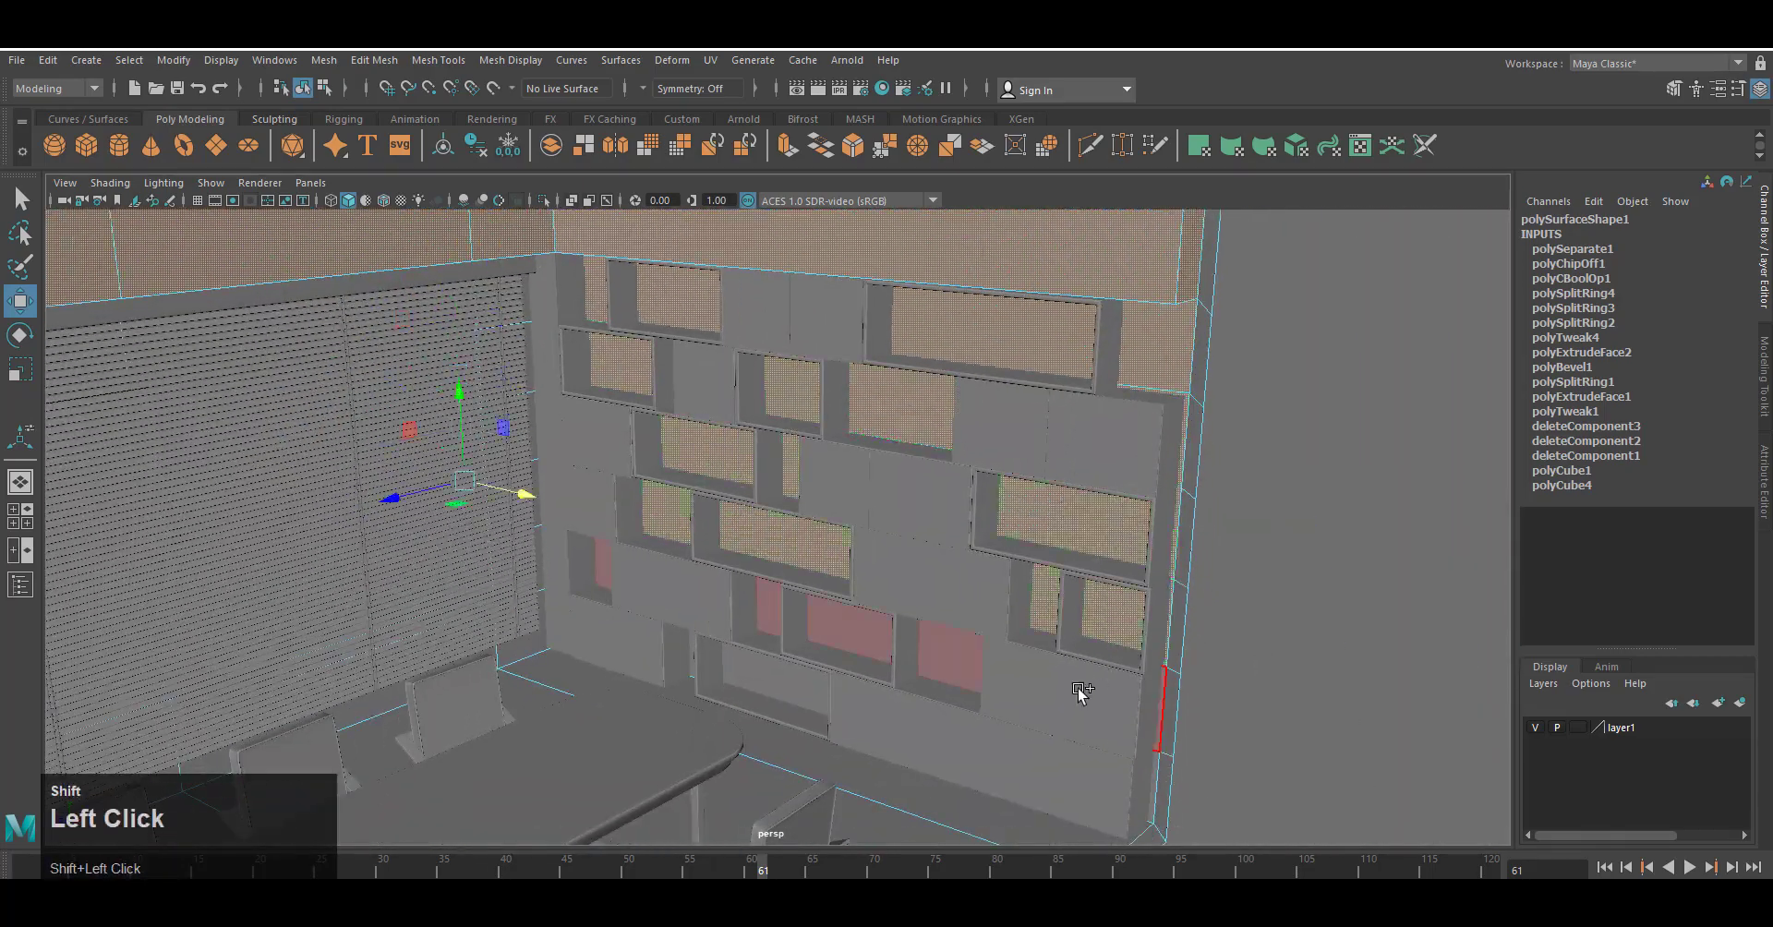
# Assign a new Ai Standard Surface material with specular roughness 0.419 to the selected band and shelf-back faces.
pyautogui.keyDown('alt'); pyautogui.moveTo(1355, 779); pyautogui.dragTo(988, 475); pyautogui.keyUp('alt')
pyautogui.moveTo(930, 351); pyautogui.dragTo(914, 823, button='right')
pyautogui.click(650, 505)
pyautogui.click(768, 809)
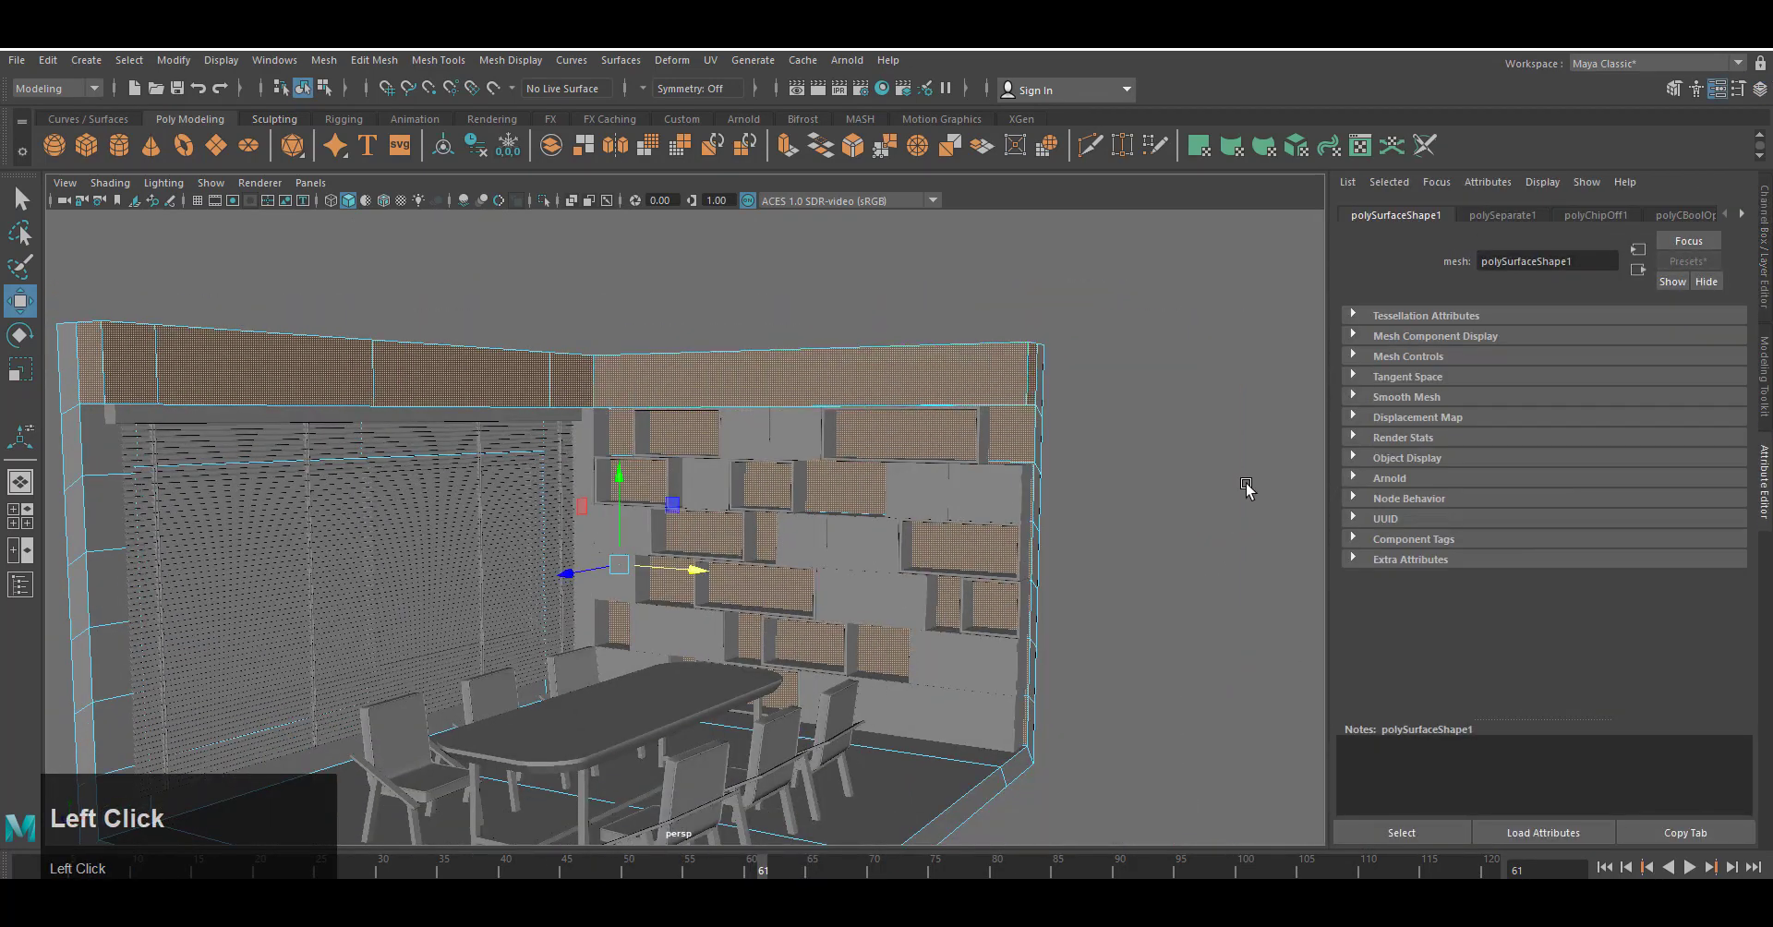
pyautogui.click(1742, 213)
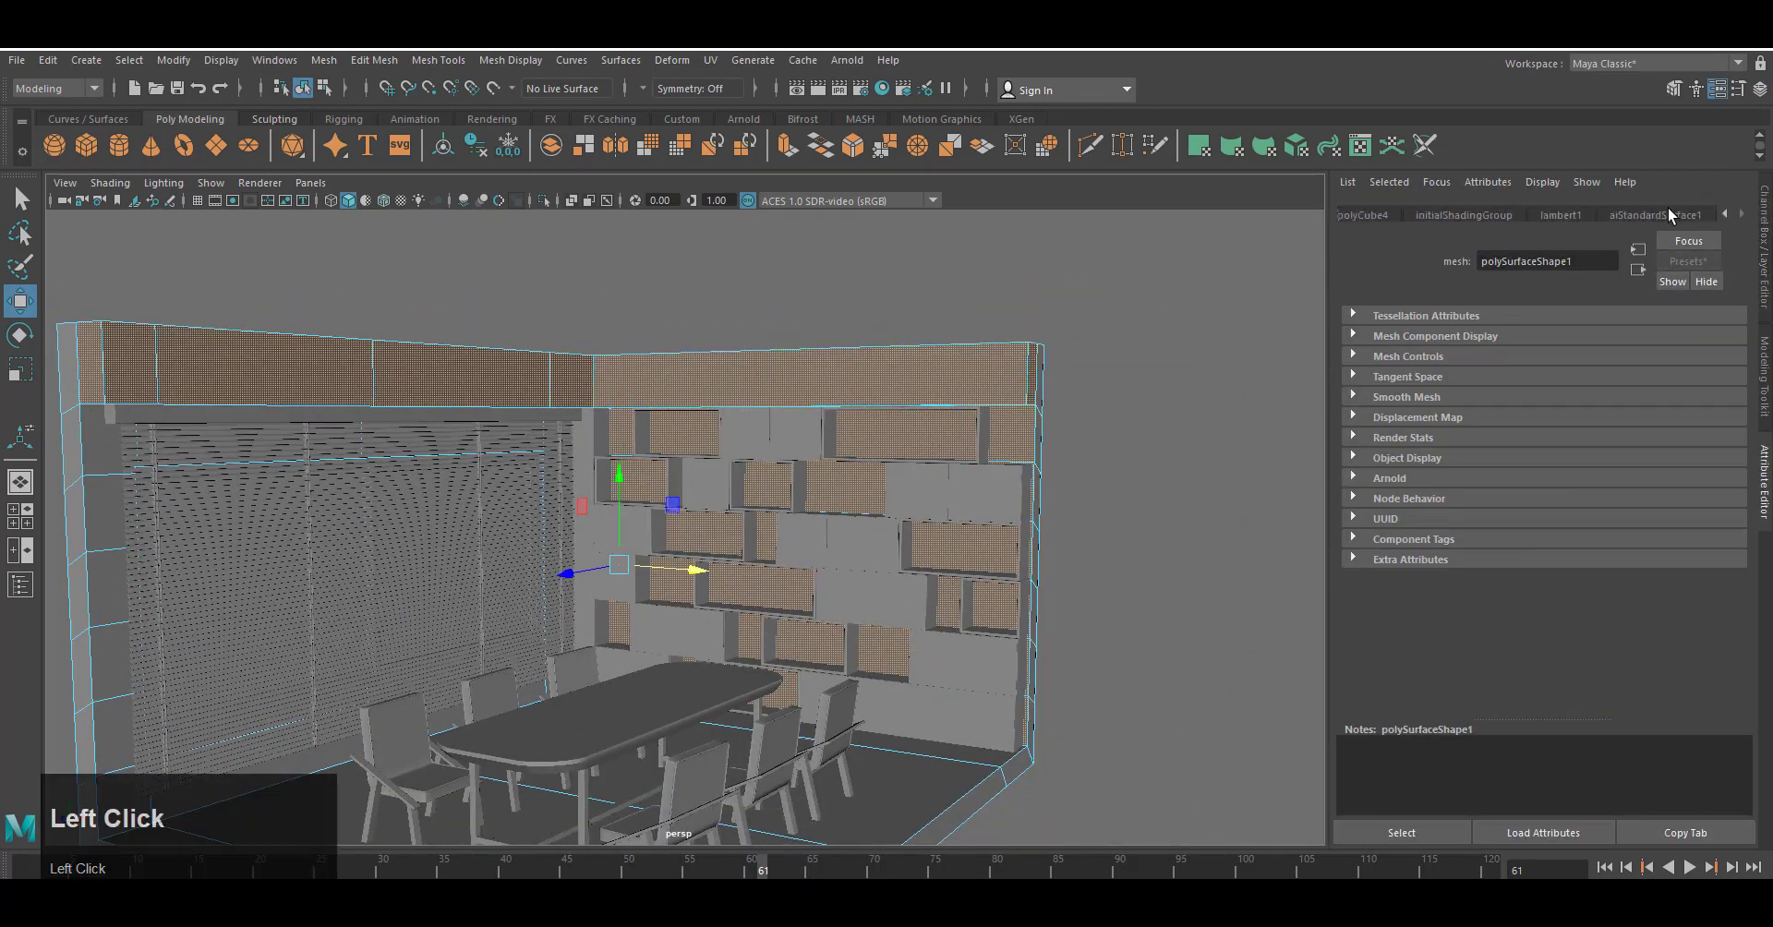
pyautogui.click(1667, 212)
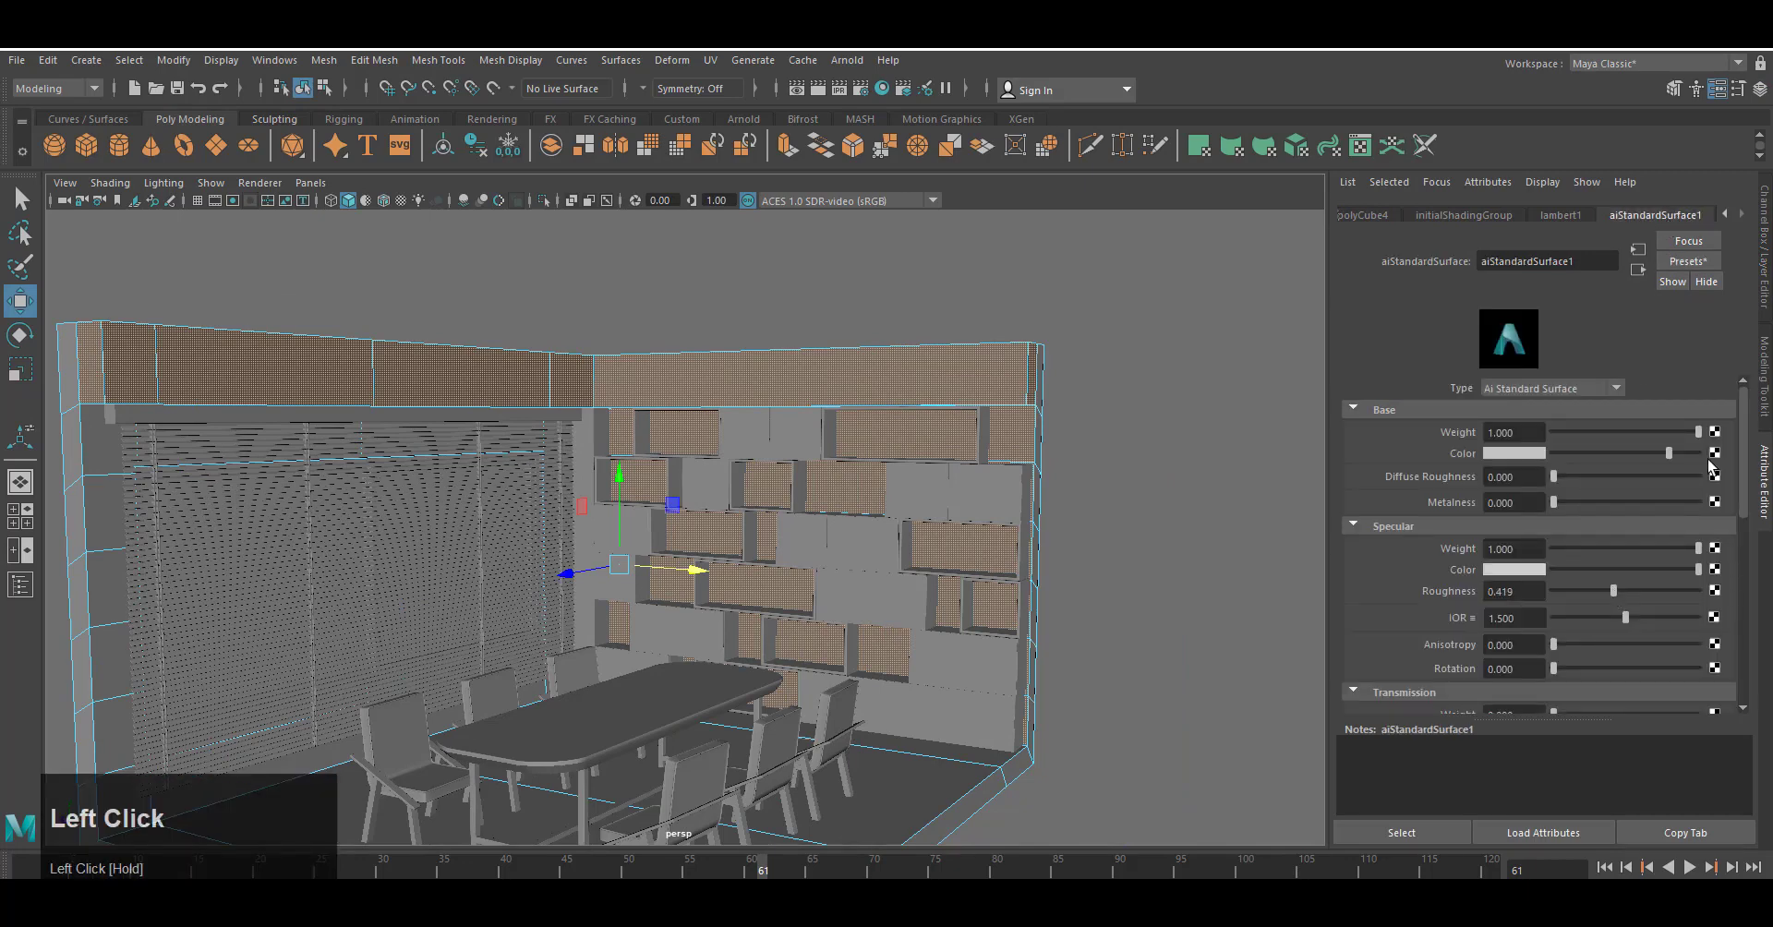
# Connect the image "dark-wood-texture - Copy - Copy - Copy.jpg" to the material's base color and display textures in the viewport.
pyautogui.click(1712, 456)
pyautogui.click(770, 528)
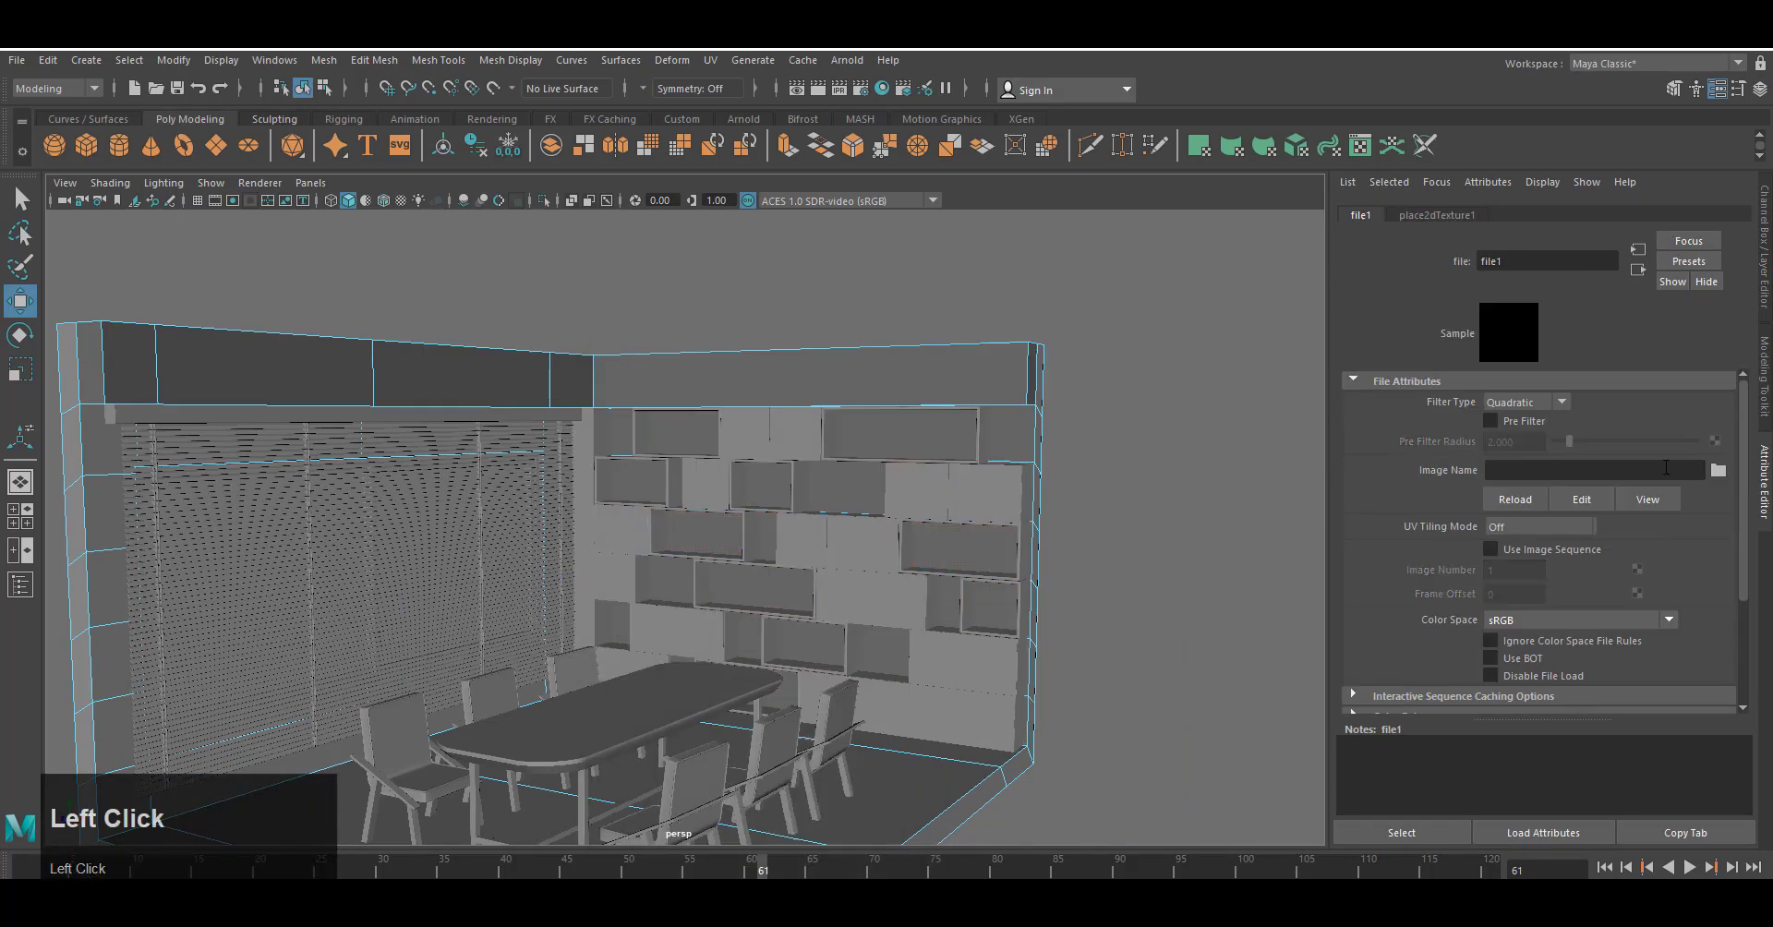
pyautogui.click(1719, 471)
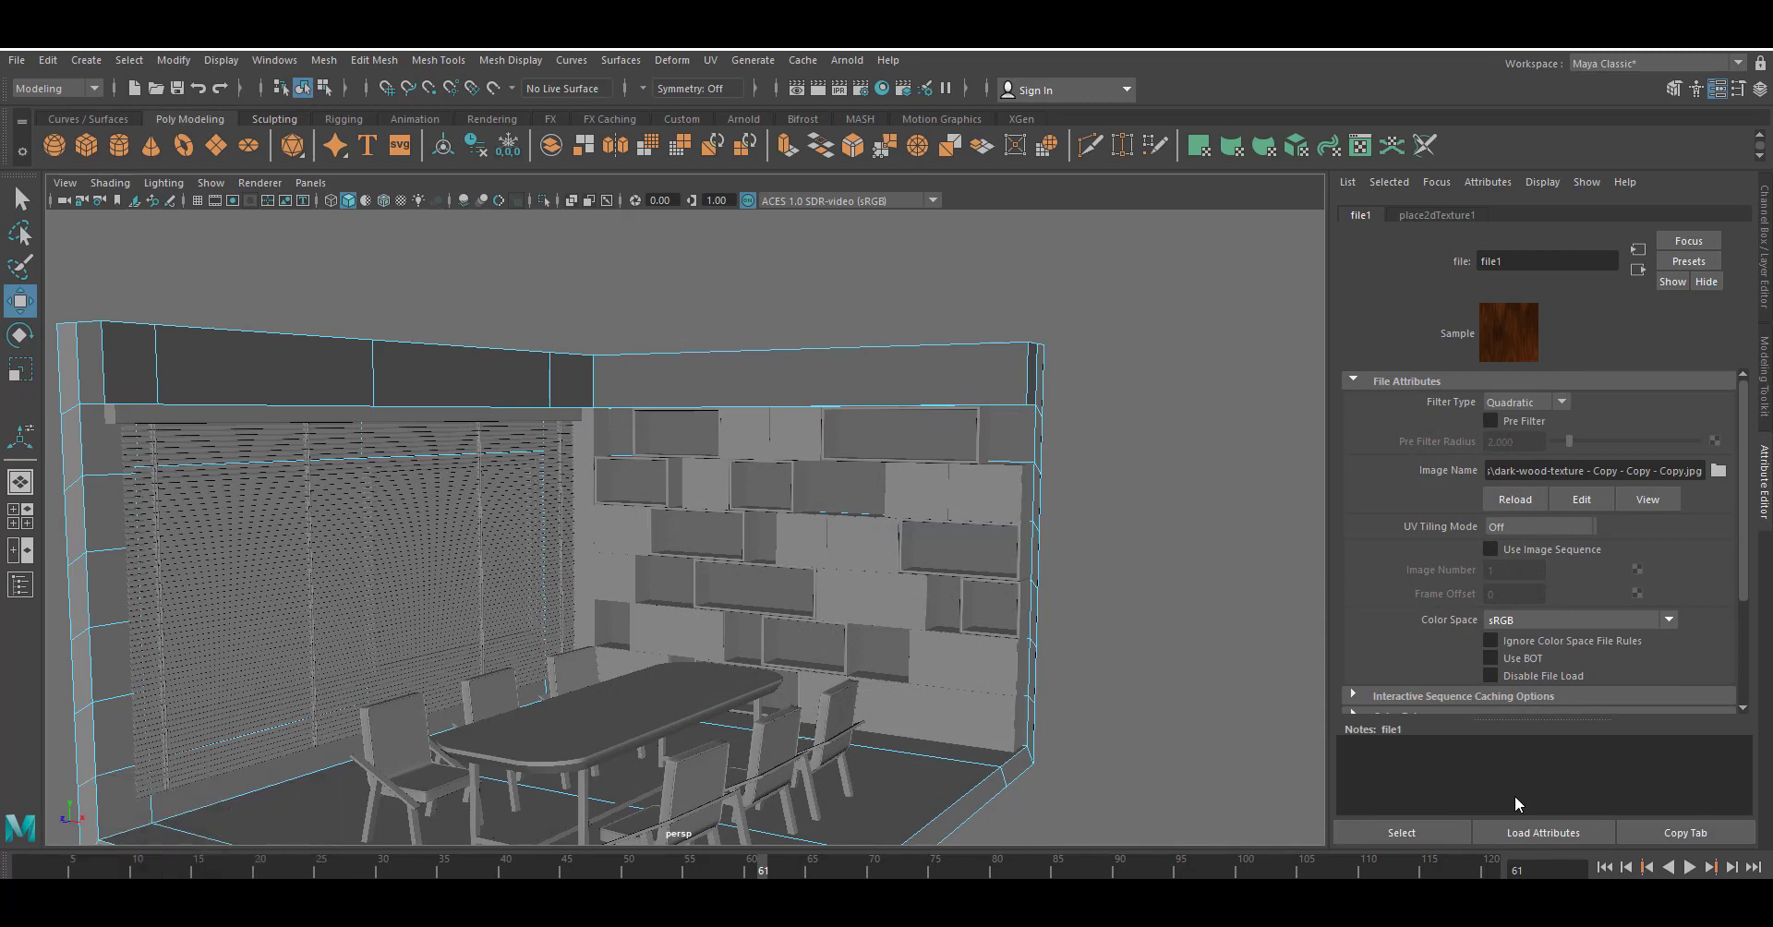
pyautogui.press('6')
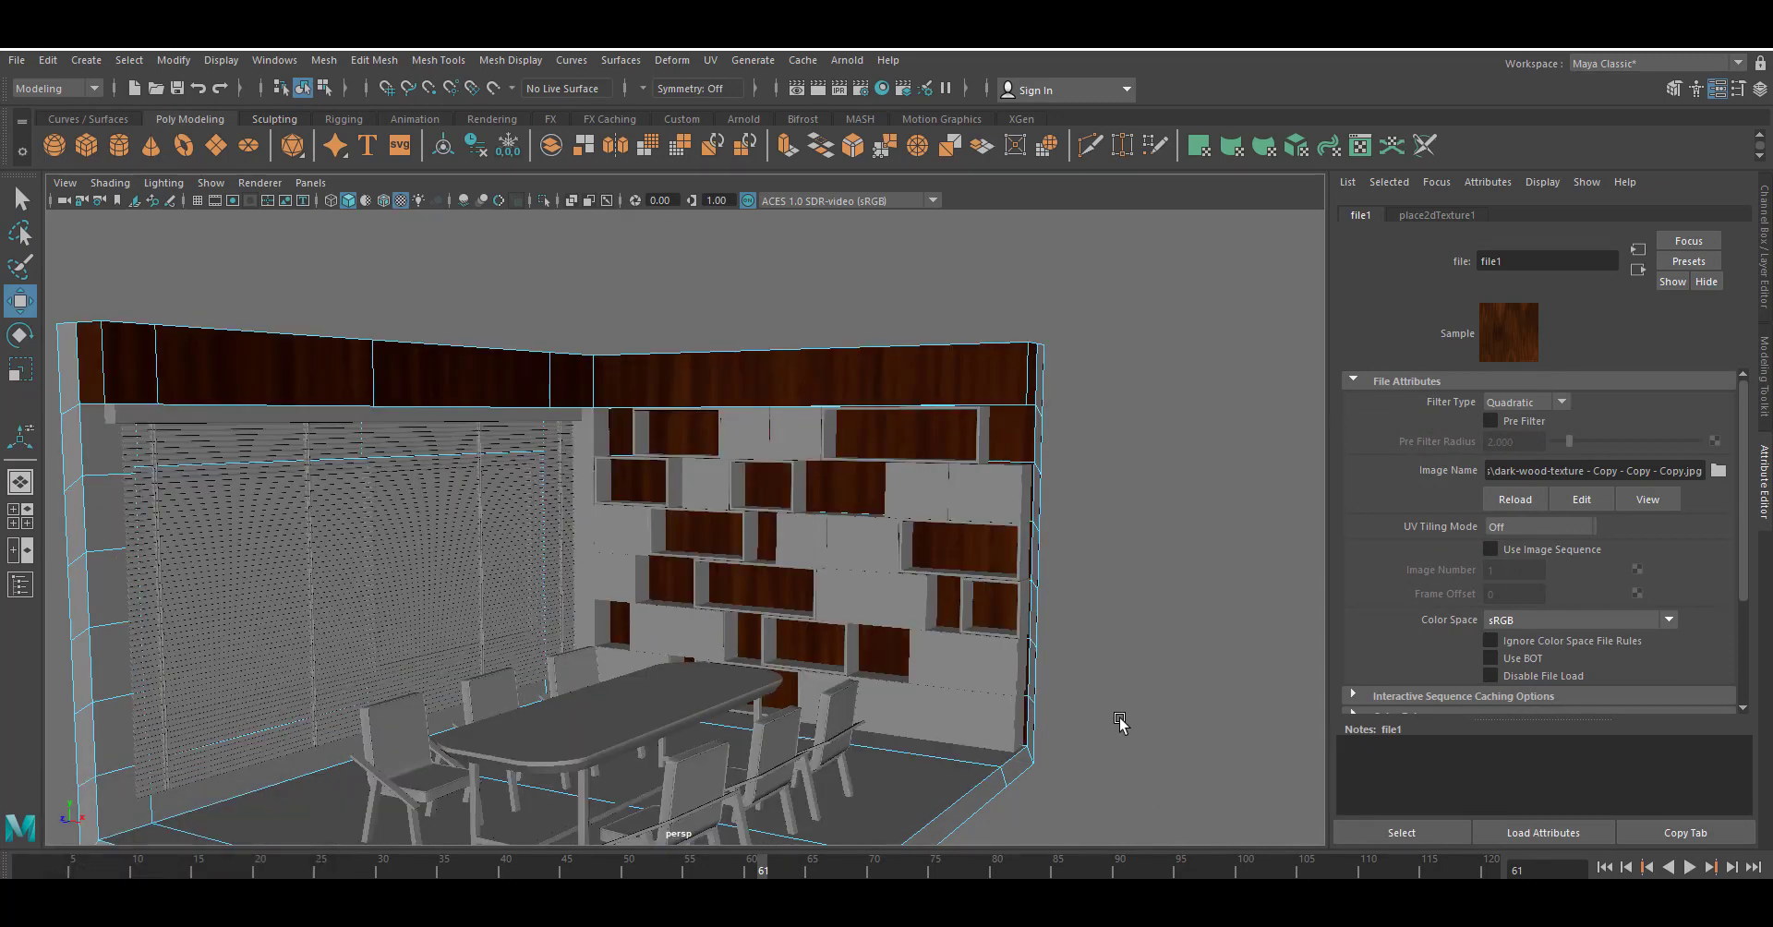
# Apply a planar UV projection from the front view to the band face above the shelf wall.
pyautogui.click(759, 397)
pyautogui.rightClick(843, 461)
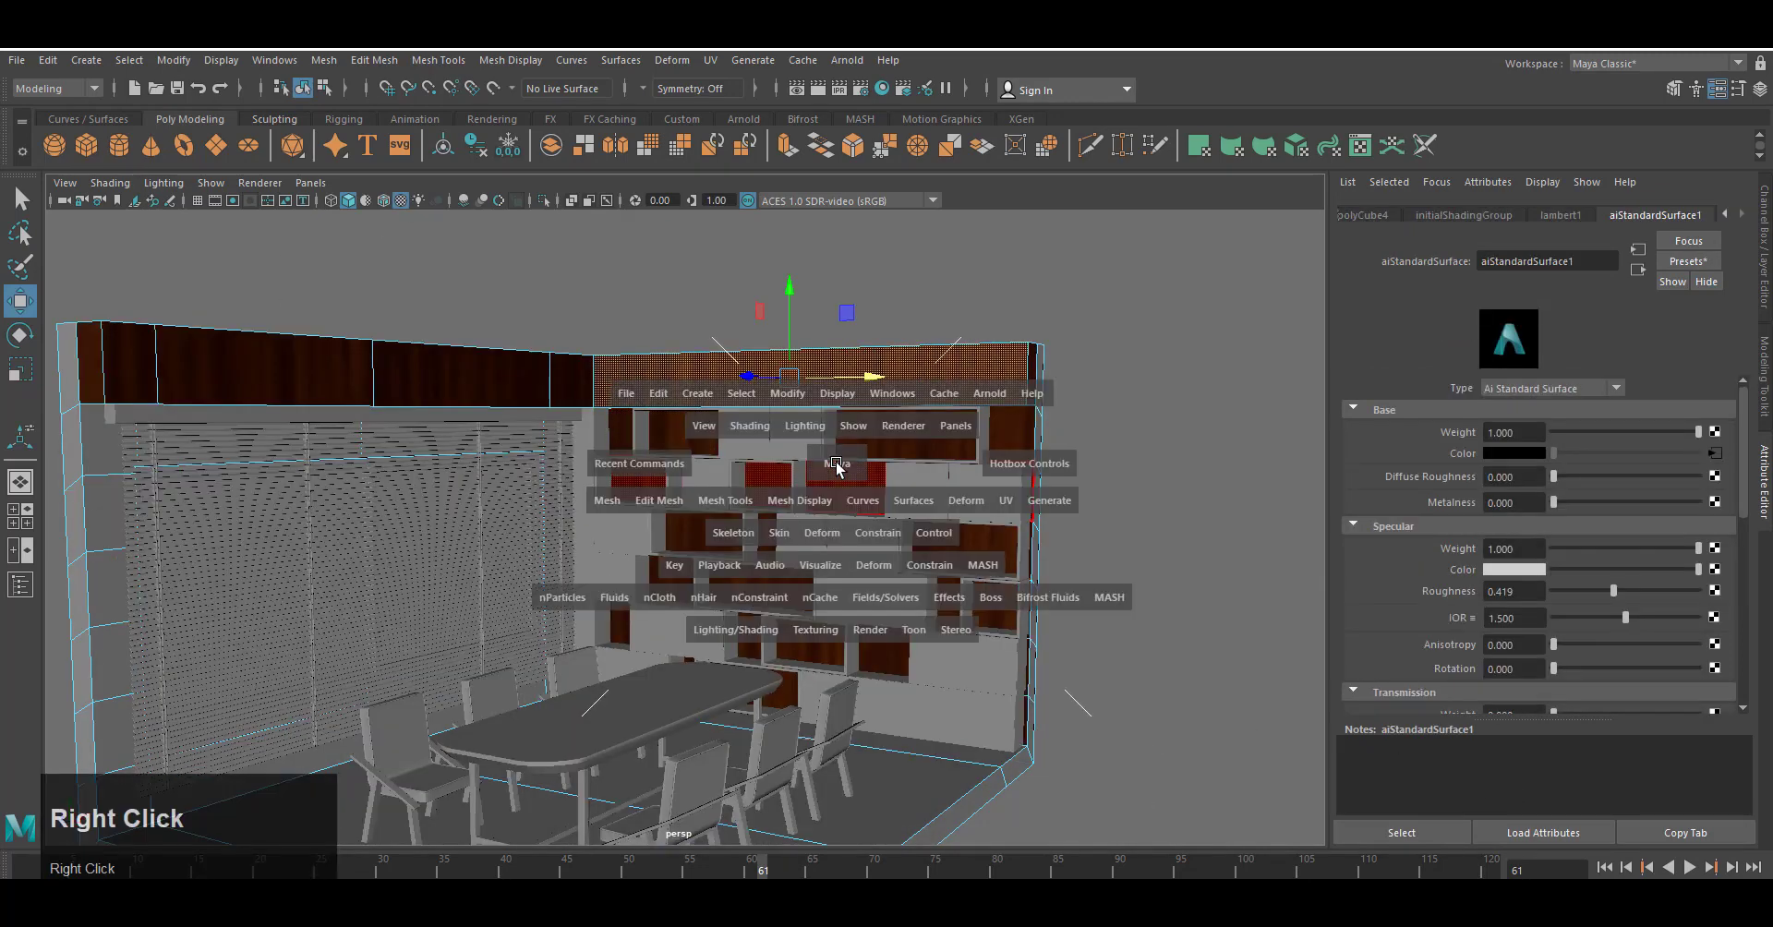
pyautogui.keyDown('alt'); pyautogui.moveTo(843, 461); pyautogui.dragTo(912, 720, button='middle'); pyautogui.keyUp('alt')
pyautogui.scroll(4, 868, 637)
pyautogui.keyDown('alt'); pyautogui.moveTo(856, 630); pyautogui.dragTo(882, 618, button='middle'); pyautogui.keyUp('alt')
pyautogui.click(710, 61)
pyautogui.click(749, 281)
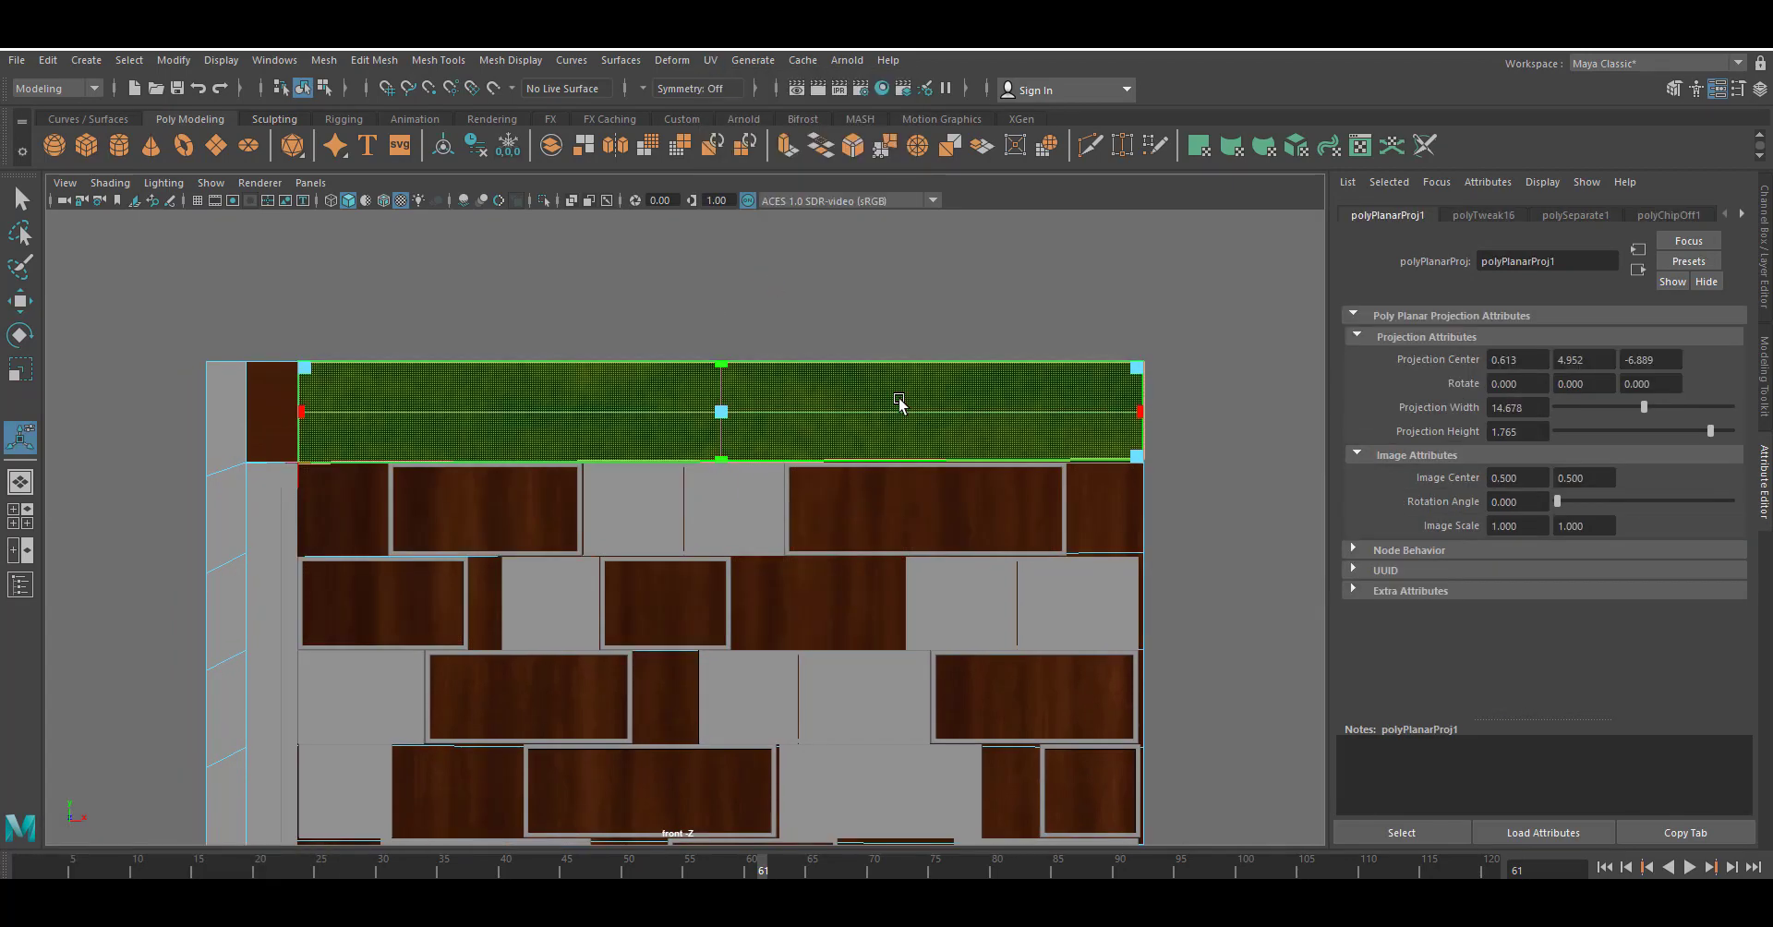
# Stretch the shelf-side band's planar projection vertically, narrow it slightly and return to object selection.
pyautogui.press('space')
pyautogui.moveTo(900, 400); pyautogui.dragTo(899, 349, button='right')
pyautogui.keyDown('alt'); pyautogui.moveTo(890, 554); pyautogui.dragTo(753, 683, button='middle'); pyautogui.keyUp('alt')
pyautogui.scroll(5, 753, 683)
pyautogui.scroll(-5, 754, 683)
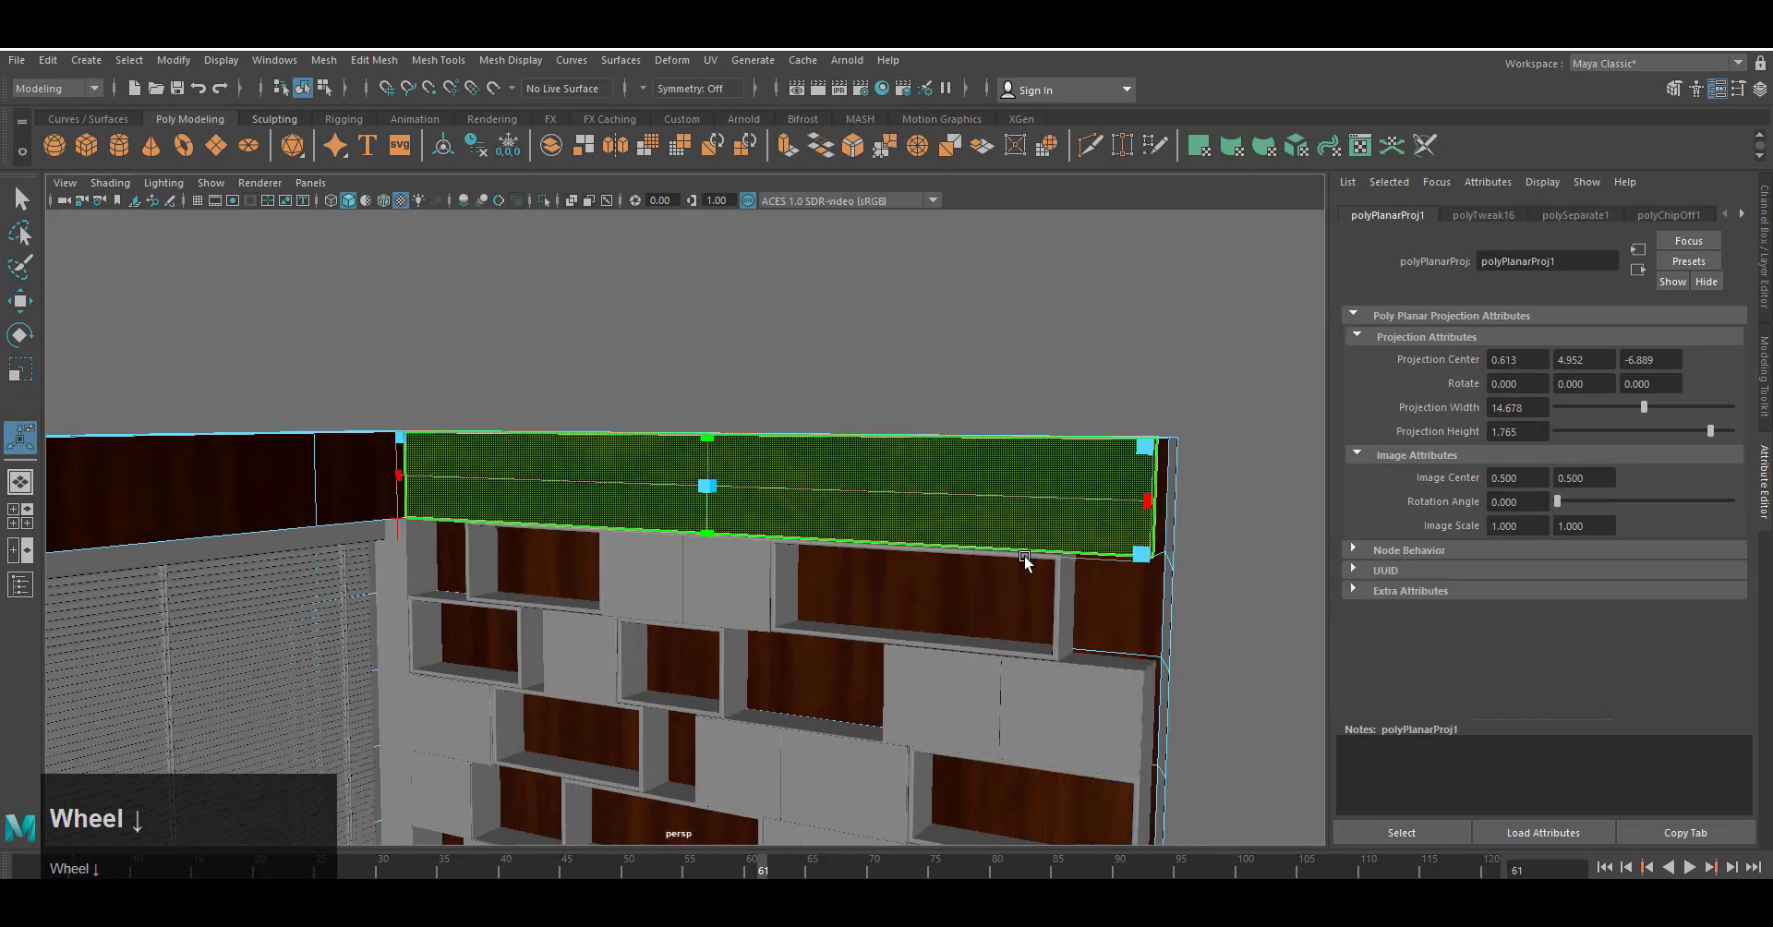
pyautogui.moveTo(706, 434); pyautogui.dragTo(705, 417)
pyautogui.moveTo(721, 214); pyautogui.dragTo(721, 149)
pyautogui.scroll(-6, 823, 391)
pyautogui.moveTo(694, 362); pyautogui.dragTo(695, 293)
pyautogui.scroll(7, 922, 653)
pyautogui.scroll(-1, 922, 652)
pyautogui.keyDown('alt'); pyautogui.moveTo(921, 653); pyautogui.dragTo(854, 650, button='middle'); pyautogui.keyUp('alt')
pyautogui.moveTo(1064, 478); pyautogui.dragTo(1047, 478)
pyautogui.moveTo(911, 424); pyautogui.dragTo(968, 383, button='right')
pyautogui.click(950, 323)
# Select the wood band faces above the blinds and apply a planar UV projection to them from the side view.
pyautogui.scroll(-2, 938, 602)
pyautogui.keyDown('alt'); pyautogui.moveTo(938, 602); pyautogui.dragTo(831, 554); pyautogui.keyUp('alt')
pyautogui.keyDown('alt'); pyautogui.moveTo(831, 554); pyautogui.dragTo(795, 297, button='middle'); pyautogui.keyUp('alt')
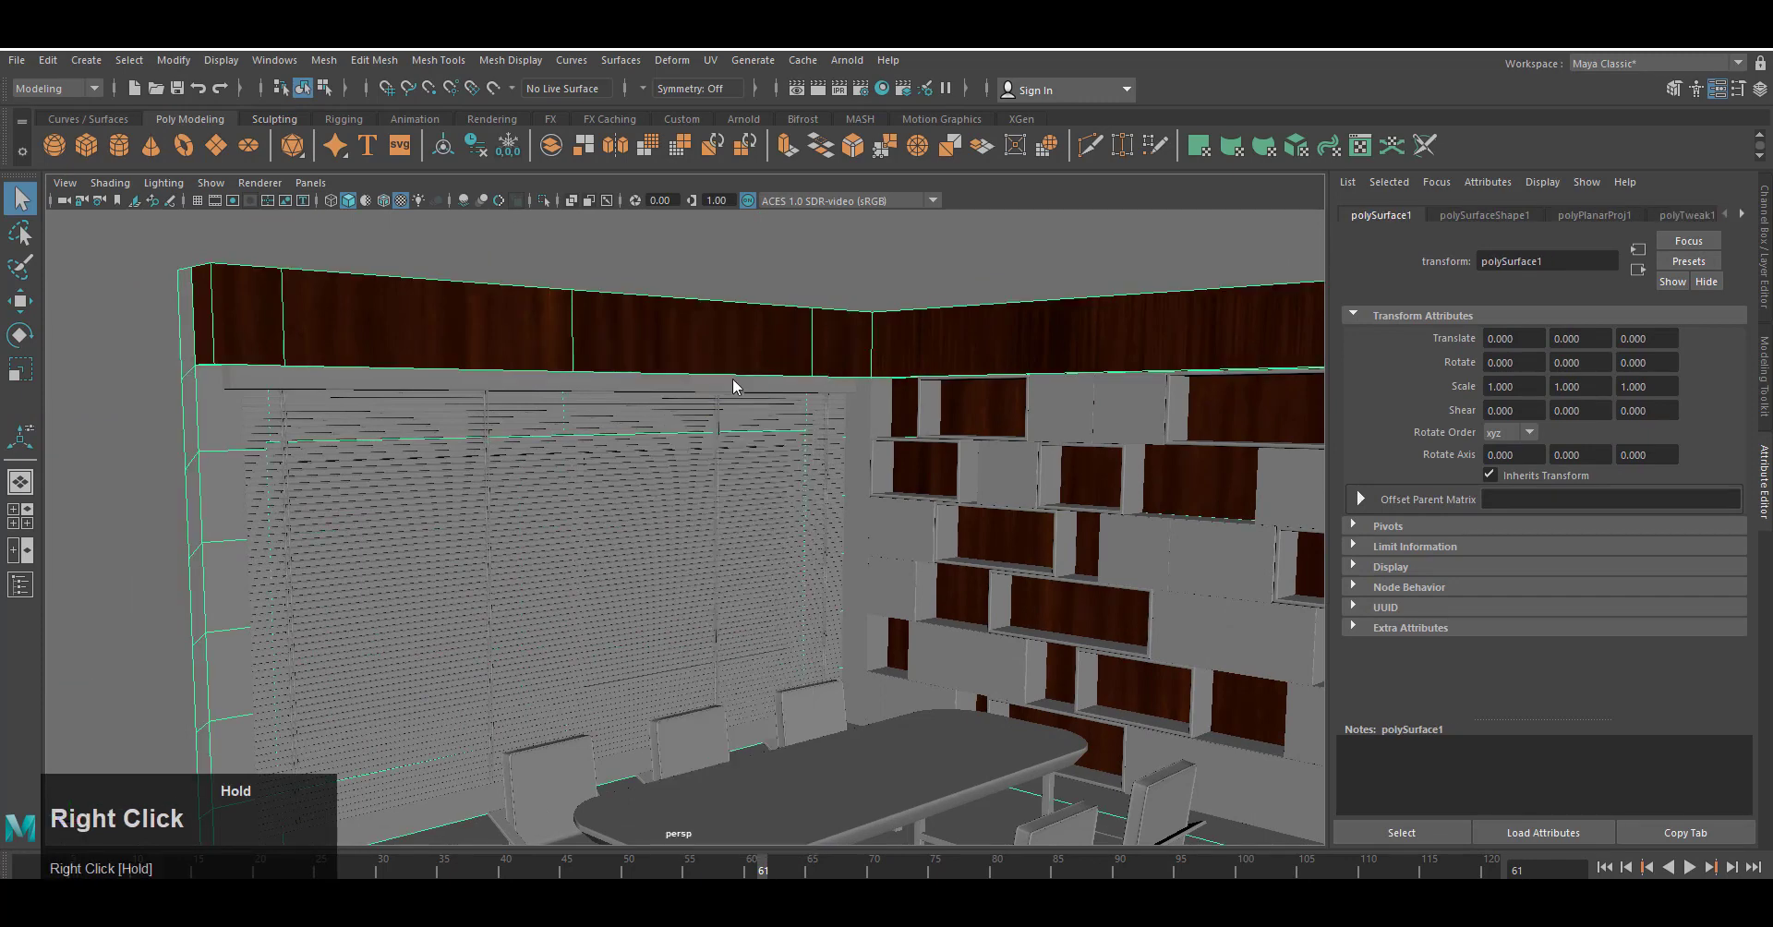
pyautogui.moveTo(733, 379); pyautogui.dragTo(733, 420, button='right')
pyautogui.click(251, 324)
pyautogui.keyDown('shift'); pyautogui.click(443, 337); pyautogui.keyUp('shift')
pyautogui.keyDown('shift'); pyautogui.click(637, 350); pyautogui.keyUp('shift')
pyautogui.keyDown('shift'); pyautogui.click(842, 352); pyautogui.keyUp('shift')
pyautogui.press('space')
pyautogui.moveTo(855, 368); pyautogui.dragTo(928, 376, button='right')
pyautogui.keyDown('alt'); pyautogui.moveTo(878, 490); pyautogui.dragTo(758, 702, button='middle'); pyautogui.keyUp('alt')
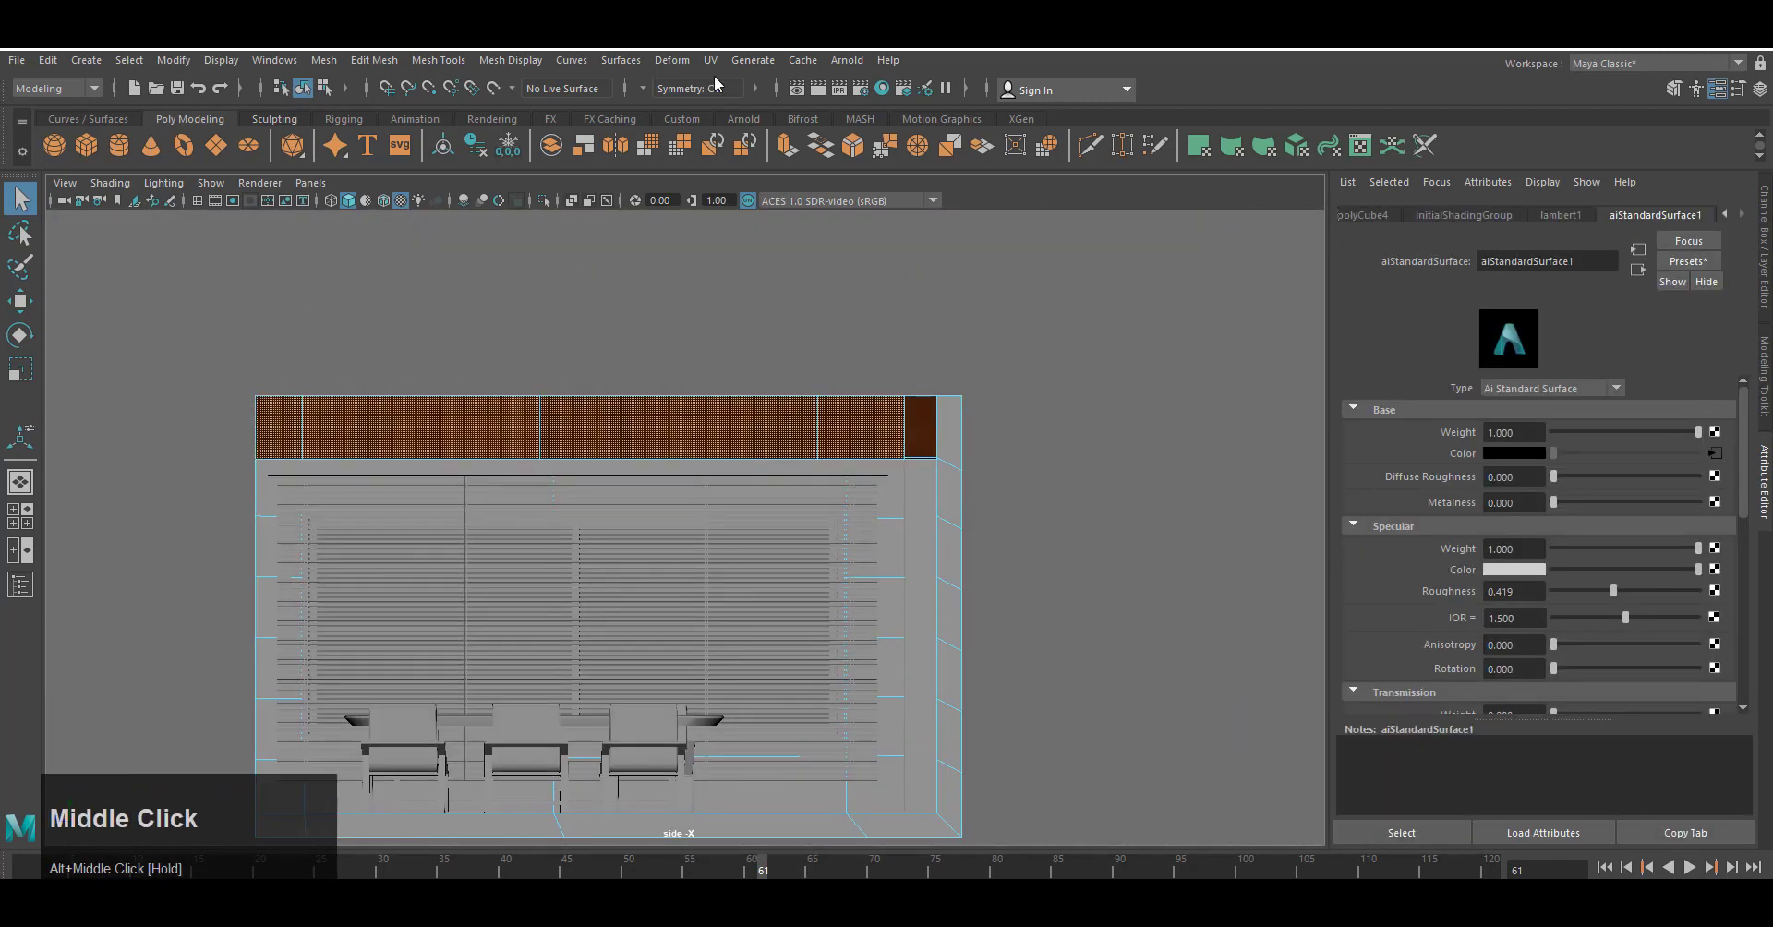
pyautogui.click(710, 60)
pyautogui.click(753, 280)
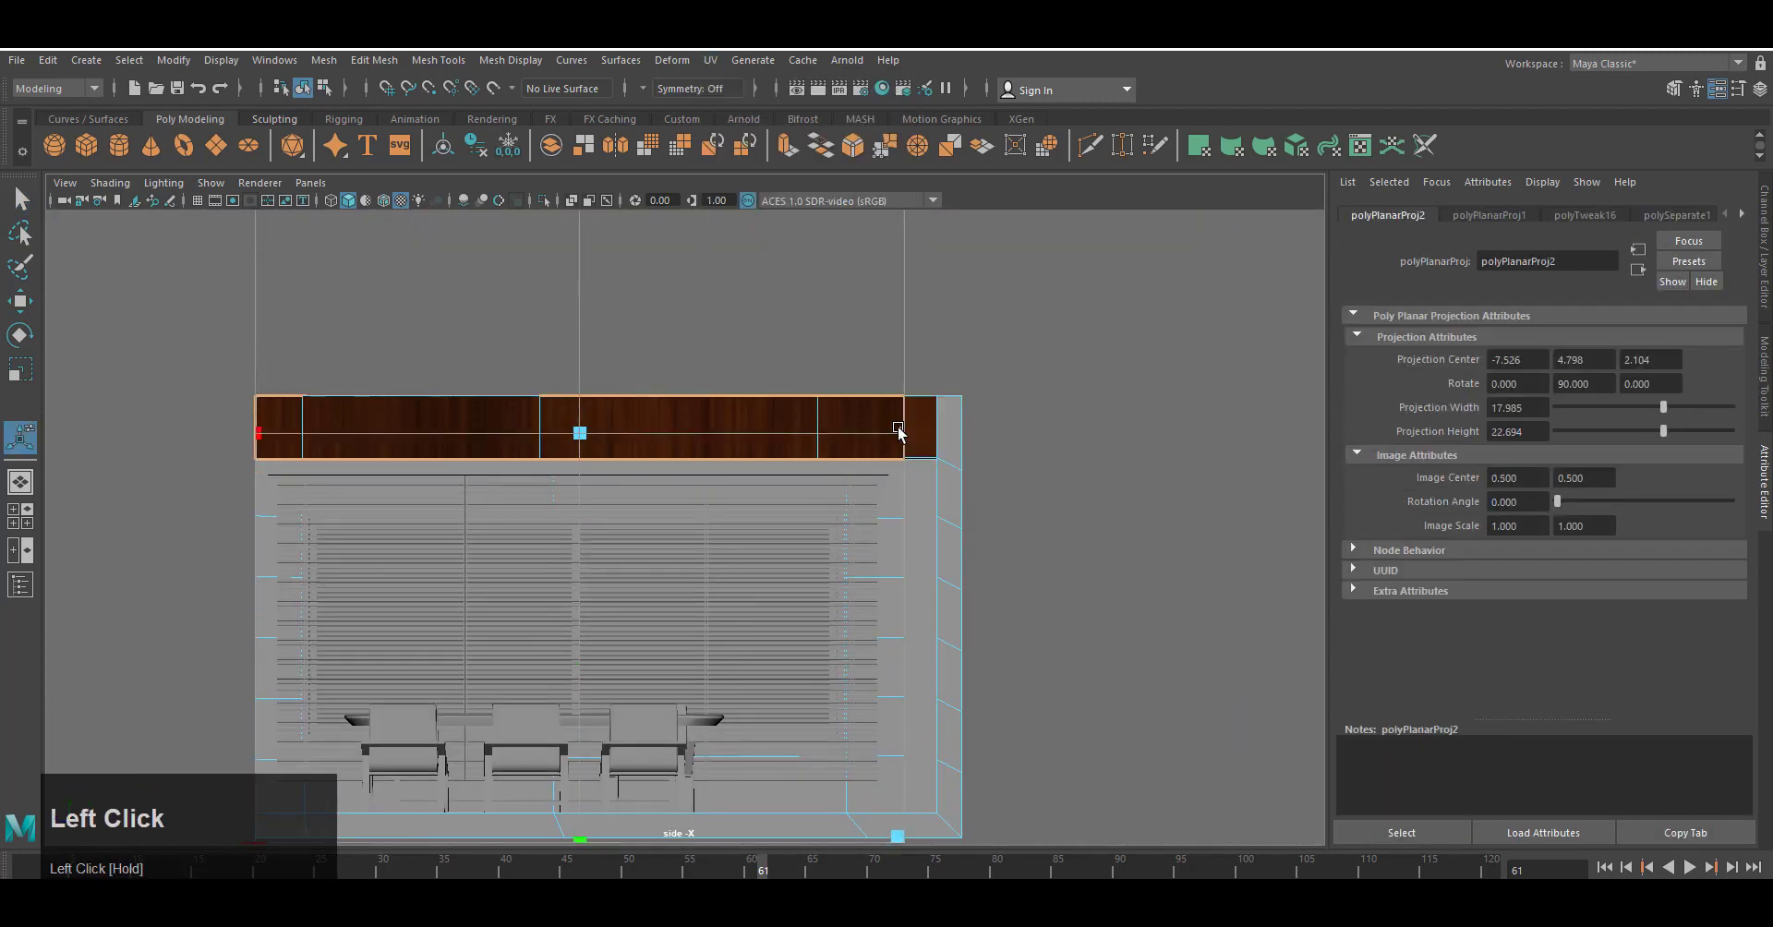
# Narrow the blinds-side band's planar projection slightly and inspect the wood grain at the room corner in perspective.
pyautogui.moveTo(898, 430); pyautogui.dragTo(894, 431)
pyautogui.moveTo(768, 421); pyautogui.dragTo(824, 379, button='right')
pyautogui.press('space')
pyautogui.moveTo(1074, 483); pyautogui.dragTo(1071, 420, button='right')
pyautogui.click(914, 304)
pyautogui.scroll(3, 824, 724)
pyautogui.keyDown('alt'); pyautogui.moveTo(914, 554); pyautogui.dragTo(1056, 609); pyautogui.keyUp('alt')
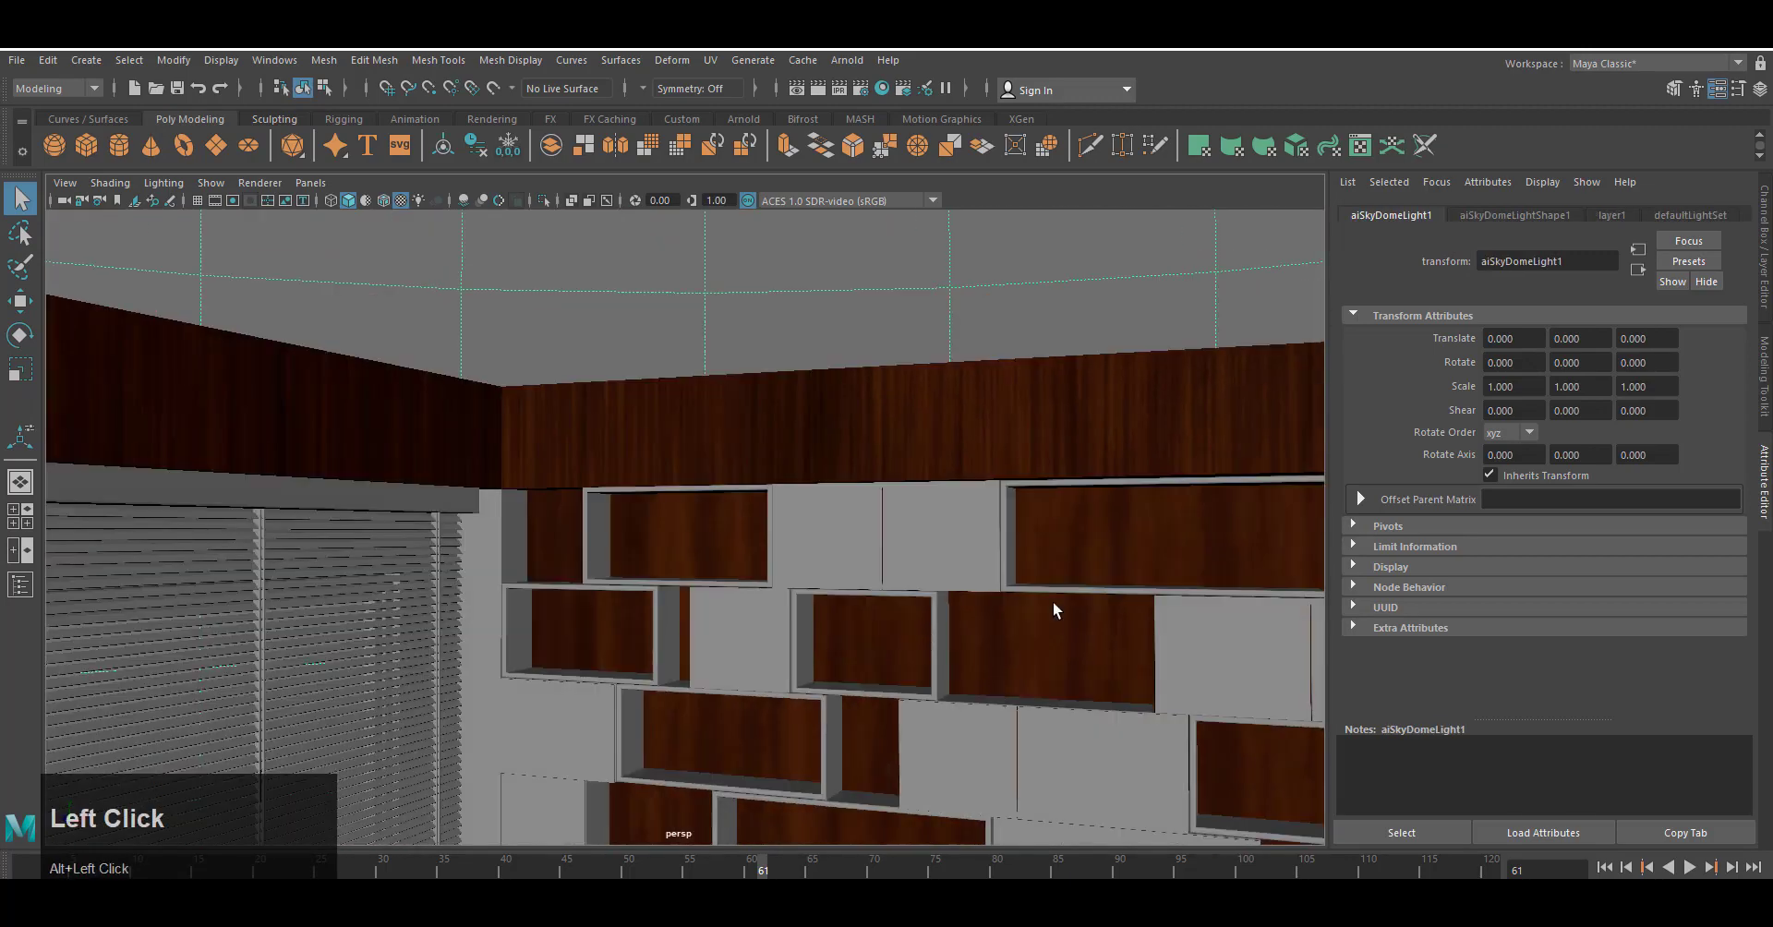
# Select the wood faces behind the open shelves and apply a planar UV projection to them from the front view.
pyautogui.scroll(-3, 1055, 608)
pyautogui.click(1069, 503)
pyautogui.moveTo(1068, 496); pyautogui.dragTo(1071, 546, button='right')
pyautogui.click(1061, 540)
pyautogui.keyDown('shift'); pyautogui.click(1015, 616); pyautogui.keyUp('shift')
pyautogui.keyDown('shift'); pyautogui.click(1080, 699); pyautogui.keyUp('shift')
pyautogui.keyDown('alt'); pyautogui.moveTo(1141, 609); pyautogui.dragTo(1128, 418, button='middle'); pyautogui.keyUp('alt')
pyautogui.keyDown('shift'); pyautogui.click(1034, 663); pyautogui.keyUp('shift')
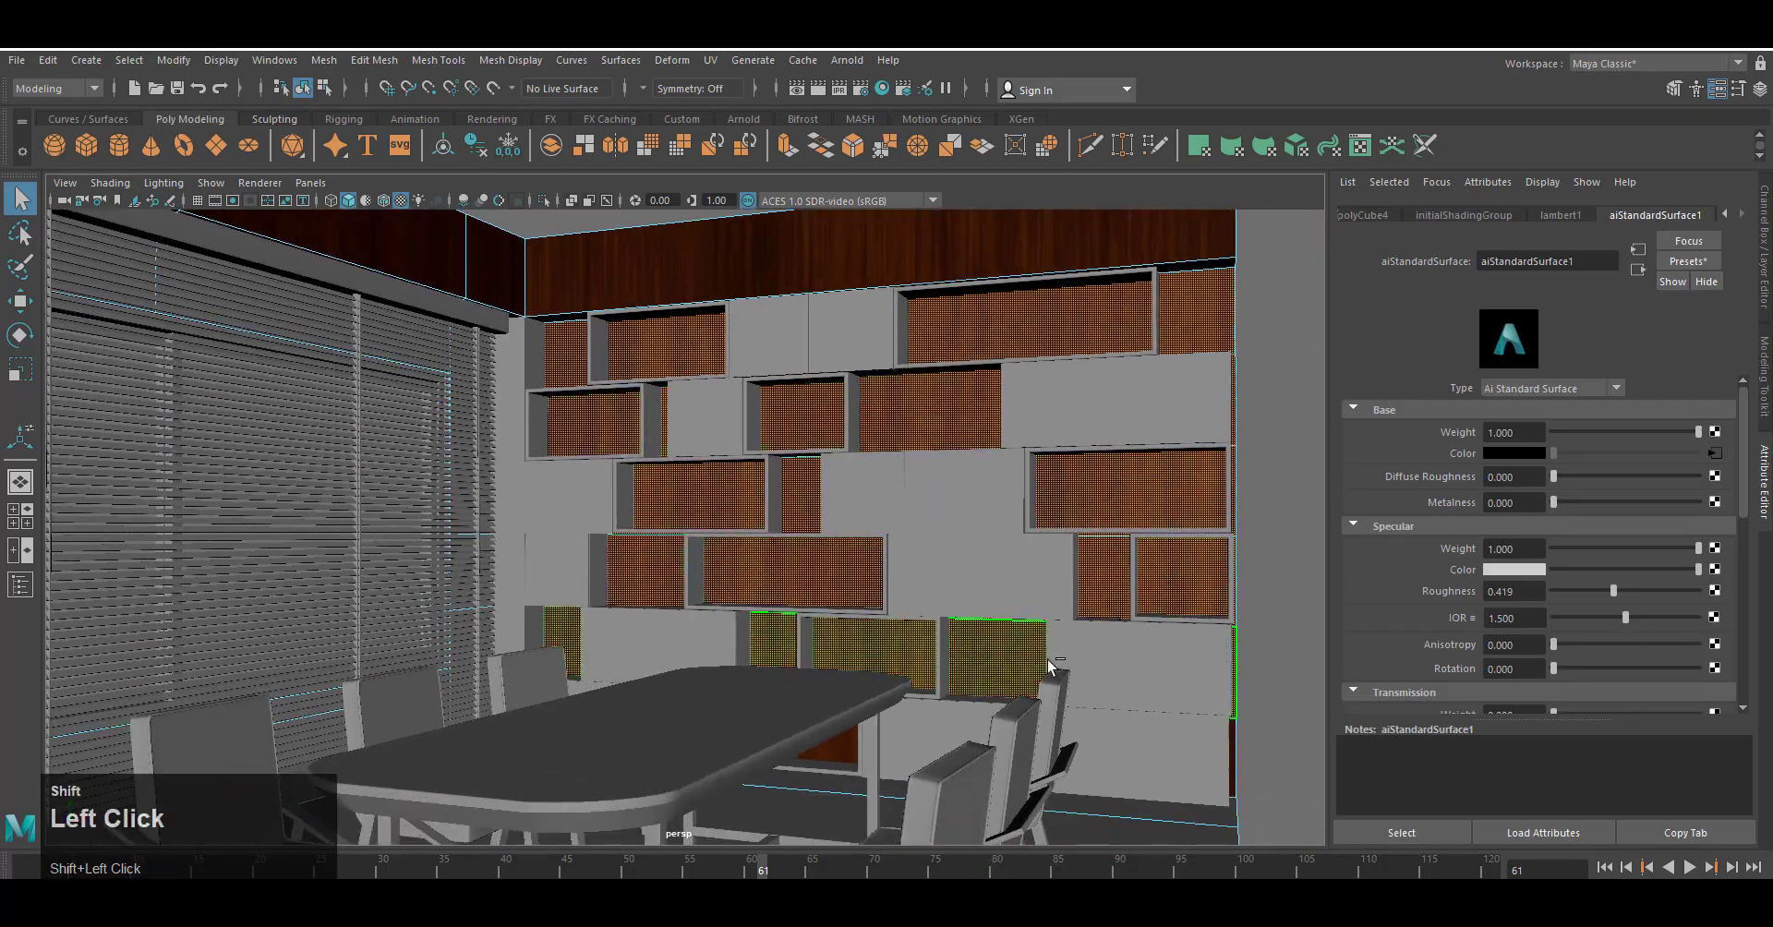
pyautogui.press('space')
pyautogui.moveTo(851, 531); pyautogui.dragTo(851, 554, button='right')
pyautogui.click(710, 60)
pyautogui.click(776, 279)
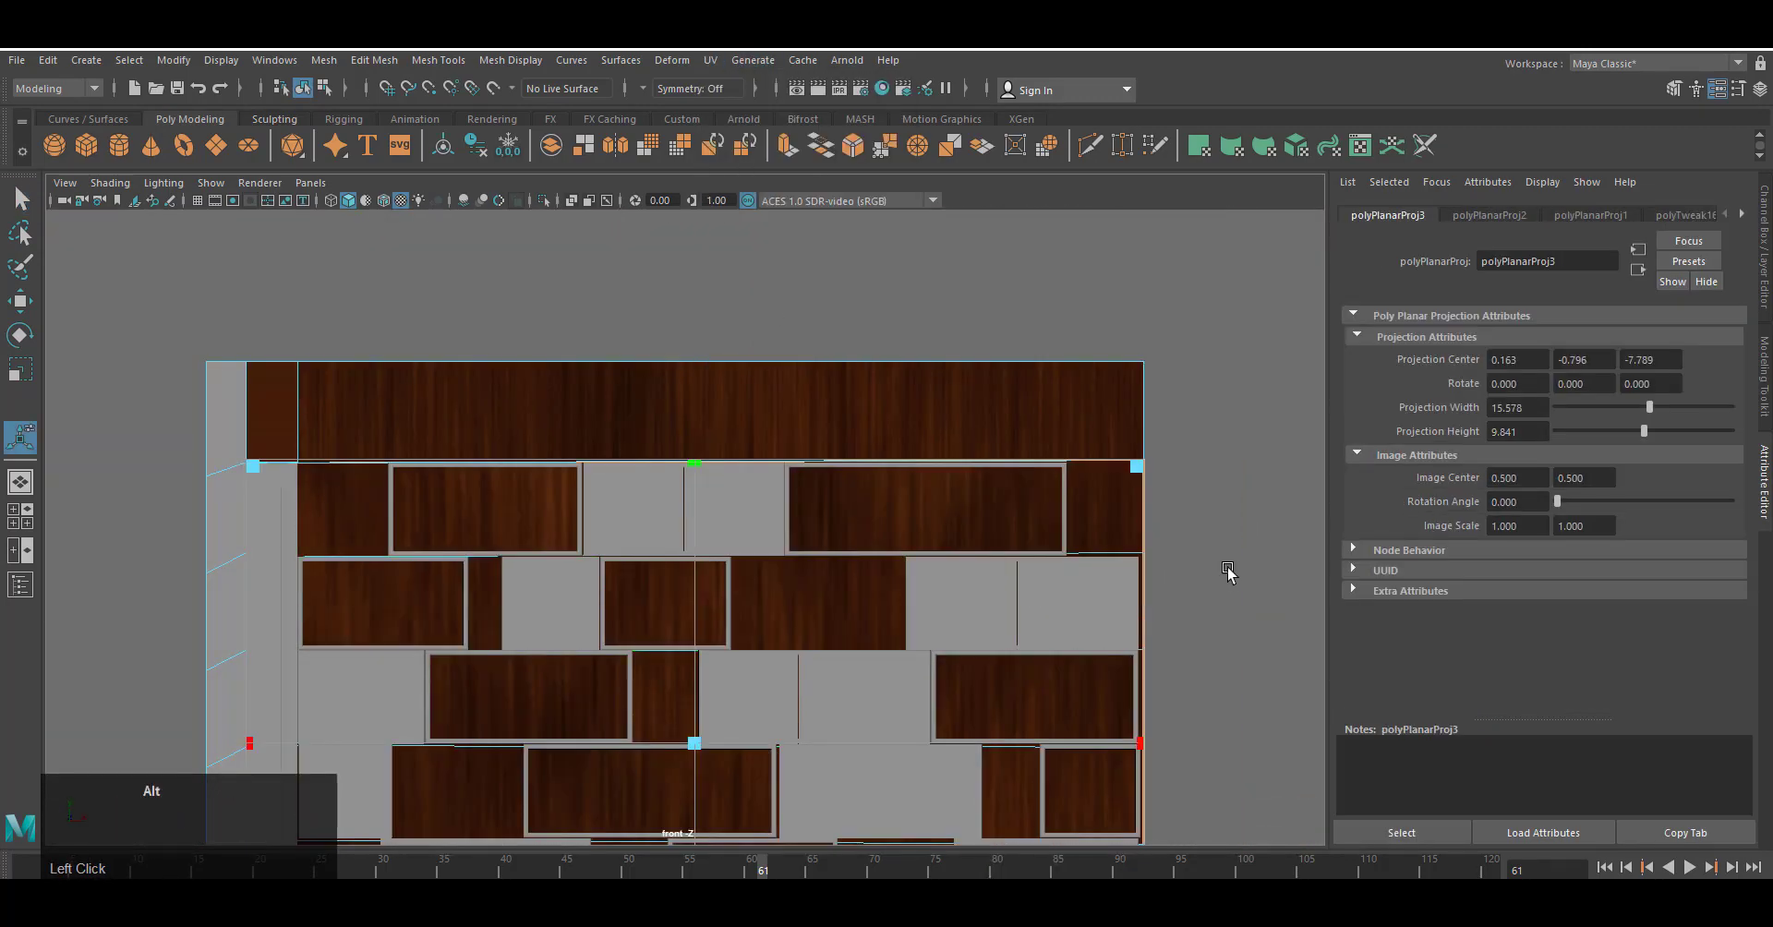
# Narrow the shelf-back projection to about 10.1 wide, adjust its height and return to object selection.
pyautogui.keyDown('alt'); pyautogui.moveTo(1231, 573); pyautogui.dragTo(1247, 348, button='middle'); pyautogui.keyUp('alt')
pyautogui.moveTo(1135, 518); pyautogui.dragTo(1000, 517)
pyautogui.scroll(-4, 1077, 480)
pyautogui.moveTo(704, 302); pyautogui.dragTo(703, 353)
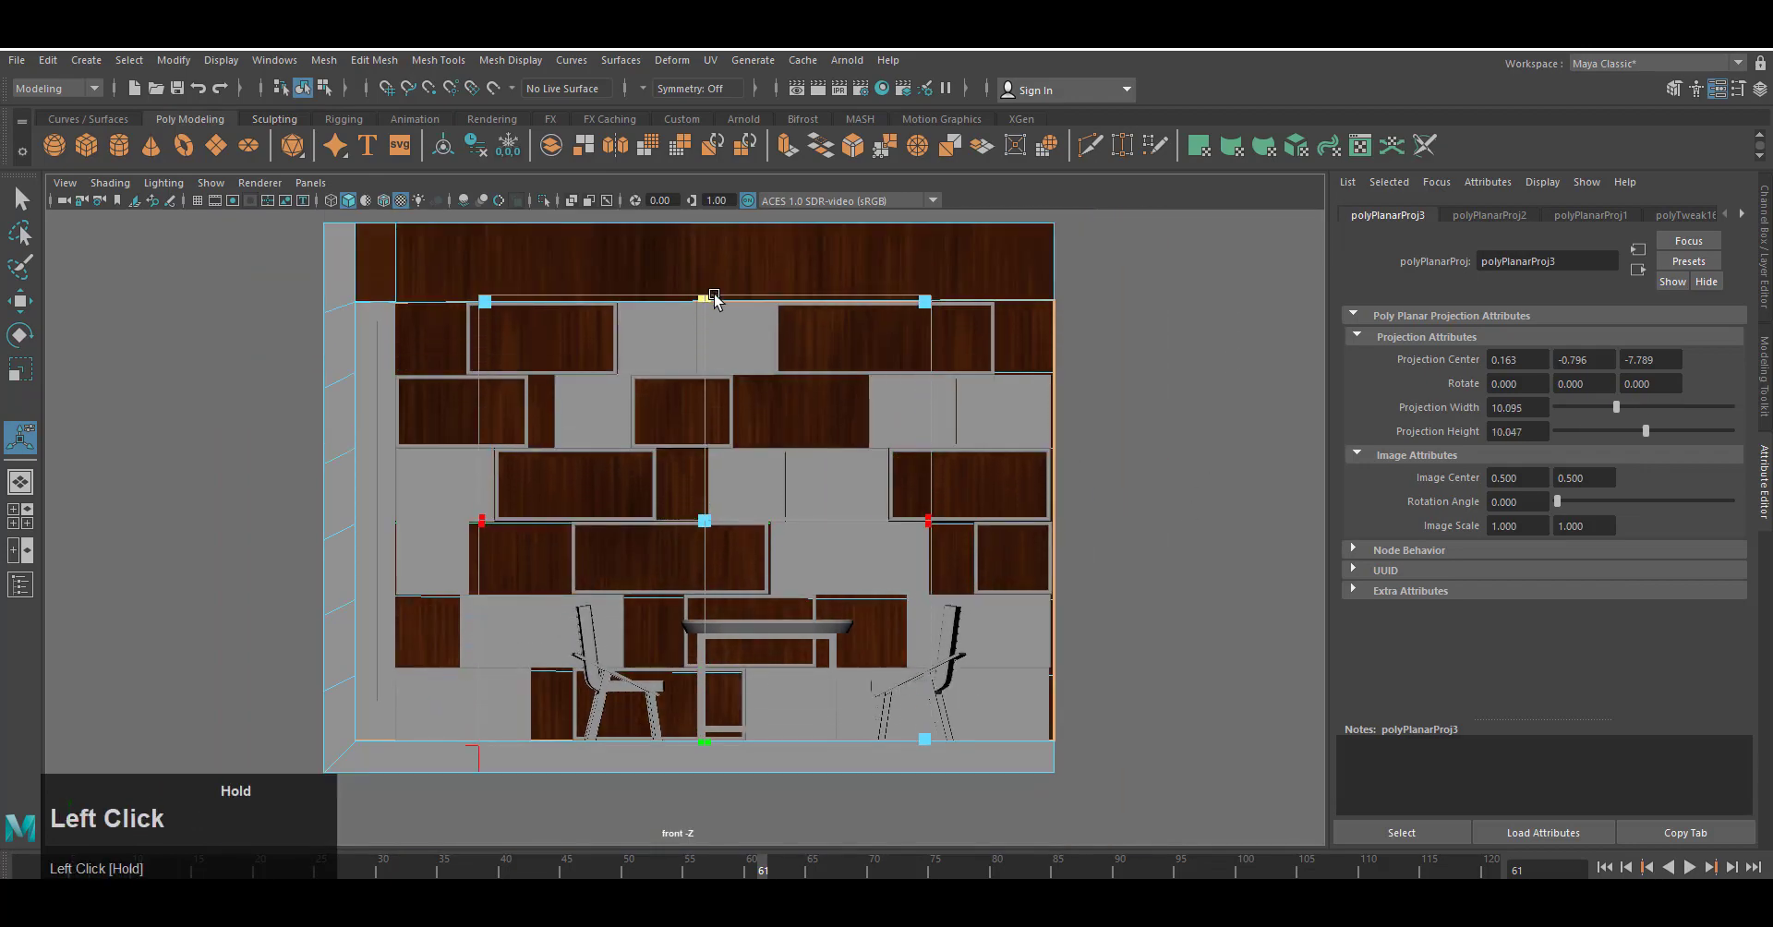
pyautogui.moveTo(714, 296); pyautogui.dragTo(713, 291)
pyautogui.moveTo(1034, 317); pyautogui.dragTo(1078, 284, button='right')
# Frame the whole room in perspective and run an Arnold test render of the wood material.
pyautogui.press('space')
pyautogui.moveTo(1106, 499); pyautogui.dragTo(1106, 474, button='right')
pyautogui.scroll(-5, 1106, 473)
pyautogui.click(1191, 461)
pyautogui.scroll(4, 1030, 658)
pyautogui.keyDown('alt'); pyautogui.moveTo(850, 665); pyautogui.dragTo(1032, 672); pyautogui.keyUp('alt')
pyautogui.keyDown('alt'); pyautogui.moveTo(1032, 672); pyautogui.dragTo(1030, 619, button='middle'); pyautogui.keyUp('alt')
pyautogui.click(851, 62)
pyautogui.click(873, 95)
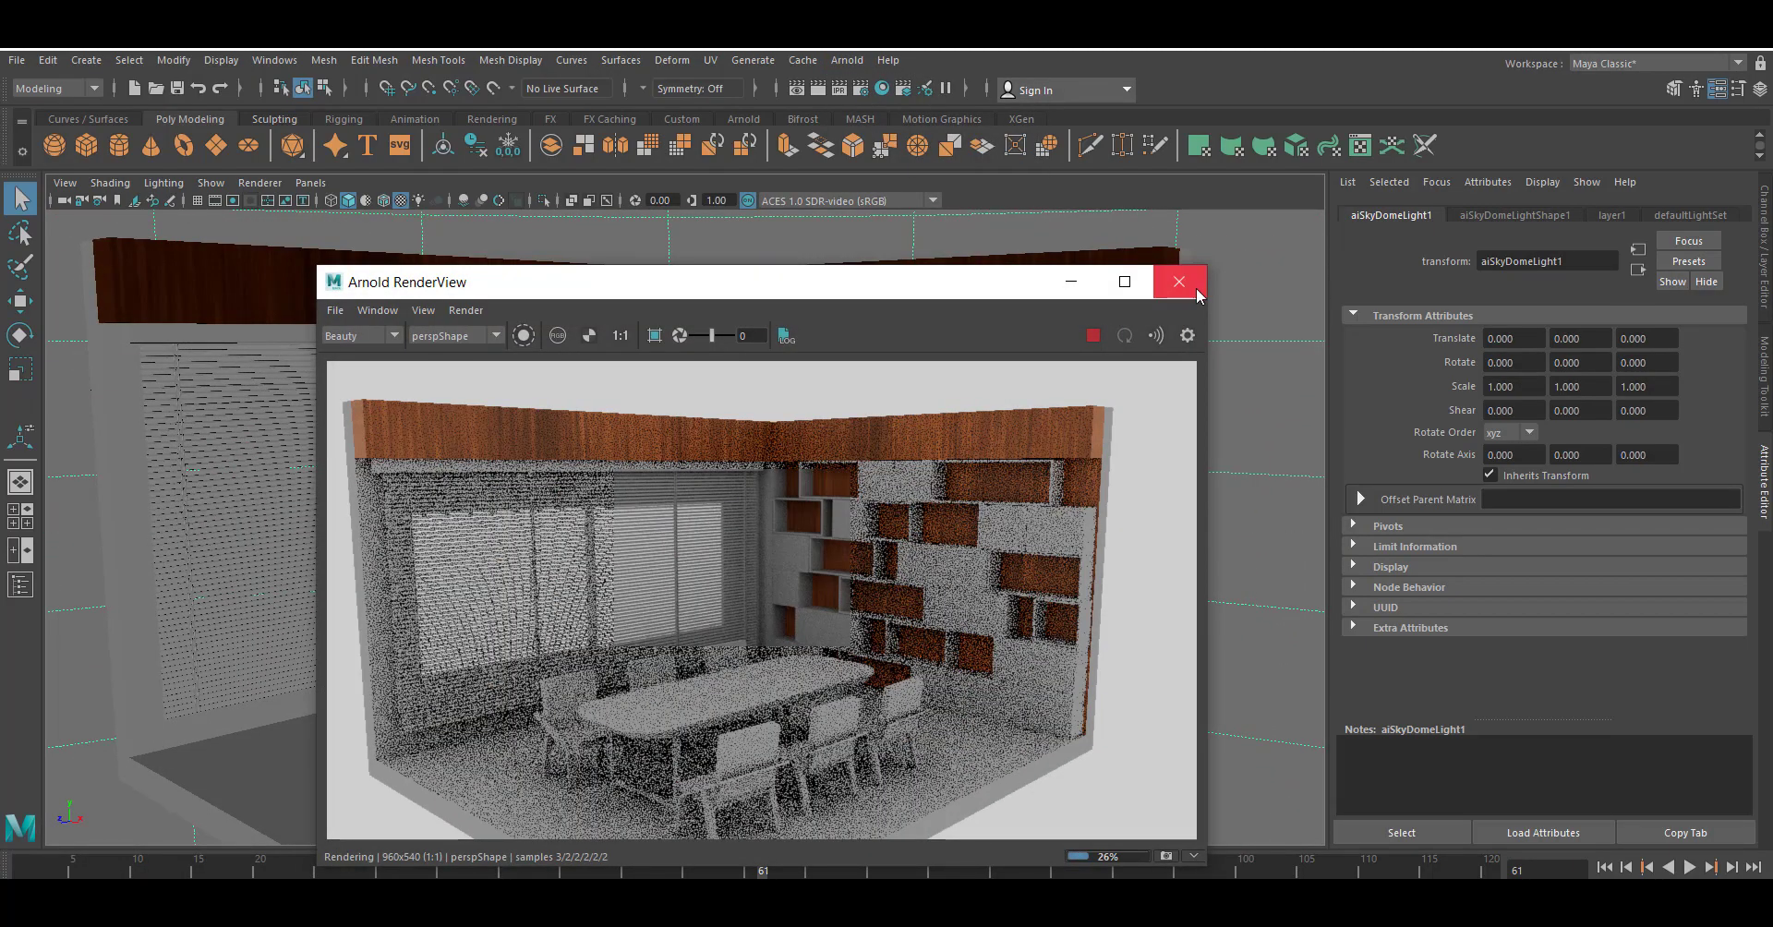
# Assign a new Ai Standard Surface material to the top-row cabinet door and set its specular roughness to 0.426.
pyautogui.press('space')
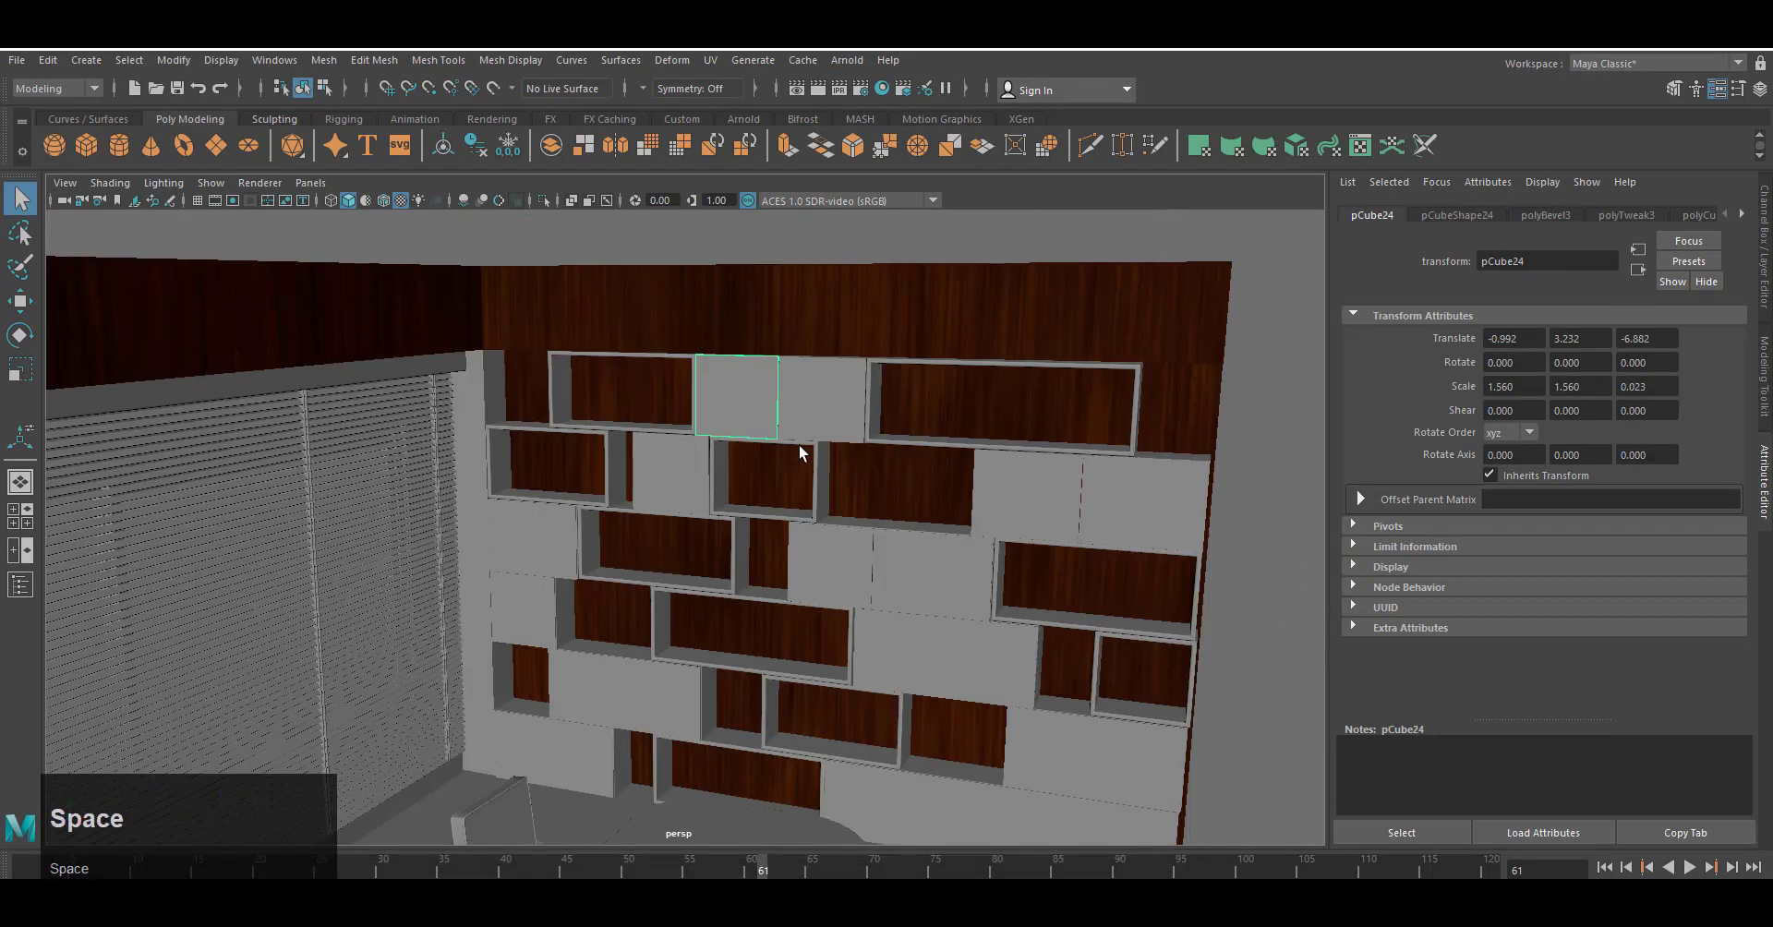
pyautogui.moveTo(800, 445); pyautogui.dragTo(800, 485, button='right')
pyautogui.keyDown('alt'); pyautogui.moveTo(801, 499); pyautogui.dragTo(845, 665, button='middle'); pyautogui.keyUp('alt')
pyautogui.scroll(5, 741, 483)
pyautogui.moveTo(741, 483); pyautogui.dragTo(738, 921, button='right')
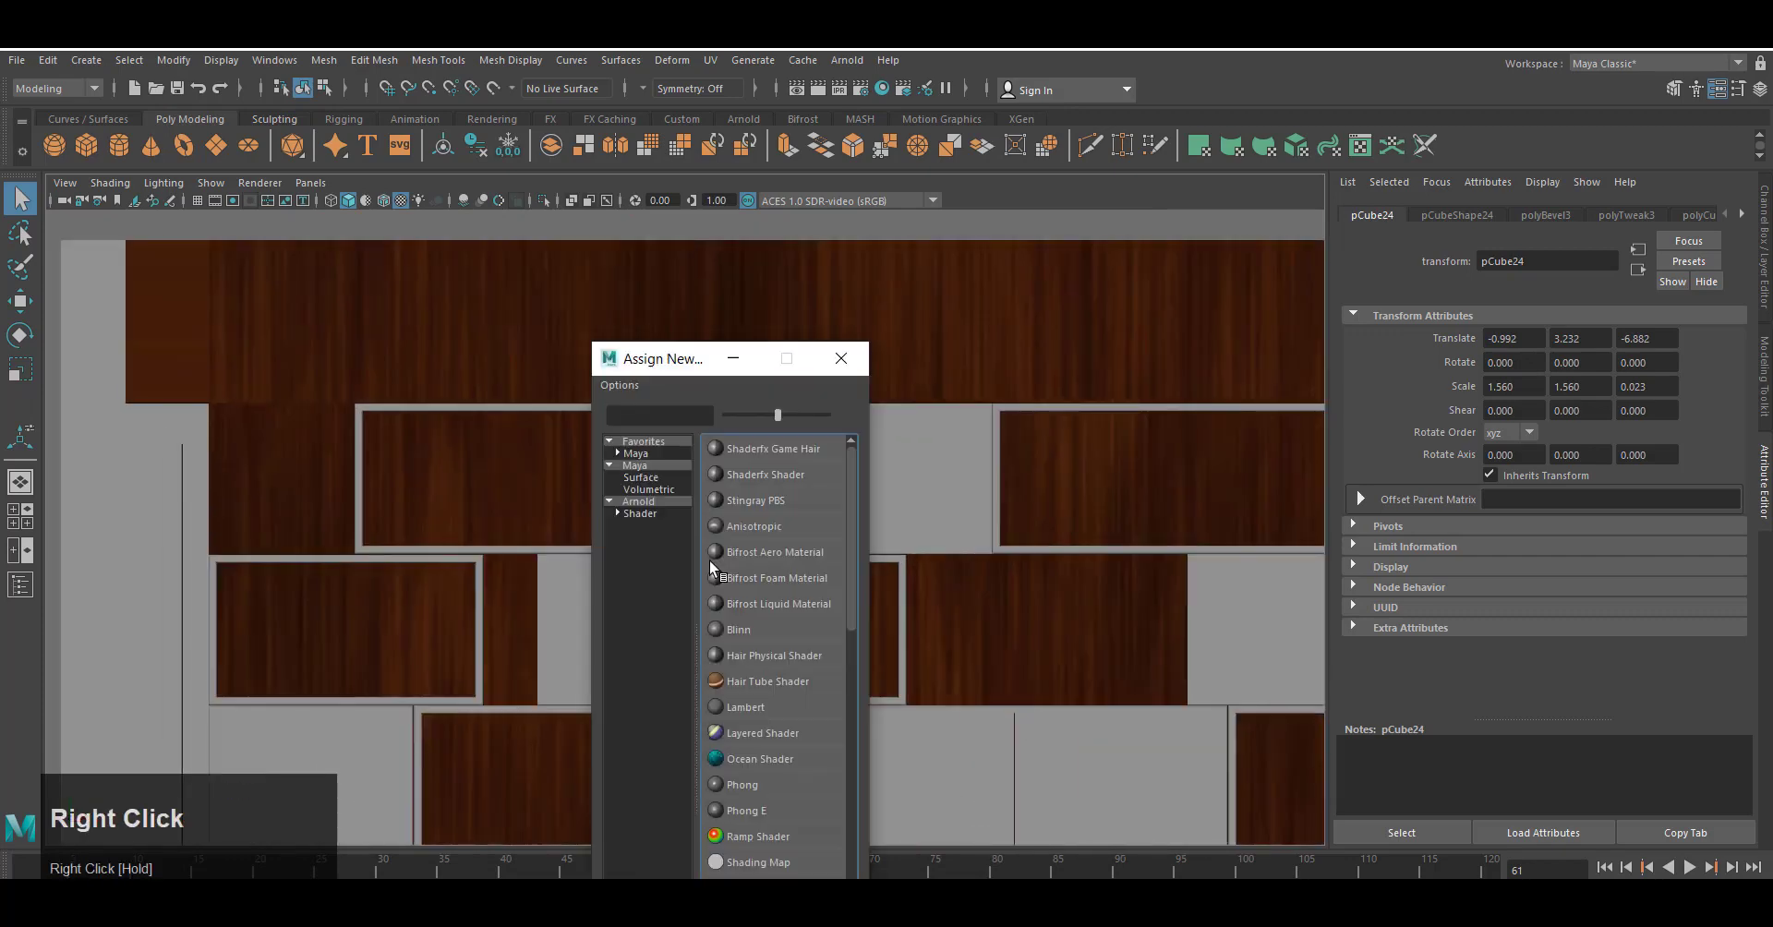
pyautogui.click(770, 809)
pyautogui.click(1614, 591)
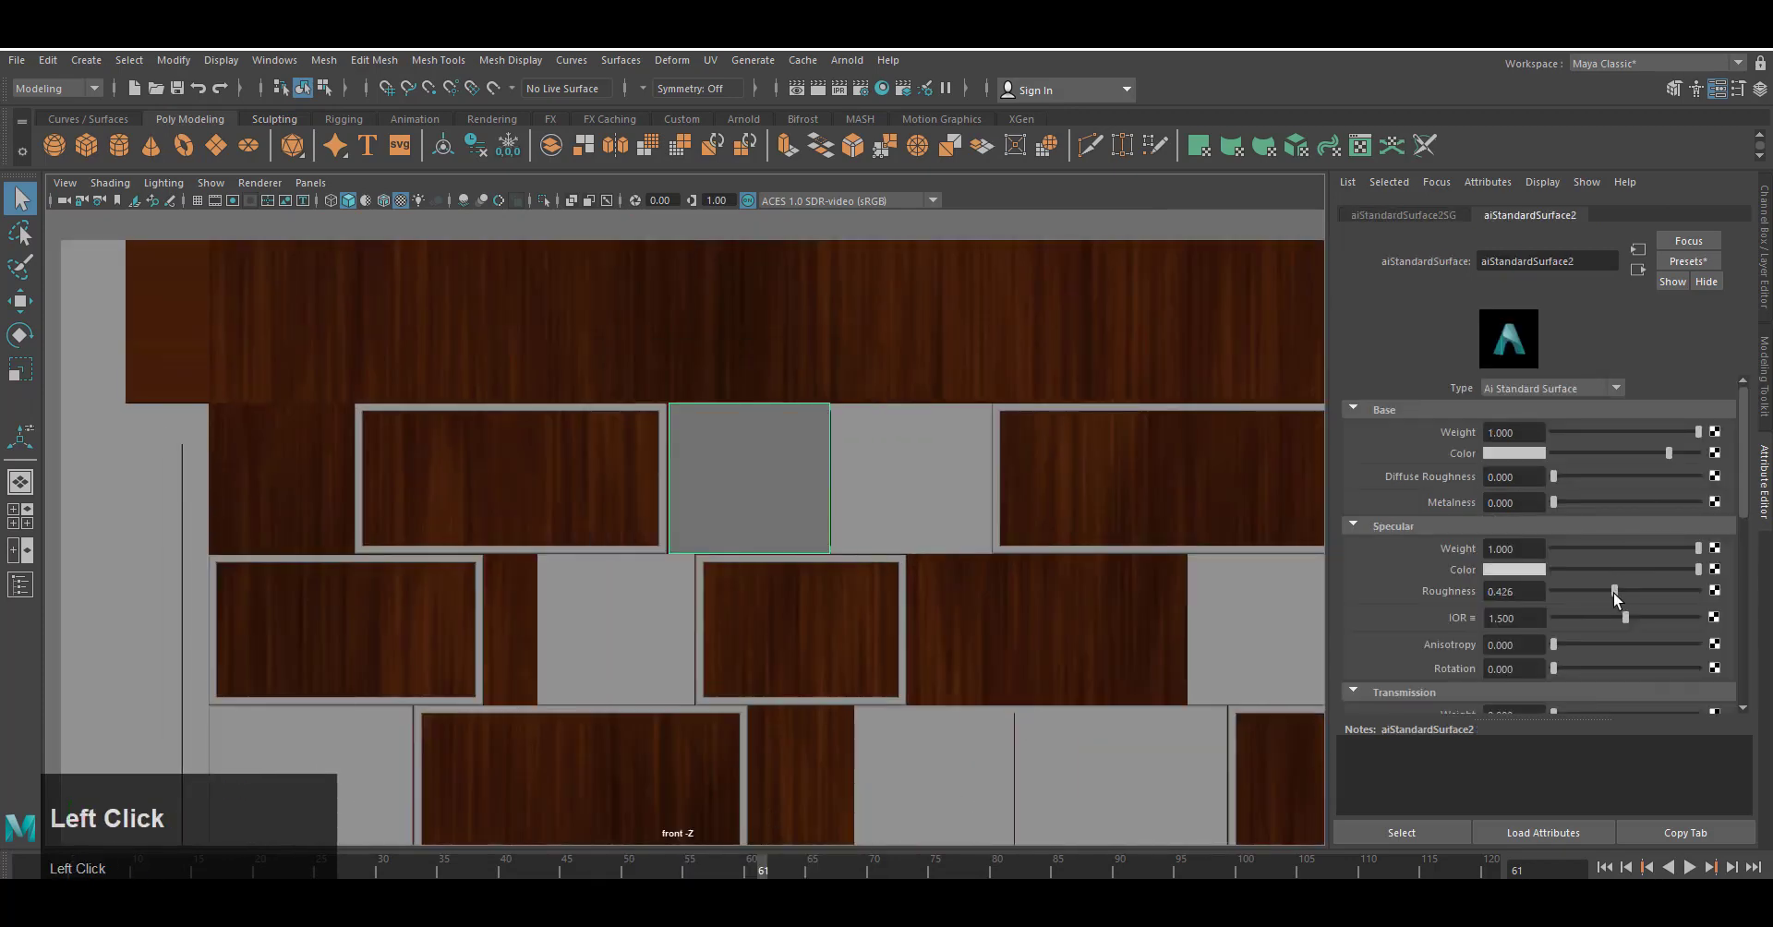
# Connect the 0089-dark-raw-wood-texture-seamless-hr.jpg file texture to the new material's base color.
pyautogui.click(1717, 452)
pyautogui.click(752, 504)
pyautogui.click(1716, 468)
pyautogui.doubleClick(750, 604)
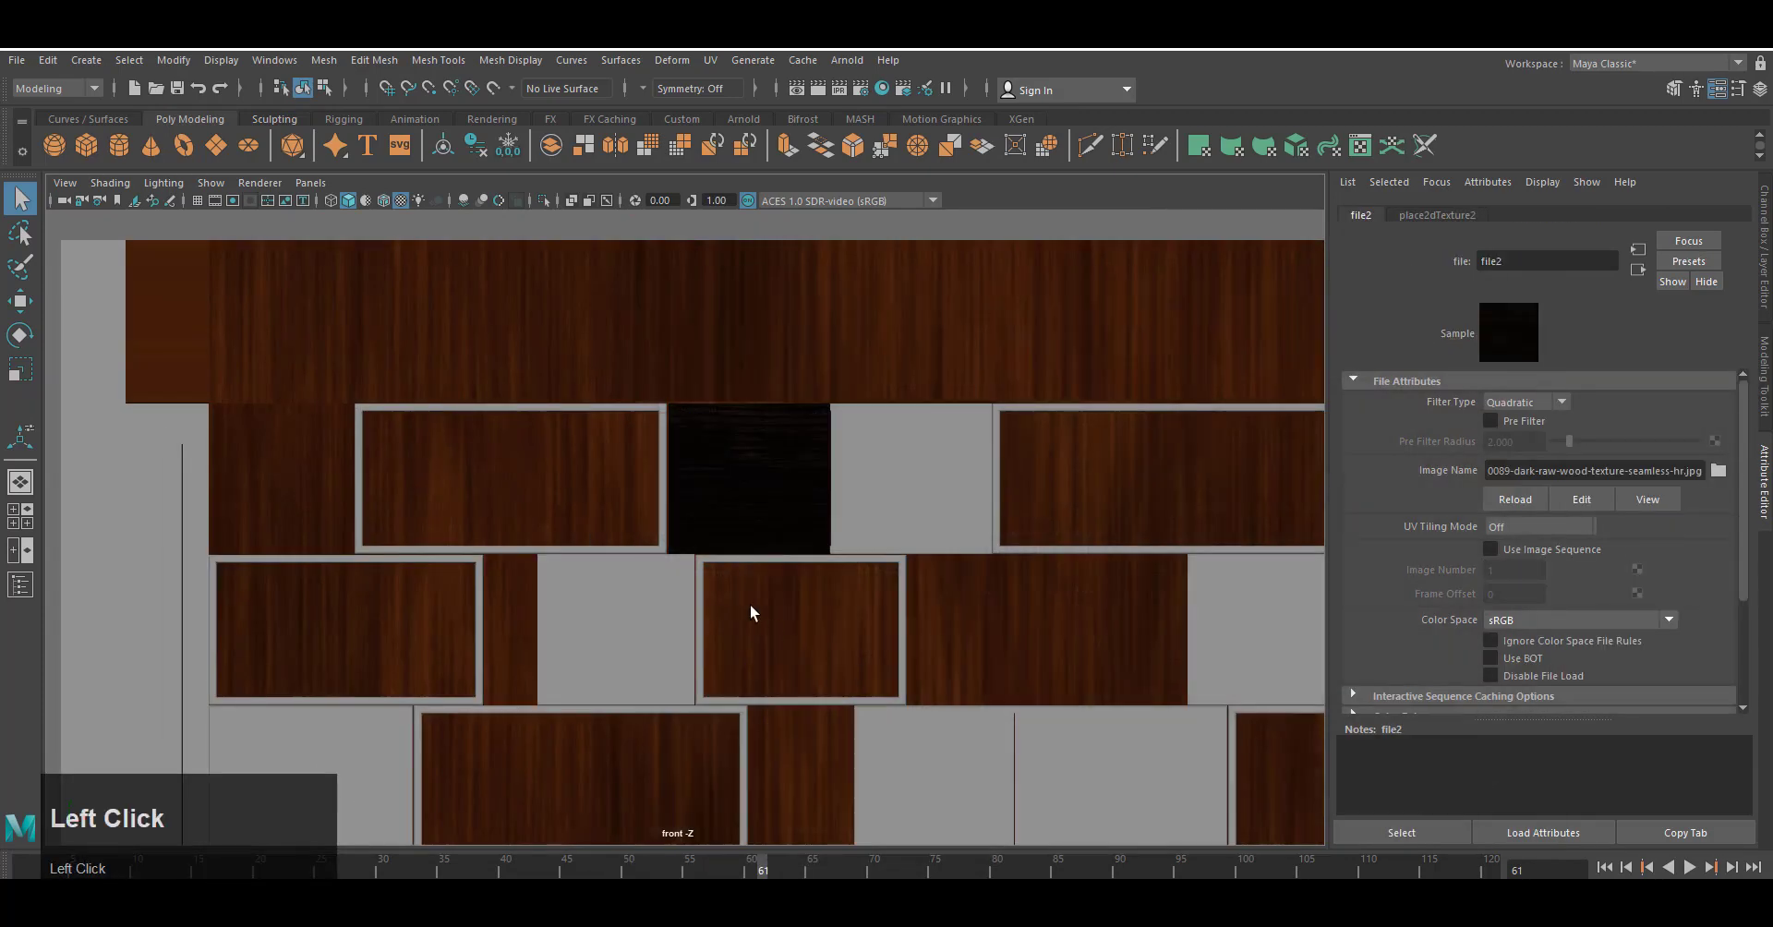
# Apply a planar UV projection to the textured top-row cabinet door and return to object selection.
pyautogui.scroll(5, 804, 554)
pyautogui.keyDown('alt'); pyautogui.moveTo(859, 504); pyautogui.dragTo(806, 509, button='middle'); pyautogui.keyUp('alt')
pyautogui.click(806, 510)
pyautogui.click(710, 60)
pyautogui.click(859, 281)
pyautogui.scroll(5, 1068, 546)
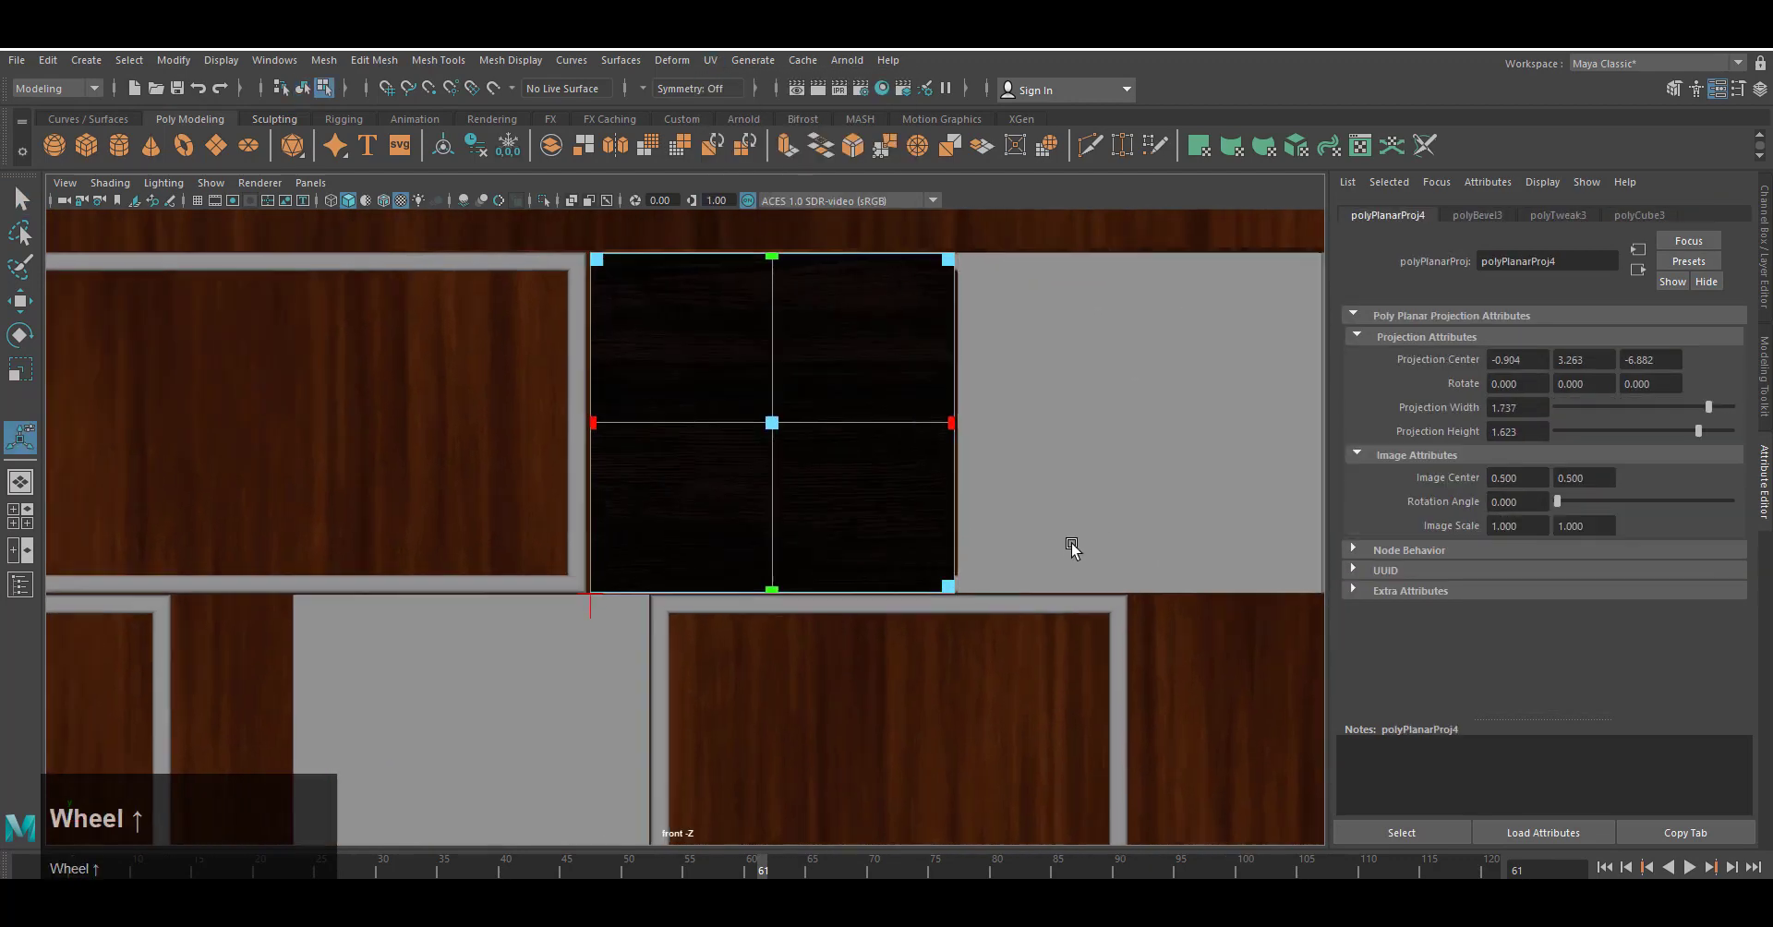
pyautogui.rightClick(796, 321)
pyautogui.moveTo(816, 322); pyautogui.dragTo(863, 299, button='right')
pyautogui.click(785, 432)
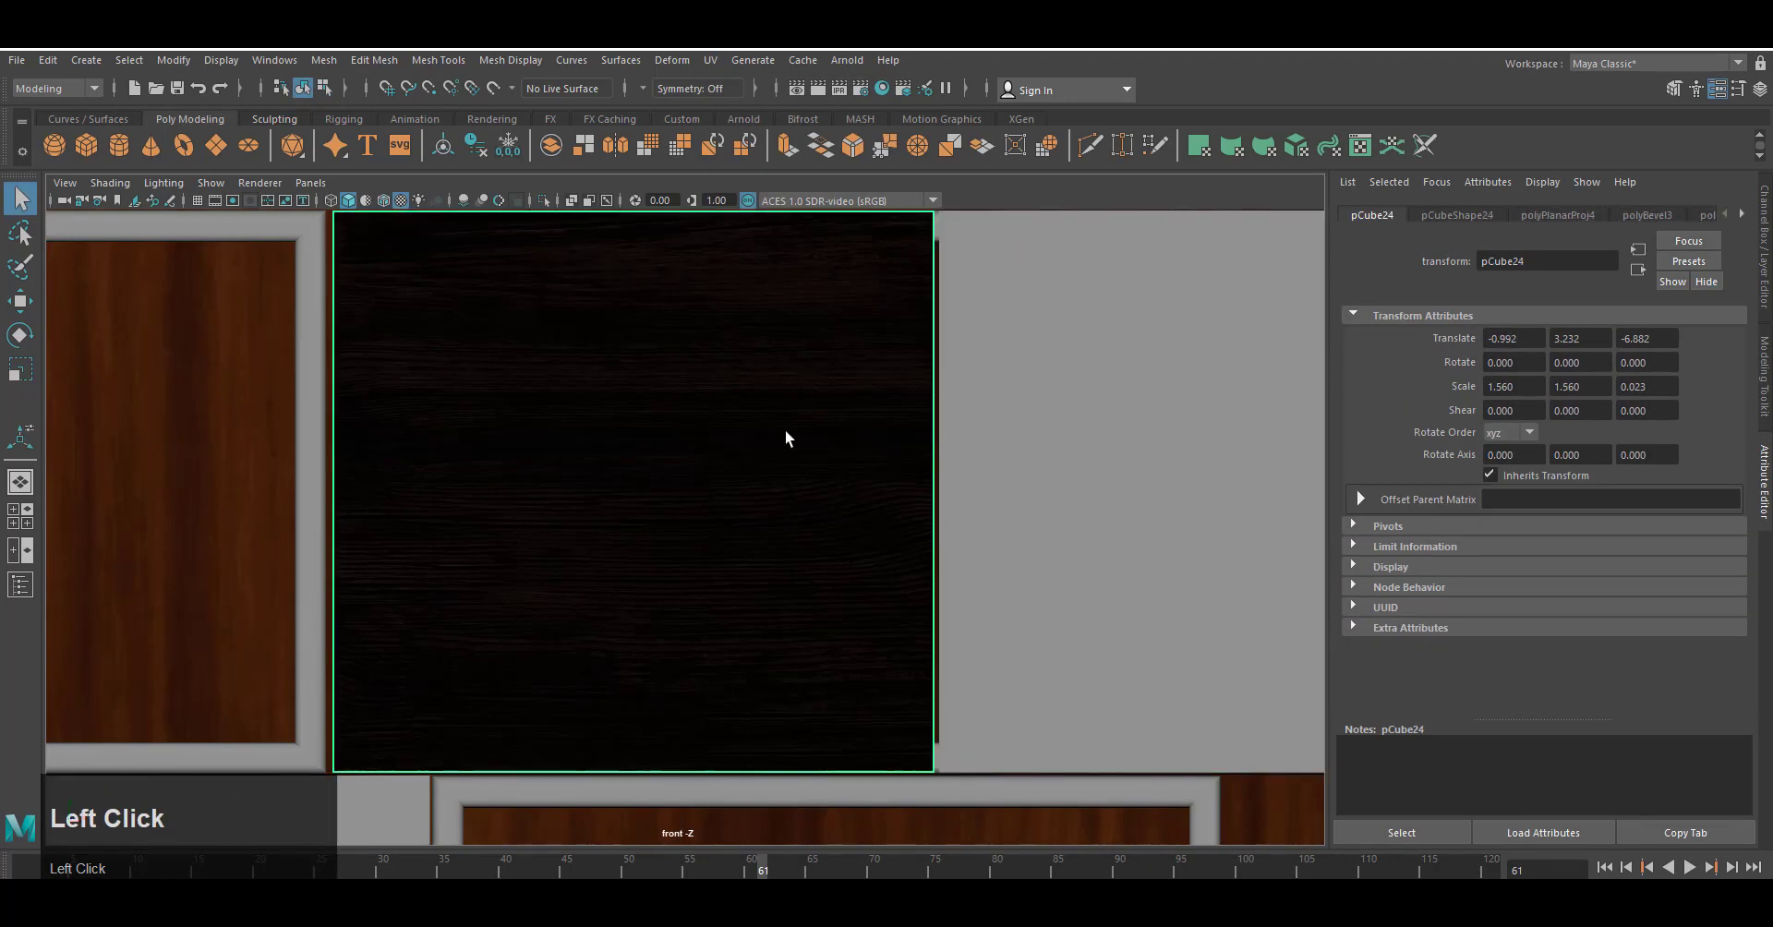
# Set Rotate UV to 90 in the dark wood texture's 2D placement.
pyautogui.moveTo(774, 364); pyautogui.dragTo(791, 813, button='right')
pyautogui.click(1716, 453)
pyautogui.click(1365, 218)
pyautogui.click(1437, 214)
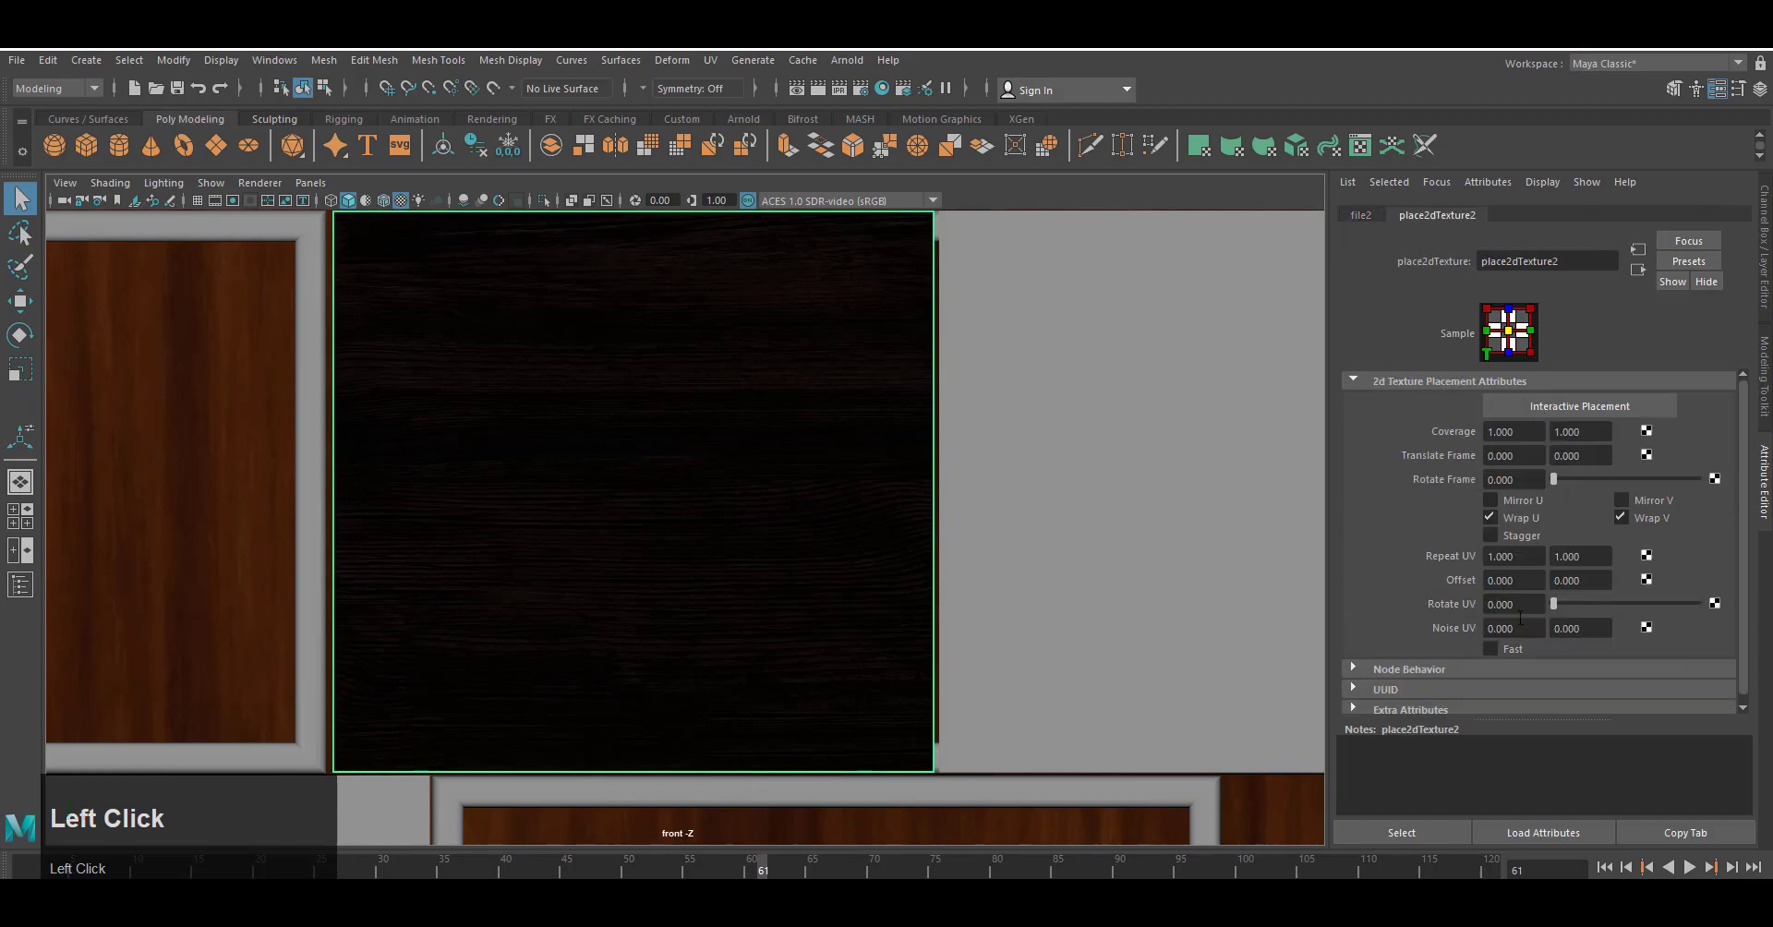
pyautogui.press('Return')
# Frame the shelf wall in perspective and run an Arnold test render of the dark wood door.
pyautogui.press('space')
pyautogui.moveTo(998, 437); pyautogui.dragTo(1000, 370, button='right')
pyautogui.click(1255, 463)
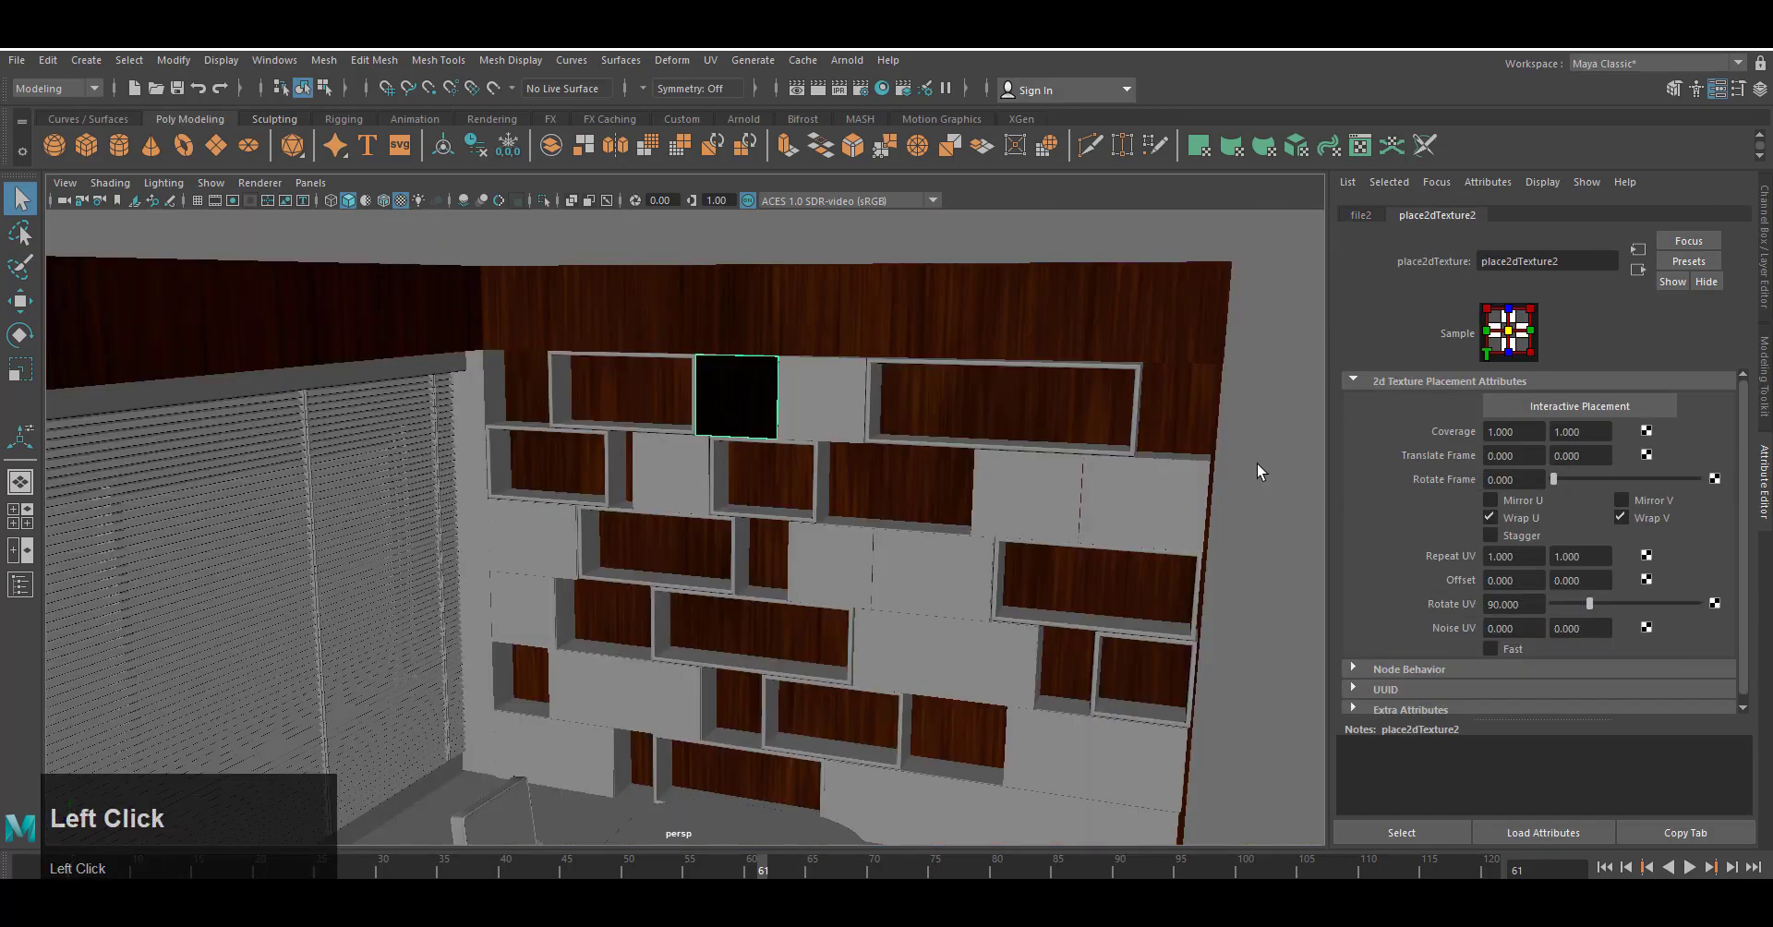
pyautogui.scroll(4, 1201, 424)
pyautogui.keyDown('alt'); pyautogui.moveTo(1034, 305); pyautogui.dragTo(982, 383, button='middle'); pyautogui.keyUp('alt')
pyautogui.click(846, 61)
pyautogui.click(859, 115)
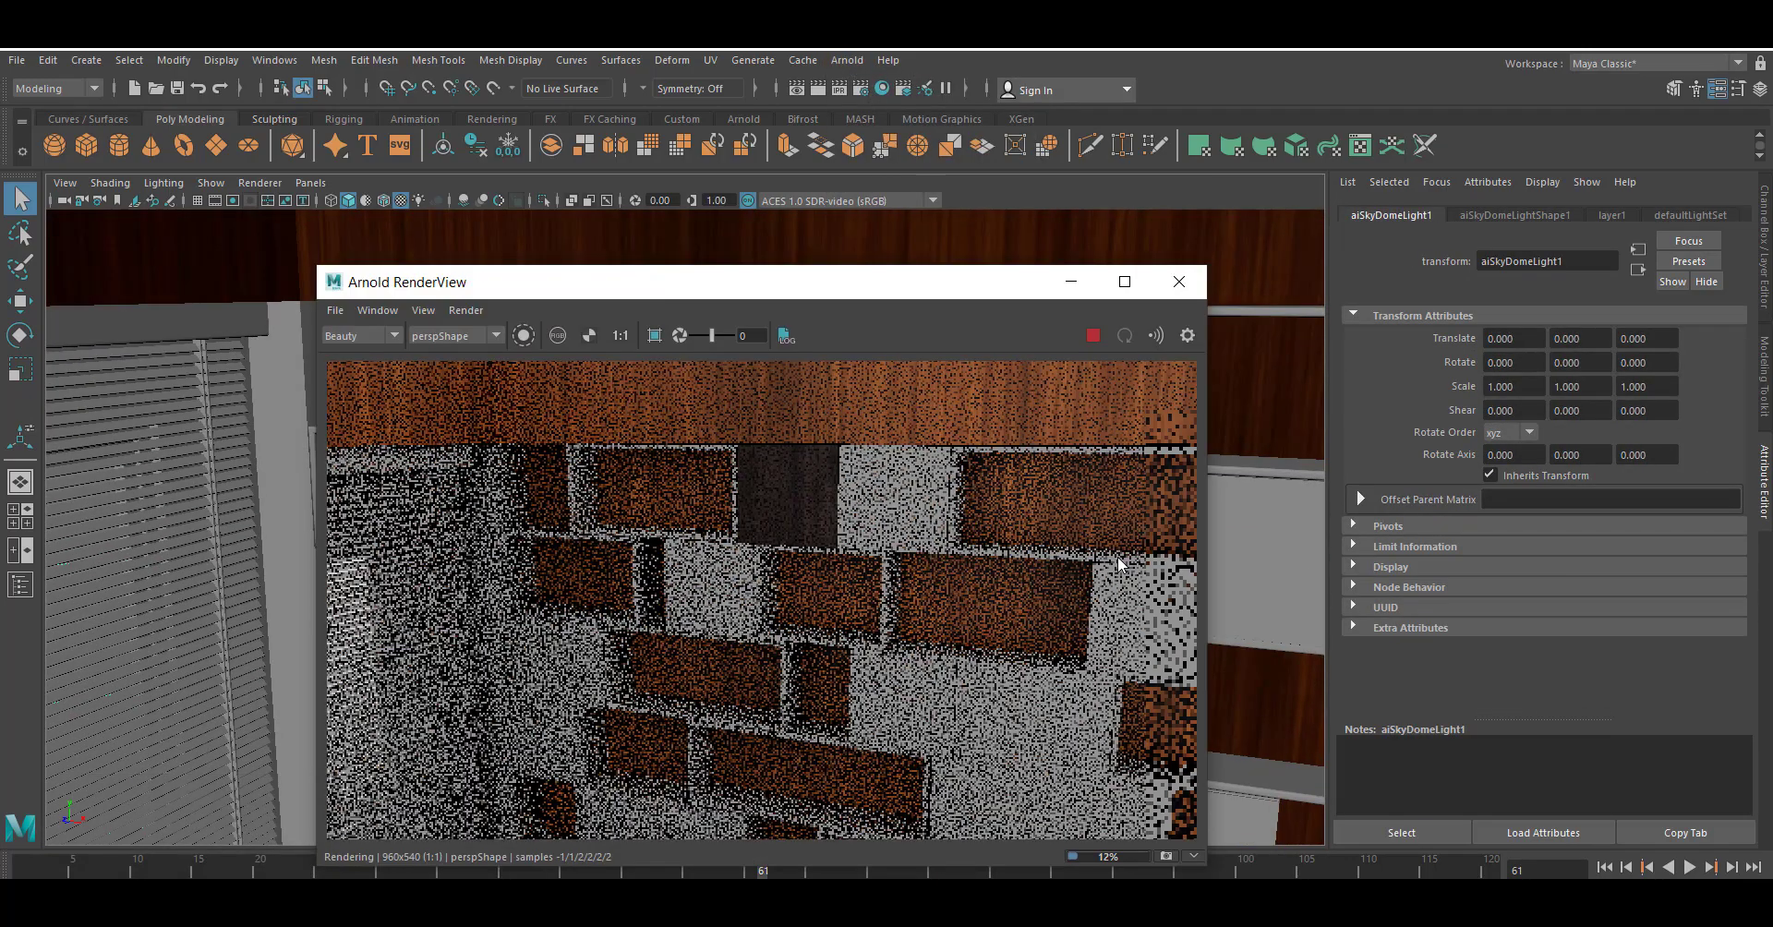
pyautogui.click(1179, 281)
# Select all remaining plain cabinet doors on the shelf wall and assign them the existing aiStandardSurface2 material.
pyautogui.click(845, 390)
pyautogui.scroll(-1, 821, 407)
pyautogui.keyDown('shift'); pyautogui.click(623, 508); pyautogui.keyUp('shift')
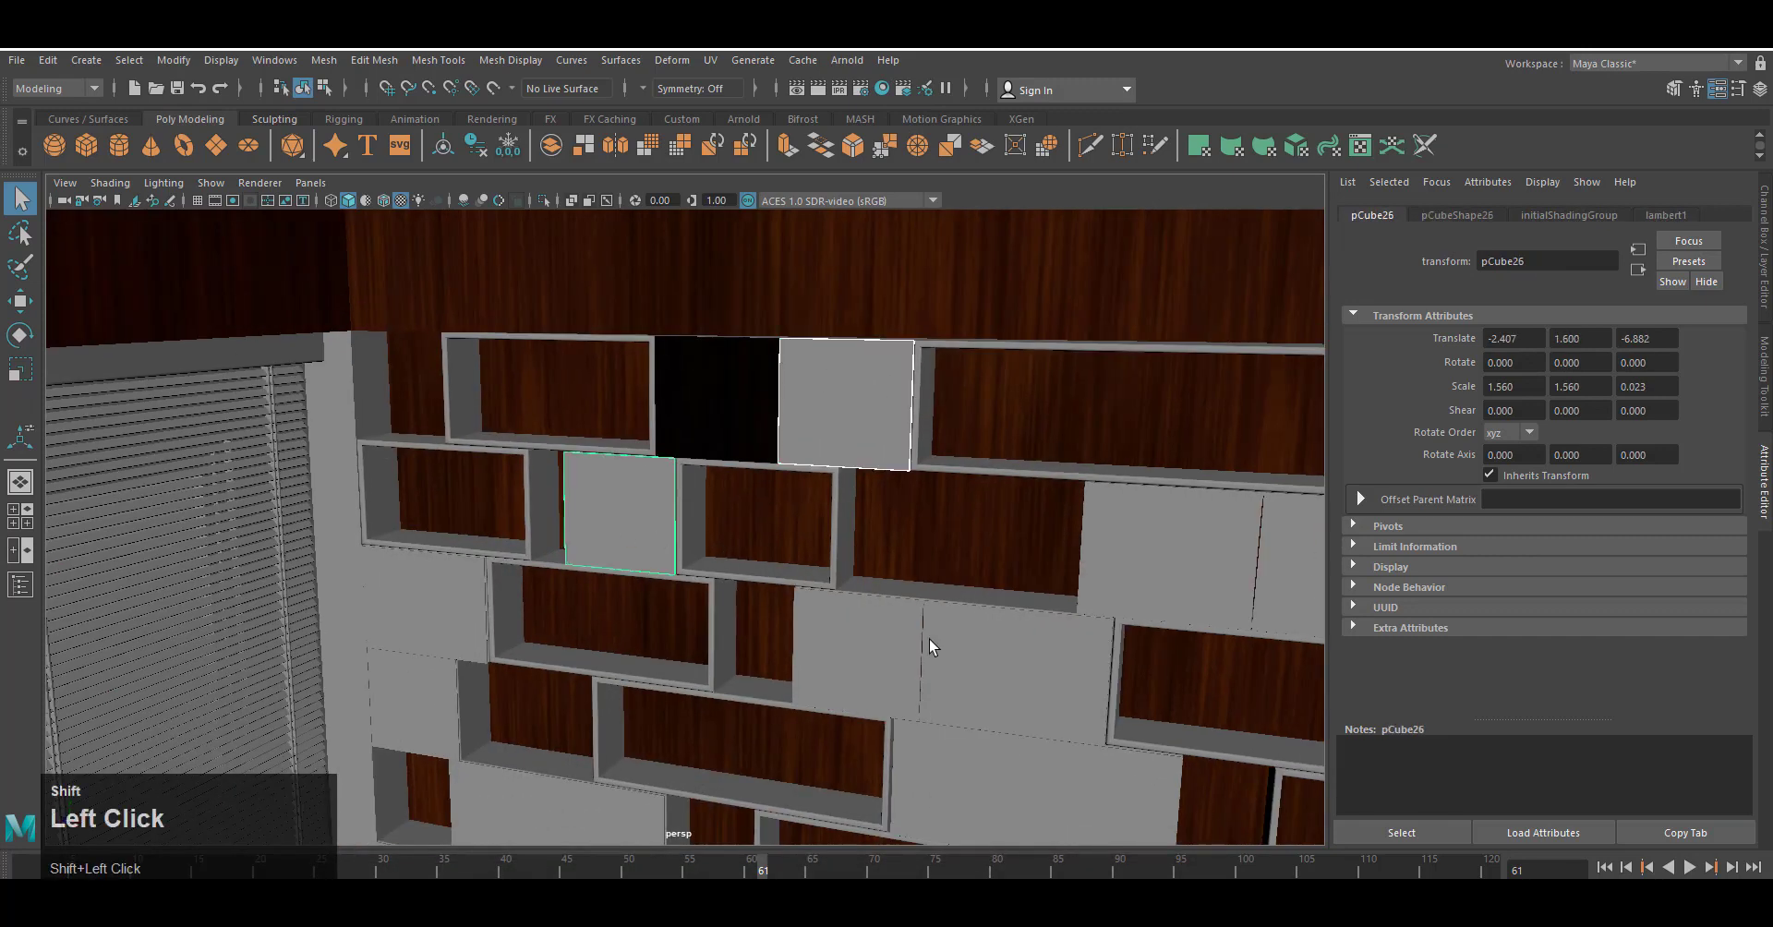
pyautogui.keyDown('shift'); pyautogui.click(1163, 559); pyautogui.keyUp('shift')
pyautogui.keyDown('shift'); pyautogui.click(1290, 568); pyautogui.keyUp('shift')
pyautogui.scroll(-1, 1057, 685)
pyautogui.keyDown('alt'); pyautogui.moveTo(1056, 685); pyautogui.dragTo(1027, 544, button='middle'); pyautogui.keyUp('alt')
pyautogui.keyDown('shift'); pyautogui.click(997, 537); pyautogui.keyUp('shift')
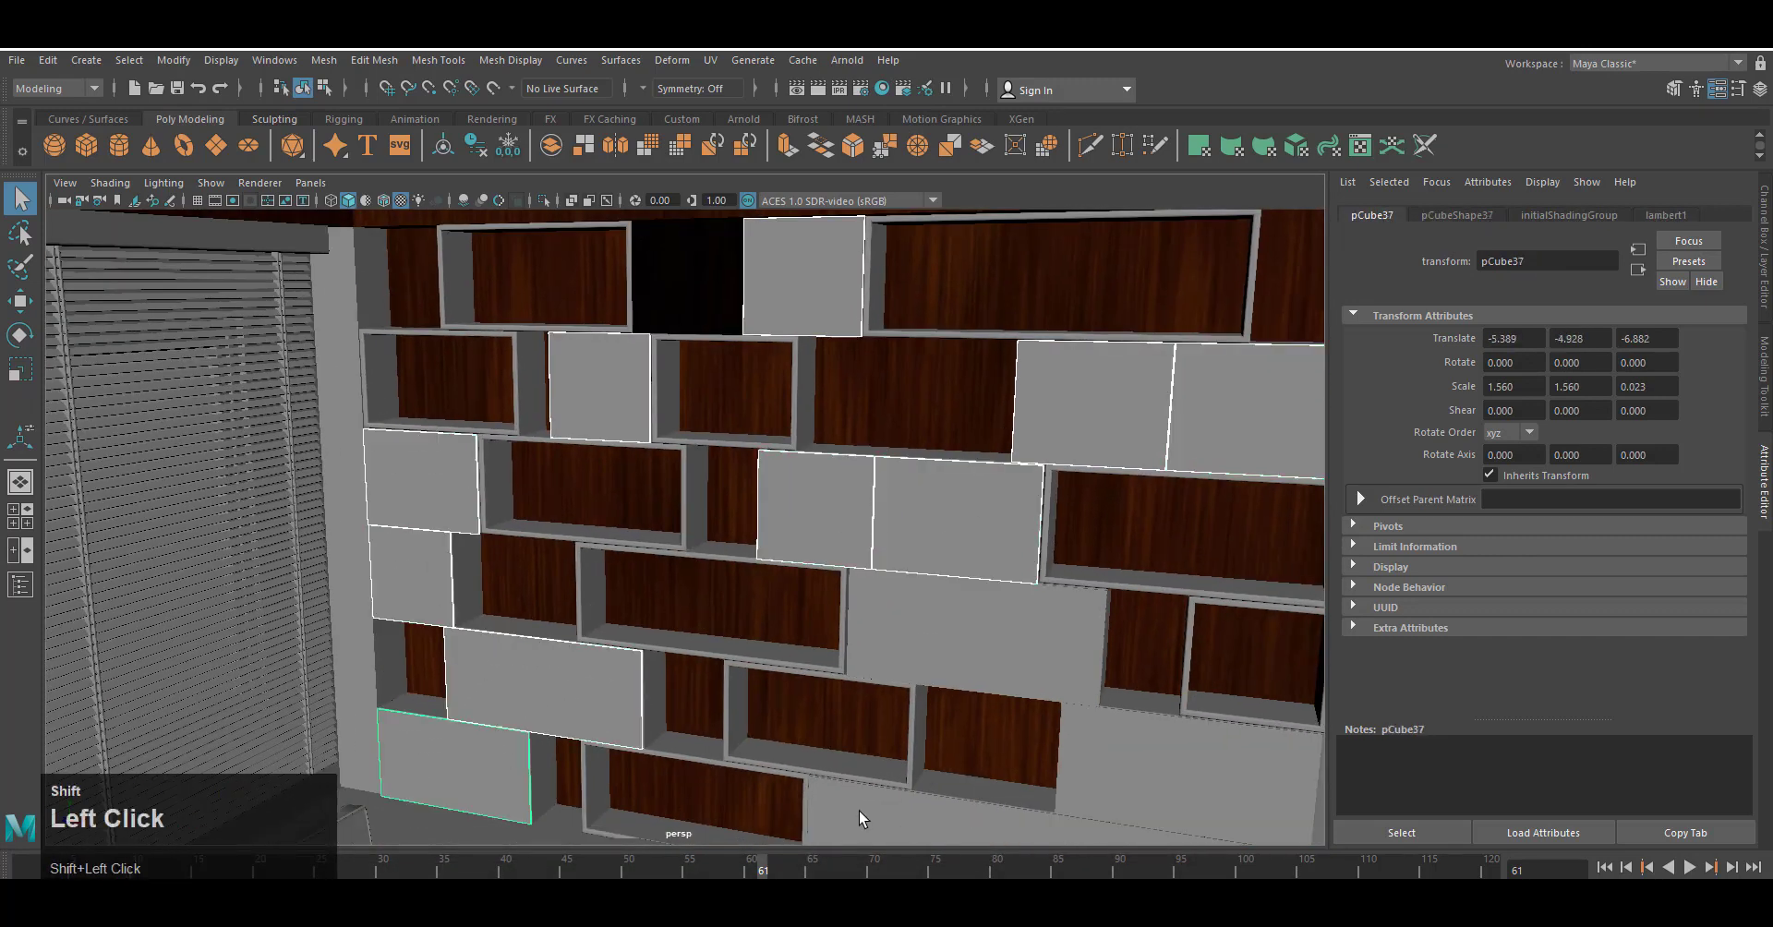
pyautogui.keyDown('alt'); pyautogui.moveTo(859, 812); pyautogui.dragTo(995, 557, button='middle'); pyautogui.keyUp('alt')
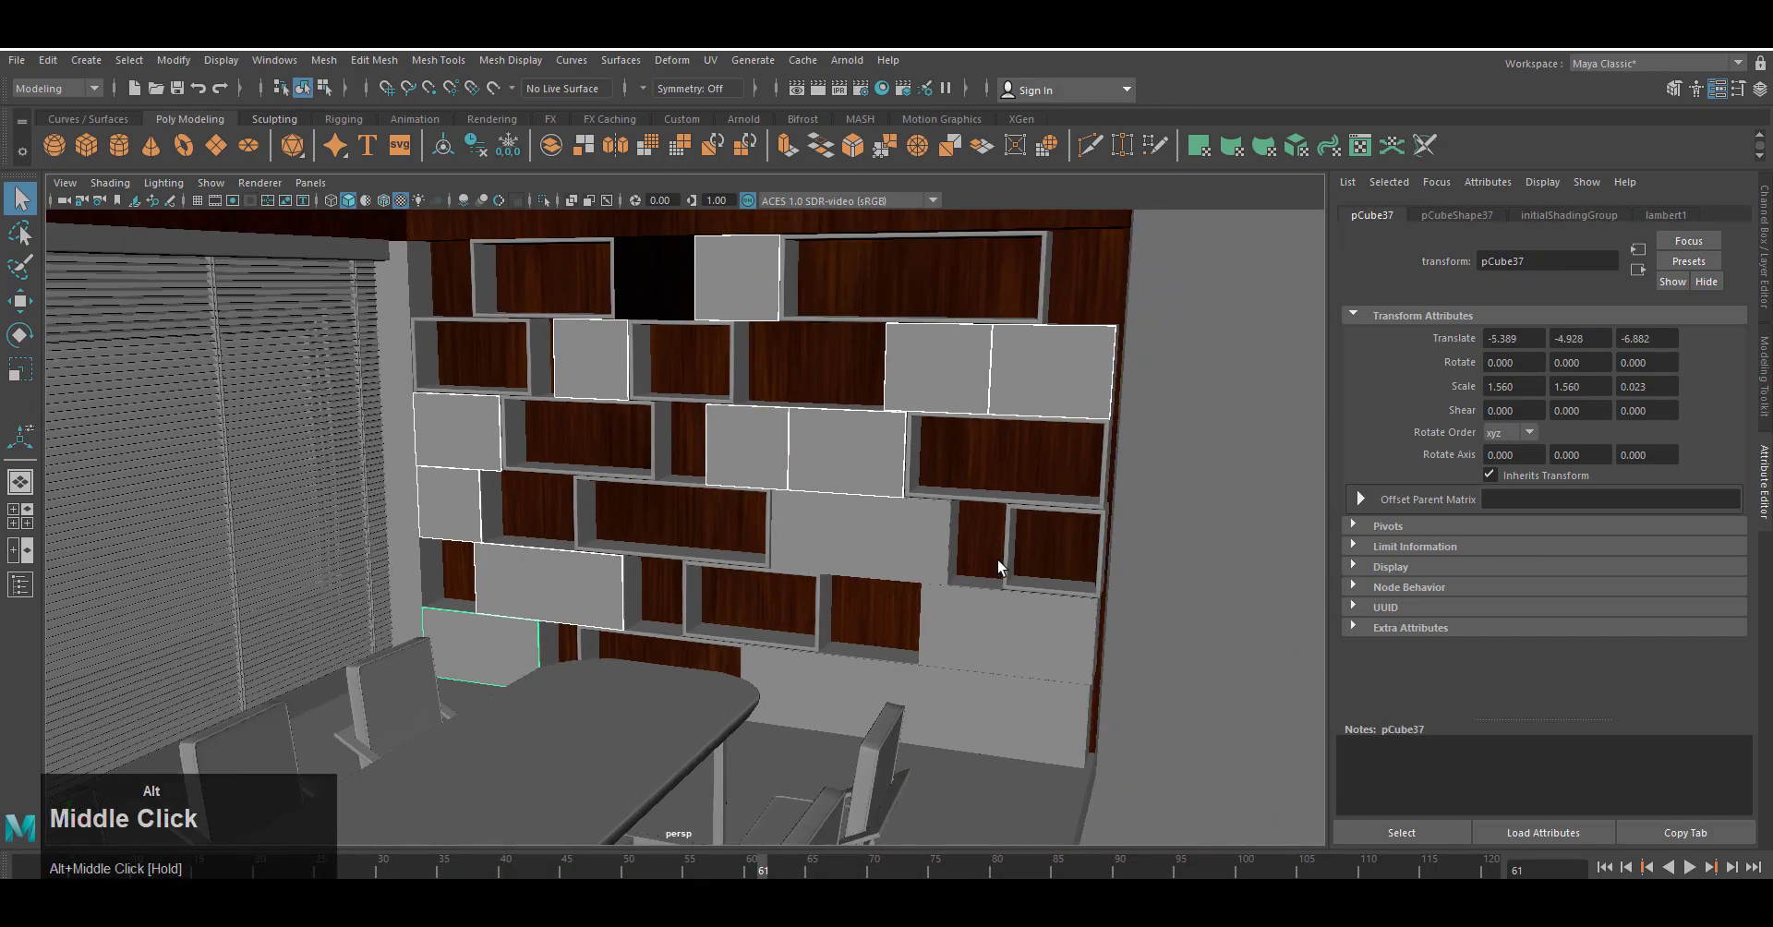
pyautogui.keyDown('shift'); pyautogui.click(858, 545); pyautogui.keyUp('shift')
pyautogui.keyDown('shift'); pyautogui.click(1006, 637); pyautogui.keyUp('shift')
pyautogui.moveTo(743, 448); pyautogui.dragTo(746, 469, button='right')
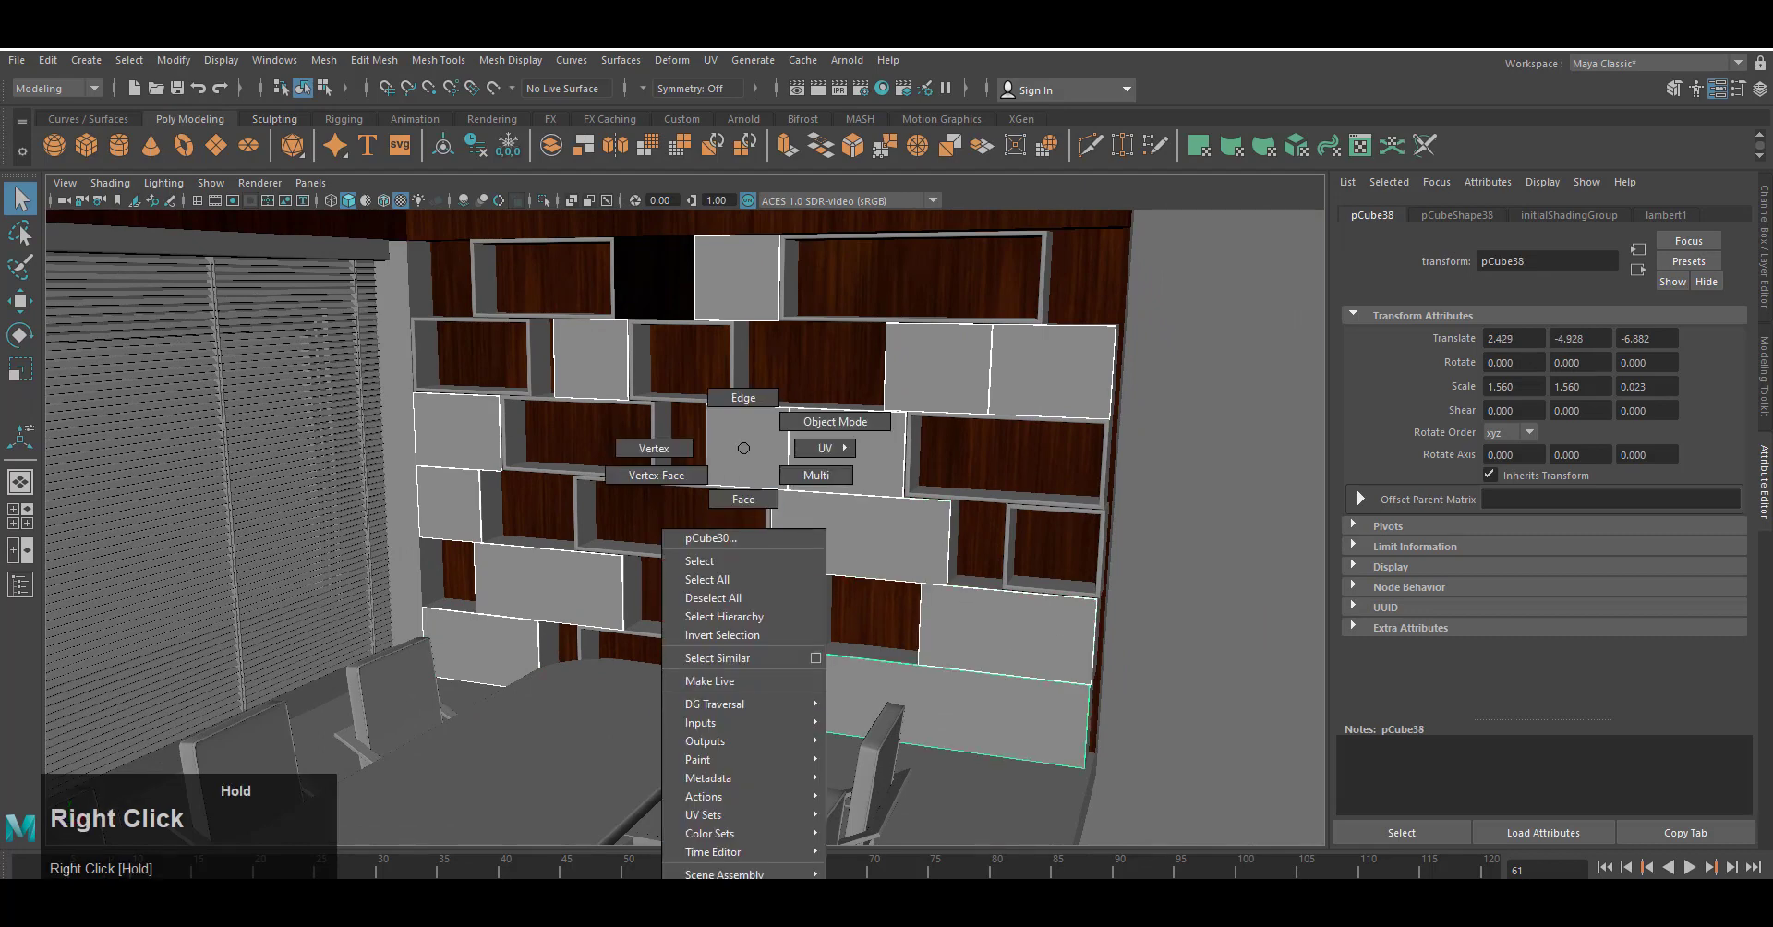
# Assign aiStandardSurface2 to the wide top-row shelf frame and the third-row shelf frame nearer the blinds.
pyautogui.moveTo(996, 329); pyautogui.dragTo(997, 554, button='right')
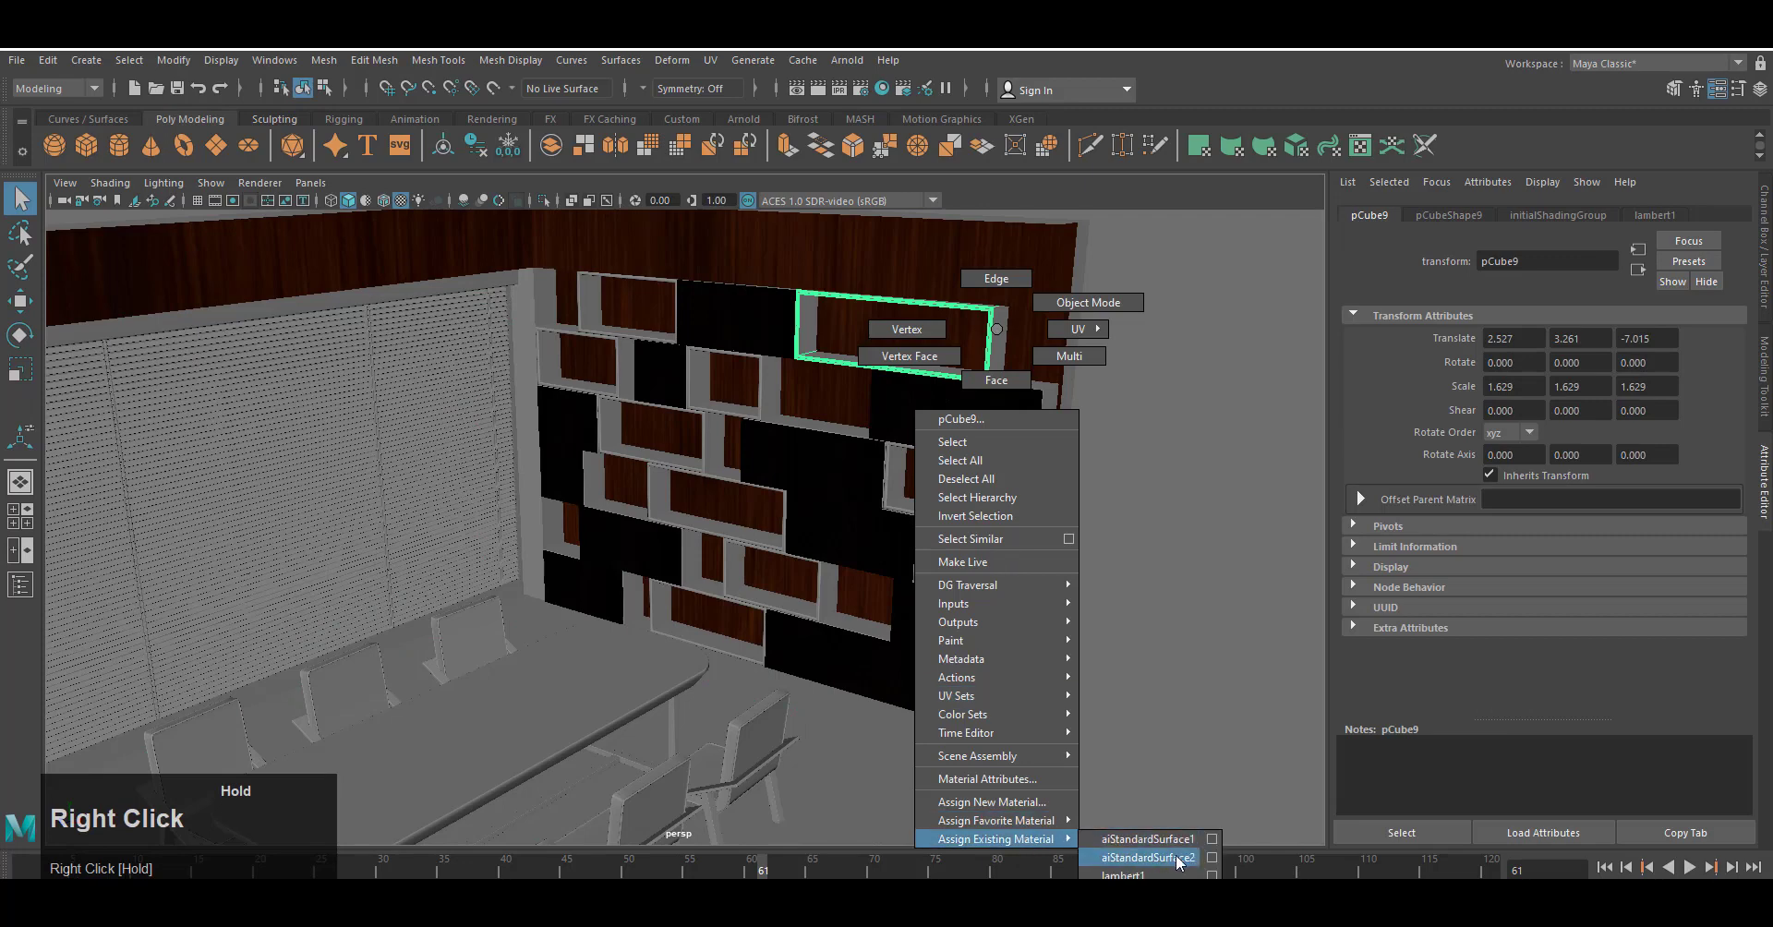
pyautogui.moveTo(1177, 855); pyautogui.dragTo(1176, 855, button='right')
pyautogui.click(707, 434)
pyautogui.rightClick(707, 432)
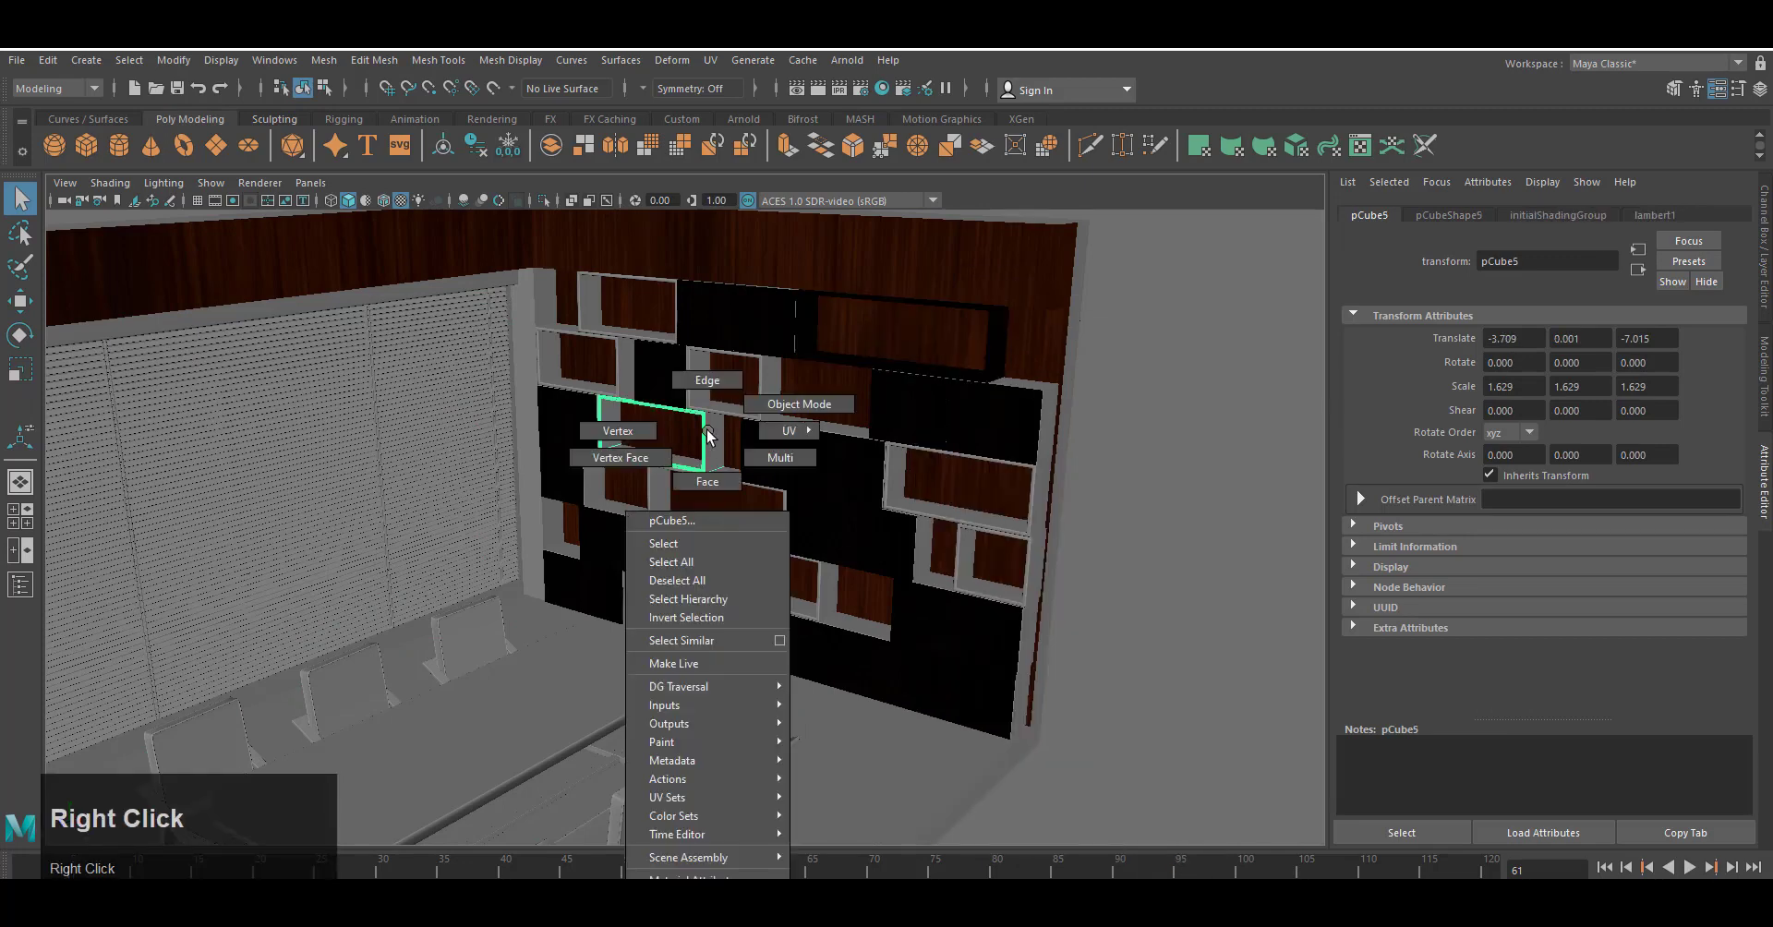
pyautogui.moveTo(707, 431); pyautogui.dragTo(886, 877, button='right')
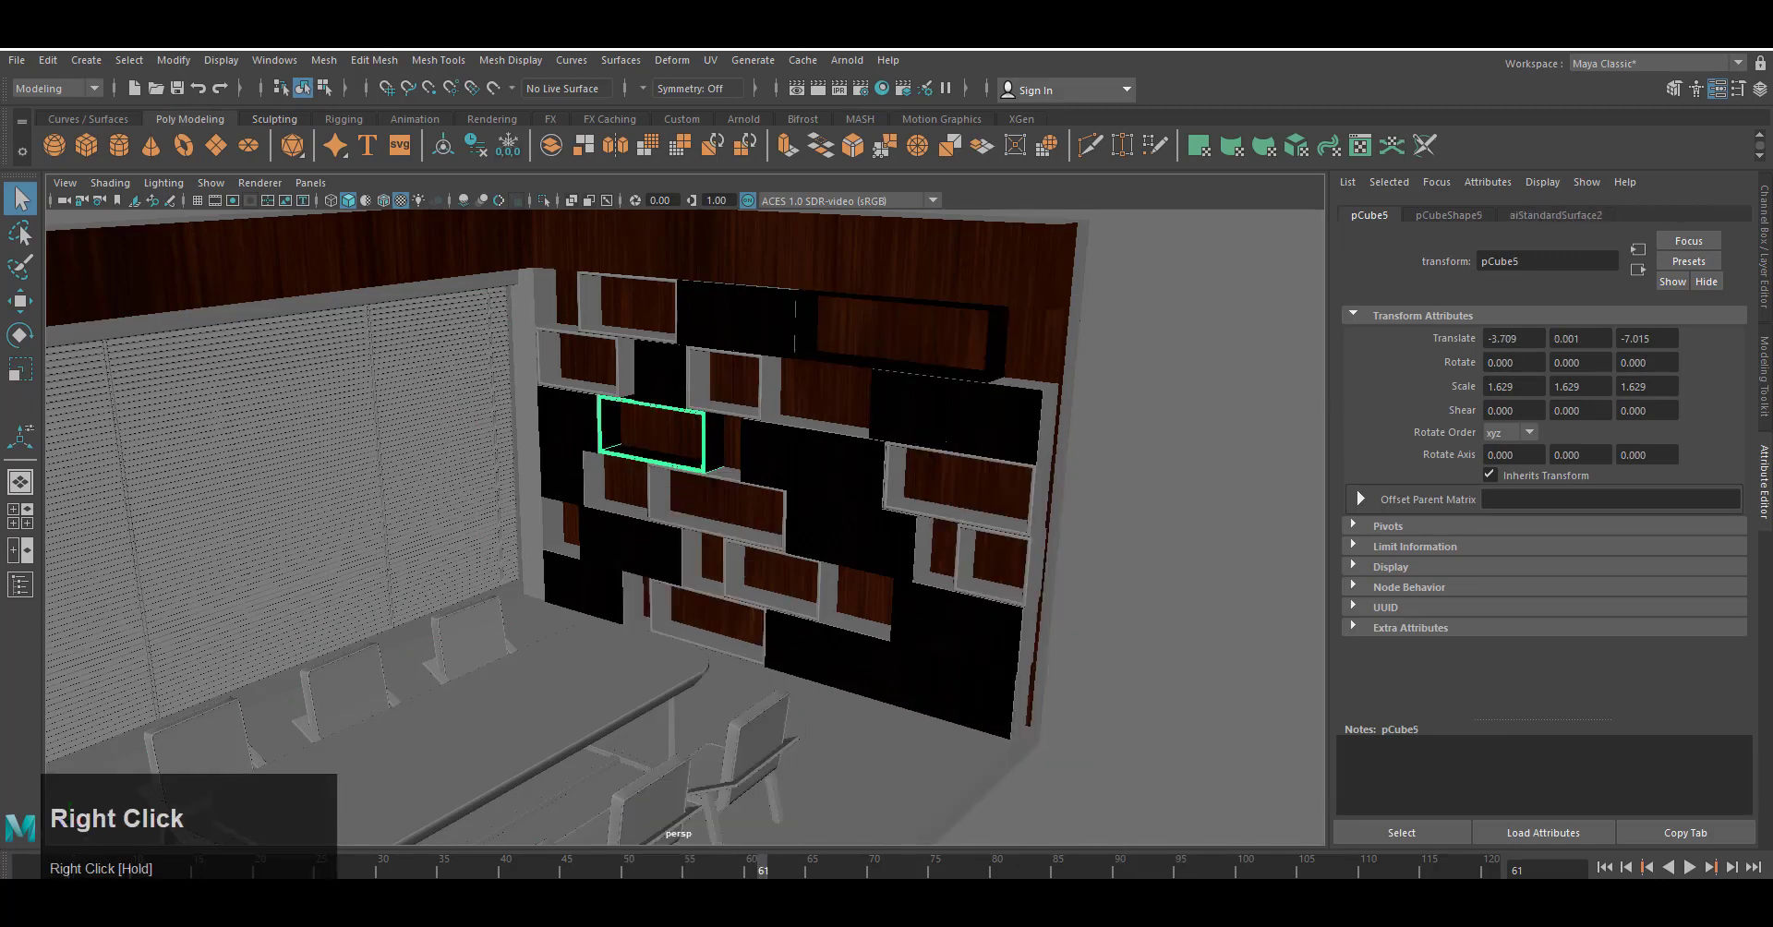
# Assign aiStandardSurface2 to the third-row shelf frame farthest from the blinds and the wide fourth-row shelf frame.
pyautogui.click(895, 462)
pyautogui.moveTo(895, 461); pyautogui.dragTo(900, 457, button='right')
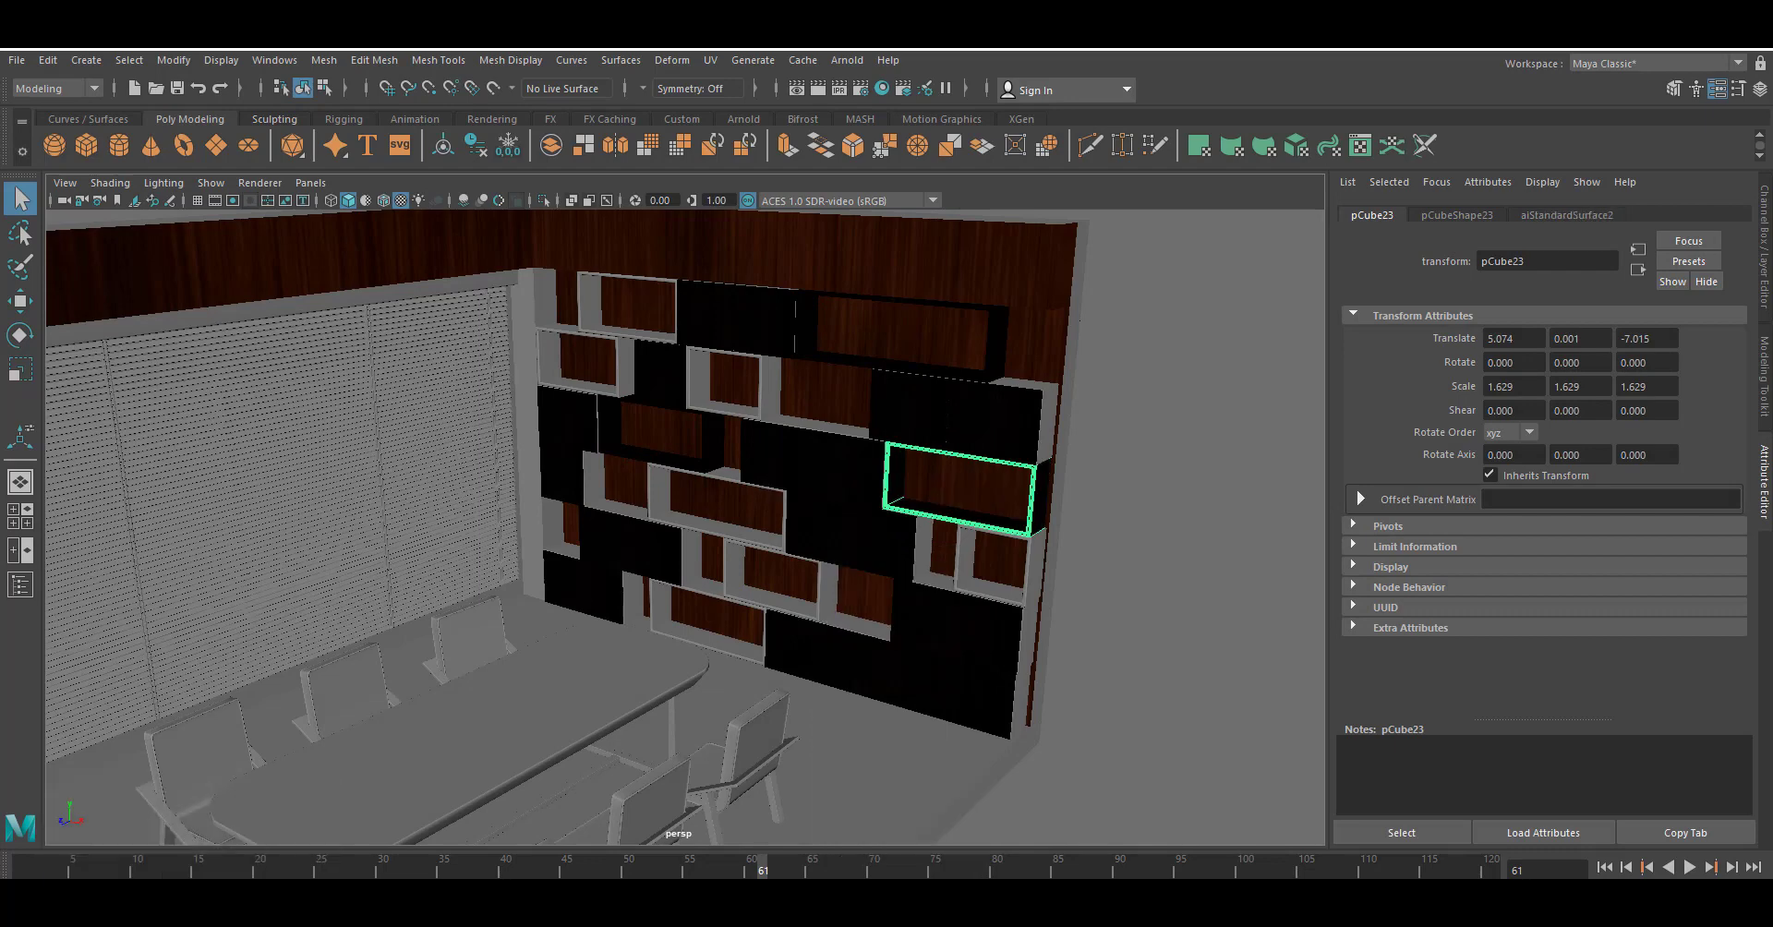
pyautogui.click(657, 484)
pyautogui.moveTo(659, 479); pyautogui.dragTo(670, 574, button='right')
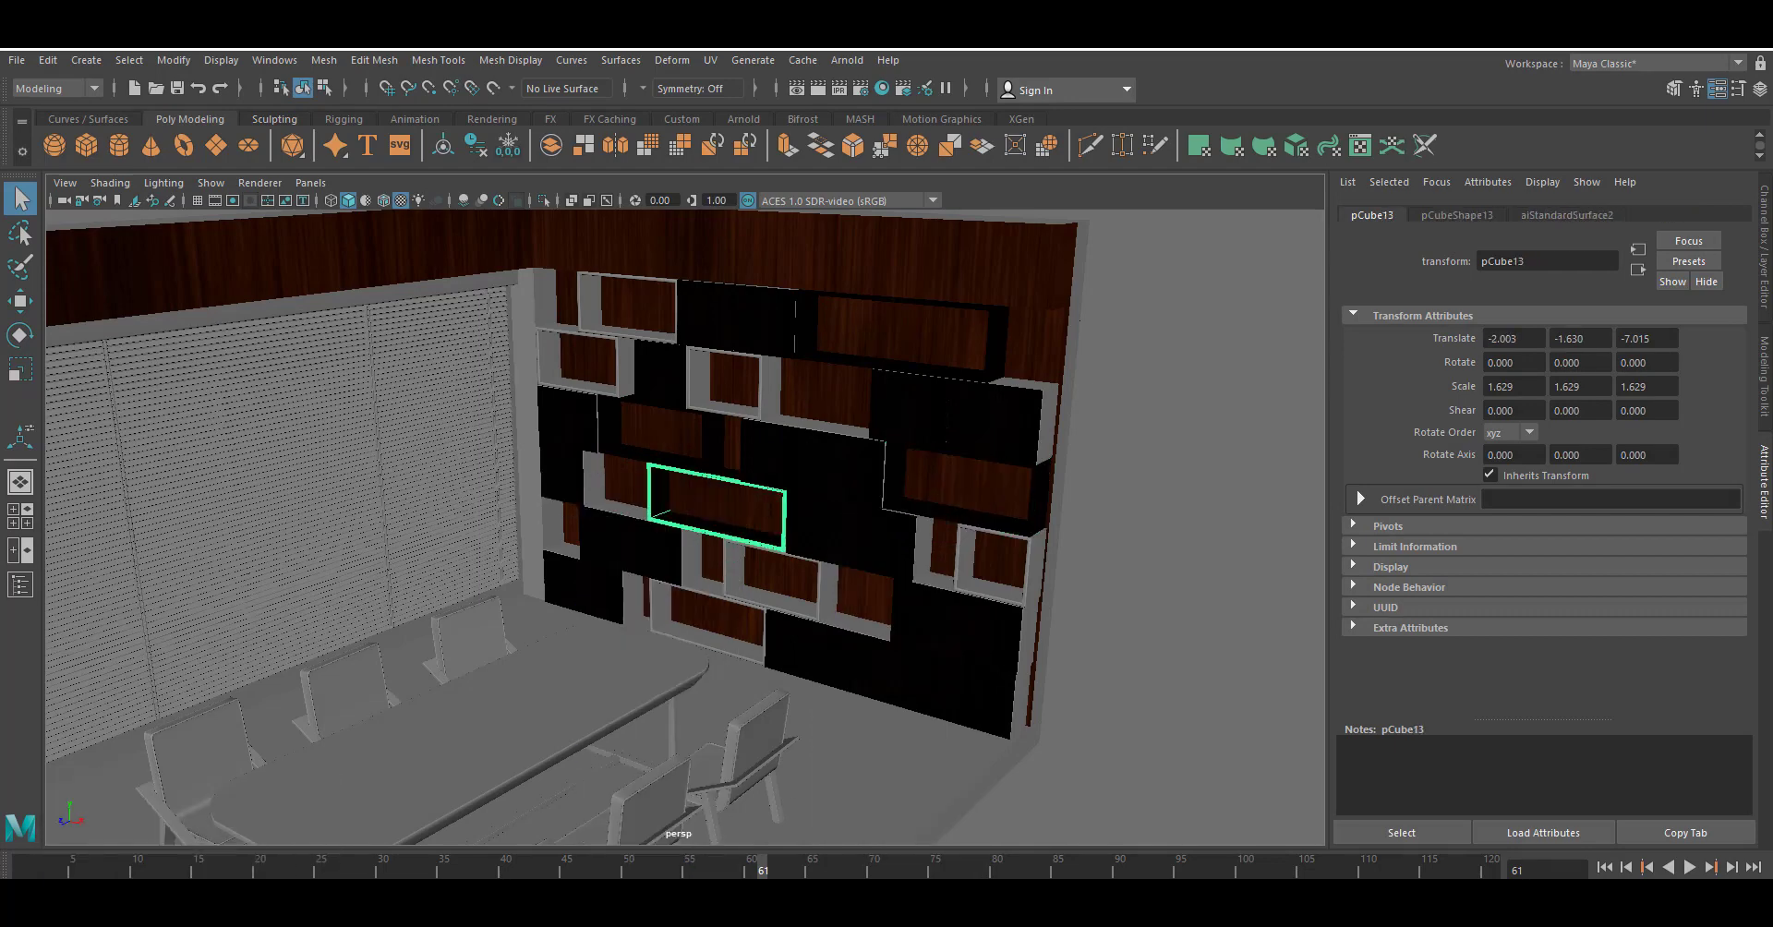
pyautogui.click(719, 643)
pyautogui.click(846, 682)
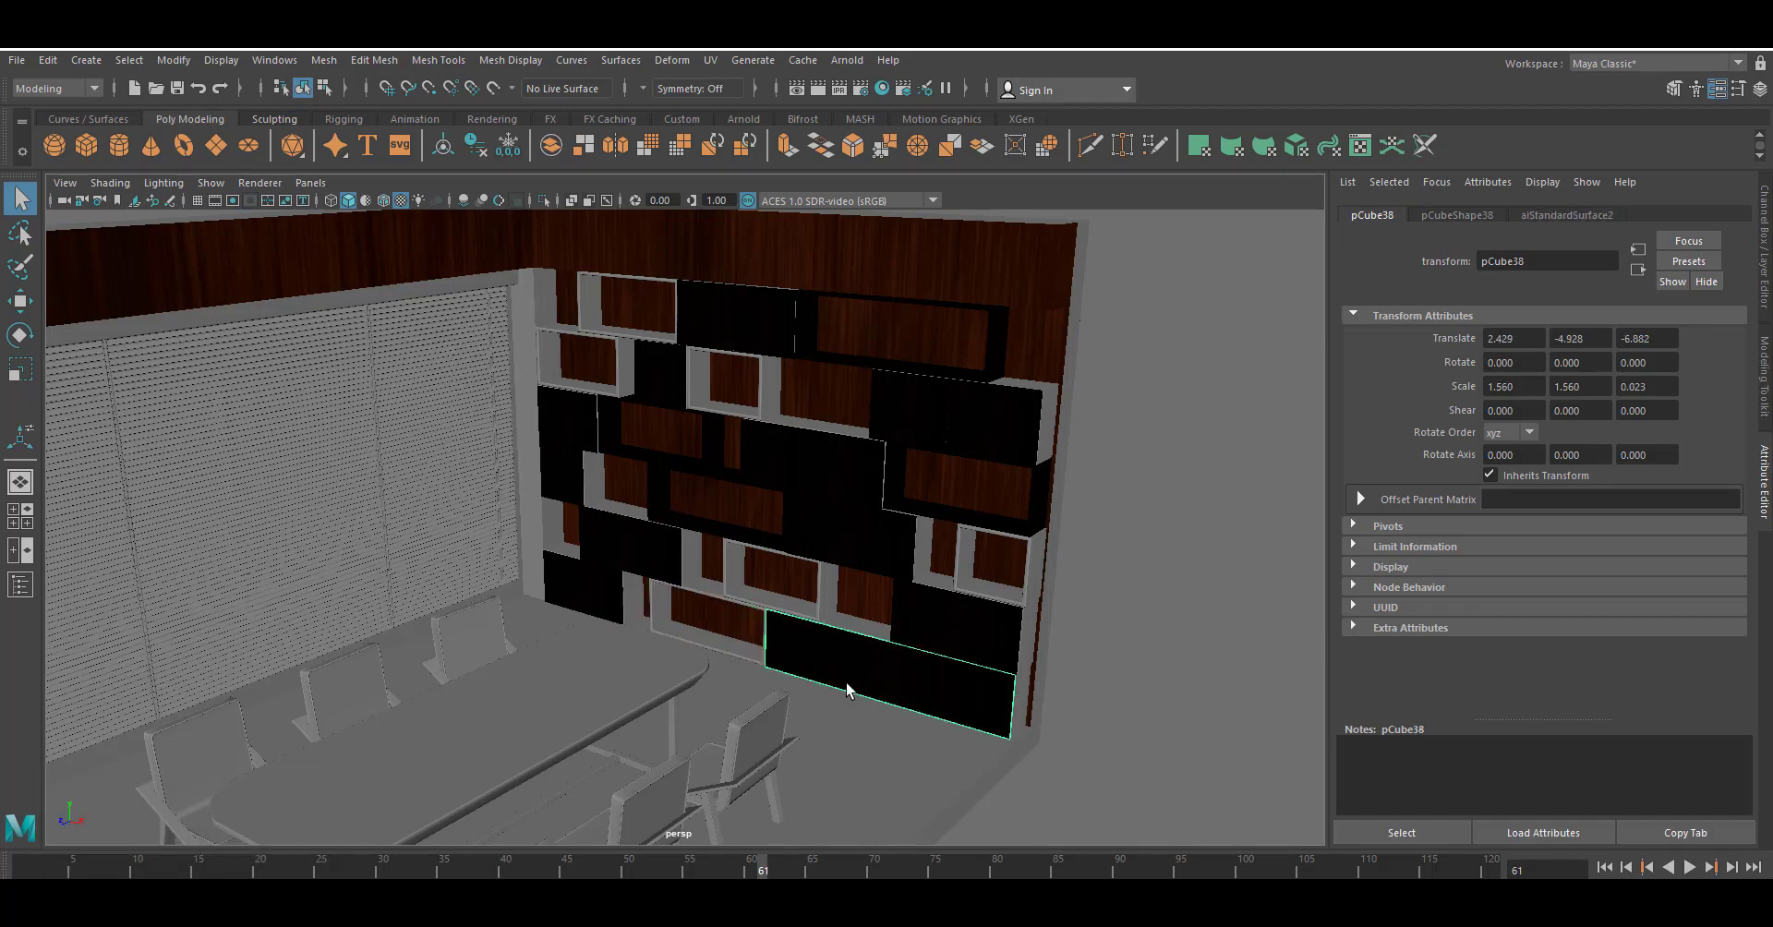
# Assign aiStandardSurface2 to the frame behind the two adjoining top-row cabinet doors.
pyautogui.keyDown('alt'); pyautogui.moveTo(678, 456); pyautogui.dragTo(692, 467); pyautogui.keyUp('alt')
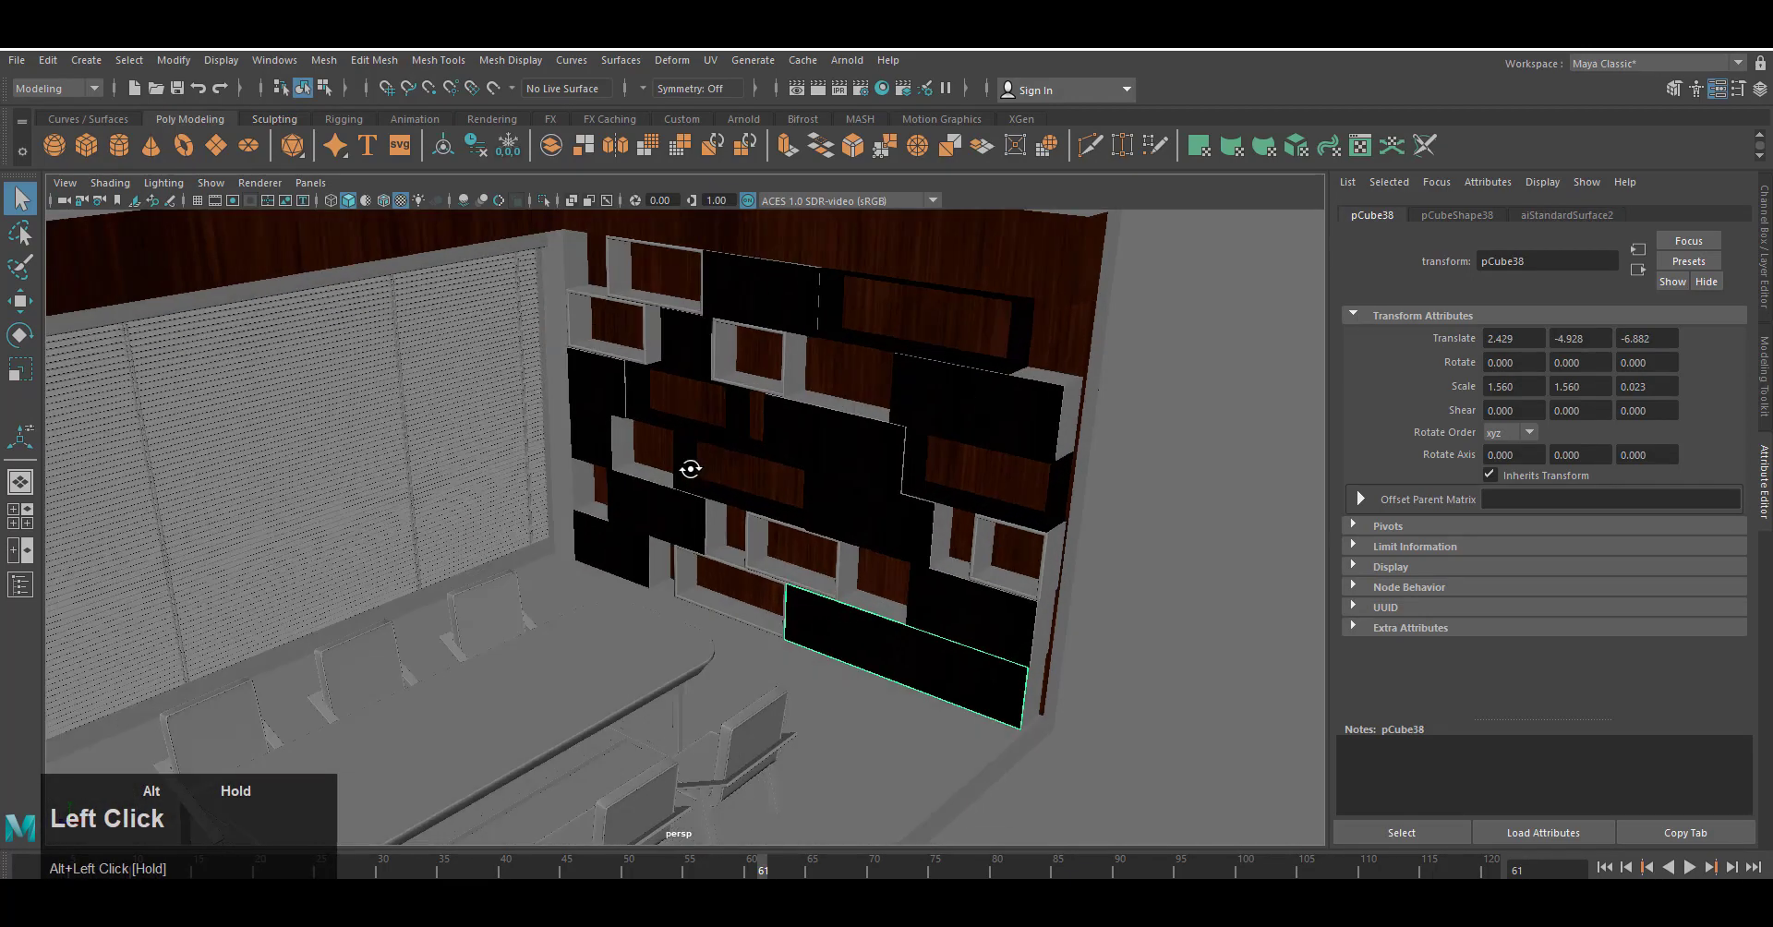
pyautogui.keyDown('alt'); pyautogui.moveTo(693, 467); pyautogui.dragTo(577, 610, button='middle'); pyautogui.keyUp('alt')
pyautogui.scroll(5, 624, 598)
pyautogui.click(612, 304)
pyautogui.click(602, 406)
pyautogui.keyDown('alt'); pyautogui.moveTo(584, 554); pyautogui.dragTo(812, 545); pyautogui.keyUp('alt')
pyautogui.keyDown('alt'); pyautogui.moveTo(813, 545); pyautogui.dragTo(923, 504, button='middle'); pyautogui.keyUp('alt')
pyautogui.keyDown('alt'); pyautogui.moveTo(924, 505); pyautogui.dragTo(833, 517); pyautogui.keyUp('alt')
pyautogui.keyDown('alt'); pyautogui.moveTo(833, 517); pyautogui.dragTo(938, 393, button='middle'); pyautogui.keyUp('alt')
pyautogui.moveTo(977, 412); pyautogui.dragTo(1030, 773, button='right')
pyautogui.click(977, 406)
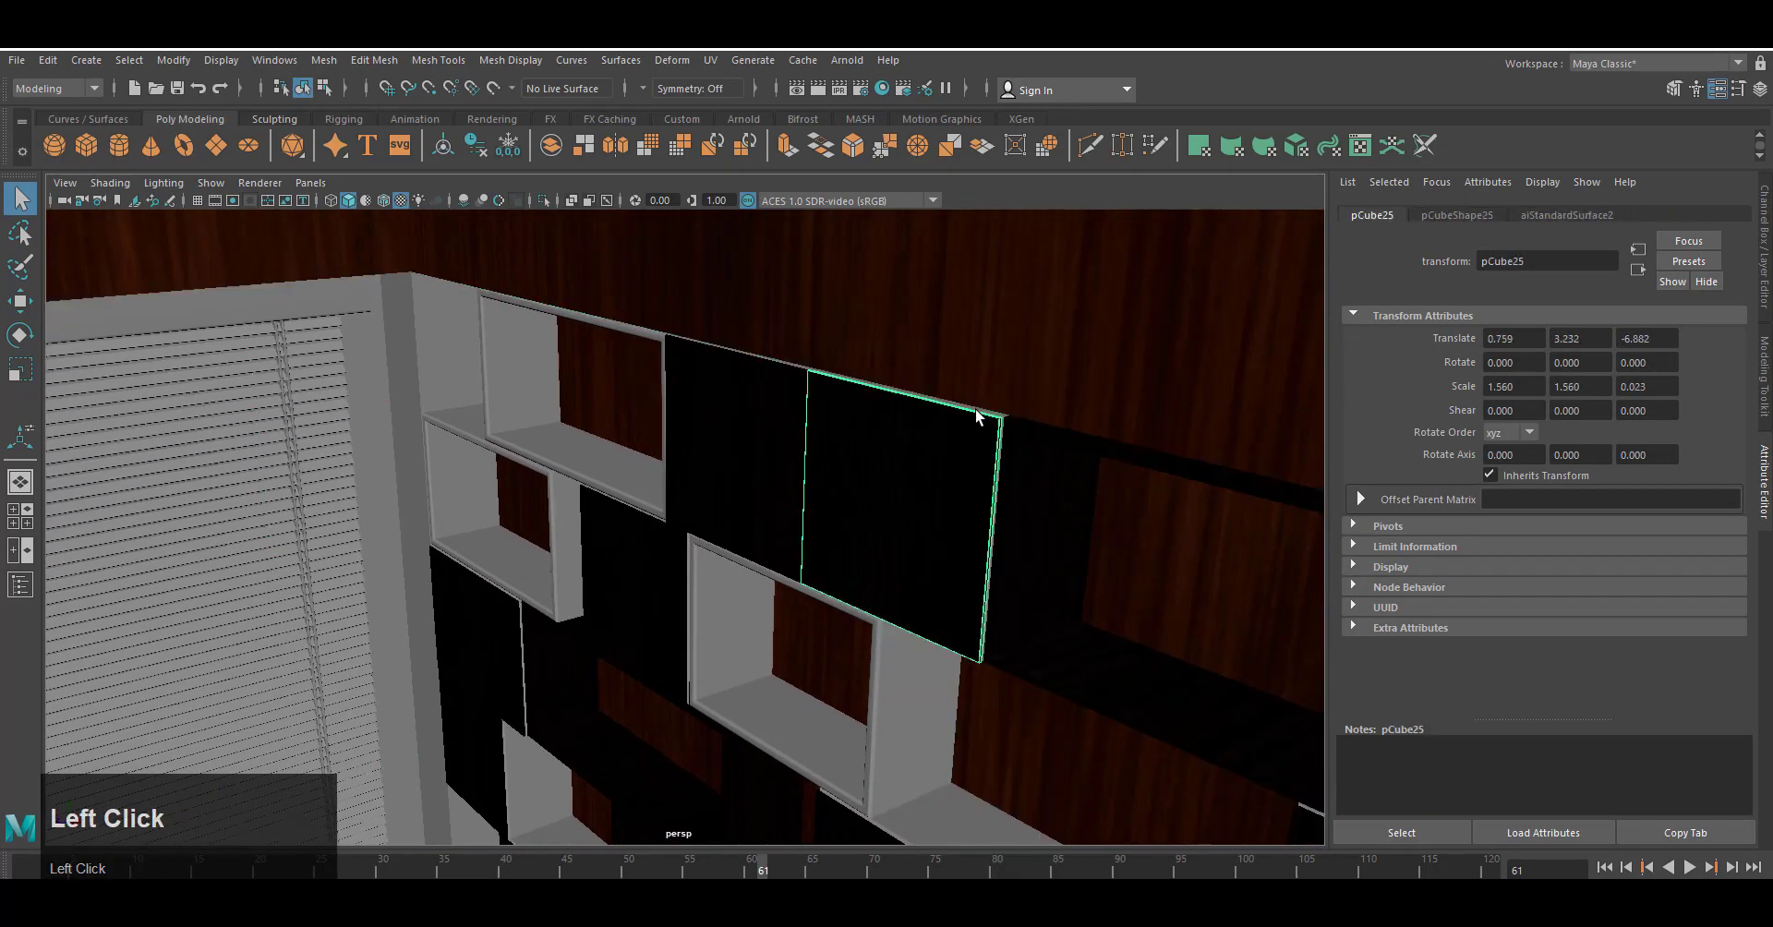
pyautogui.keyDown('alt'); pyautogui.moveTo(975, 408); pyautogui.dragTo(580, 580, button='middle'); pyautogui.keyUp('alt')
pyautogui.moveTo(550, 554); pyautogui.dragTo(672, 767, button='right')
pyautogui.scroll(-5, 674, 722)
pyautogui.keyDown('alt'); pyautogui.moveTo(674, 722); pyautogui.dragTo(906, 707); pyautogui.keyUp('alt')
pyautogui.keyDown('alt'); pyautogui.moveTo(906, 708); pyautogui.dragTo(950, 530, button='middle'); pyautogui.keyUp('alt')
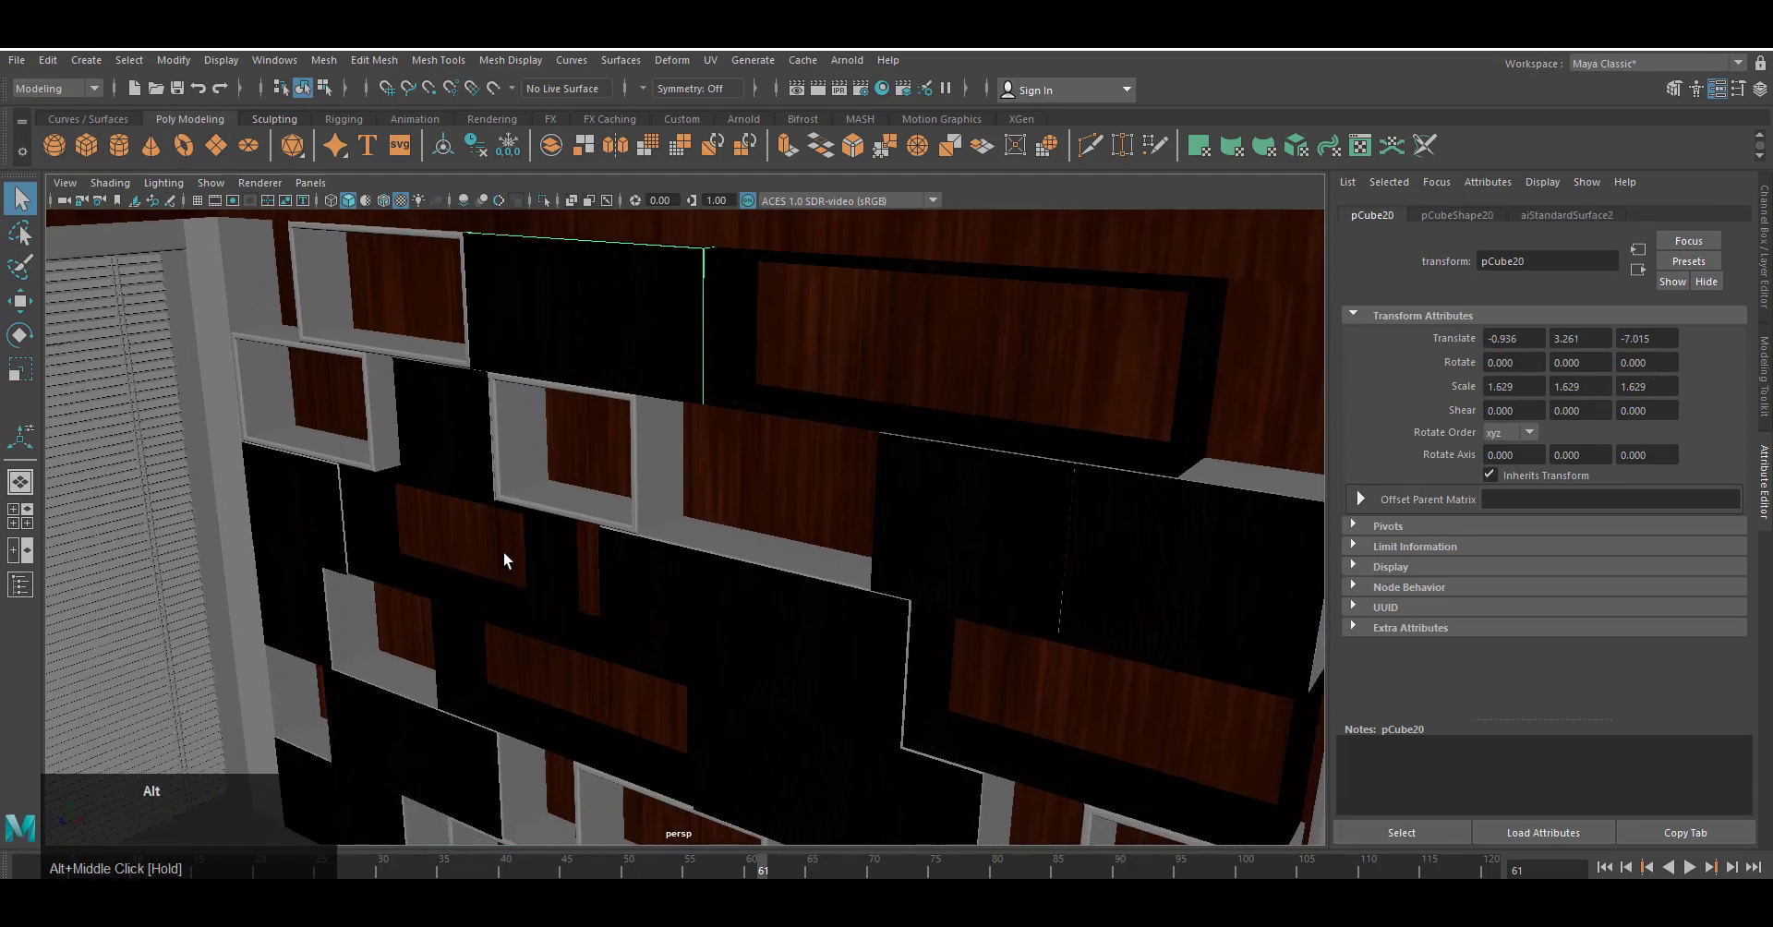
# Assign aiStandardSurface2 to the frame around the third-row cabinet door beside the blinds.
pyautogui.keyDown('alt'); pyautogui.moveTo(503, 552); pyautogui.dragTo(804, 499, button='middle'); pyautogui.keyUp('alt')
pyautogui.scroll(6, 760, 324)
pyautogui.keyDown('alt'); pyautogui.moveTo(760, 324); pyautogui.dragTo(767, 711, button='middle'); pyautogui.keyUp('alt')
pyautogui.scroll(2, 722, 435)
pyautogui.click(722, 438)
pyautogui.moveTo(722, 442); pyautogui.dragTo(845, 785, button='right')
pyautogui.scroll(-5, 1016, 714)
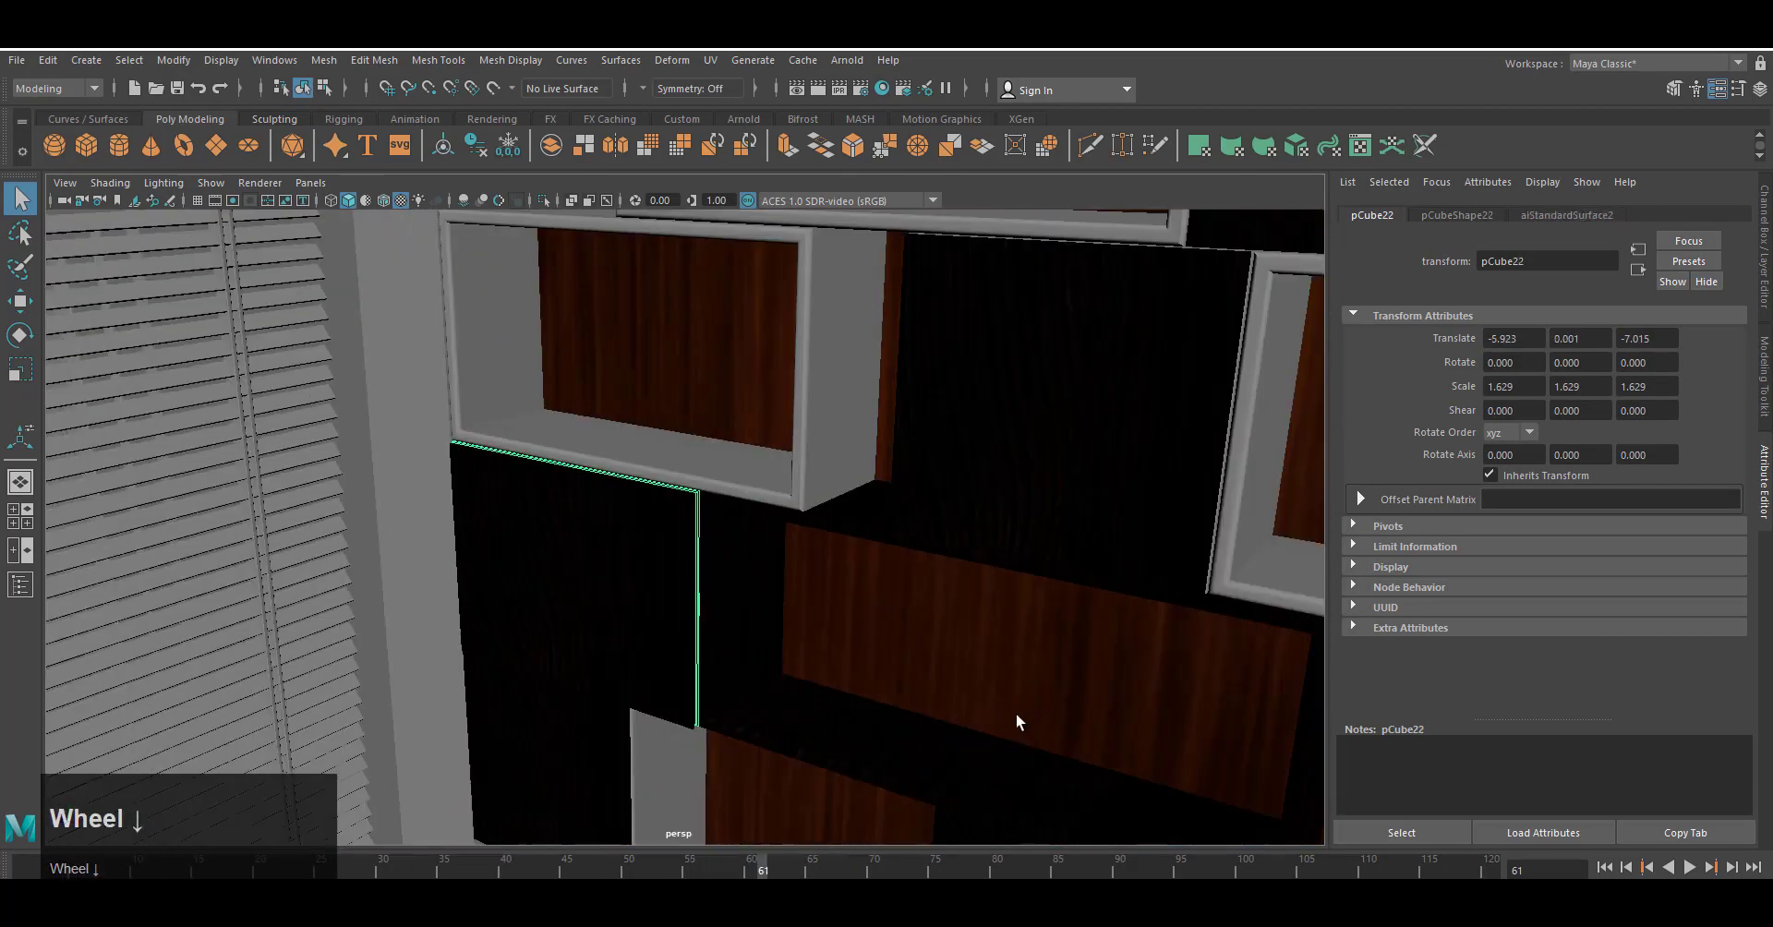
# Assign aiStandardSurface2 to the frame of the fifth-row cabinet at the end farthest from the blinds.
pyautogui.scroll(-8, 1017, 714)
pyautogui.click(1083, 652)
pyautogui.scroll(4, 1082, 653)
pyautogui.keyDown('alt'); pyautogui.moveTo(1061, 725); pyautogui.dragTo(1026, 667); pyautogui.keyUp('alt')
pyautogui.click(1120, 676)
pyautogui.keyDown('alt'); pyautogui.moveTo(1136, 749); pyautogui.dragTo(1071, 654, button='middle'); pyautogui.keyUp('alt')
pyautogui.rightClick(1050, 493)
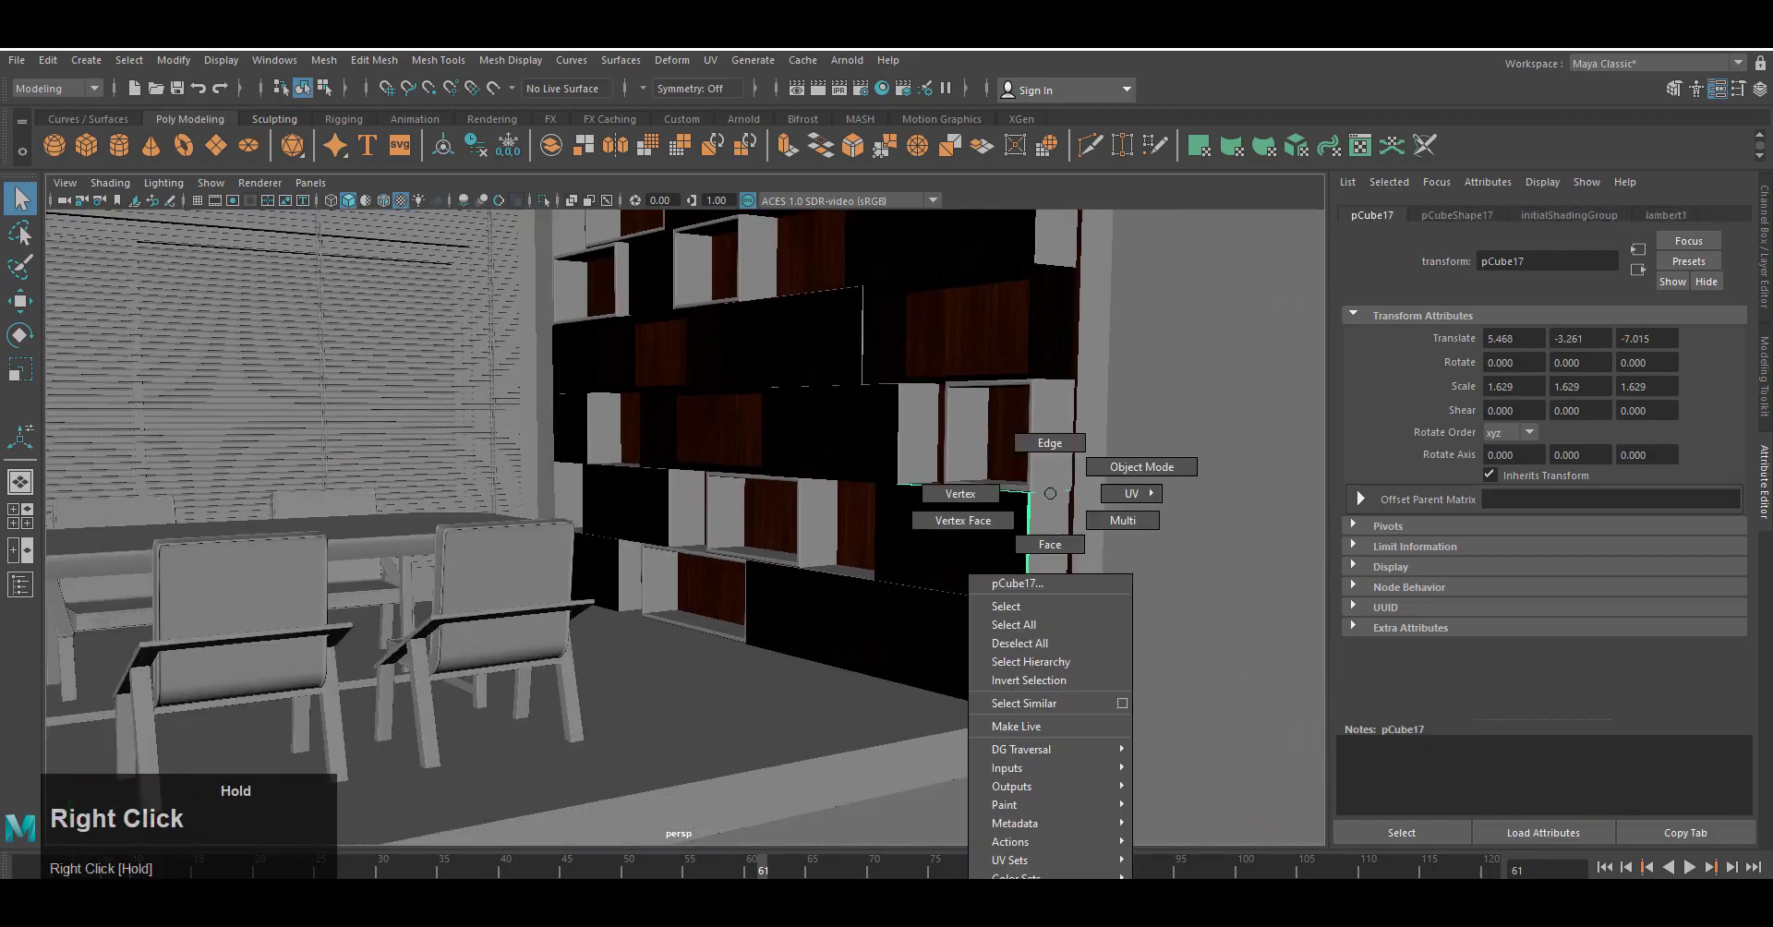
pyautogui.click(1040, 493)
pyautogui.moveTo(1041, 493); pyautogui.dragTo(1041, 654, button='right')
pyautogui.moveTo(1040, 493); pyautogui.dragTo(1041, 785, button='right')
# Save the scene and switch the viewport to scene lighting to inspect the shelf wall's wood textures.
pyautogui.scroll(-8, 1025, 674)
pyautogui.click(1025, 679)
pyautogui.keyDown('alt'); pyautogui.moveTo(978, 683); pyautogui.dragTo(932, 703); pyautogui.keyUp('alt')
pyautogui.hotkey('ctrl', 's')
pyautogui.scroll(8, 932, 704)
pyautogui.keyDown('alt'); pyautogui.moveTo(932, 703); pyautogui.dragTo(640, 695, button='middle'); pyautogui.keyUp('alt')
pyautogui.click(416, 200)
pyautogui.scroll(-6, 800, 606)
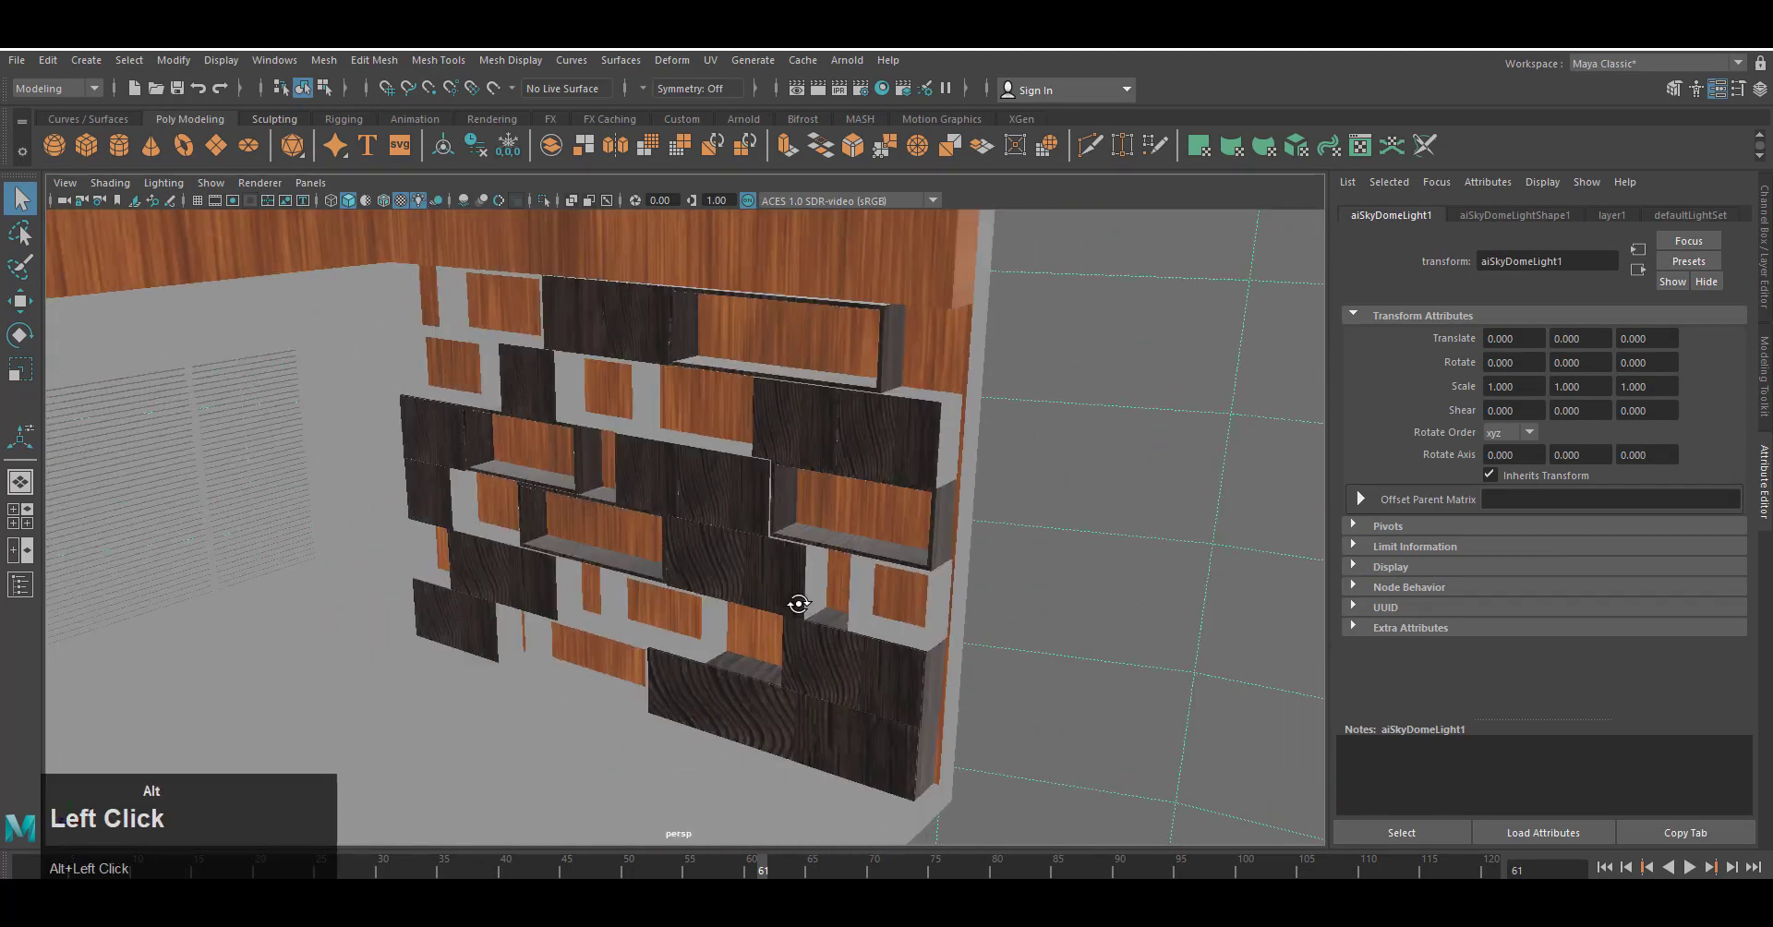
pyautogui.scroll(6, 878, 569)
pyautogui.keyDown('alt'); pyautogui.moveTo(800, 606); pyautogui.dragTo(858, 570); pyautogui.keyUp('alt')
pyautogui.scroll(-2, 856, 567)
# In the front view, apply a planar UV projection to the second top-row door, beside the wide shelf frame.
pyautogui.press('space')
pyautogui.moveTo(825, 526); pyautogui.dragTo(828, 579, button='right')
pyautogui.scroll(3, 827, 576)
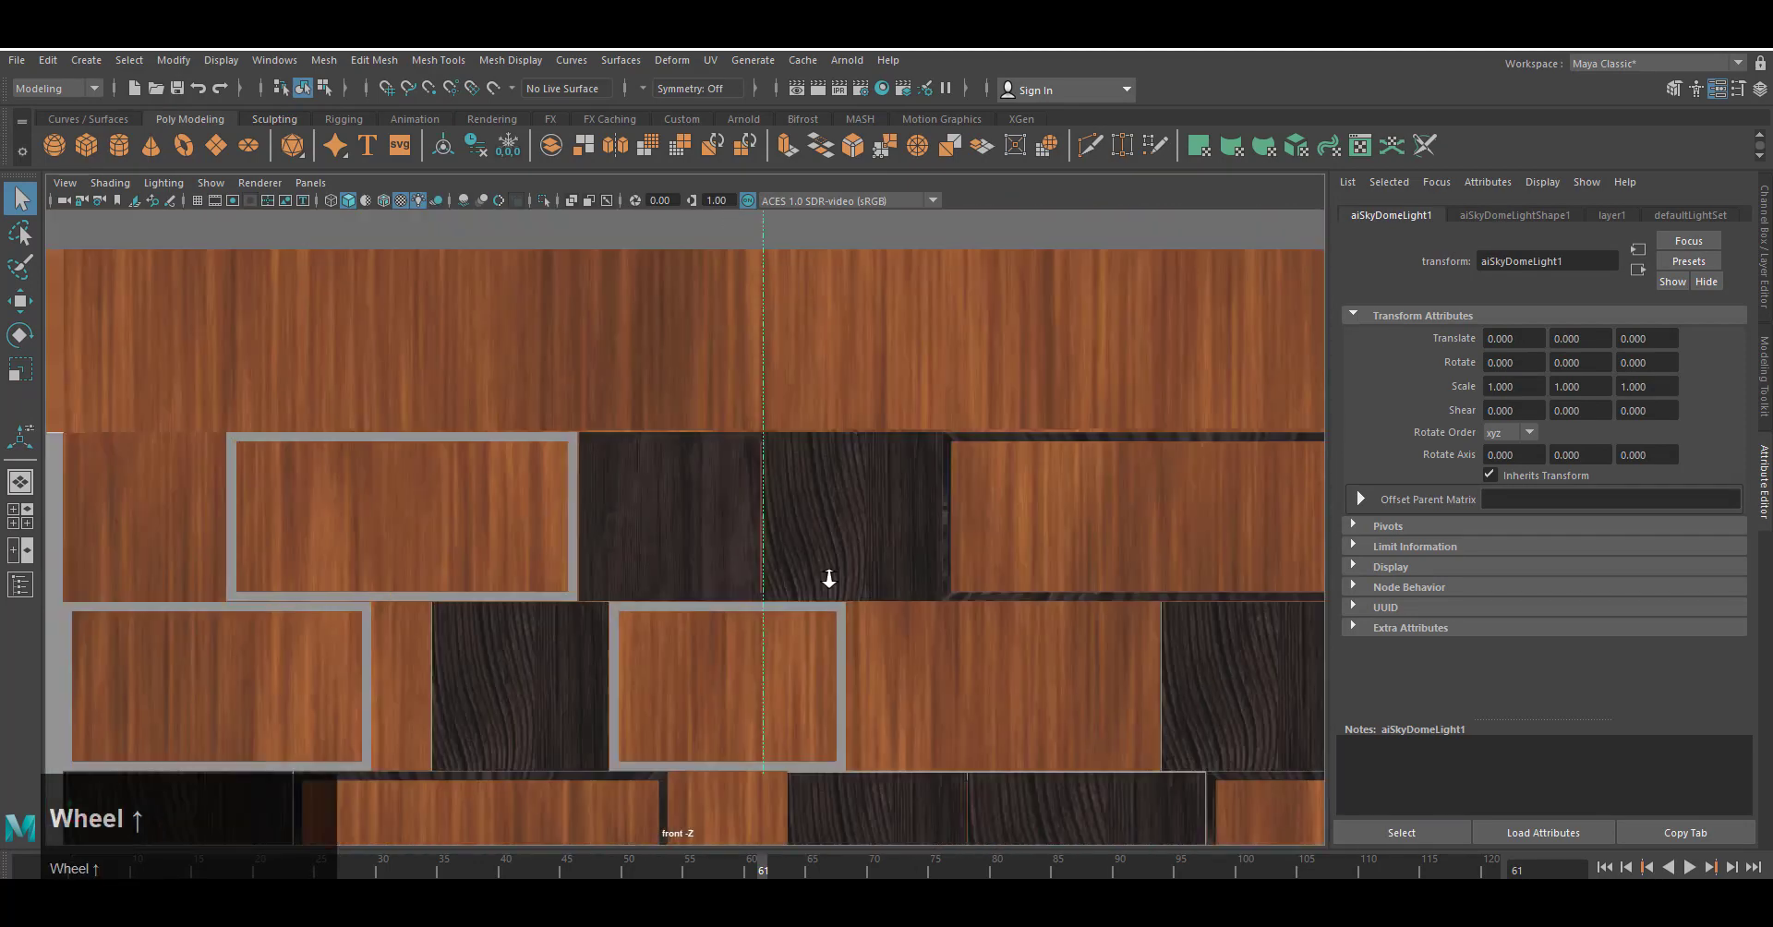
pyautogui.click(730, 434)
pyautogui.click(710, 60)
pyautogui.click(811, 242)
# Apply a planar UV projection to the inner door of the second-row pair at the end away from the blinds.
pyautogui.keyDown('alt'); pyautogui.moveTo(1123, 582); pyautogui.dragTo(1002, 403, button='middle'); pyautogui.keyUp('alt')
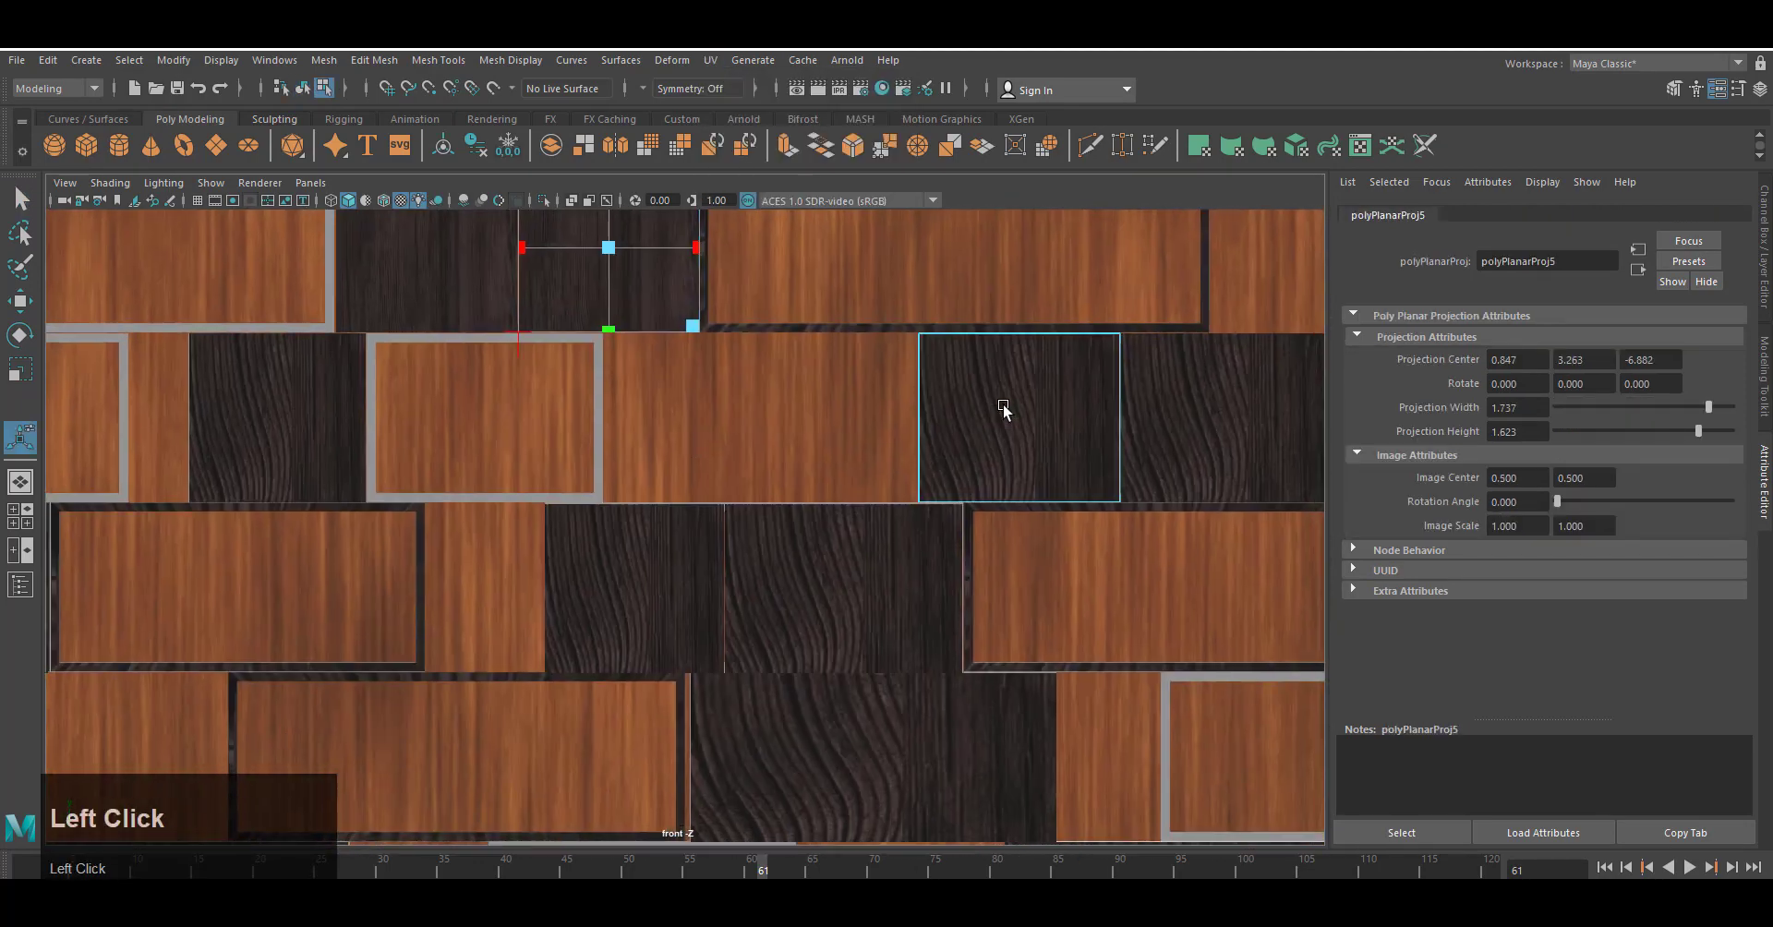
pyautogui.click(998, 462)
pyautogui.click(710, 60)
pyautogui.click(812, 241)
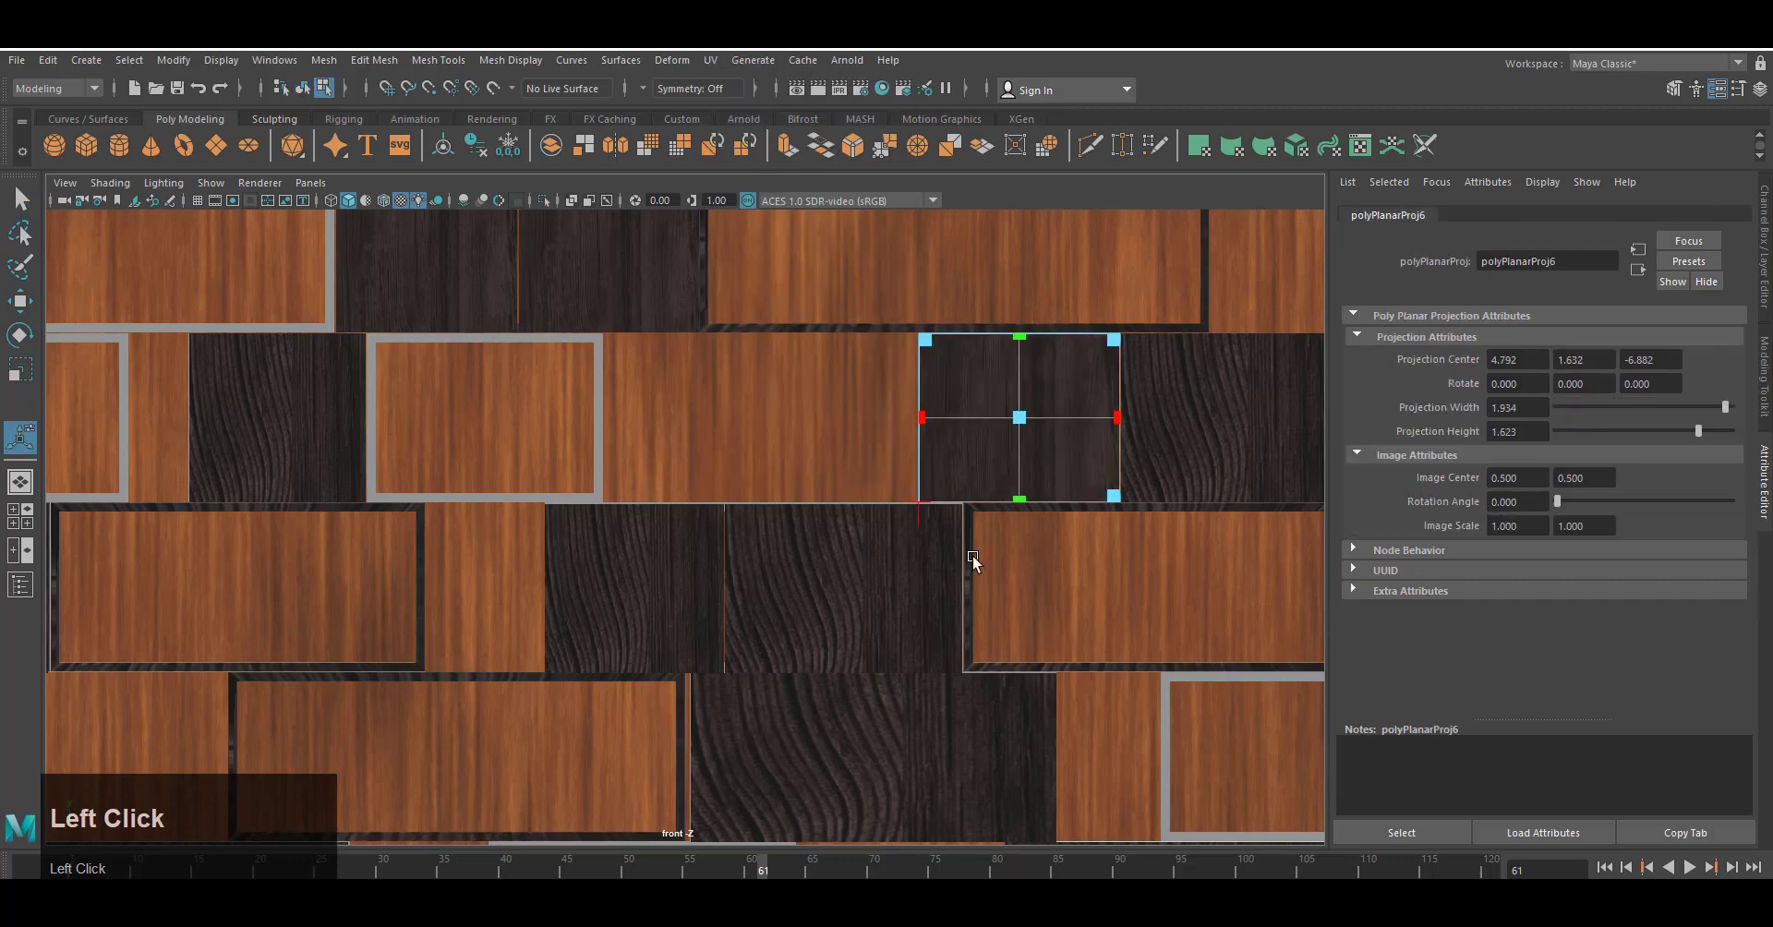
pyautogui.press('q')
# Apply a planar UV projection to the outermost second-row door and enlarge it to about 2.75 wide by 3.12 high.
pyautogui.click(1204, 424)
pyautogui.scroll(-3, 913, 445)
pyautogui.keyDown('alt'); pyautogui.moveTo(912, 445); pyautogui.dragTo(766, 434, button='middle'); pyautogui.keyUp('alt')
pyautogui.click(710, 60)
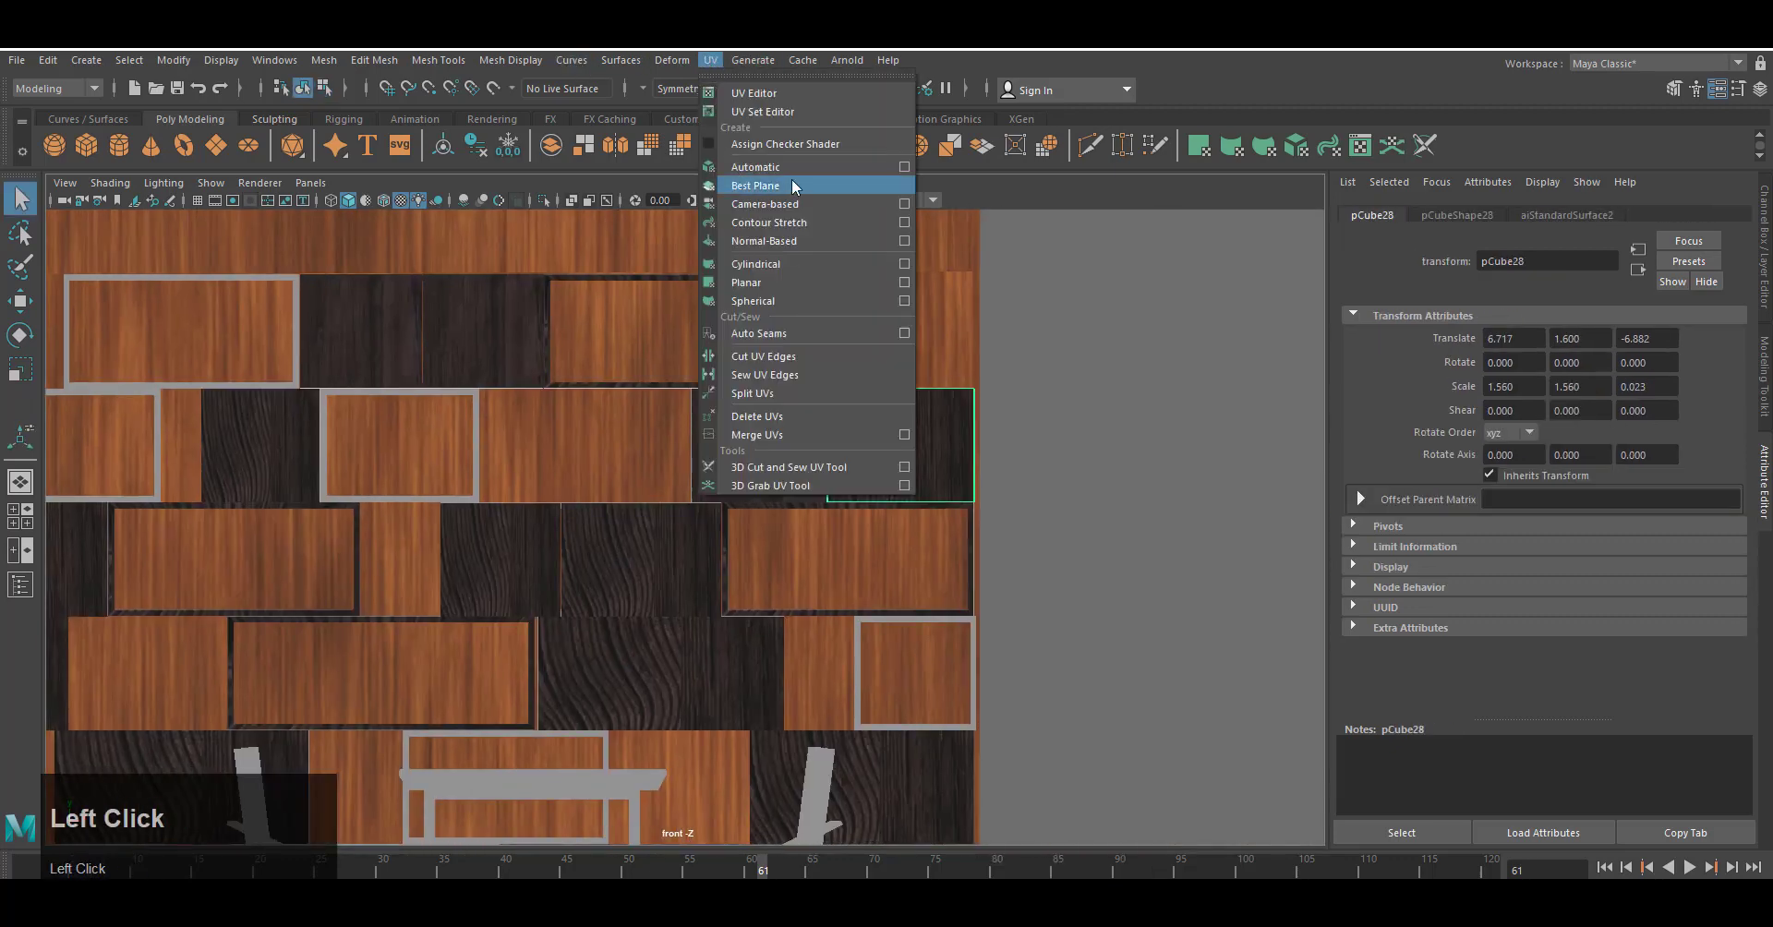
pyautogui.click(812, 242)
pyautogui.scroll(2, 988, 594)
pyautogui.scroll(1, 988, 594)
pyautogui.moveTo(1091, 474); pyautogui.dragTo(1092, 543)
pyautogui.moveTo(1261, 375); pyautogui.dragTo(1271, 373)
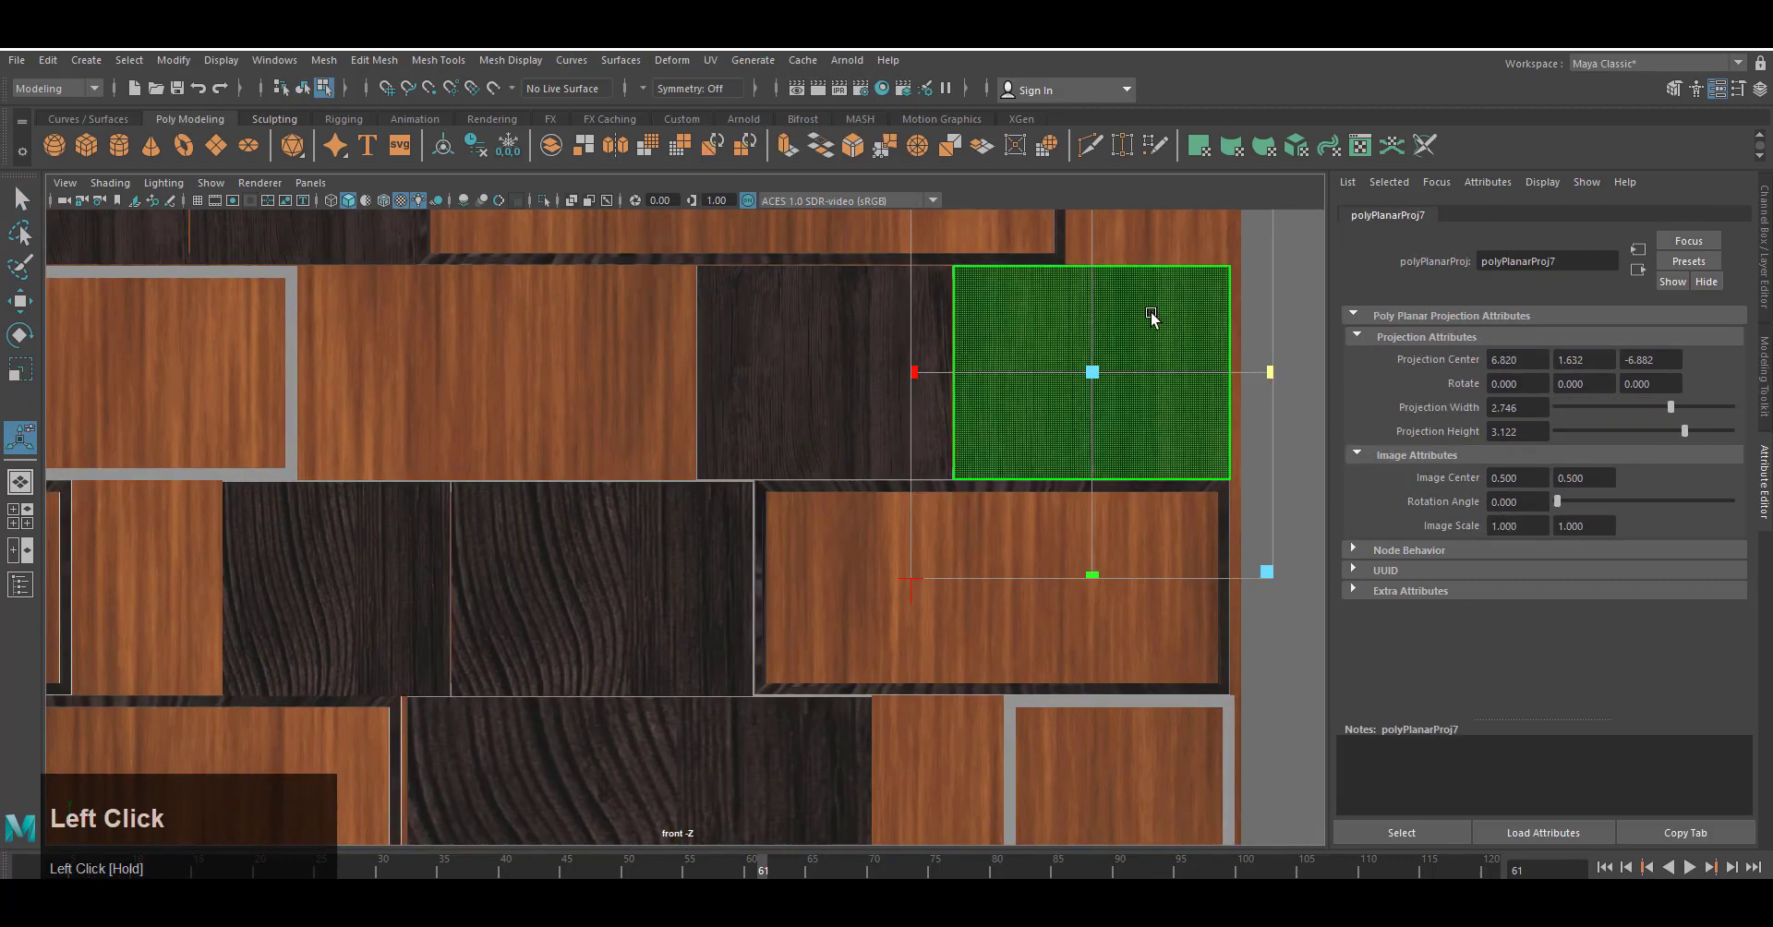
pyautogui.press('q')
# Apply a planar UV projection to the single second-row door between the open shelves and stretch it taller.
pyautogui.scroll(-3, 1016, 462)
pyautogui.keyDown('alt'); pyautogui.moveTo(887, 517); pyautogui.dragTo(1018, 469, button='middle'); pyautogui.keyUp('alt')
pyautogui.scroll(3, 517, 397)
pyautogui.keyDown('alt'); pyautogui.moveTo(489, 384); pyautogui.dragTo(722, 441, button='middle'); pyautogui.keyUp('alt')
pyautogui.click(710, 60)
pyautogui.click(811, 242)
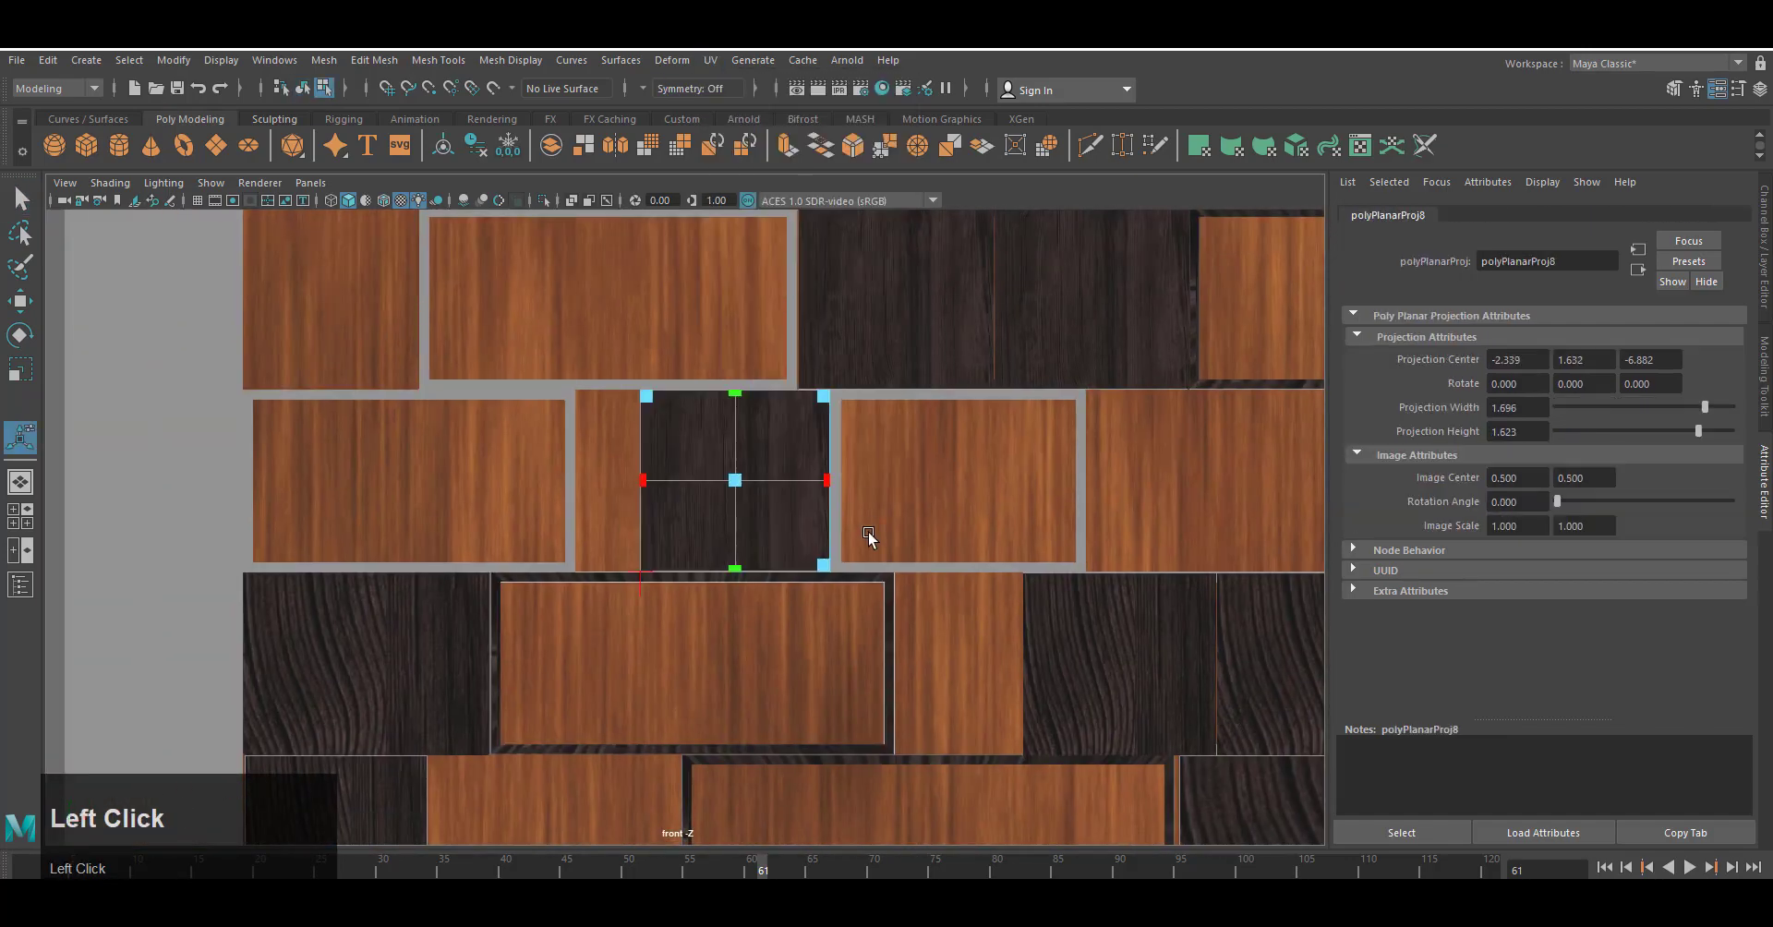
pyautogui.moveTo(735, 392); pyautogui.dragTo(736, 273)
pyautogui.moveTo(780, 458); pyautogui.dragTo(866, 429, button='right')
# Apply a planar UV projection to the third-row door at the blinds end of the wall.
pyautogui.scroll(-3, 610, 591)
pyautogui.keyDown('alt'); pyautogui.moveTo(596, 609); pyautogui.dragTo(815, 527, button='middle'); pyautogui.keyUp('alt')
pyautogui.click(462, 503)
pyautogui.scroll(3, 884, 539)
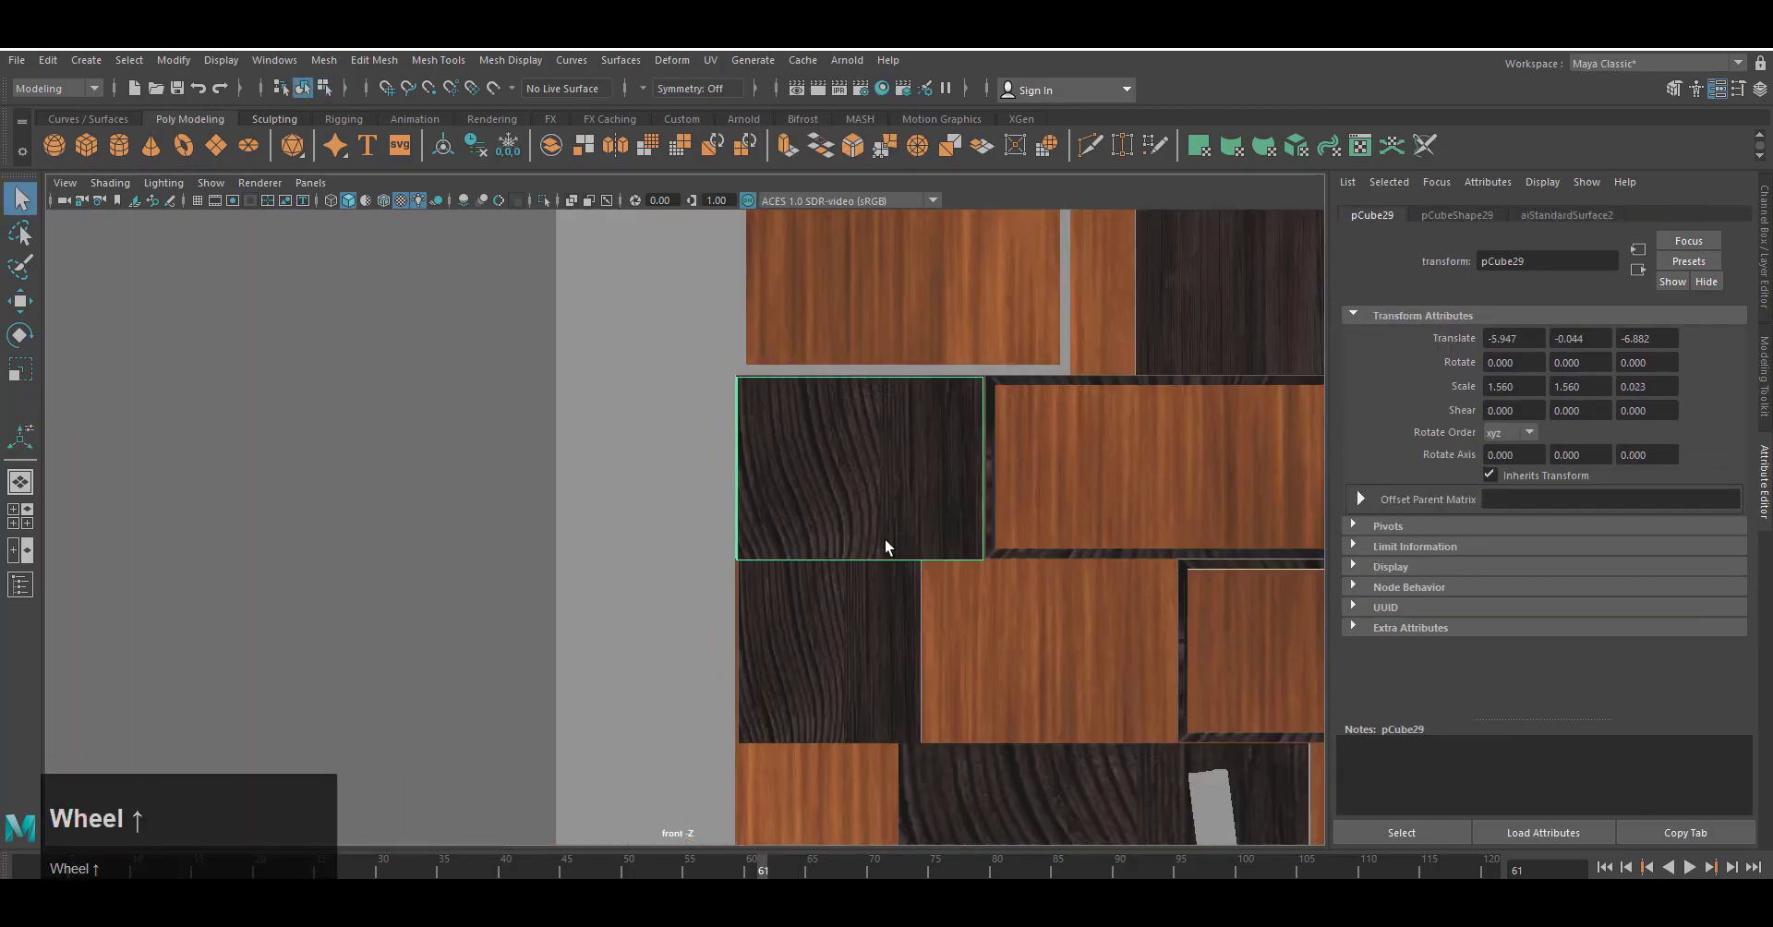
pyautogui.click(710, 60)
pyautogui.click(771, 265)
pyautogui.moveTo(926, 417); pyautogui.dragTo(967, 384, button='right')
# Apply a planar UV projection to the narrower door of the middle third-row pair.
pyautogui.keyDown('alt'); pyautogui.moveTo(1270, 583); pyautogui.dragTo(385, 617, button='middle'); pyautogui.keyUp('alt')
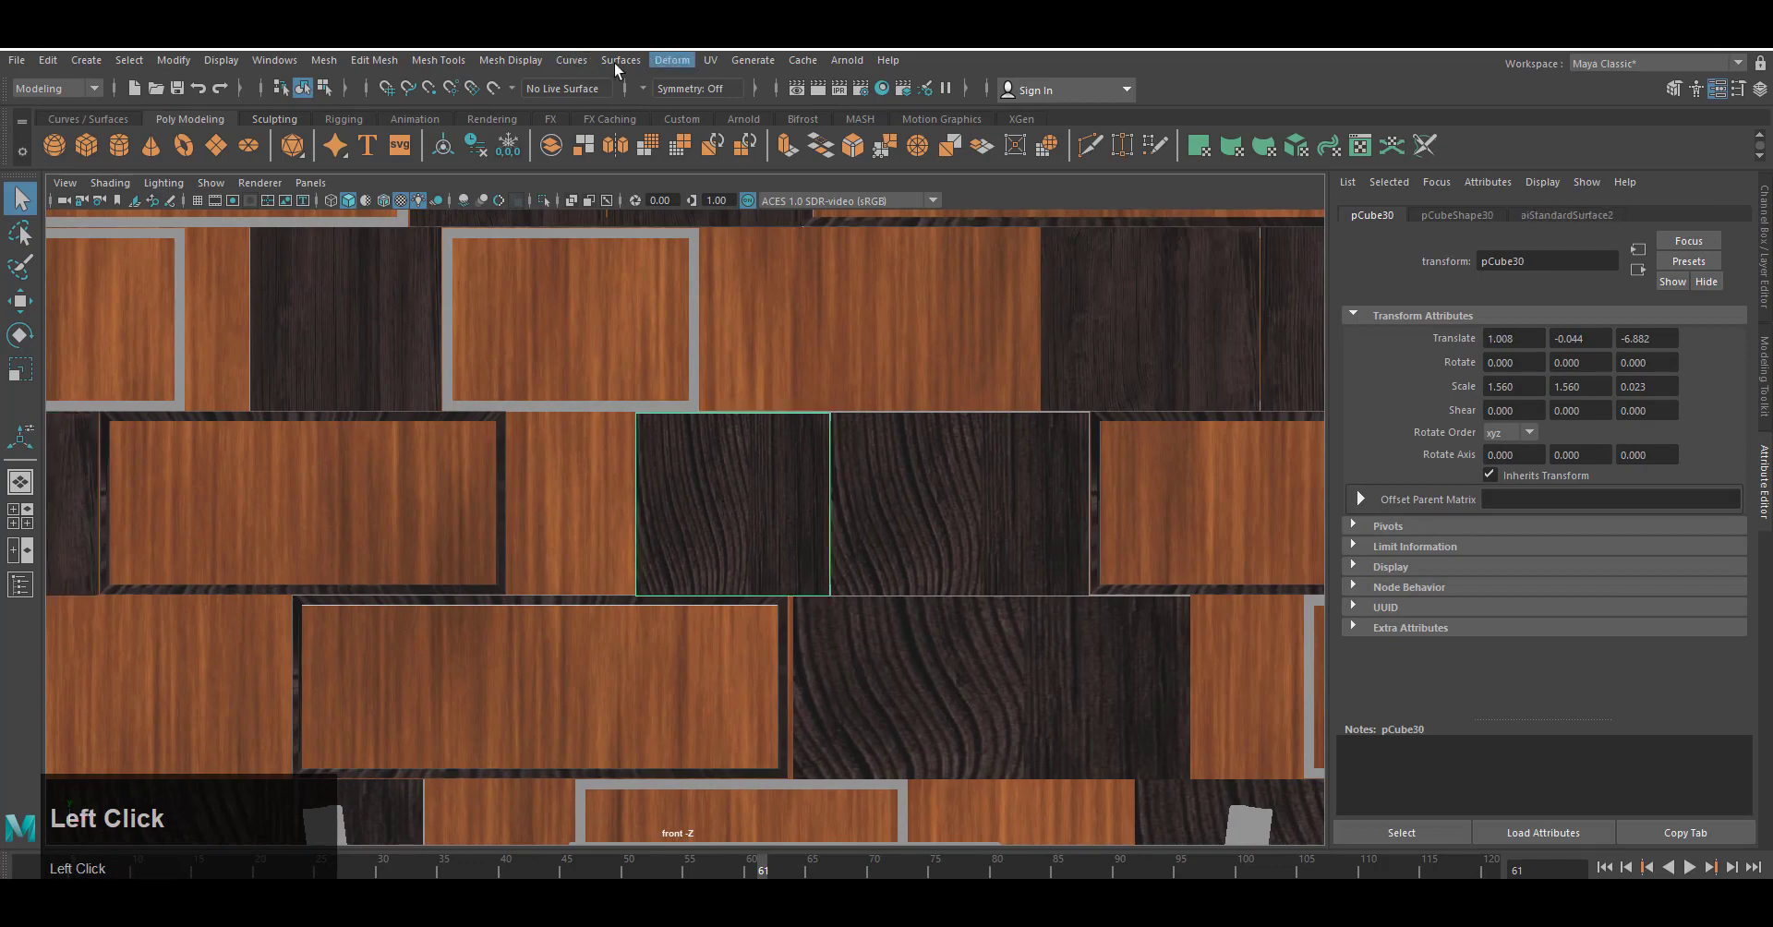
pyautogui.click(710, 60)
pyautogui.click(762, 282)
pyautogui.moveTo(739, 503); pyautogui.dragTo(771, 475, button='right')
# Apply a planar UV projection to the wider door of the middle third-row pair, then increase its width and height.
pyautogui.click(961, 503)
pyautogui.click(710, 60)
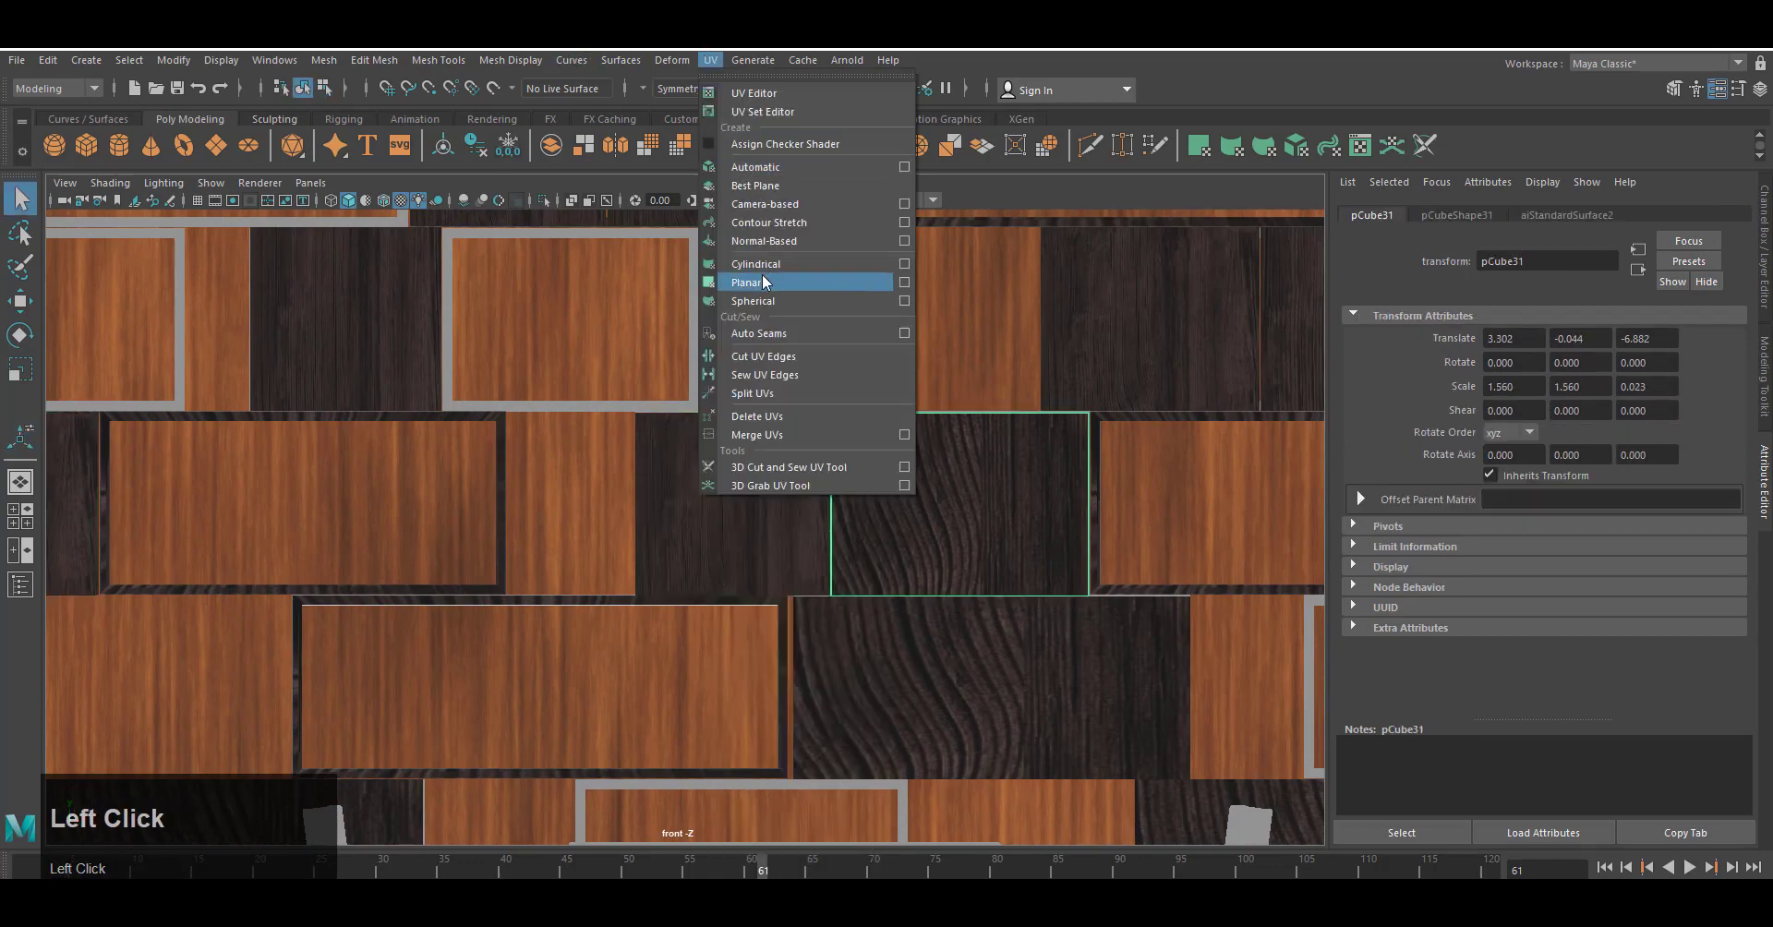
pyautogui.click(762, 281)
pyautogui.moveTo(1090, 503); pyautogui.dragTo(1159, 505)
pyautogui.moveTo(962, 368); pyautogui.dragTo(961, 359)
pyautogui.moveTo(983, 494); pyautogui.dragTo(1014, 464, button='right')
# Apply a planar UV projection to the wide fourth-row door below the middle pair.
pyautogui.keyDown('alt'); pyautogui.moveTo(1099, 628); pyautogui.dragTo(948, 448, button='middle'); pyautogui.keyUp('alt')
pyautogui.click(928, 461)
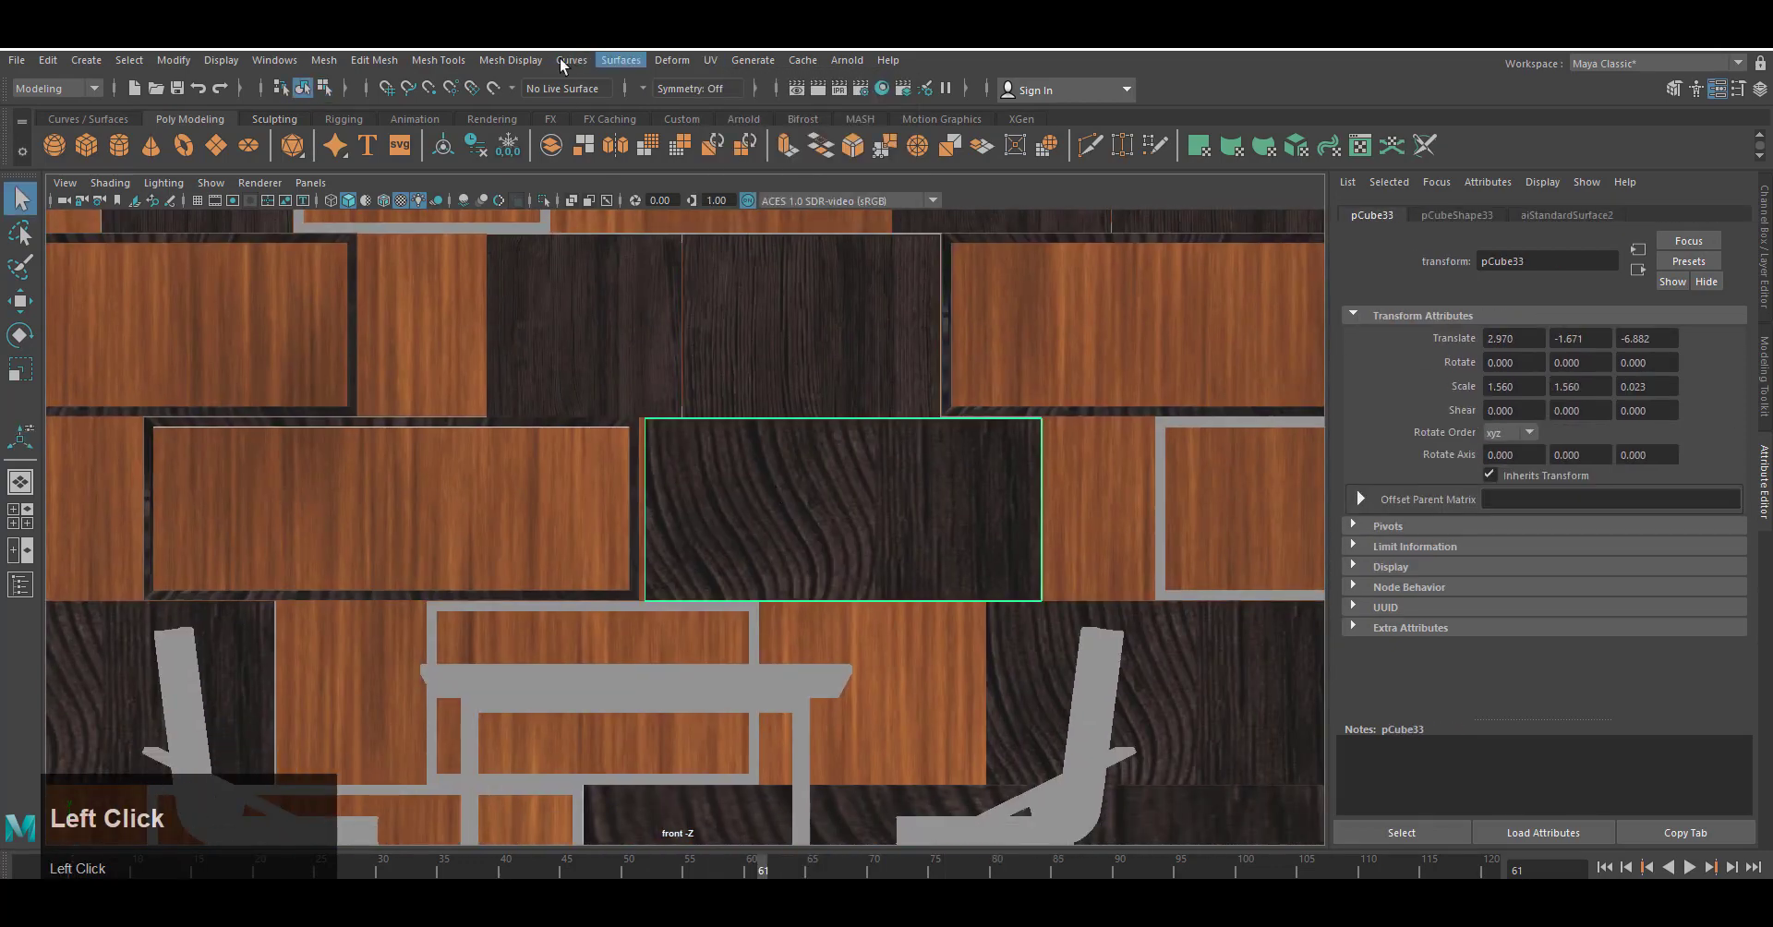
pyautogui.click(710, 60)
pyautogui.click(763, 282)
pyautogui.moveTo(978, 596); pyautogui.dragTo(1011, 568, button='right')
# Apply a planar UV projection to the fifth-row door at the end farthest from the blinds.
pyautogui.keyDown('alt'); pyautogui.moveTo(1102, 628); pyautogui.dragTo(1022, 620, button='middle'); pyautogui.keyUp('alt')
pyautogui.scroll(-3, 961, 614)
pyautogui.keyDown('alt'); pyautogui.moveTo(877, 609); pyautogui.dragTo(779, 509, button='middle'); pyautogui.keyUp('alt')
pyautogui.scroll(2, 779, 508)
pyautogui.click(779, 508)
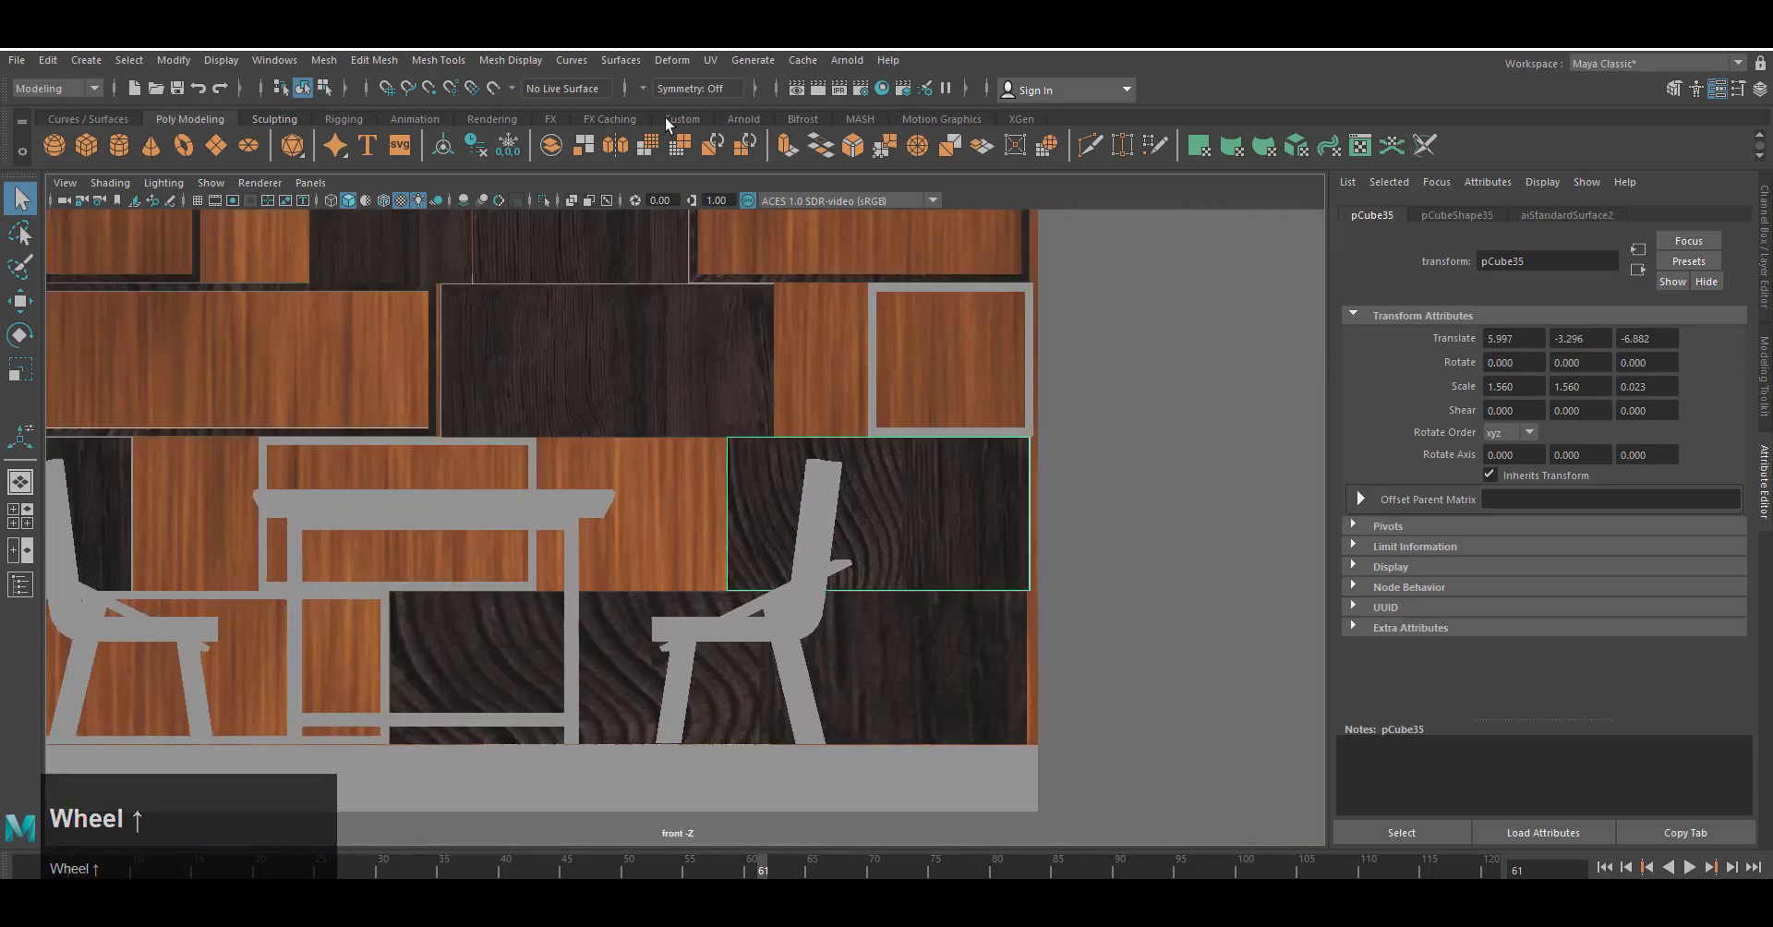
pyautogui.click(710, 60)
pyautogui.click(763, 281)
# Apply a planar UV projection to the fourth-row door at the blinds end and widen the projection.
pyautogui.keyDown('alt'); pyautogui.moveTo(64, 531); pyautogui.dragTo(873, 594, button='middle'); pyautogui.keyUp('alt')
pyautogui.click(545, 429)
pyautogui.click(710, 60)
pyautogui.click(762, 281)
pyautogui.moveTo(611, 424); pyautogui.dragTo(640, 424)
# Apply a planar UV projection to the fifth-row door nearest the blinds.
pyautogui.keyDown('alt'); pyautogui.moveTo(720, 505); pyautogui.dragTo(622, 350, button='middle'); pyautogui.keyUp('alt')
pyautogui.click(628, 393)
pyautogui.click(710, 60)
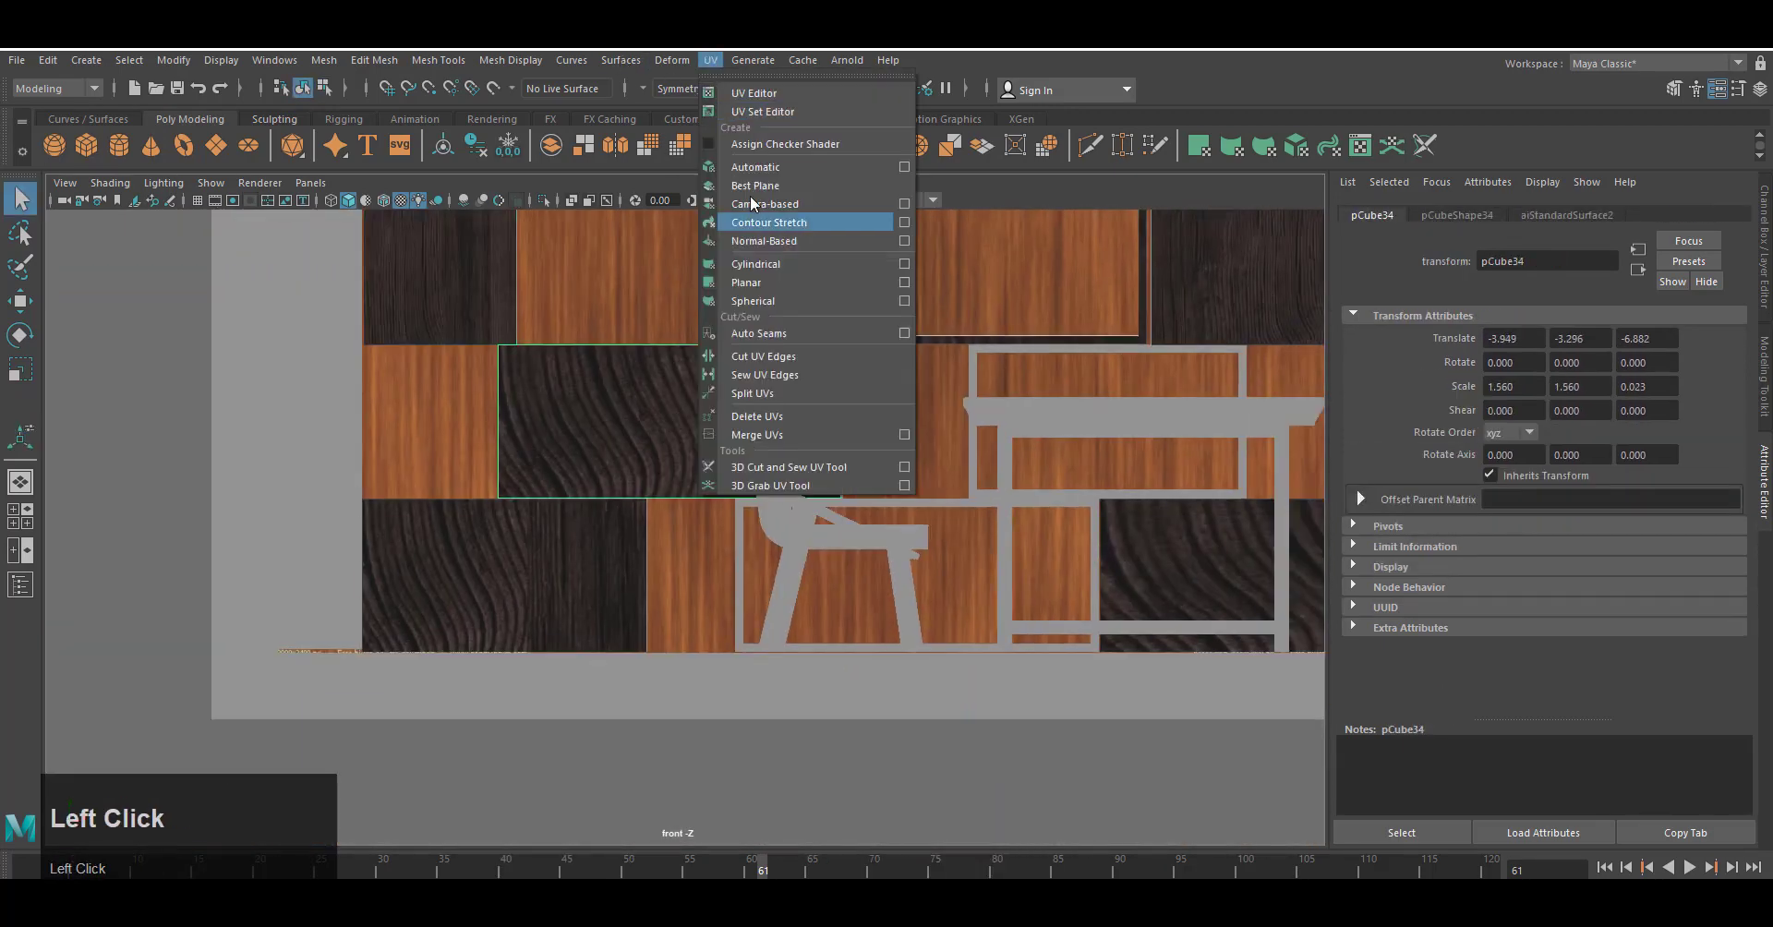
pyautogui.click(763, 281)
pyautogui.moveTo(591, 462); pyautogui.dragTo(620, 434, button='right')
pyautogui.click(558, 591)
pyautogui.click(763, 282)
pyautogui.moveTo(480, 581); pyautogui.dragTo(507, 553, button='right')
pyautogui.hotkey('ctrl', 'z')
pyautogui.hotkey('ctrl', 'z')
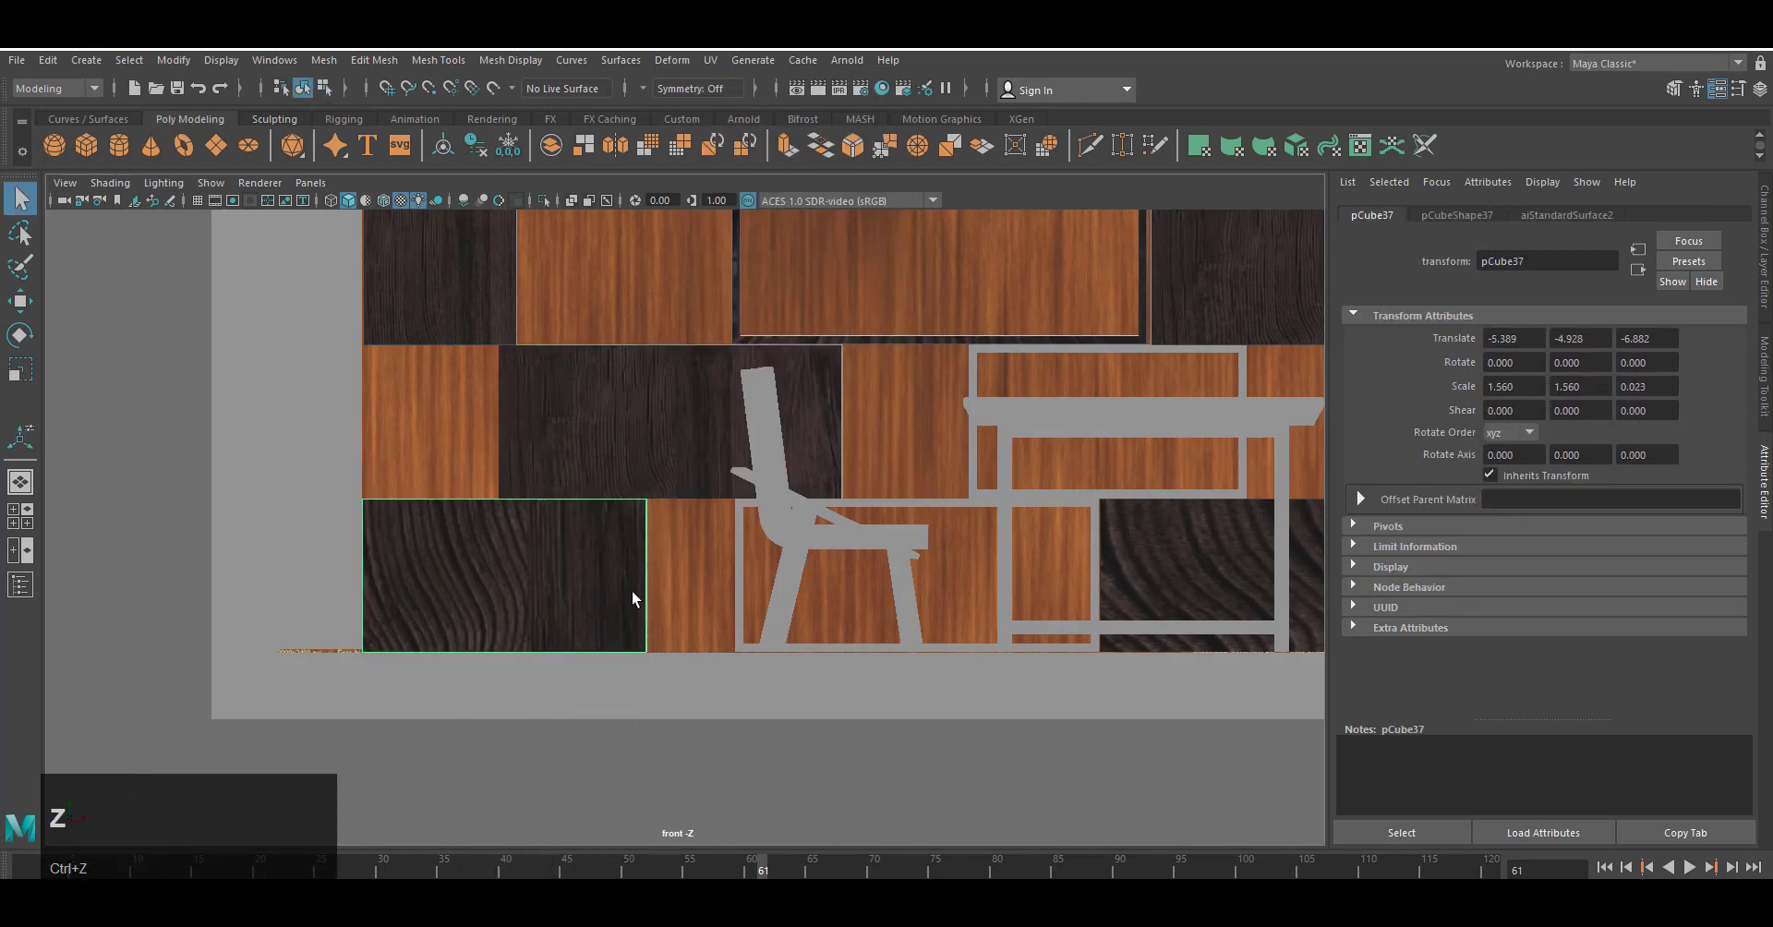
# Apply a planar UV projection to the bottom-row door at the blinds end and enlarge the projection's height and width.
pyautogui.click(710, 60)
pyautogui.click(762, 281)
pyautogui.moveTo(504, 501); pyautogui.dragTo(504, 368)
pyautogui.moveTo(644, 575); pyautogui.dragTo(697, 576)
pyautogui.moveTo(601, 493); pyautogui.dragTo(646, 506, button='right')
# Apply a planar UV projection to the wide bottom-row door behind the table and adjust the projection's width.
pyautogui.keyDown('alt'); pyautogui.moveTo(1315, 605); pyautogui.dragTo(619, 613, button='middle'); pyautogui.keyUp('alt')
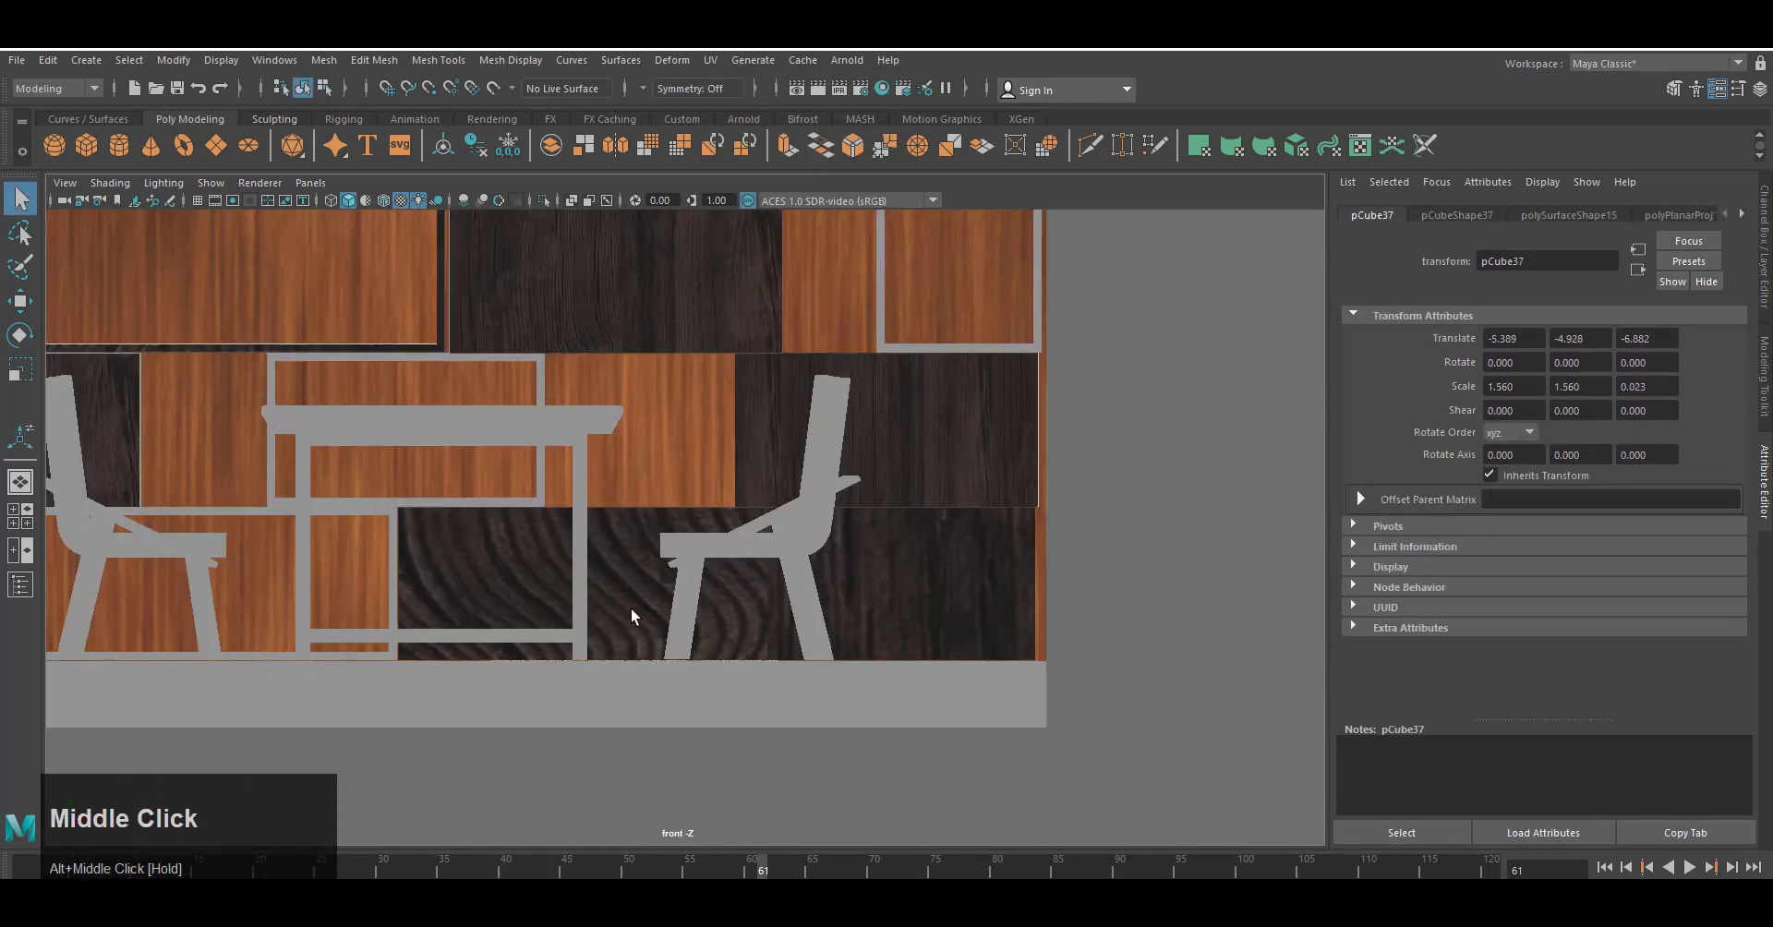
pyautogui.click(635, 614)
pyautogui.click(710, 60)
pyautogui.click(762, 282)
pyautogui.moveTo(1032, 584); pyautogui.dragTo(851, 591)
pyautogui.moveTo(936, 543); pyautogui.dragTo(992, 469, button='right')
# Switch to the perspective view and assign the dark wood material aiStandardSurface2 to the untextured third-row shelf box.
pyautogui.scroll(-5, 831, 487)
pyautogui.press('space')
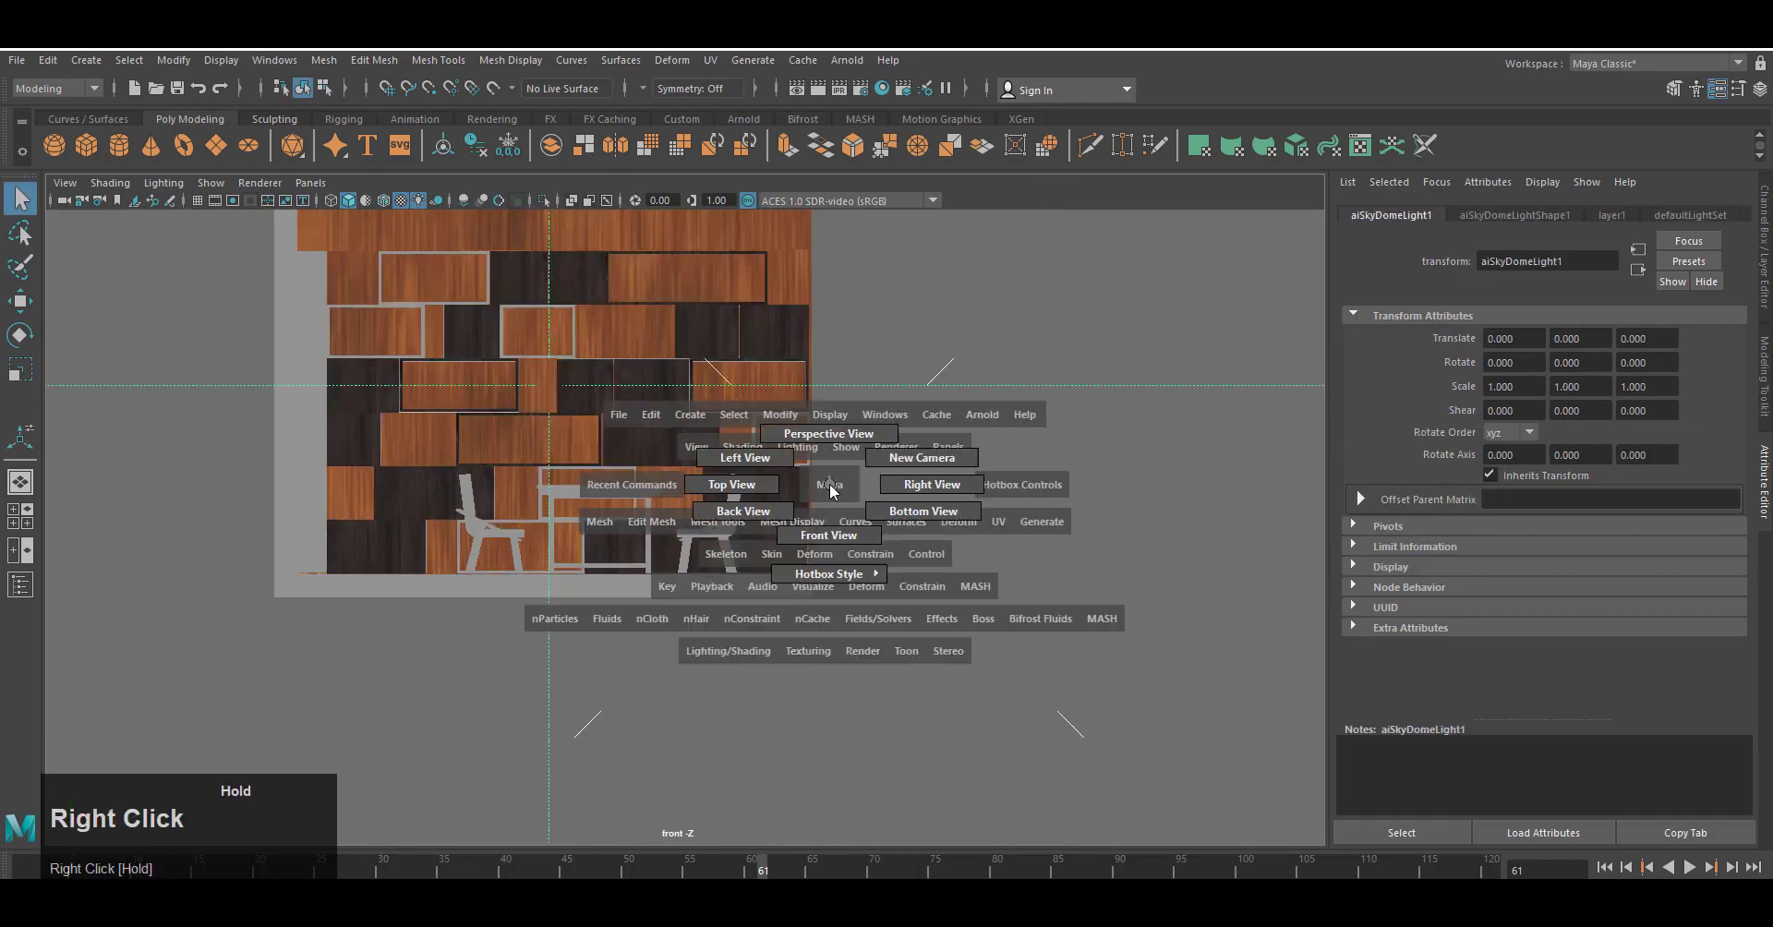
pyautogui.moveTo(833, 487); pyautogui.dragTo(831, 435, button='right')
pyautogui.click(988, 335)
pyautogui.click(987, 312)
pyautogui.moveTo(988, 312); pyautogui.dragTo(1010, 806, button='right')
pyautogui.keyDown('alt'); pyautogui.moveTo(1086, 488); pyautogui.dragTo(1033, 517, button='middle'); pyautogui.keyUp('alt')
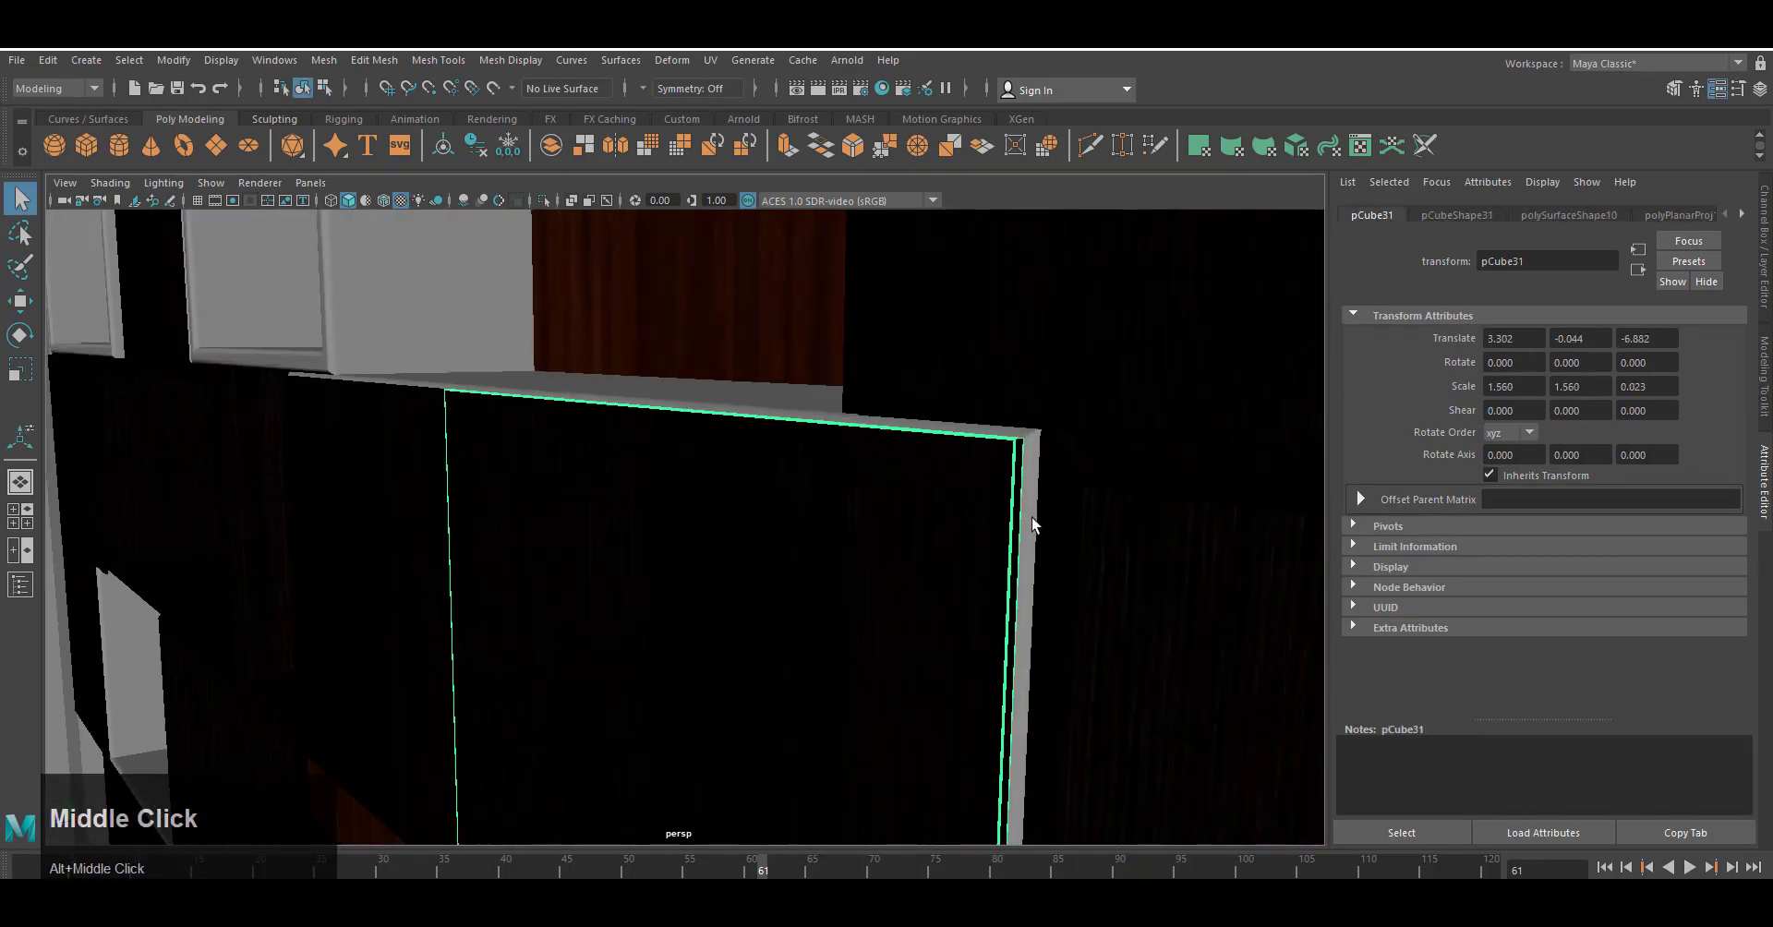
pyautogui.moveTo(1028, 513); pyautogui.dragTo(1017, 556, button='right')
# Assign the dark wood material to the untextured fifth-row box beside the frame and the bottom-row box at the blinds end.
pyautogui.scroll(-3, 626, 425)
pyautogui.keyDown('alt'); pyautogui.moveTo(626, 425); pyautogui.dragTo(574, 609, button='middle'); pyautogui.keyUp('alt')
pyautogui.scroll(3, 573, 609)
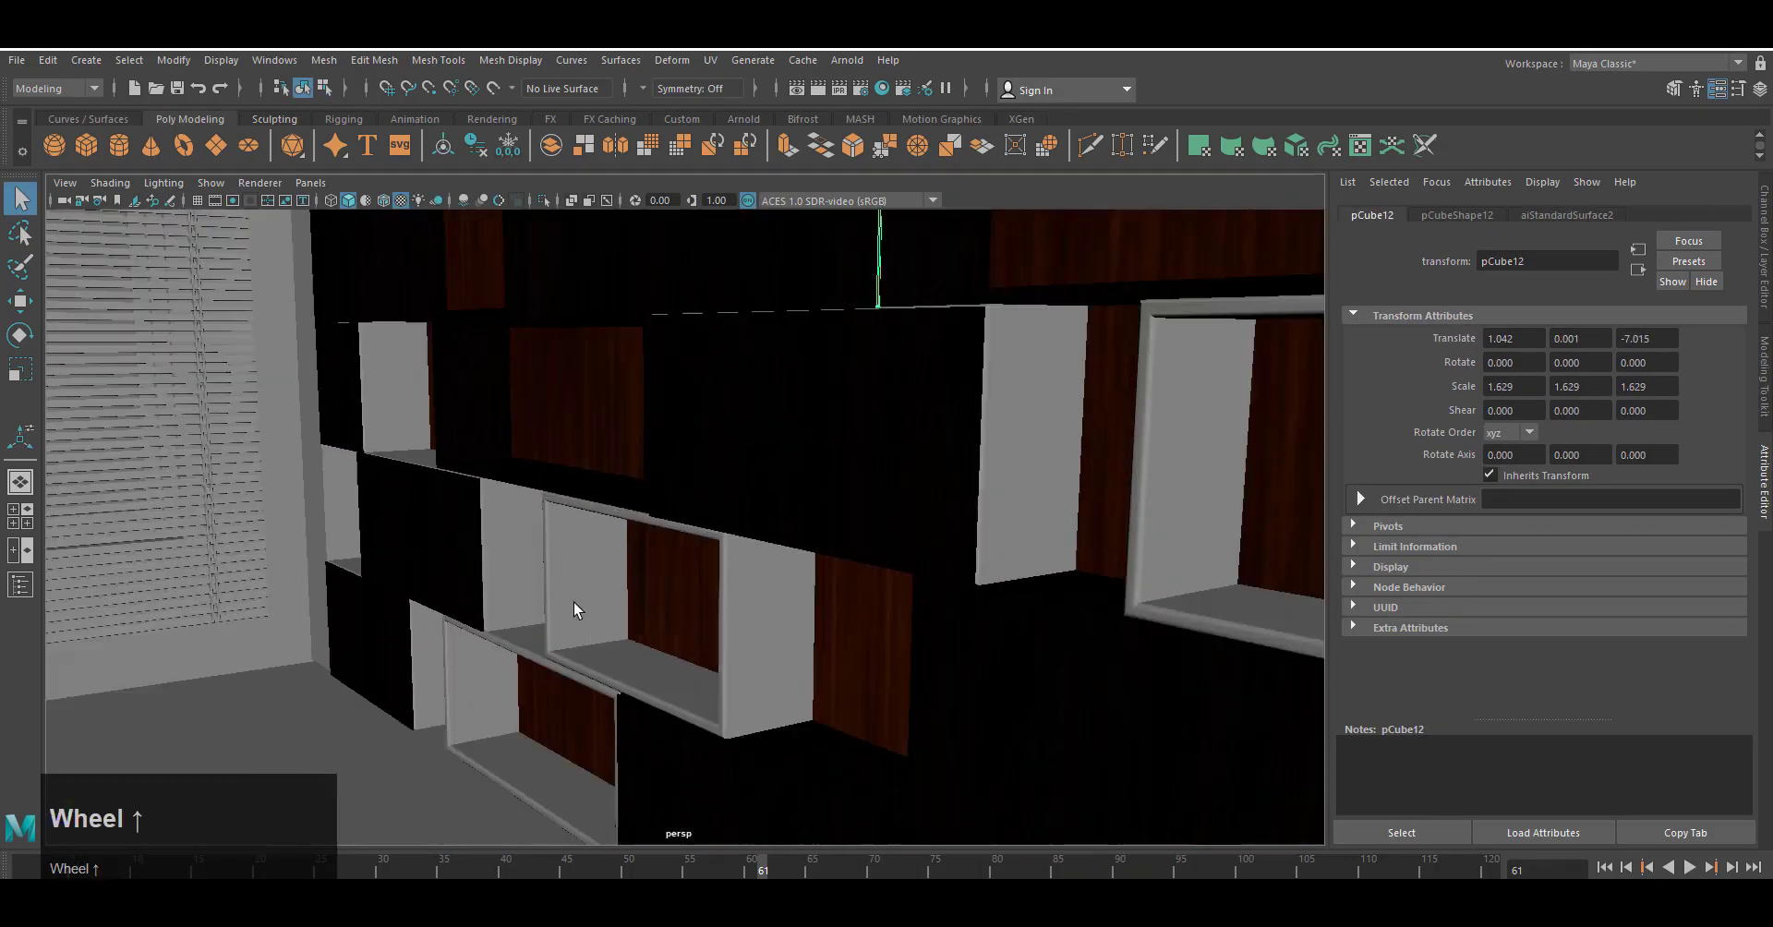
pyautogui.click(738, 517)
pyautogui.moveTo(799, 479); pyautogui.dragTo(864, 868, button='right')
pyautogui.keyDown('alt'); pyautogui.moveTo(772, 699); pyautogui.dragTo(900, 657, button='middle'); pyautogui.keyUp('alt')
pyautogui.click(720, 610)
pyautogui.moveTo(778, 493); pyautogui.dragTo(803, 872, button='right')
pyautogui.scroll(-3, 796, 719)
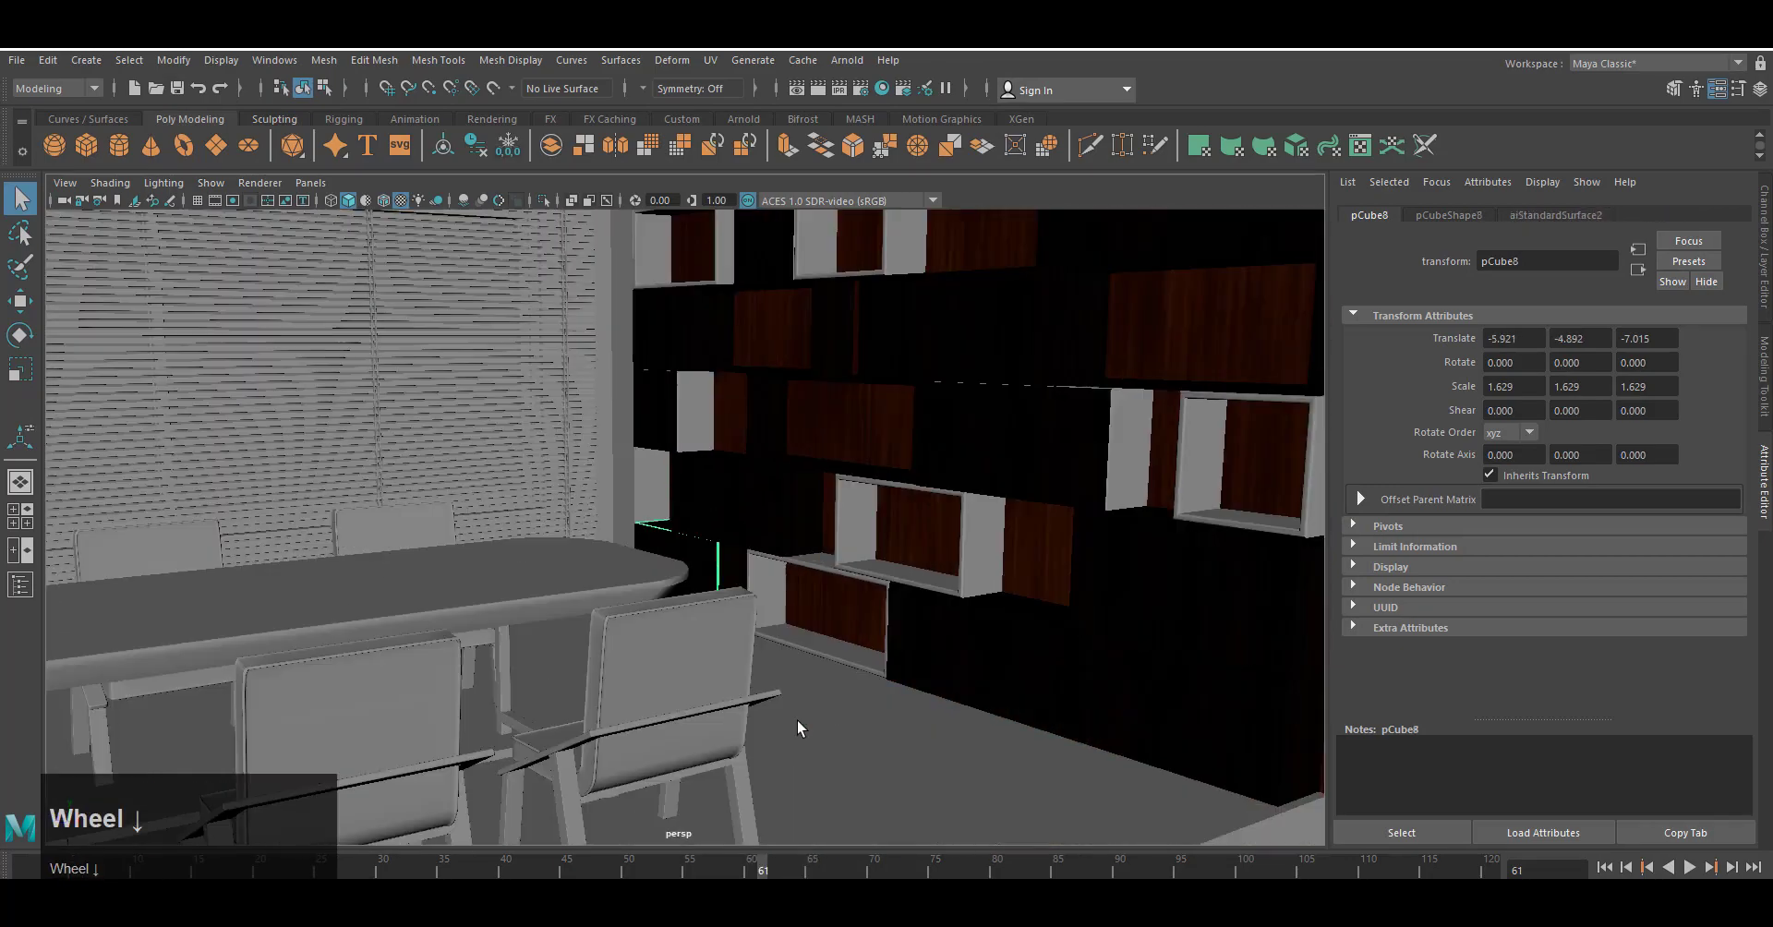
# Assign the dark wood material to the untextured fourth-row shelf boxes at the blinds end and the far end.
pyautogui.scroll(4, 796, 719)
pyautogui.keyDown('alt'); pyautogui.moveTo(796, 718); pyautogui.dragTo(800, 697, button='middle'); pyautogui.keyUp('alt')
pyautogui.click(754, 596)
pyautogui.moveTo(753, 596); pyautogui.dragTo(873, 815, button='right')
pyautogui.scroll(-3, 871, 689)
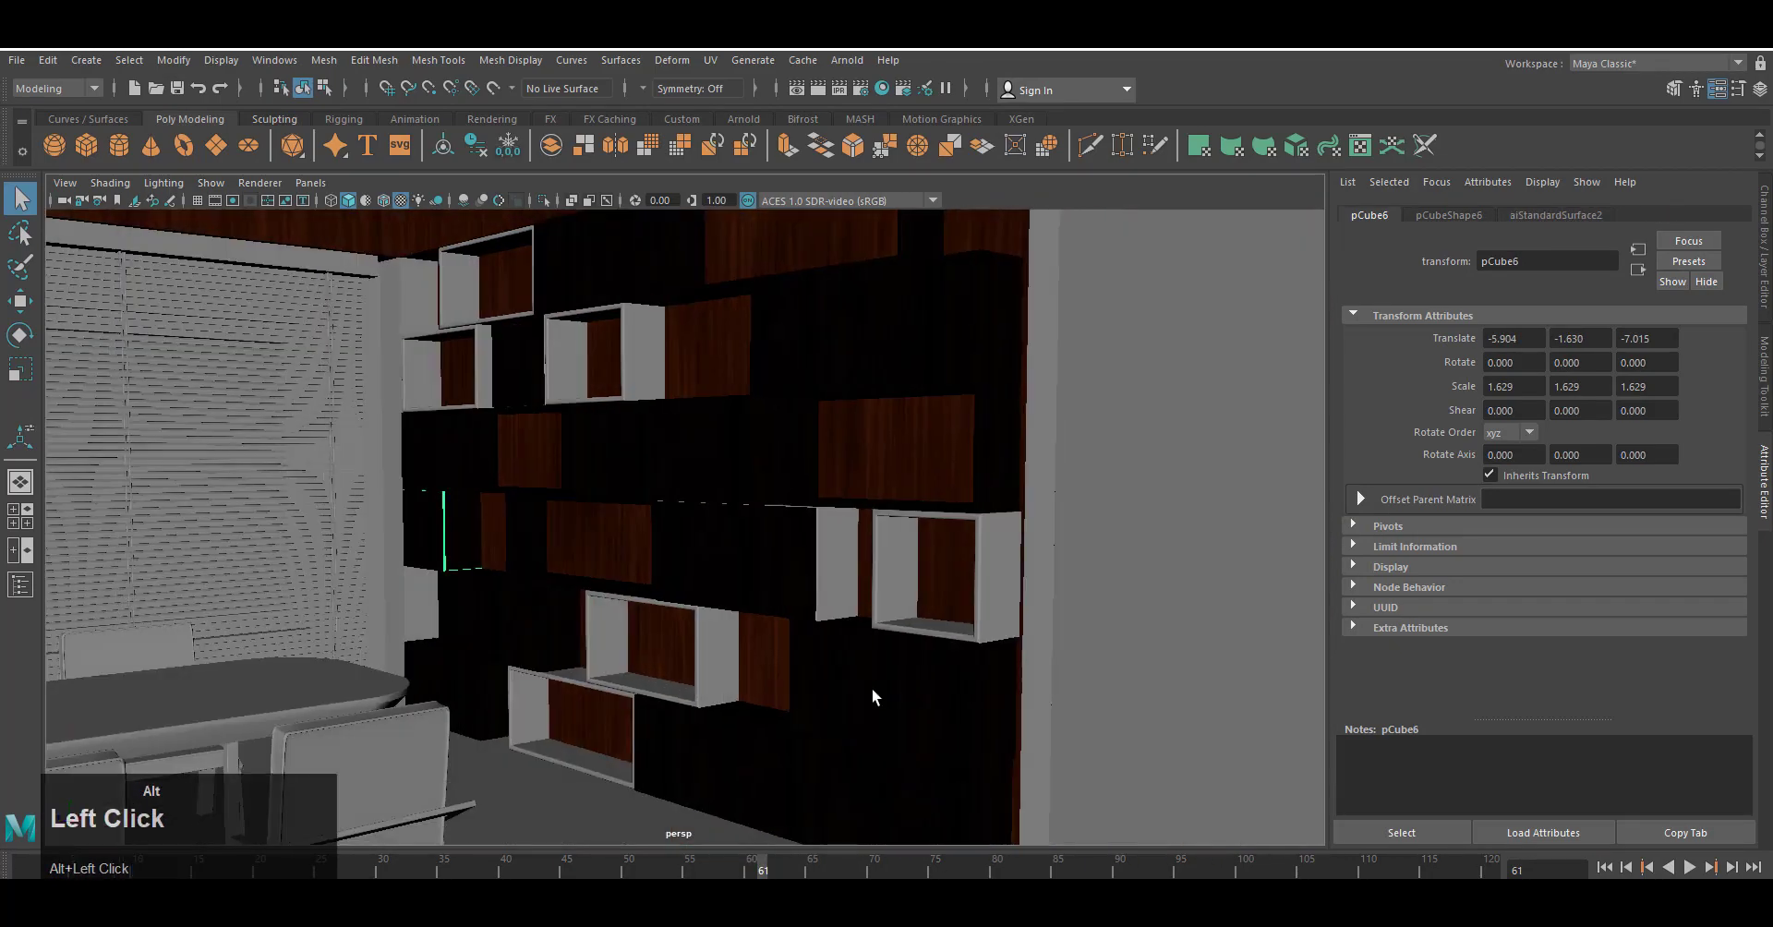
pyautogui.scroll(3, 960, 495)
pyautogui.moveTo(961, 495); pyautogui.dragTo(960, 495, button='right')
pyautogui.scroll(-3, 900, 700)
# Render the shelf wall in Arnold to check the dark wood boxes.
pyautogui.click(901, 700)
pyautogui.click(847, 60)
pyautogui.click(863, 92)
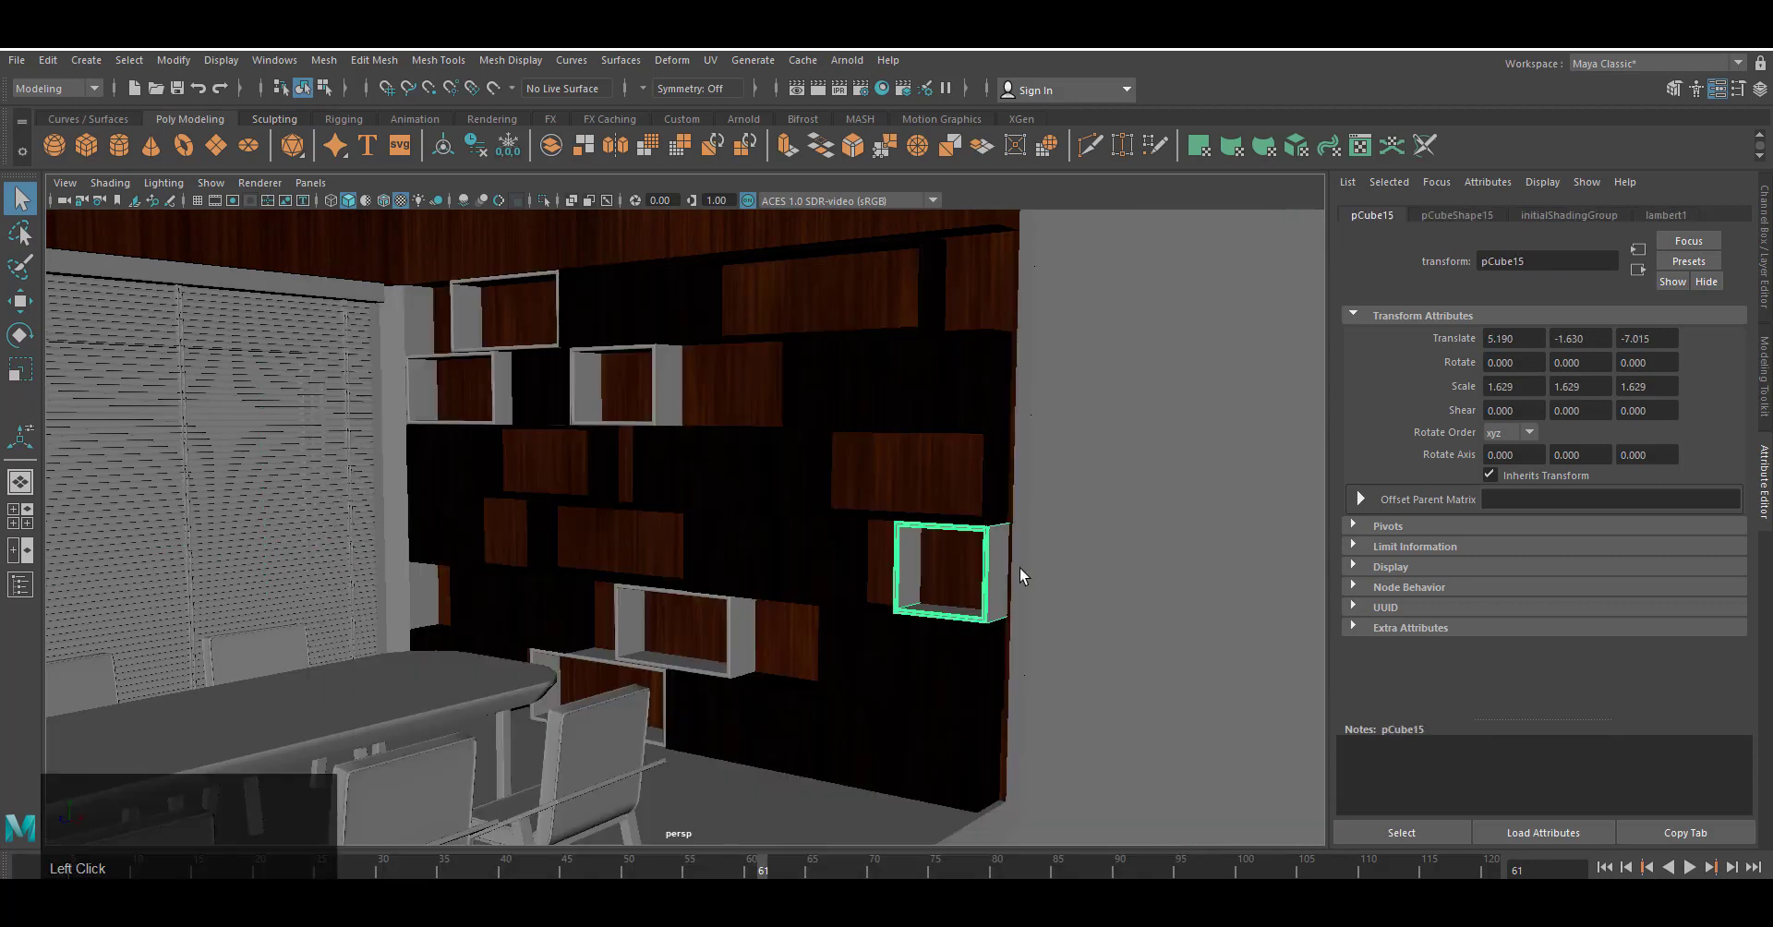
# Give the fourth-row frame a new aiStandardSurface with specular roughness 0.458 and base color image "wood-texture - Copy - Copy - Copy - Copy.jpg".
pyautogui.rightClick(988, 493)
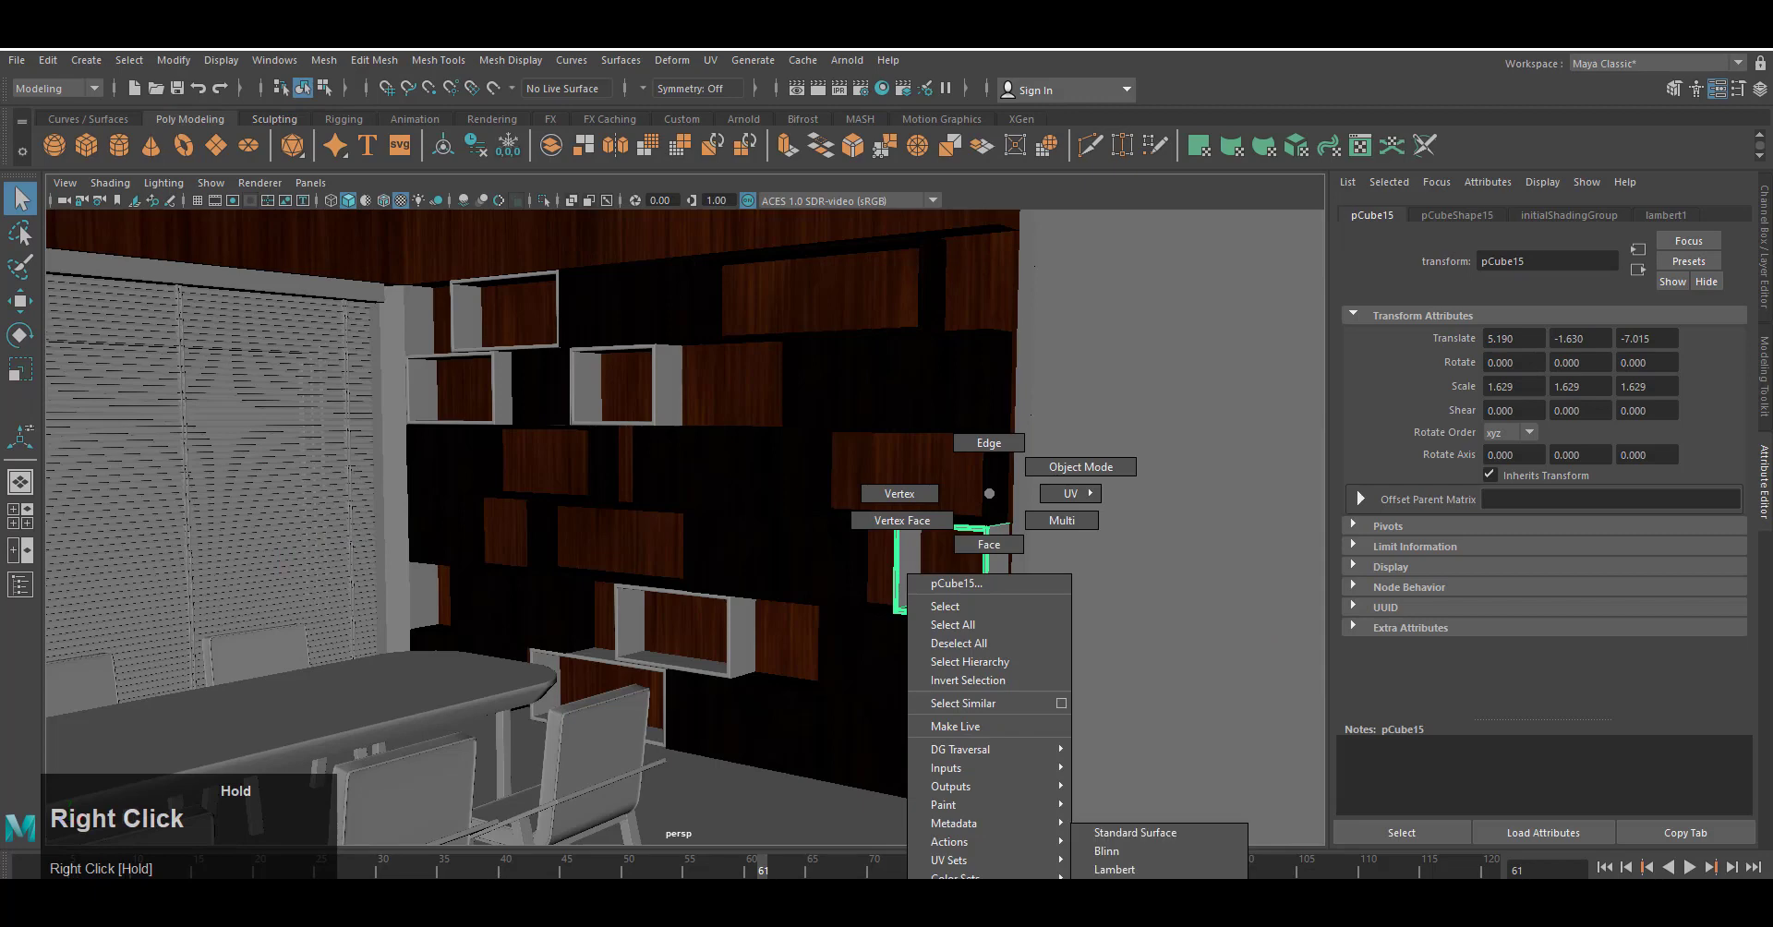
pyautogui.click(774, 803)
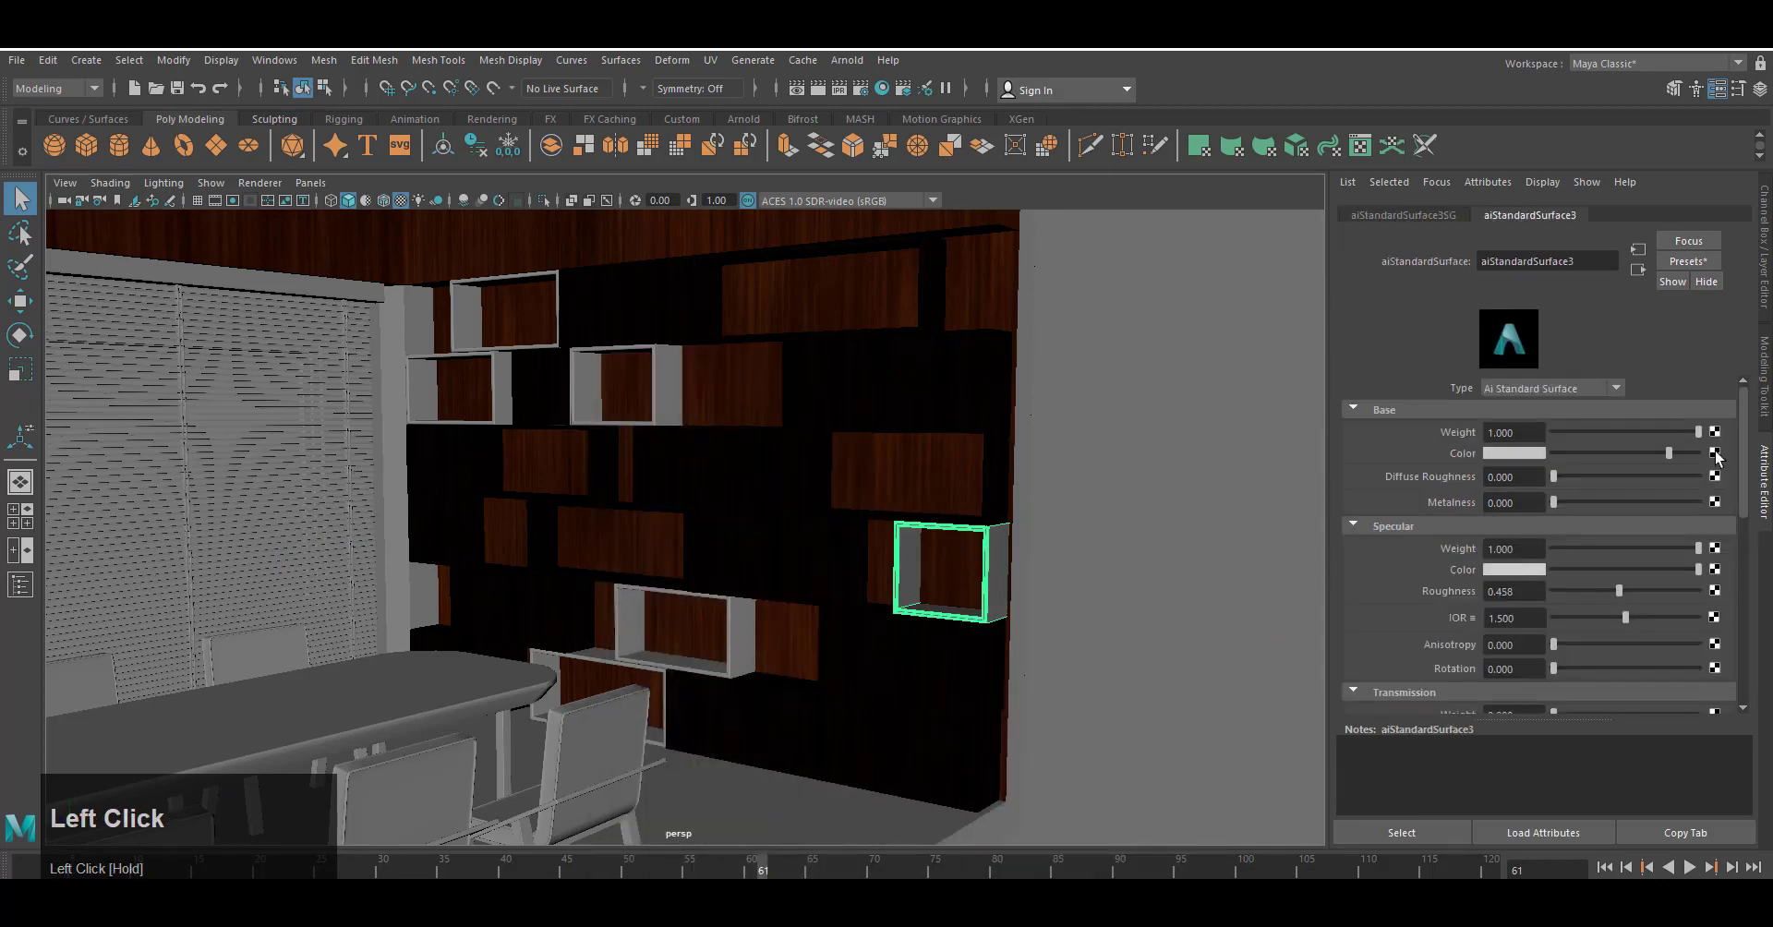
pyautogui.click(1715, 453)
pyautogui.click(772, 550)
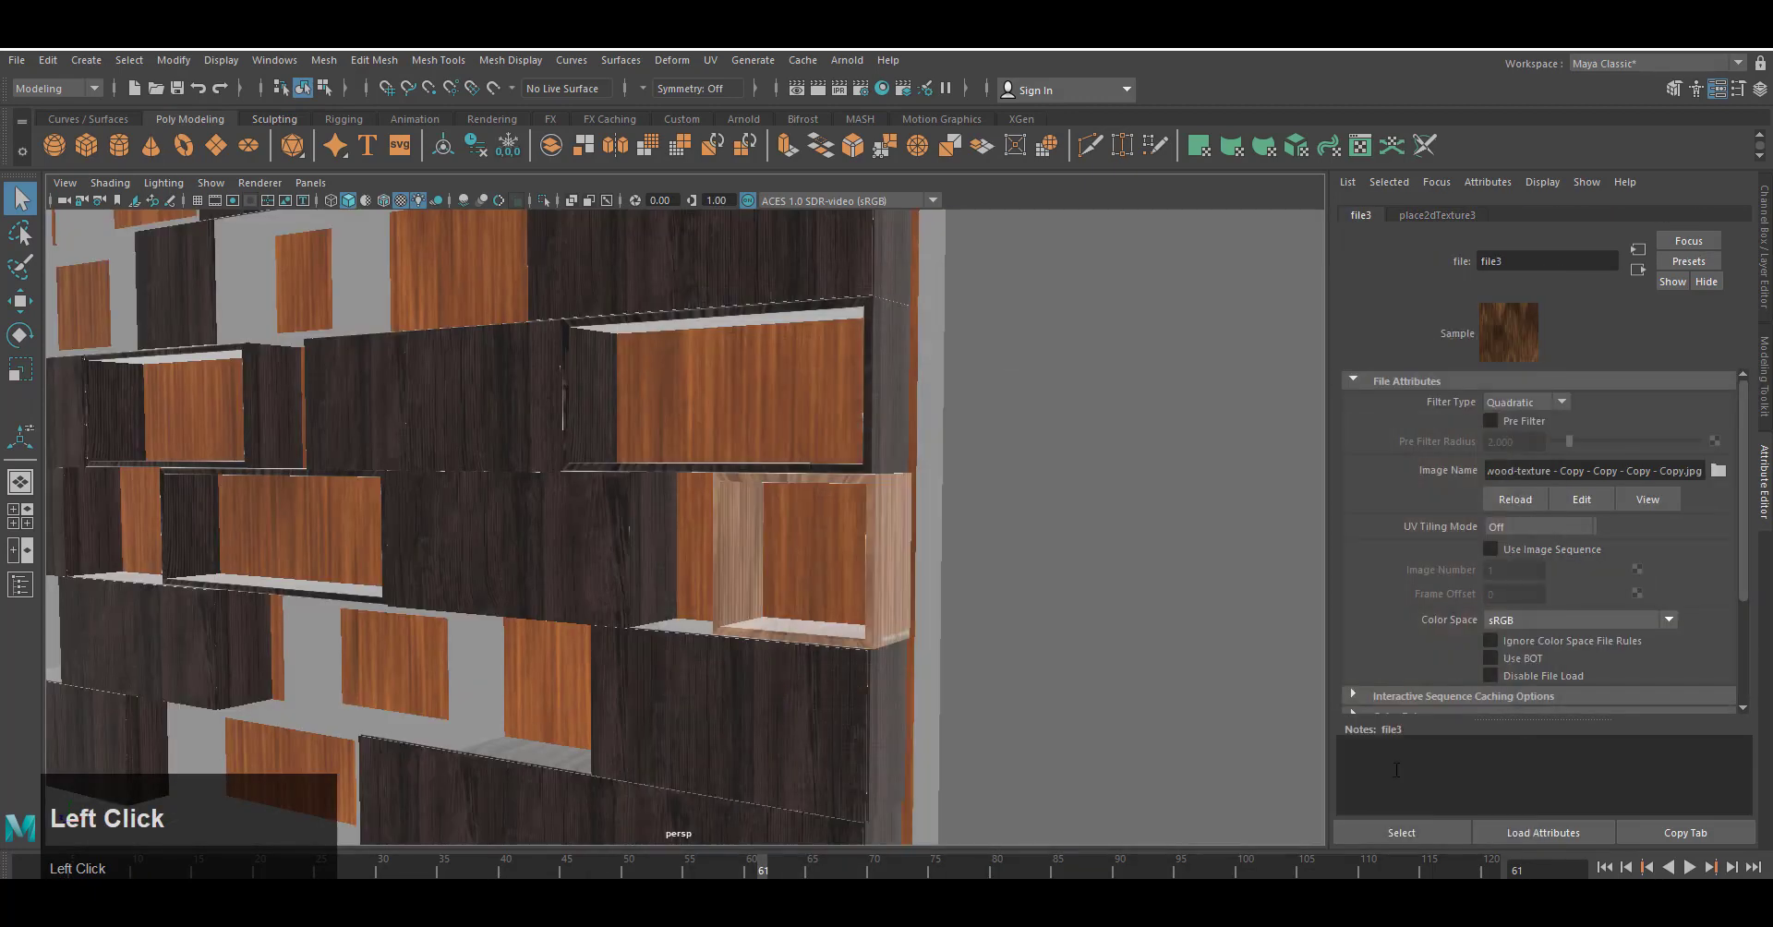
# Render the close-up of the shelf wall in Arnold to check the new frame material, then close the render.
pyautogui.click(846, 60)
pyautogui.click(868, 76)
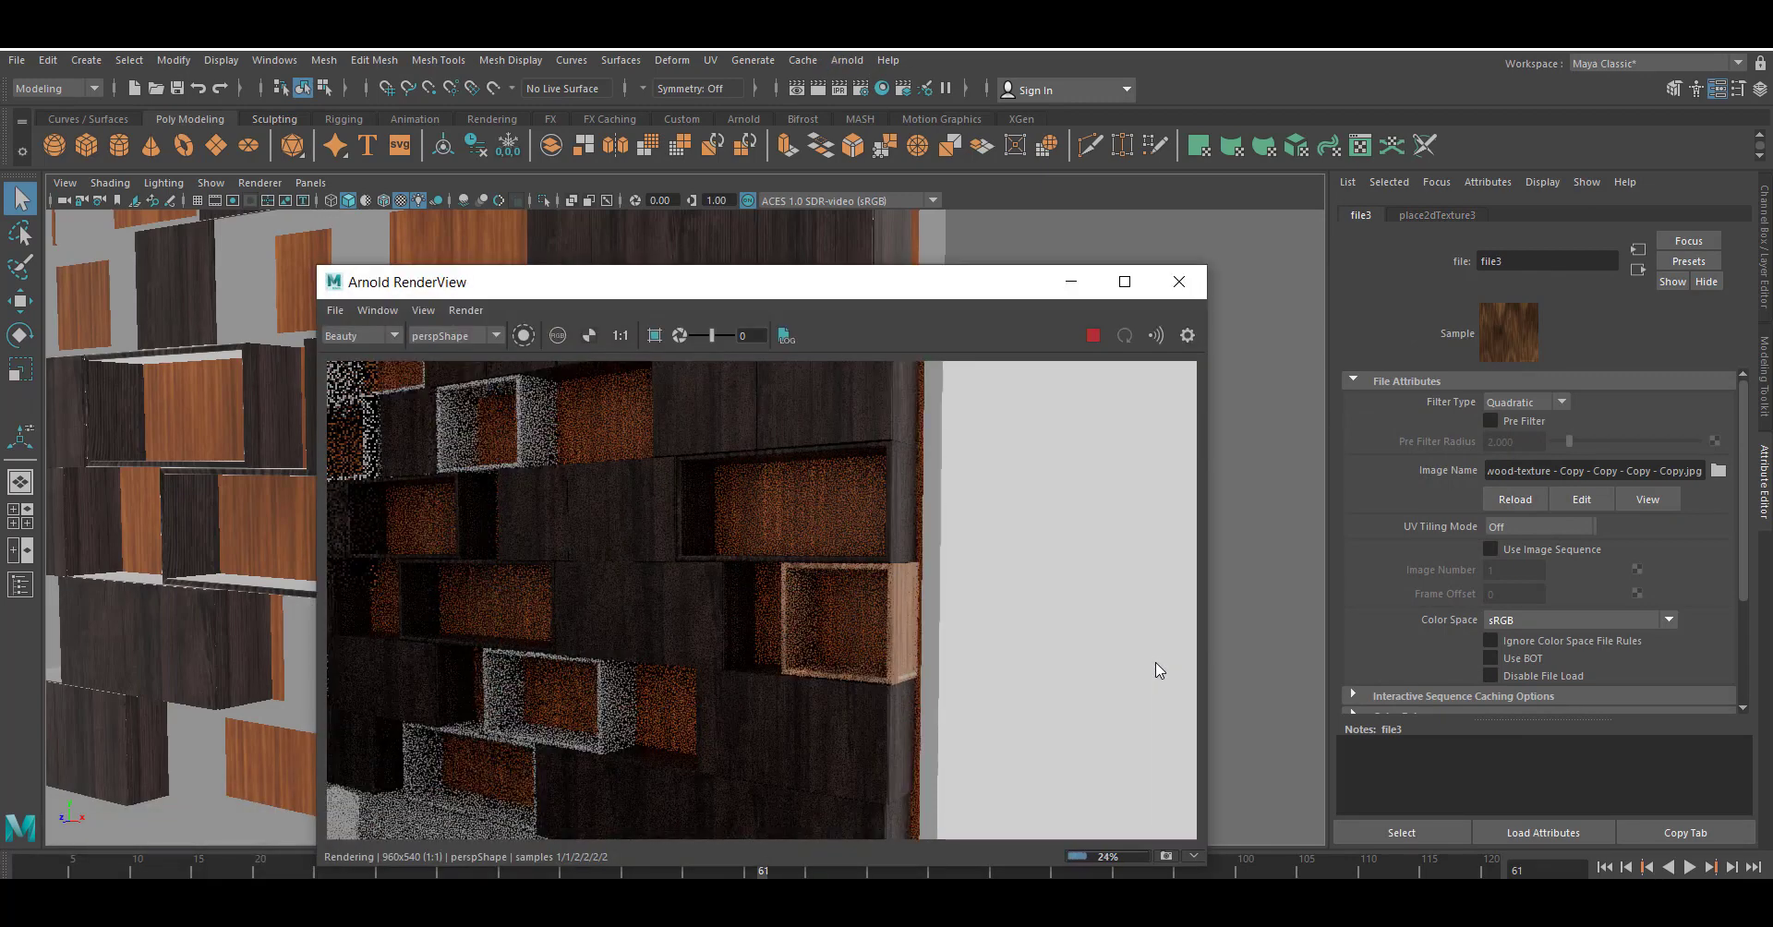
pyautogui.click(1179, 282)
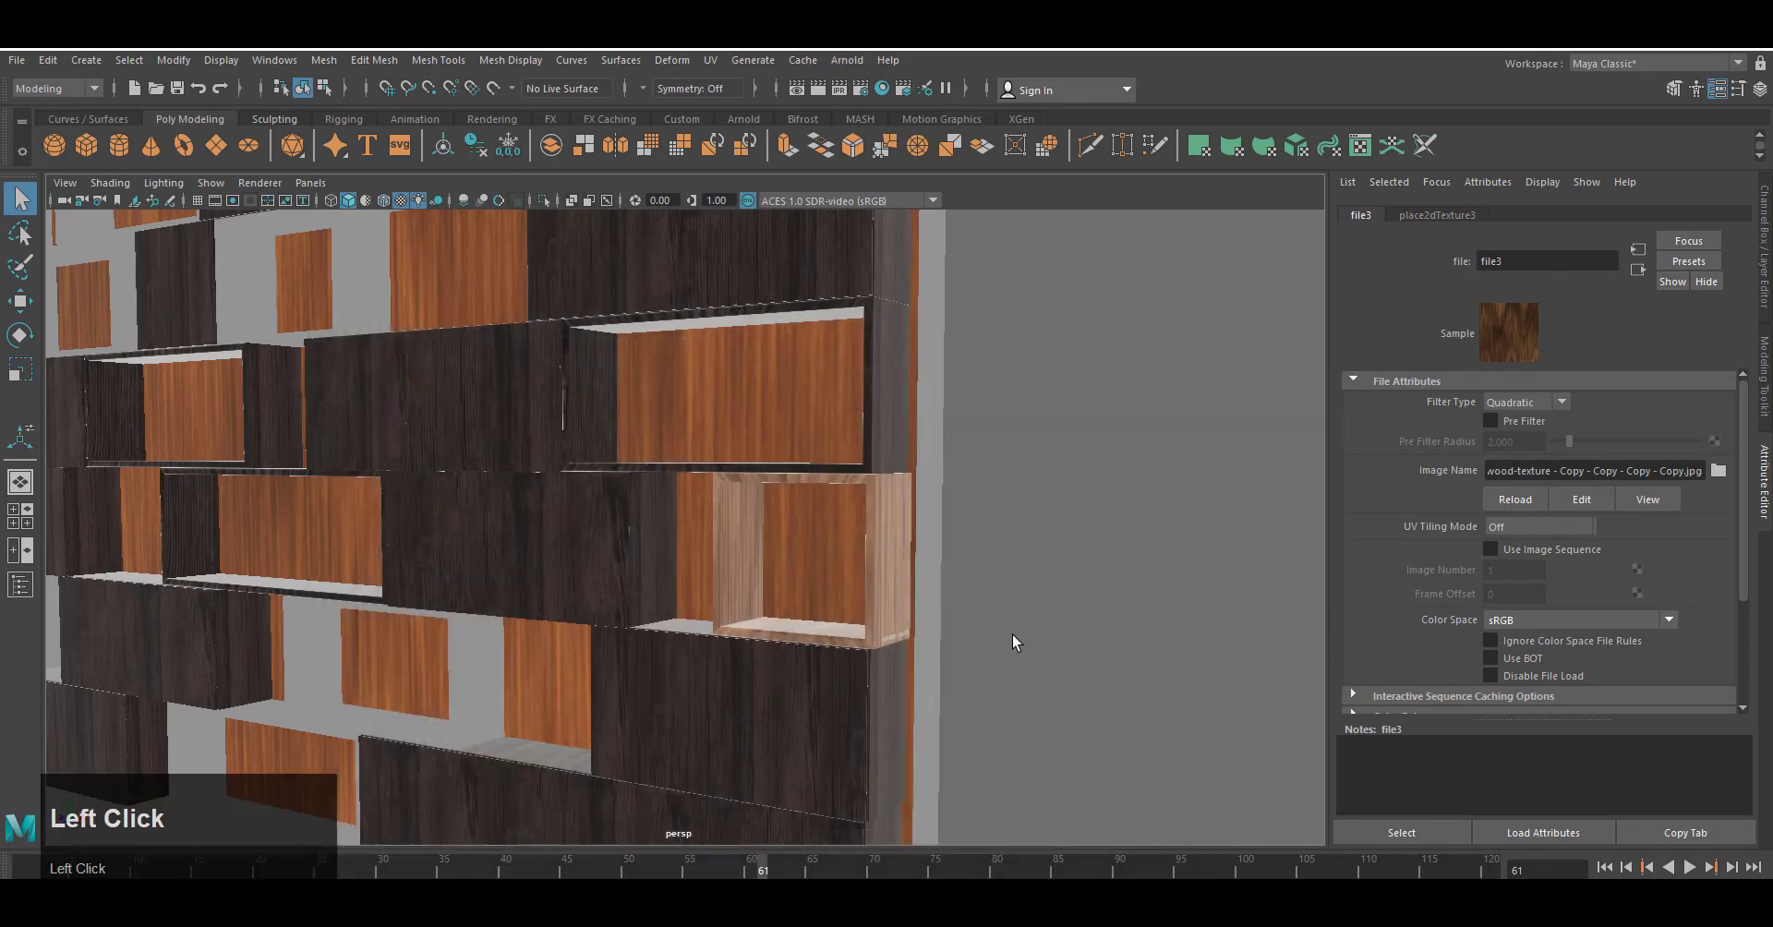
# Assign the existing aiStandardSurface3 wood material to the fifth-row and bottom-row shelf frames.
pyautogui.scroll(-4, 1013, 641)
pyautogui.keyDown('alt'); pyautogui.moveTo(1013, 640); pyautogui.dragTo(1200, 637, button='middle'); pyautogui.keyUp('alt')
pyautogui.press('6')
pyautogui.scroll(3, 769, 645)
pyautogui.click(762, 645)
pyautogui.rightClick(755, 646)
pyautogui.moveTo(755, 645); pyautogui.dragTo(759, 876, button='right')
pyautogui.click(563, 681)
pyautogui.keyDown('alt'); pyautogui.moveTo(694, 836); pyautogui.dragTo(977, 679, button='middle'); pyautogui.keyUp('alt')
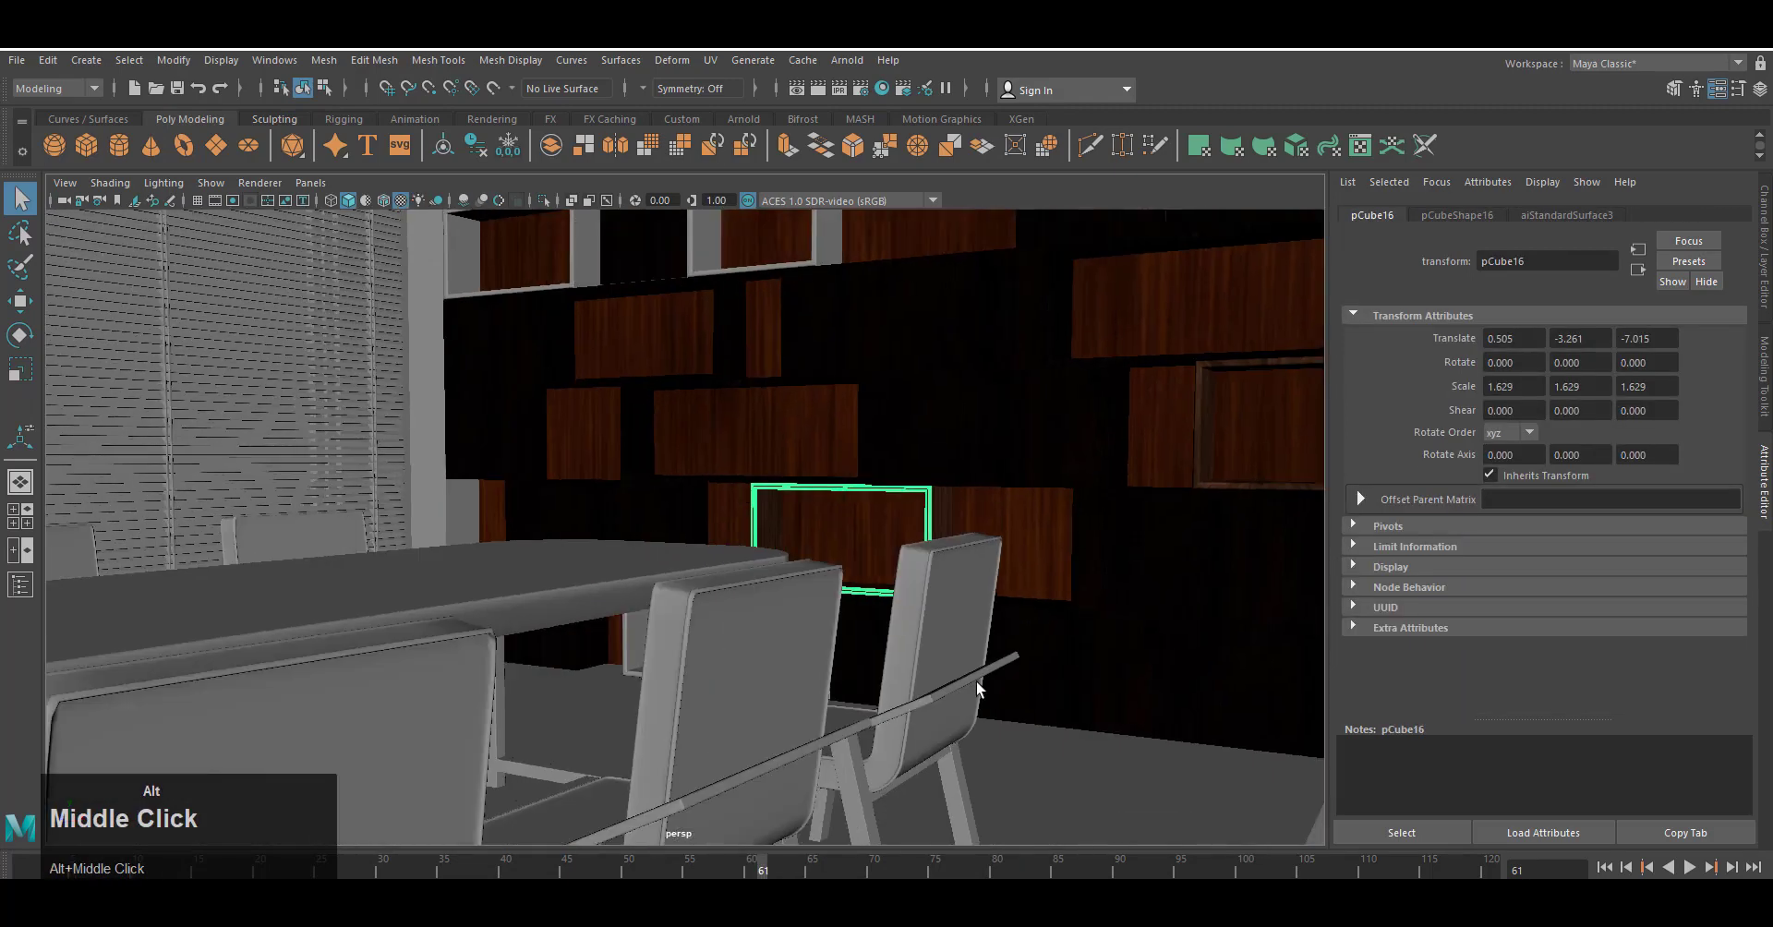
pyautogui.keyDown('alt'); pyautogui.moveTo(977, 680); pyautogui.dragTo(831, 658); pyautogui.keyUp('alt')
pyautogui.moveTo(702, 646); pyautogui.dragTo(708, 876, button='right')
# Assign the existing aiStandardSurface3 wood material to the second-row frames and the top-row frame.
pyautogui.keyDown('alt'); pyautogui.moveTo(766, 462); pyautogui.dragTo(771, 637, button='middle'); pyautogui.keyUp('alt')
pyautogui.click(780, 418)
pyautogui.moveTo(779, 425); pyautogui.dragTo(777, 874, button='right')
pyautogui.click(563, 375)
pyautogui.moveTo(562, 375); pyautogui.dragTo(568, 874, button='right')
pyautogui.click(515, 277)
pyautogui.moveTo(515, 277); pyautogui.dragTo(648, 822, button='right')
# Assign the dark wood material to the remaining untextured second-row shelf box.
pyautogui.scroll(-4, 824, 666)
pyautogui.keyDown('alt'); pyautogui.moveTo(823, 666); pyautogui.dragTo(831, 625); pyautogui.keyUp('alt')
pyautogui.scroll(5, 694, 620)
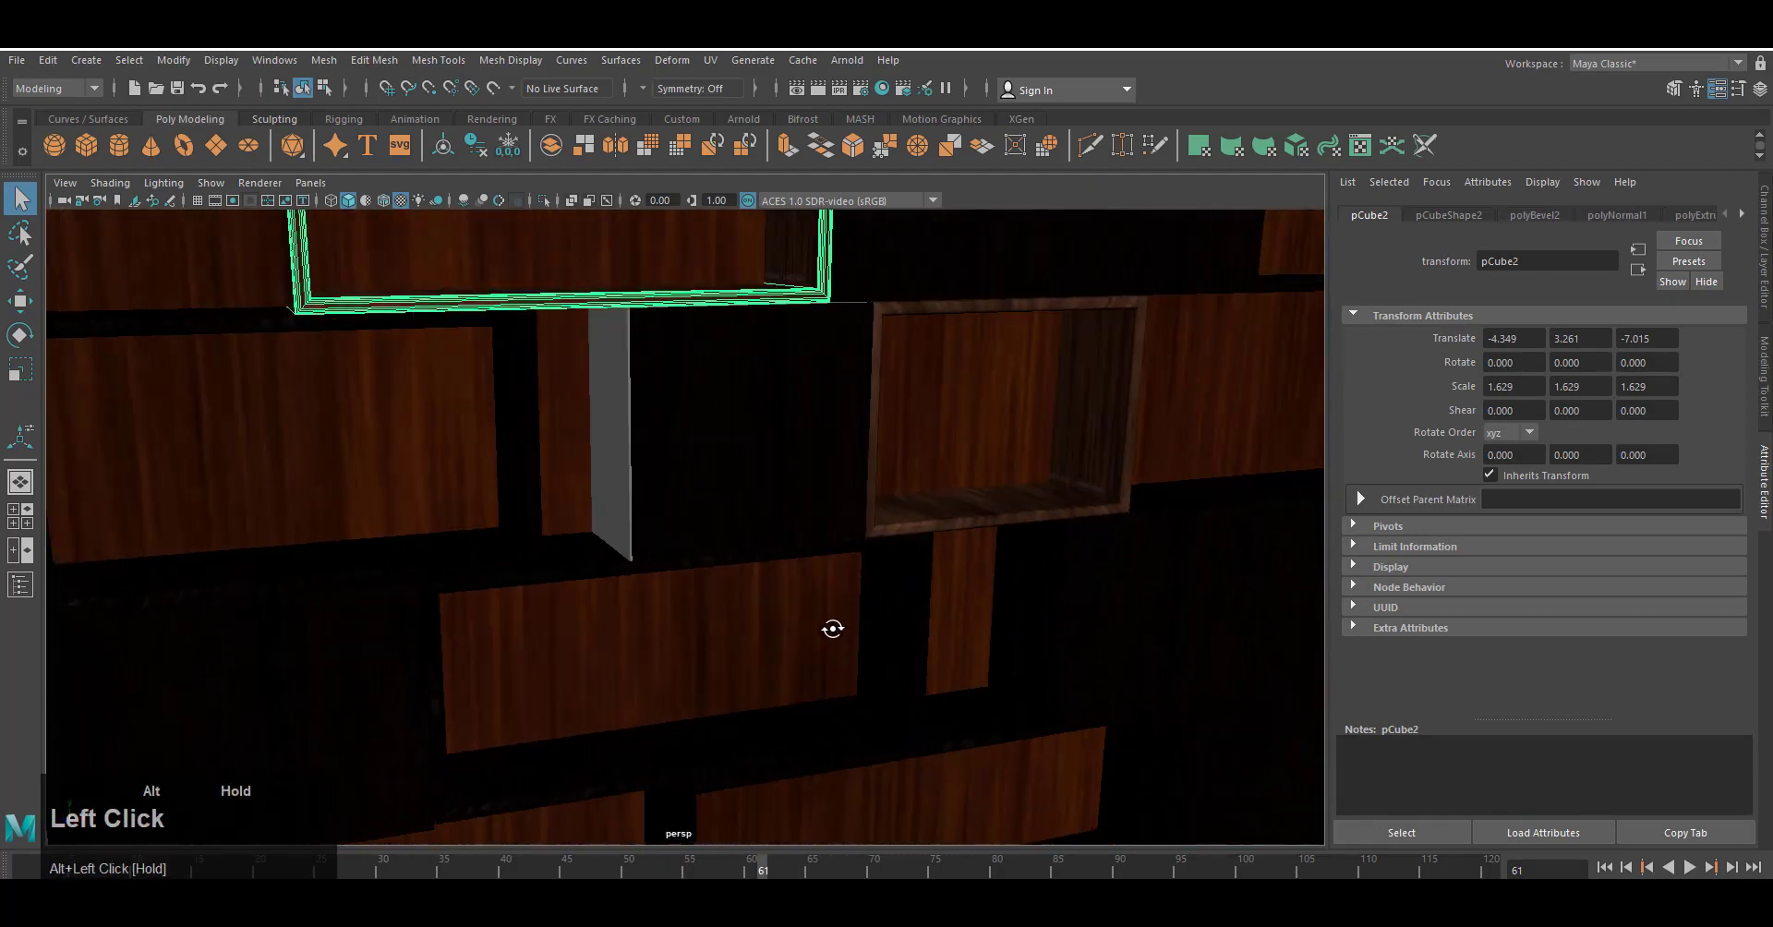
pyautogui.click(610, 384)
pyautogui.moveTo(610, 384); pyautogui.dragTo(630, 873, button='right')
# Assign the aiStandardSurface3 wood material to the wall's back-panel faces in the second, fourth and bottom rows.
pyautogui.scroll(-5, 889, 668)
pyautogui.keyDown('alt'); pyautogui.moveTo(889, 669); pyautogui.dragTo(914, 618); pyautogui.keyUp('alt')
pyautogui.click(792, 428)
pyautogui.moveTo(792, 429); pyautogui.dragTo(887, 875, button='right')
pyautogui.click(792, 421)
pyautogui.moveTo(810, 398); pyautogui.dragTo(891, 372, button='right')
pyautogui.moveTo(981, 494); pyautogui.dragTo(980, 544, button='right')
pyautogui.click(679, 585)
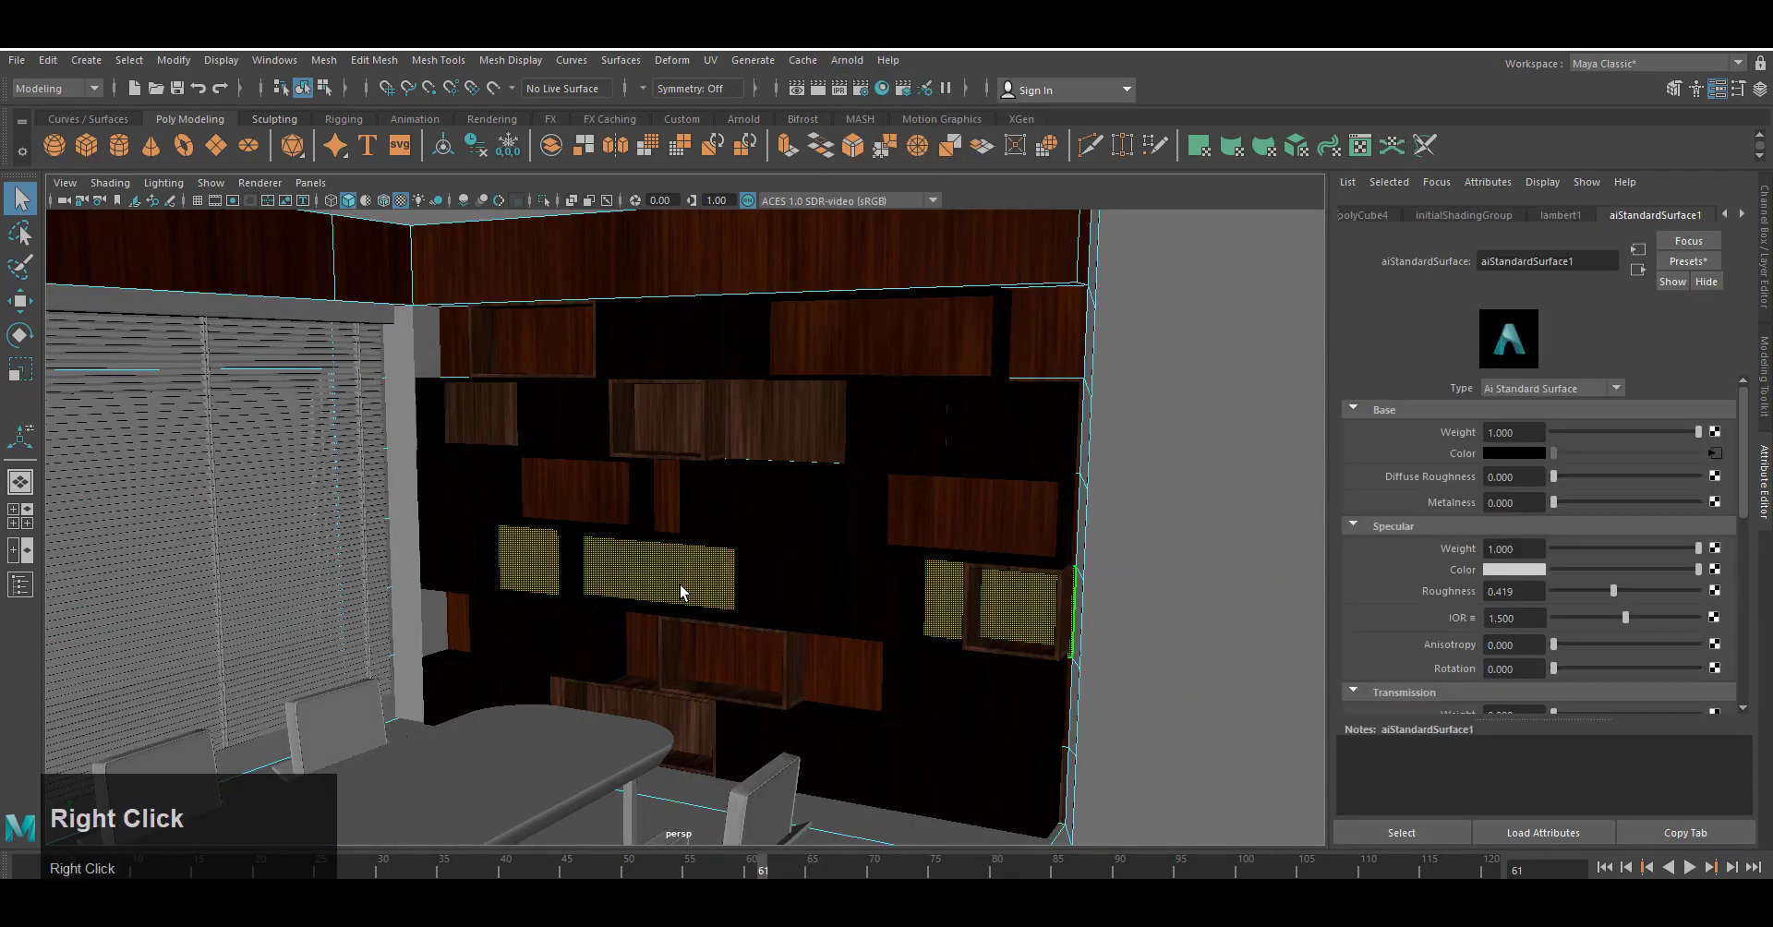
pyautogui.moveTo(884, 863); pyautogui.dragTo(886, 872, button='right')
pyautogui.moveTo(964, 490); pyautogui.dragTo(1043, 457, button='right')
pyautogui.click(1165, 480)
# In the front view, apply a planar UV projection to the wall's second-row back-panel faces.
pyautogui.scroll(6, 923, 573)
pyautogui.keyDown('alt'); pyautogui.moveTo(909, 591); pyautogui.dragTo(867, 613); pyautogui.keyUp('alt')
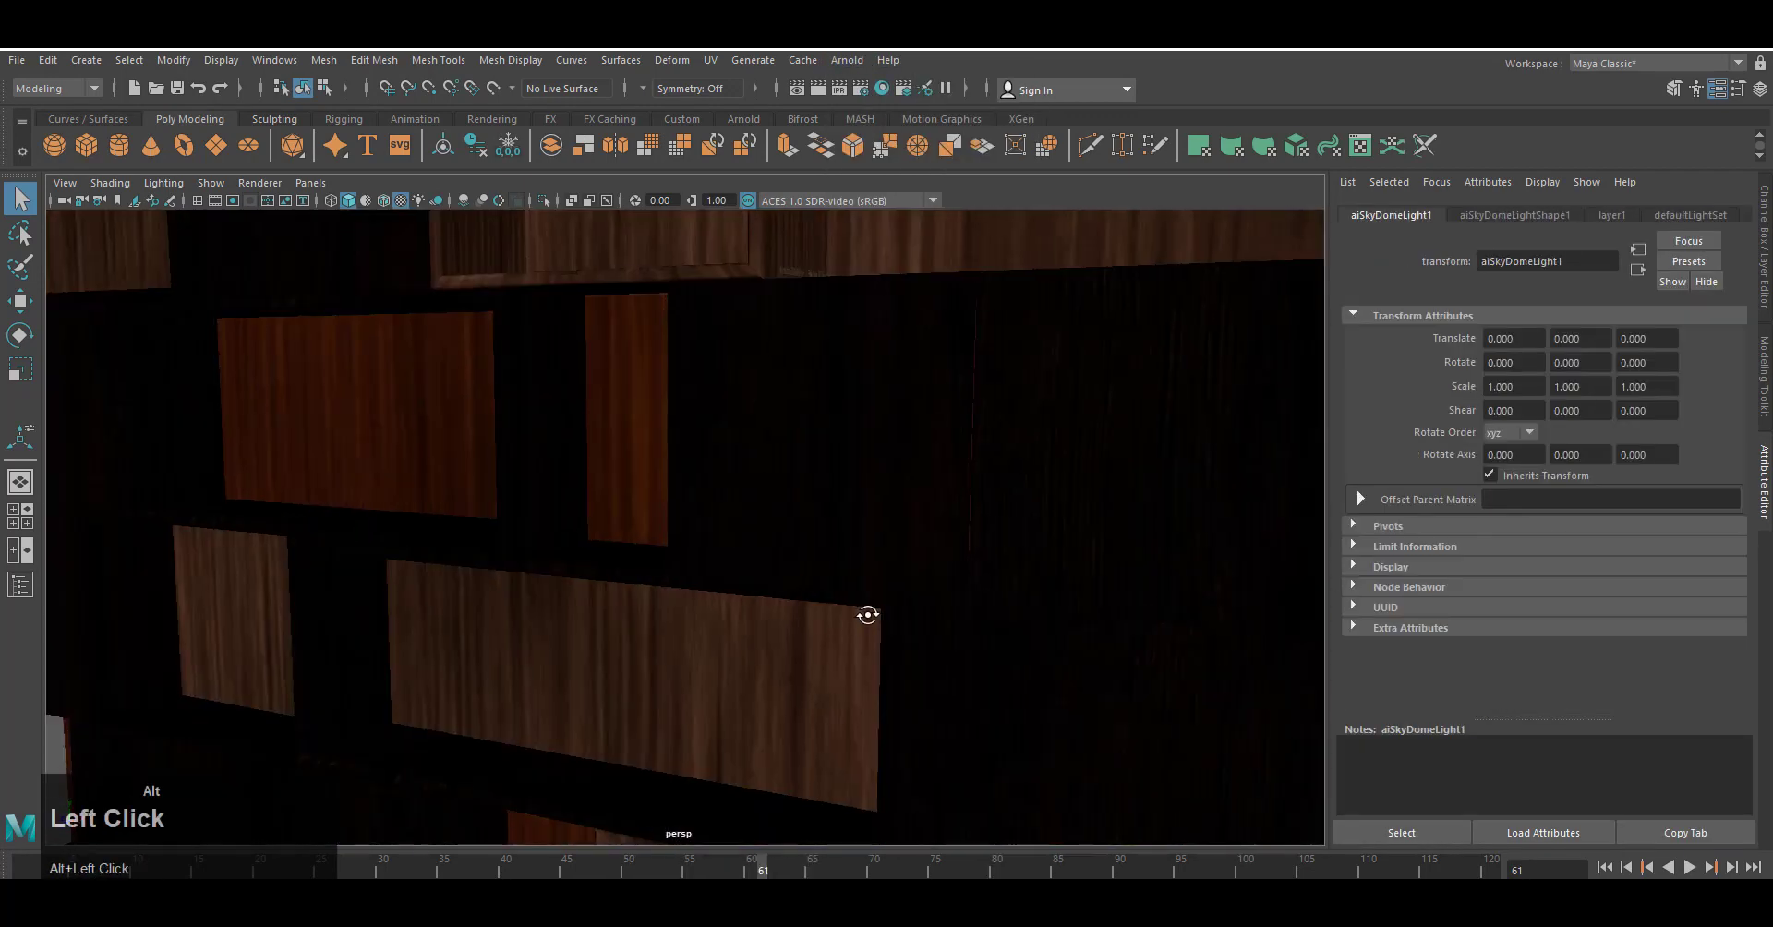
pyautogui.keyDown('alt'); pyautogui.moveTo(900, 443); pyautogui.dragTo(938, 812, button='middle'); pyautogui.keyUp('alt')
pyautogui.scroll(-8, 933, 794)
pyautogui.keyDown('alt'); pyautogui.moveTo(932, 785); pyautogui.dragTo(906, 741); pyautogui.keyUp('alt')
pyautogui.keyDown('alt'); pyautogui.moveTo(739, 766); pyautogui.dragTo(729, 702, button='middle'); pyautogui.keyUp('alt')
pyautogui.click(729, 421)
pyautogui.press('space')
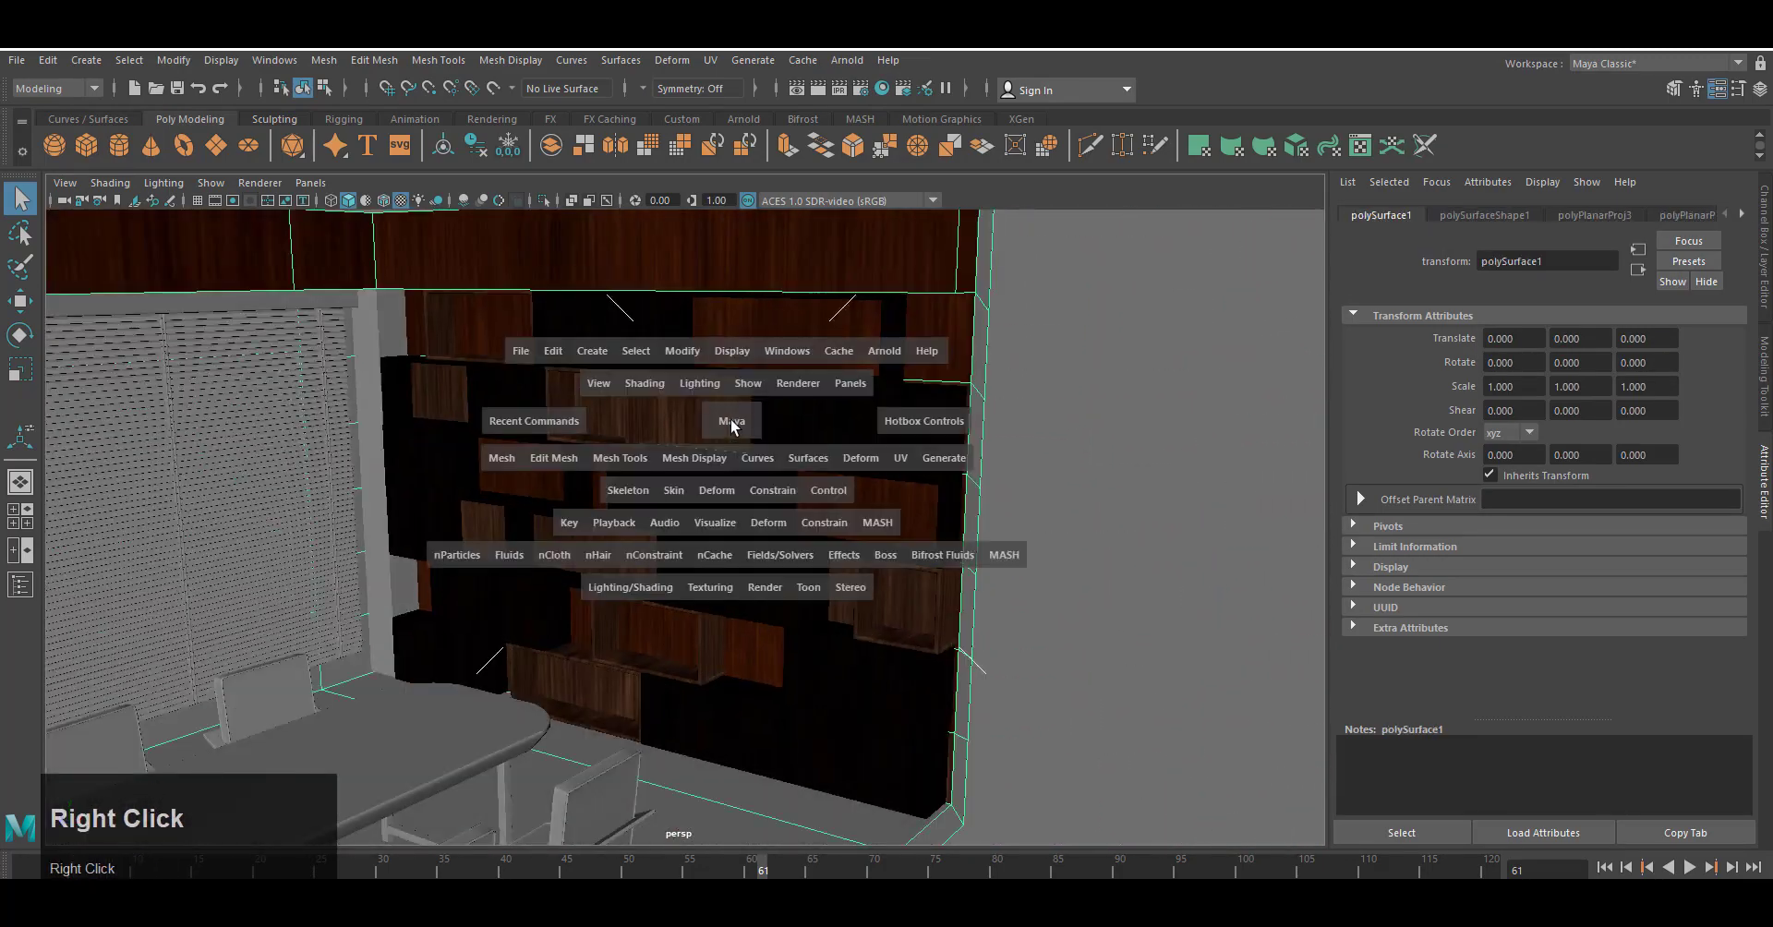
pyautogui.moveTo(729, 419); pyautogui.dragTo(732, 506, button='right')
pyautogui.keyDown('alt'); pyautogui.moveTo(815, 583); pyautogui.dragTo(882, 660, button='middle'); pyautogui.keyUp('alt')
pyautogui.scroll(5, 831, 591)
pyautogui.moveTo(730, 378); pyautogui.dragTo(729, 428, button='right')
pyautogui.click(710, 59)
pyautogui.click(744, 239)
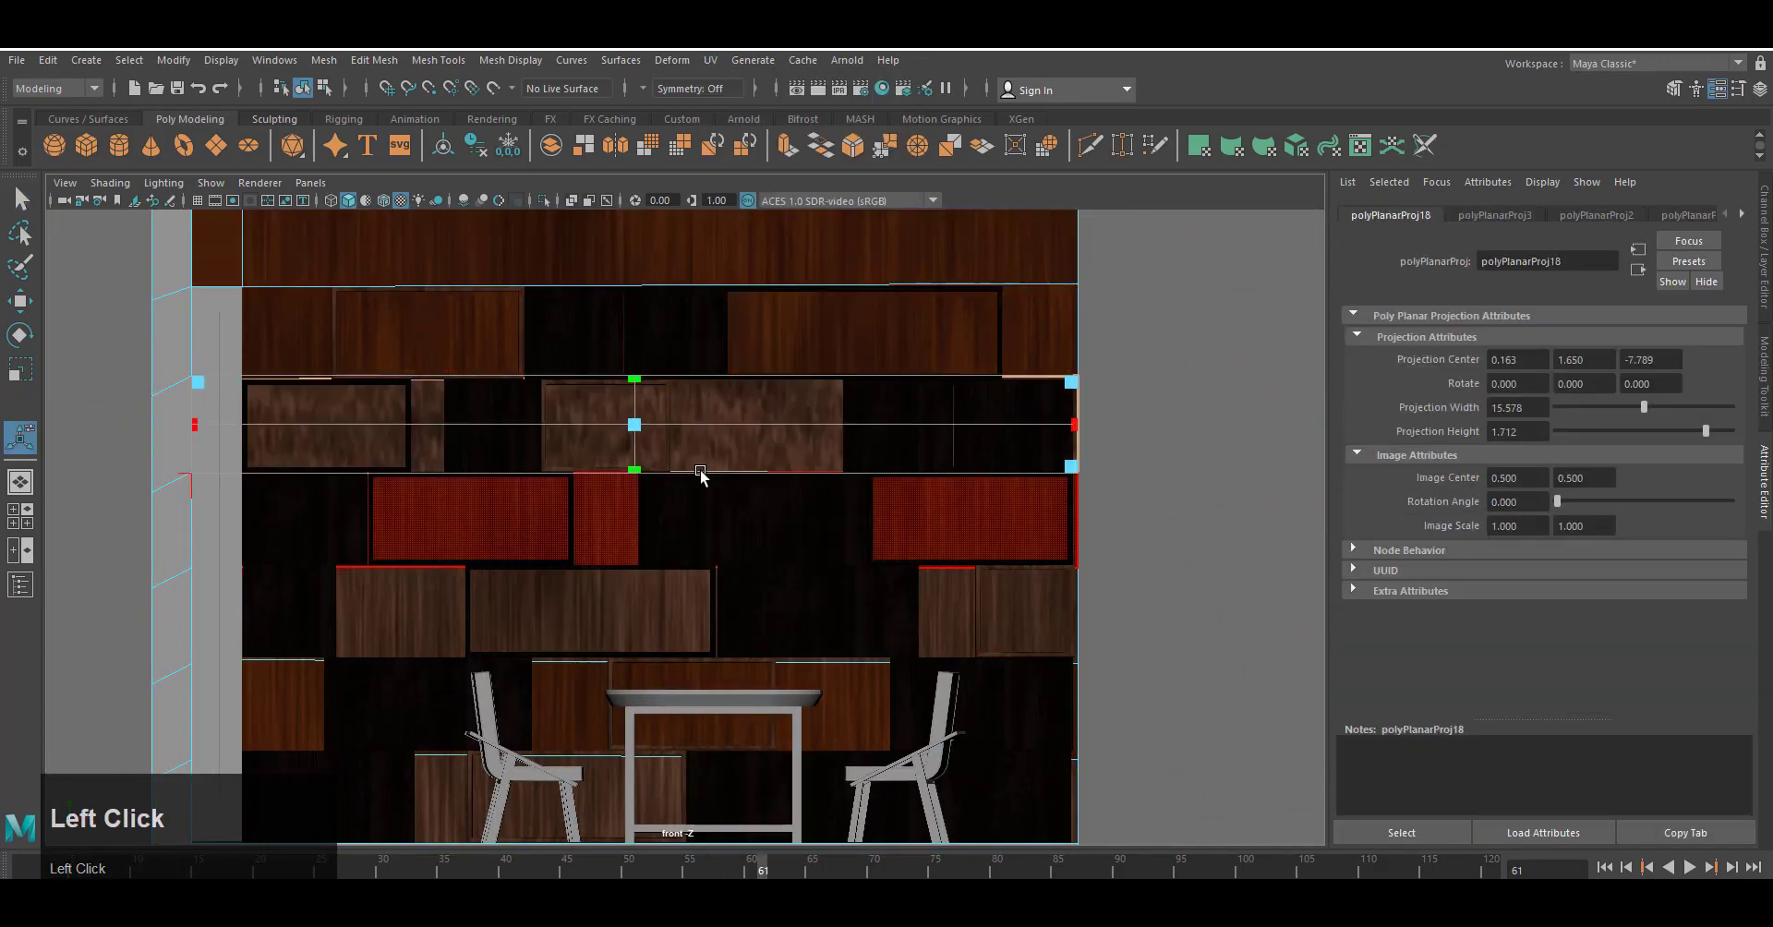
# Apply a planar UV projection to the wall's fourth-row back-panel faces and increase the projection height to about 20.993.
pyautogui.click(810, 581)
pyautogui.click(710, 59)
pyautogui.click(743, 238)
pyautogui.moveTo(634, 570); pyautogui.dragTo(638, 100)
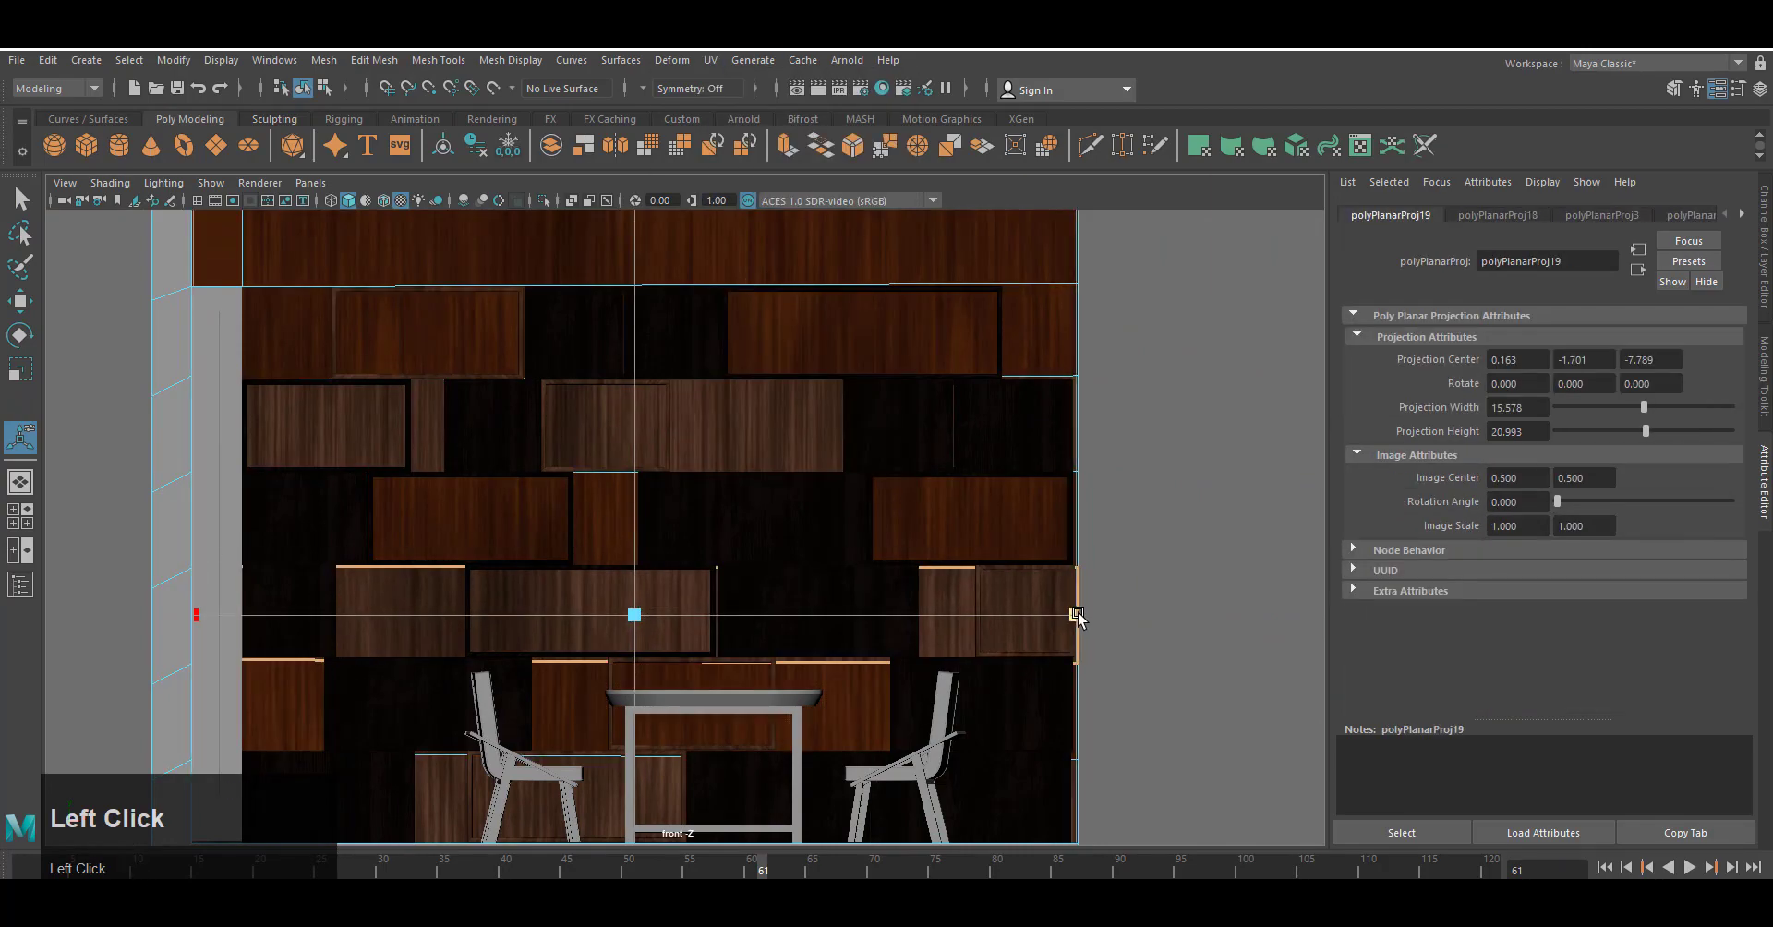
pyautogui.moveTo(1033, 495); pyautogui.dragTo(1095, 475, button='right')
pyautogui.click(1123, 637)
# Return to the perspective view, render the room in Arnold to check the shelf wall, and close the render.
pyautogui.press('space')
pyautogui.moveTo(1122, 639); pyautogui.dragTo(1124, 609, button='right')
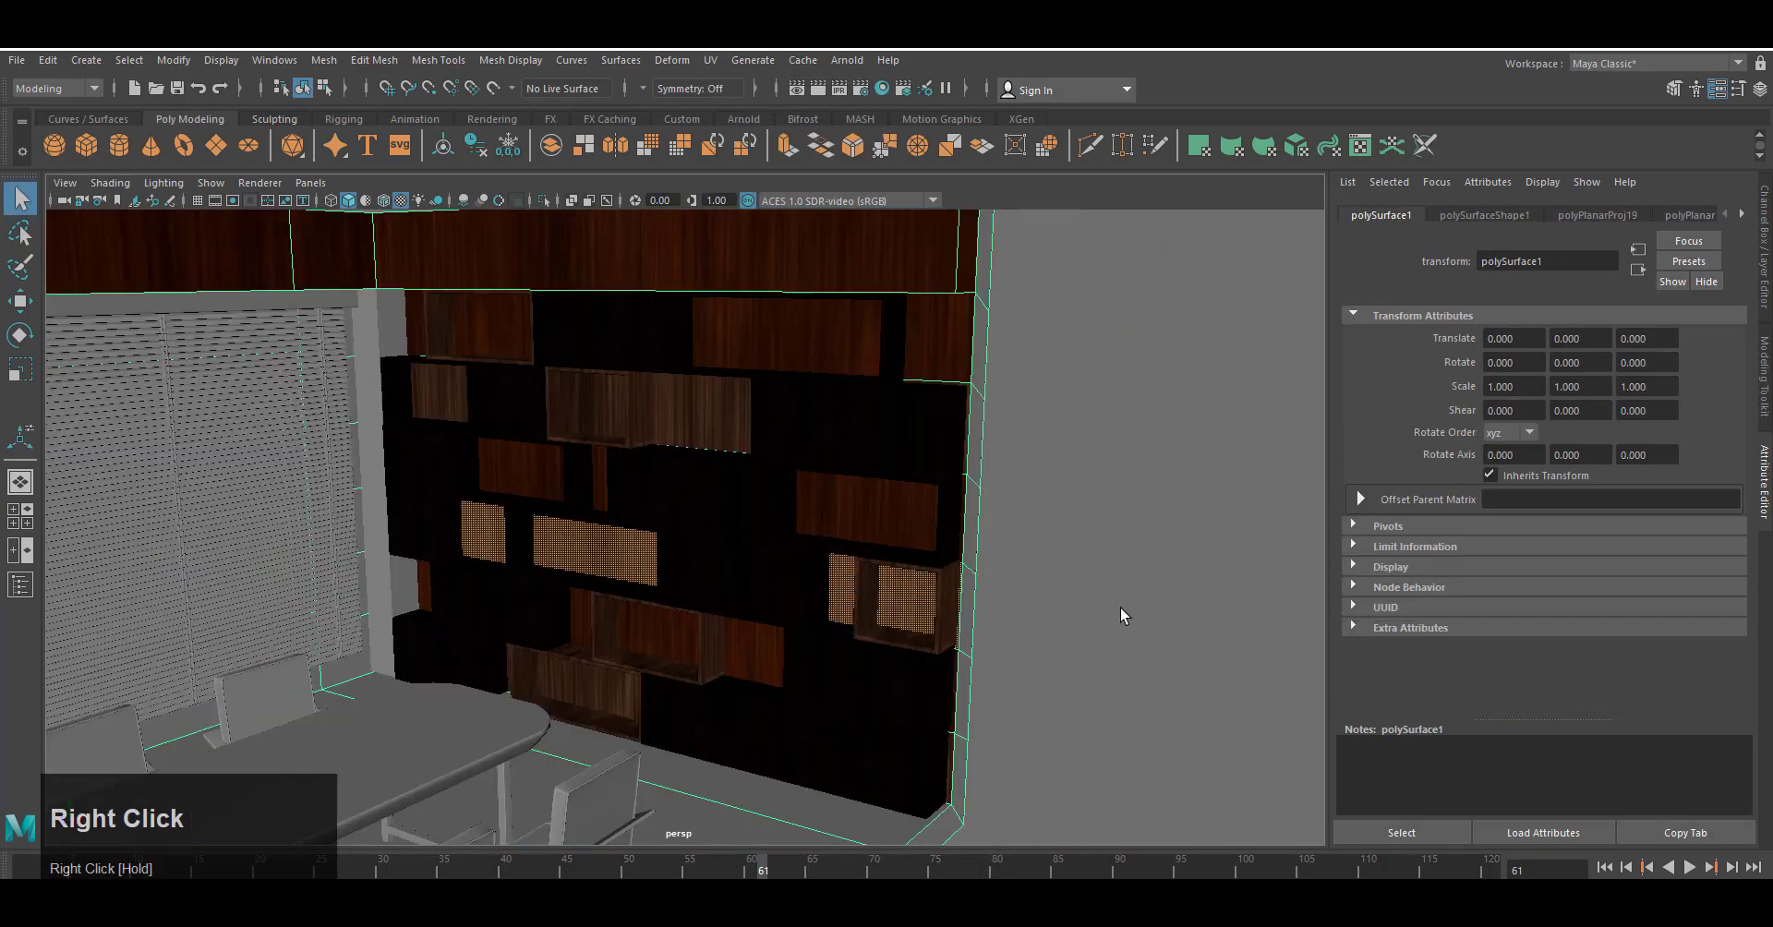
pyautogui.scroll(-4, 923, 664)
pyautogui.keyDown('alt'); pyautogui.moveTo(802, 702); pyautogui.dragTo(795, 784, button='middle'); pyautogui.keyUp('alt')
pyautogui.keyDown('alt'); pyautogui.moveTo(795, 784); pyautogui.dragTo(739, 757); pyautogui.keyUp('alt')
pyautogui.click(847, 60)
pyautogui.click(871, 111)
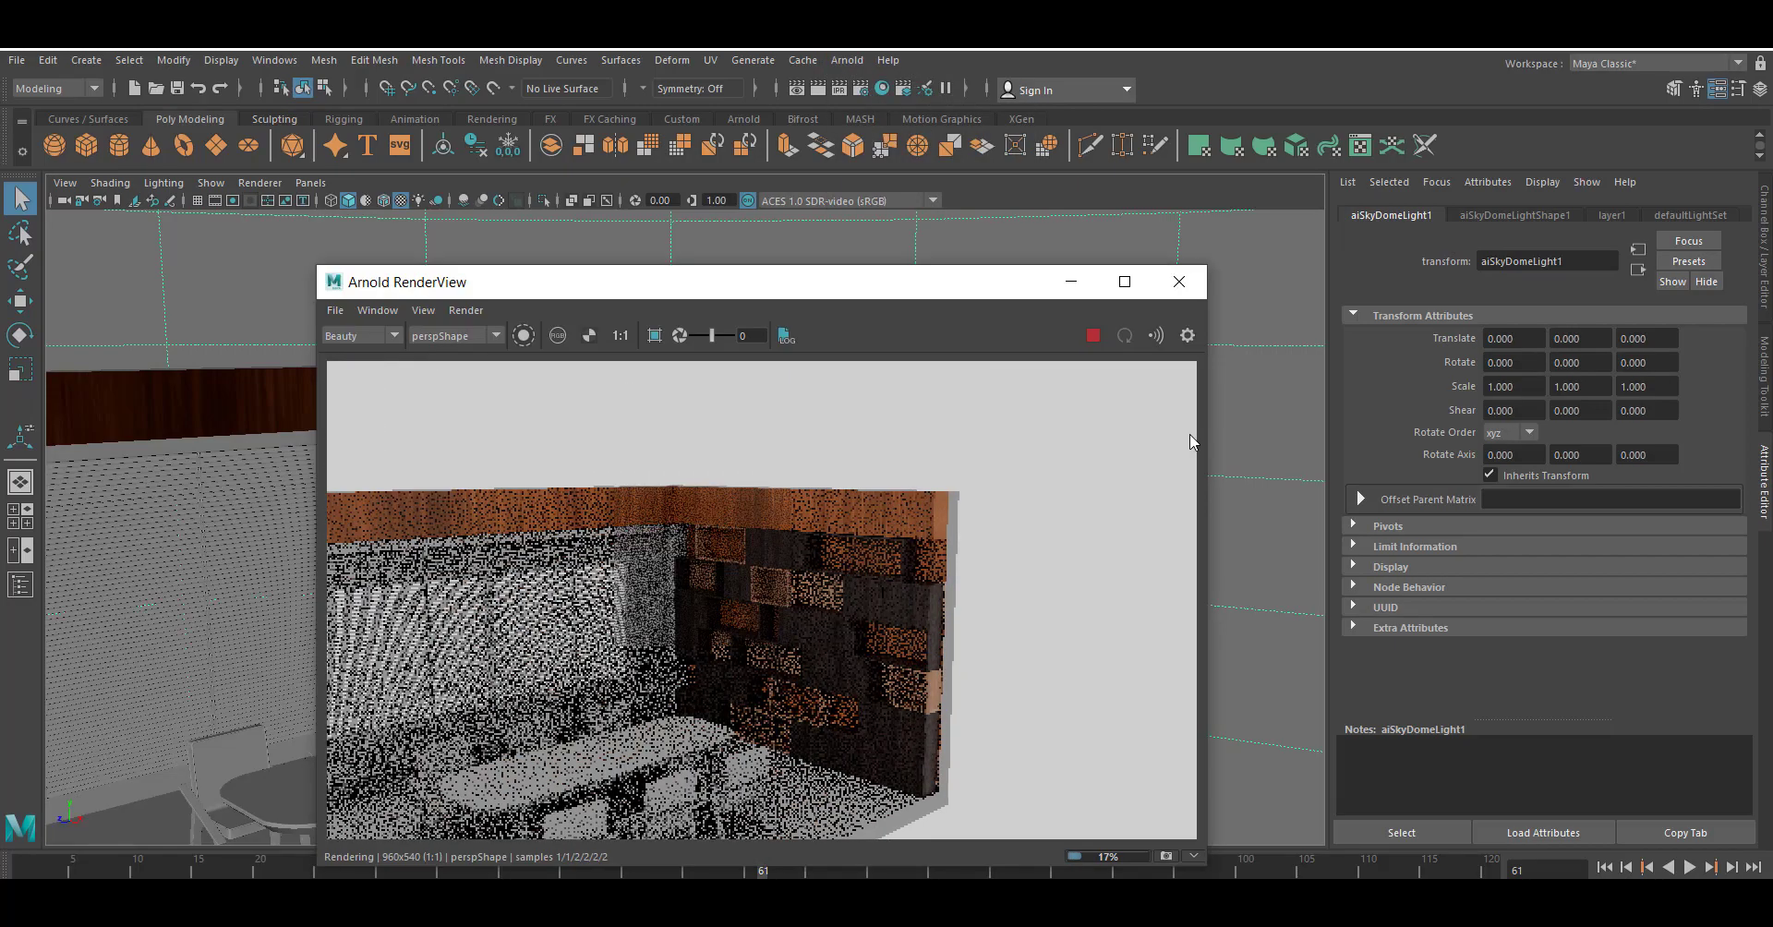
pyautogui.click(1179, 281)
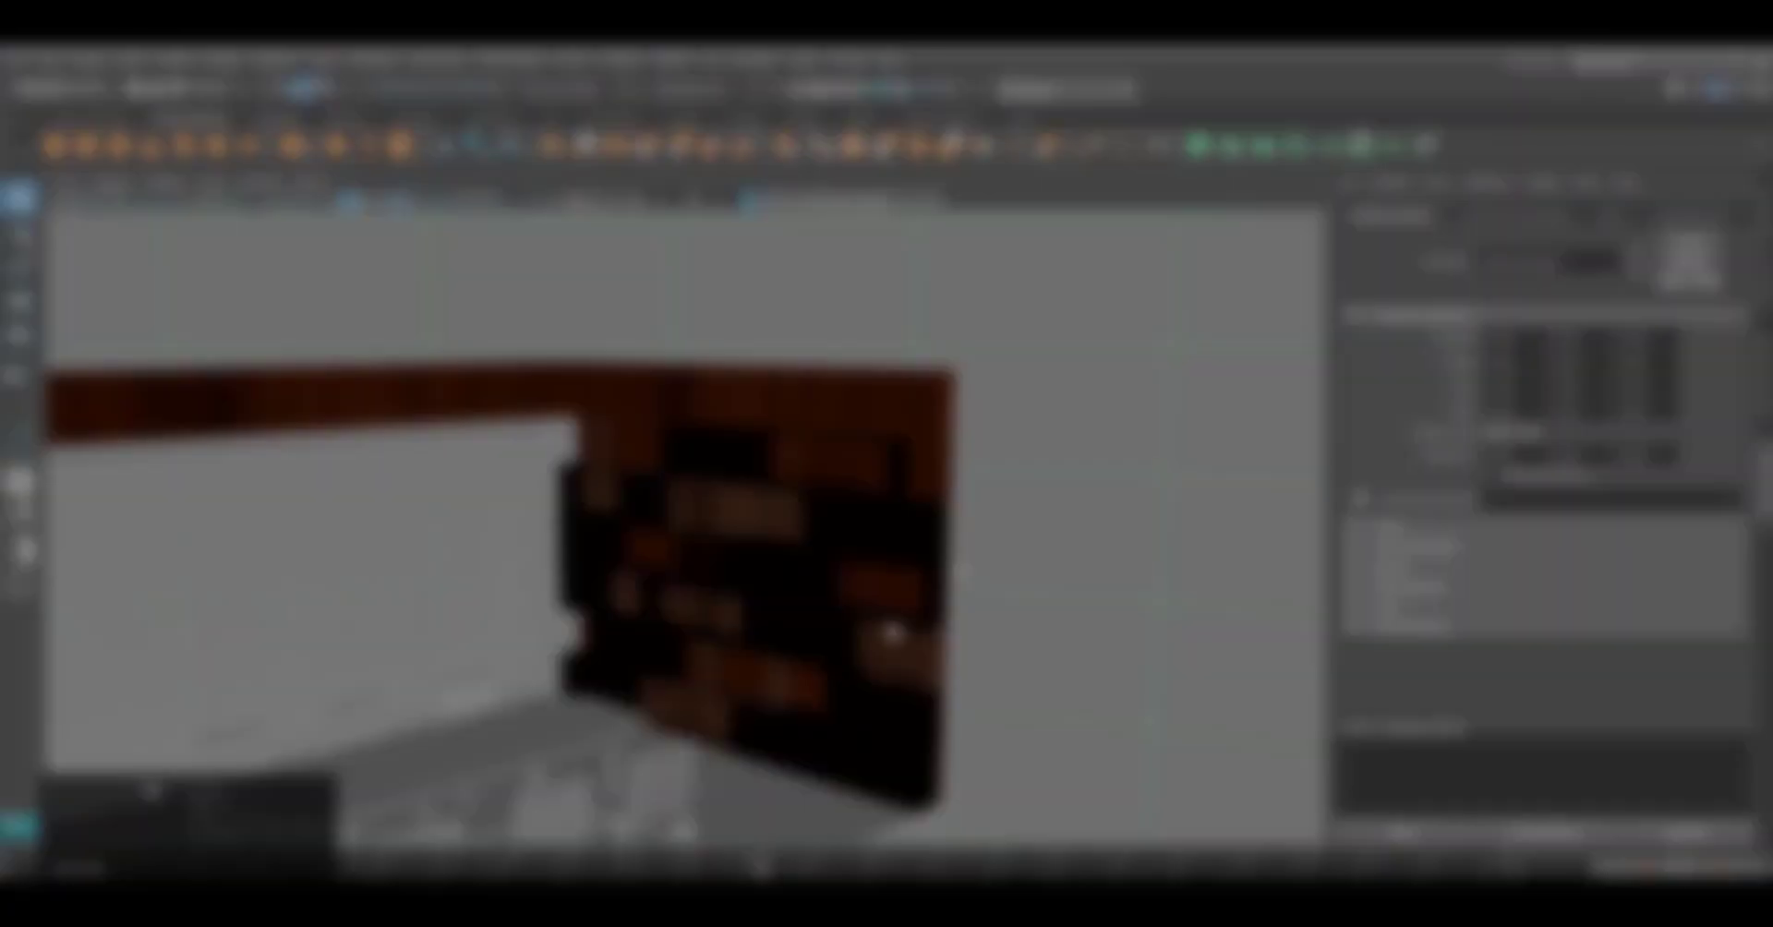
# Assign a new Arnold standard surface to the table and map its base color to E:\Used Textures\wood_2.jpg.
pyautogui.moveTo(722, 407); pyautogui.dragTo(752, 818, button='right')
pyautogui.click(715, 877)
pyautogui.click(780, 706)
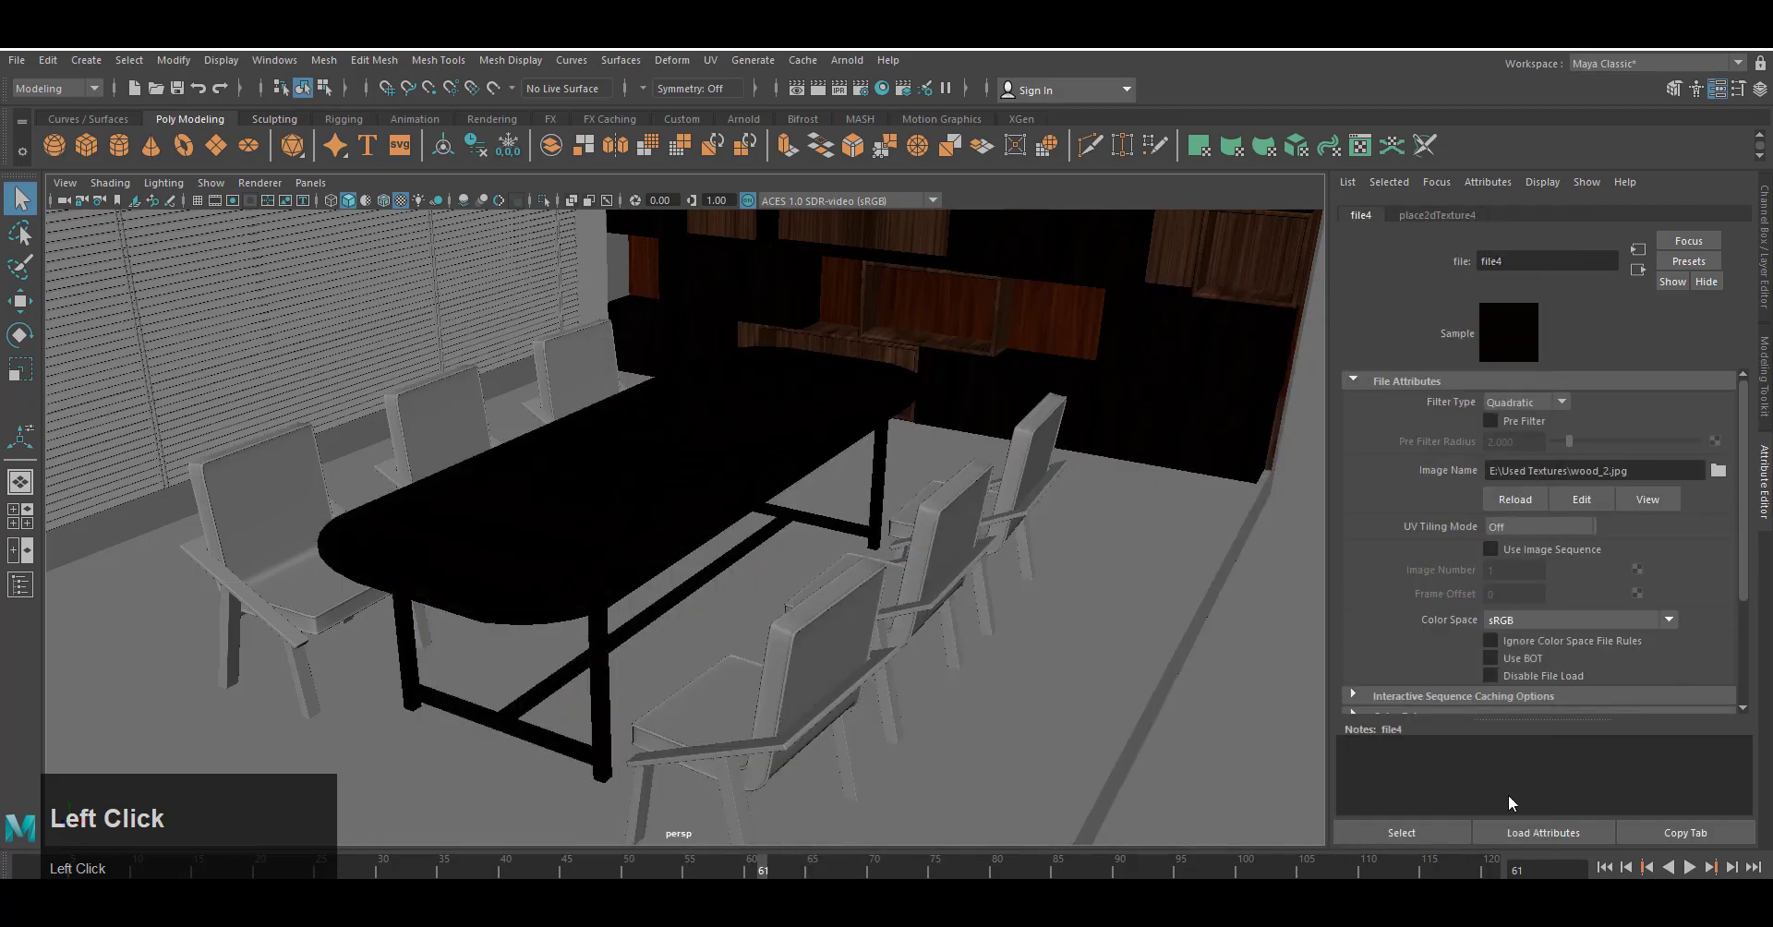
# Render a closer view of the table in Arnold to check its wood texture, then close the render.
pyautogui.keyDown('alt'); pyautogui.moveTo(757, 646); pyautogui.dragTo(816, 673, button='right'); pyautogui.keyUp('alt')
pyautogui.click(847, 60)
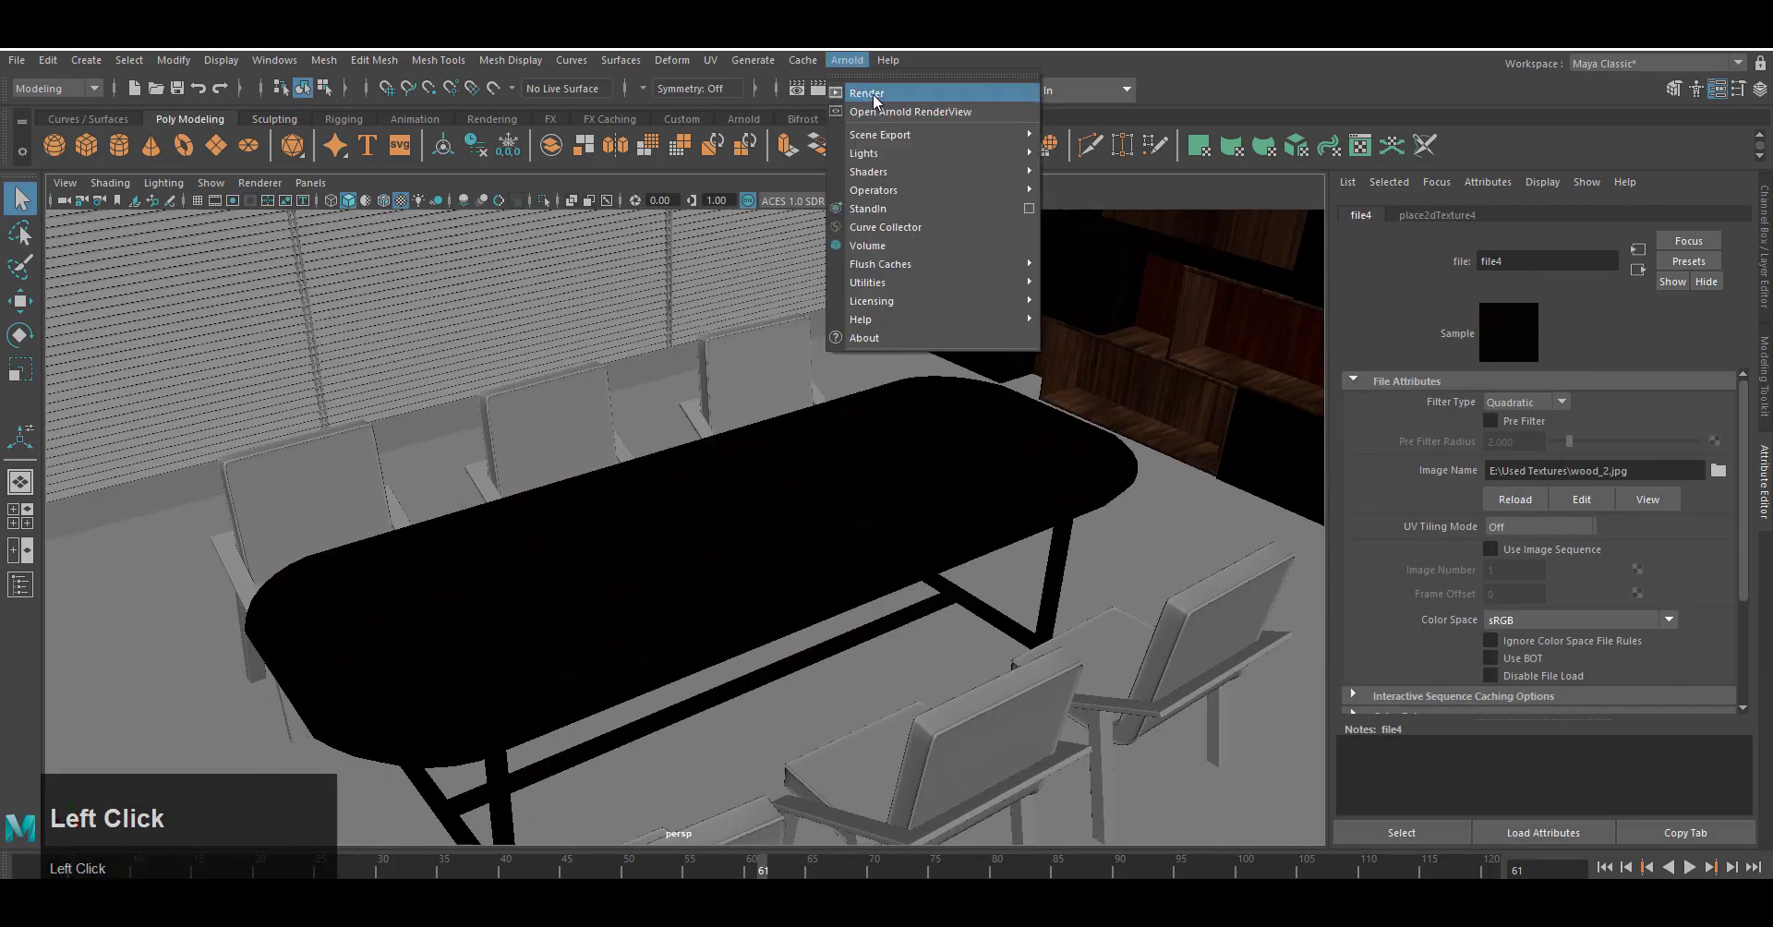
pyautogui.click(872, 96)
pyautogui.click(1180, 282)
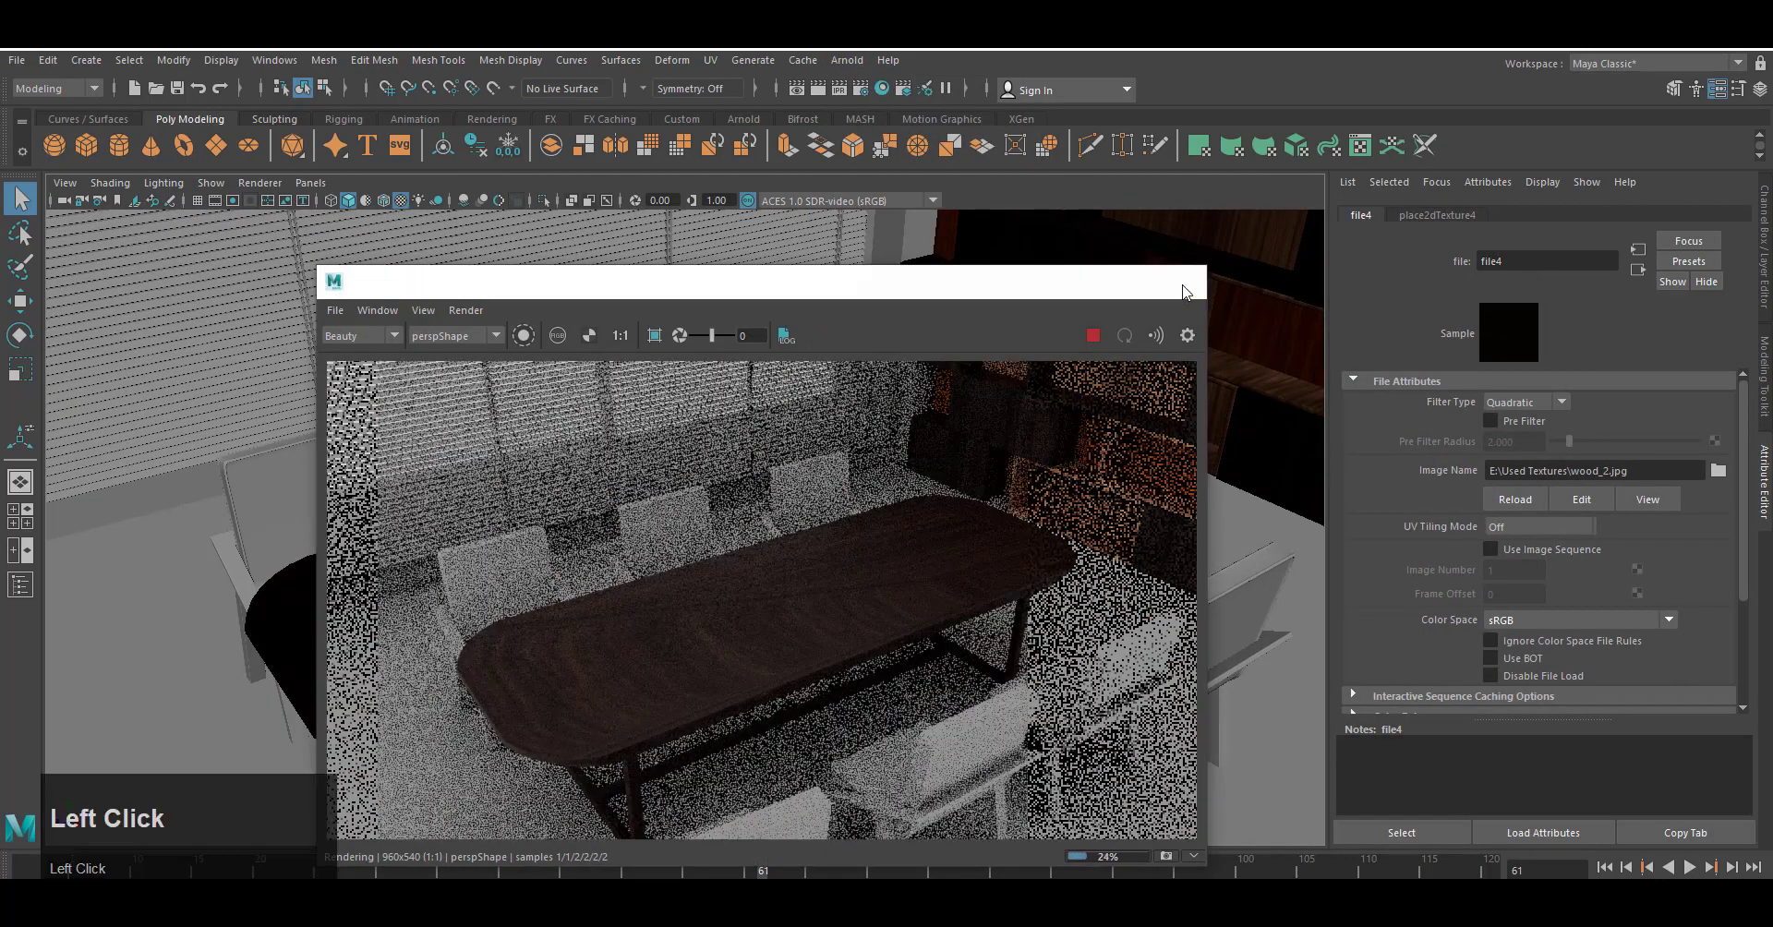
# Apply automatic UV mapping to the table.
pyautogui.click(770, 530)
pyautogui.click(710, 60)
pyautogui.click(752, 166)
pyautogui.moveTo(914, 473); pyautogui.dragTo(976, 421, button='right')
# Render the table in Arnold again to check the automatic UV mapping, then close the render.
pyautogui.click(846, 61)
pyautogui.click(872, 96)
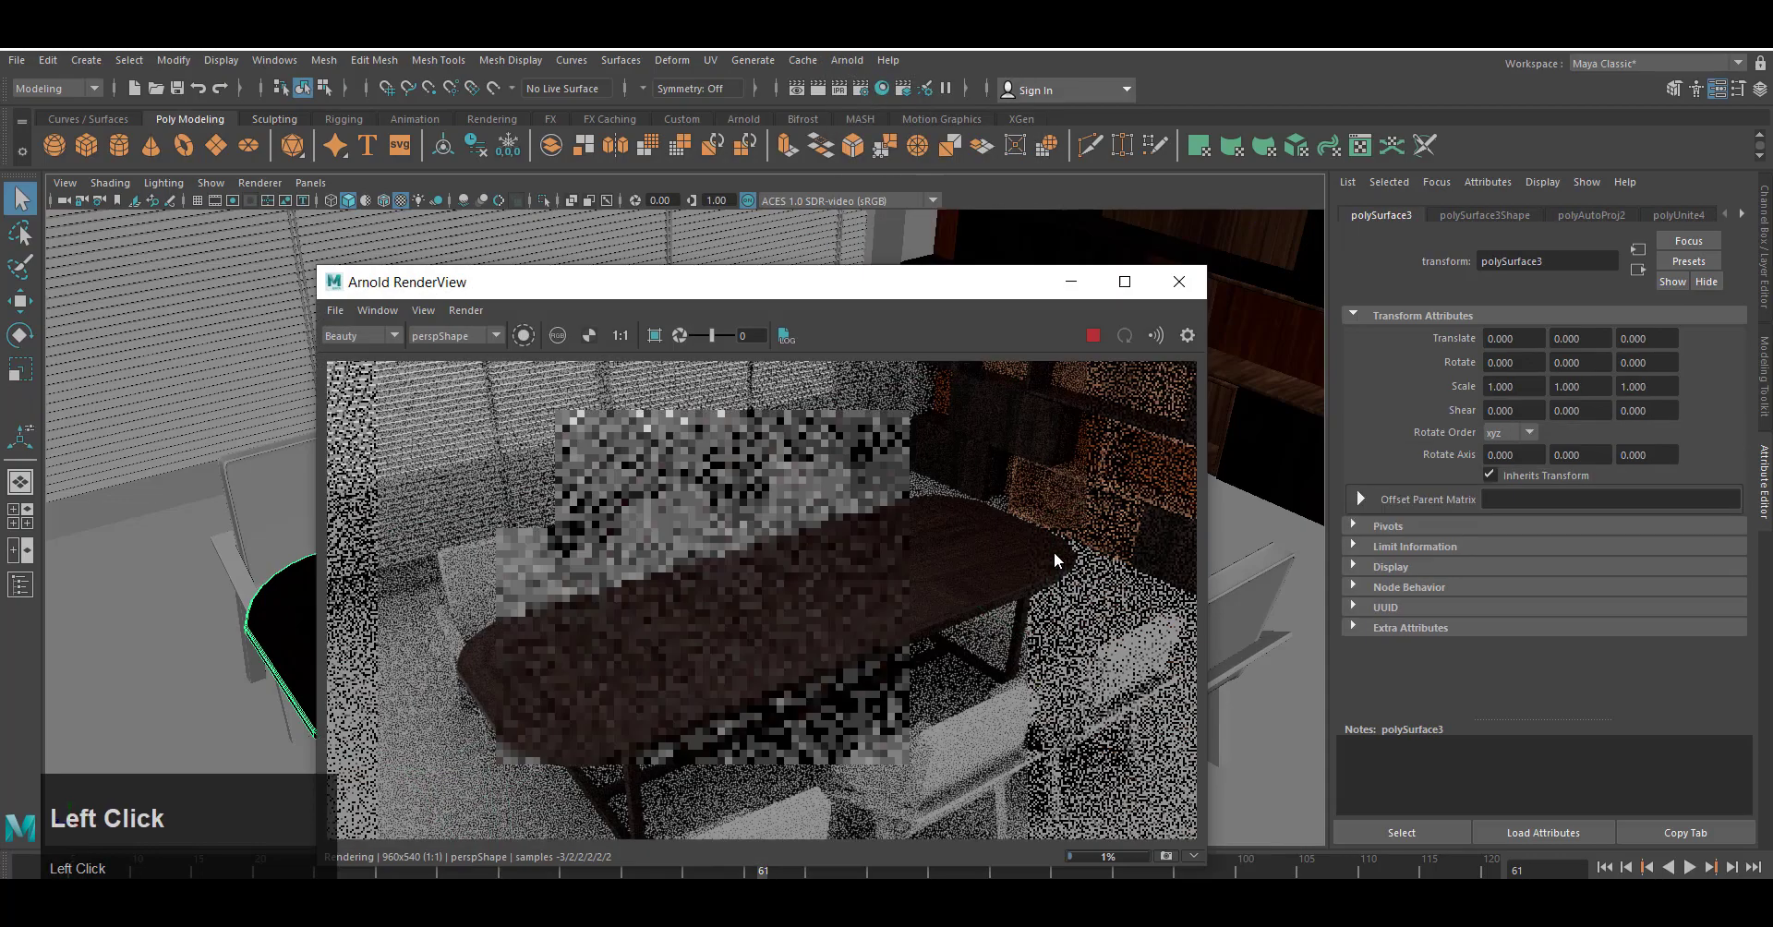
pyautogui.click(1192, 290)
# Select the leg and armrest frames of all six chairs and assign them the table's dark wood material.
pyautogui.keyDown('alt'); pyautogui.moveTo(997, 646); pyautogui.dragTo(894, 745, button='right'); pyautogui.keyUp('alt')
pyautogui.keyDown('alt'); pyautogui.moveTo(894, 745); pyautogui.dragTo(912, 676, button='middle'); pyautogui.keyUp('alt')
pyautogui.click(958, 609)
pyautogui.keyDown('shift'); pyautogui.click(1099, 529); pyautogui.keyUp('shift')
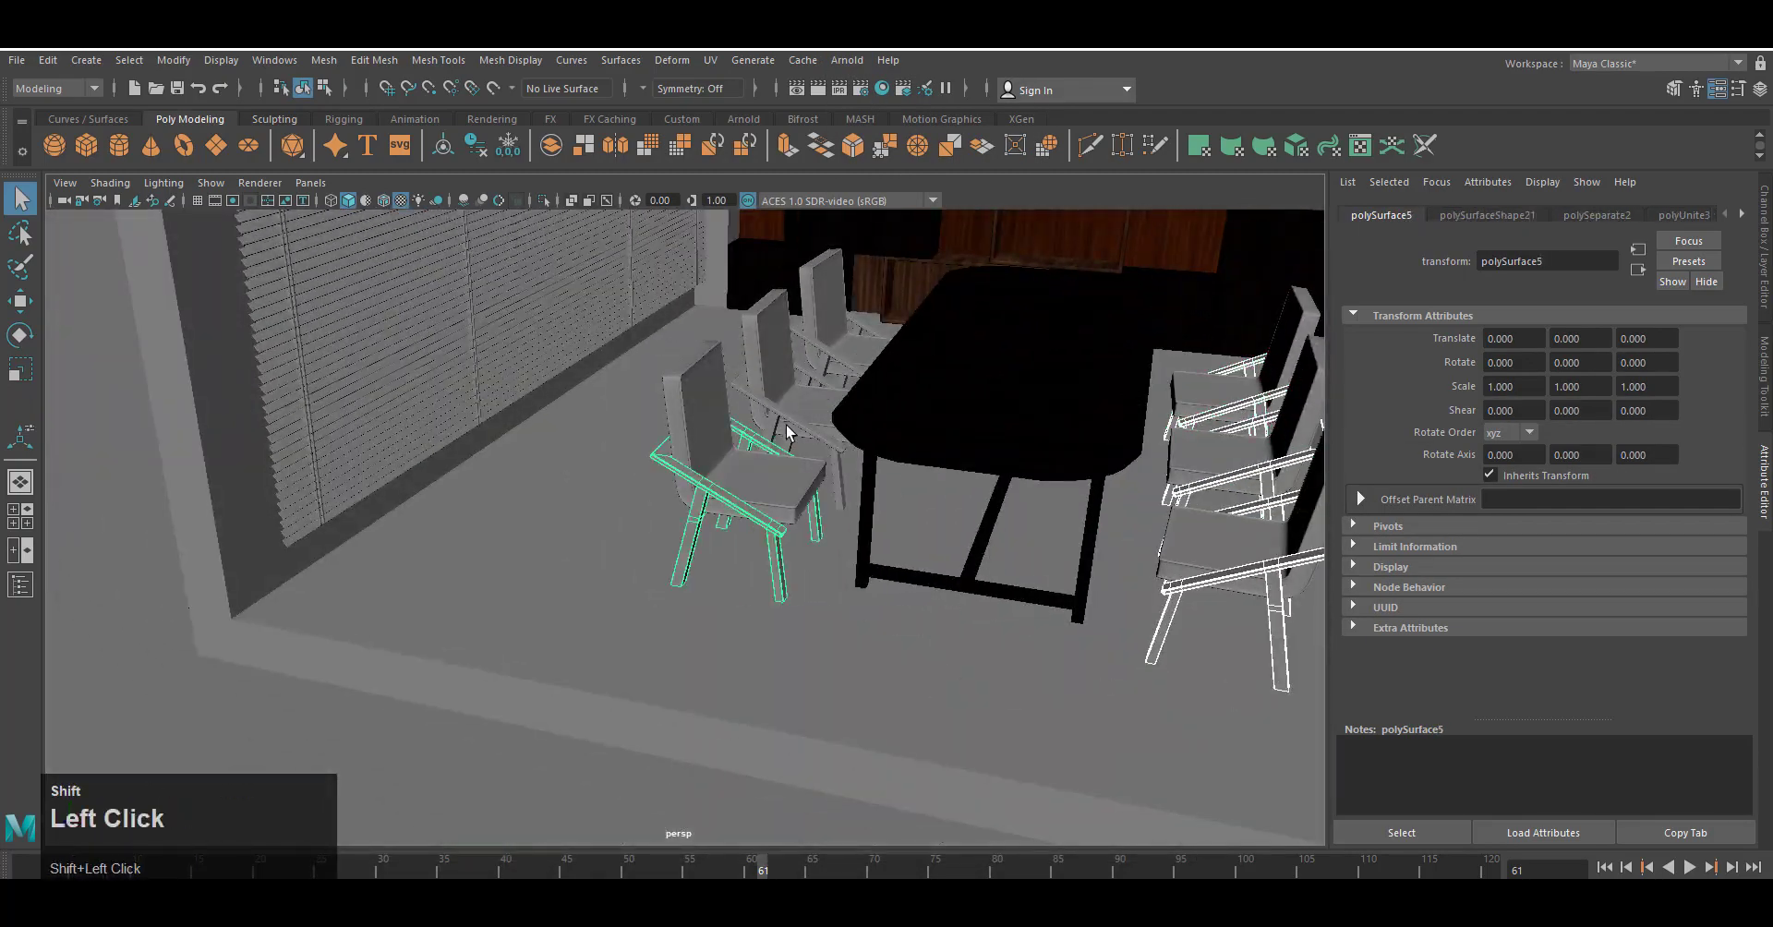
pyautogui.moveTo(813, 360); pyautogui.dragTo(821, 607, button='right')
# Assign a new aiStandardSurface to the nearest chair's seat, with a tan base color of hue 34.752 and specular roughness 0.548.
pyautogui.keyDown('alt'); pyautogui.moveTo(1108, 757); pyautogui.dragTo(1278, 794); pyautogui.keyUp('alt')
pyautogui.keyDown('alt'); pyautogui.moveTo(665, 679); pyautogui.dragTo(763, 705, button='right'); pyautogui.keyUp('alt')
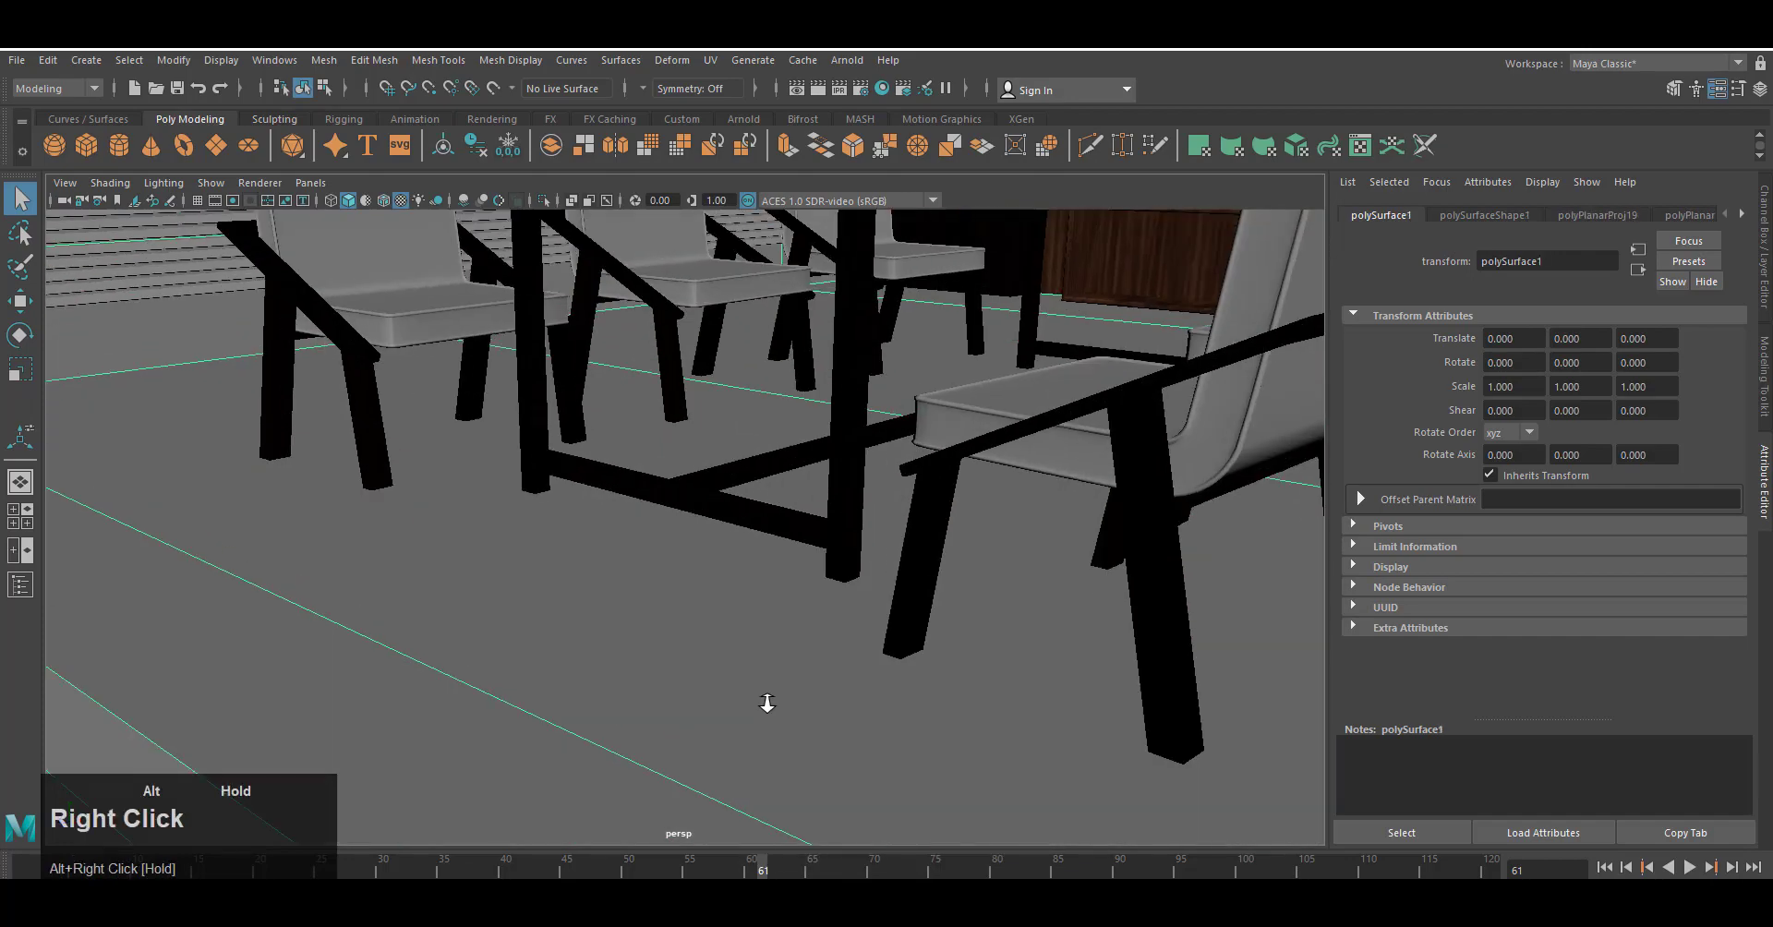
pyautogui.click(819, 581)
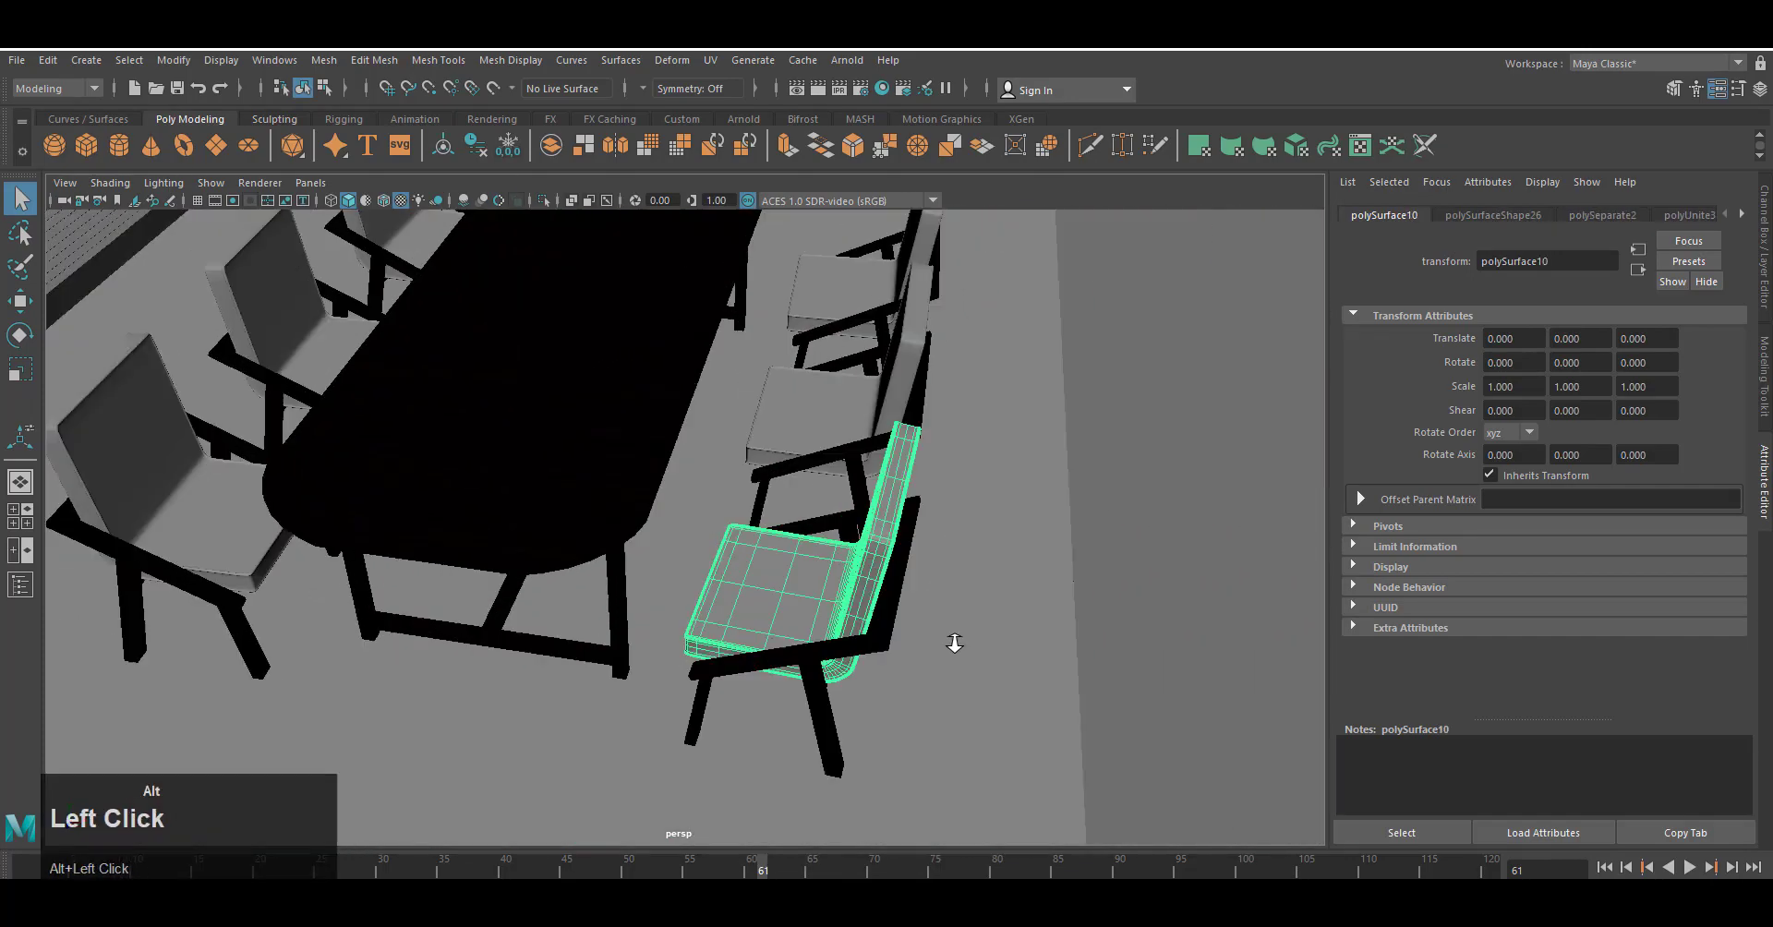
pyautogui.rightClick(886, 491)
pyautogui.click(812, 770)
pyautogui.click(813, 696)
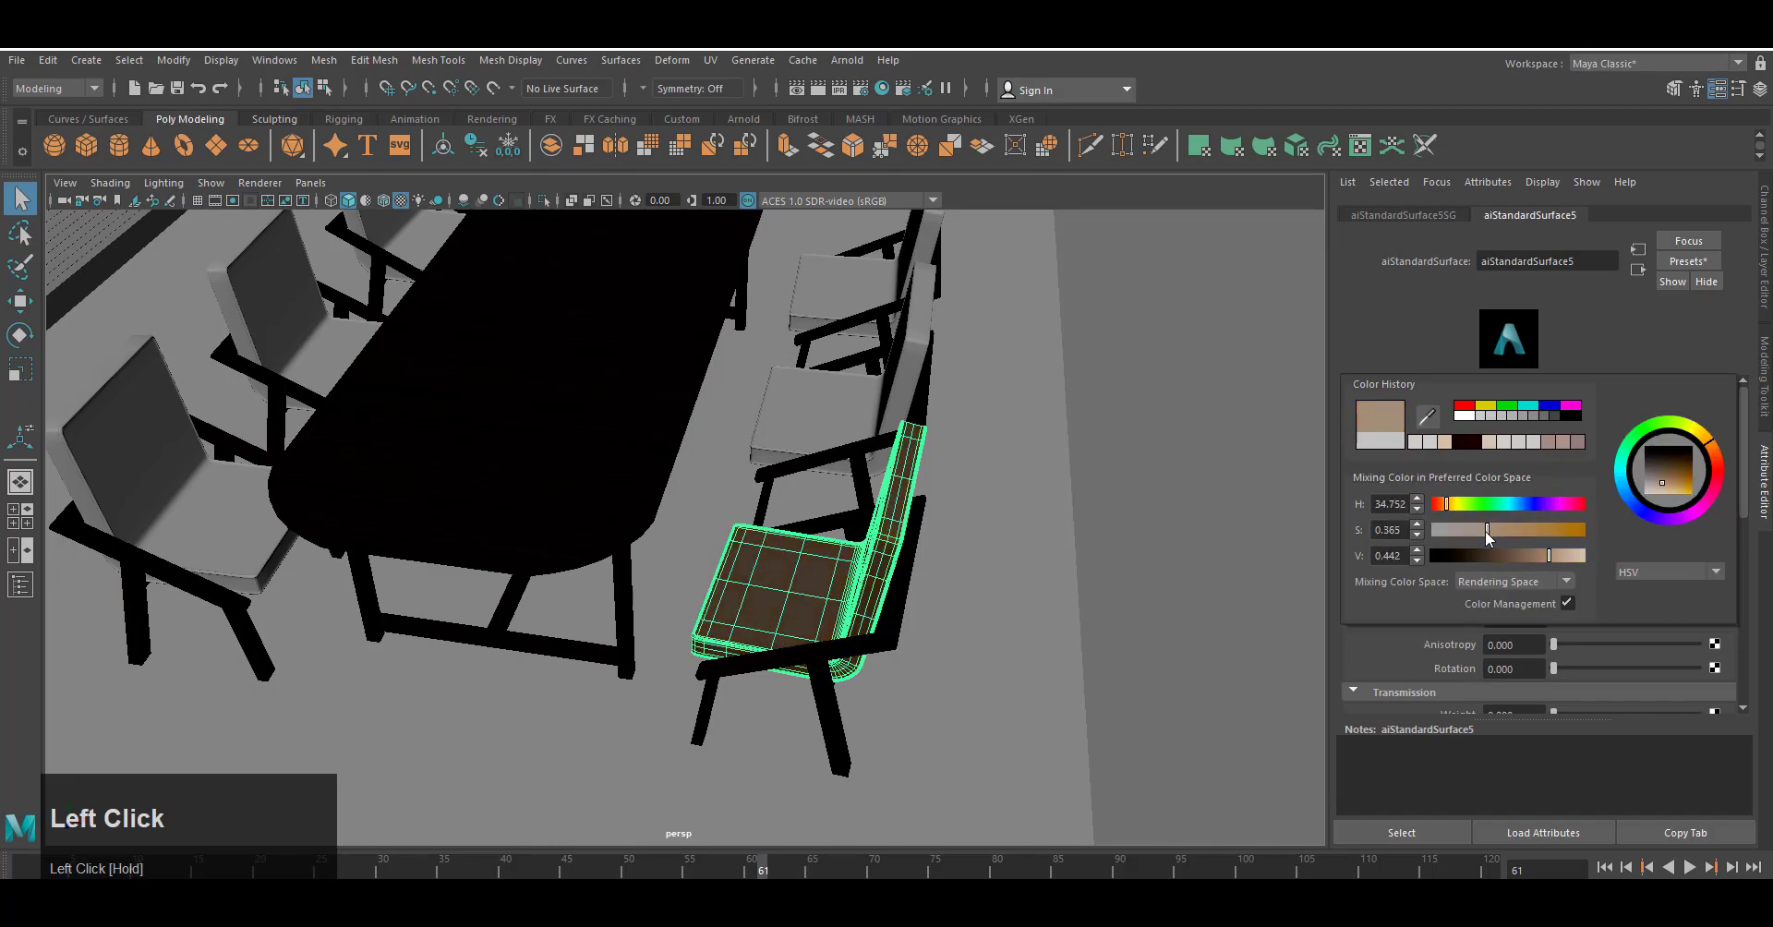
pyautogui.moveTo(1530, 565); pyautogui.dragTo(1530, 565)
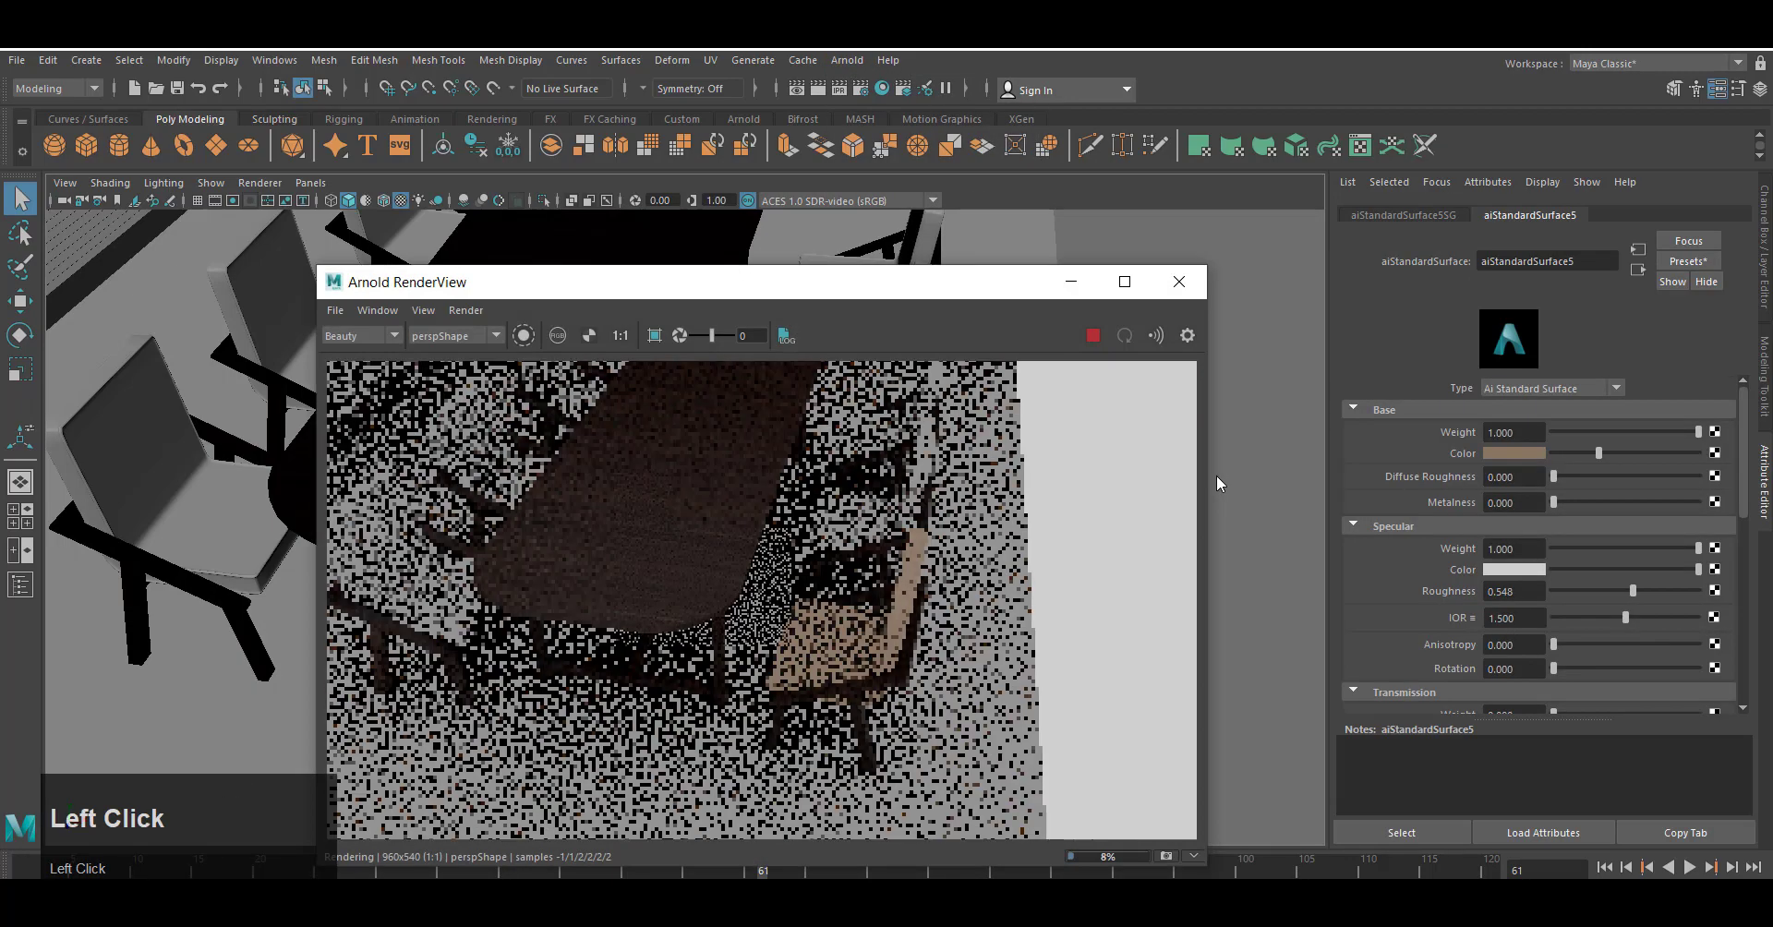
# Darken the seat material's base color to a brown with saturation 0.449 and value 0.111.
pyautogui.click(1496, 533)
pyautogui.click(1487, 557)
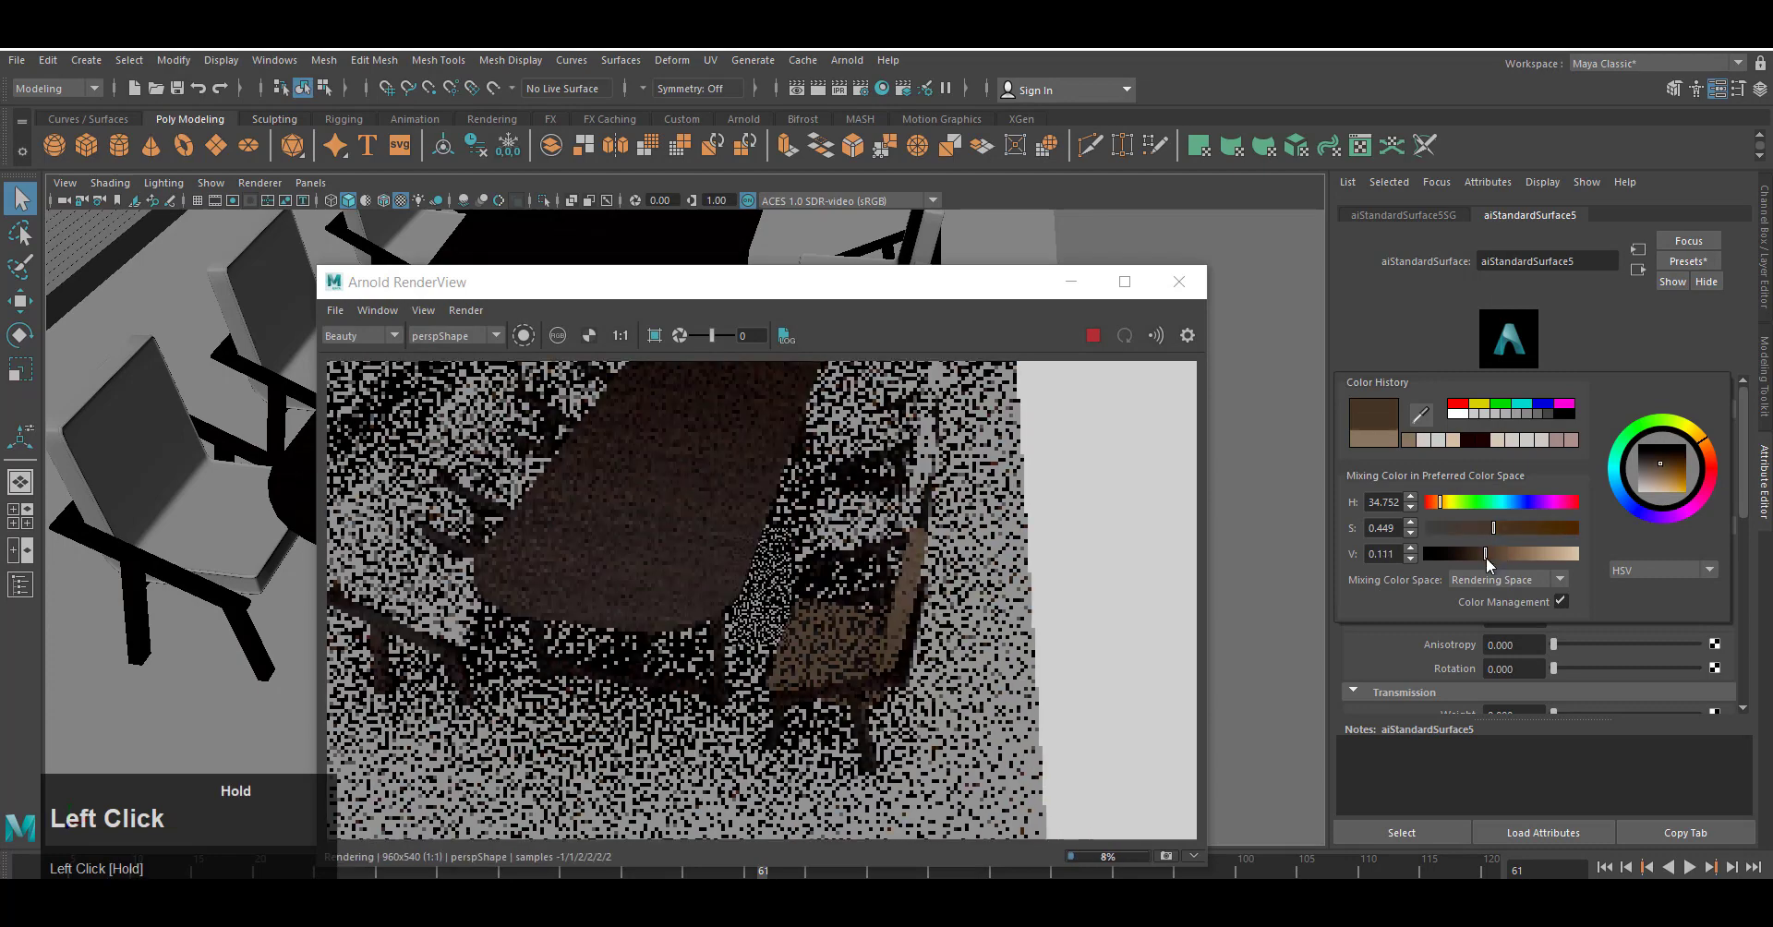
pyautogui.keyDown('alt'); pyautogui.moveTo(1285, 591); pyautogui.dragTo(1256, 608); pyautogui.keyUp('alt')
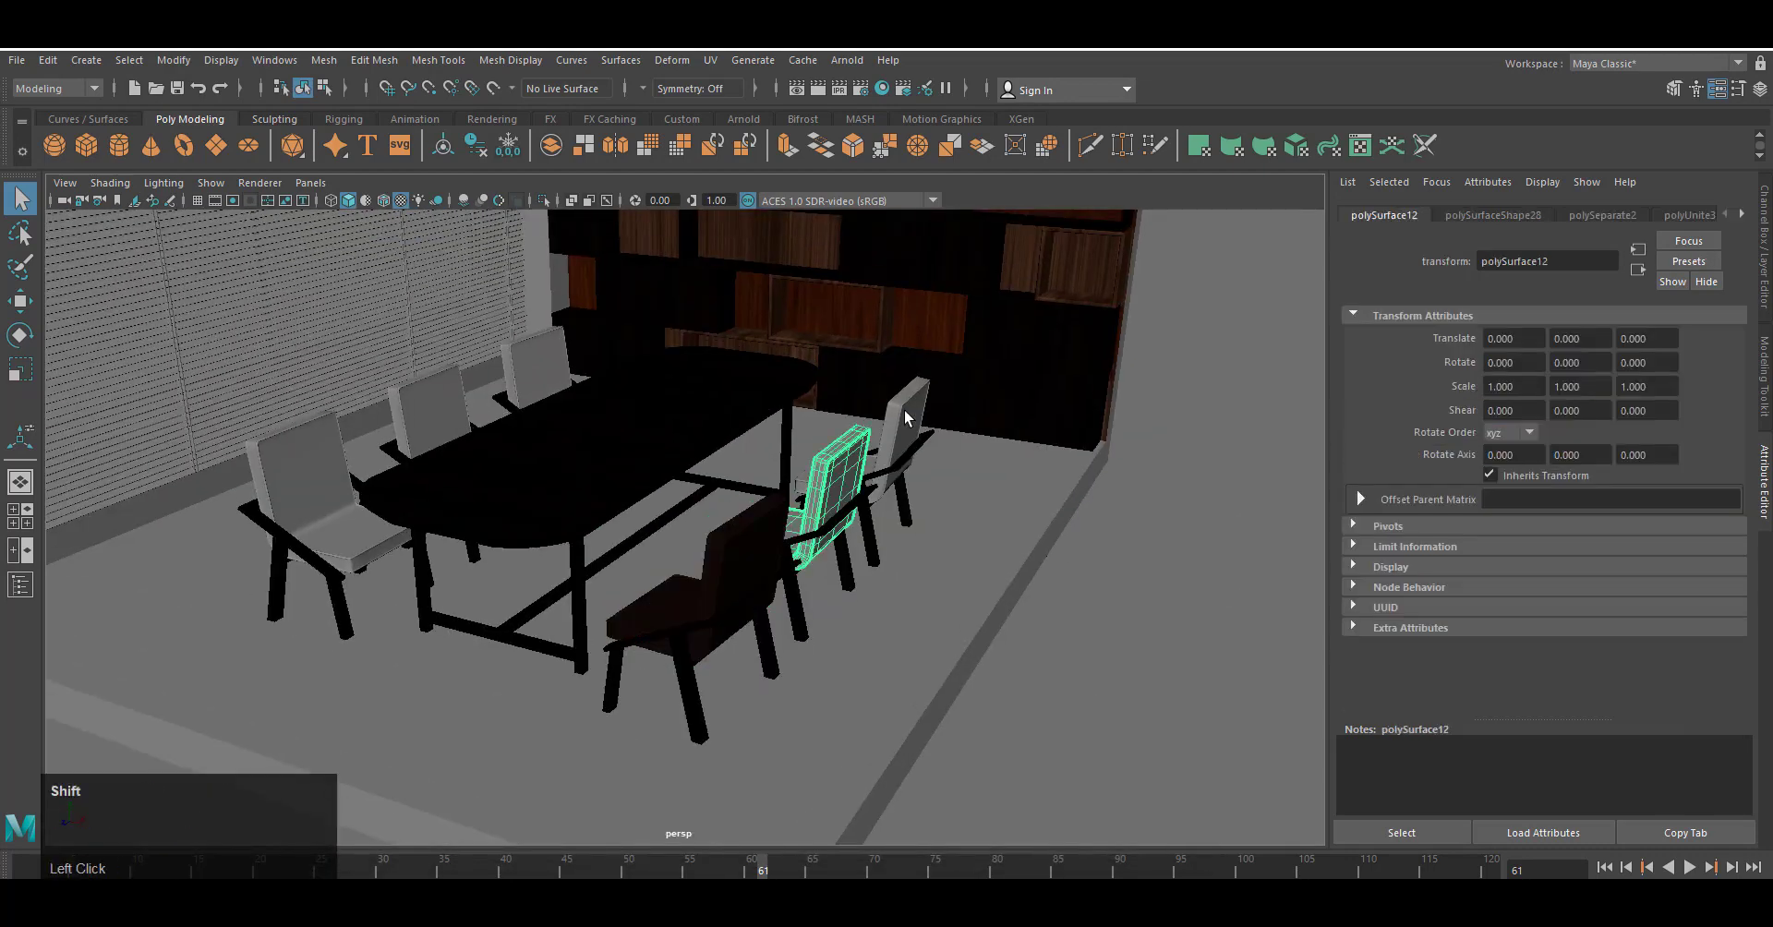
# Assign the brown seat material to the remaining chair seats and save the scene.
pyautogui.rightClick(532, 362)
pyautogui.click(894, 645)
pyautogui.hotkey('ctrl', 's')
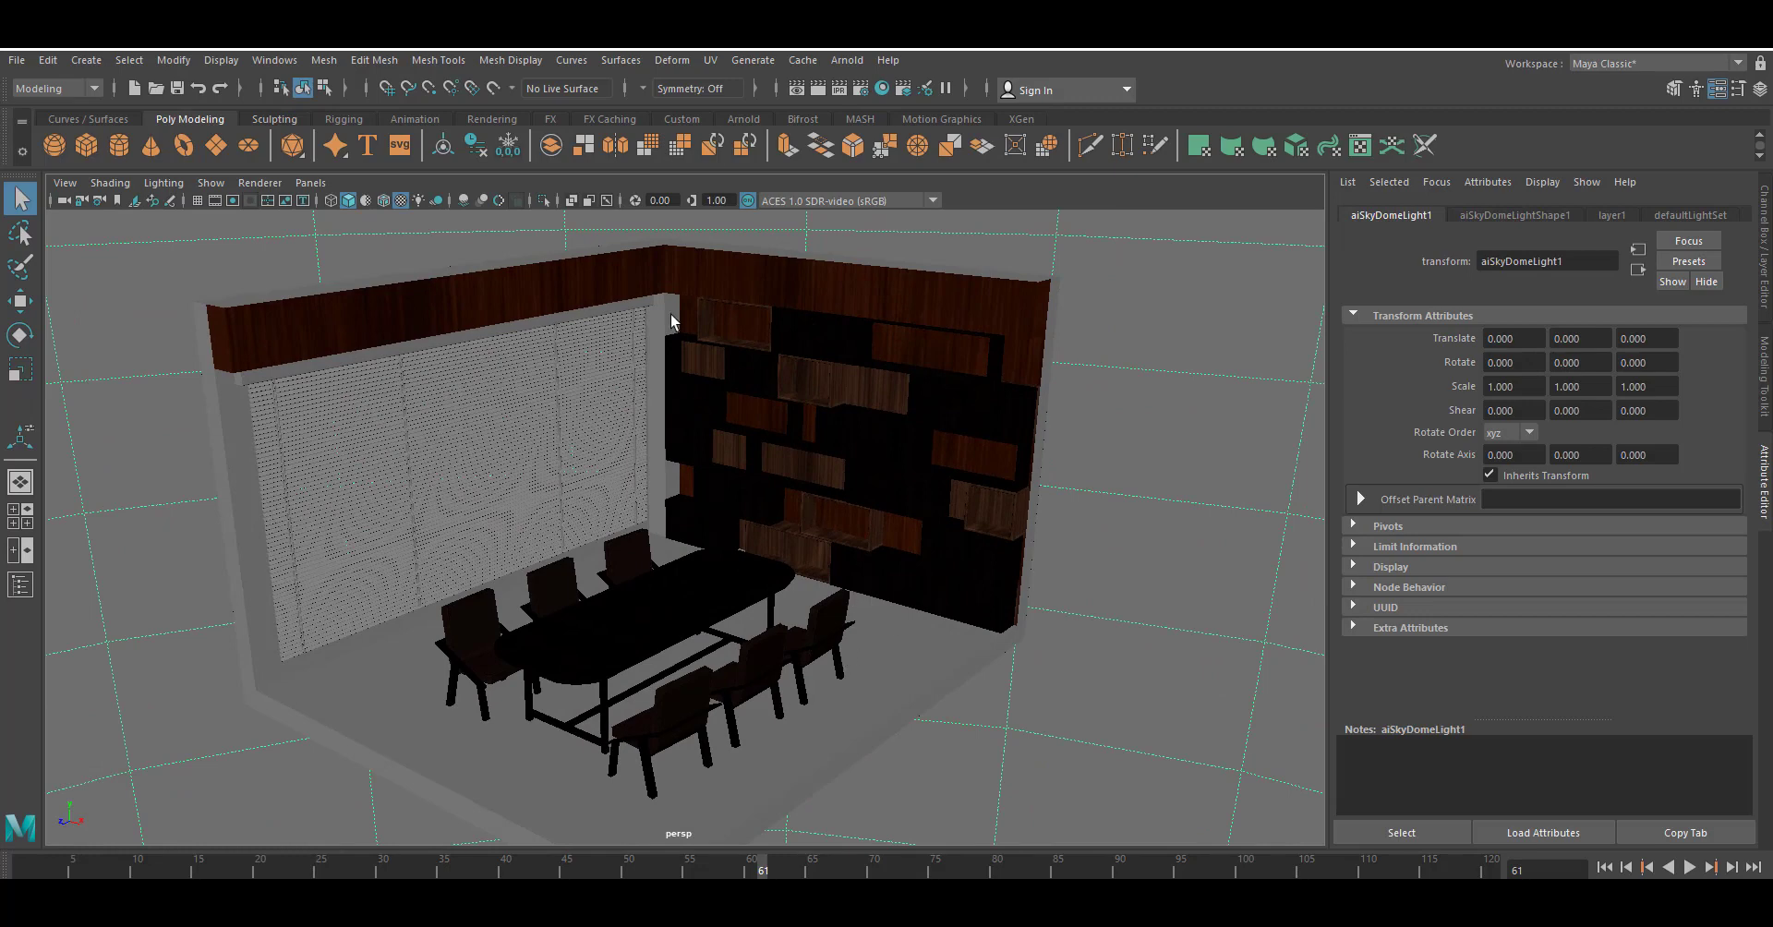
# Assign a new aiStandardSurface to the corner column between the window wall and the shelf wall.
pyautogui.moveTo(671, 315); pyautogui.dragTo(748, 288, button='right')
pyautogui.keyDown('alt'); pyautogui.moveTo(683, 456); pyautogui.dragTo(724, 469, button='middle'); pyautogui.keyUp('alt')
pyautogui.moveTo(696, 328); pyautogui.dragTo(685, 799, button='right')
pyautogui.click(639, 501)
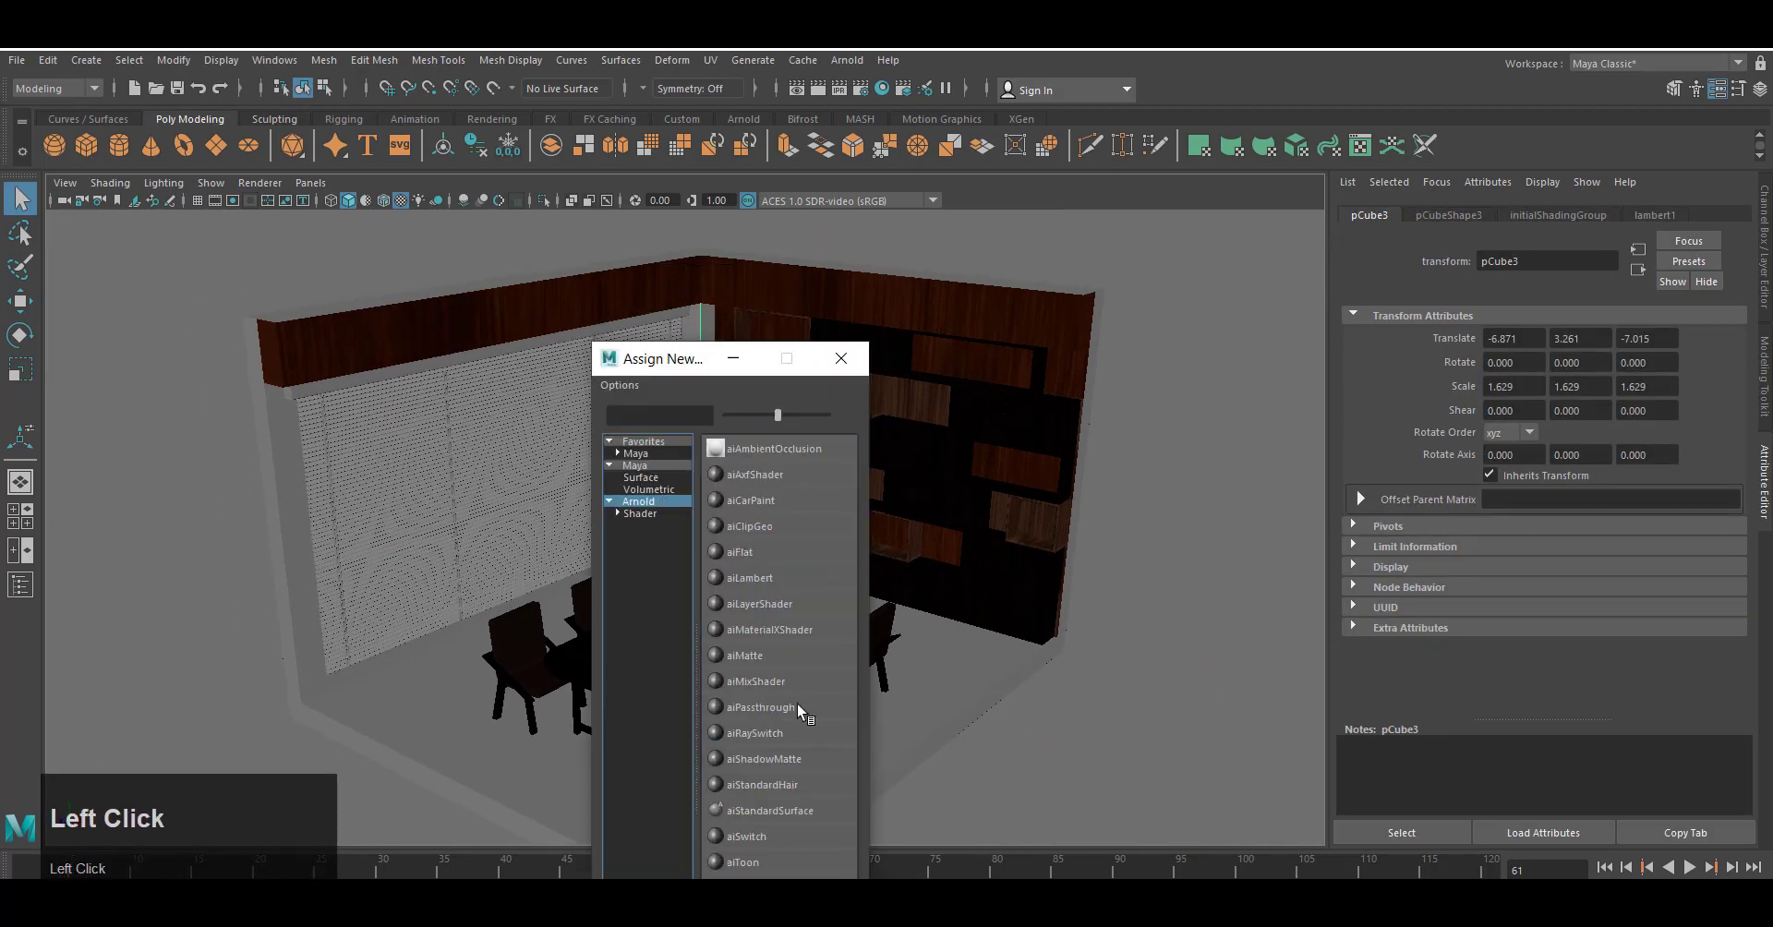
pyautogui.click(781, 811)
# Select the window wall's inner faces around the blinds, checking them in wireframe, and return to object mode.
pyautogui.click(289, 449)
pyautogui.moveTo(292, 455); pyautogui.dragTo(295, 489, button='right')
pyautogui.click(284, 414)
pyautogui.moveTo(294, 454)
pyautogui.keyDown('shift'); pyautogui.mouseDown()
pyautogui.moveTo(306, 572)
pyautogui.moveTo(588, 576)
pyautogui.mouseUp(); pyautogui.keyUp('shift')
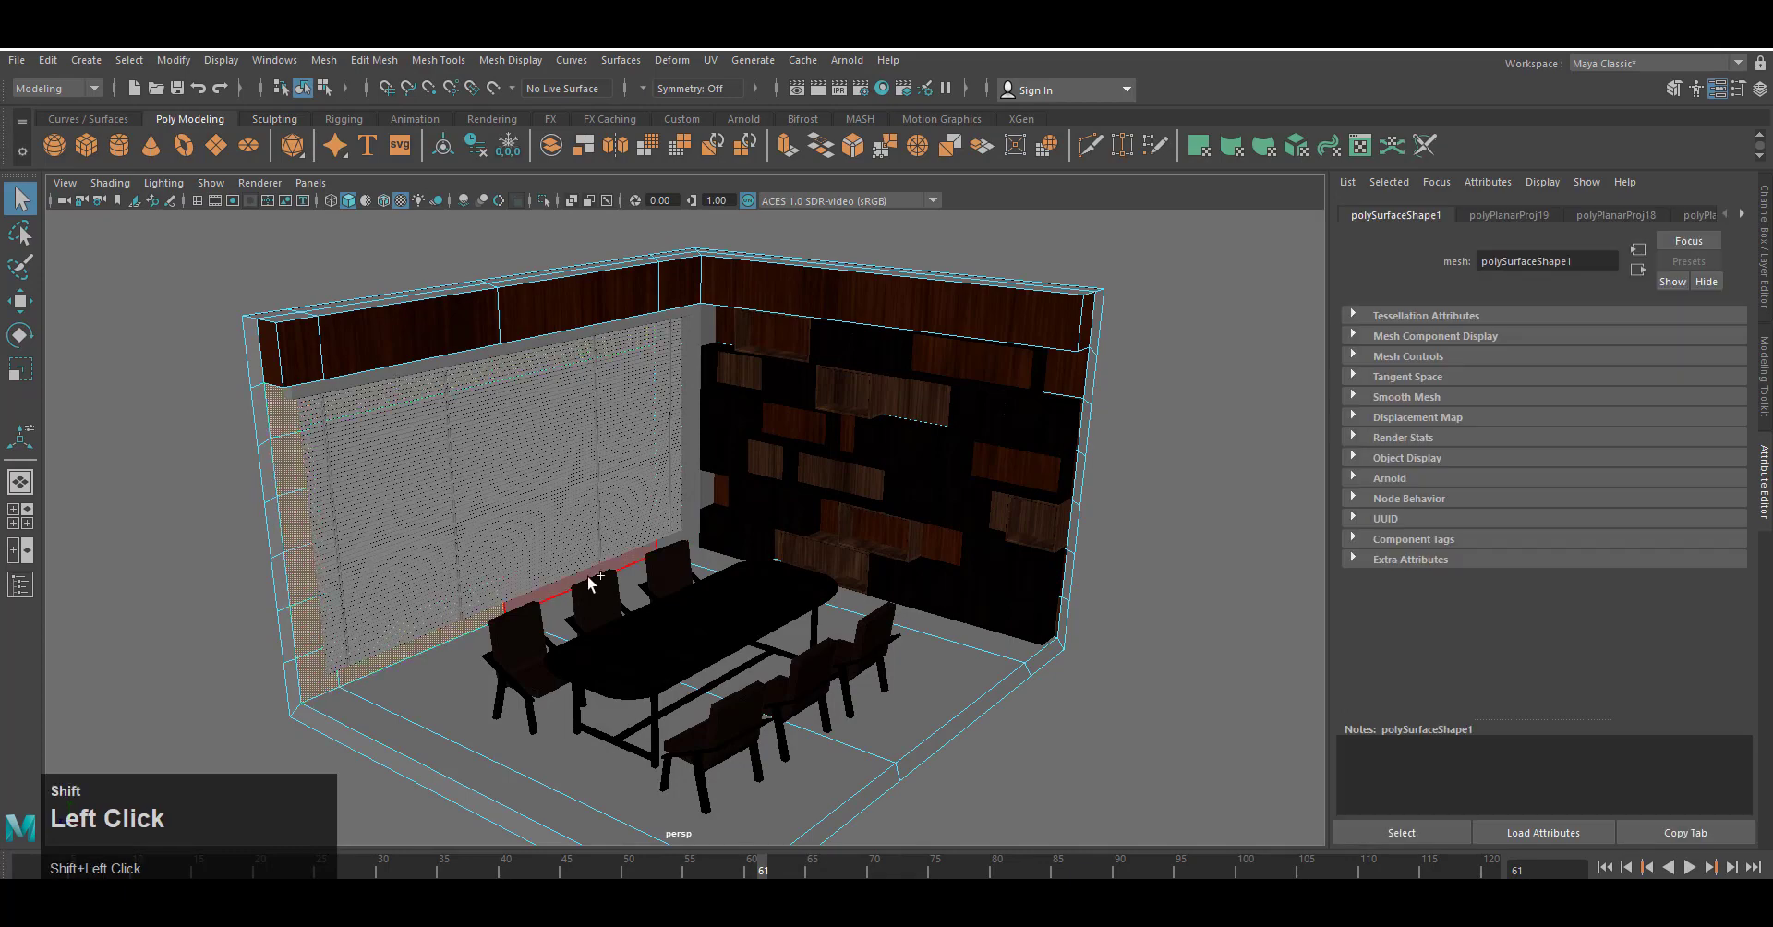
pyautogui.click(331, 200)
pyautogui.scroll(4, 672, 431)
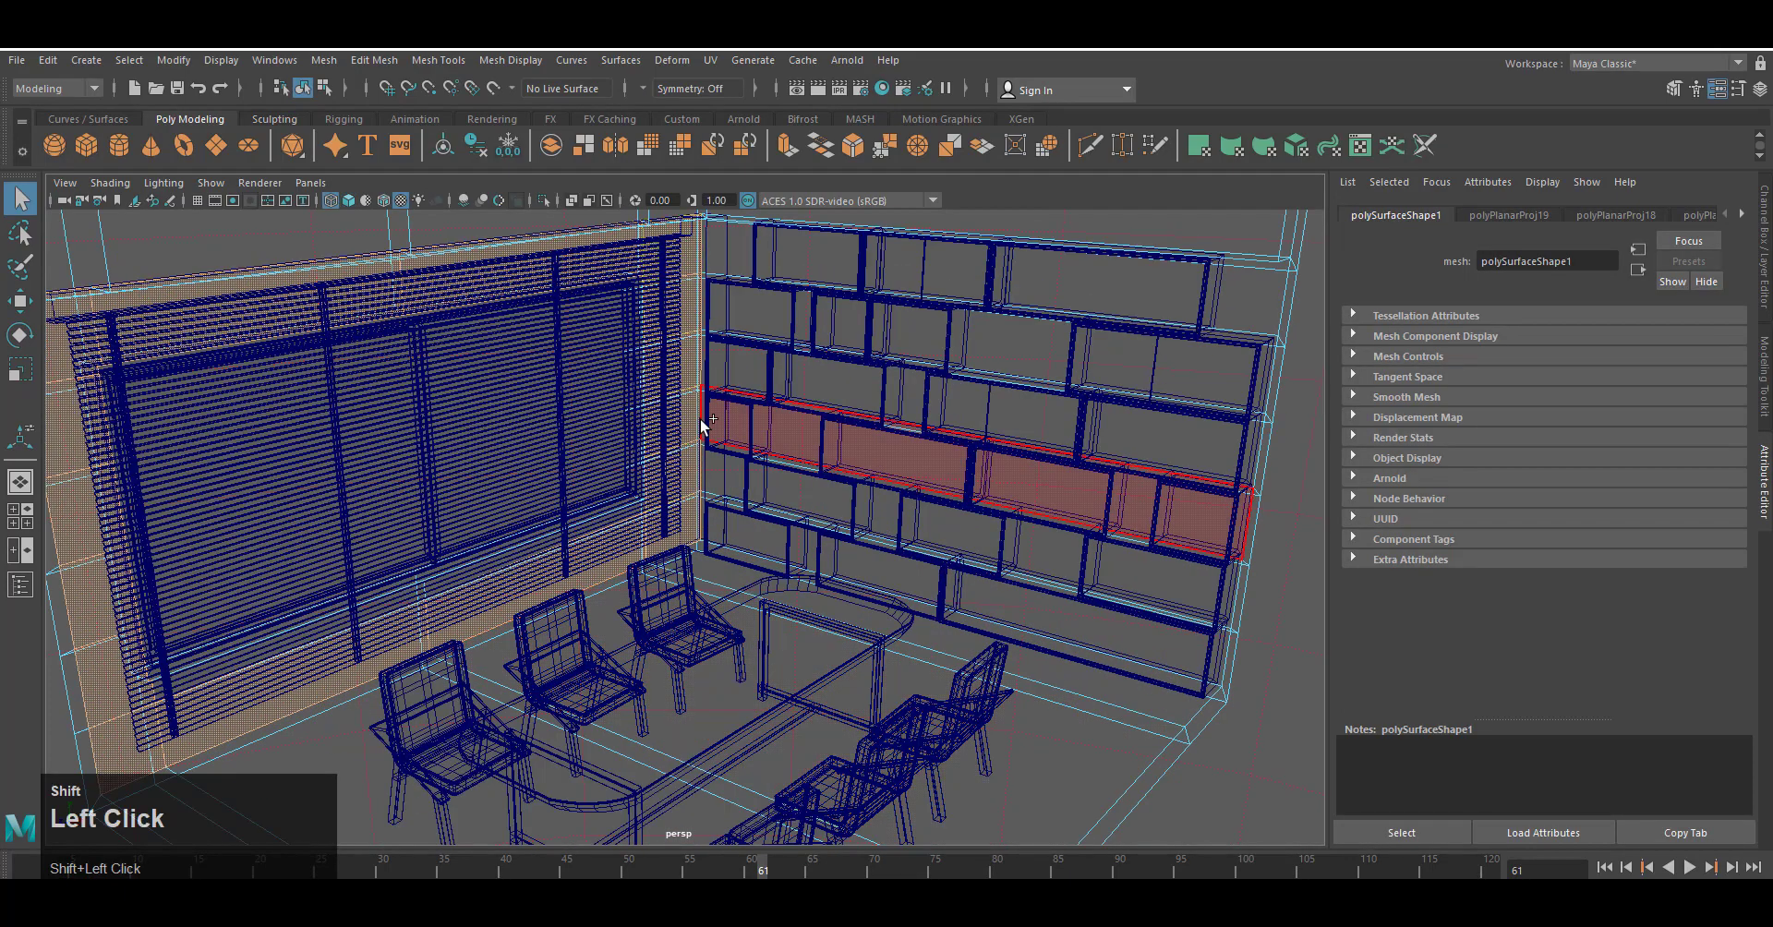
pyautogui.keyDown('alt'); pyautogui.moveTo(573, 649); pyautogui.dragTo(591, 646, button='middle'); pyautogui.keyUp('alt')
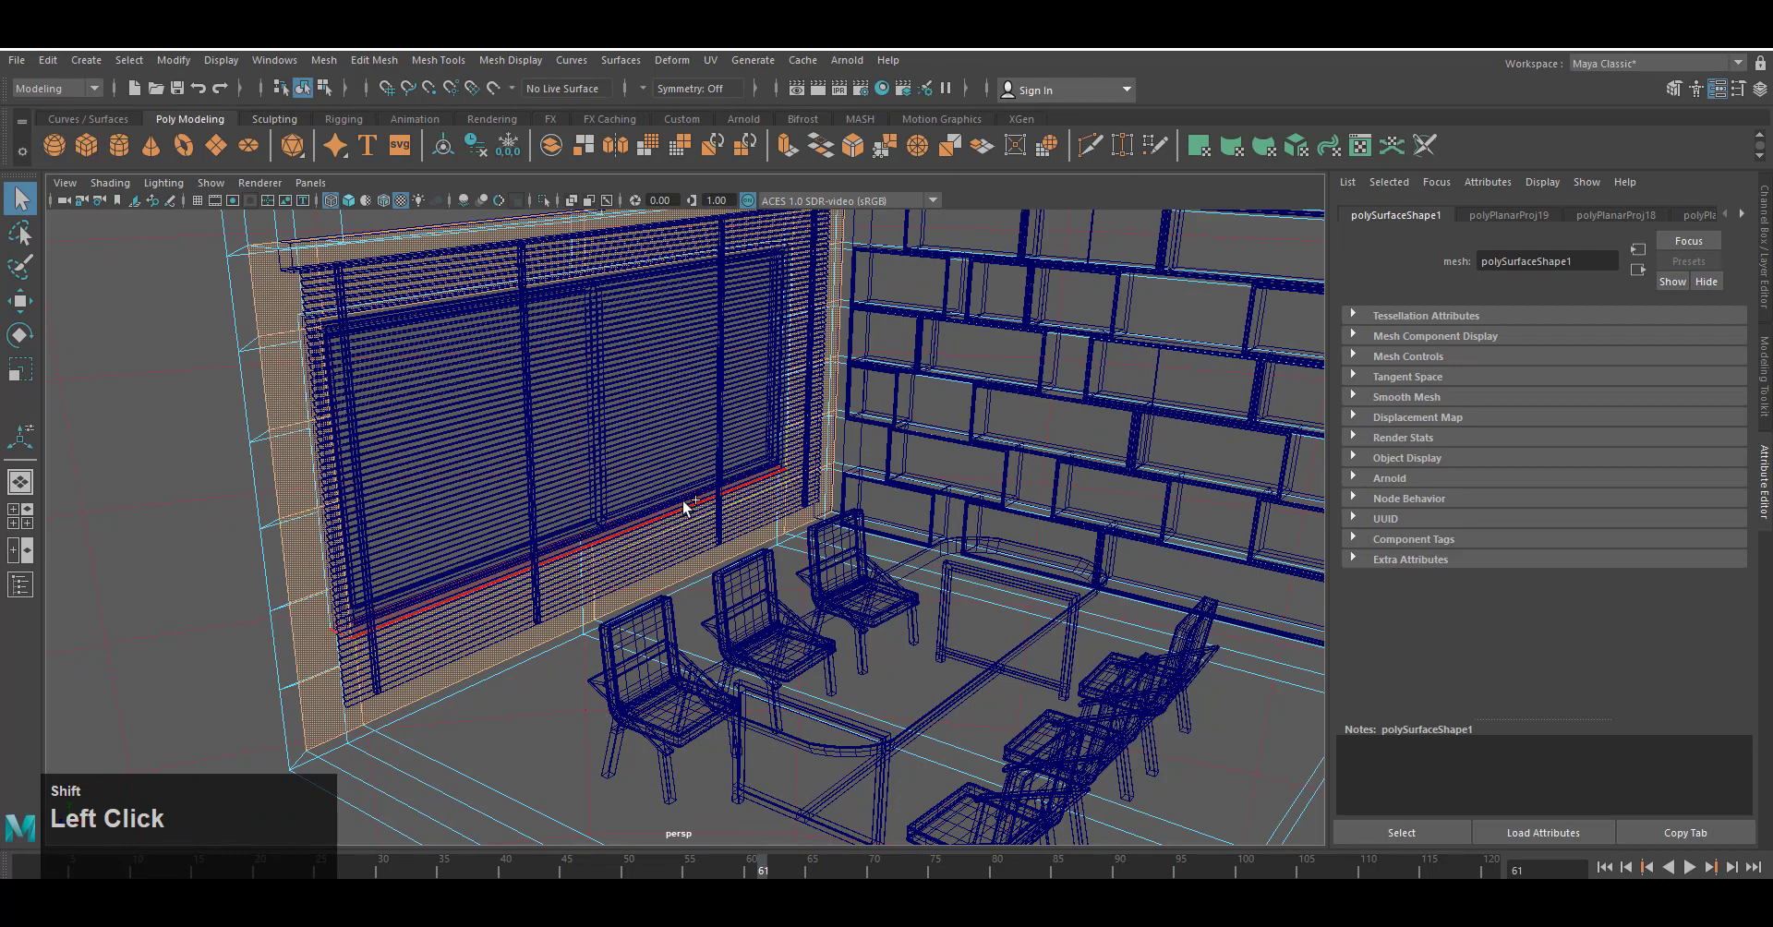
pyautogui.keyDown('alt'); pyautogui.moveTo(734, 623); pyautogui.dragTo(1043, 600); pyautogui.keyUp('alt')
pyautogui.click(350, 200)
pyautogui.scroll(4, 794, 646)
pyautogui.moveTo(804, 739)
pyautogui.keyDown('alt'); pyautogui.mouseDown()
pyautogui.moveTo(942, 797)
pyautogui.moveTo(1154, 790)
pyautogui.moveTo(754, 740)
pyautogui.moveTo(739, 677)
pyautogui.mouseUp(); pyautogui.keyUp('alt')
pyautogui.keyDown('shift'); pyautogui.click(1207, 787); pyautogui.keyUp('shift')
pyautogui.moveTo(403, 424); pyautogui.dragTo(495, 398, button='right')
# Render the room in Arnold to check the materials, and close the render.
pyautogui.click(846, 61)
pyautogui.click(868, 93)
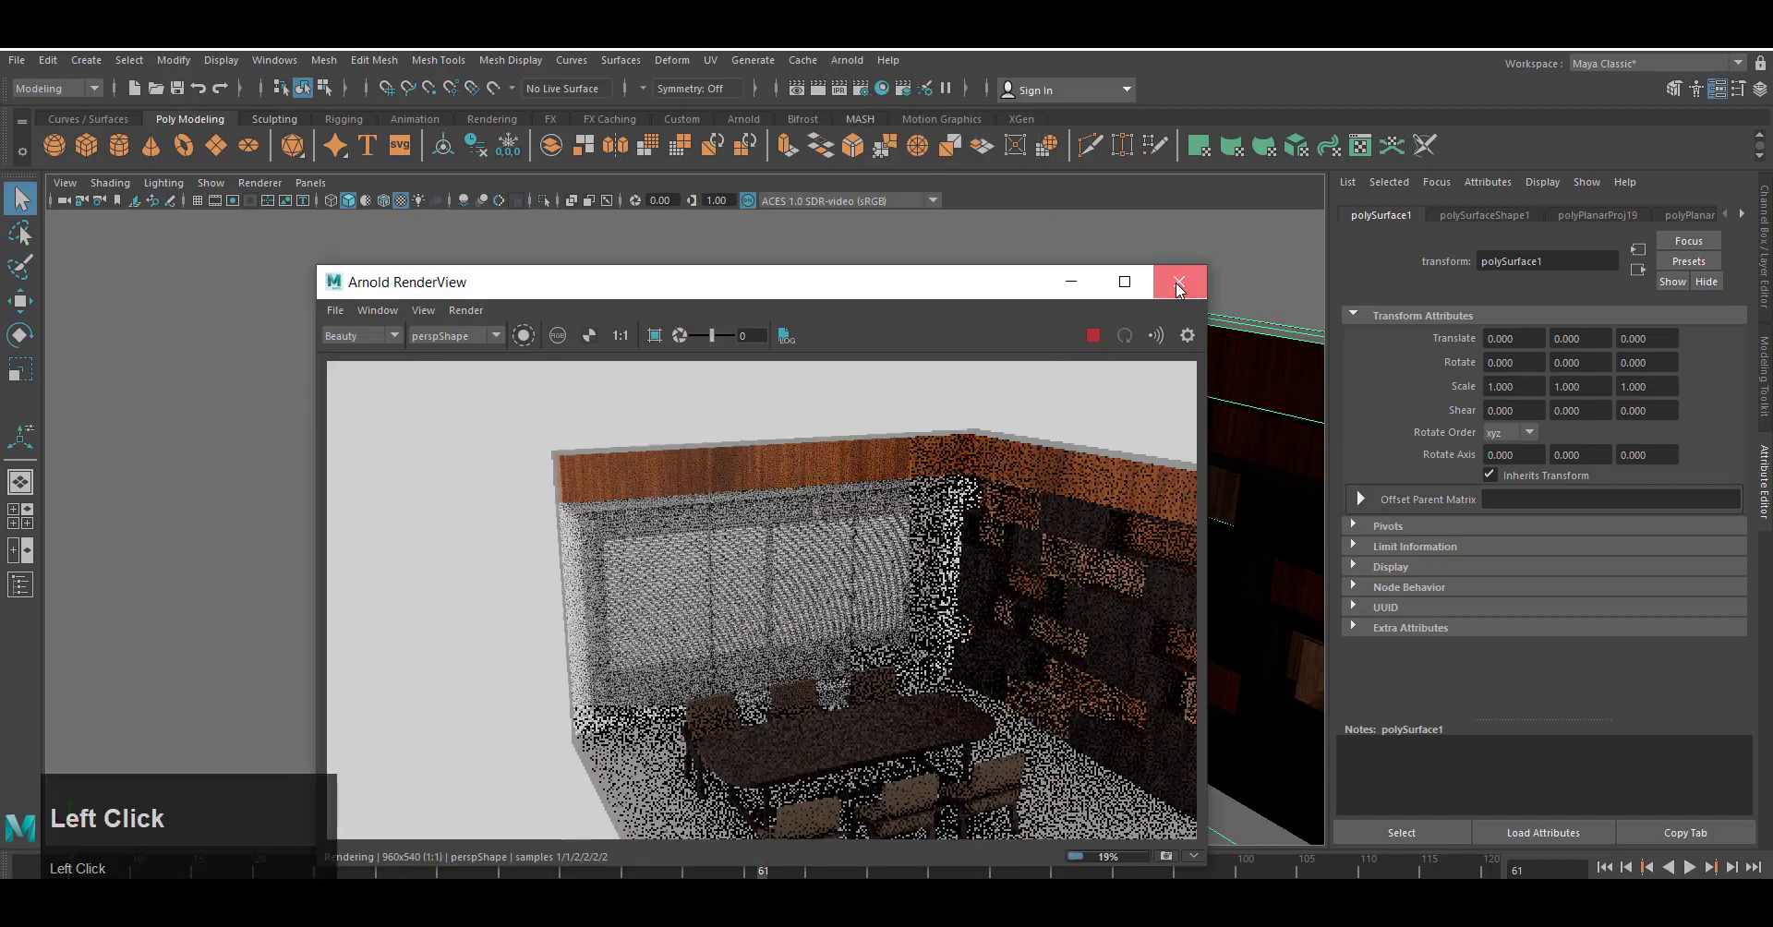
pyautogui.click(1180, 281)
# Select all blind slats and the headrail, leaving the window frames out of the selection.
pyautogui.scroll(3, 647, 461)
pyautogui.keyDown('alt'); pyautogui.moveTo(646, 461); pyautogui.dragTo(619, 416); pyautogui.keyUp('alt')
pyautogui.click(475, 312)
pyautogui.keyDown('shift'); pyautogui.click(503, 375); pyautogui.keyUp('shift')
pyautogui.moveTo(450, 320); pyautogui.dragTo(474, 800)
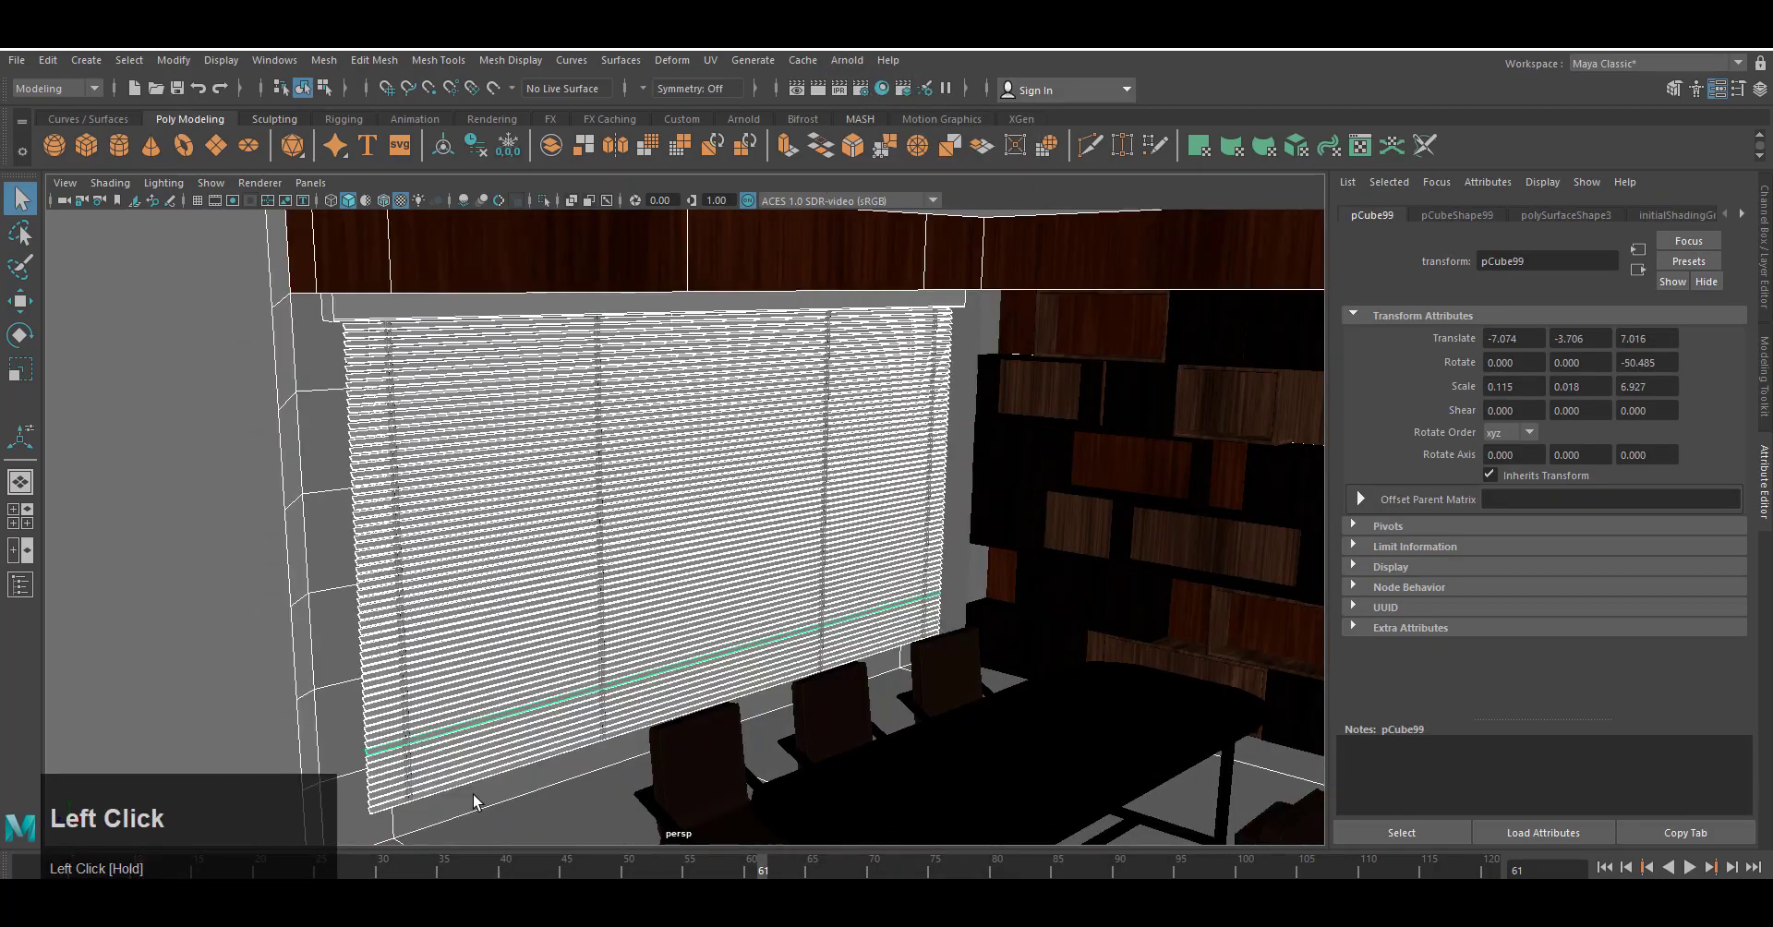
pyautogui.keyDown('shift'); pyautogui.click(347, 300); pyautogui.keyUp('shift')
pyautogui.keyDown('alt'); pyautogui.moveTo(601, 696); pyautogui.dragTo(886, 730); pyautogui.keyUp('alt')
pyautogui.scroll(5, 554, 637)
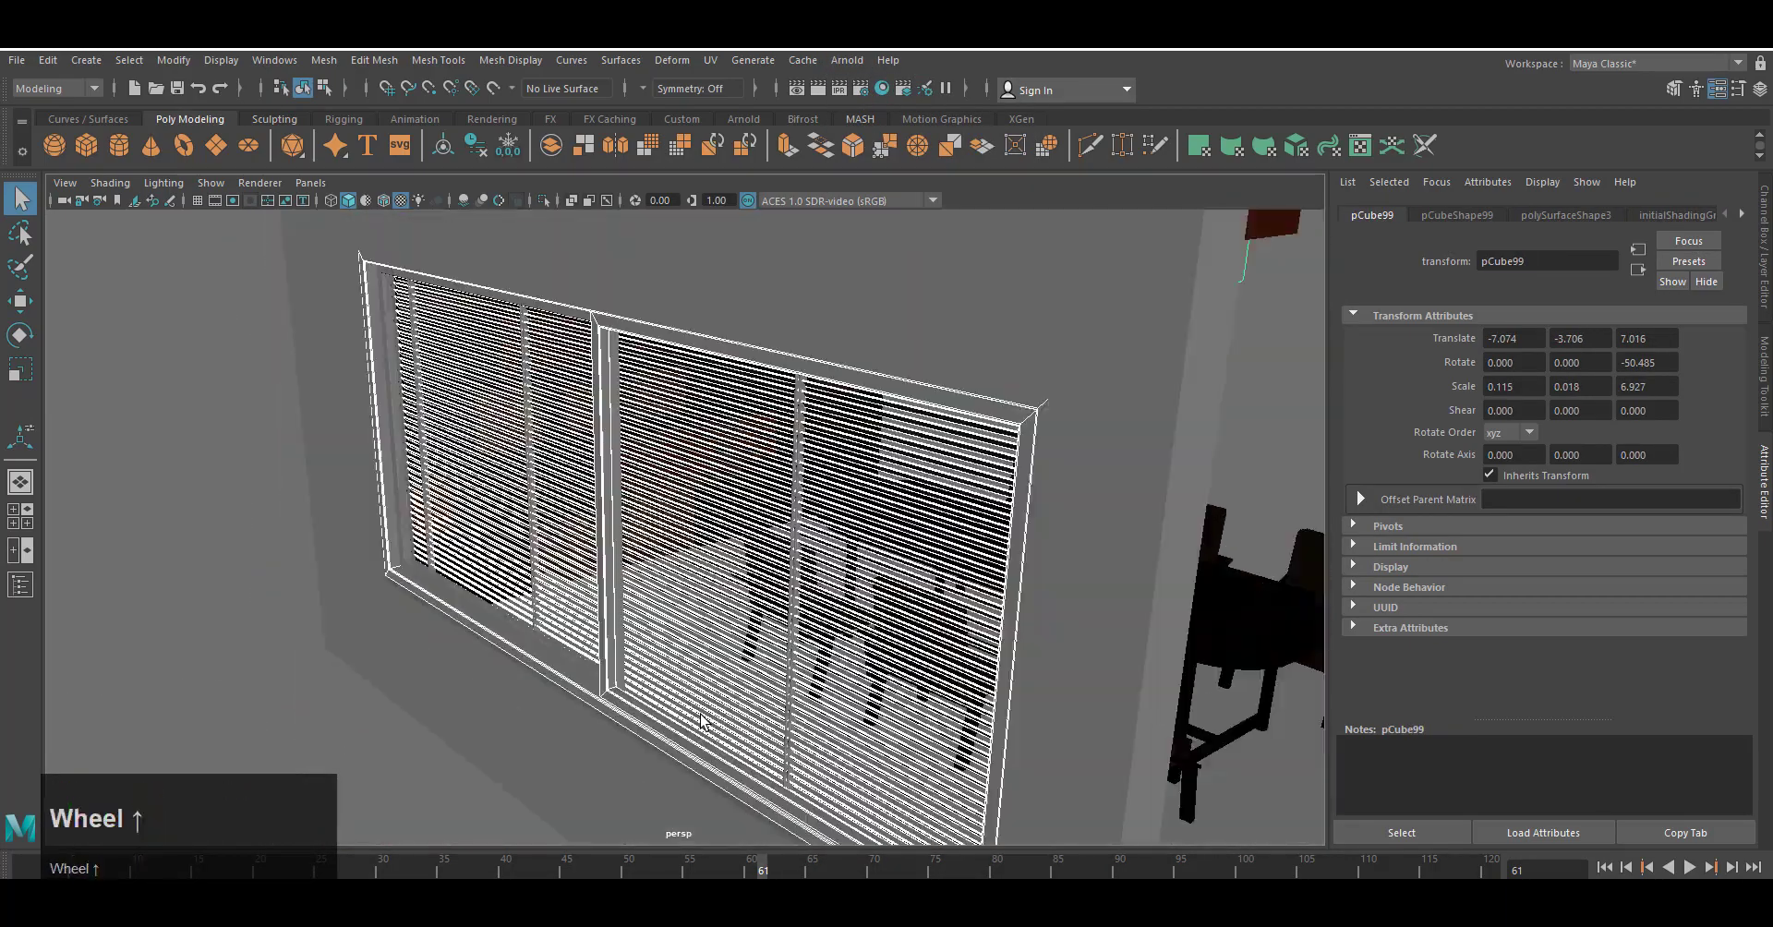
pyautogui.keyDown('shift'); pyautogui.click(558, 649); pyautogui.keyUp('shift')
pyautogui.scroll(-5, 490, 642)
pyautogui.keyDown('alt'); pyautogui.moveTo(785, 674); pyautogui.dragTo(499, 685); pyautogui.keyUp('alt')
# Add the vertical cords of the blinds to the selected slats and headrail.
pyautogui.click(542, 200)
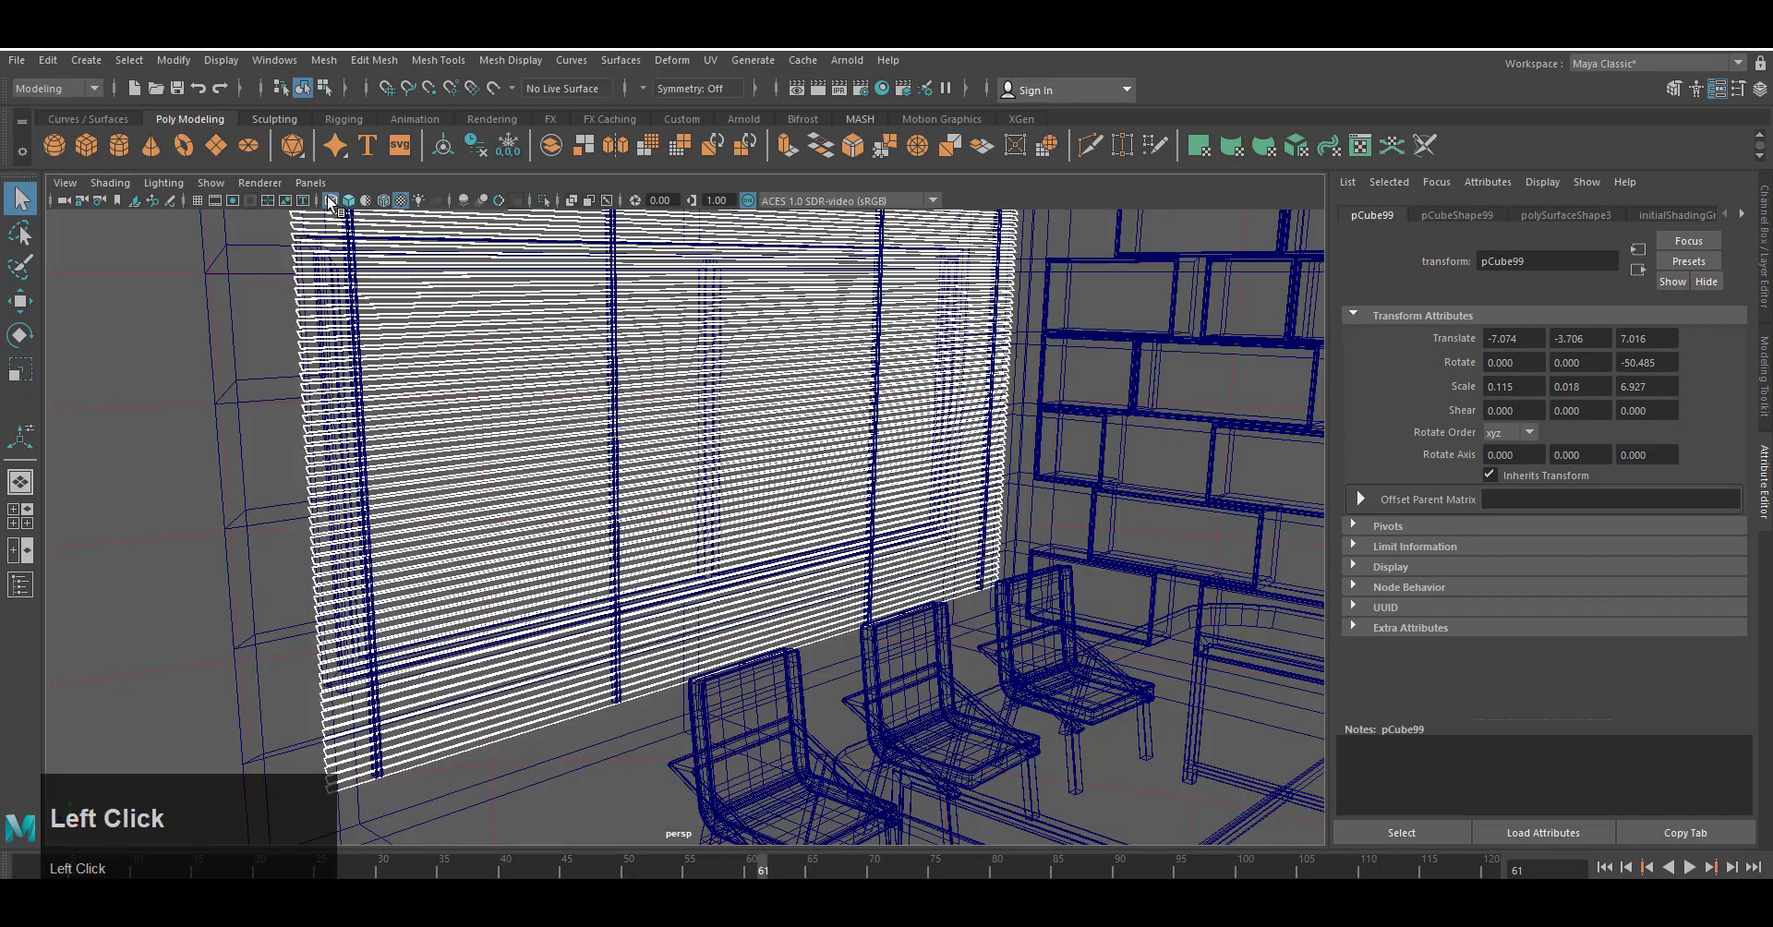
pyautogui.scroll(-5, 610, 600)
pyautogui.keyDown('alt'); pyautogui.moveTo(628, 665); pyautogui.dragTo(1016, 681); pyautogui.keyUp('alt')
pyautogui.scroll(5, 881, 685)
pyautogui.click(543, 200)
pyautogui.scroll(5, 591, 554)
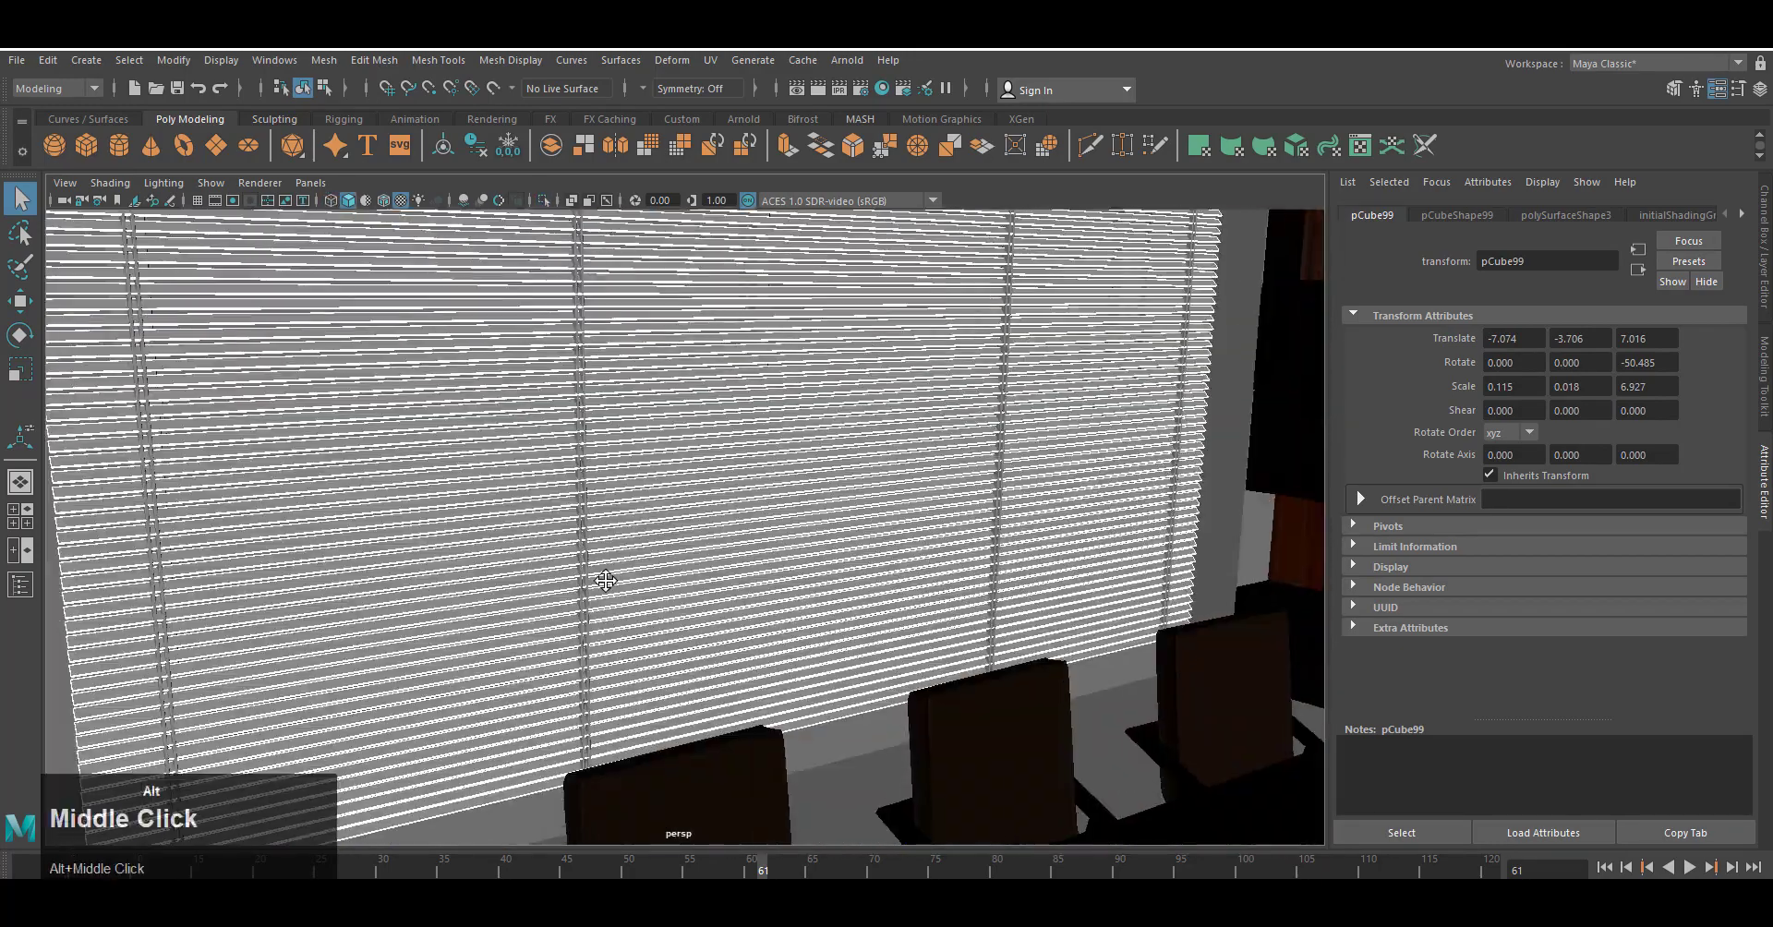
pyautogui.scroll(5, 646, 581)
pyautogui.keyDown('alt'); pyautogui.moveTo(605, 577); pyautogui.dragTo(235, 628, button='middle'); pyautogui.keyUp('alt')
pyautogui.keyDown('shift'); pyautogui.click(544, 572); pyautogui.keyUp('shift')
pyautogui.keyDown('shift'); pyautogui.click(599, 573); pyautogui.keyUp('shift')
pyautogui.keyDown('shift'); pyautogui.click(619, 571); pyautogui.keyUp('shift')
pyautogui.keyDown('alt'); pyautogui.moveTo(1056, 514); pyautogui.dragTo(397, 554, button='middle'); pyautogui.keyUp('alt')
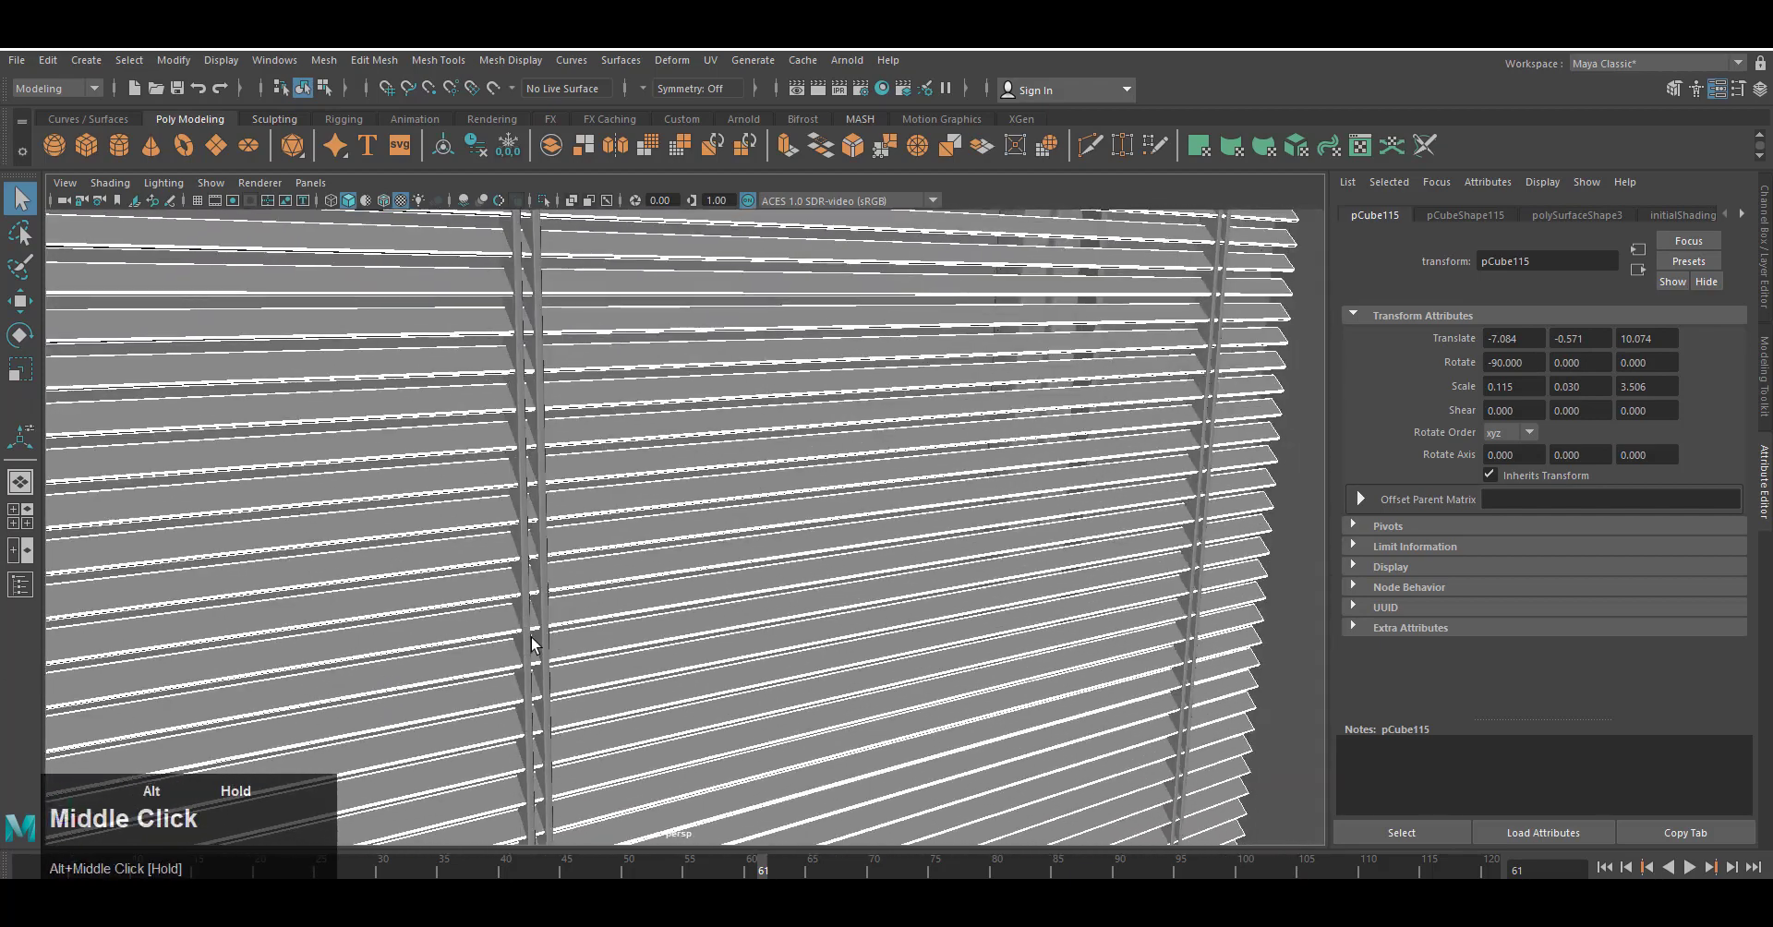
pyautogui.keyDown('shift'); pyautogui.click(491, 572); pyautogui.keyUp('shift')
pyautogui.keyDown('shift'); pyautogui.click(512, 571); pyautogui.keyUp('shift')
pyautogui.keyDown('alt'); pyautogui.moveTo(1222, 574); pyautogui.dragTo(933, 565, button='middle'); pyautogui.keyUp('alt')
pyautogui.keyDown('shift'); pyautogui.click(997, 554); pyautogui.keyUp('shift')
pyautogui.keyDown('shift'); pyautogui.click(1004, 554); pyautogui.keyUp('shift')
pyautogui.scroll(-10, 978, 563)
pyautogui.keyDown('alt'); pyautogui.moveTo(720, 614); pyautogui.dragTo(593, 634); pyautogui.keyUp('alt')
pyautogui.scroll(5, 594, 634)
# Combine the selected blind parts into one mesh and assign it a new aiStandardSurface.
pyautogui.click(323, 60)
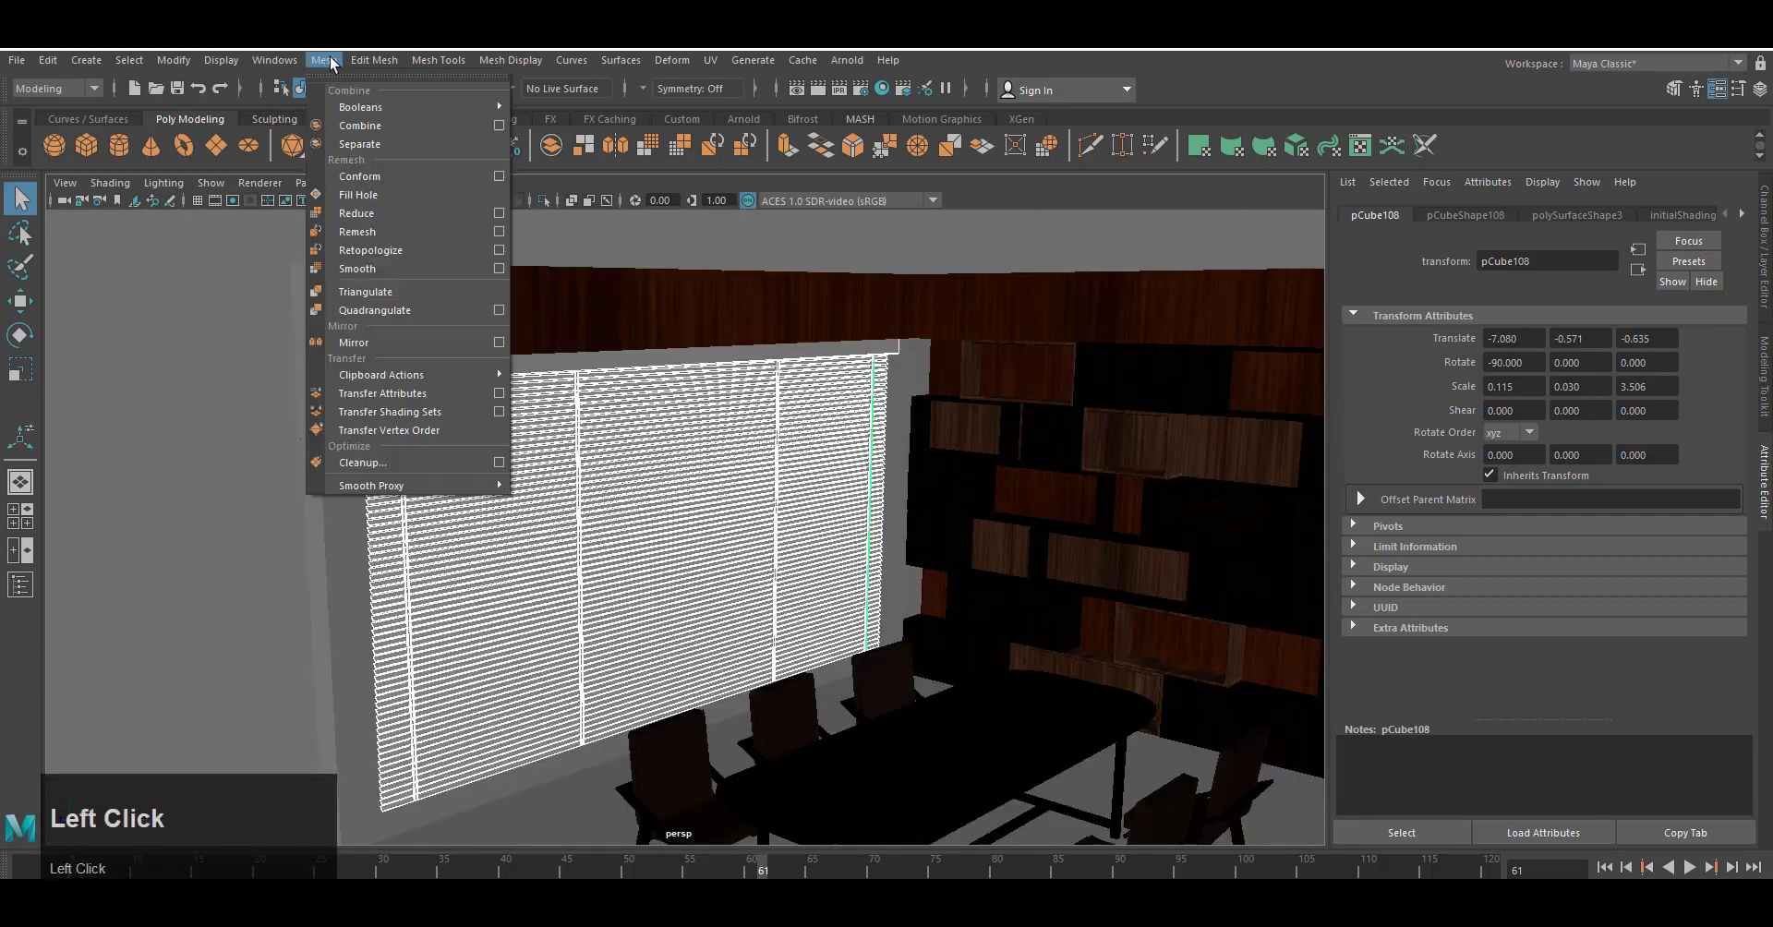
pyautogui.click(358, 124)
pyautogui.rightClick(613, 434)
pyautogui.moveTo(613, 434); pyautogui.dragTo(609, 906, button='right')
pyautogui.click(643, 498)
pyautogui.click(780, 609)
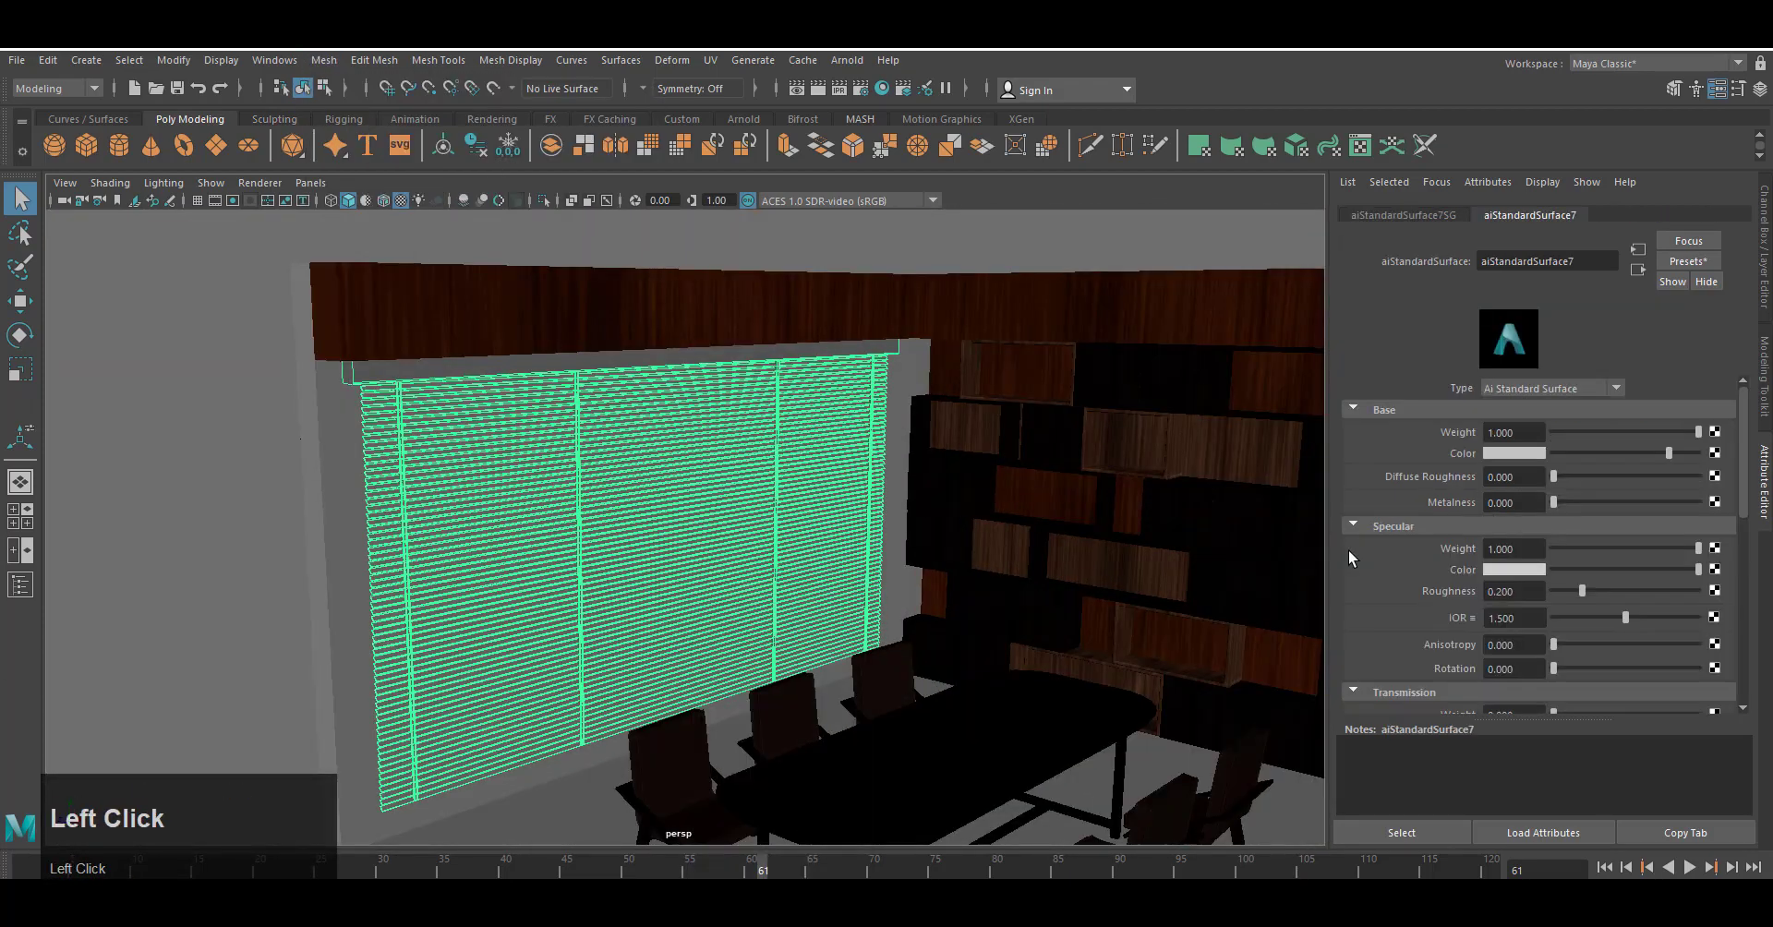
# Apply a material preset to the blinds' shader and change its base color to a near-black from the color history.
pyautogui.click(1688, 262)
pyautogui.moveTo(1614, 717)
pyautogui.click(1477, 716)
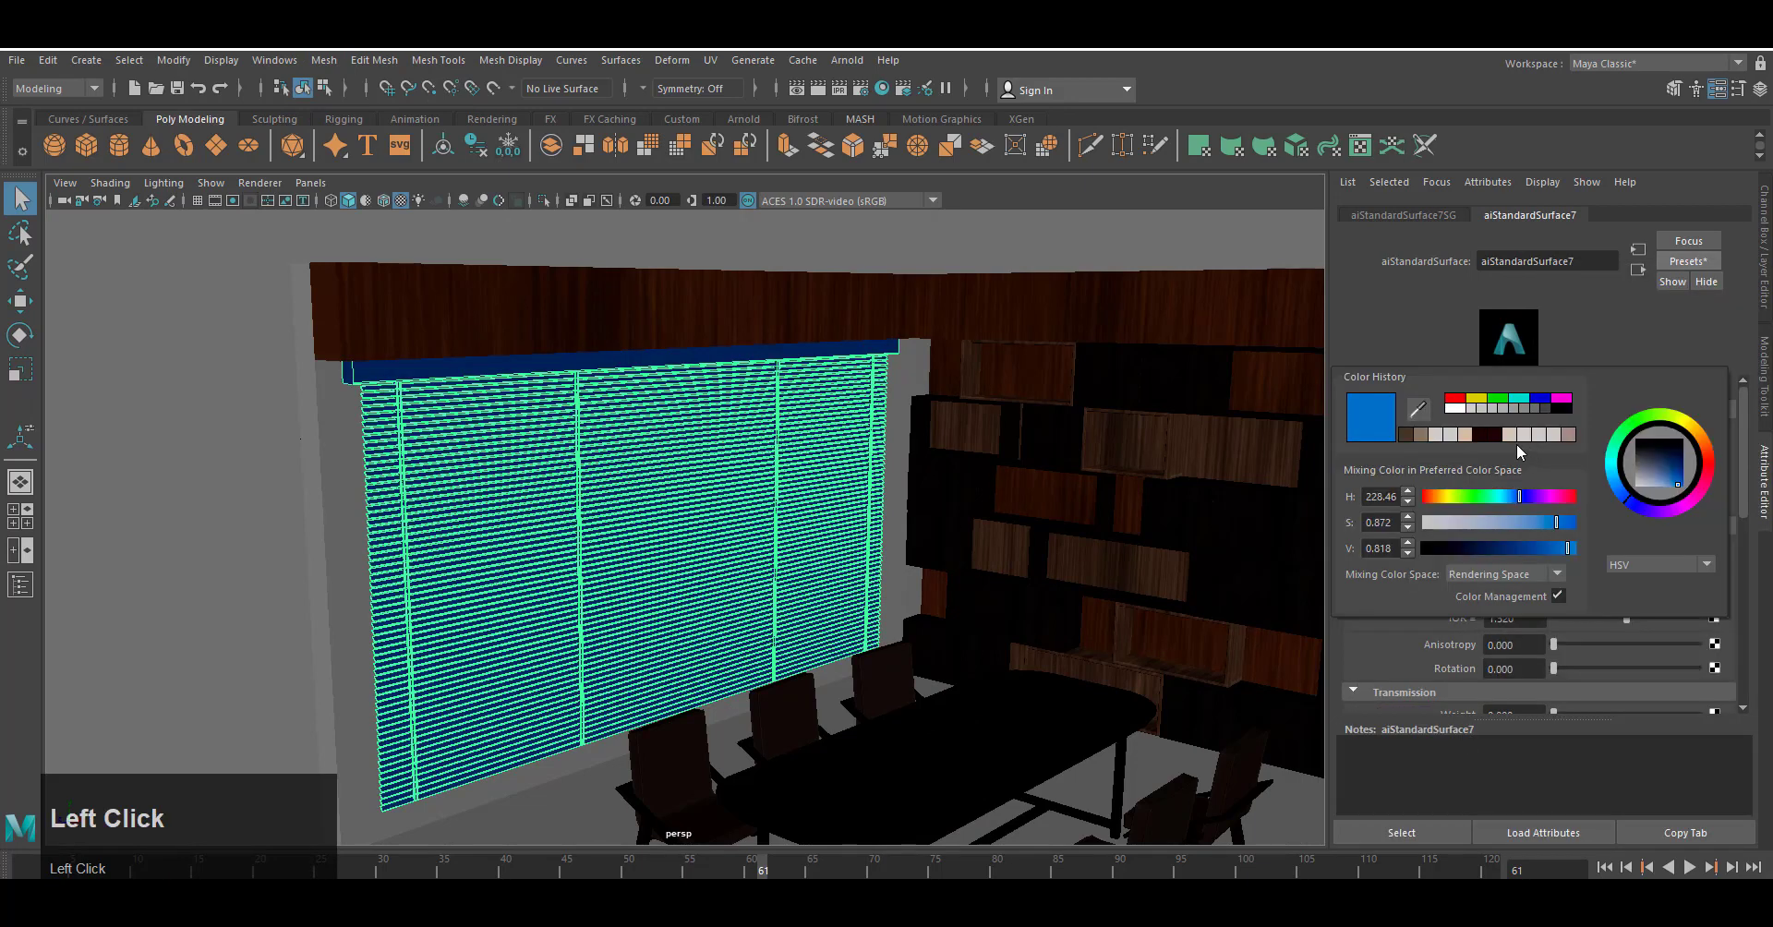
pyautogui.click(1494, 435)
pyautogui.scroll(-4, 1551, 498)
pyautogui.scroll(3, 1540, 510)
pyautogui.scroll(-8, 1536, 503)
pyautogui.click(1490, 470)
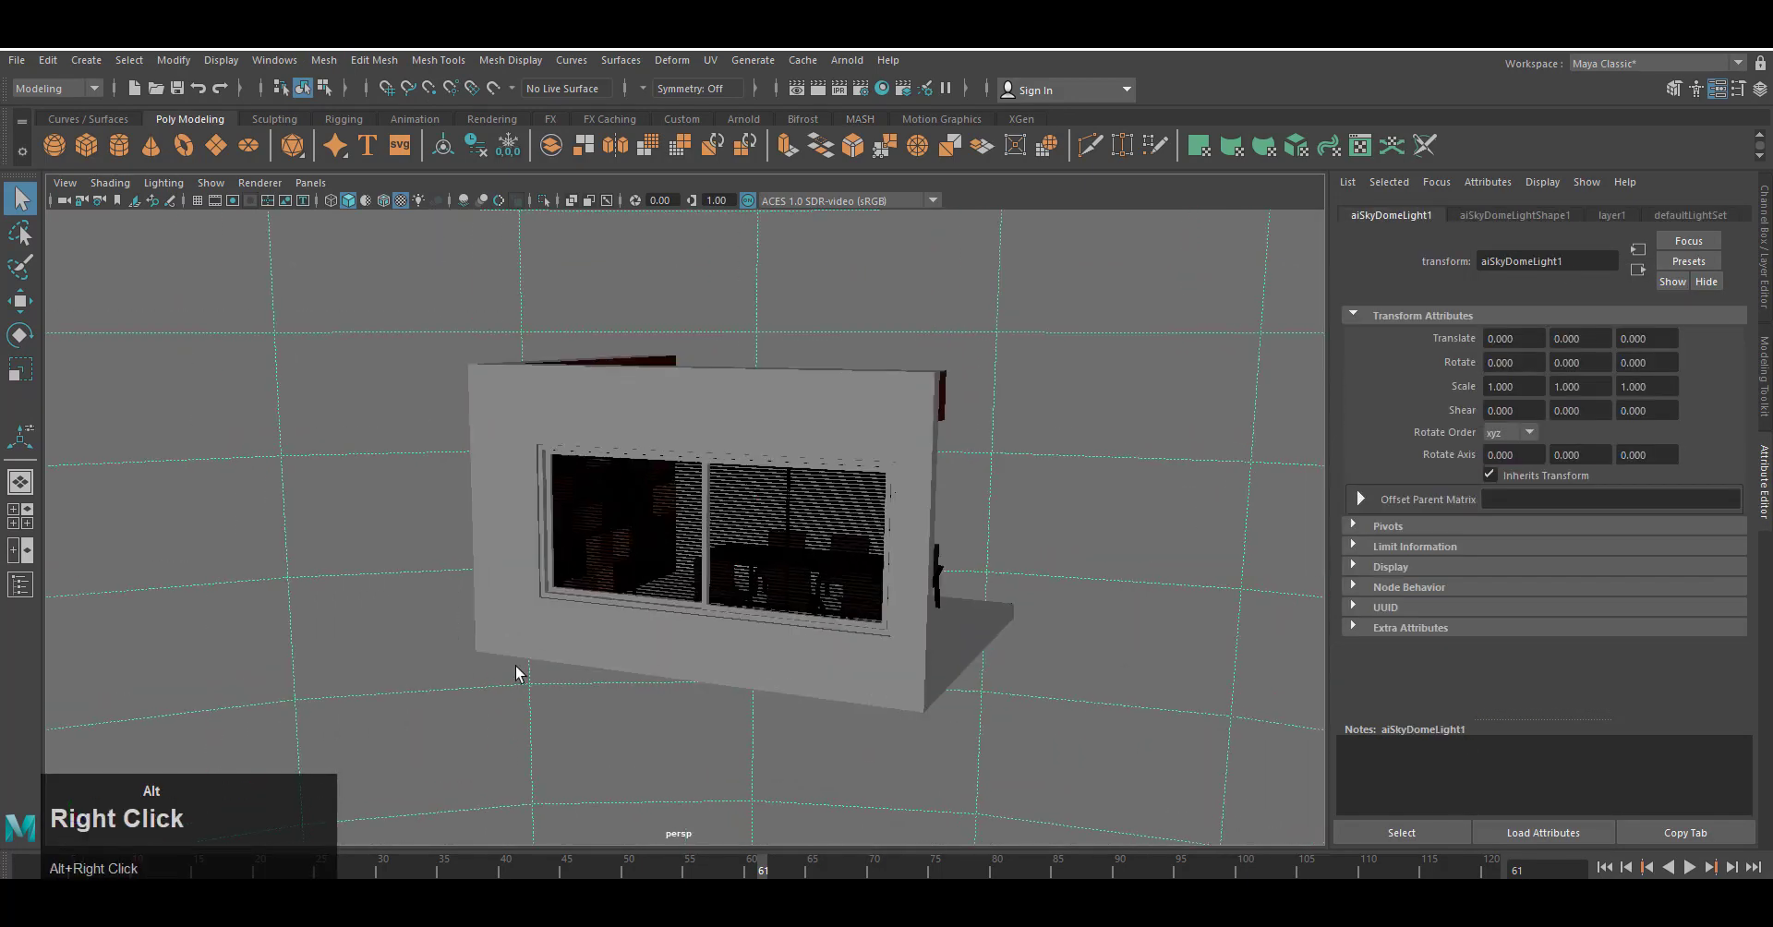
# Select both window frames from outside the room and assign them an existing dark material.
pyautogui.click(718, 634)
pyautogui.scroll(3, 717, 634)
pyautogui.keyDown('shift'); pyautogui.click(674, 672); pyautogui.keyUp('shift')
pyautogui.scroll(-5, 674, 673)
pyautogui.keyDown('alt'); pyautogui.moveTo(679, 672); pyautogui.dragTo(739, 688); pyautogui.keyUp('alt')
pyautogui.scroll(4, 725, 591)
pyautogui.rightClick(713, 493)
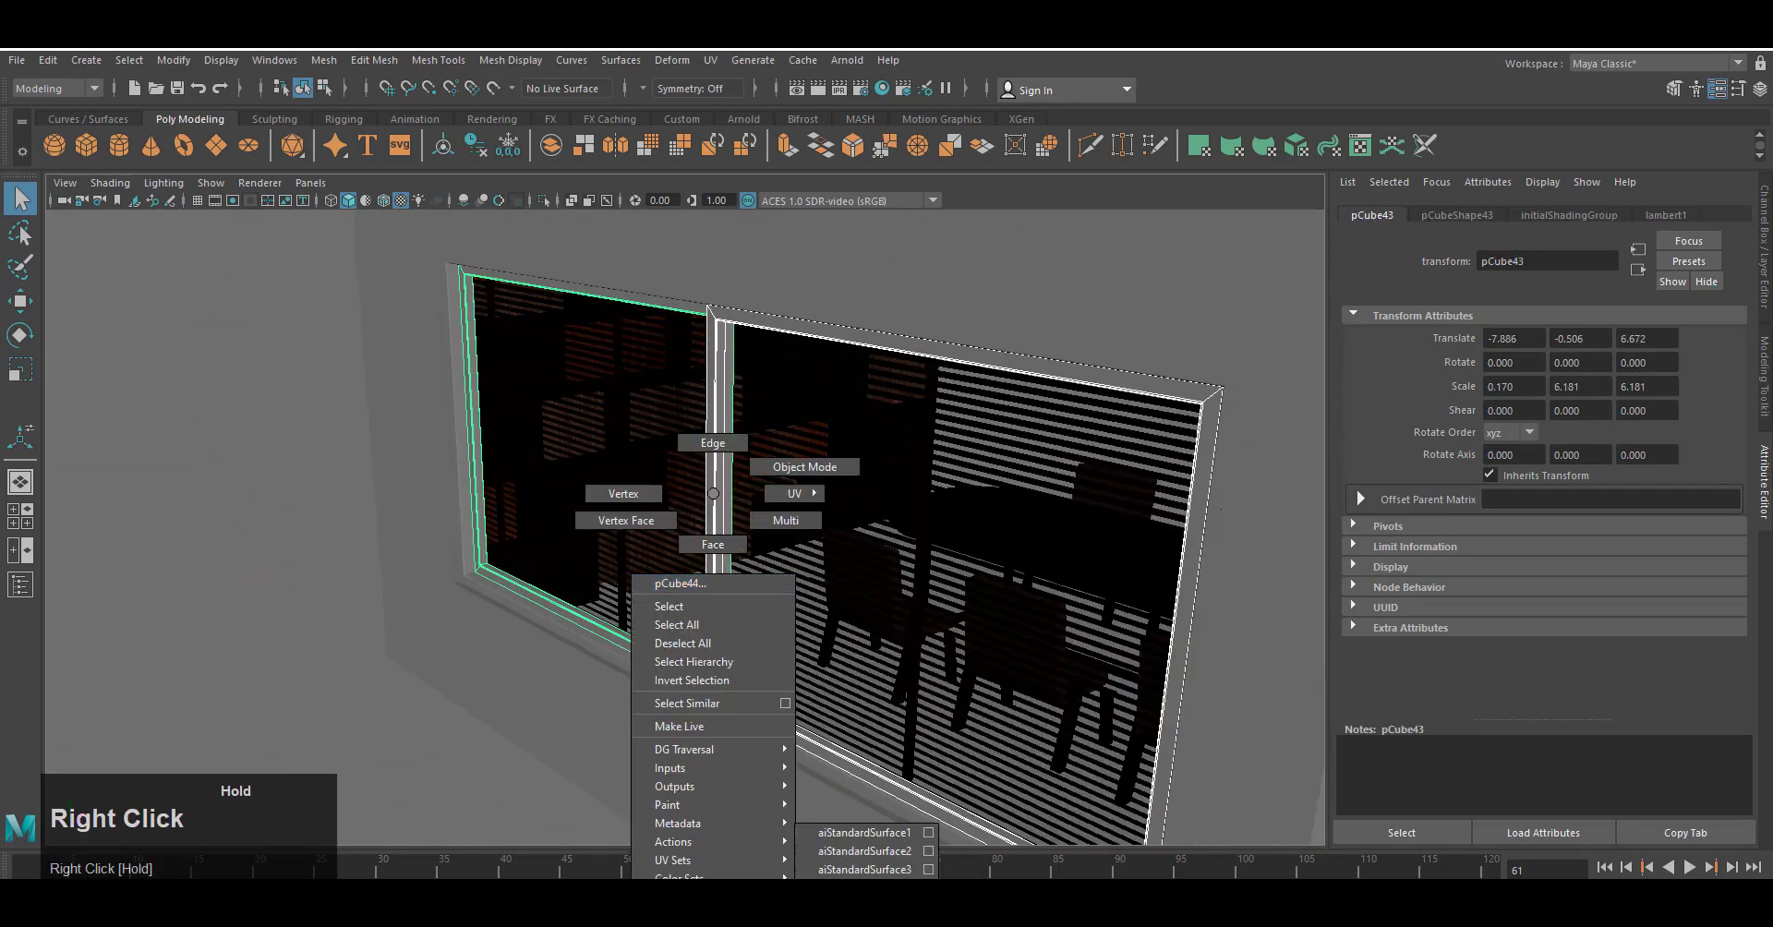
pyautogui.moveTo(858, 883); pyautogui.dragTo(861, 887, button='right')
pyautogui.click(698, 727)
# Select the room's floor faces and assign them a new aiStandardSurface.
pyautogui.scroll(-6, 698, 728)
pyautogui.keyDown('alt'); pyautogui.moveTo(698, 728); pyautogui.dragTo(397, 688); pyautogui.keyUp('alt')
pyautogui.moveTo(984, 493); pyautogui.dragTo(985, 544, button='right')
pyautogui.click(969, 694)
pyautogui.keyDown('shift'); pyautogui.click(868, 733); pyautogui.keyUp('shift')
pyautogui.moveTo(982, 682); pyautogui.dragTo(965, 819, button='right')
pyautogui.click(637, 503)
pyautogui.click(766, 812)
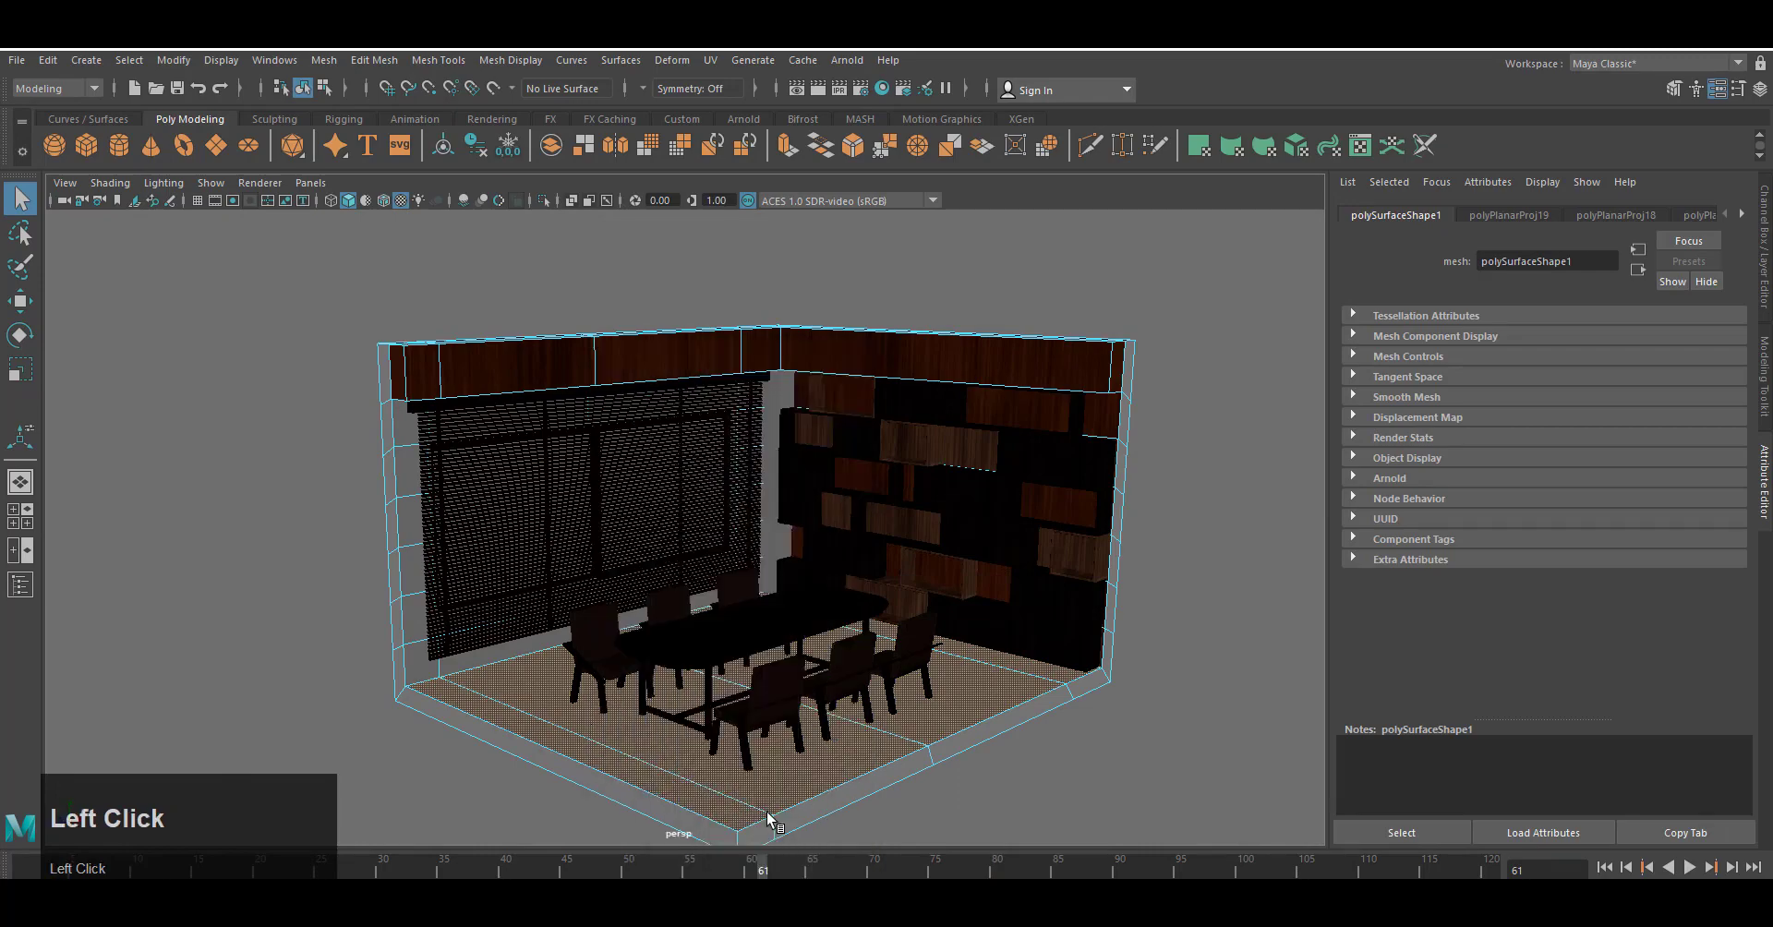
# Raise the floor material's specular roughness slightly and map a wood plank image file to its base color.
pyautogui.scroll(3, 1593, 611)
pyautogui.moveTo(1583, 590); pyautogui.dragTo(1593, 589)
pyautogui.click(1715, 452)
pyautogui.click(746, 520)
pyautogui.click(1717, 471)
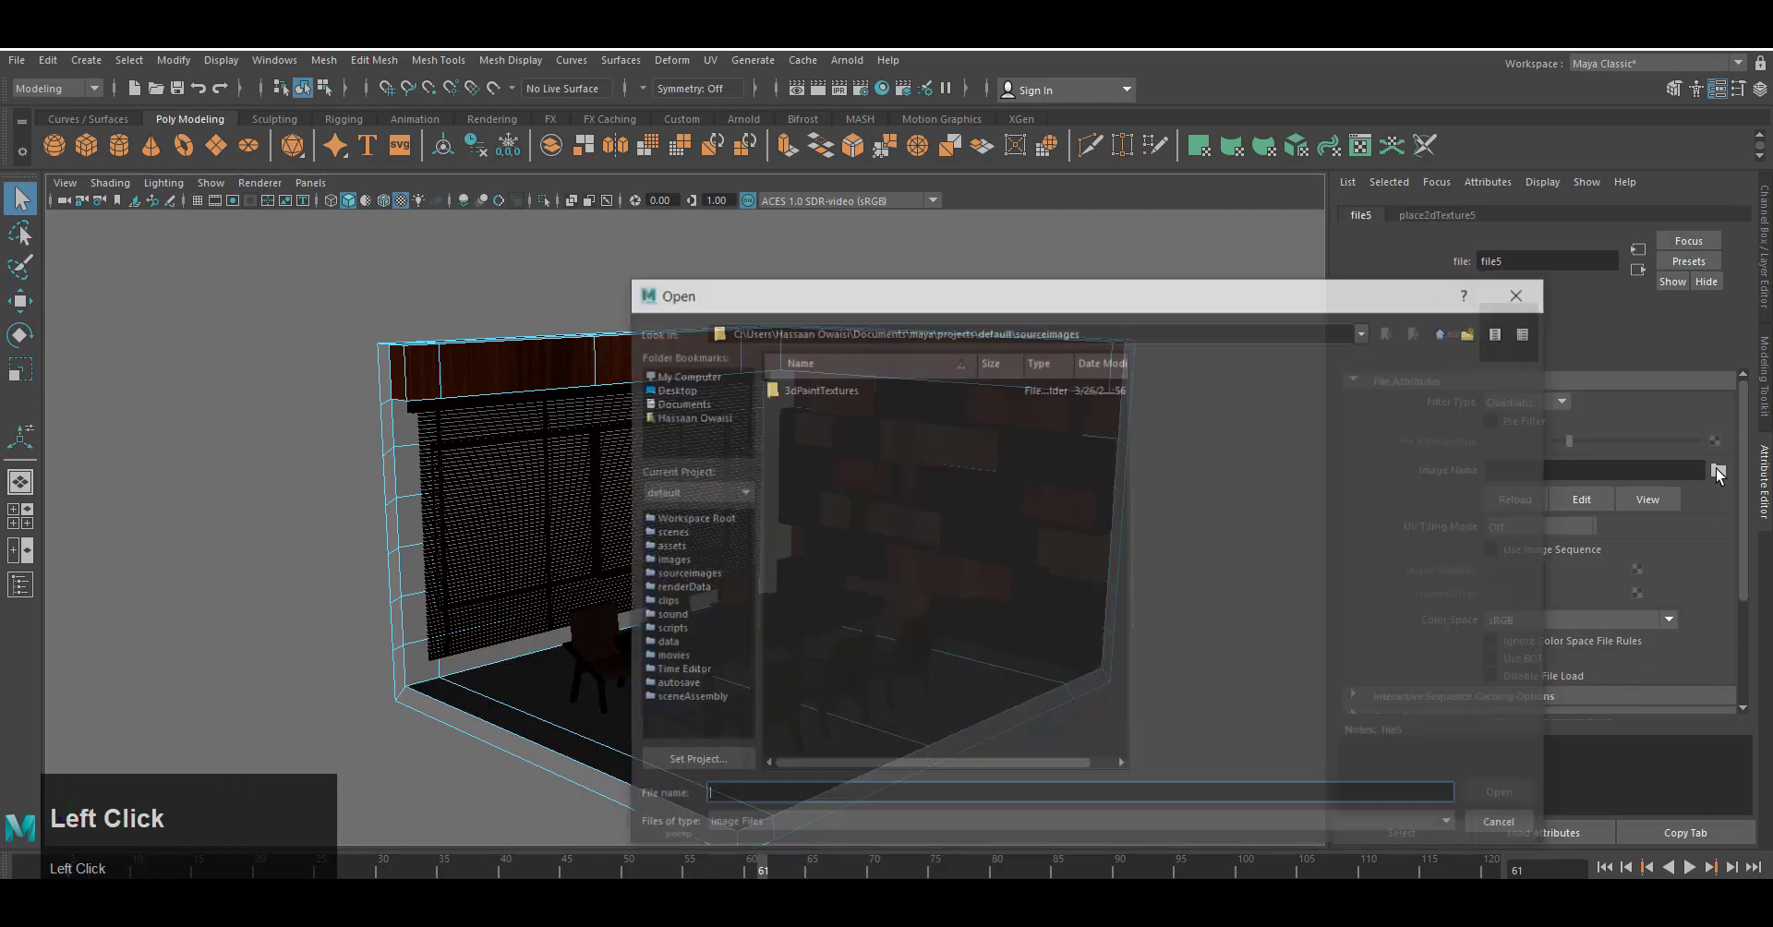
pyautogui.doubleClick(826, 389)
# Select all the floor faces and apply a planar UV projection to them in the top view.
pyautogui.keyDown('alt'); pyautogui.moveTo(868, 544); pyautogui.dragTo(835, 598); pyautogui.keyUp('alt')
pyautogui.scroll(5, 833, 600)
pyautogui.keyDown('shift'); pyautogui.click(1066, 572); pyautogui.keyUp('shift')
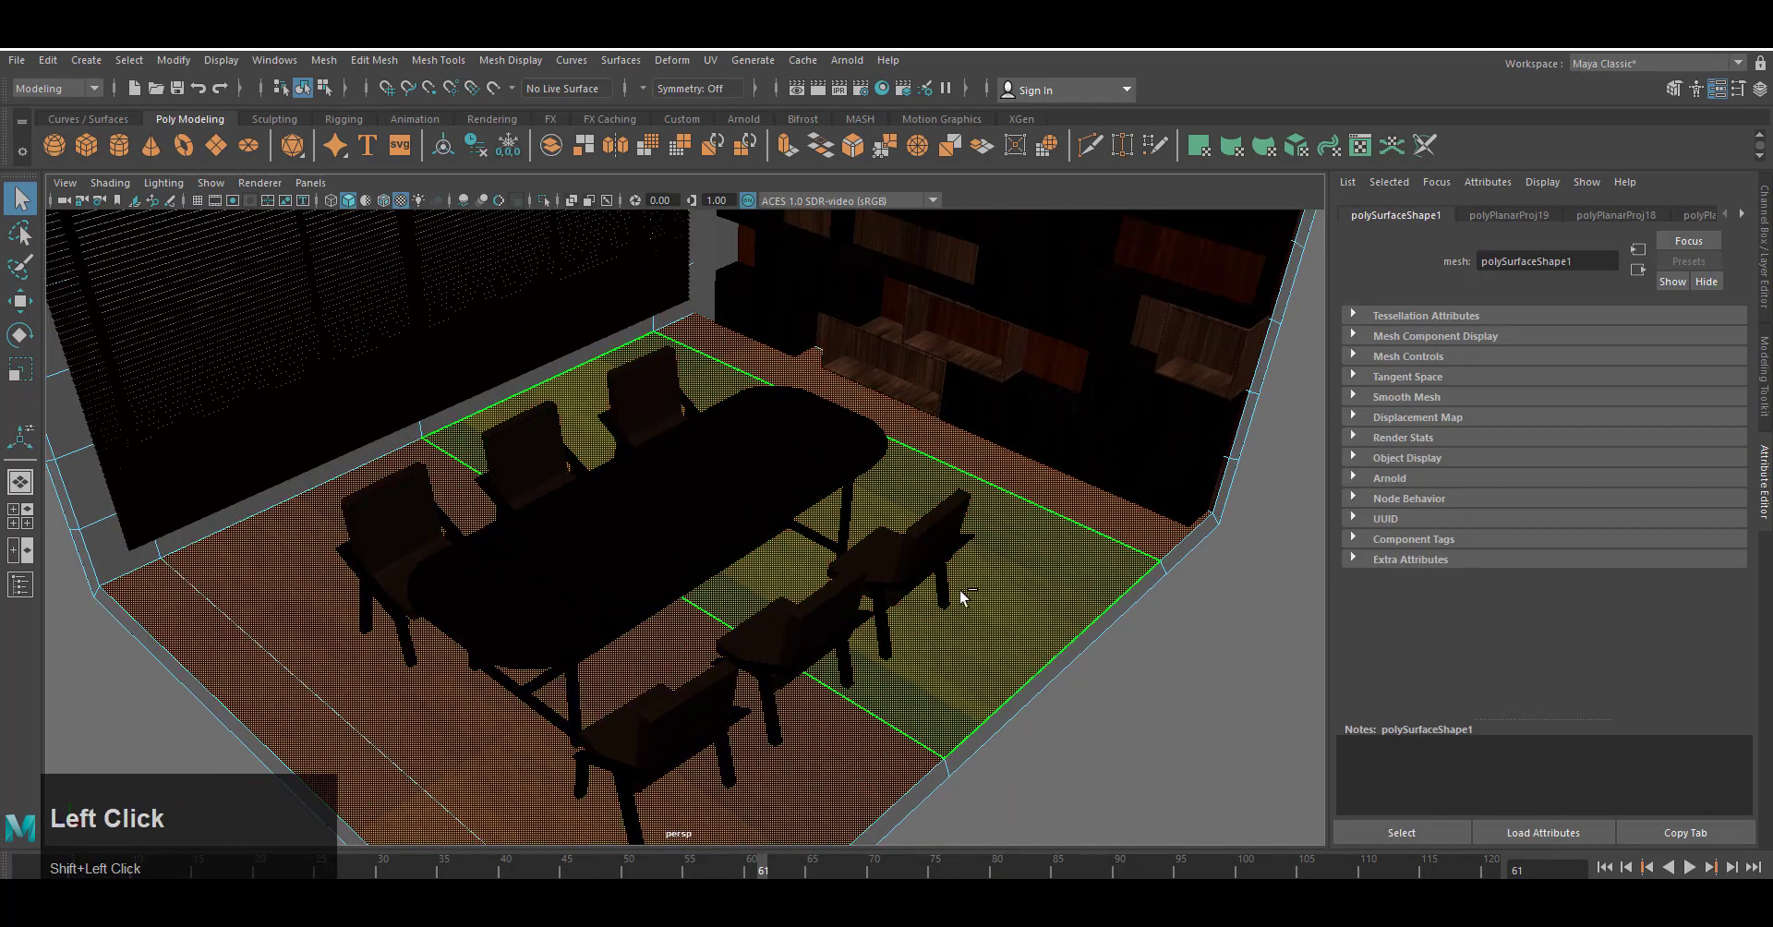
pyautogui.scroll(-5, 960, 598)
pyautogui.keyDown('alt'); pyautogui.moveTo(961, 637); pyautogui.dragTo(1052, 720); pyautogui.keyUp('alt')
pyautogui.press('space')
pyautogui.rightClick(941, 535)
pyautogui.moveTo(904, 541); pyautogui.dragTo(860, 537, button='right')
pyautogui.keyDown('alt'); pyautogui.moveTo(933, 609); pyautogui.dragTo(979, 652, button='middle'); pyautogui.keyUp('alt')
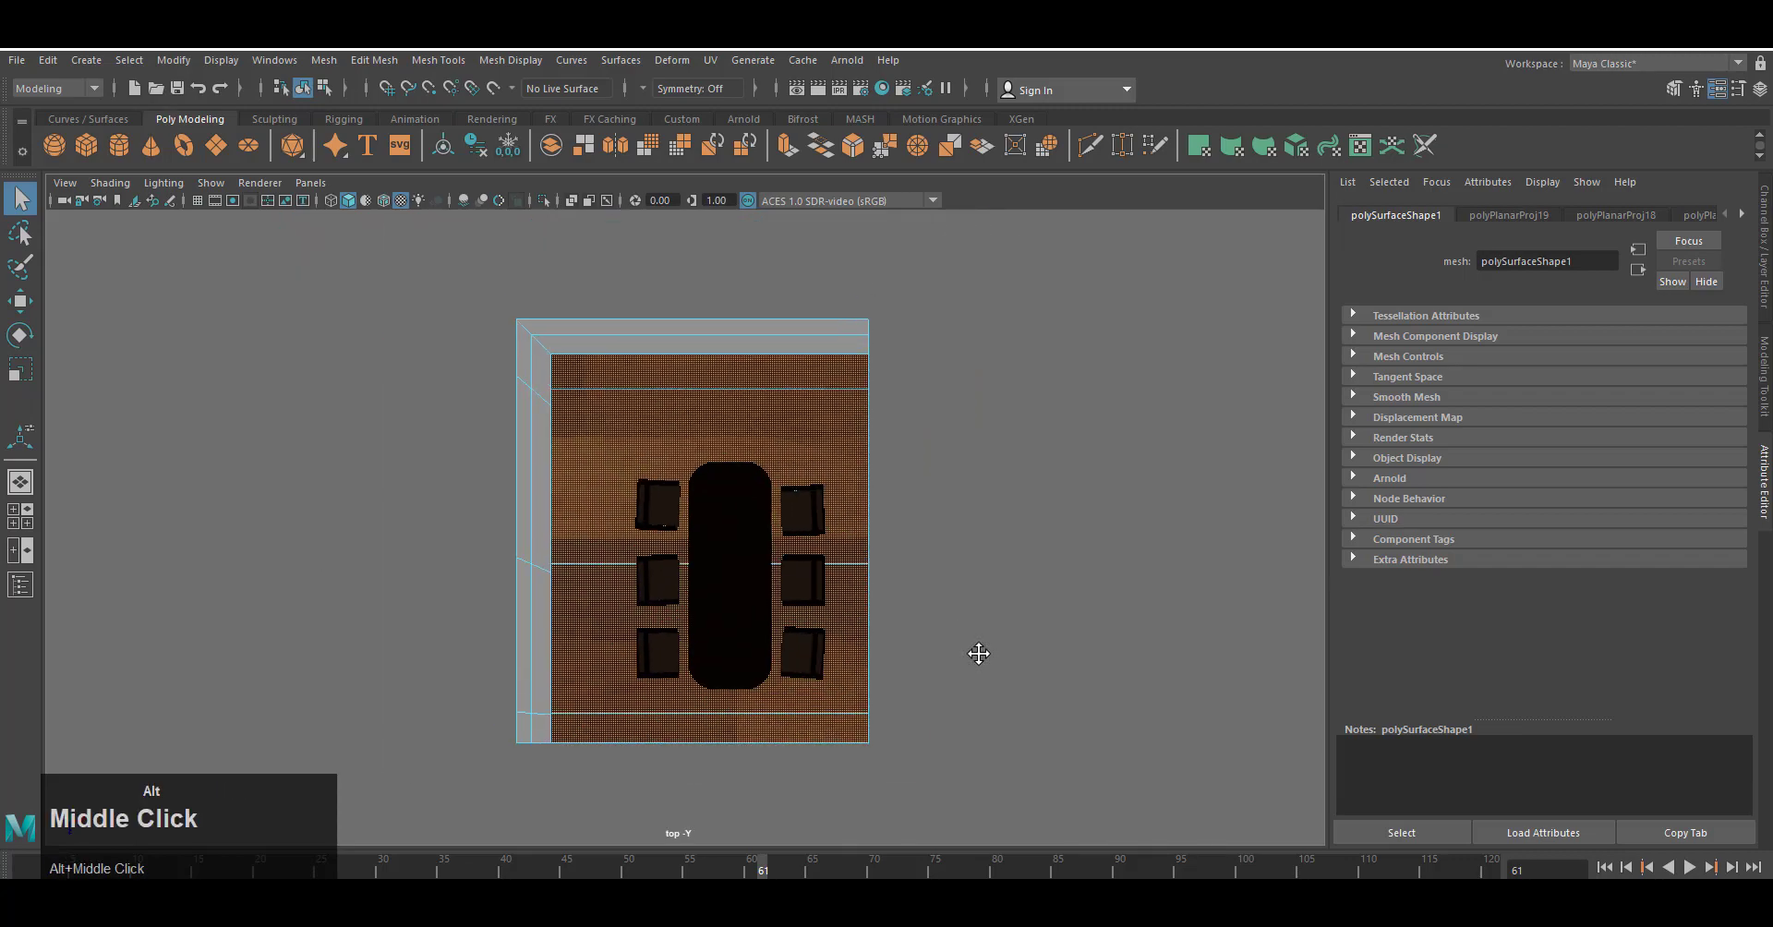
pyautogui.click(710, 61)
pyautogui.click(746, 281)
# Scale the floor's planar projection down to a width of 6.837 and a height of 11.063.
pyautogui.scroll(4, 1028, 648)
pyautogui.moveTo(942, 545); pyautogui.dragTo(824, 545)
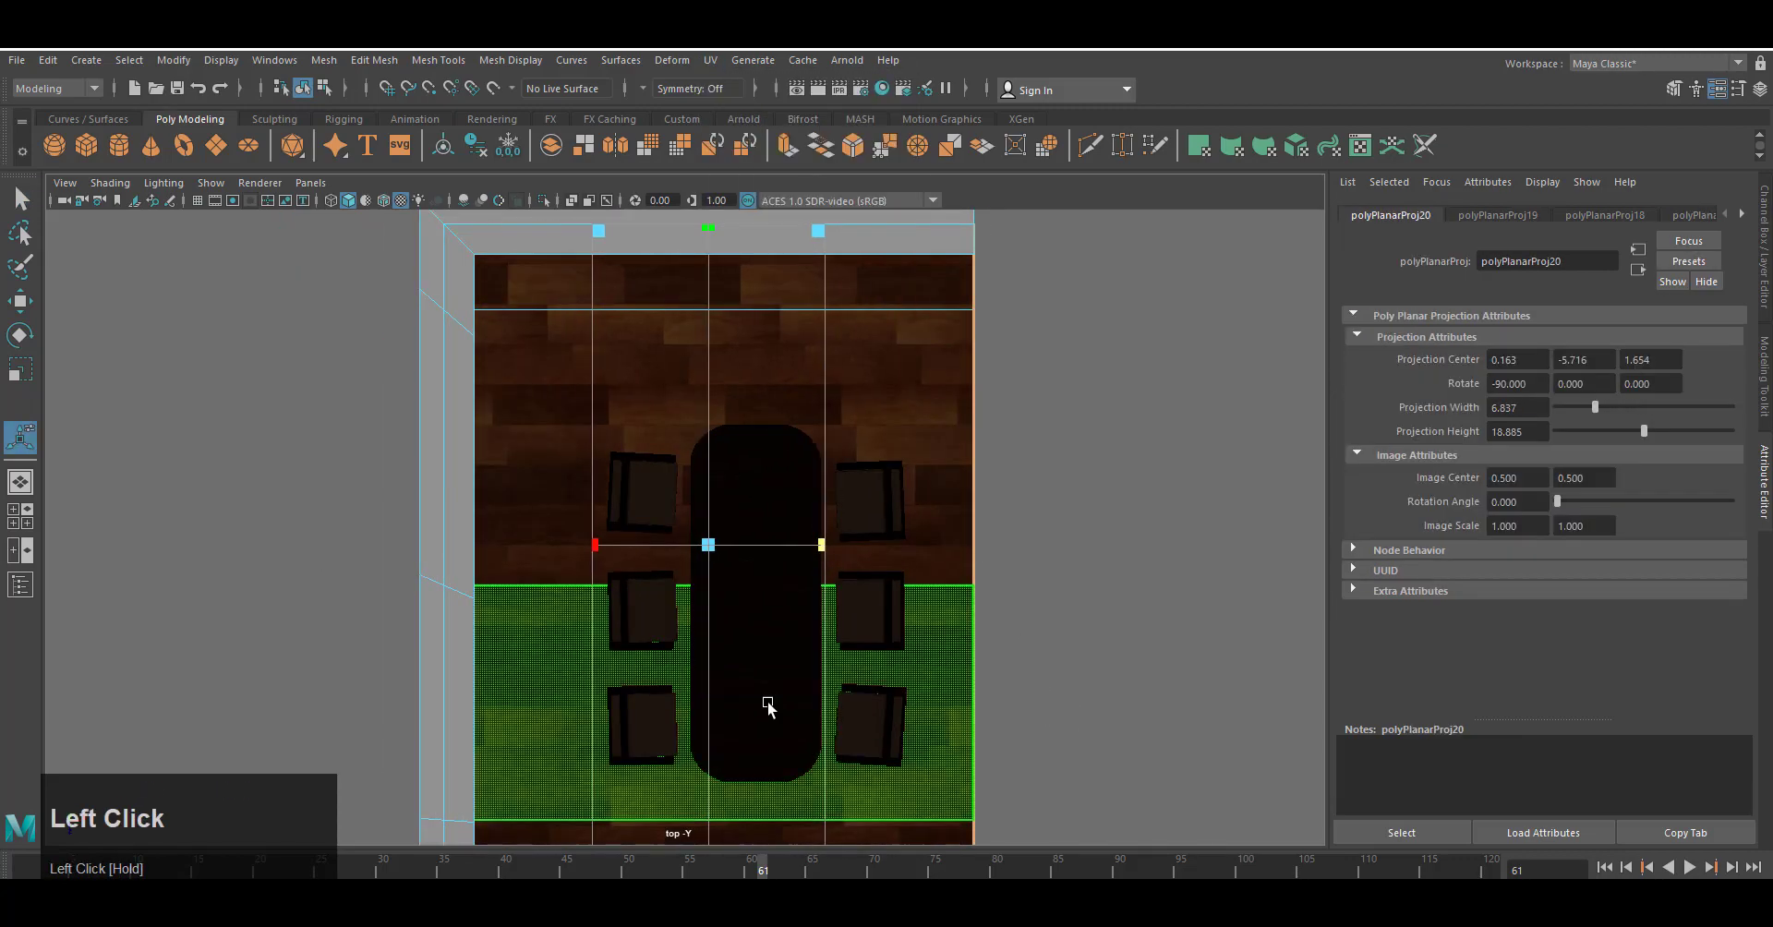
pyautogui.scroll(-2, 762, 697)
pyautogui.moveTo(708, 813); pyautogui.dragTo(694, 699)
pyautogui.press('space')
pyautogui.moveTo(701, 688); pyautogui.dragTo(703, 637, button='right')
pyautogui.keyDown('alt'); pyautogui.moveTo(953, 536); pyautogui.dragTo(812, 526); pyautogui.keyUp('alt')
pyautogui.scroll(5, 831, 544)
# Reduce the floor projection to a width of 4.297 and a height of 10.787, and return to object mode.
pyautogui.keyDown('alt'); pyautogui.moveTo(877, 573); pyautogui.dragTo(955, 682, button='middle'); pyautogui.keyUp('alt')
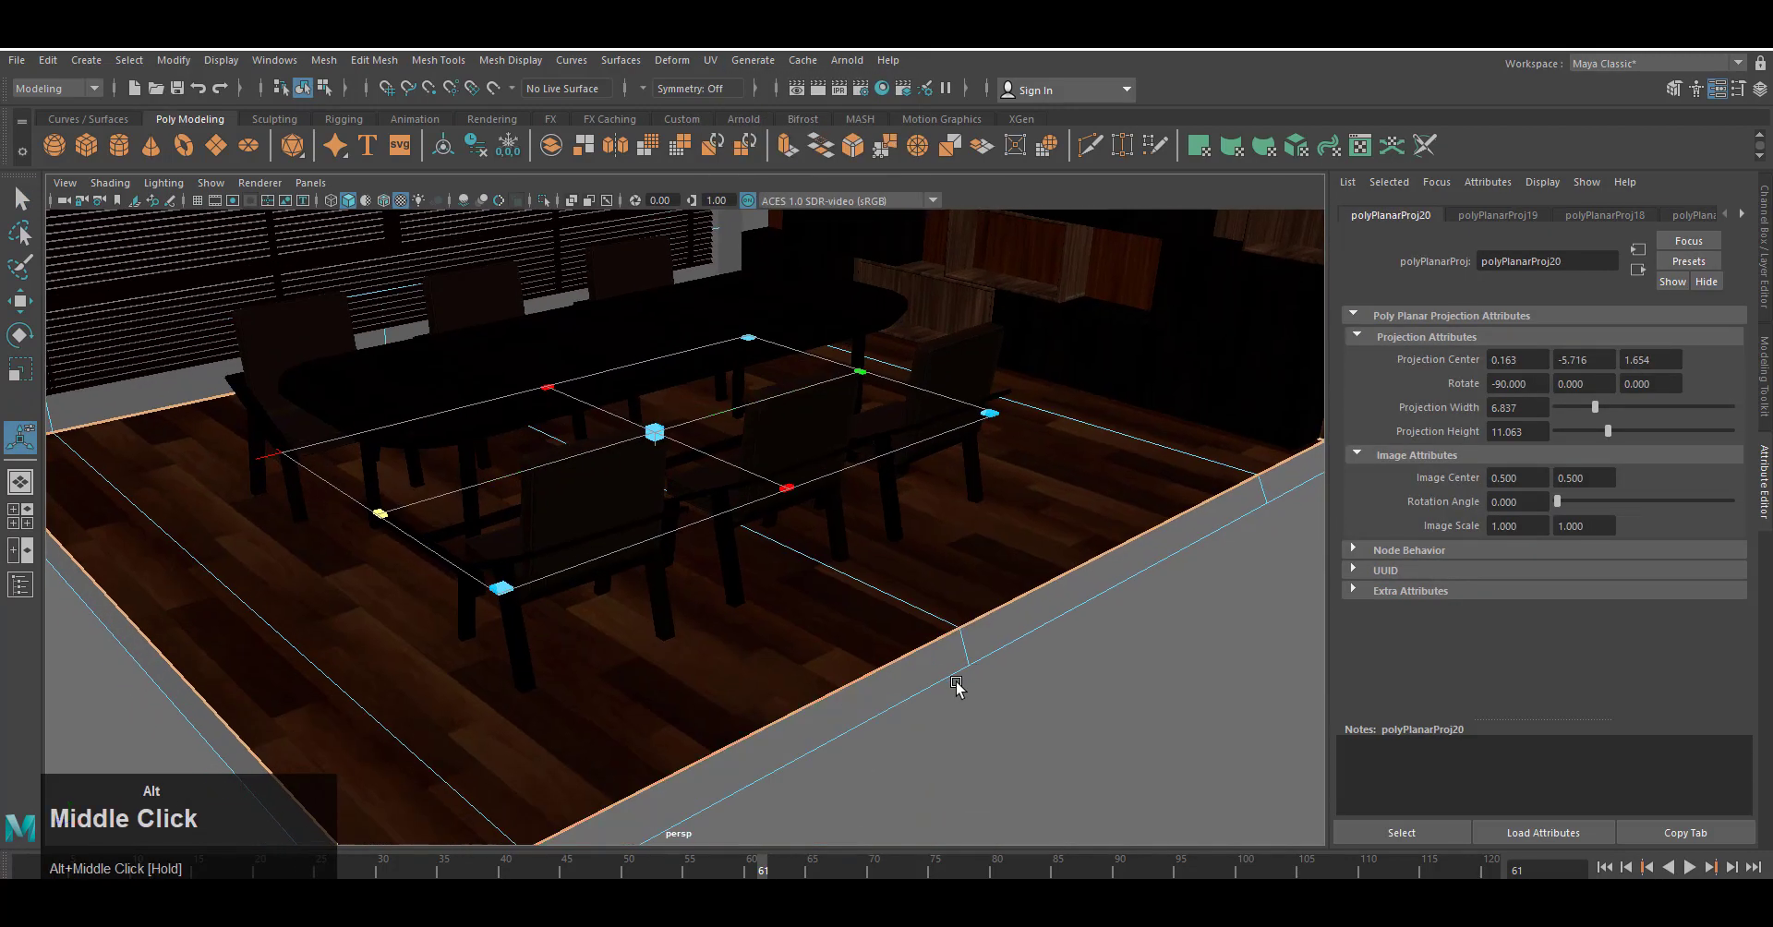
pyautogui.moveTo(380, 513); pyautogui.dragTo(408, 508)
pyautogui.moveTo(785, 486); pyautogui.dragTo(736, 473)
pyautogui.keyDown('alt'); pyautogui.moveTo(905, 738); pyautogui.dragTo(831, 819); pyautogui.keyUp('alt')
pyautogui.keyDown('alt'); pyautogui.moveTo(831, 819); pyautogui.dragTo(910, 633, button='middle'); pyautogui.keyUp('alt')
pyautogui.moveTo(460, 374); pyautogui.dragTo(442, 387)
pyautogui.keyDown('alt'); pyautogui.moveTo(1062, 665); pyautogui.dragTo(1191, 683); pyautogui.keyUp('alt')
pyautogui.keyDown('alt'); pyautogui.moveTo(1196, 705); pyautogui.dragTo(1127, 705, button='right'); pyautogui.keyUp('alt')
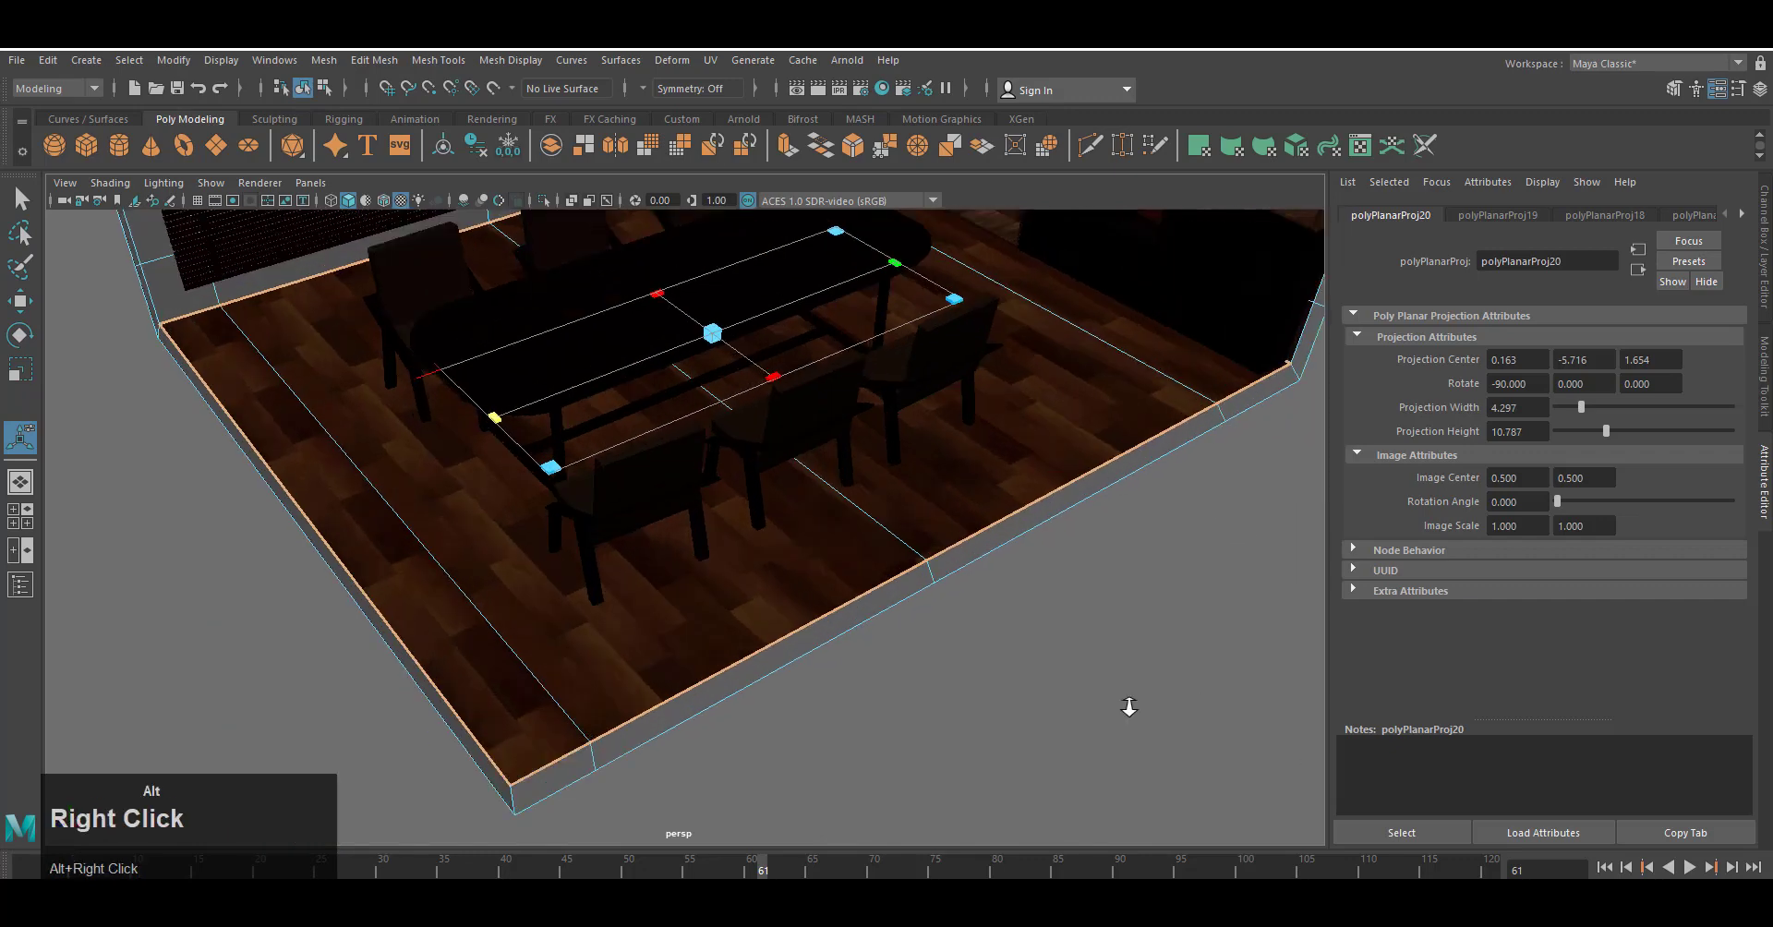
pyautogui.moveTo(1068, 402); pyautogui.dragTo(1094, 383, button='right')
pyautogui.moveTo(1048, 374); pyautogui.dragTo(1080, 358, button='right')
# Set Rotate UV to 90 in the floor wood texture's 2D placement.
pyautogui.click(1743, 214)
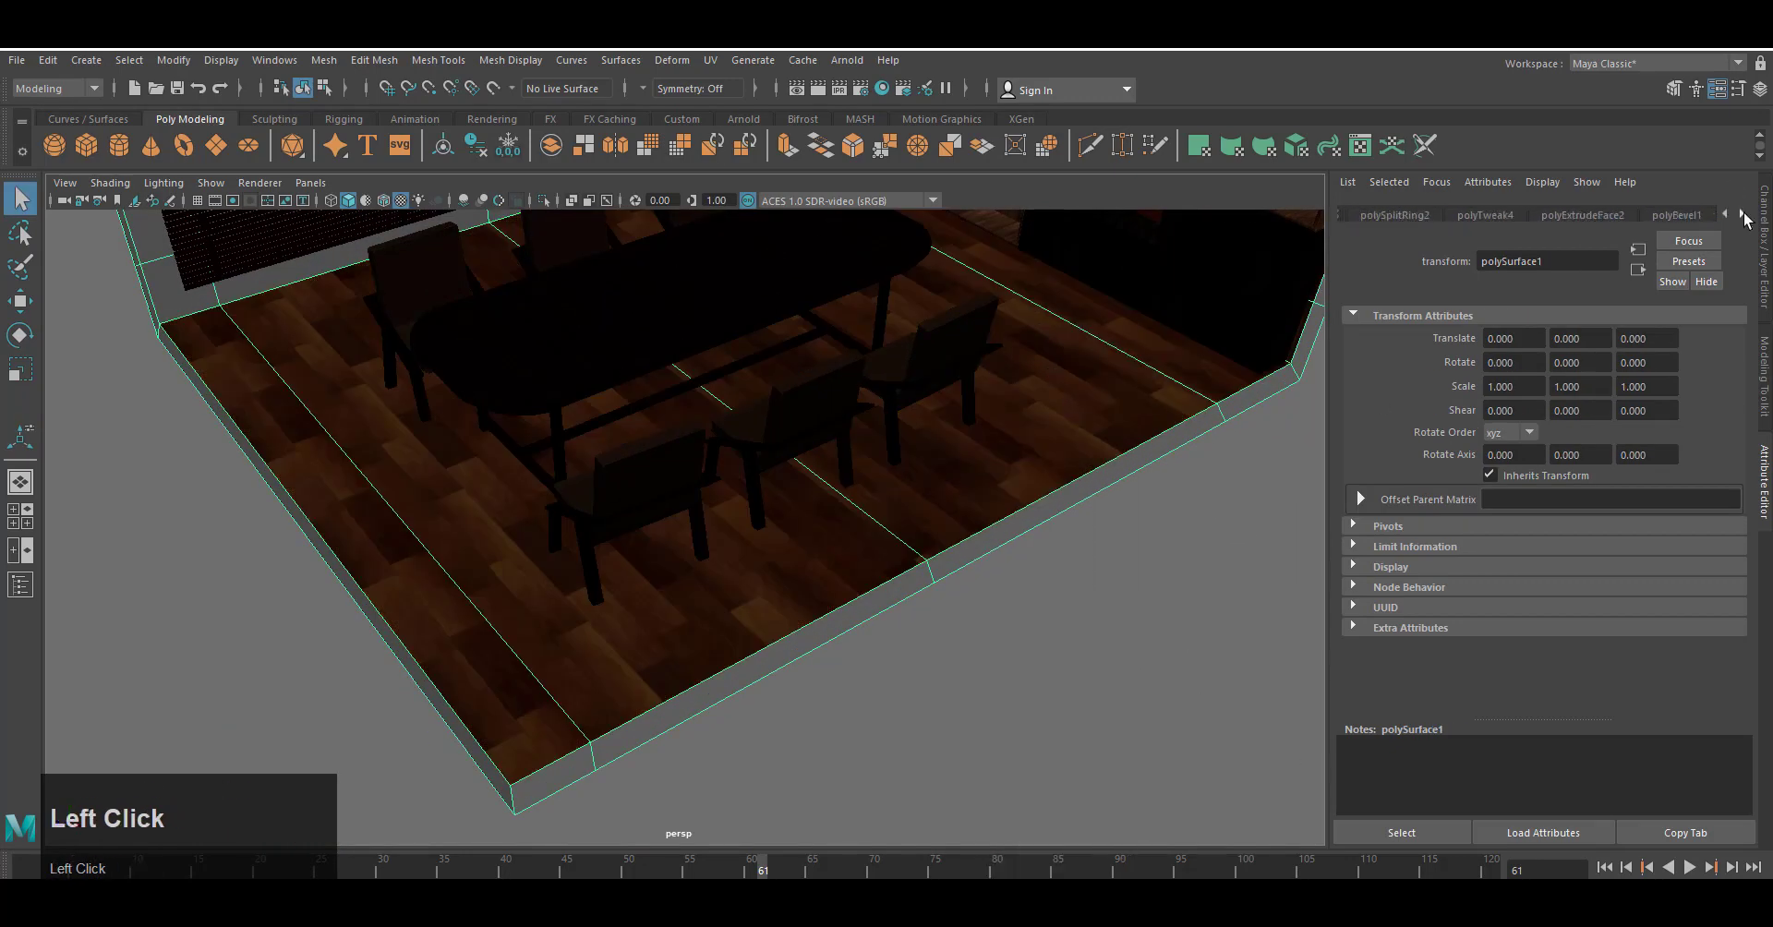
pyautogui.click(1668, 216)
pyautogui.click(1709, 452)
pyautogui.click(1437, 215)
pyautogui.doubleClick(1505, 605)
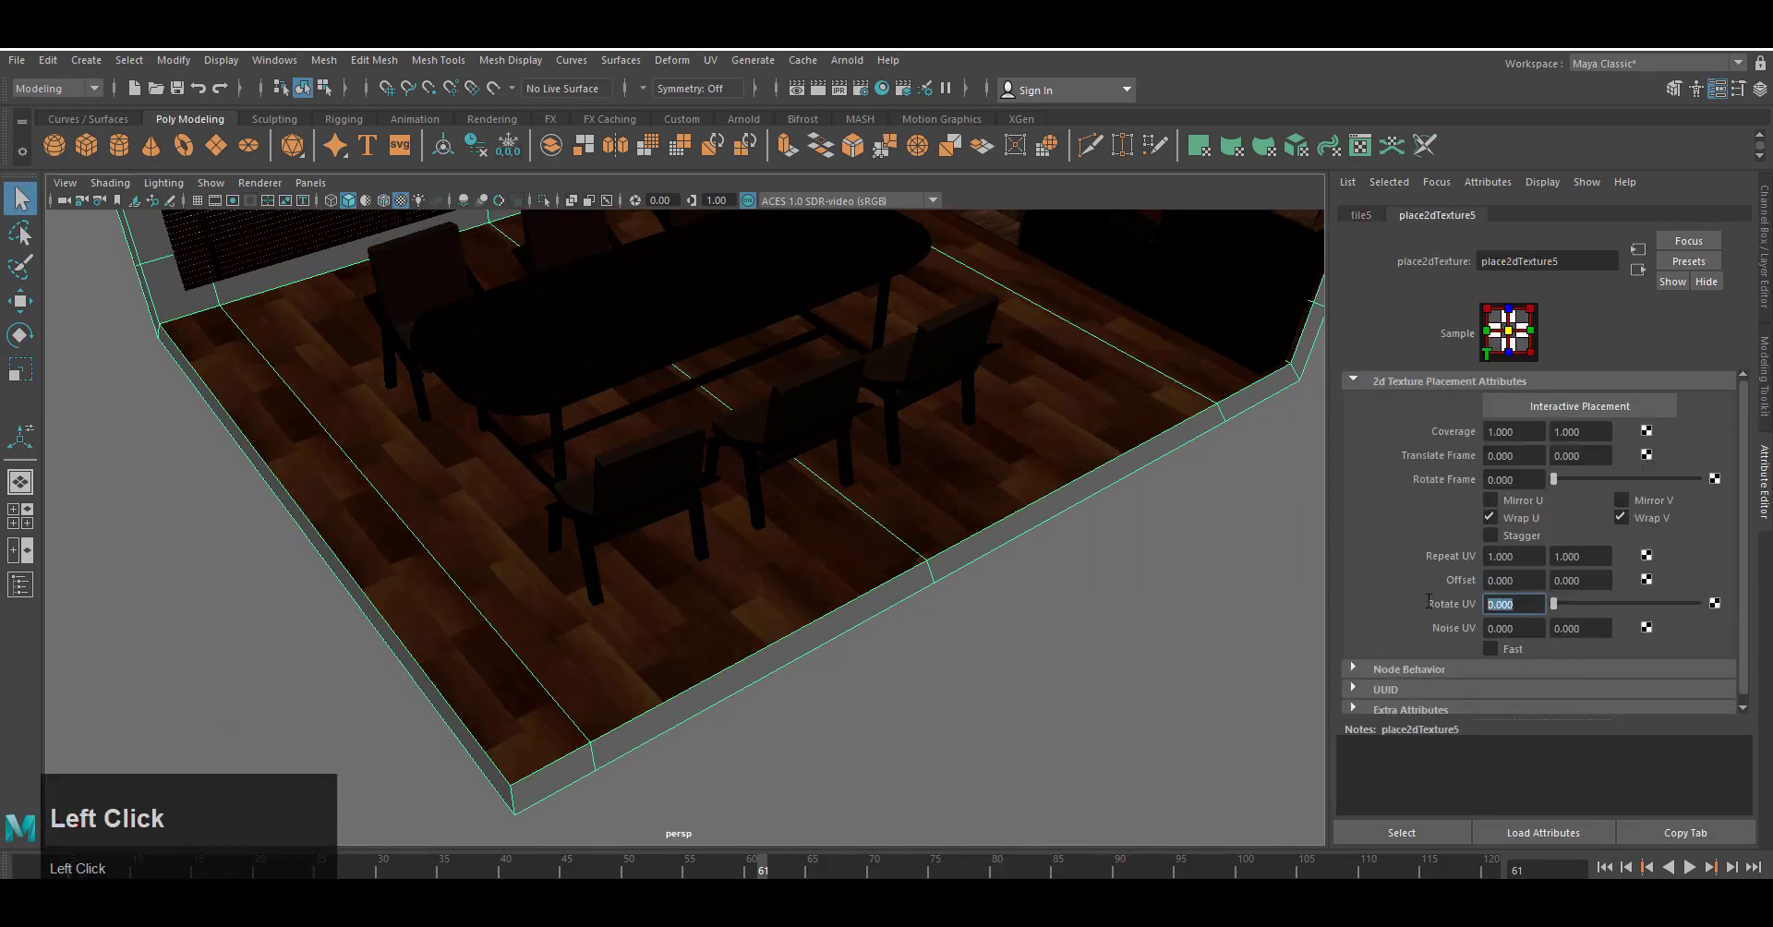
pyautogui.write('90')
pyautogui.press('Return')
pyautogui.keyDown('alt'); pyautogui.moveTo(961, 694); pyautogui.dragTo(981, 681); pyautogui.keyUp('alt')
pyautogui.scroll(3, 980, 681)
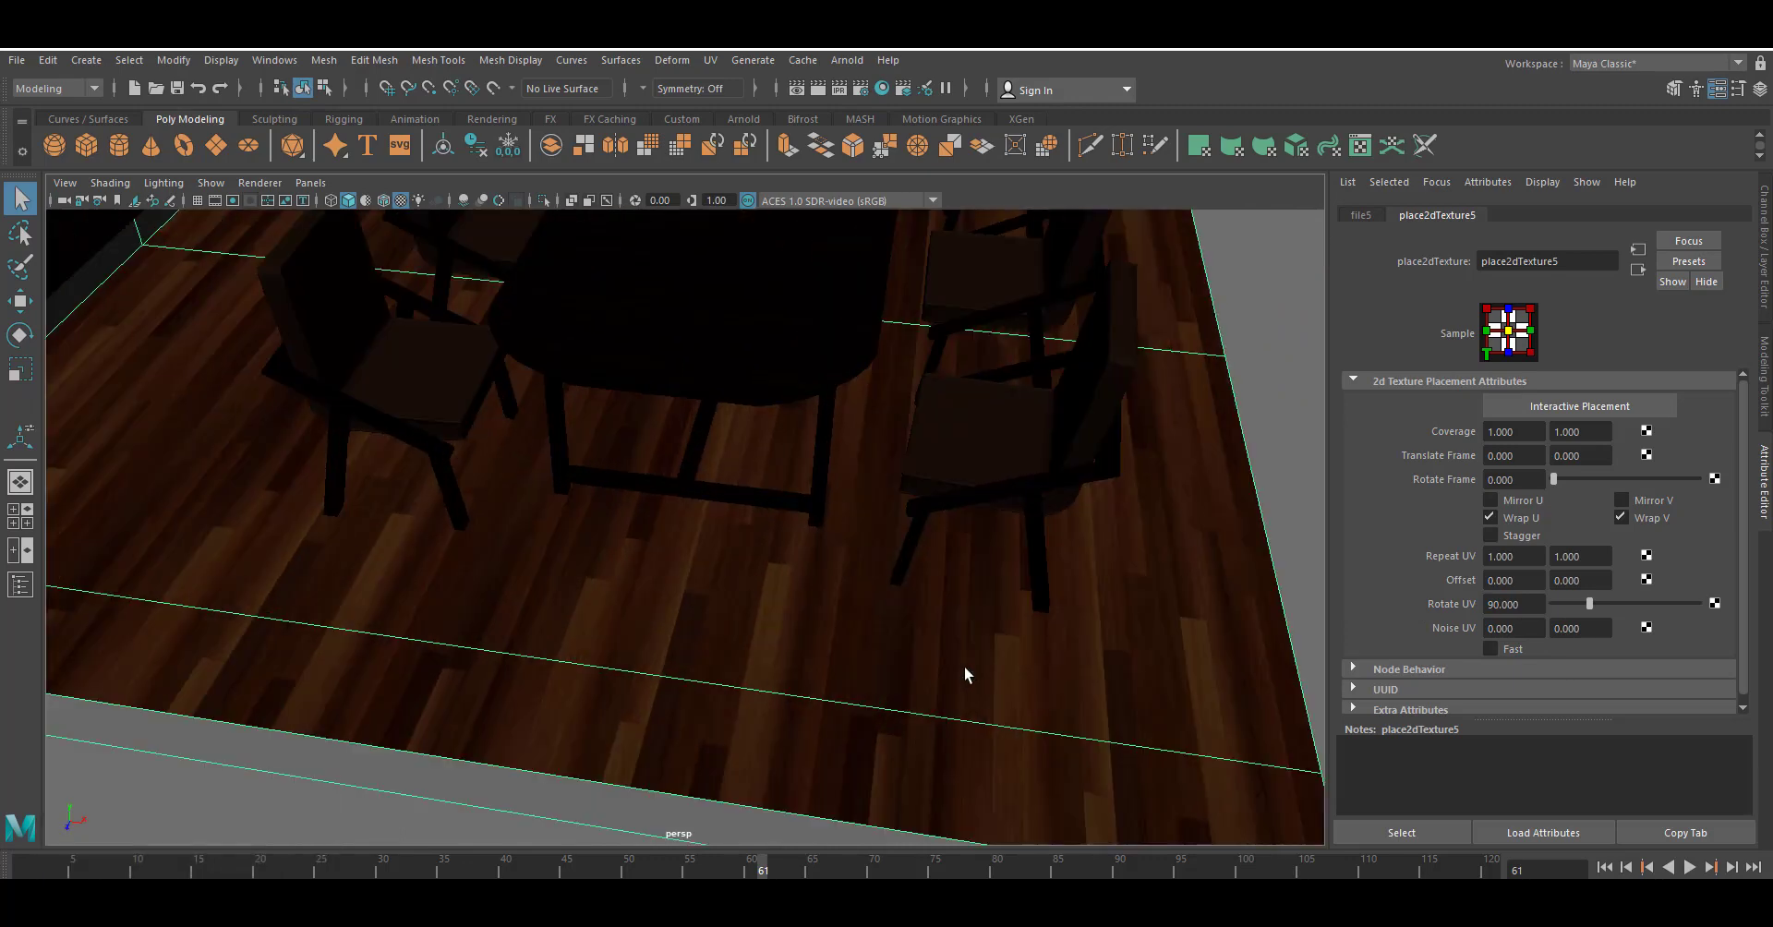
# Reselect the floor faces in the top view and apply a new planar UV projection to them.
pyautogui.press('space')
pyautogui.moveTo(1088, 563); pyautogui.dragTo(942, 554)
pyautogui.scroll(-3, 934, 554)
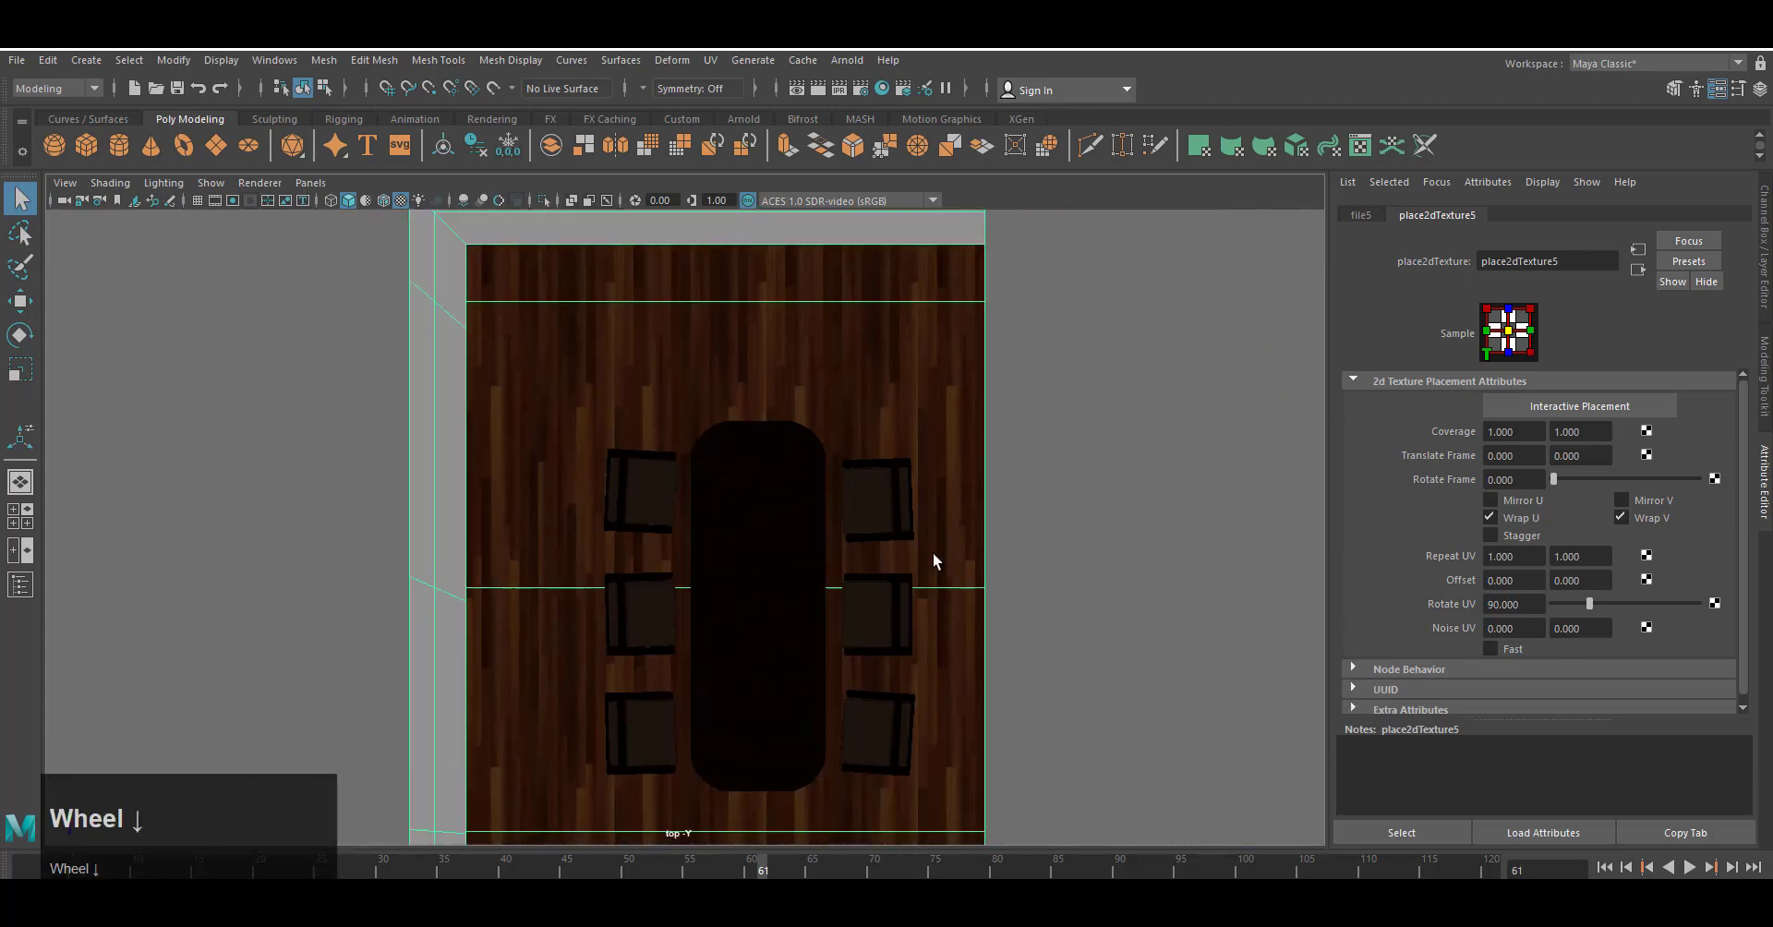
pyautogui.moveTo(935, 557); pyautogui.dragTo(933, 637, button='right')
pyautogui.click(910, 277)
pyautogui.keyDown('shift'); pyautogui.click(896, 499); pyautogui.keyUp('shift')
pyautogui.keyDown('shift'); pyautogui.click(883, 685); pyautogui.keyUp('shift')
pyautogui.scroll(-2, 831, 223)
pyautogui.click(710, 60)
pyautogui.click(785, 282)
# Shrink the new floor projection in the perspective view to a width of 10.781 and a height of 4.376.
pyautogui.scroll(5, 1022, 622)
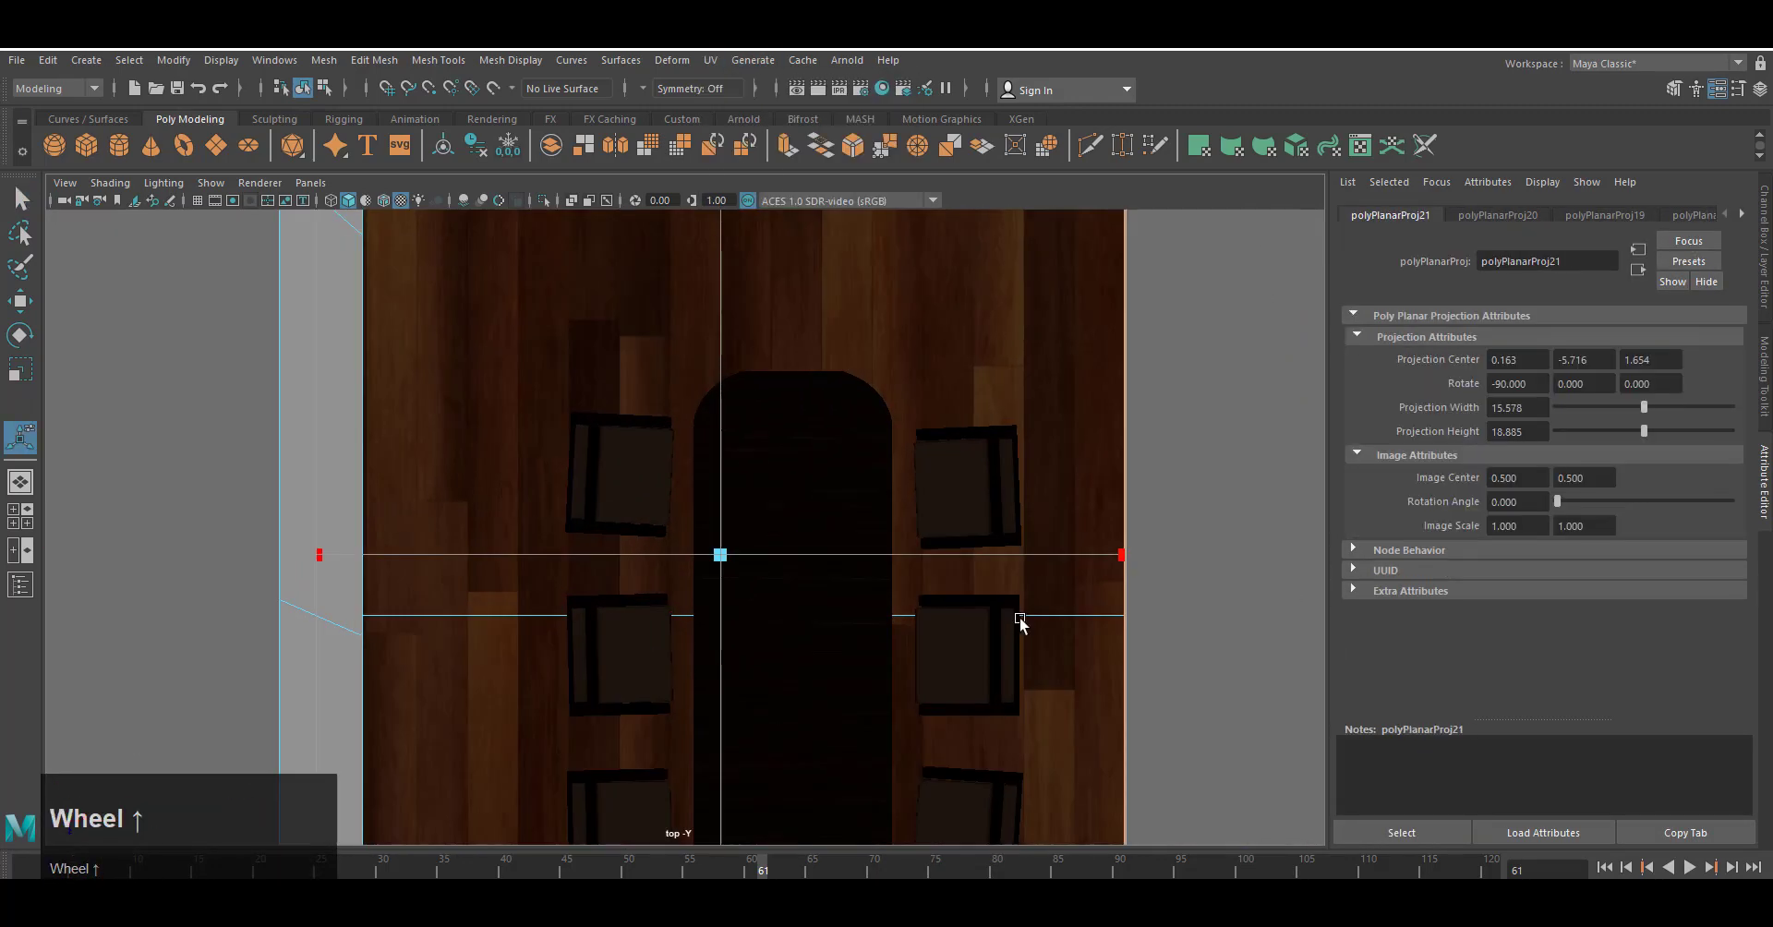
pyautogui.press('space')
pyautogui.moveTo(1076, 620); pyautogui.dragTo(1076, 554)
pyautogui.keyDown('alt'); pyautogui.moveTo(1080, 591); pyautogui.dragTo(1104, 626); pyautogui.keyUp('alt')
pyautogui.moveTo(926, 462); pyautogui.dragTo(846, 439)
pyautogui.moveTo(643, 546); pyautogui.dragTo(656, 453)
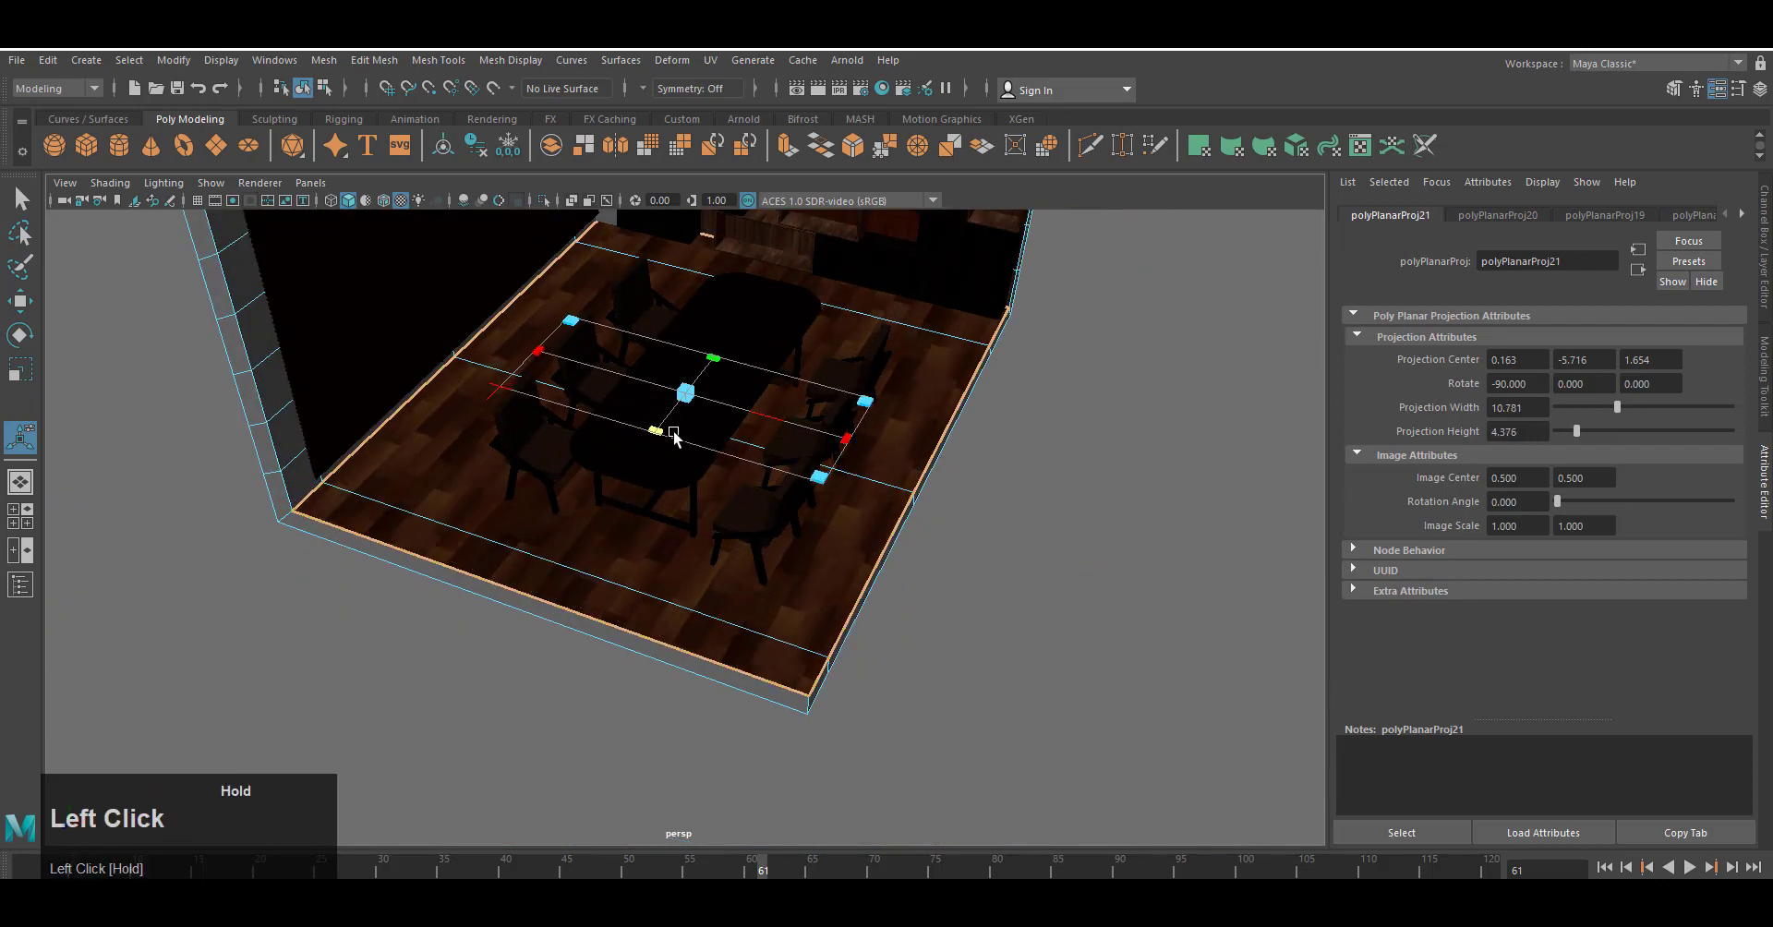
# Fine-tune the floor's plank proportions with a projection width of 10.414 and a height of 5.166.
pyautogui.scroll(3, 1128, 586)
pyautogui.moveTo(989, 416); pyautogui.dragTo(996, 429)
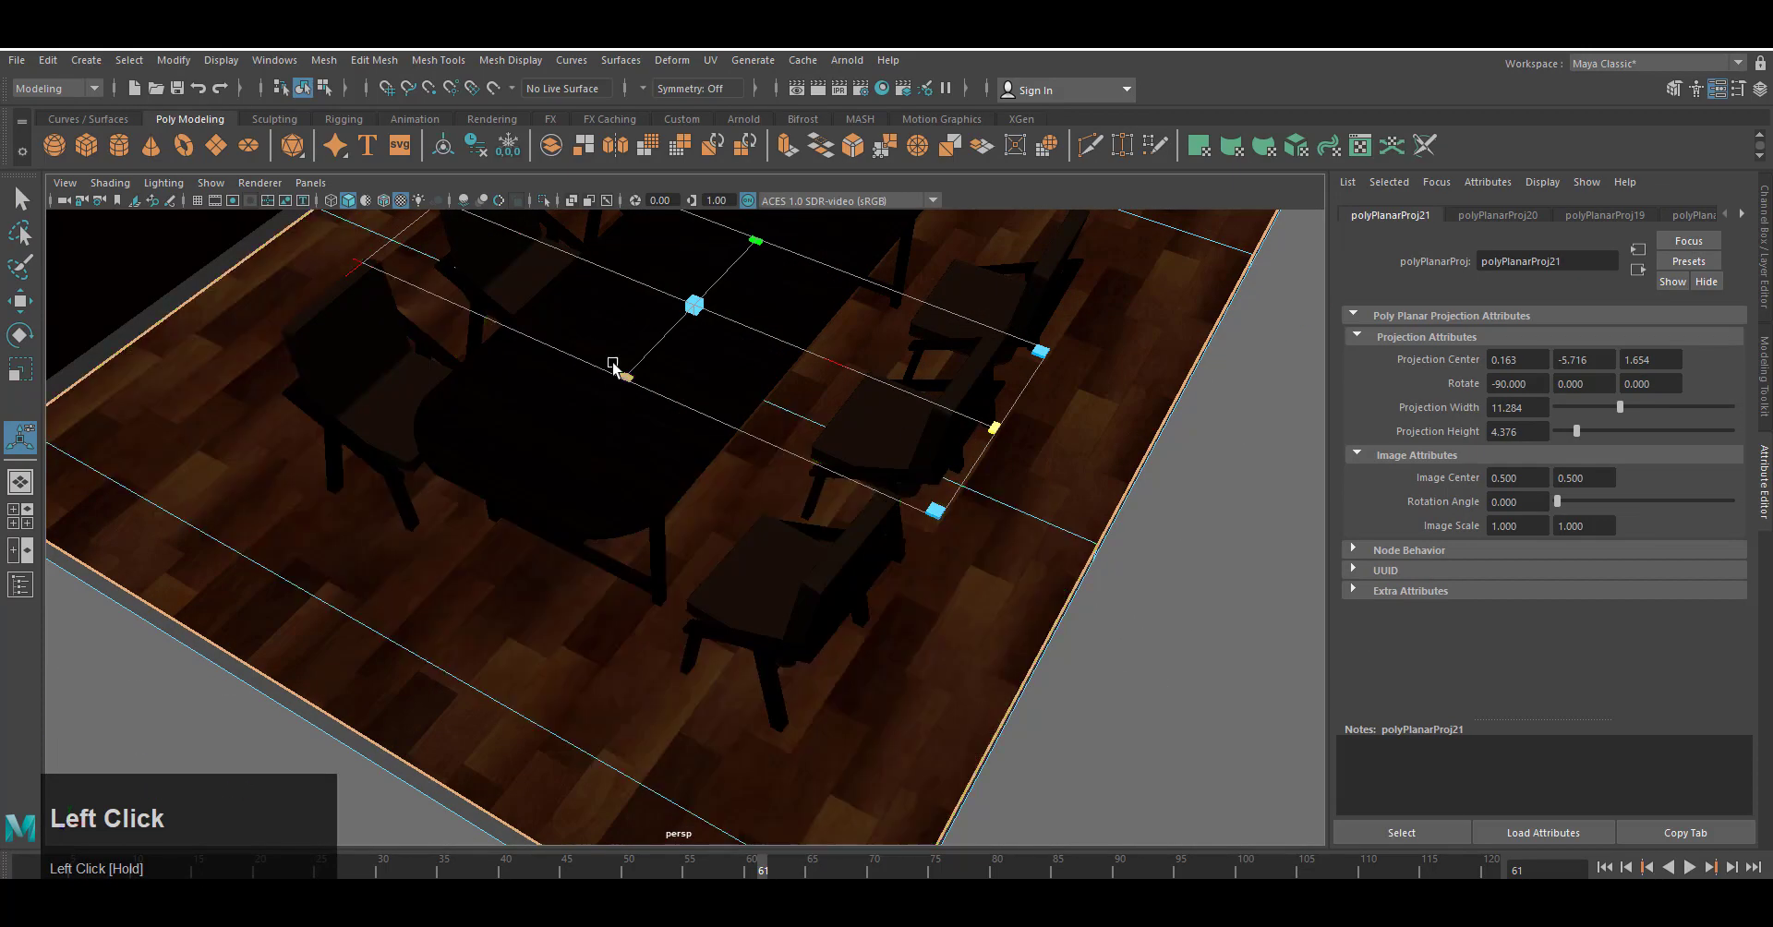
pyautogui.moveTo(612, 364)
pyautogui.mouseDown()
pyautogui.moveTo(605, 395)
pyautogui.moveTo(656, 344)
pyautogui.moveTo(628, 374)
pyautogui.mouseUp()
pyautogui.keyDown('alt'); pyautogui.moveTo(967, 547); pyautogui.dragTo(883, 720, button='right'); pyautogui.keyUp('alt')
pyautogui.keyDown('alt'); pyautogui.moveTo(882, 720); pyautogui.dragTo(938, 455, button='middle'); pyautogui.keyUp('alt')
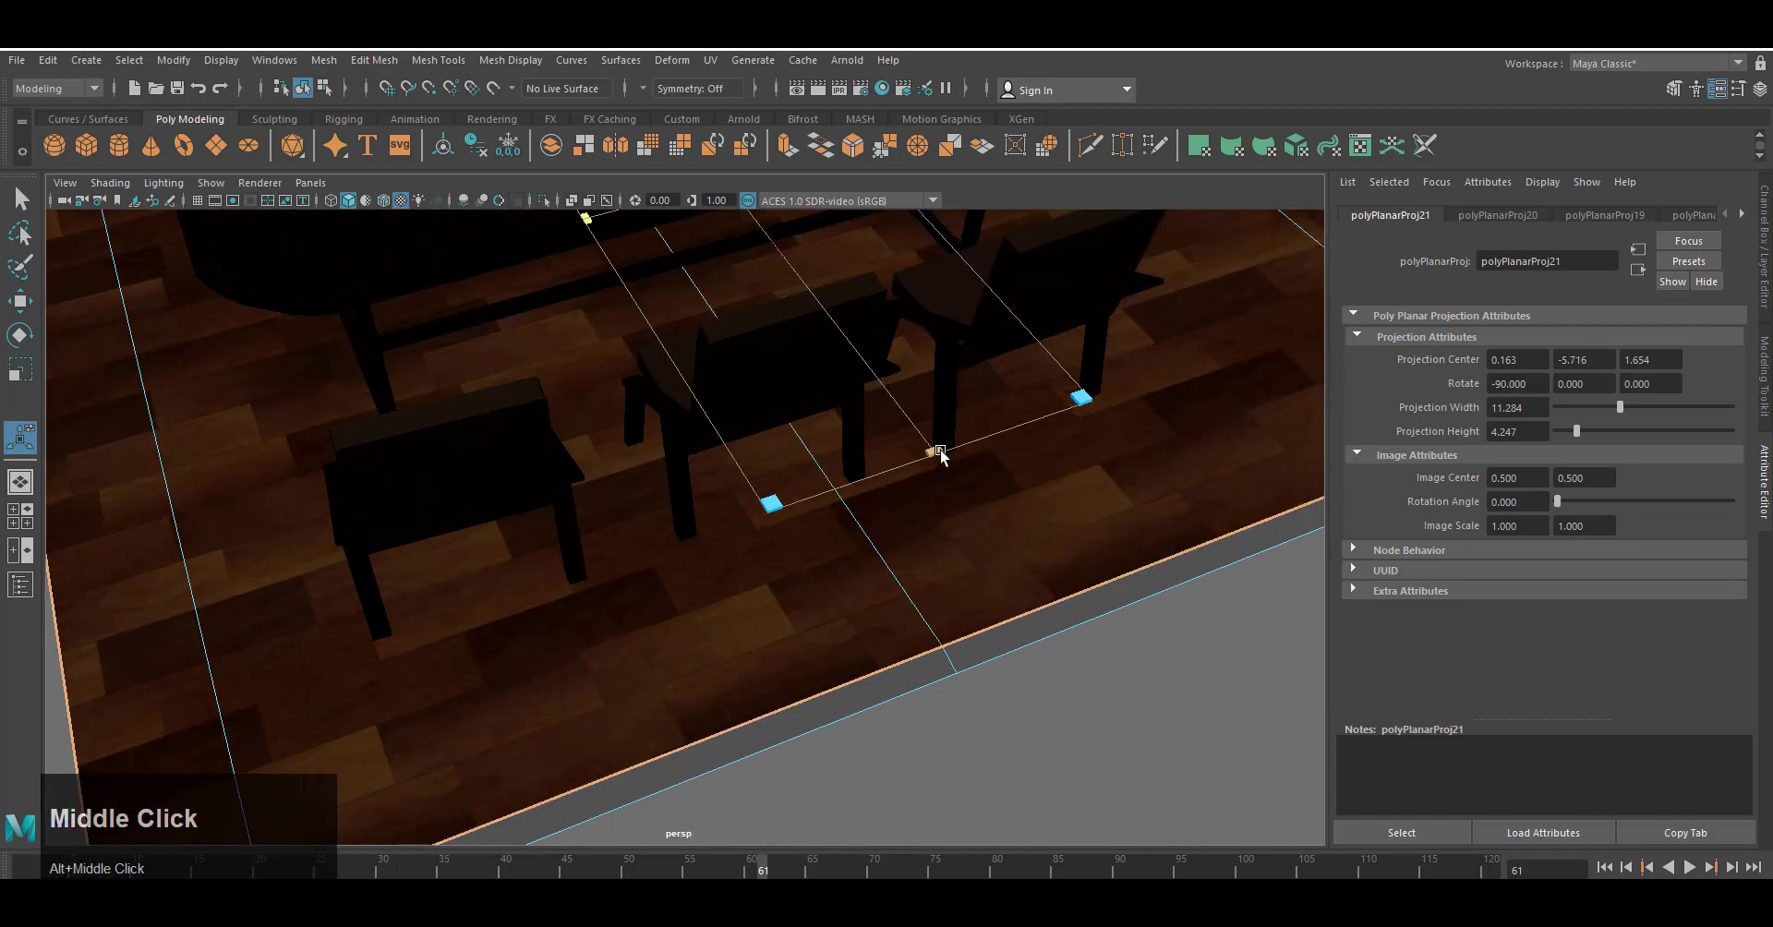
pyautogui.moveTo(961, 490); pyautogui.dragTo(955, 410)
pyautogui.moveTo(587, 217); pyautogui.dragTo(553, 234)
# Render the room in Arnold and shrink the floor's planar projection further in both directions to get smaller planks.
pyautogui.keyDown('alt'); pyautogui.moveTo(701, 517); pyautogui.dragTo(923, 591); pyautogui.keyUp('alt')
pyautogui.keyDown('alt'); pyautogui.moveTo(978, 637); pyautogui.dragTo(868, 766, button='right'); pyautogui.keyUp('alt')
pyautogui.click(864, 87)
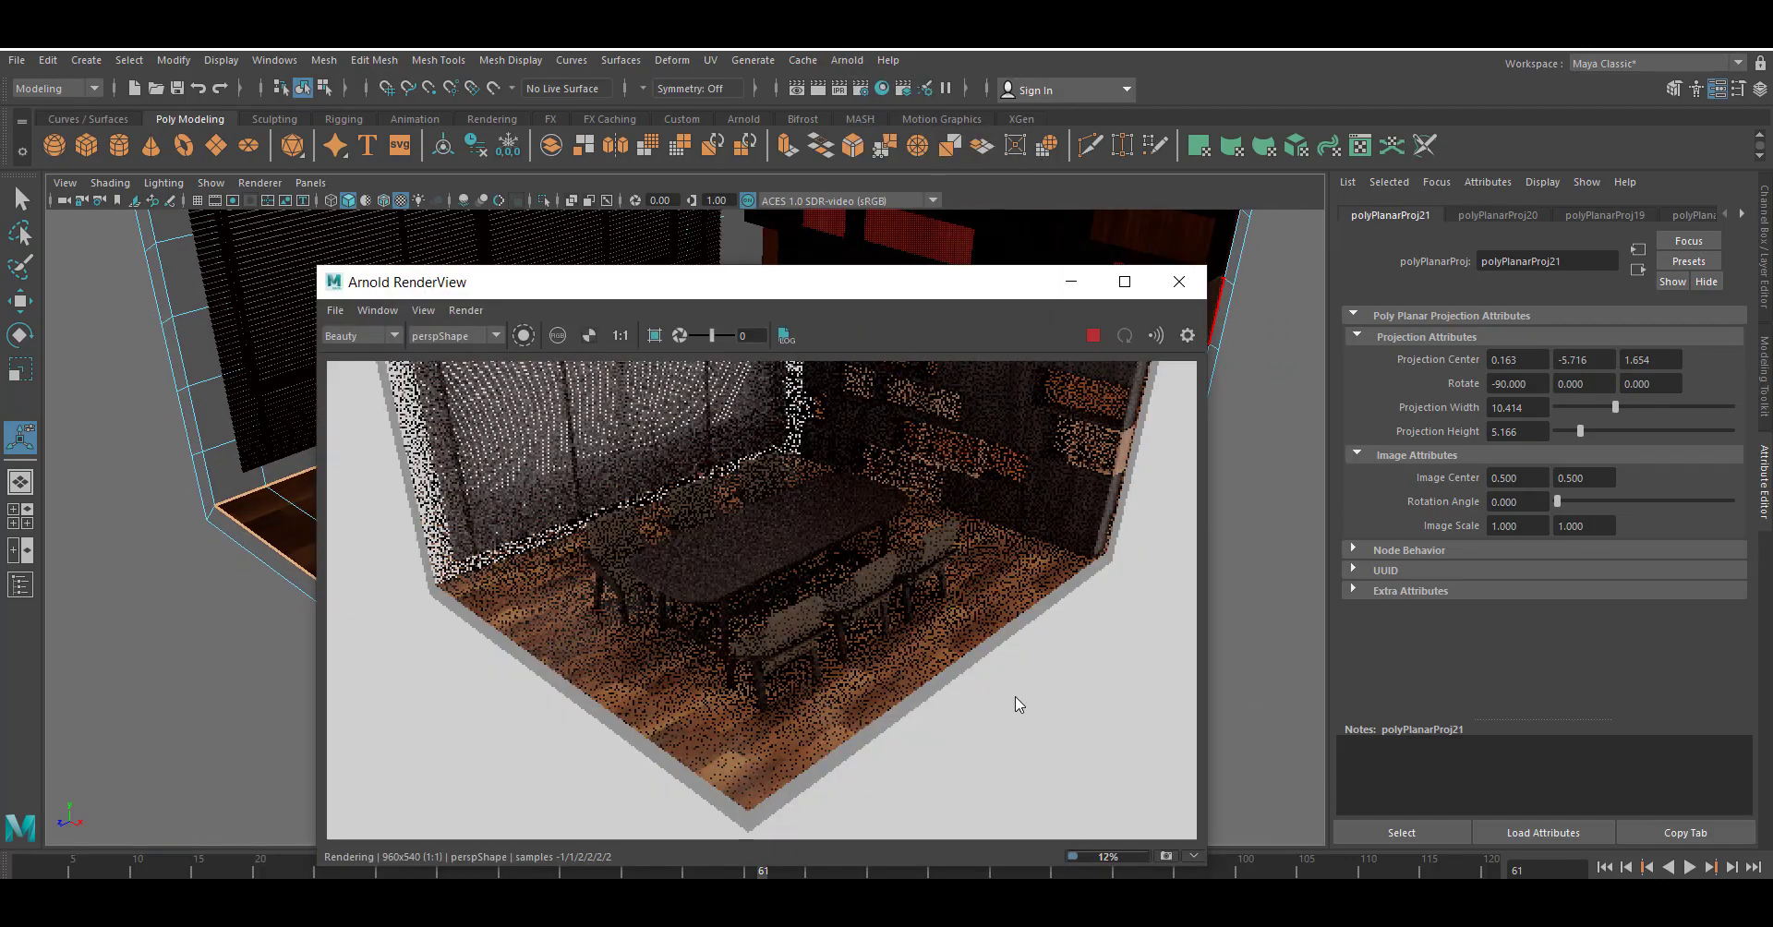
pyautogui.moveTo(928, 289); pyautogui.dragTo(1524, 284)
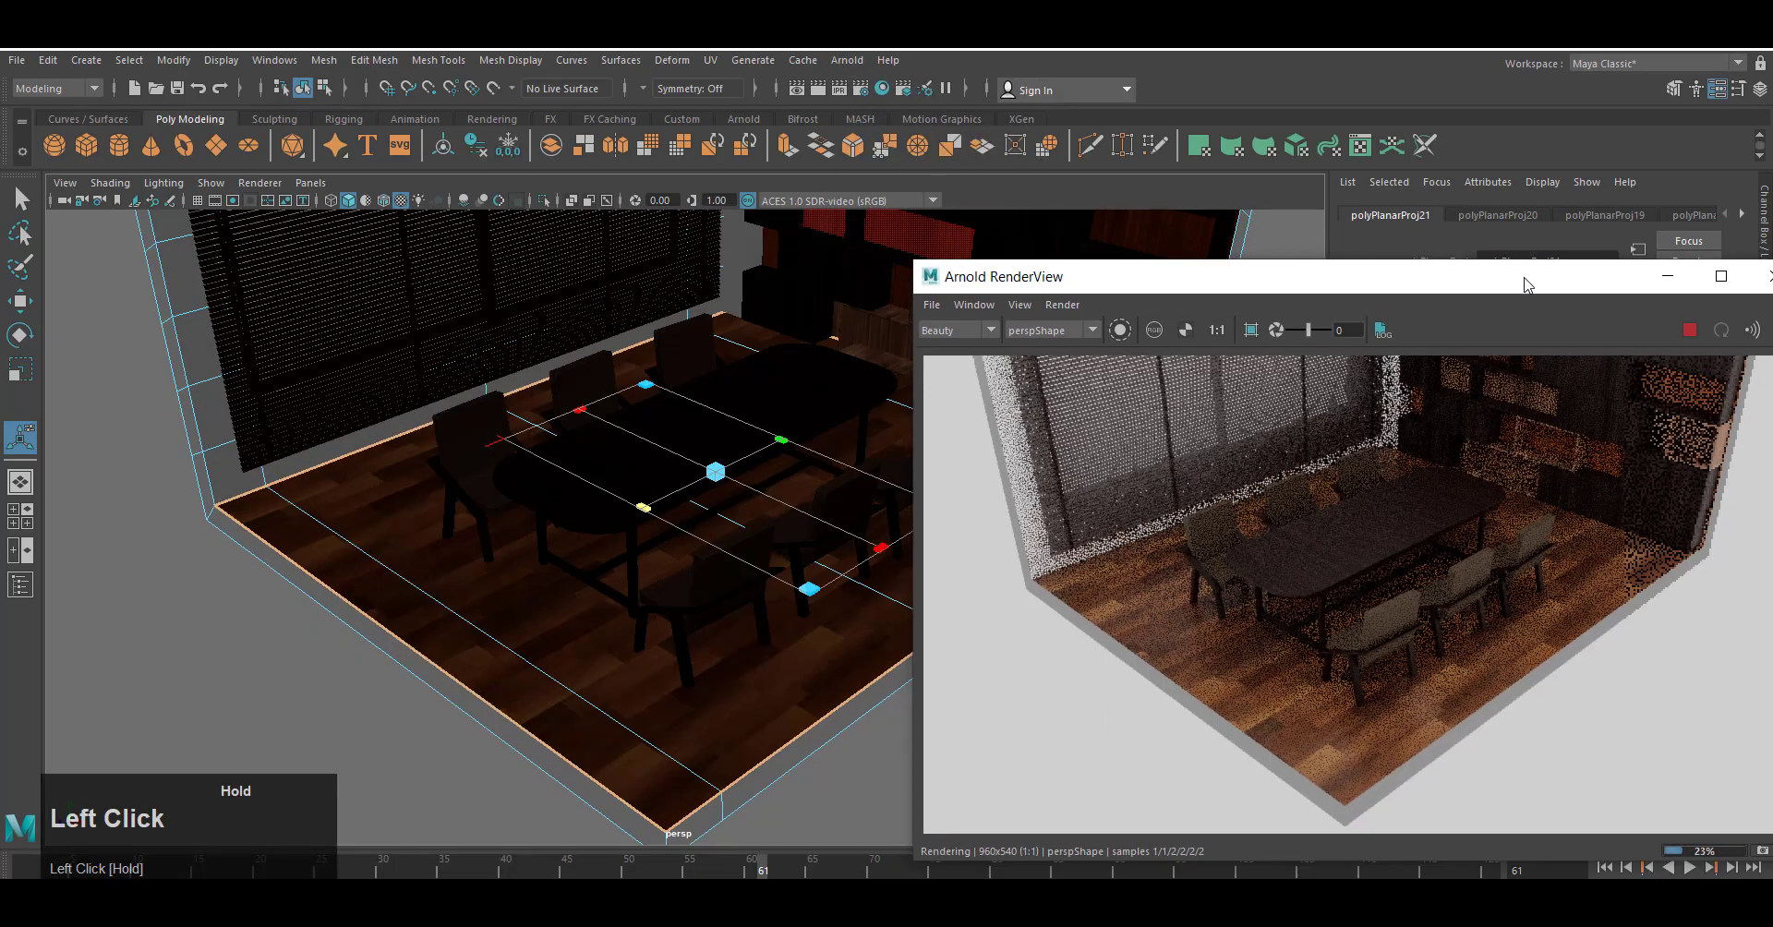
pyautogui.moveTo(876, 548); pyautogui.dragTo(652, 503)
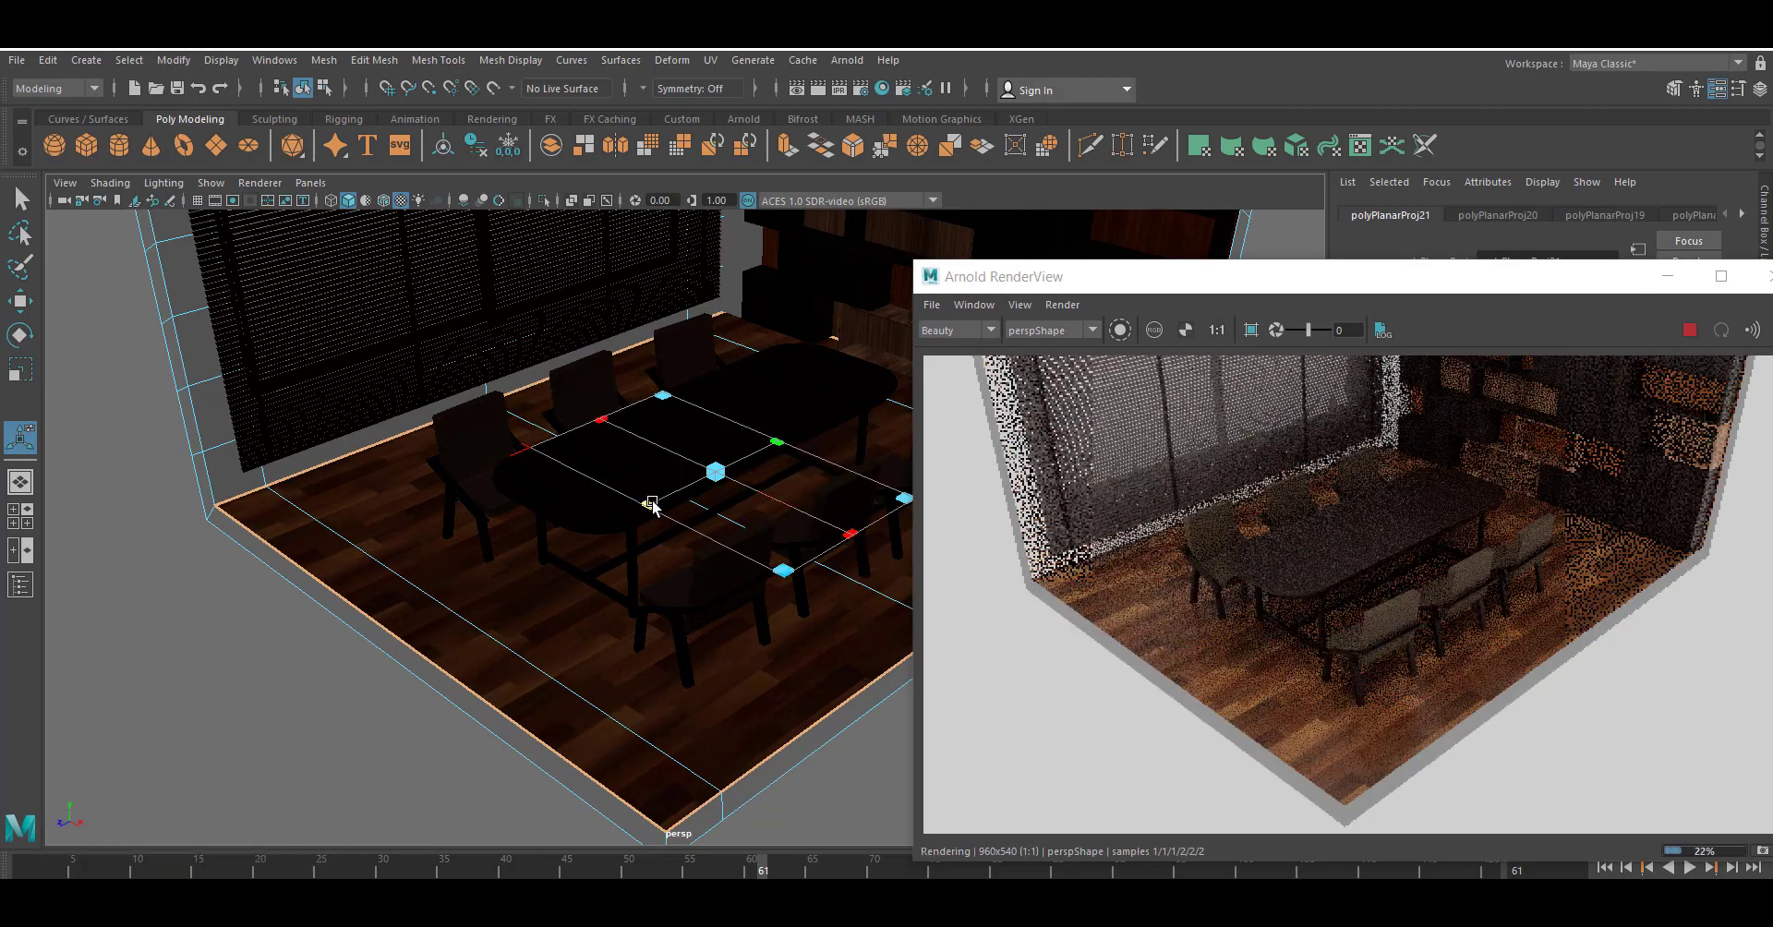
pyautogui.moveTo(851, 534); pyautogui.dragTo(848, 530)
# Open the floor's wood material and lower its base weight to 0.542 while checking the Arnold render.
pyautogui.press('q')
pyautogui.moveTo(850, 554); pyautogui.dragTo(909, 508, button='right')
pyautogui.moveTo(1254, 277); pyautogui.dragTo(594, 348)
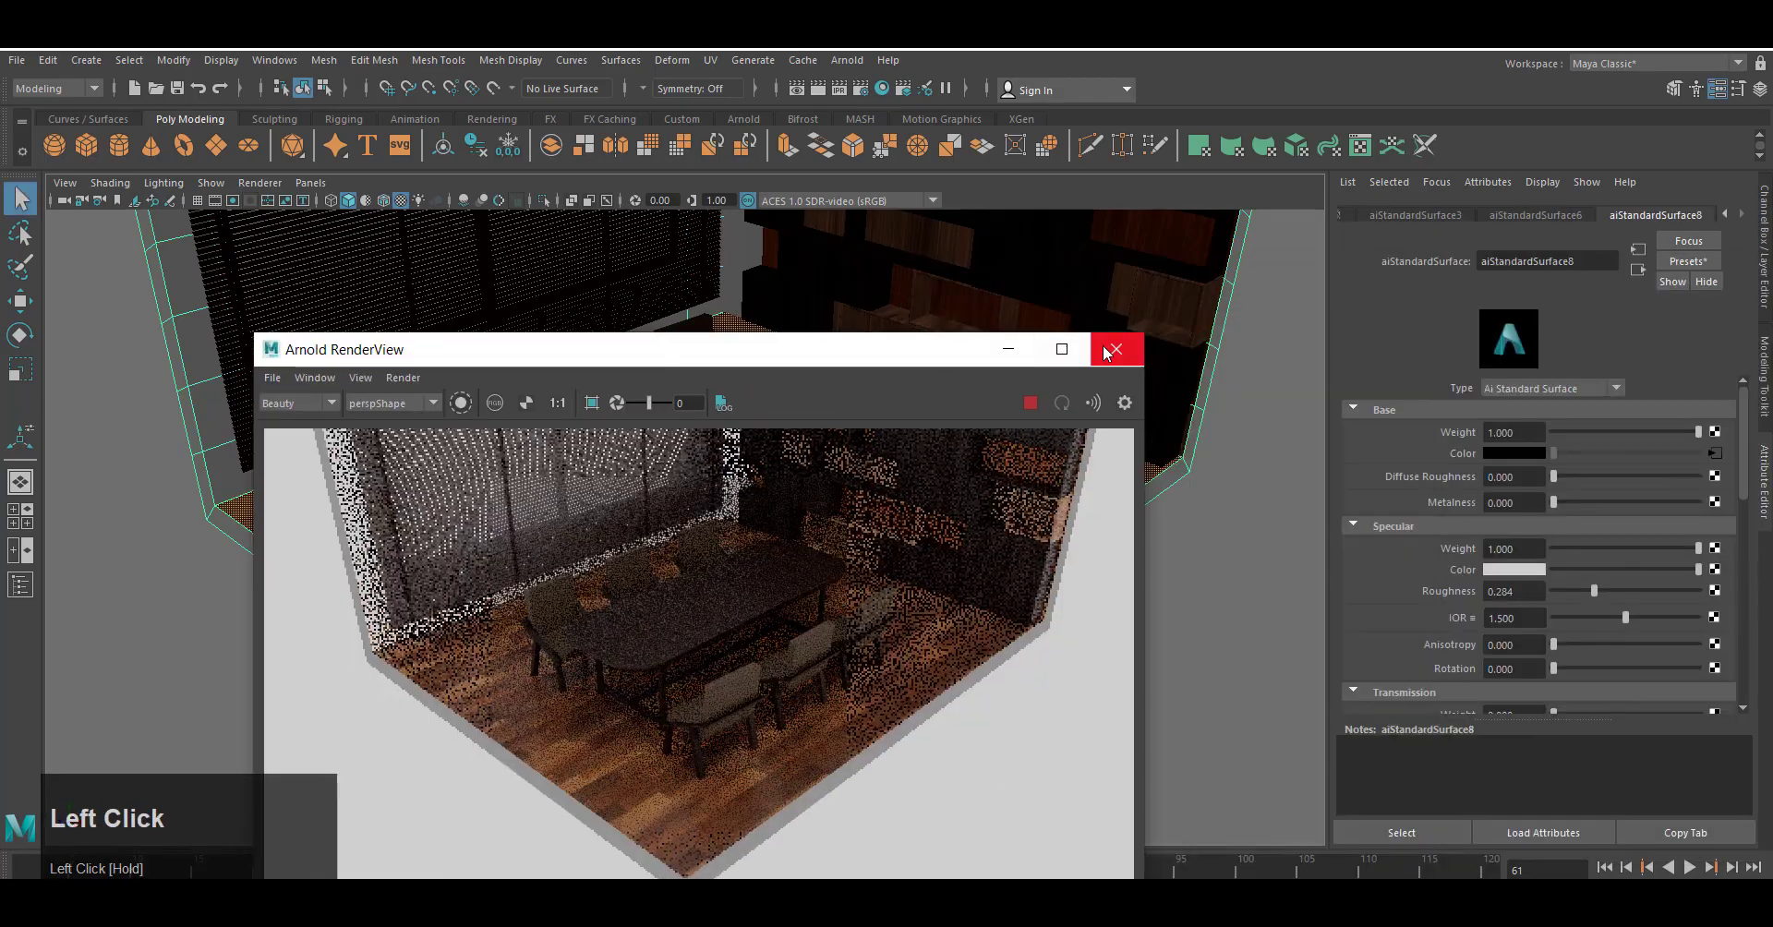
pyautogui.click(1112, 348)
pyautogui.click(865, 91)
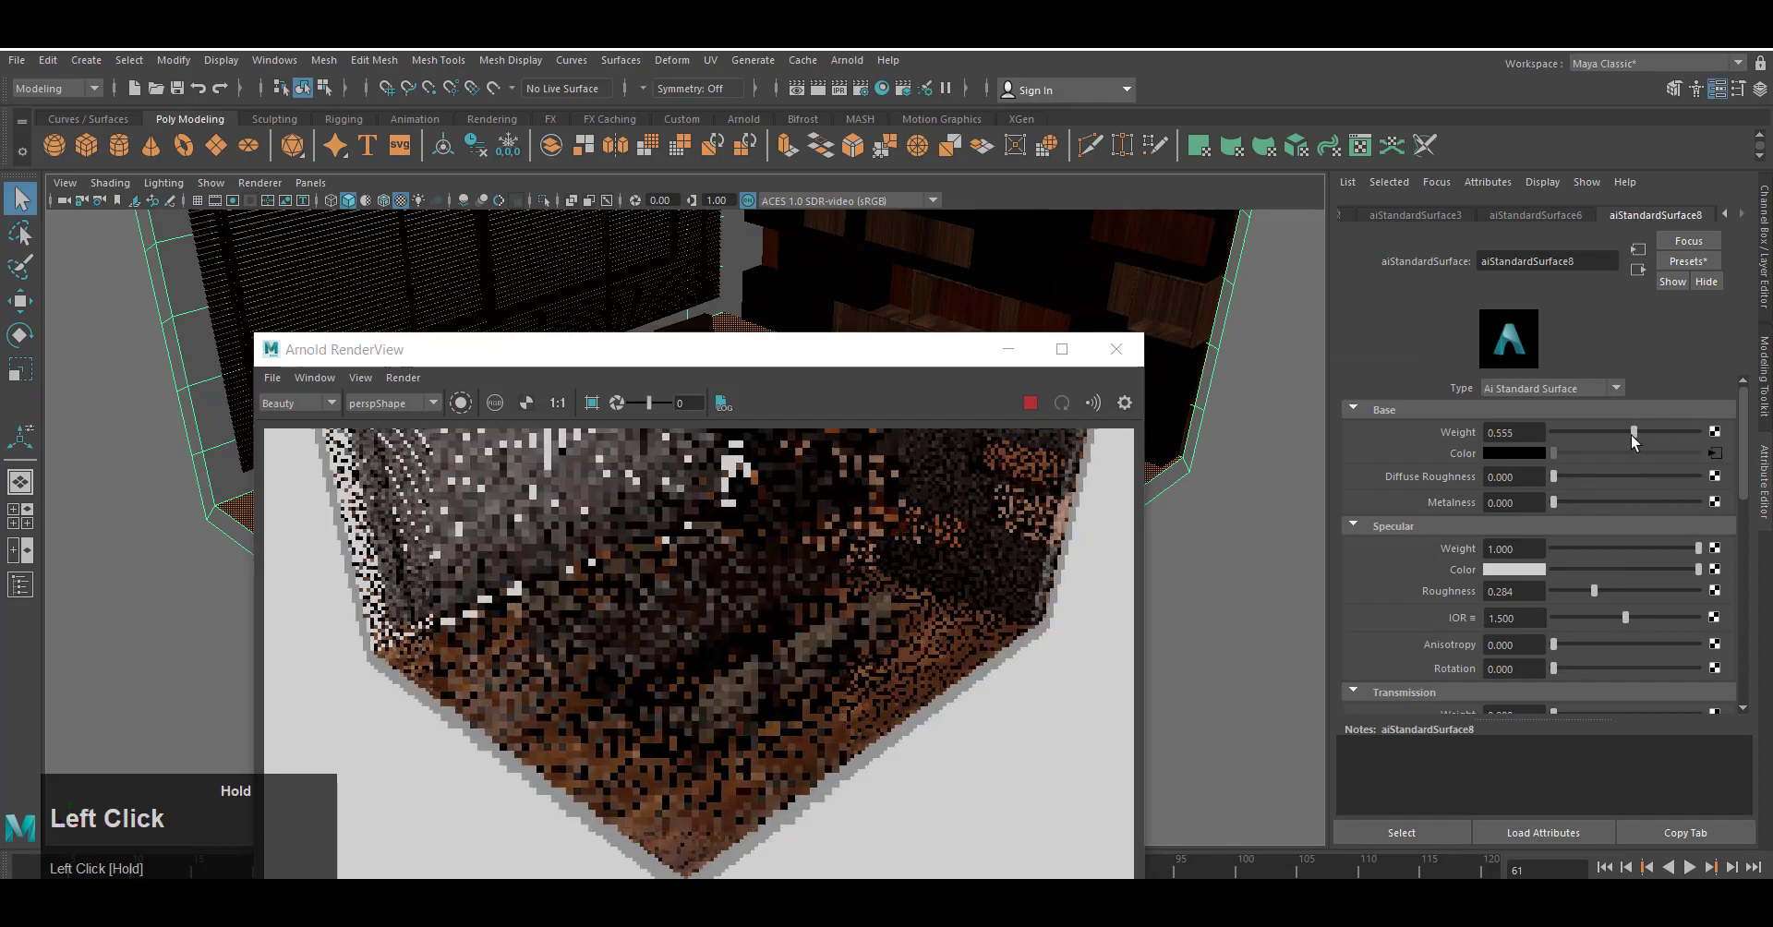
pyautogui.moveTo(1698, 431); pyautogui.dragTo(1631, 444)
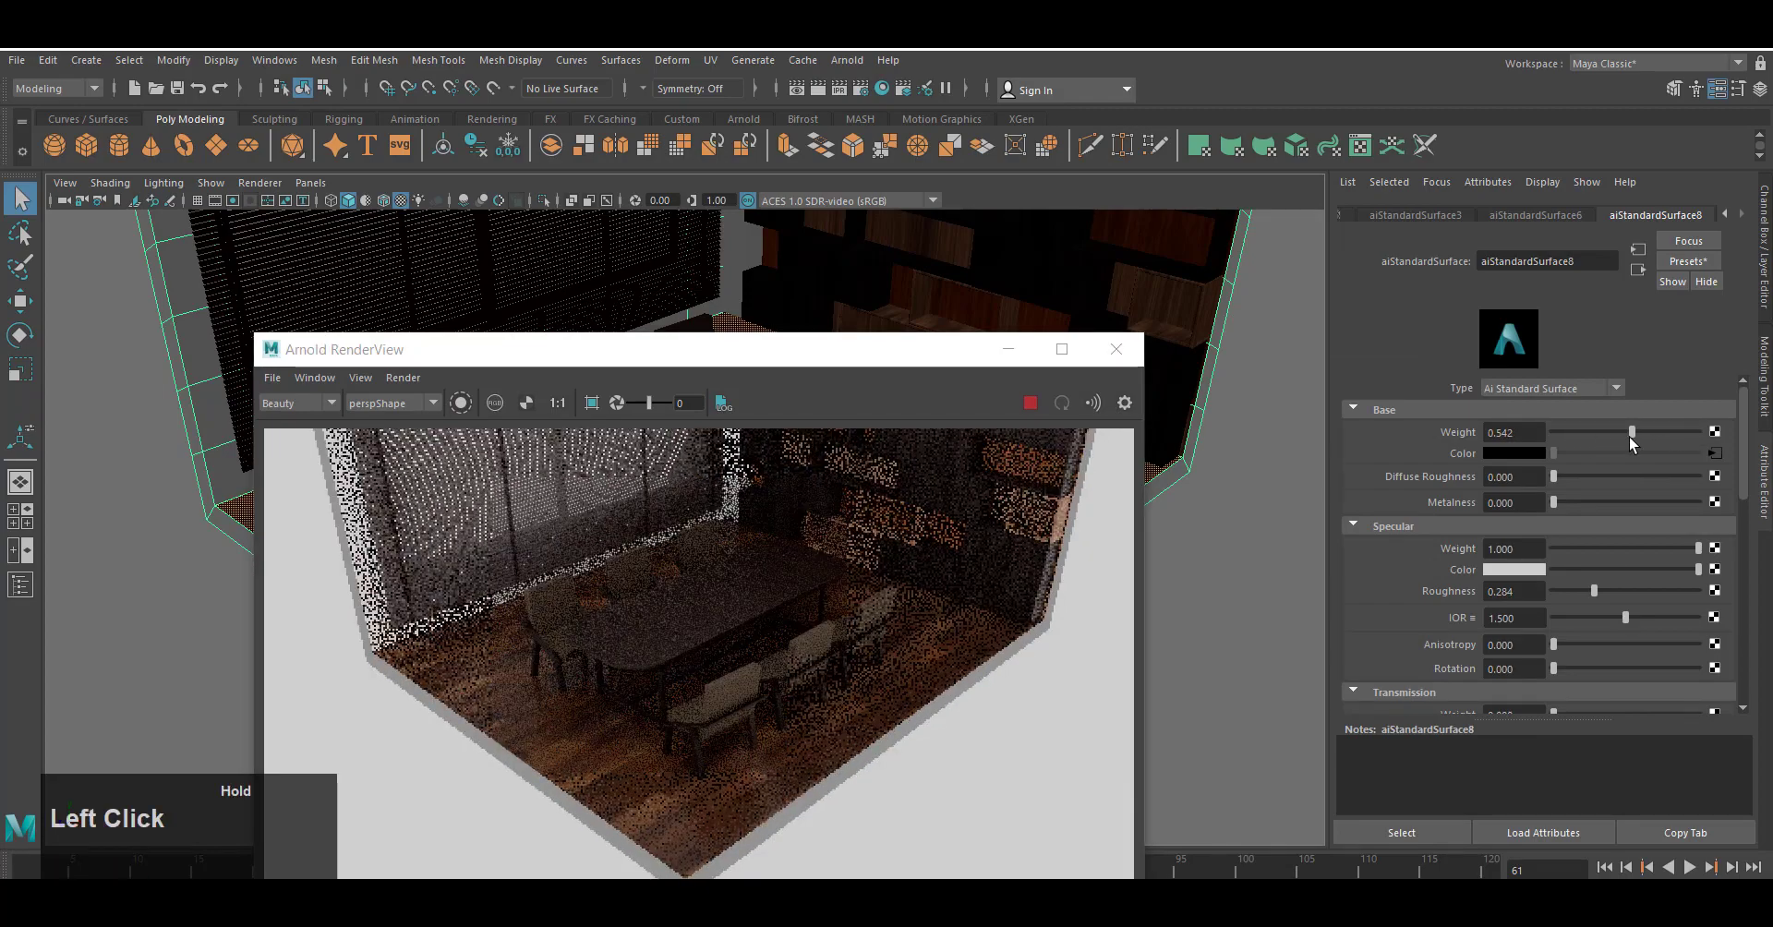
pyautogui.click(1114, 350)
# Turn off scene lighting in the viewport and edit the 2D placement of the meeting table's wood texture.
pyautogui.moveTo(1102, 601); pyautogui.dragTo(1154, 558, button='right')
pyautogui.click(1144, 577)
pyautogui.scroll(-2, 766, 614)
pyautogui.keyDown('alt'); pyautogui.moveTo(757, 614); pyautogui.dragTo(737, 717, button='middle'); pyautogui.keyUp('alt')
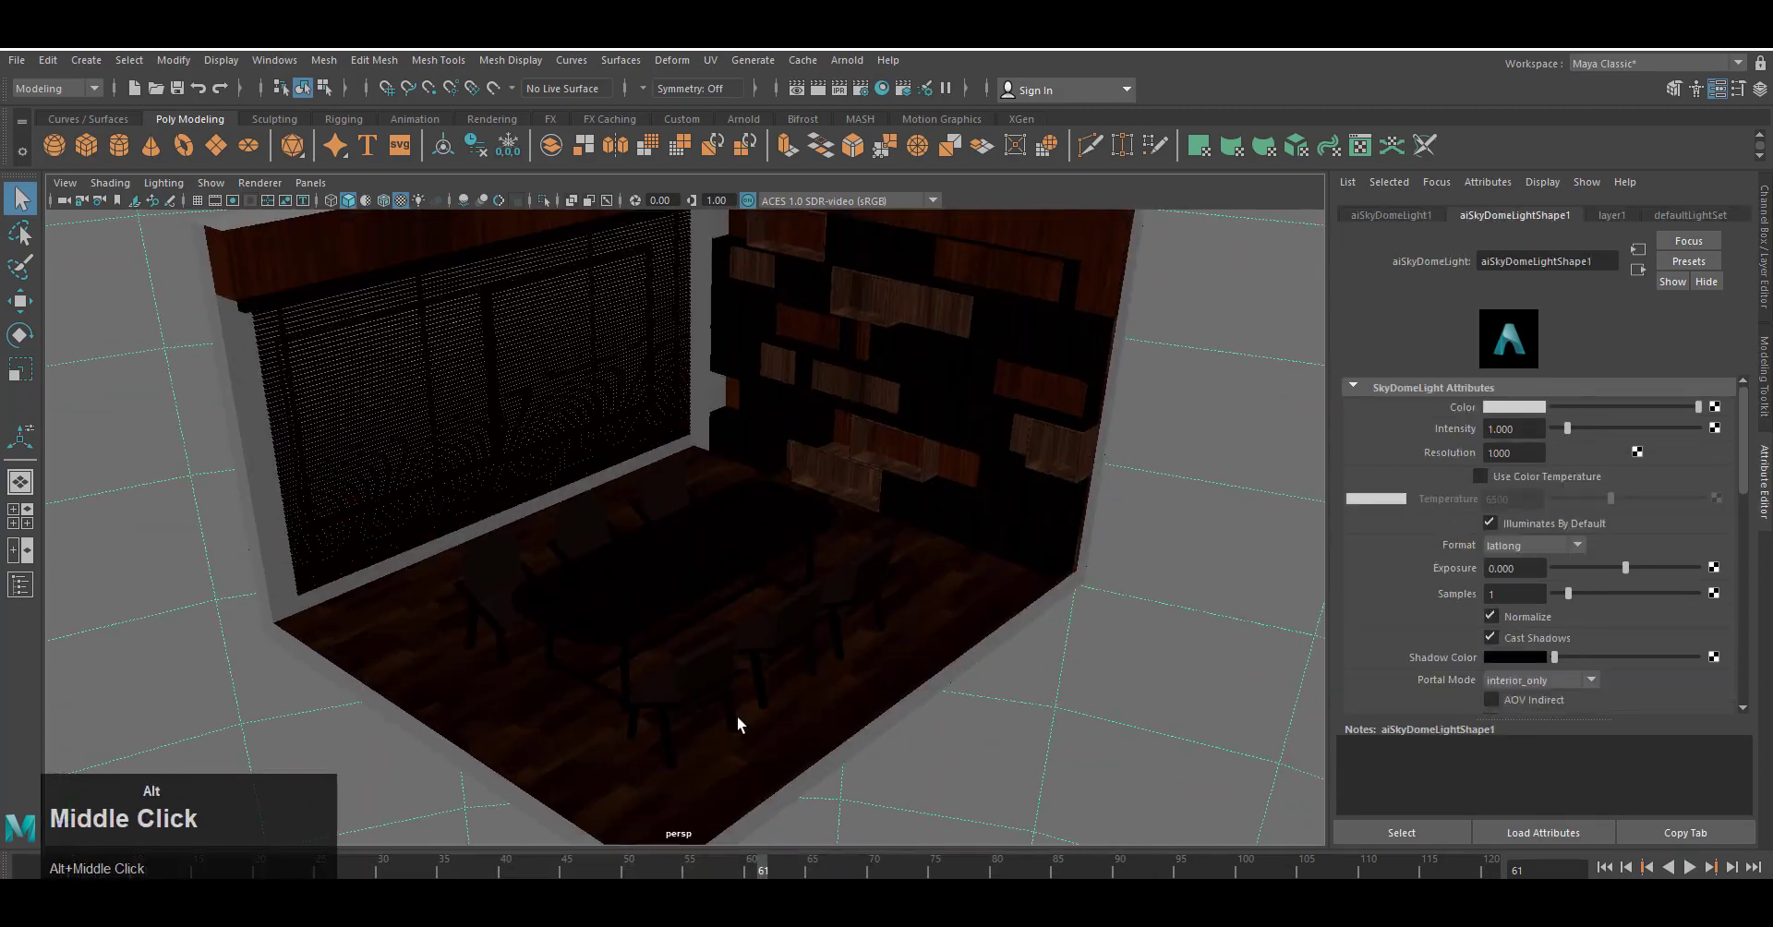
pyautogui.click(418, 201)
pyautogui.keyDown('alt'); pyautogui.moveTo(593, 687); pyautogui.dragTo(701, 646, button='right'); pyautogui.keyUp('alt')
pyautogui.click(729, 554)
pyautogui.moveTo(750, 495); pyautogui.dragTo(762, 876, button='right')
pyautogui.keyDown('alt'); pyautogui.moveTo(730, 784); pyautogui.dragTo(825, 768, button='right'); pyautogui.keyUp('alt')
pyautogui.keyDown('alt'); pyautogui.moveTo(826, 768); pyautogui.dragTo(783, 651, button='middle'); pyautogui.keyUp('alt')
pyautogui.click(1715, 452)
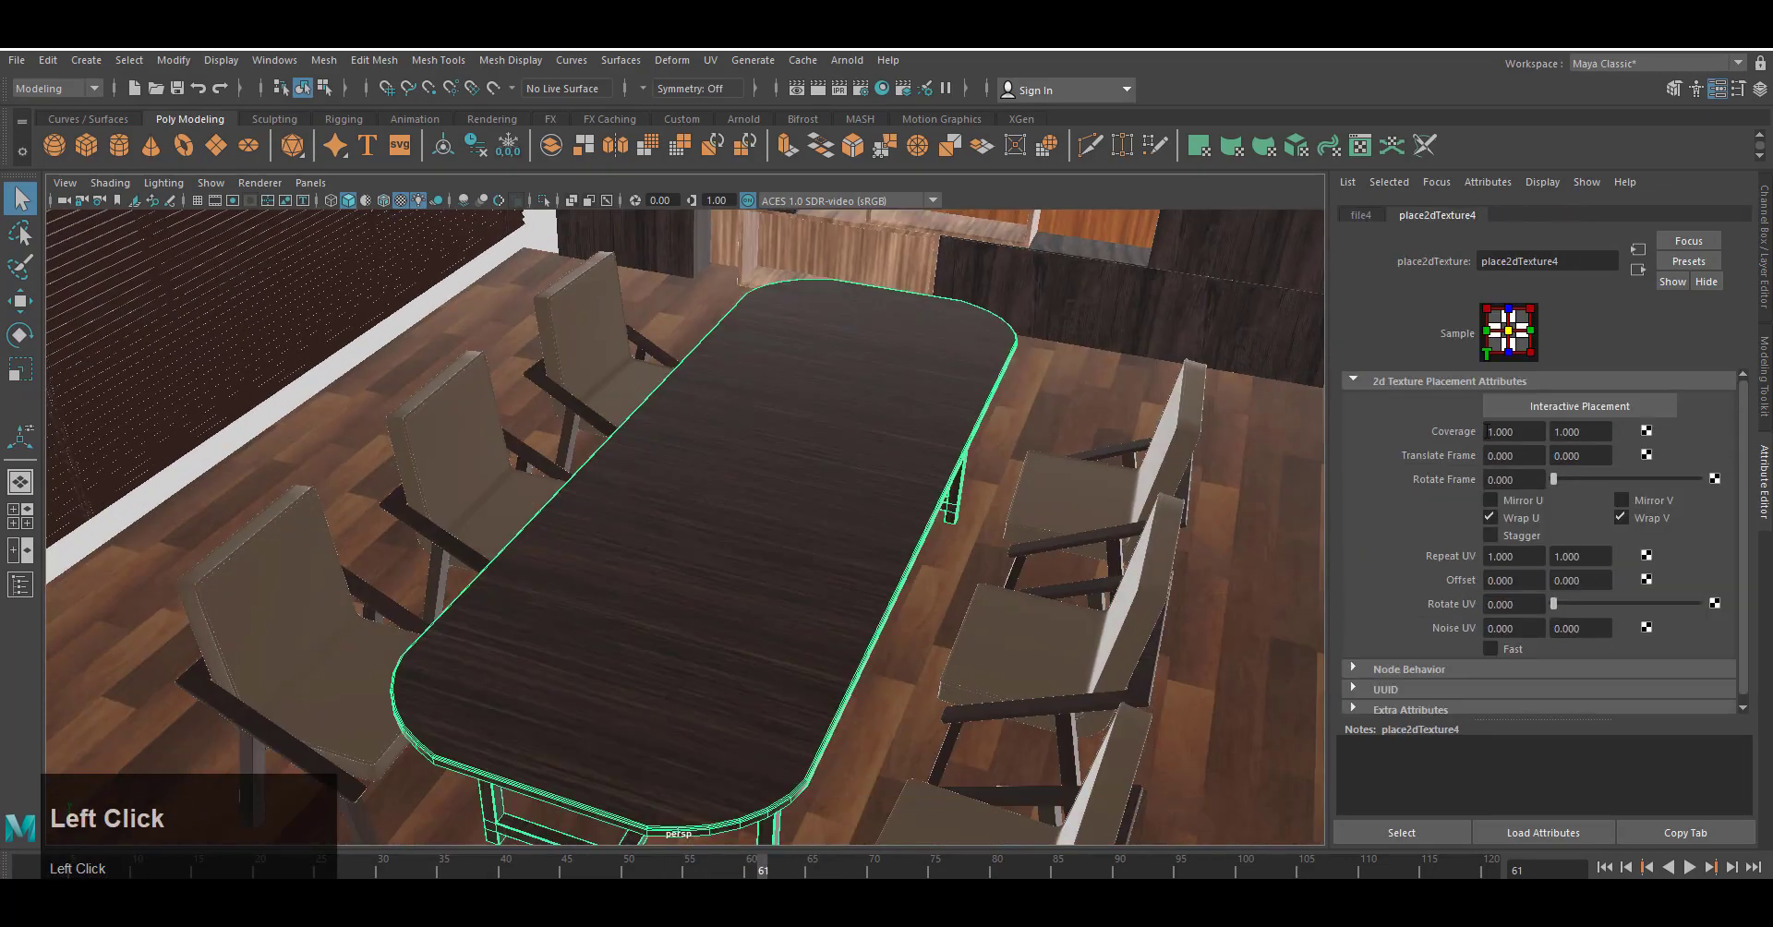
pyautogui.press('Return')
# Restore the scene lighting display in the viewport and create an Arnold area light.
pyautogui.keyDown('alt'); pyautogui.moveTo(923, 531); pyautogui.dragTo(803, 489, button='right'); pyautogui.keyUp('alt')
pyautogui.moveTo(795, 486); pyautogui.dragTo(882, 463, button='right')
pyautogui.click(1145, 591)
pyautogui.keyDown('alt'); pyautogui.moveTo(924, 637); pyautogui.dragTo(613, 669, button='right'); pyautogui.keyUp('alt')
pyautogui.keyDown('alt'); pyautogui.moveTo(803, 799); pyautogui.dragTo(743, 724); pyautogui.keyUp('alt')
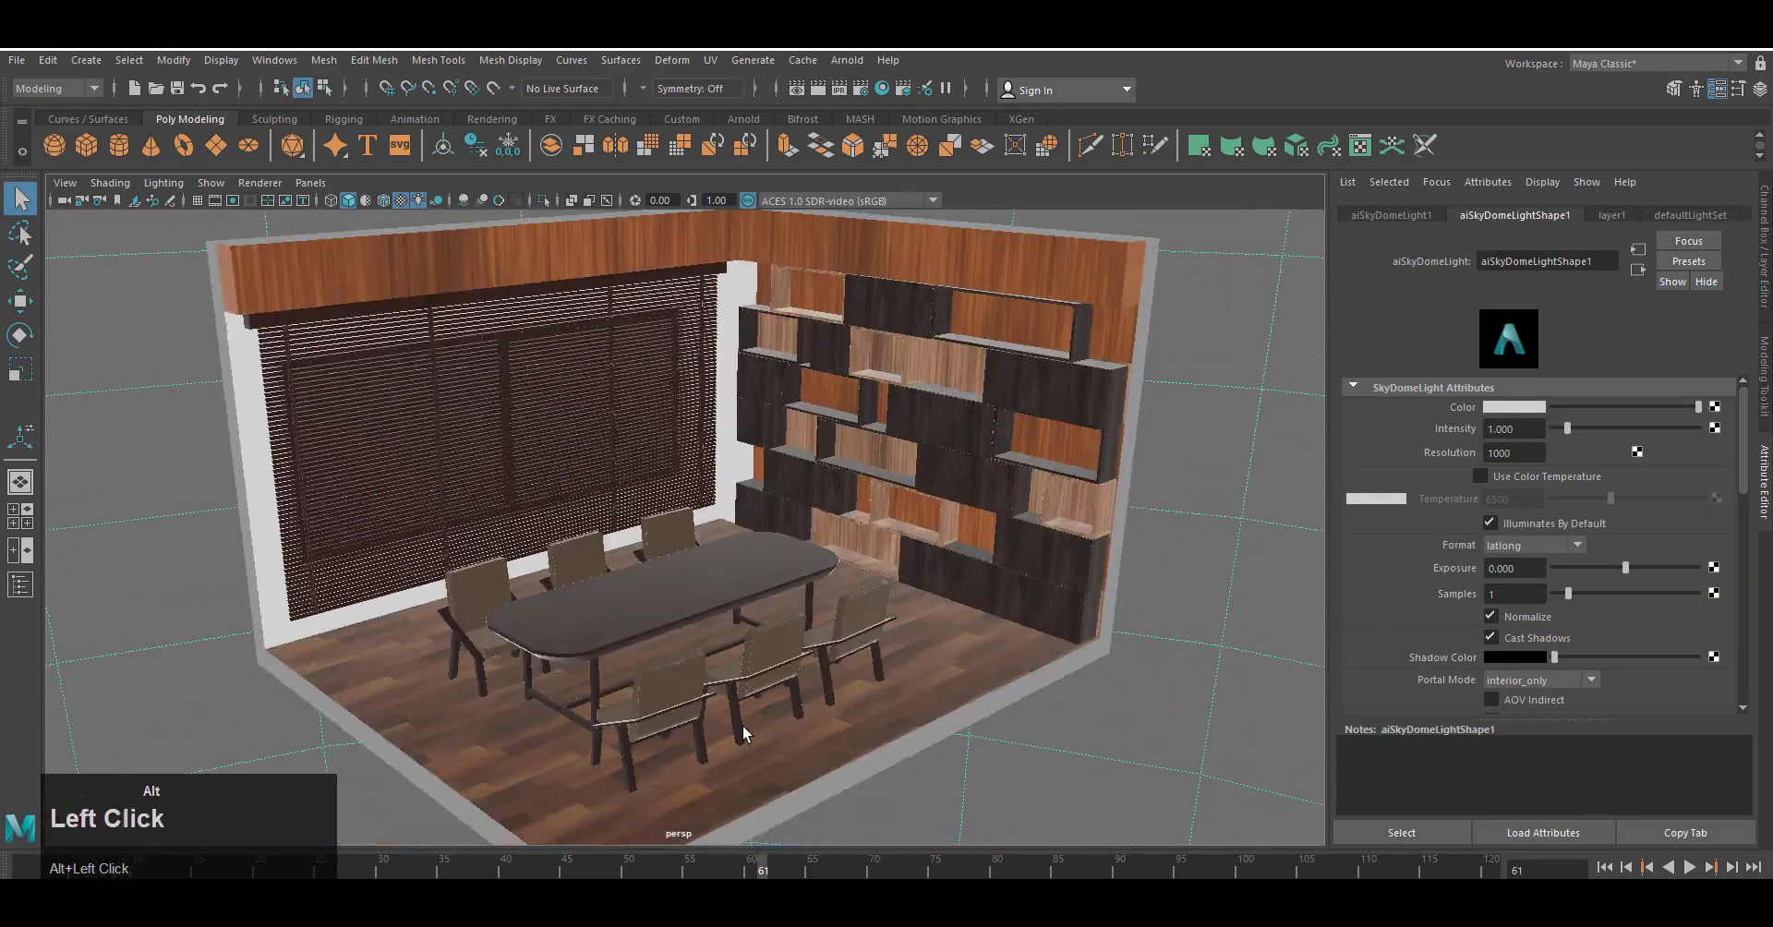
pyautogui.click(462, 201)
pyautogui.click(846, 59)
pyautogui.moveTo(970, 190)
pyautogui.click(1114, 190)
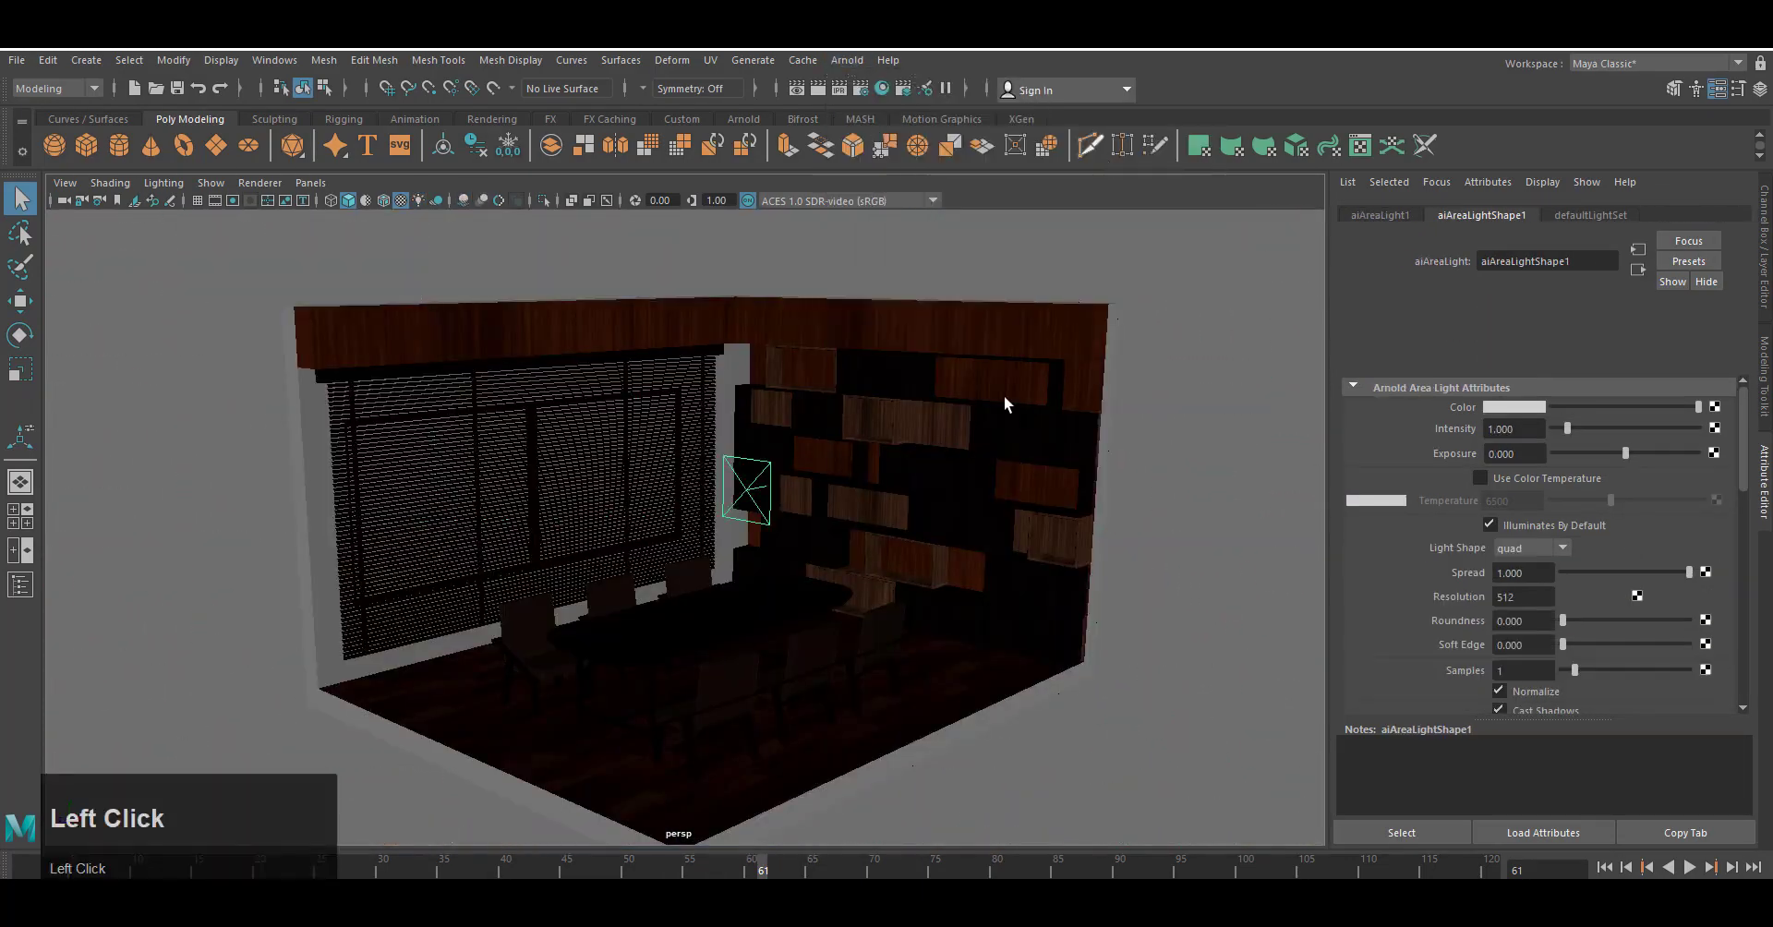
# Rotate the area light to face straight down and move it over the shelf-wall end of the room's open side in the top view.
pyautogui.scroll(3, 903, 678)
pyautogui.scroll(2, 903, 678)
pyautogui.press('e')
pyautogui.rightClick(907, 520)
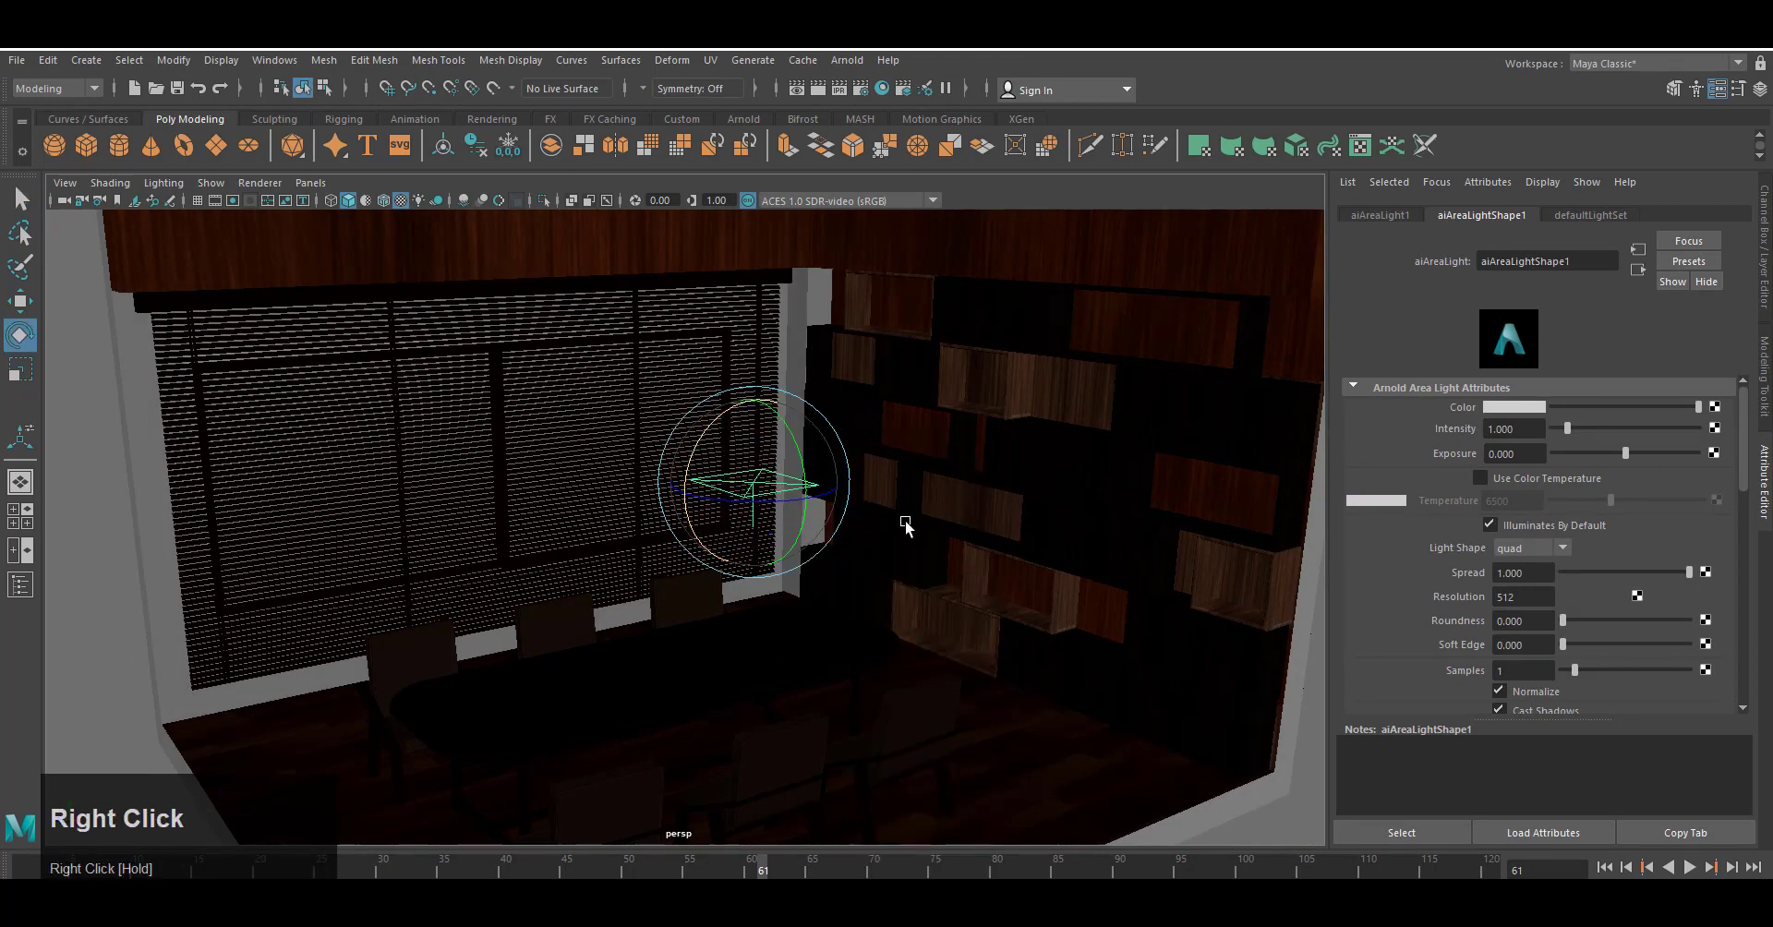
pyautogui.press('space')
pyautogui.moveTo(905, 523); pyautogui.dragTo(883, 570, button='right')
pyautogui.moveTo(884, 570); pyautogui.dragTo(808, 582, button='right')
pyautogui.press('w')
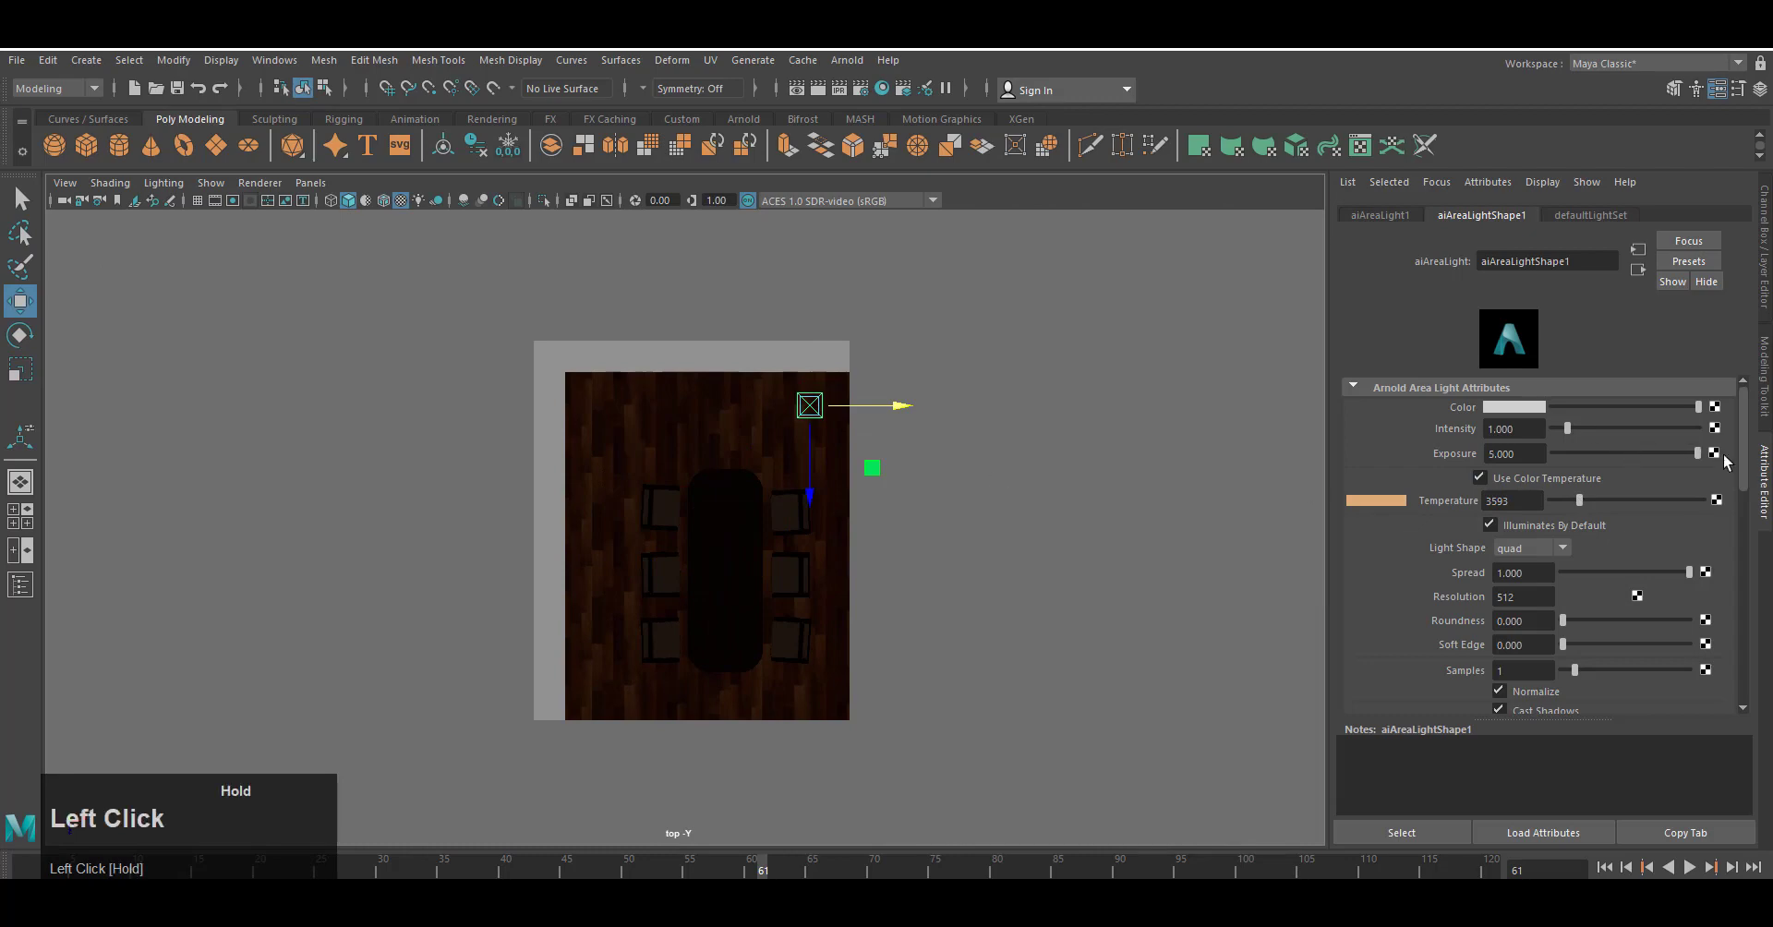
# Give the area light intensity 50, exposure 5 and color temperature 3593, and raise it to the top of the walls in the front view.
pyautogui.write('50')
pyautogui.press('Return')
pyautogui.press('space')
pyautogui.moveTo(1167, 495); pyautogui.dragTo(1163, 554, button='right')
pyautogui.scroll(-3, 844, 430)
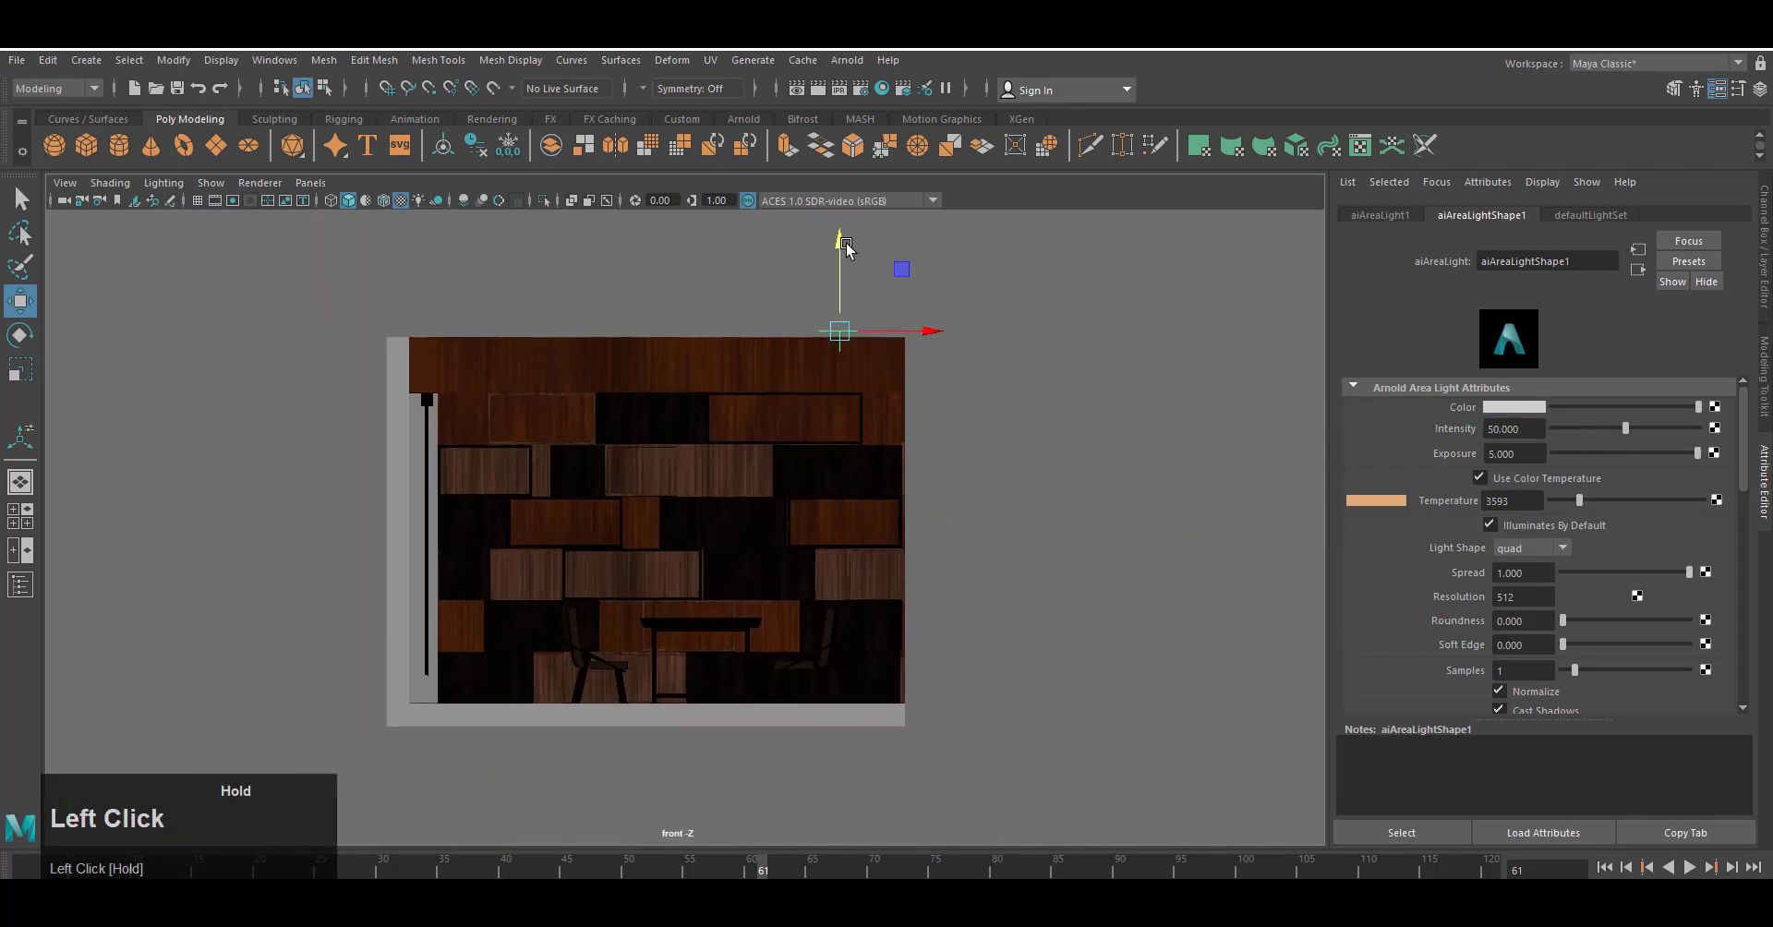
# Render the perspective view in Arnold and set the area light's intensity to 20 and its color temperature to 5148.
pyautogui.press('space')
pyautogui.moveTo(979, 646); pyautogui.dragTo(1025, 600, button='right')
pyautogui.click(846, 60)
pyautogui.click(863, 93)
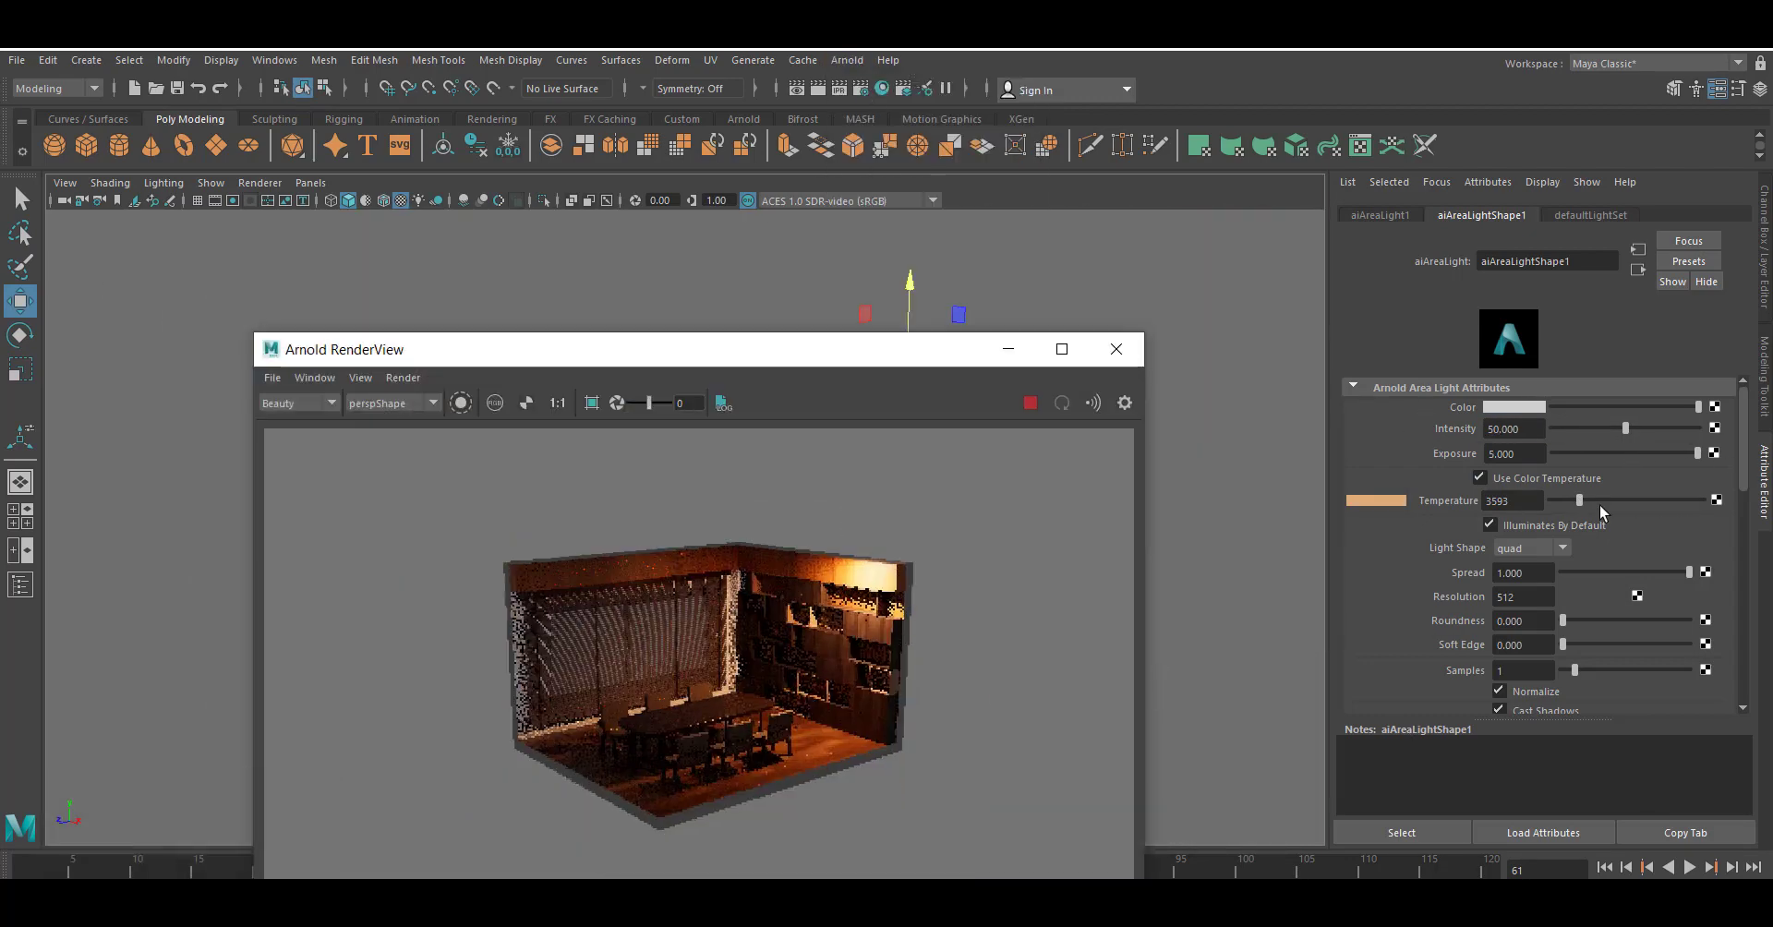
pyautogui.click(1512, 429)
pyautogui.write('20')
pyautogui.press('Return')
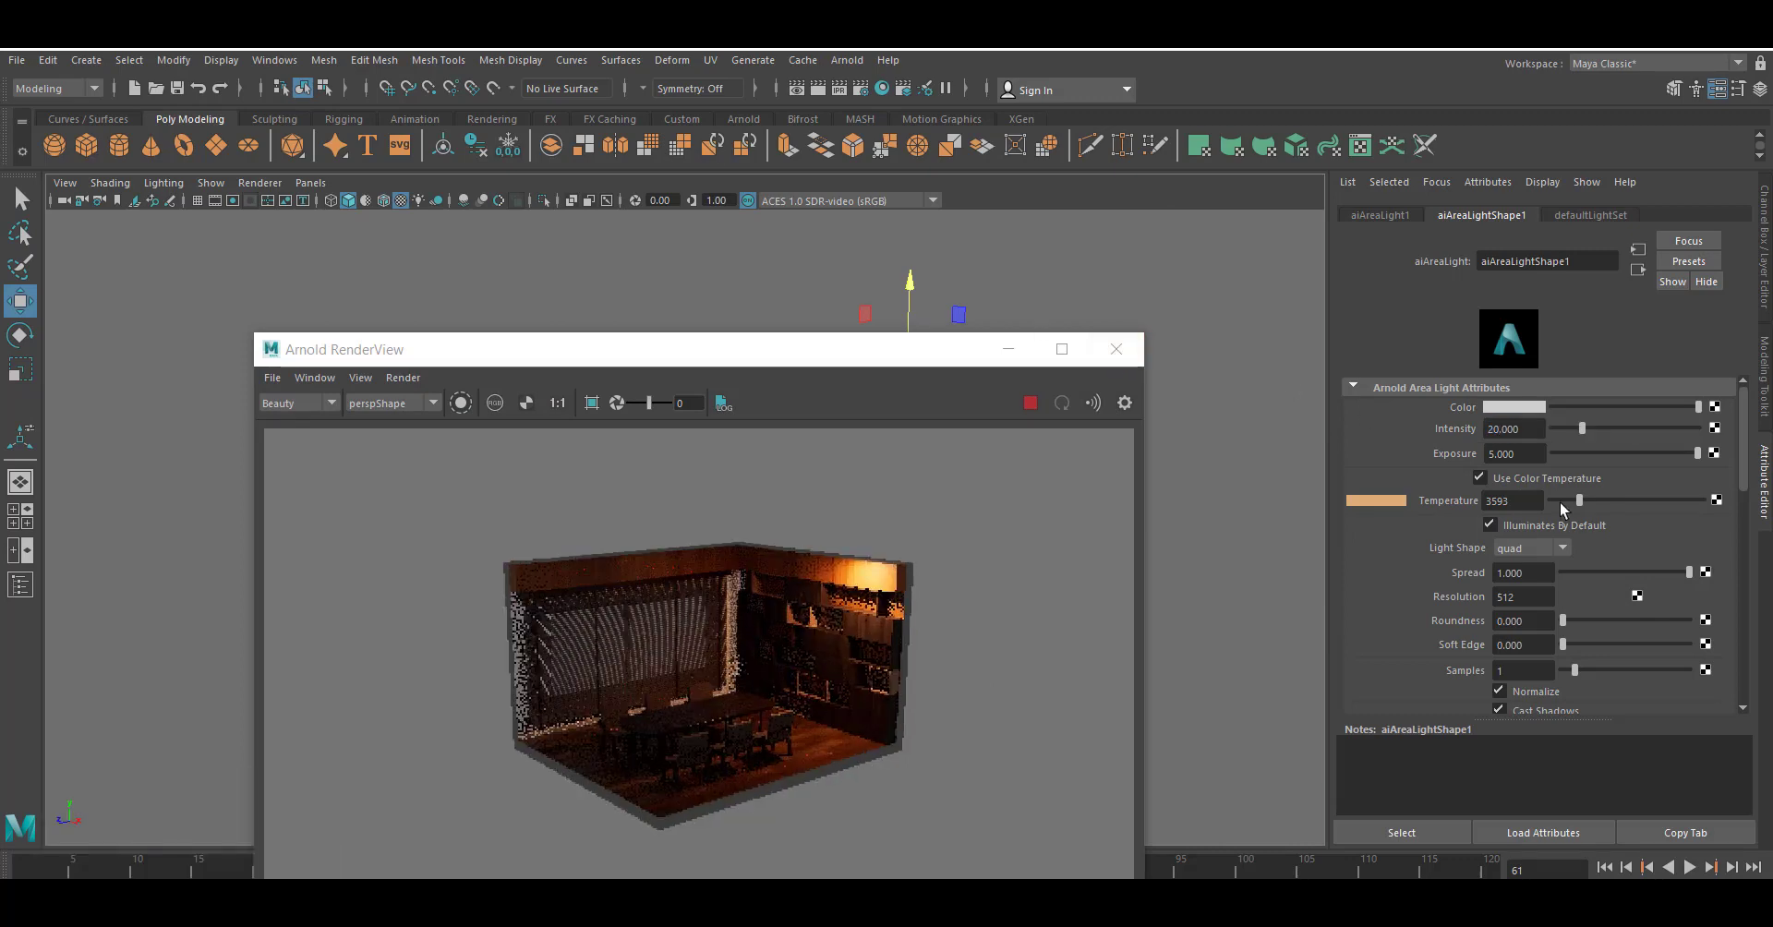
pyautogui.moveTo(1578, 500); pyautogui.dragTo(1594, 502)
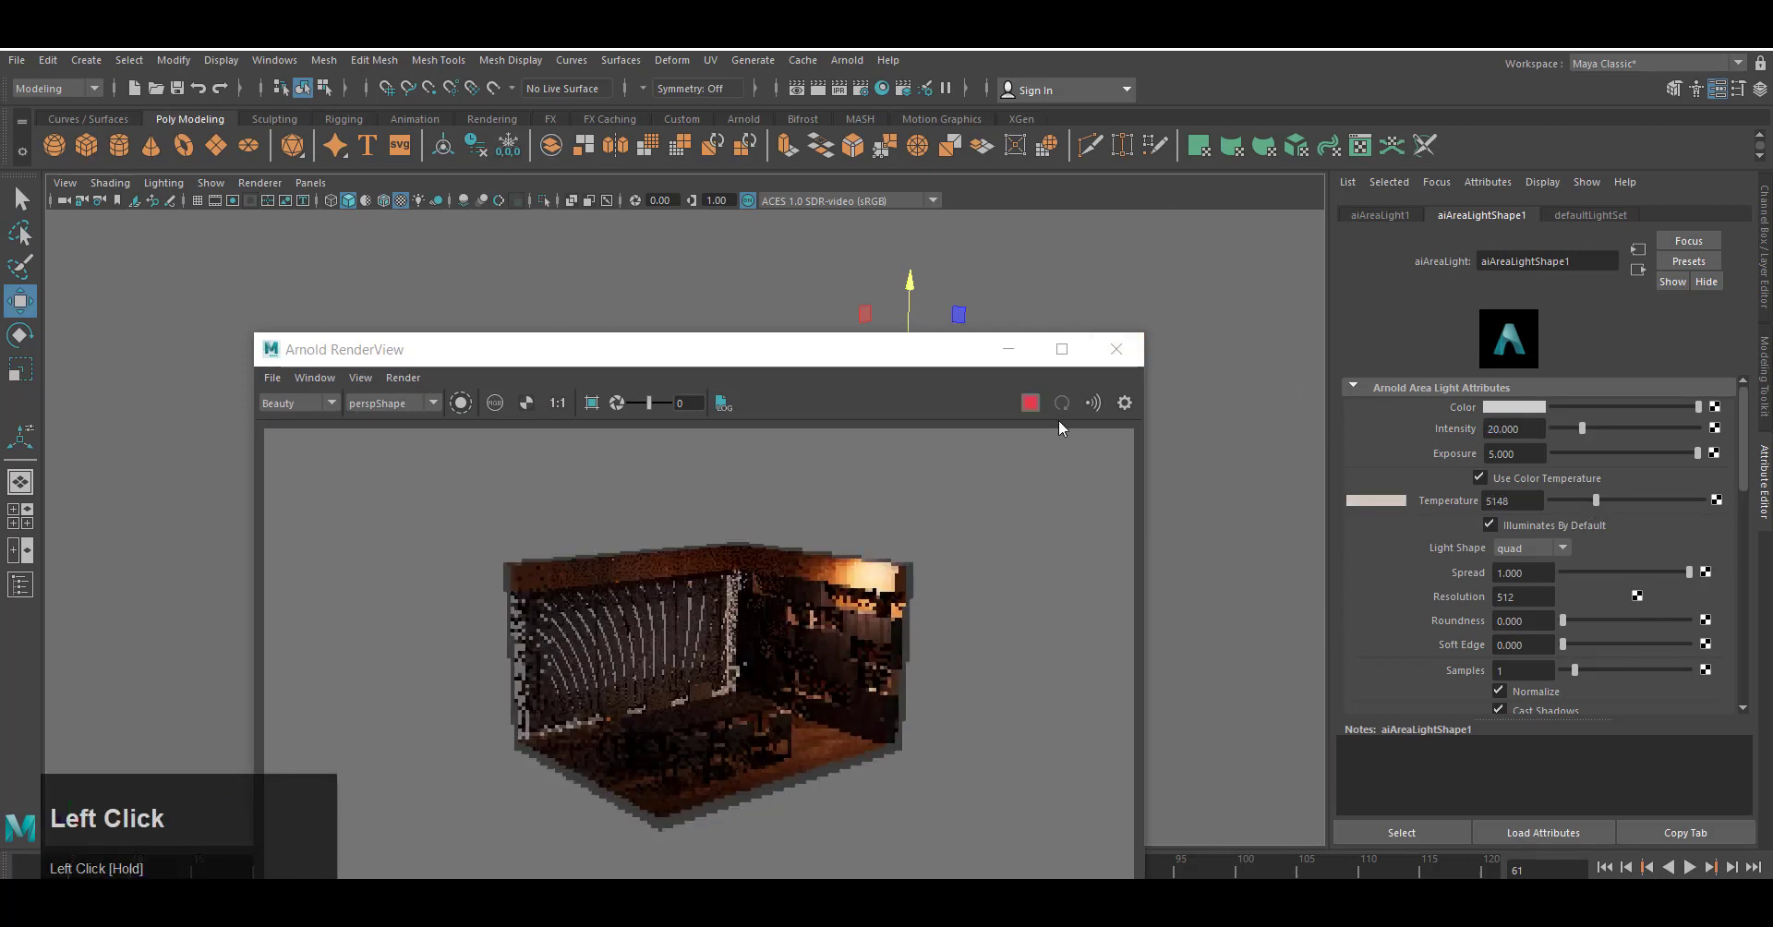
pyautogui.click(1116, 349)
# Duplicate the area light in the top view and place the copies over the room's other three corners.
pyautogui.click(838, 381)
pyautogui.press('space')
pyautogui.moveTo(954, 508); pyautogui.dragTo(903, 513, button='right')
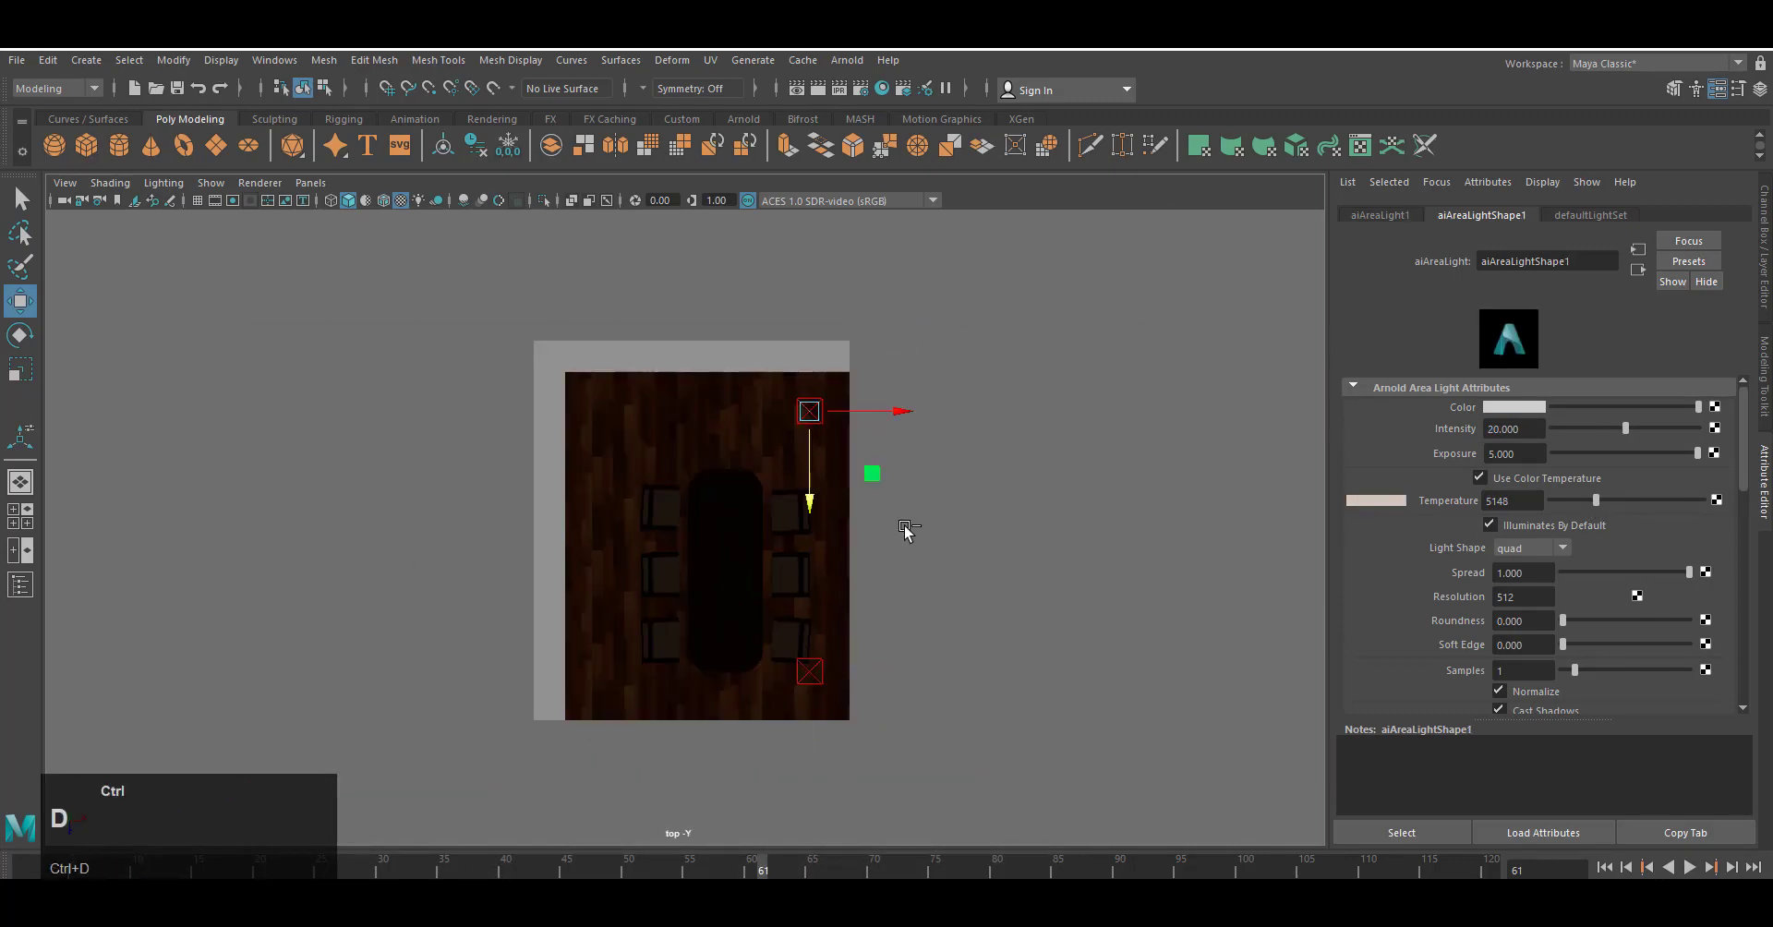
pyautogui.moveTo(697, 431); pyautogui.dragTo(694, 431)
pyautogui.press('space')
pyautogui.moveTo(1073, 440); pyautogui.dragTo(1073, 386, button='right')
# Render the room with all four area lights and set the back-corner light's intensity to 15.
pyautogui.click(846, 60)
pyautogui.click(886, 88)
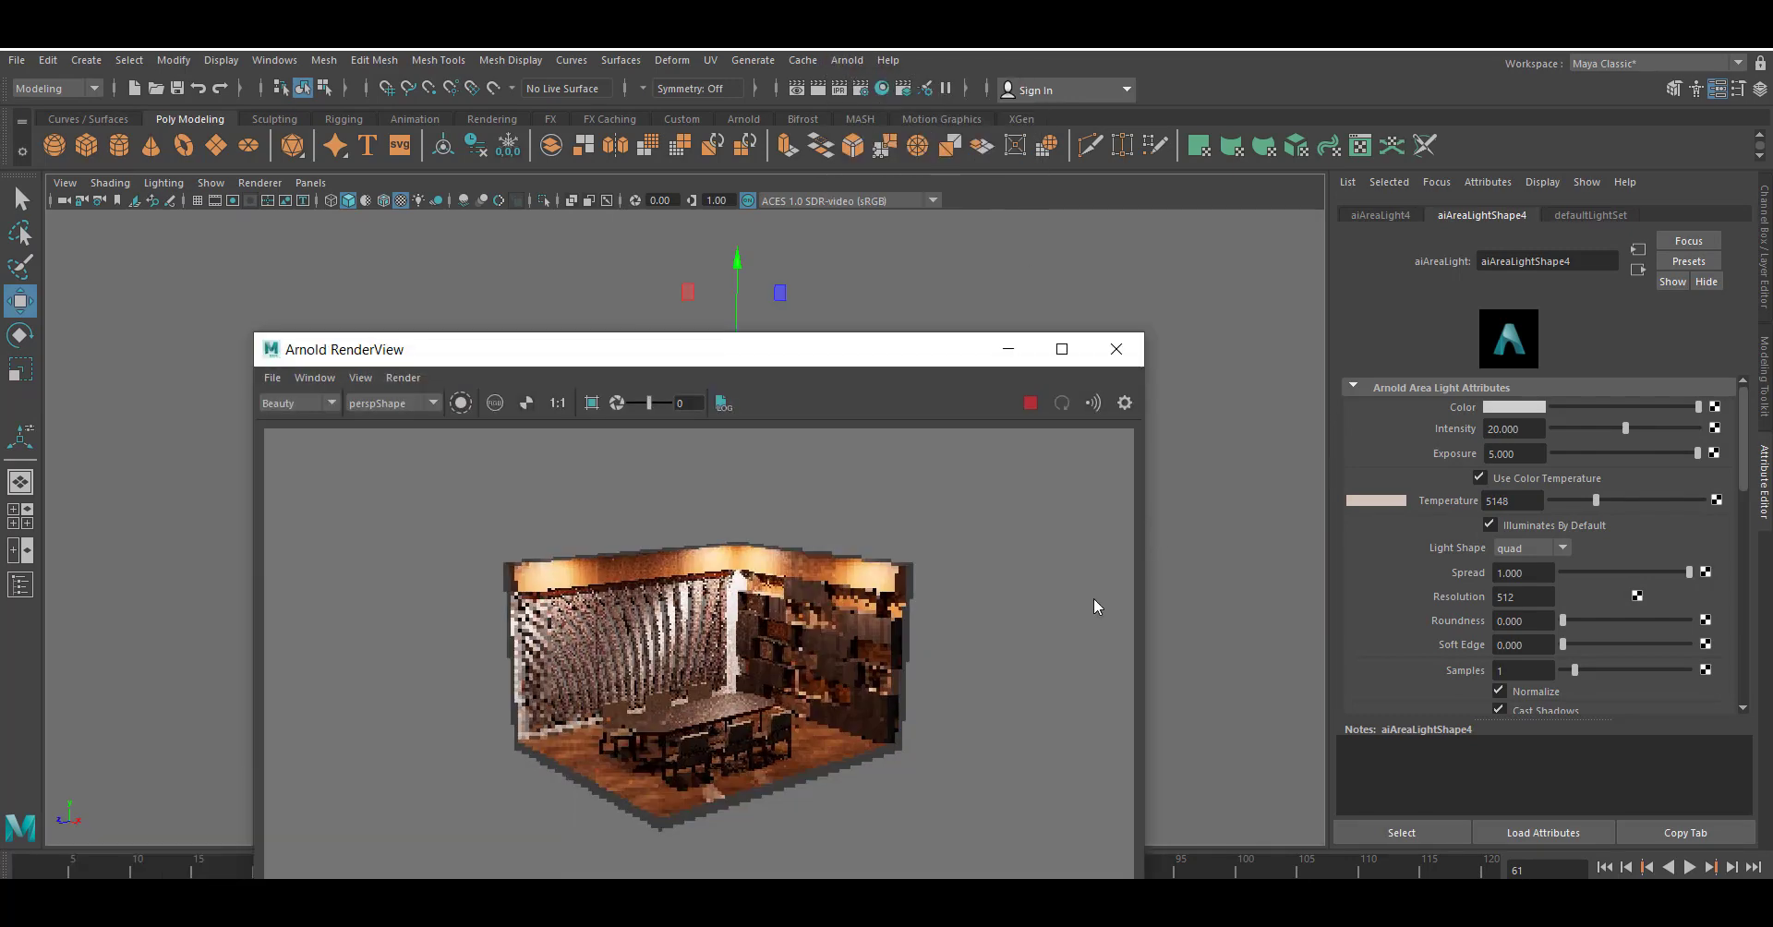
pyautogui.moveTo(1529, 430); pyautogui.dragTo(1448, 424)
pyautogui.write('15')
pyautogui.press('Return')
pyautogui.click(1116, 349)
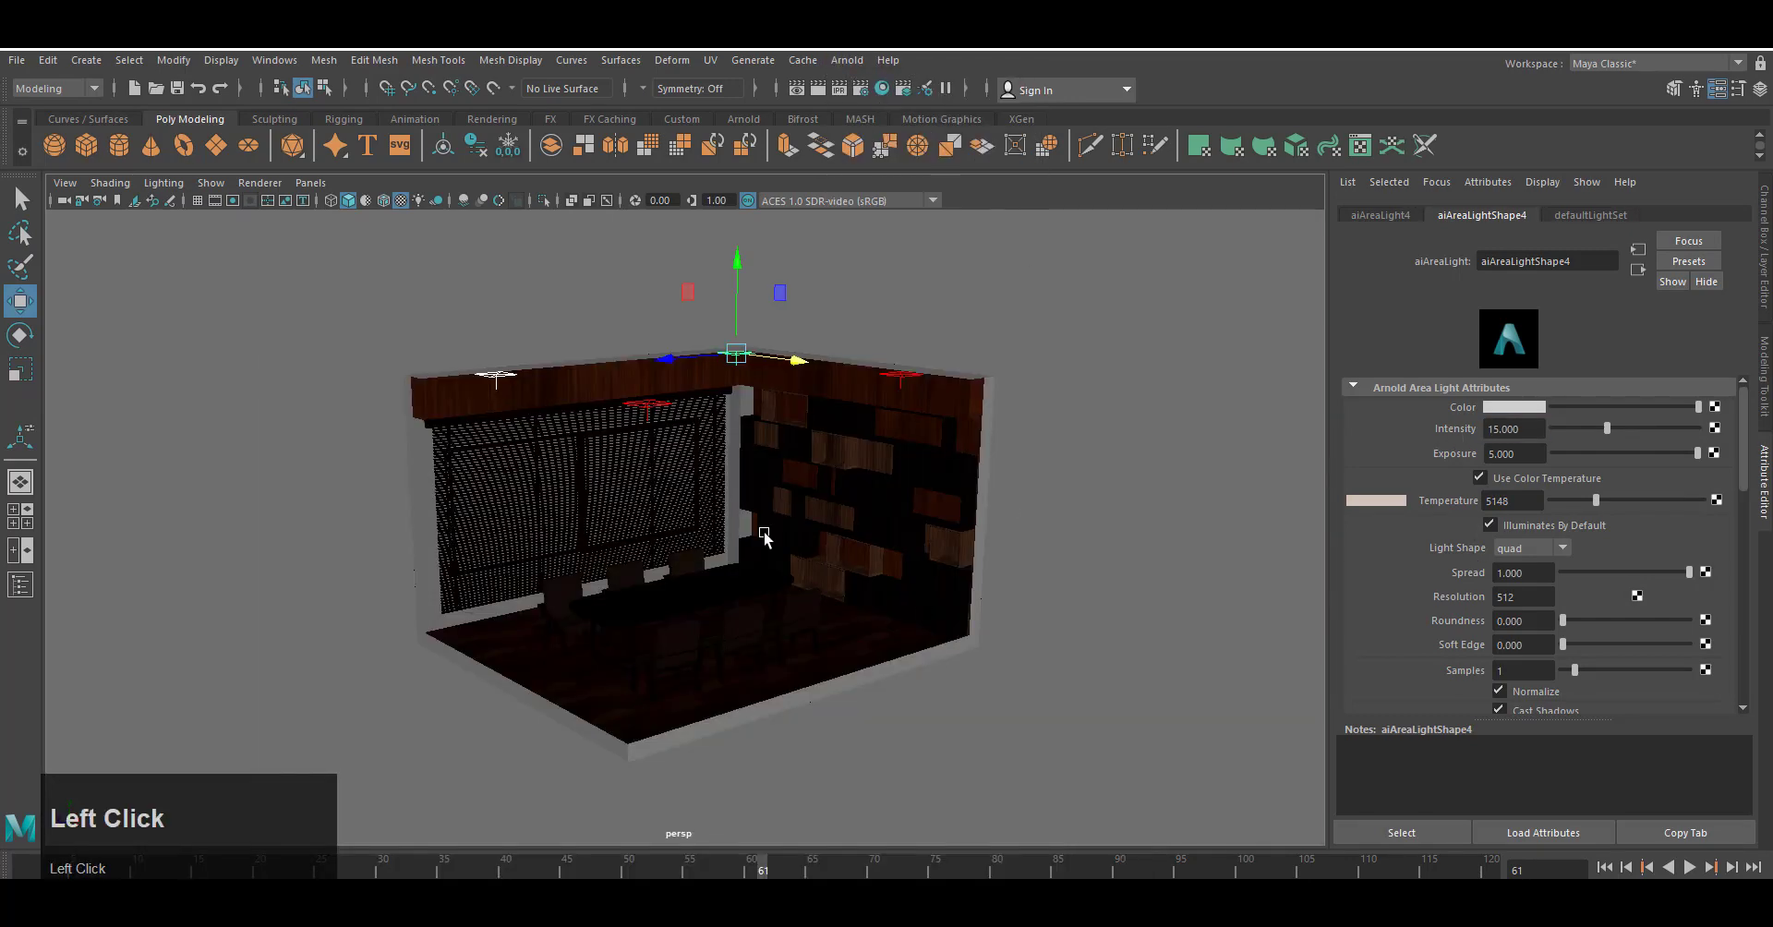
# Set the intensity of the area light above the front end of the blinds to 14.
pyautogui.click(496, 374)
pyautogui.doubleClick(1533, 433)
pyautogui.write('14')
pyautogui.press('Return')
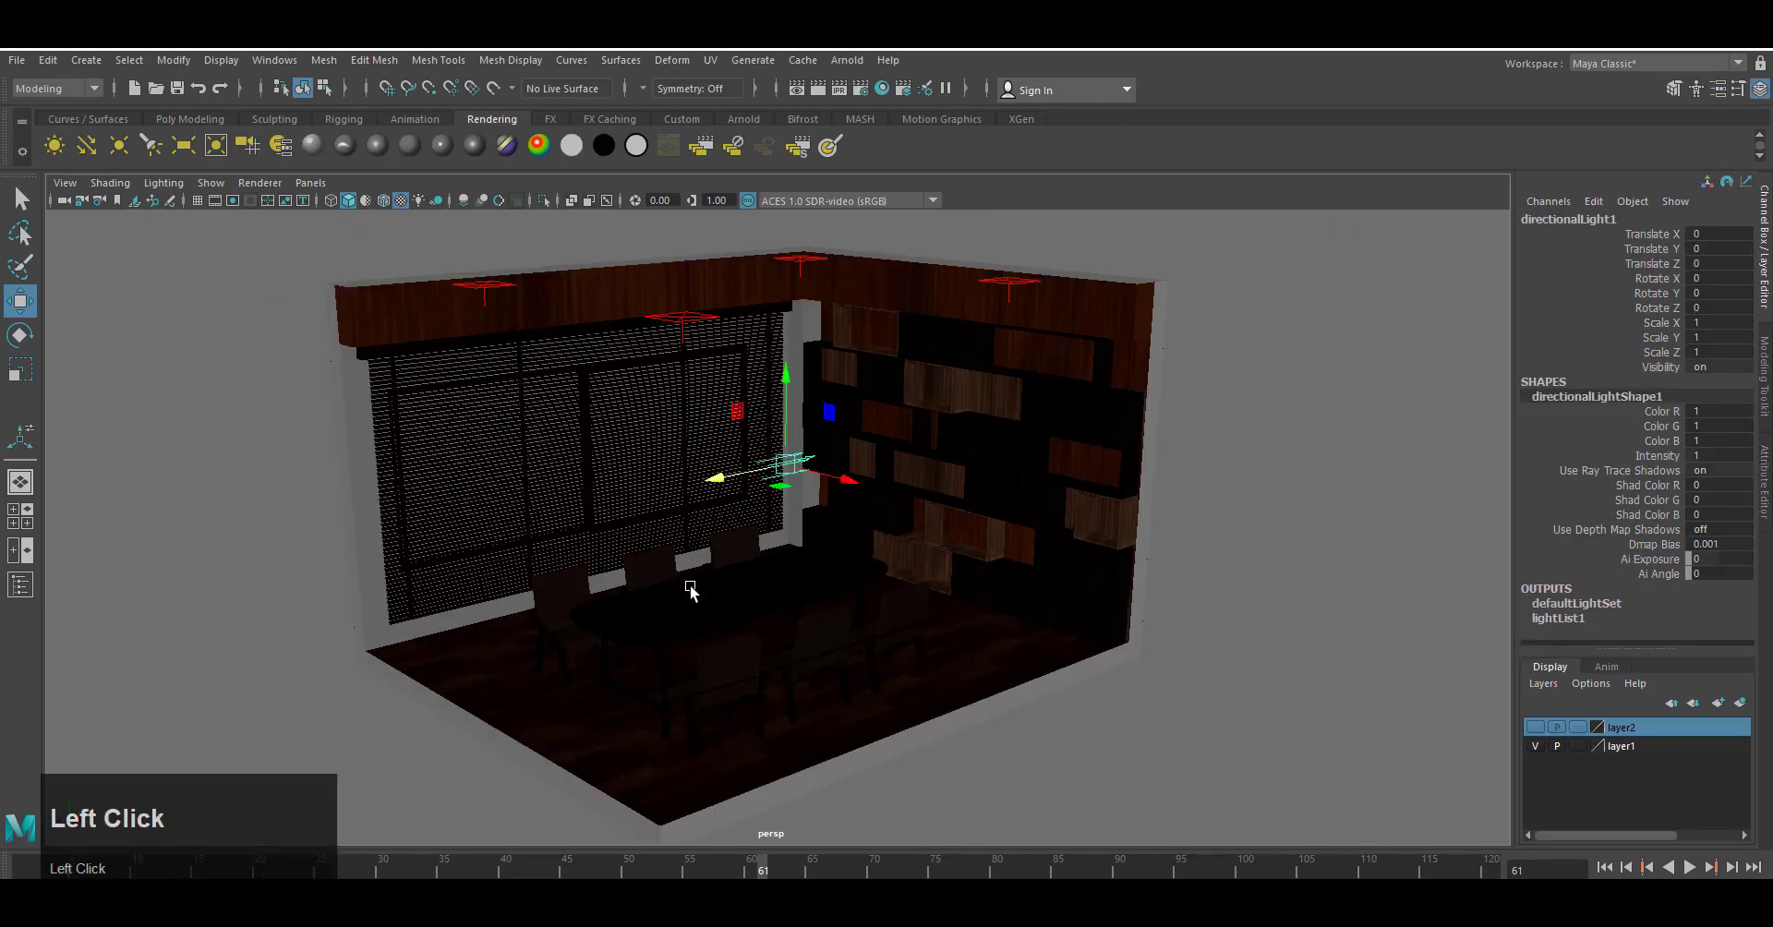
# Angle the directional light down into the room and render the scene in Arnold.
pyautogui.click(1717, 88)
pyautogui.click(847, 60)
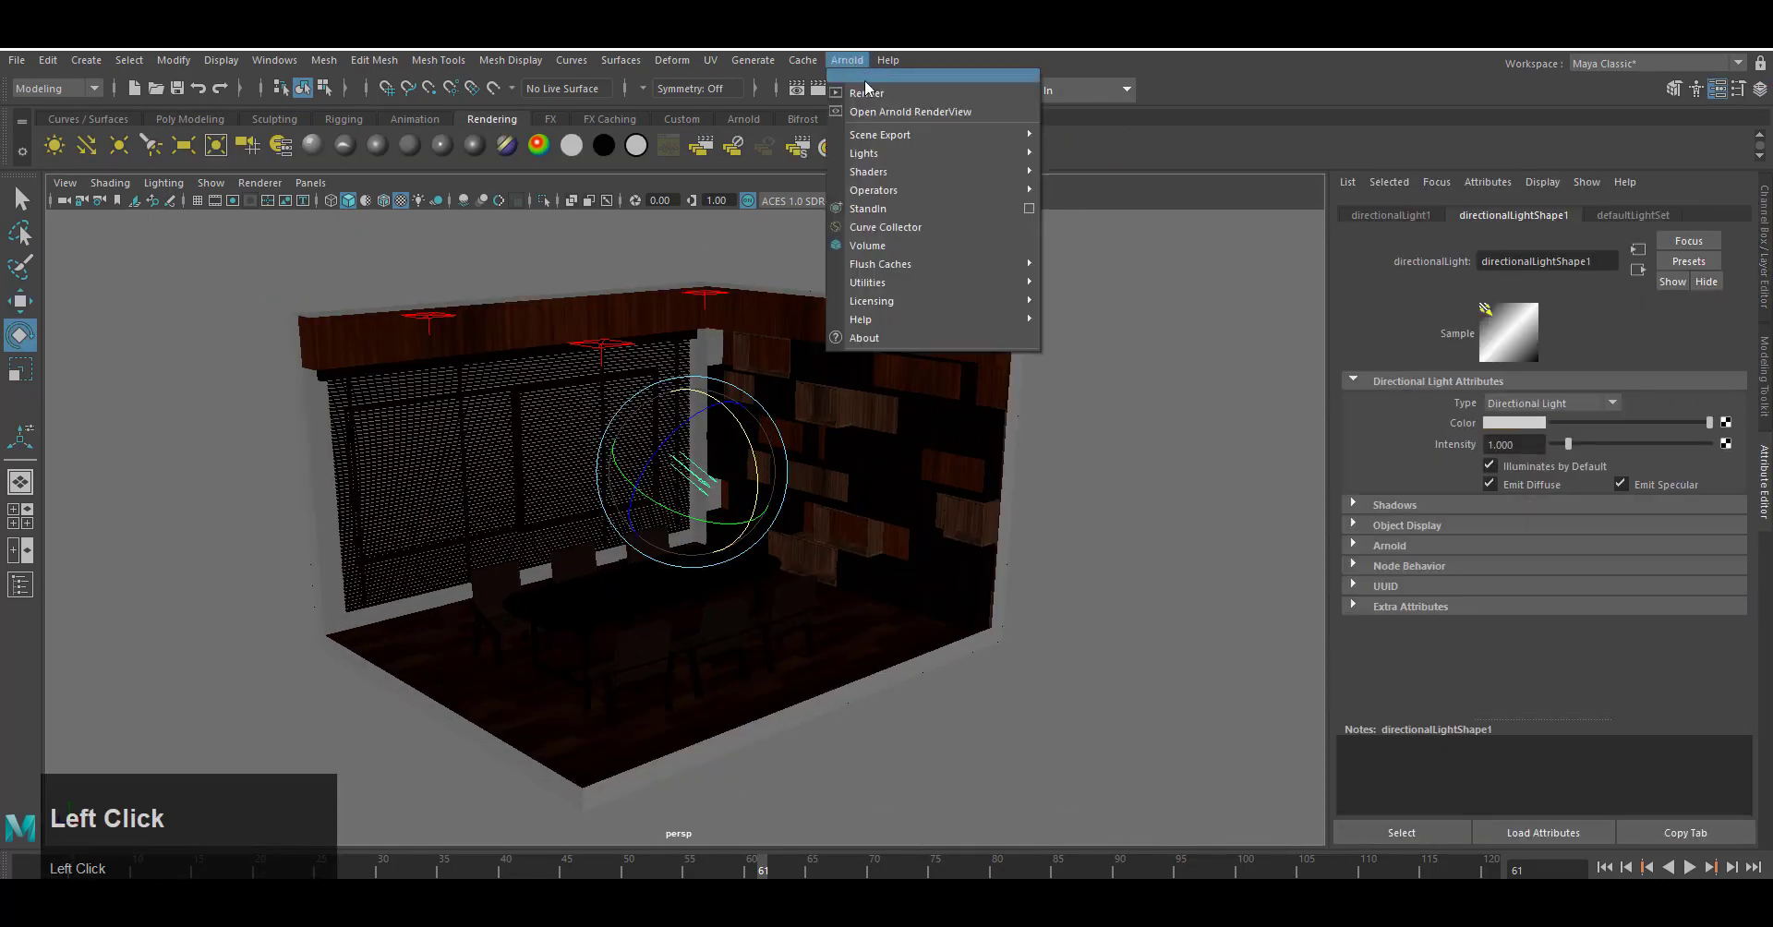
pyautogui.click(887, 88)
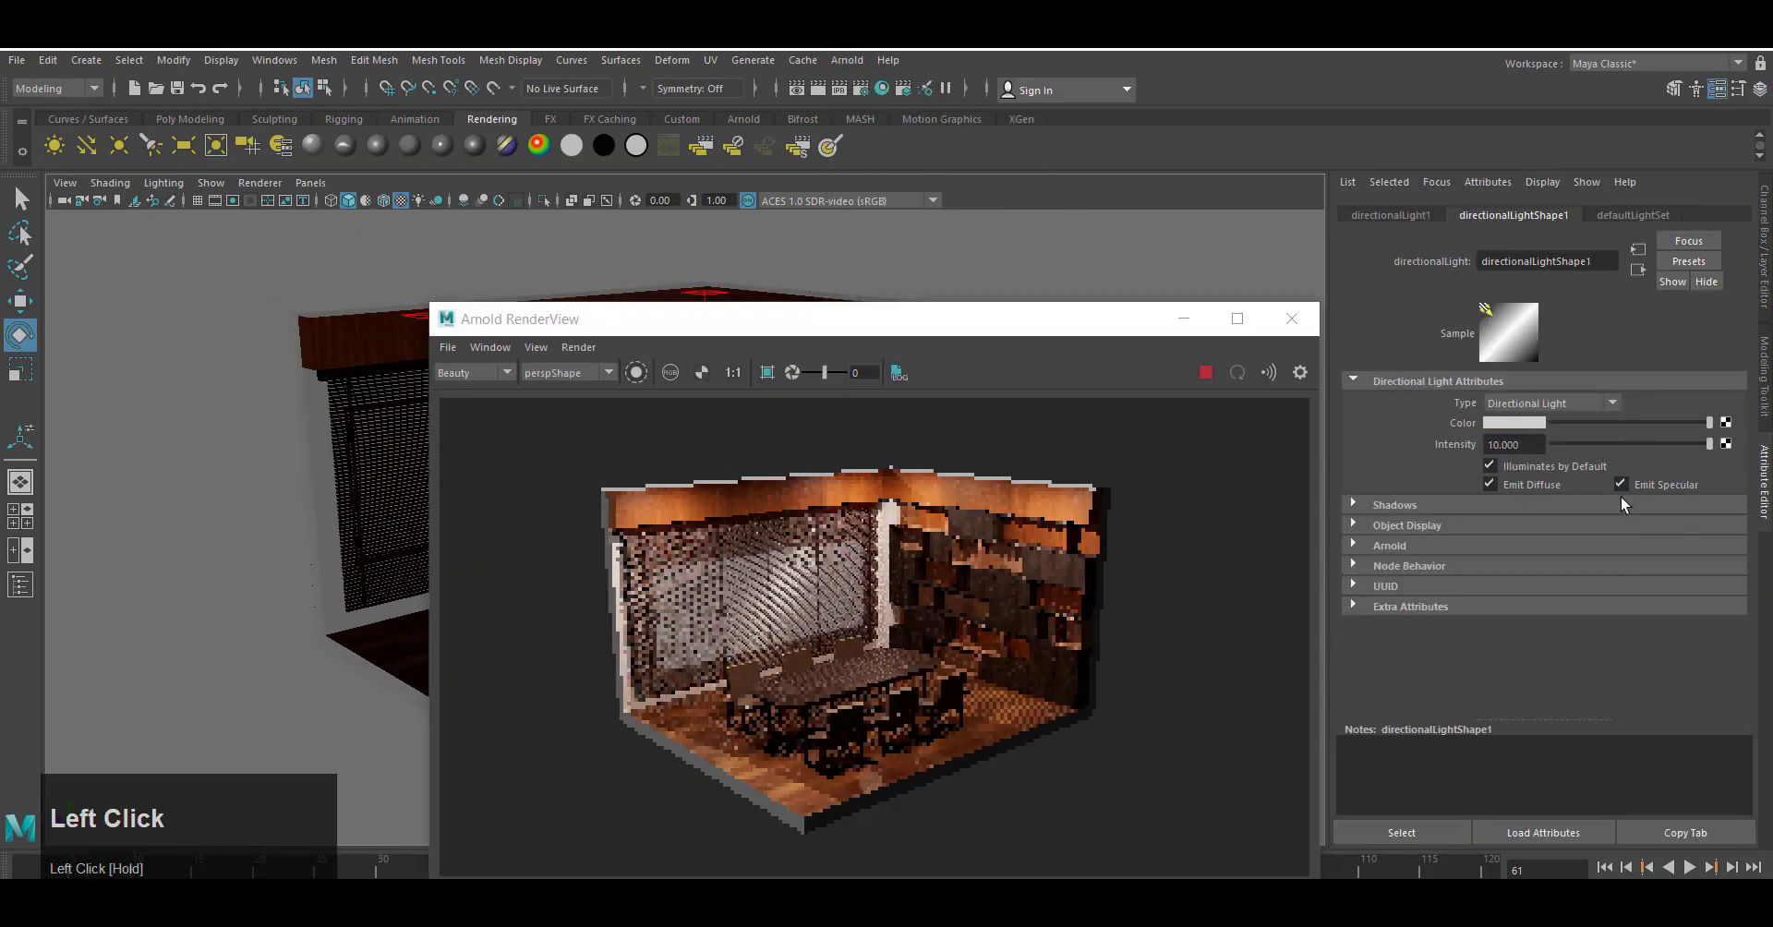
# Give the directional light a warm yellow-orange color with hue 33.690 and saturation 0.667, and set its intensity to 20.
pyautogui.click(1537, 423)
pyautogui.moveTo(1515, 500); pyautogui.dragTo(1539, 496)
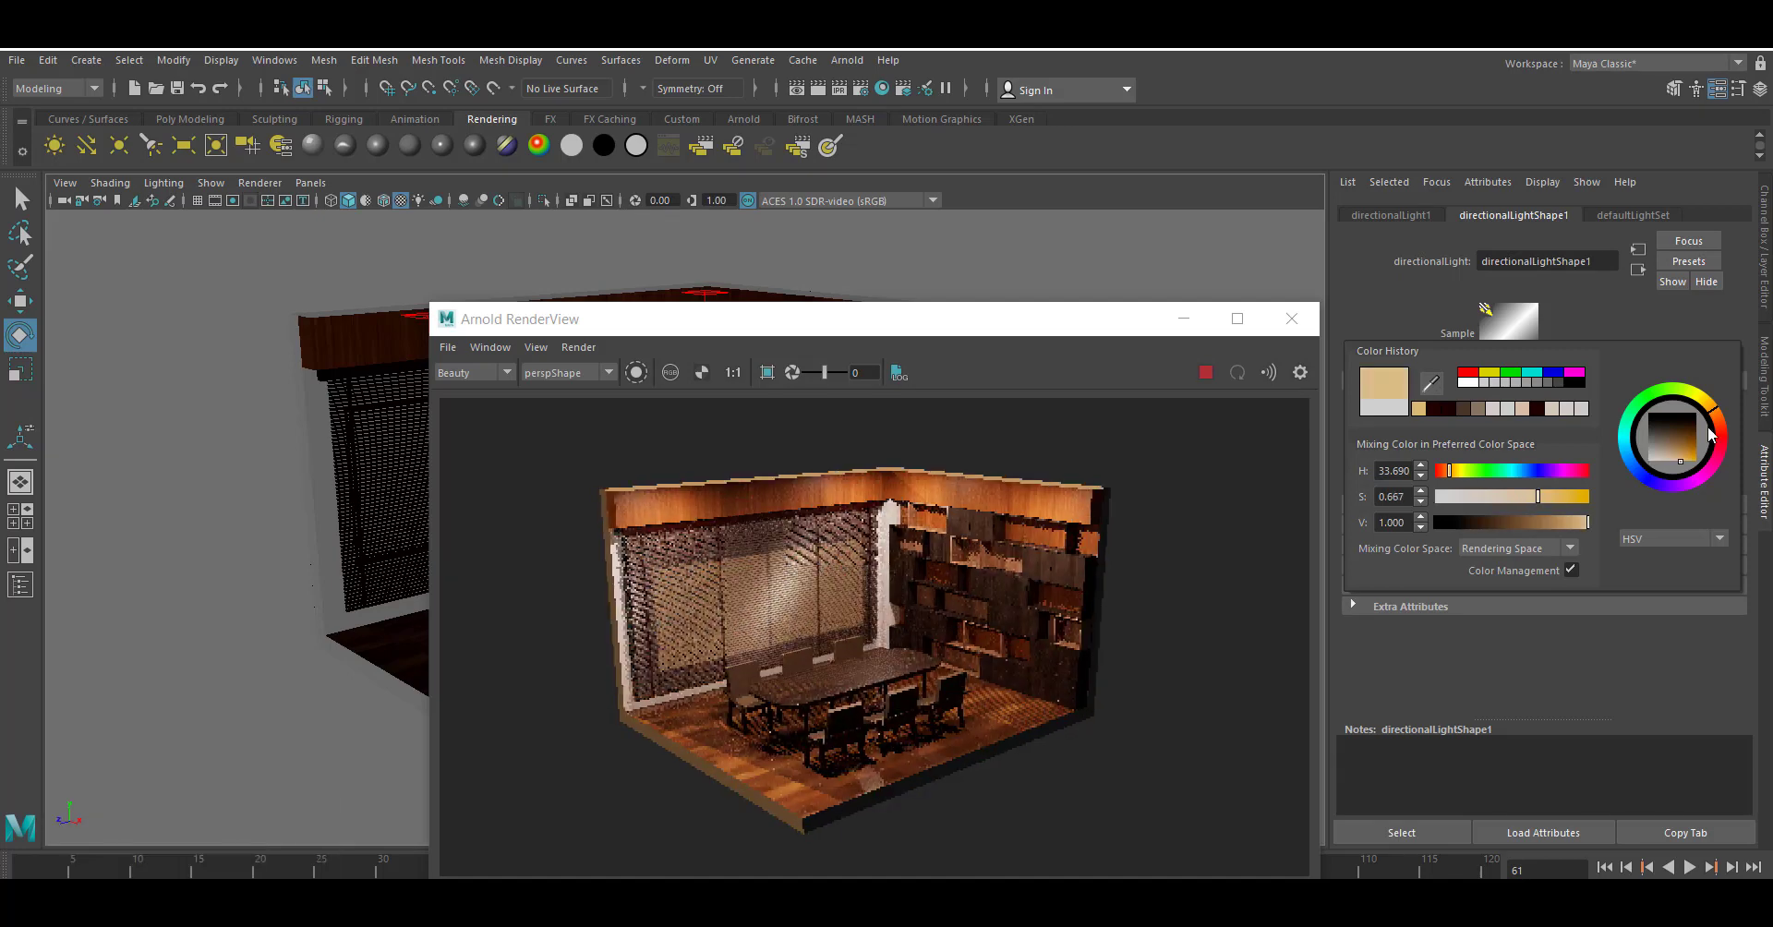
pyautogui.write('20')
pyautogui.press('Return')
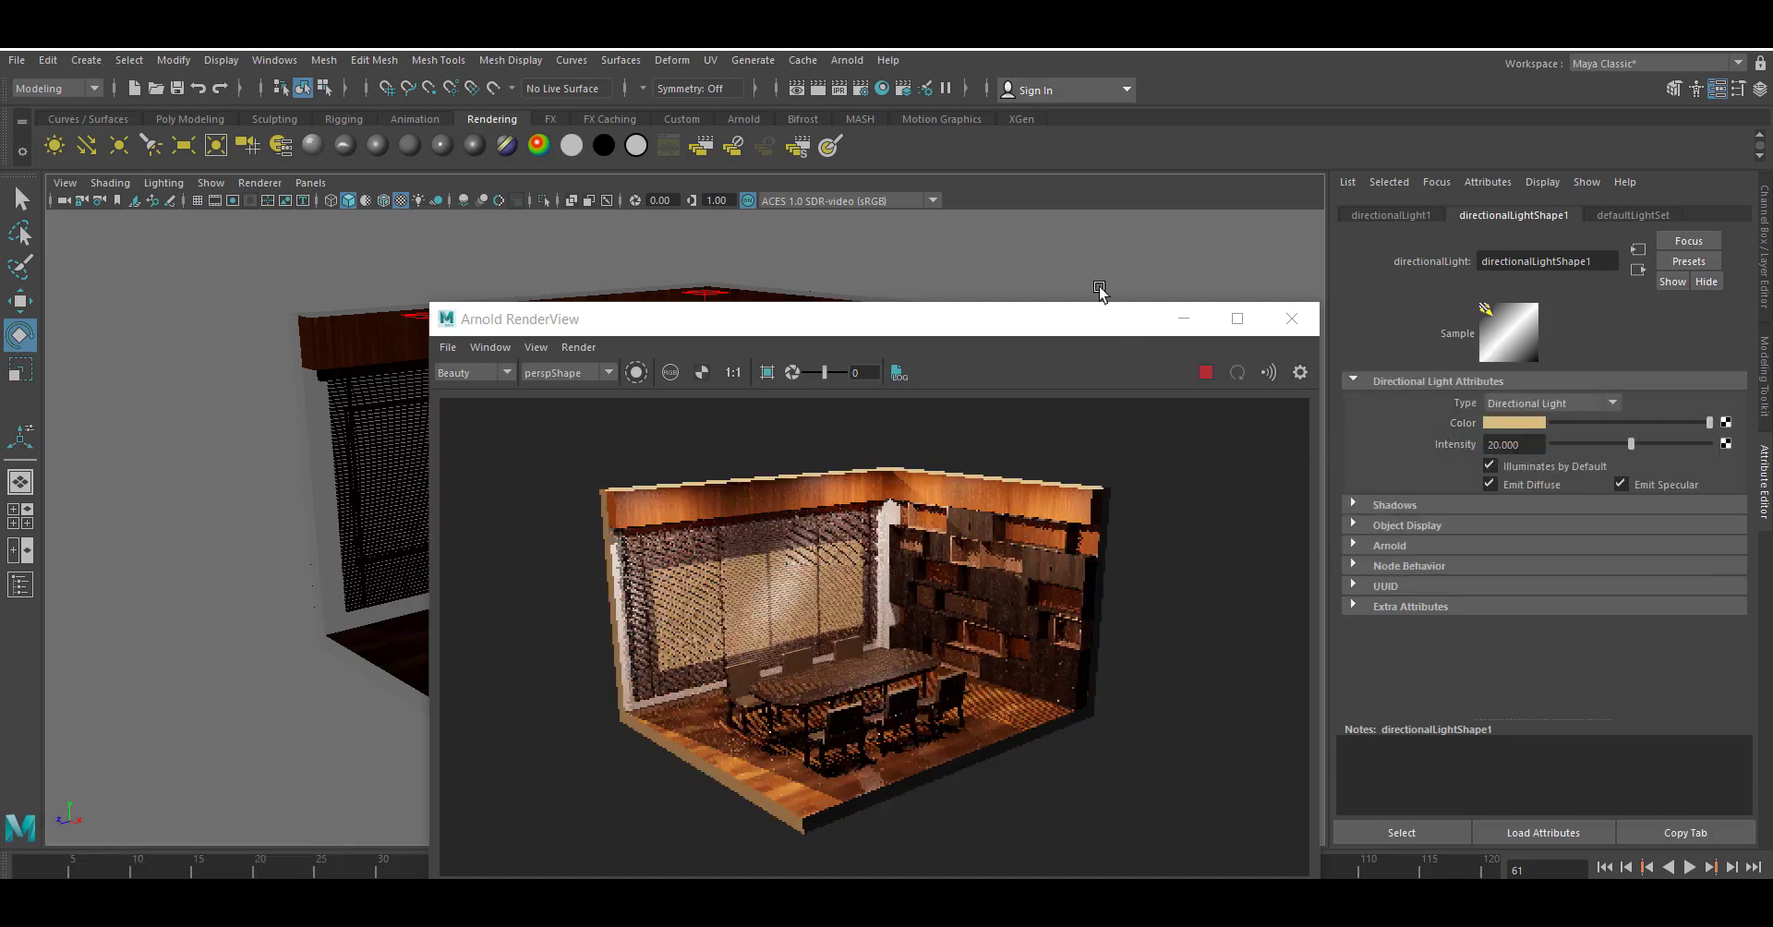
# Rotate the directional light so sunlight falls through the blinds across the table and floor, checking the Arnold render.
pyautogui.moveTo(1099, 318); pyautogui.dragTo(1472, 346)
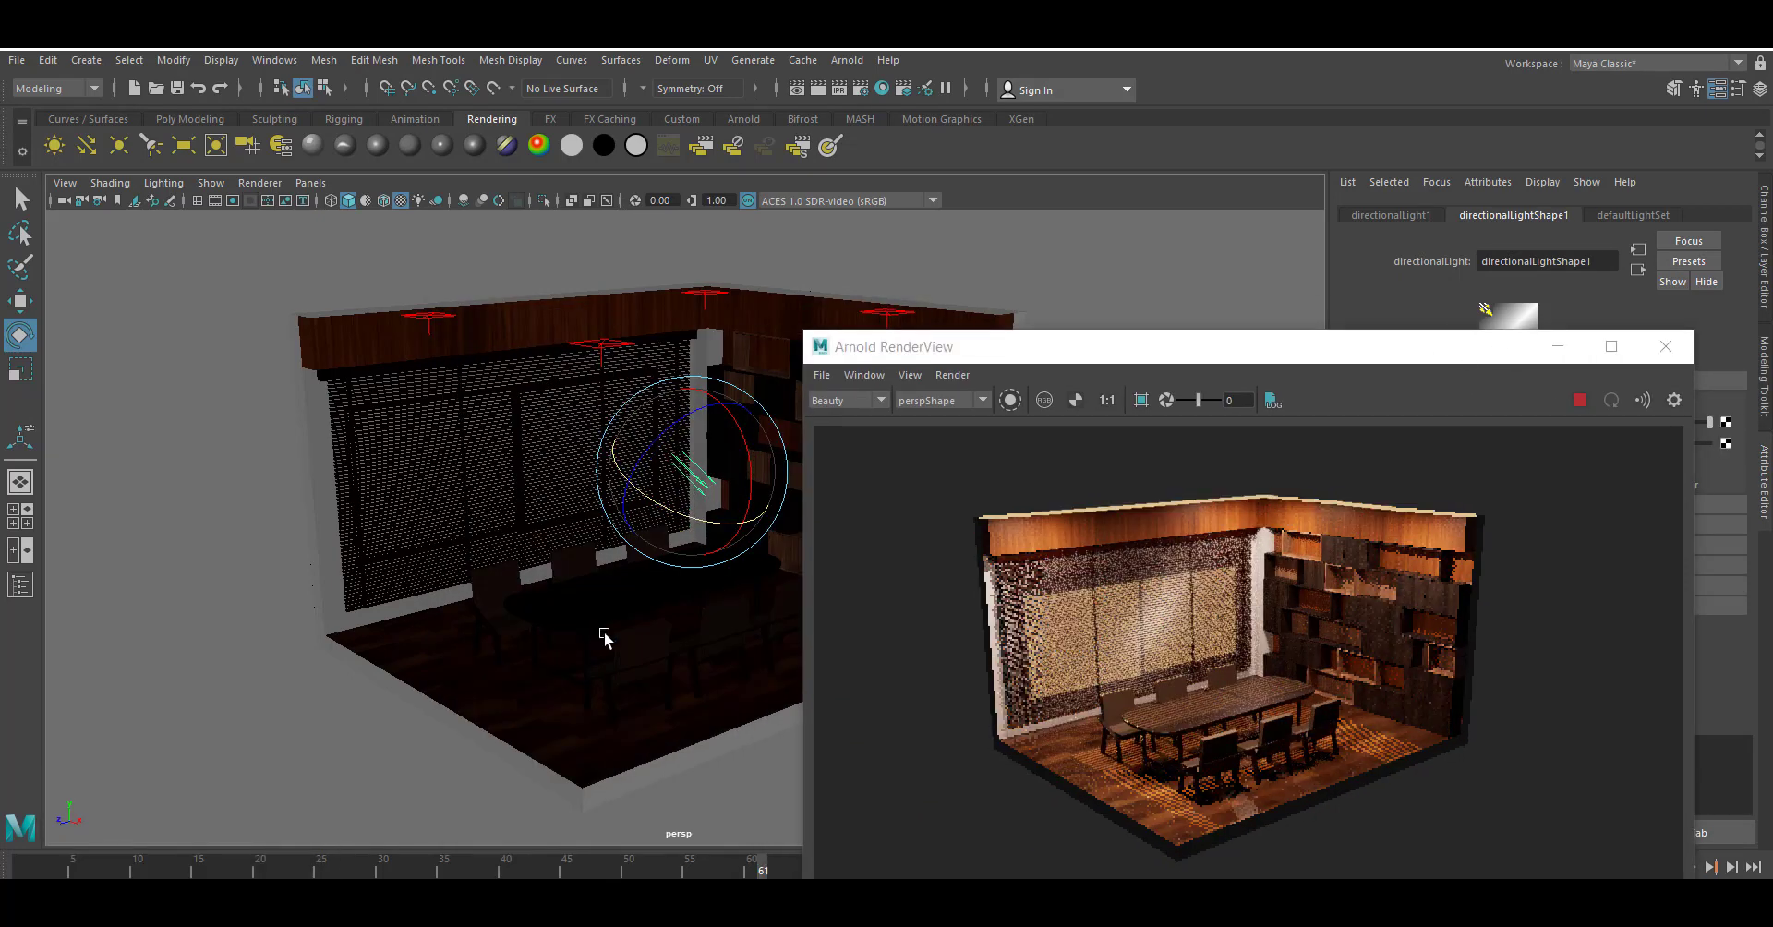
pyautogui.keyDown('alt'); pyautogui.moveTo(605, 637); pyautogui.dragTo(563, 645); pyautogui.keyUp('alt')
pyautogui.keyDown('alt'); pyautogui.moveTo(581, 646); pyautogui.dragTo(660, 655, button='right'); pyautogui.keyUp('alt')
pyautogui.keyDown('alt'); pyautogui.moveTo(601, 648); pyautogui.dragTo(617, 651); pyautogui.keyUp('alt')
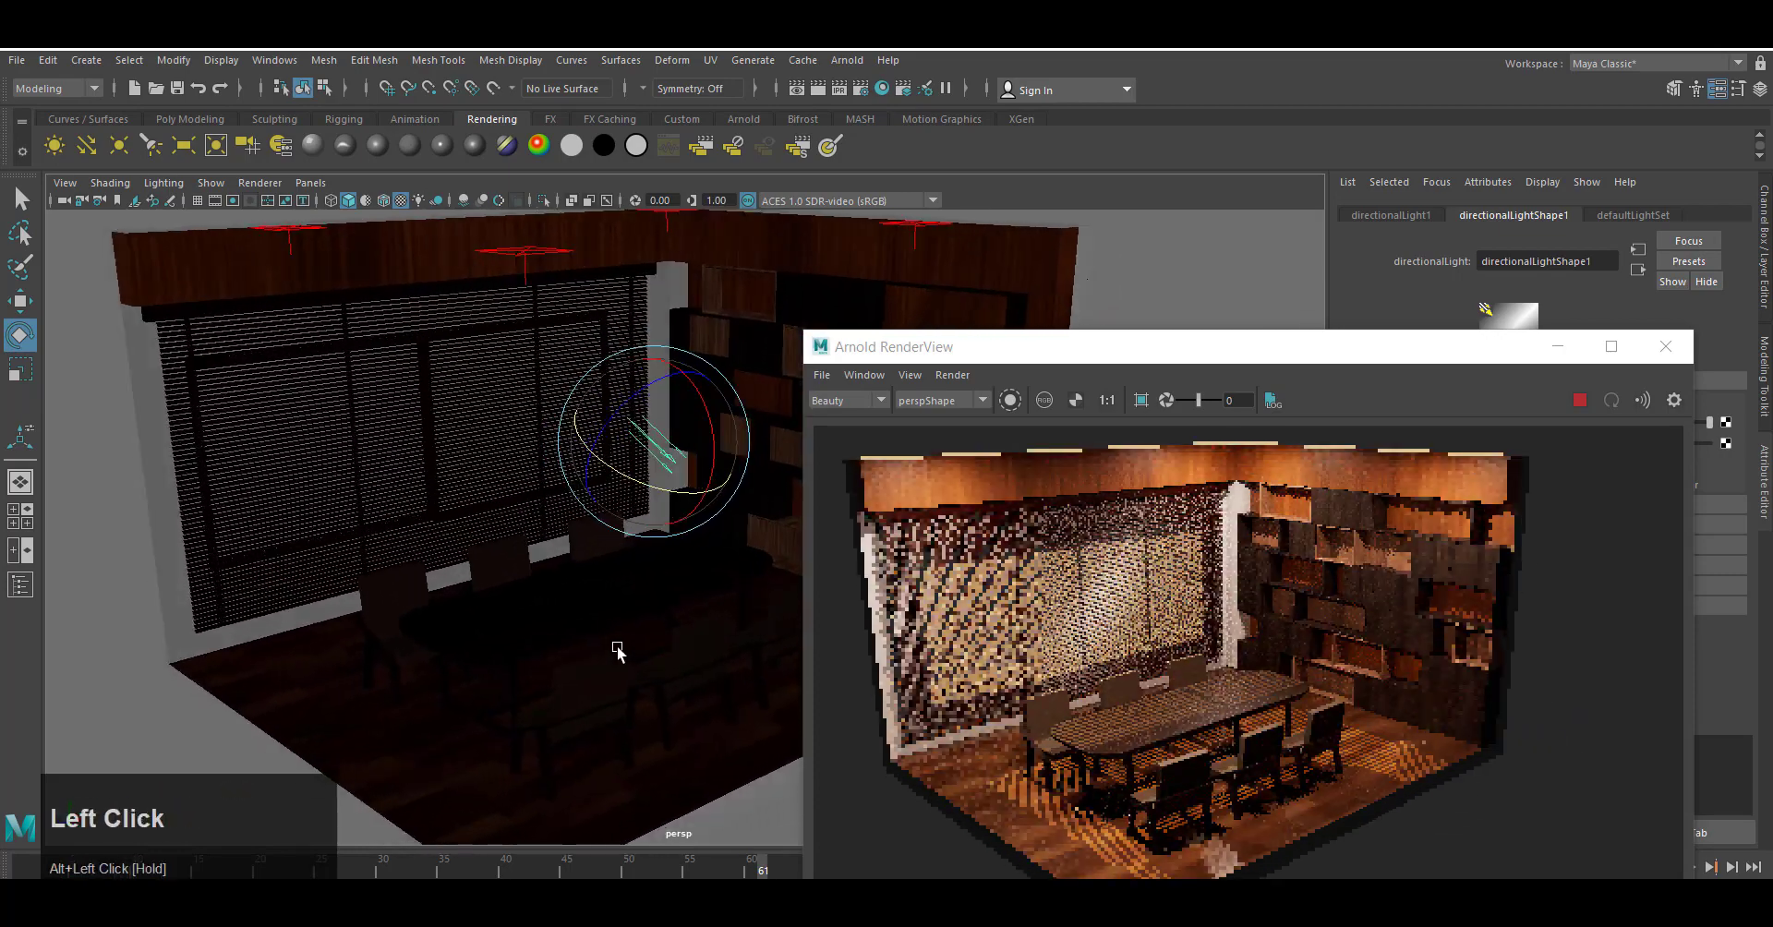
pyautogui.moveTo(1367, 361); pyautogui.dragTo(956, 315)
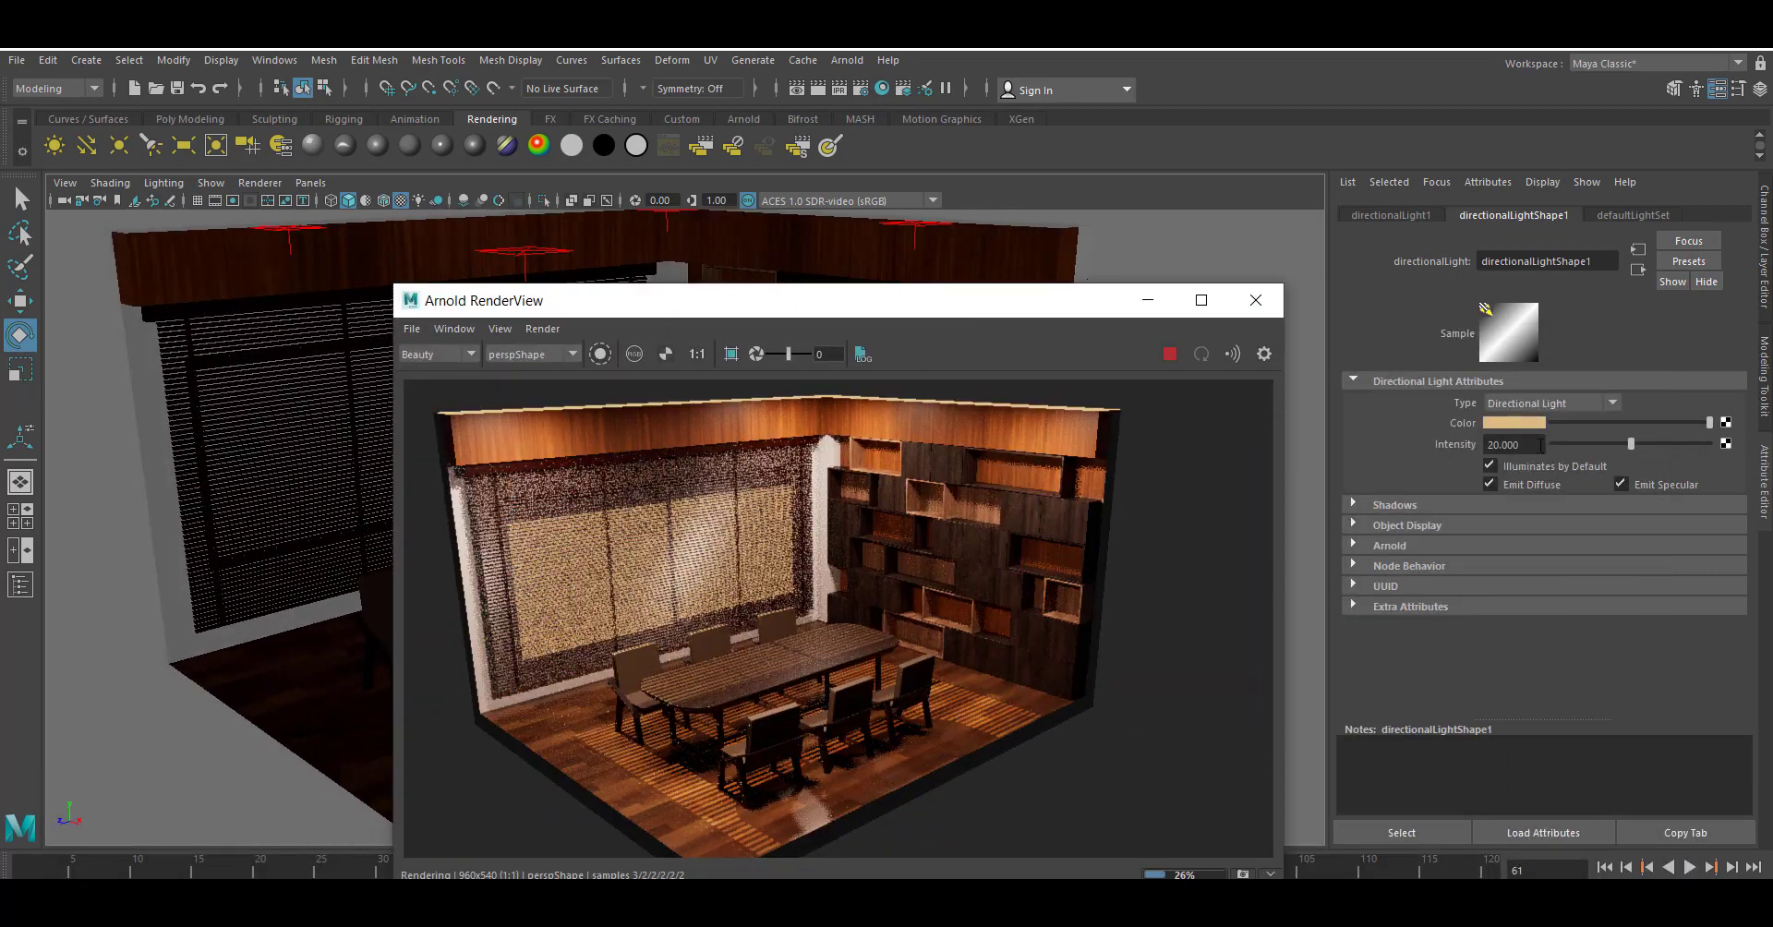
pyautogui.moveTo(1059, 303); pyautogui.dragTo(1401, 331)
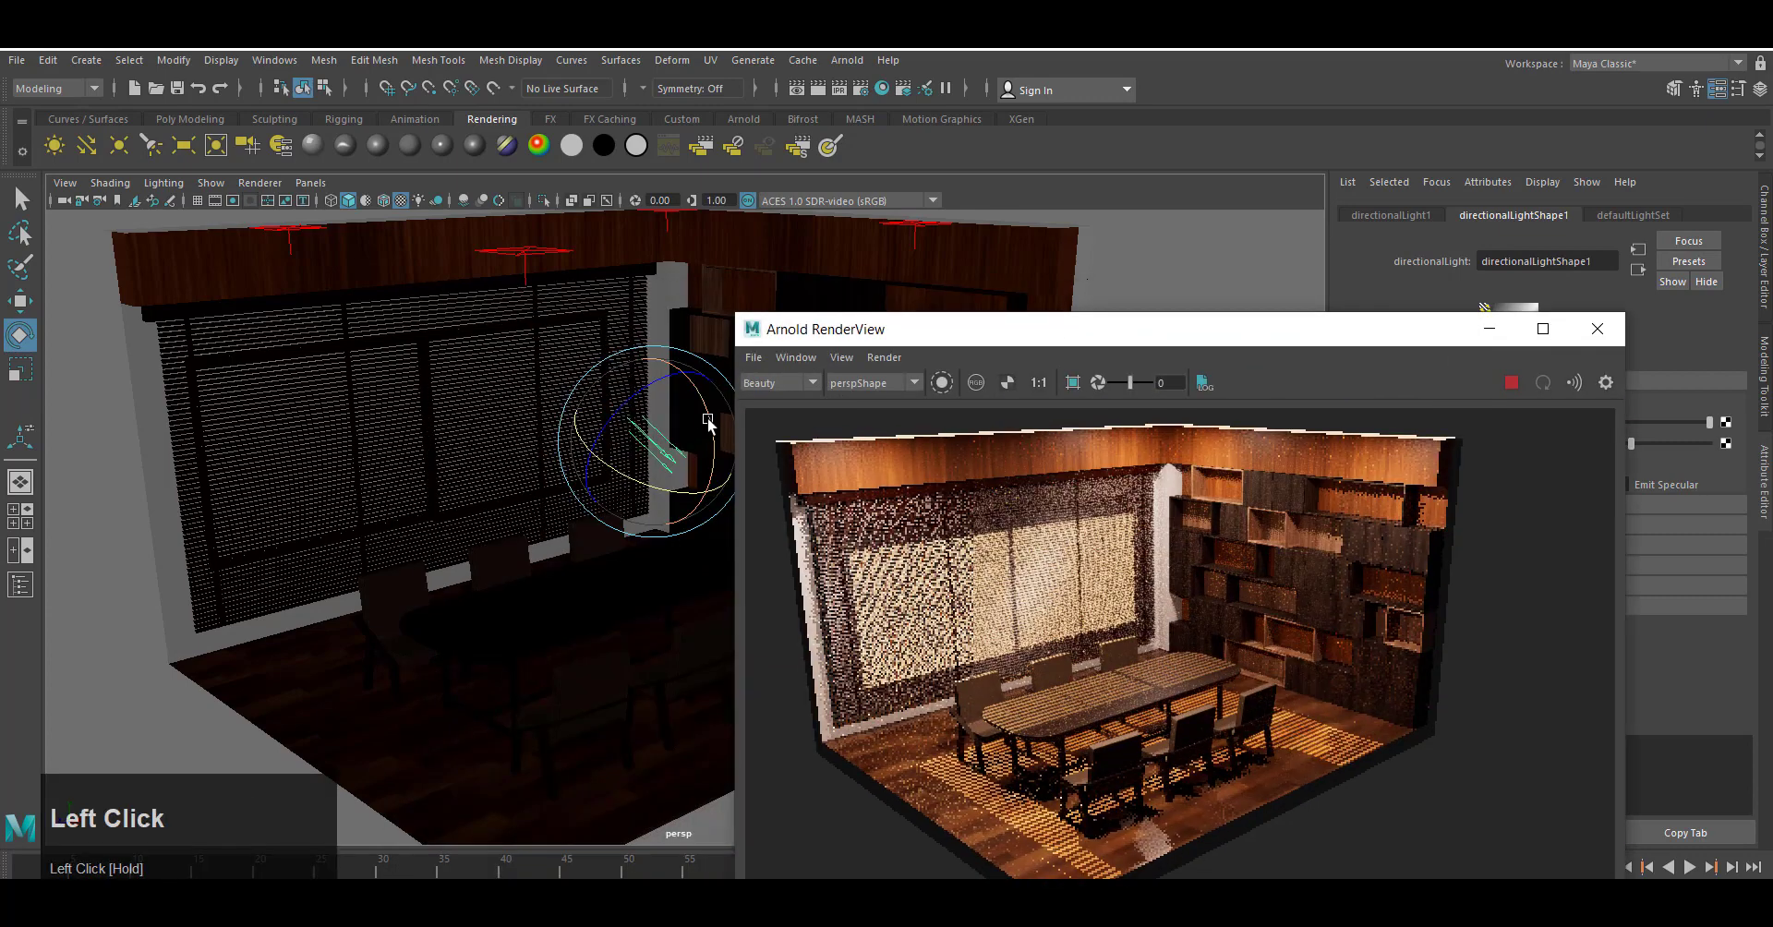
pyautogui.moveTo(671, 489); pyautogui.dragTo(719, 438)
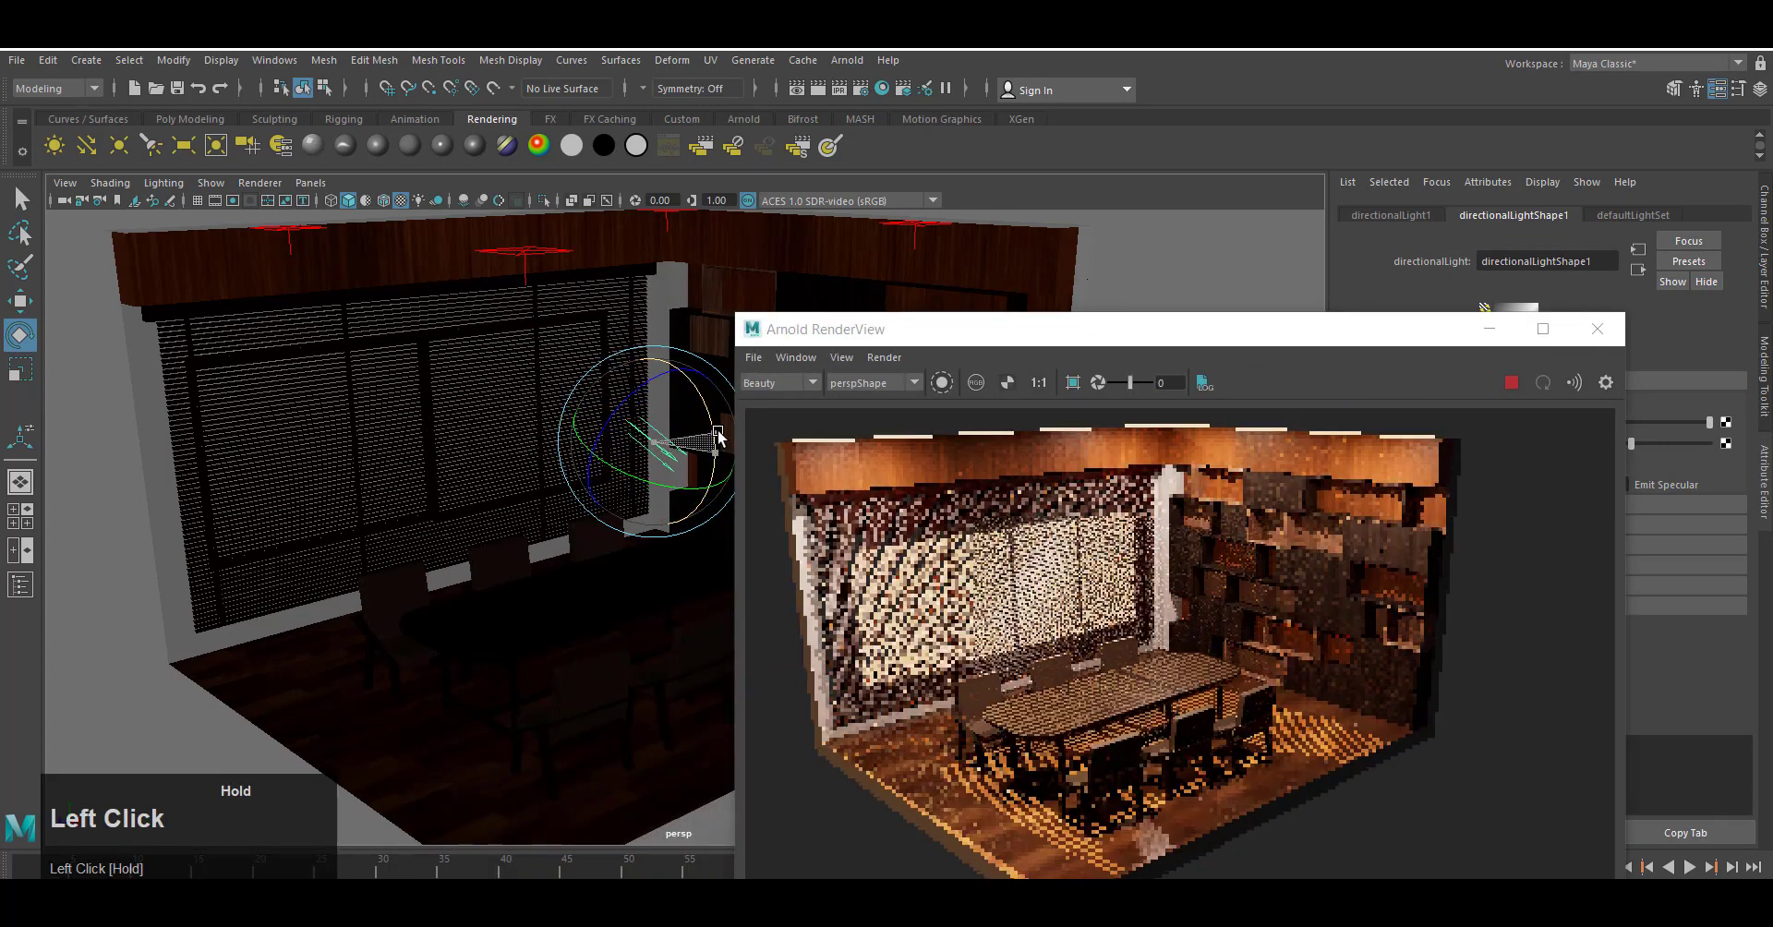
pyautogui.moveTo(665, 490); pyautogui.dragTo(693, 450)
# Set the directional light's intensity to 30.
pyautogui.moveTo(979, 330); pyautogui.dragTo(785, 330)
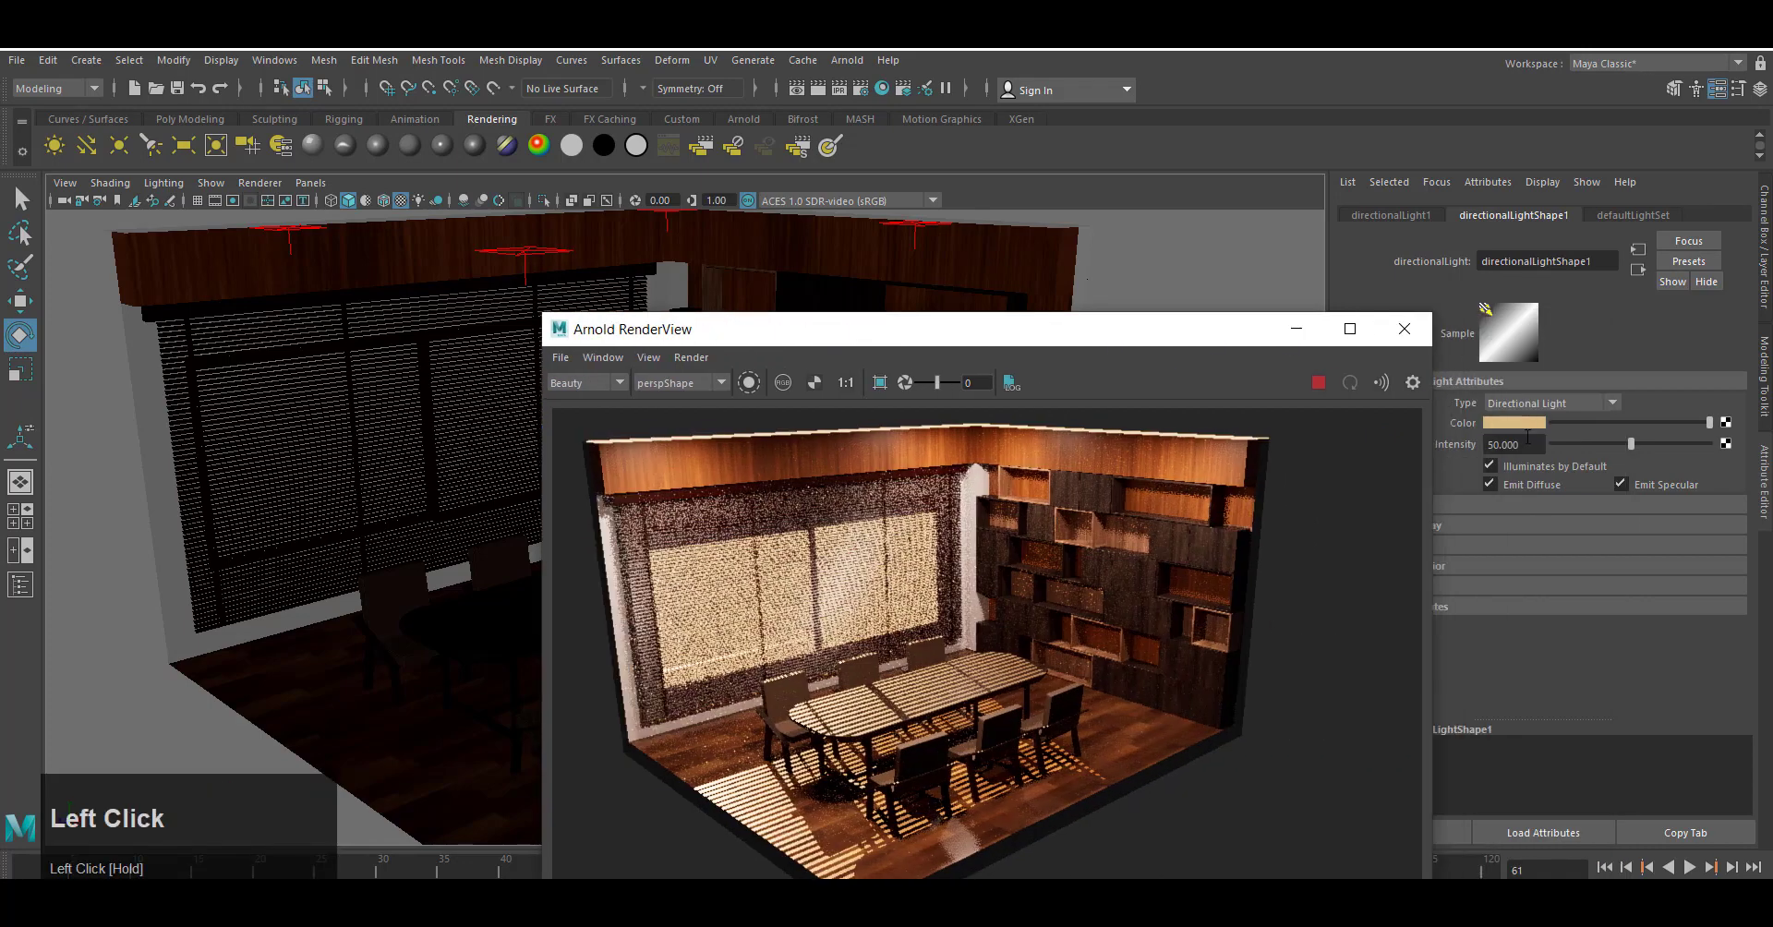
pyautogui.moveTo(1529, 445); pyautogui.dragTo(1393, 428)
pyautogui.write('30')
pyautogui.press('Return')
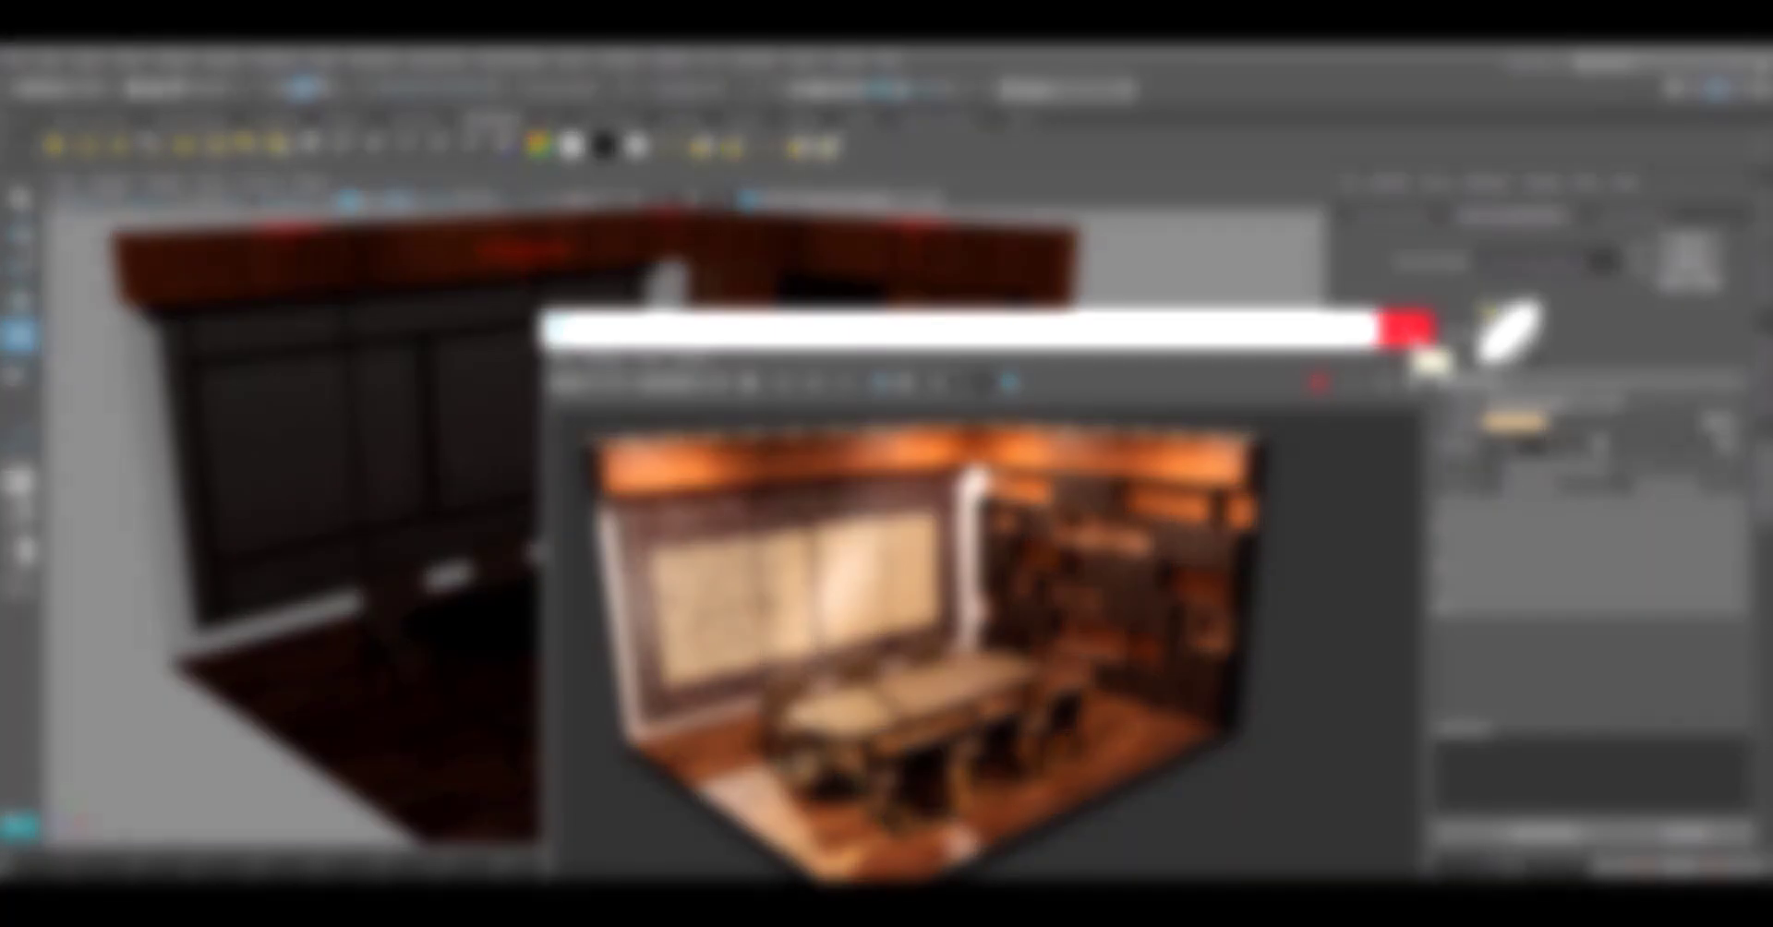